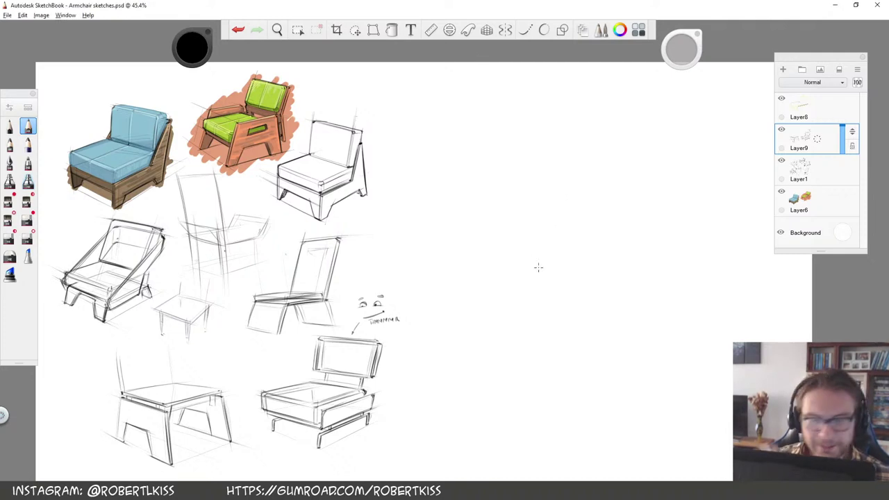
pyautogui.moveTo(492, 416); pyautogui.dragTo(490, 382)
pyautogui.moveTo(519, 287); pyautogui.dragTo(519, 314)
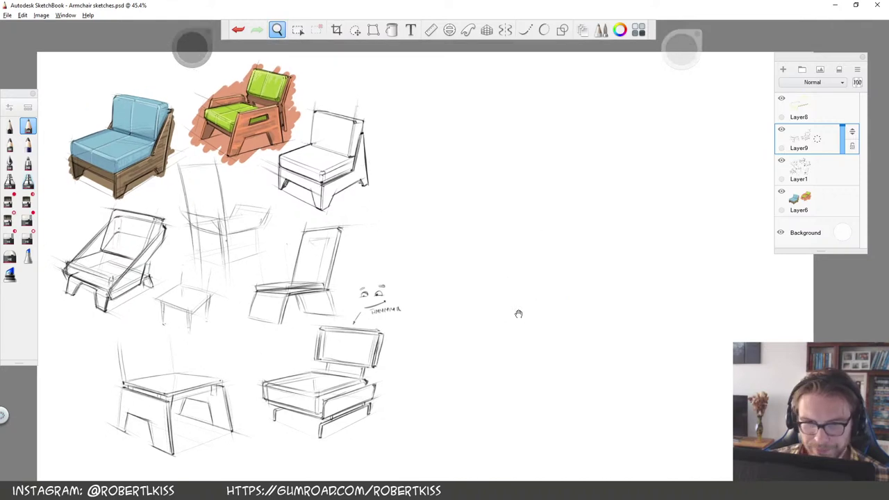
pyautogui.press('space')
pyautogui.moveTo(445, 327); pyautogui.dragTo(456, 306)
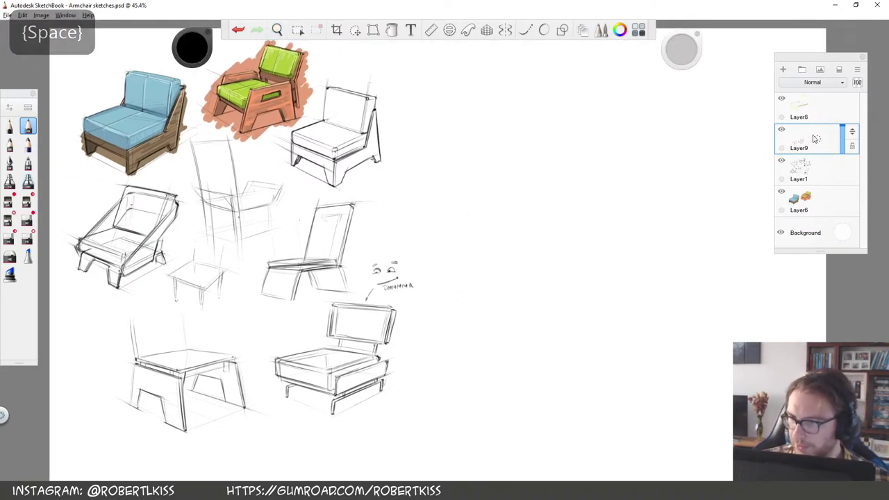
pyautogui.press('space')
pyautogui.moveTo(484, 246); pyautogui.dragTo(484, 264)
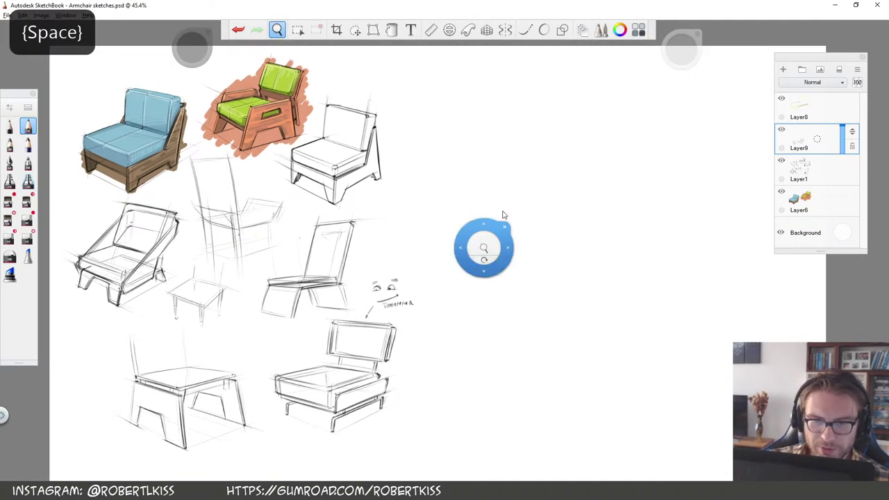
# Choose a pencil brush for sketching a new armchair in the empty area beside the existing sketches
pyautogui.click(28, 144)
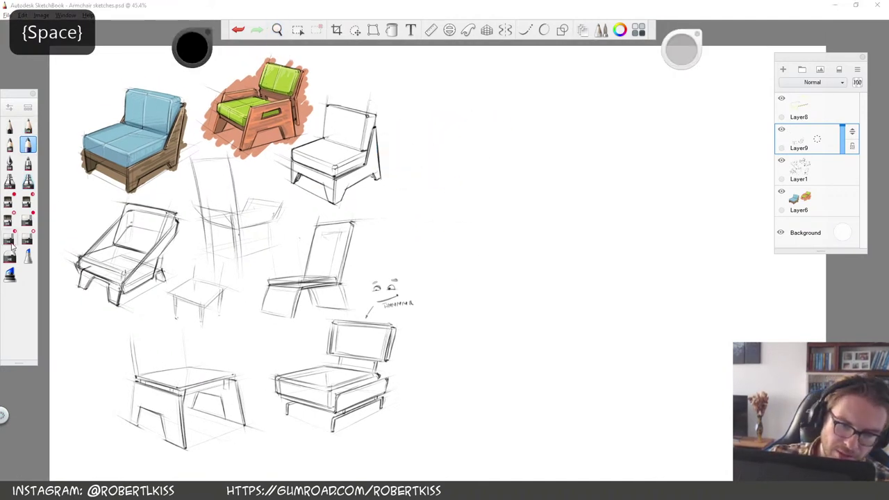
pyautogui.press('s')
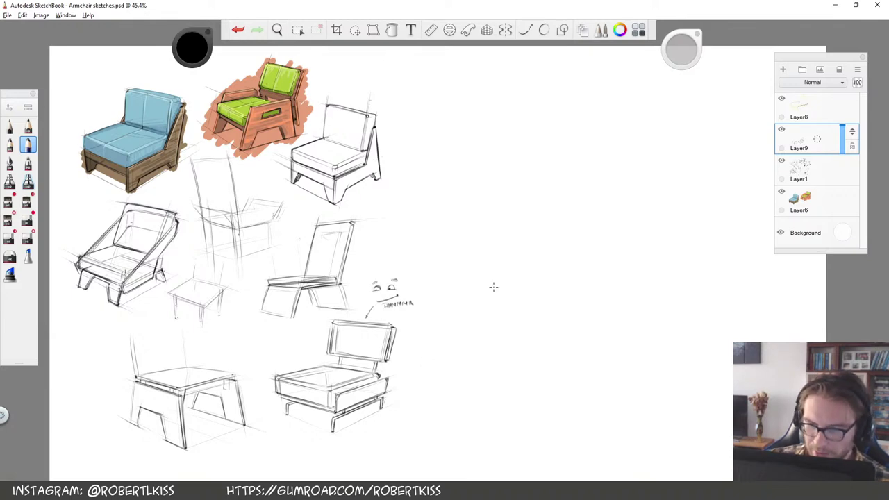
pyautogui.press('space')
pyautogui.moveTo(458, 300); pyautogui.dragTo(486, 342)
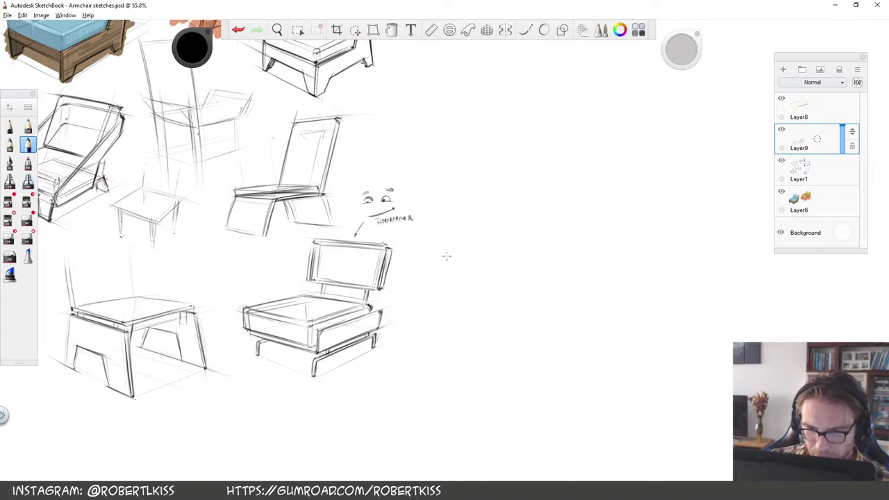
pyautogui.press('space')
pyautogui.moveTo(477, 225); pyautogui.dragTo(458, 285)
pyautogui.moveTo(458, 285); pyautogui.dragTo(441, 348)
pyautogui.moveTo(442, 348); pyautogui.dragTo(464, 290)
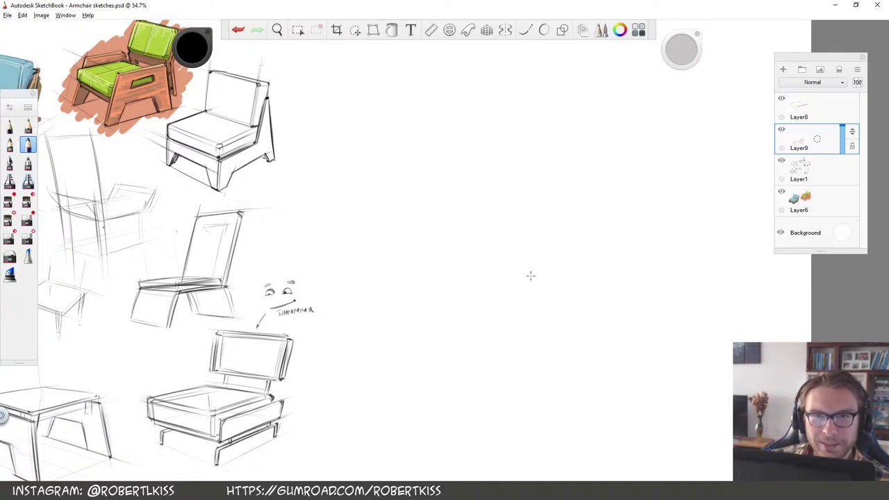
pyautogui.press('space')
pyautogui.moveTo(411, 272); pyautogui.dragTo(409, 326)
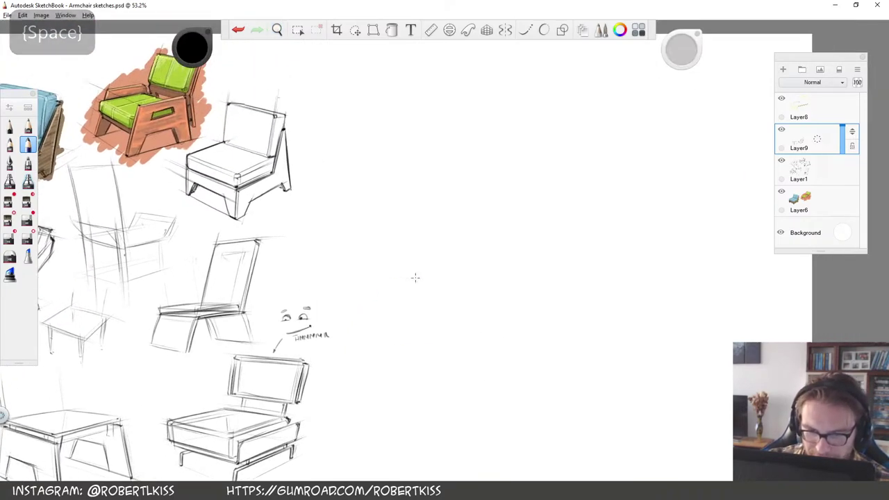
pyautogui.press('space')
pyautogui.moveTo(427, 440); pyautogui.dragTo(417, 390)
pyautogui.moveTo(420, 278); pyautogui.dragTo(427, 280)
pyautogui.moveTo(345, 243); pyautogui.dragTo(409, 254)
pyautogui.click(238, 33)
# Sketch light construction lines for a low seat box in perspective, with its two bottom edges, corner verticals and right face
pyautogui.press('space')
pyautogui.moveTo(370, 229); pyautogui.dragTo(397, 211)
pyautogui.moveTo(447, 244); pyautogui.dragTo(443, 298)
pyautogui.moveTo(338, 272)
pyautogui.mouseDown()
pyautogui.moveTo(455, 311)
pyautogui.moveTo(548, 257)
pyautogui.mouseUp()
pyautogui.moveTo(563, 210); pyautogui.dragTo(549, 255)
pyautogui.moveTo(452, 267); pyautogui.dragTo(448, 300)
pyautogui.moveTo(547, 257); pyautogui.dragTo(555, 210)
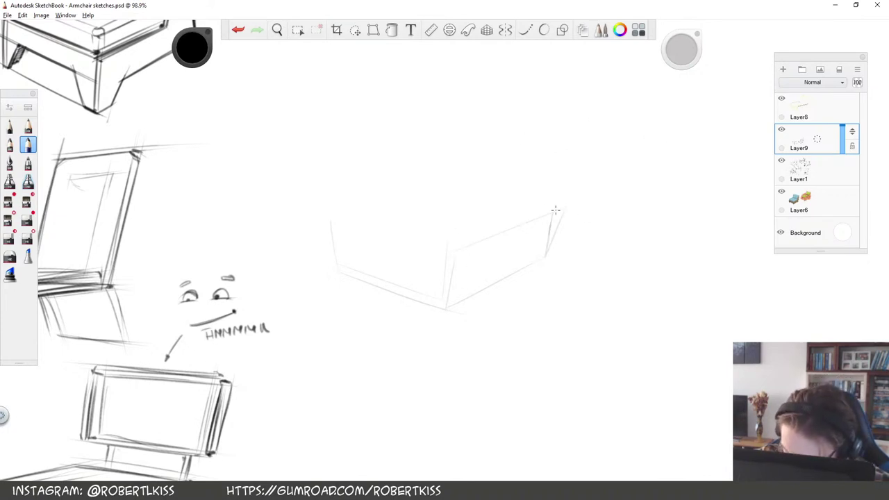
pyautogui.moveTo(338, 271); pyautogui.dragTo(332, 222)
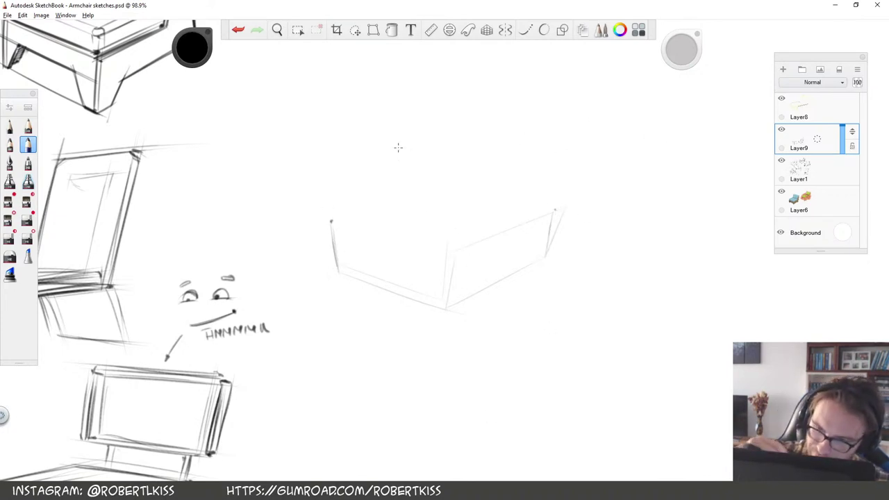
# Erase the top edge of the box's right face and sketch the top edge of its left face
pyautogui.press('space')
pyautogui.moveTo(472, 387); pyautogui.dragTo(538, 225)
pyautogui.moveTo(545, 266); pyautogui.dragTo(467, 394)
pyautogui.press('s')
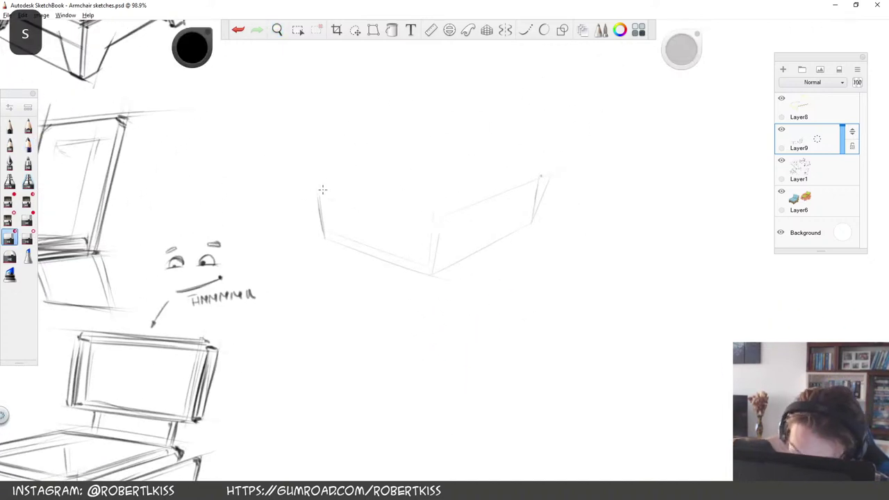
pyautogui.press('s')
pyautogui.moveTo(323, 203)
pyautogui.mouseDown()
pyautogui.moveTo(430, 241)
pyautogui.moveTo(443, 218)
pyautogui.moveTo(541, 181)
pyautogui.mouseUp()
pyautogui.press('s')
pyautogui.press('s')
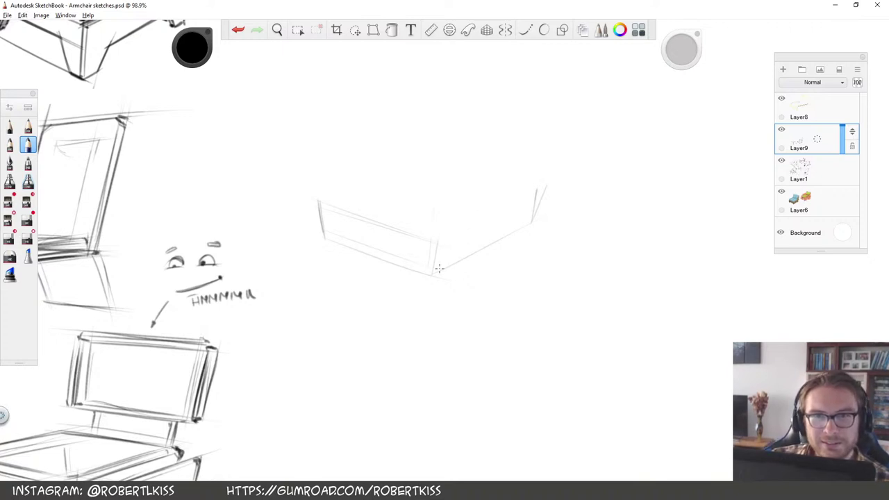
# Redraw the top edge of the box's right face lower down and darken it with repeated strokes
pyautogui.moveTo(439, 243); pyautogui.dragTo(535, 198)
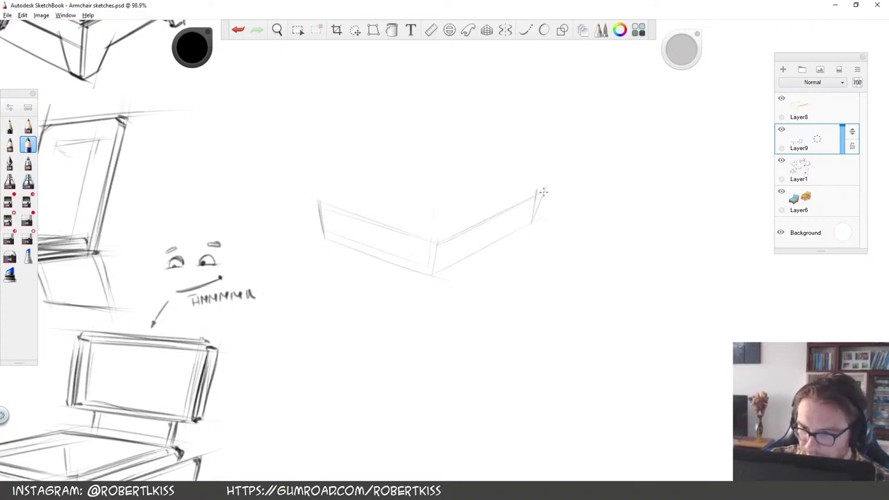
pyautogui.moveTo(434, 245)
pyautogui.mouseDown()
pyautogui.moveTo(431, 257)
pyautogui.moveTo(536, 197)
pyautogui.mouseUp()
pyautogui.moveTo(434, 243); pyautogui.dragTo(537, 196)
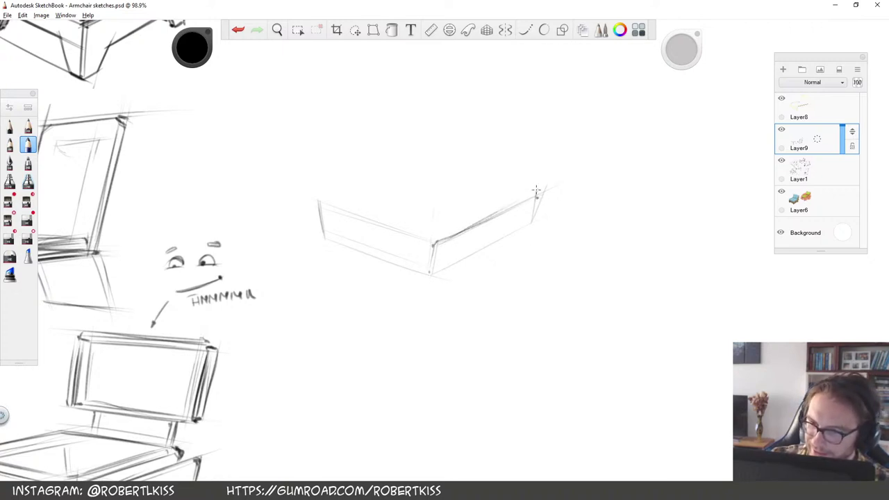
pyautogui.press('s')
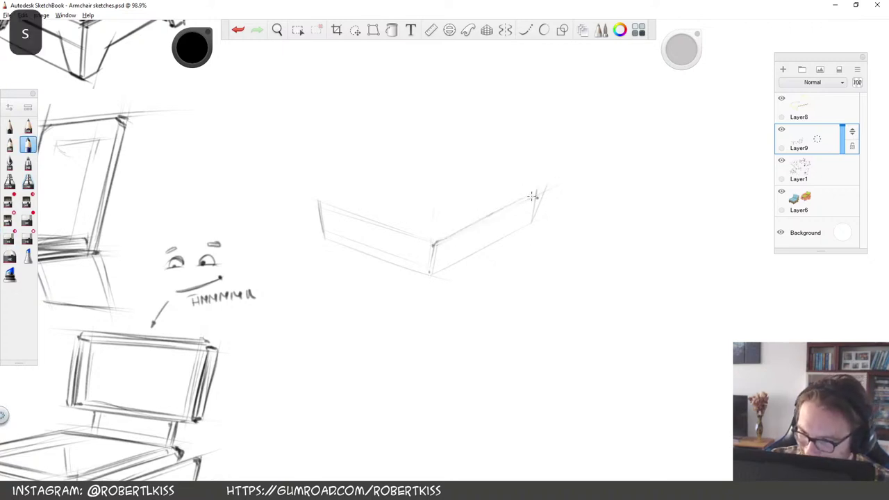
pyautogui.moveTo(432, 244); pyautogui.dragTo(536, 197)
# Darken the outer vertical and the bottom edge of the box's left face
pyautogui.press('space')
pyautogui.moveTo(285, 479)
pyautogui.mouseDown()
pyautogui.moveTo(395, 385)
pyautogui.moveTo(332, 471)
pyautogui.mouseUp()
pyautogui.moveTo(400, 194)
pyautogui.mouseDown()
pyautogui.moveTo(395, 160)
pyautogui.moveTo(400, 194)
pyautogui.mouseUp()
pyautogui.press('space')
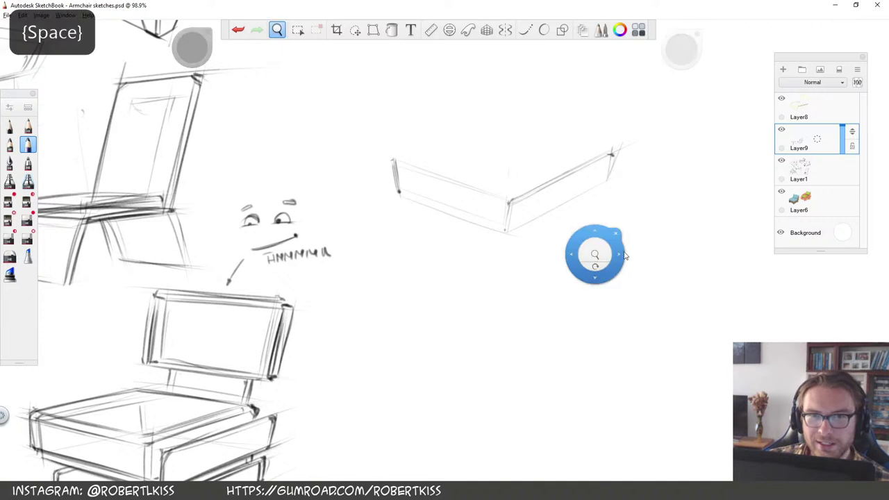
pyautogui.moveTo(476, 411); pyautogui.dragTo(524, 344)
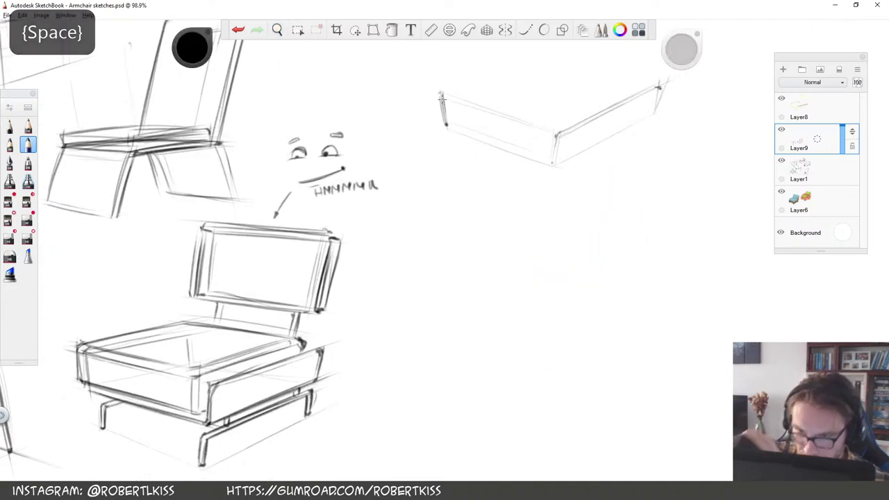
pyautogui.moveTo(448, 124); pyautogui.dragTo(552, 161)
# Add a parallel edge above the right side panel and sketch the seat cushion's front corner verticals and front edge lines
pyautogui.press('space')
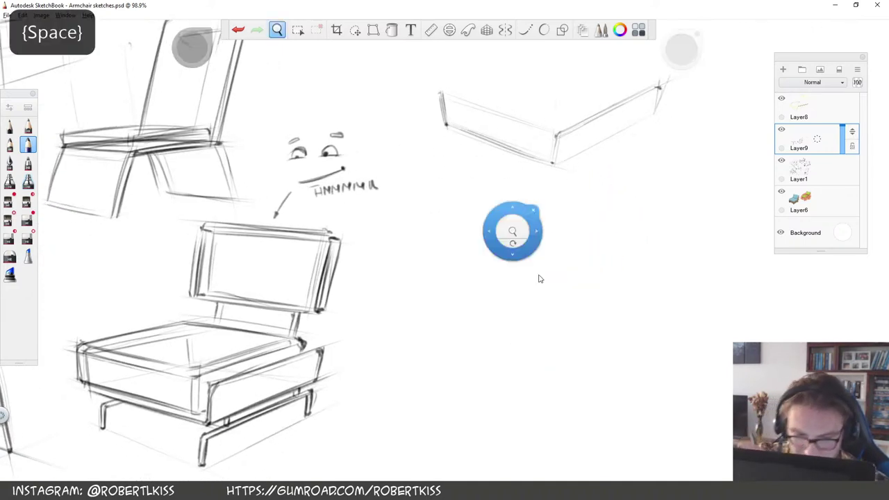
pyautogui.moveTo(541, 258); pyautogui.dragTo(468, 268)
pyautogui.press('space')
pyautogui.moveTo(494, 213); pyautogui.dragTo(478, 282)
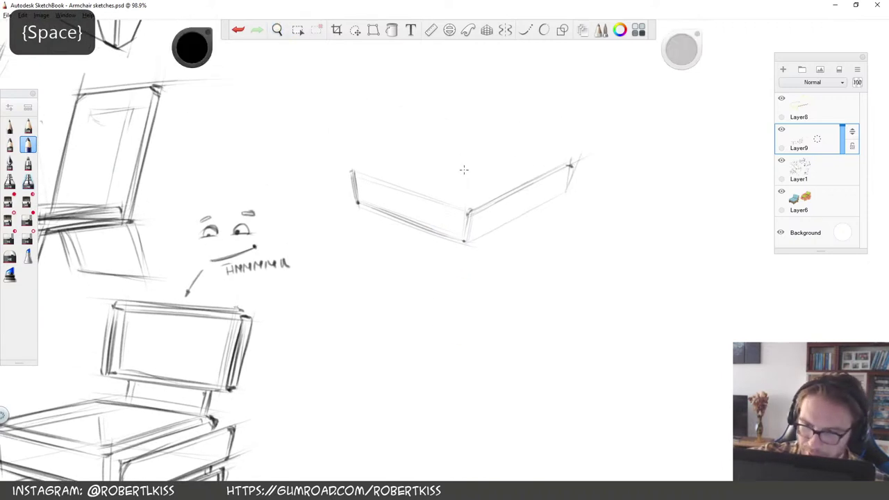
pyautogui.moveTo(455, 229); pyautogui.dragTo(457, 186)
pyautogui.press('space')
pyautogui.moveTo(510, 364); pyautogui.dragTo(519, 346)
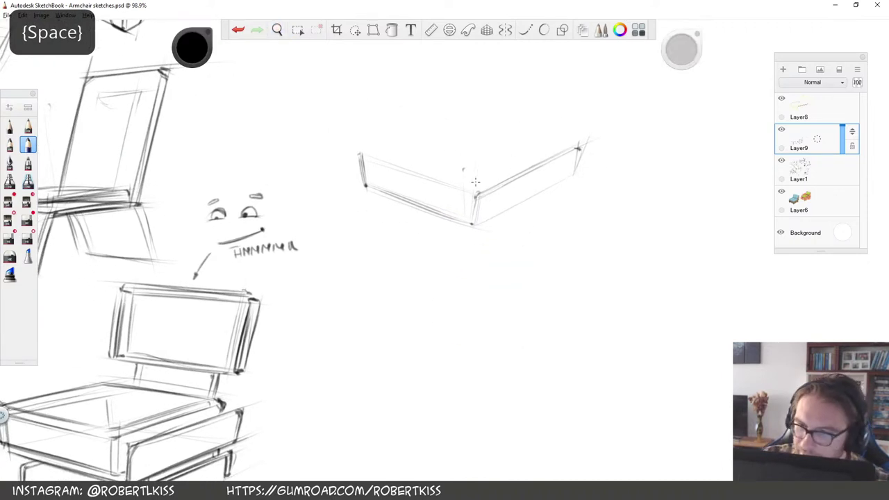
pyautogui.moveTo(479, 186); pyautogui.dragTo(573, 139)
pyautogui.moveTo(461, 199); pyautogui.dragTo(463, 219)
pyautogui.moveTo(352, 141); pyautogui.dragTo(356, 152)
pyautogui.press('space')
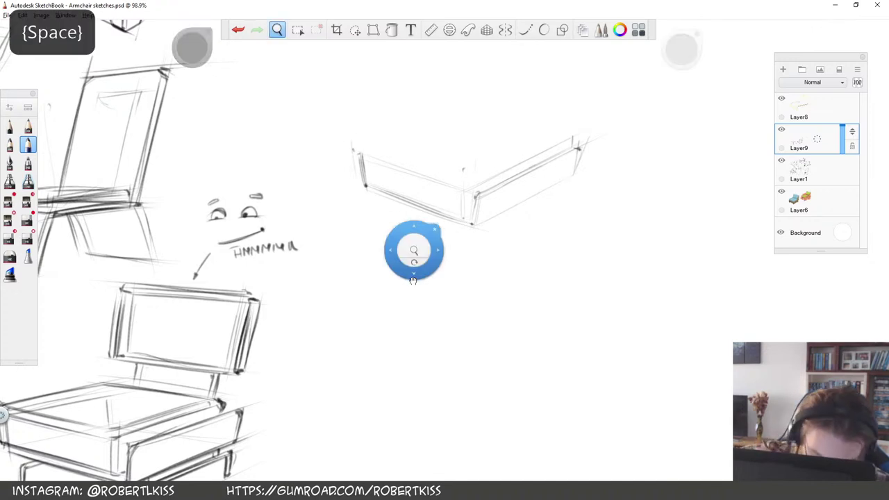
pyautogui.moveTo(415, 280); pyautogui.dragTo(384, 283)
pyautogui.moveTo(333, 178); pyautogui.dragTo(455, 222)
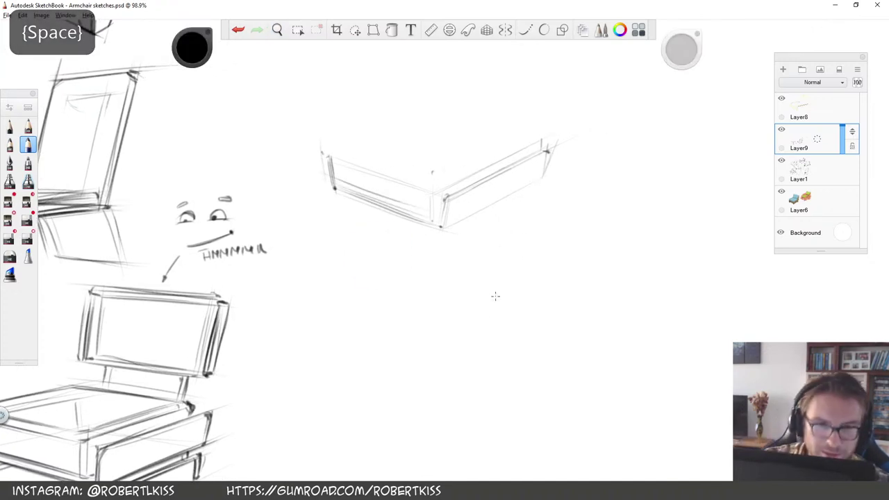
# Adjust the pencil brush size and outline the cushion's top face with its rear, side and front edges
pyautogui.moveTo(682, 50); pyautogui.dragTo(684, 49)
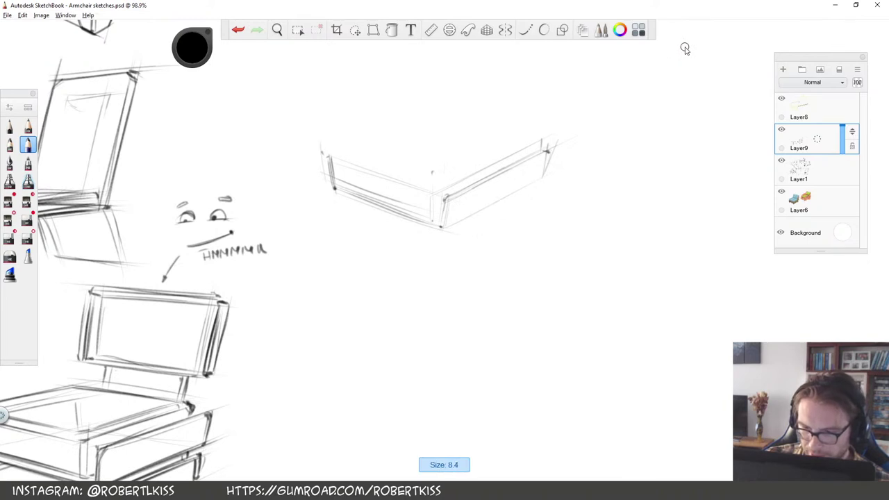
pyautogui.moveTo(685, 49); pyautogui.dragTo(684, 49)
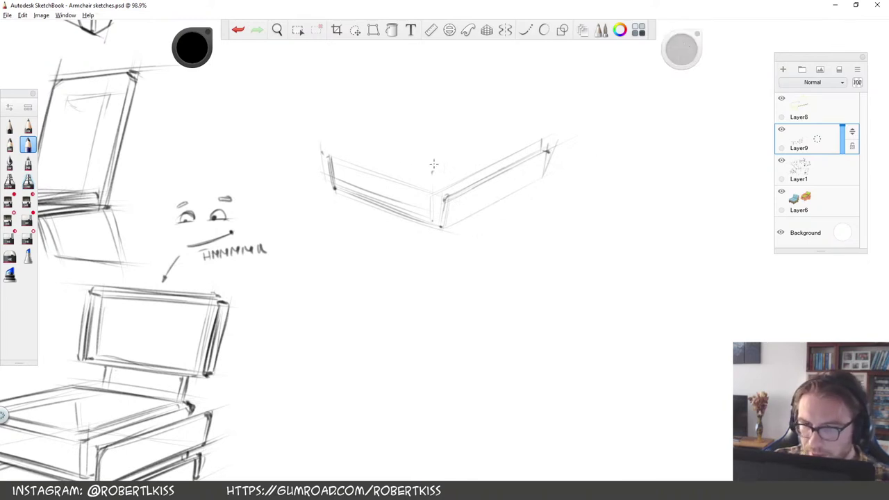
pyautogui.moveTo(457, 101); pyautogui.dragTo(321, 148)
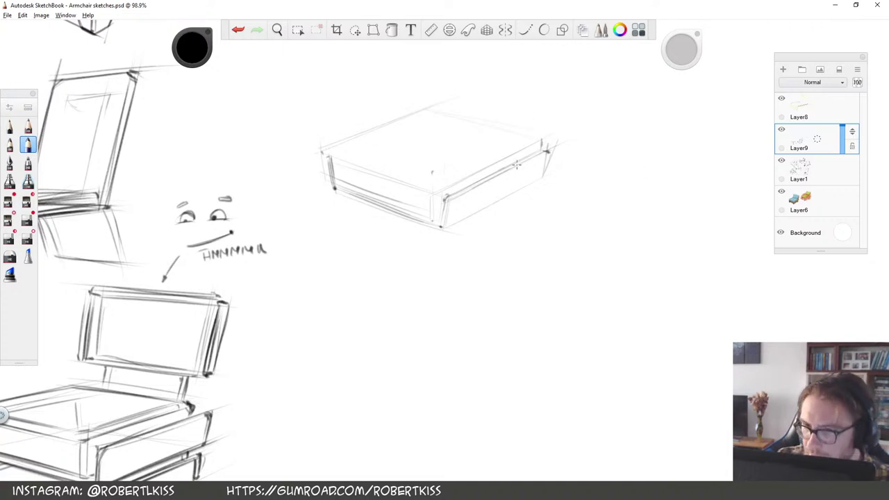
pyautogui.moveTo(435, 190)
pyautogui.mouseDown()
pyautogui.moveTo(564, 129)
pyautogui.moveTo(553, 135)
pyautogui.mouseUp()
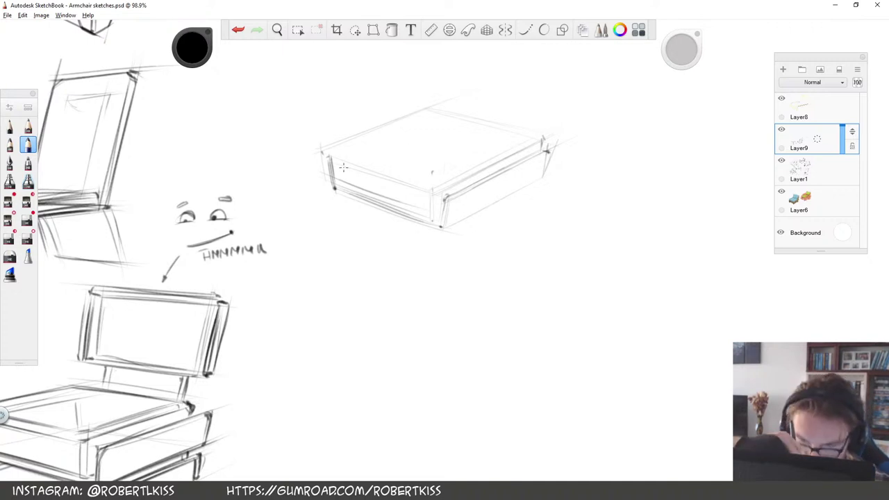
pyautogui.moveTo(422, 184); pyautogui.dragTo(334, 161)
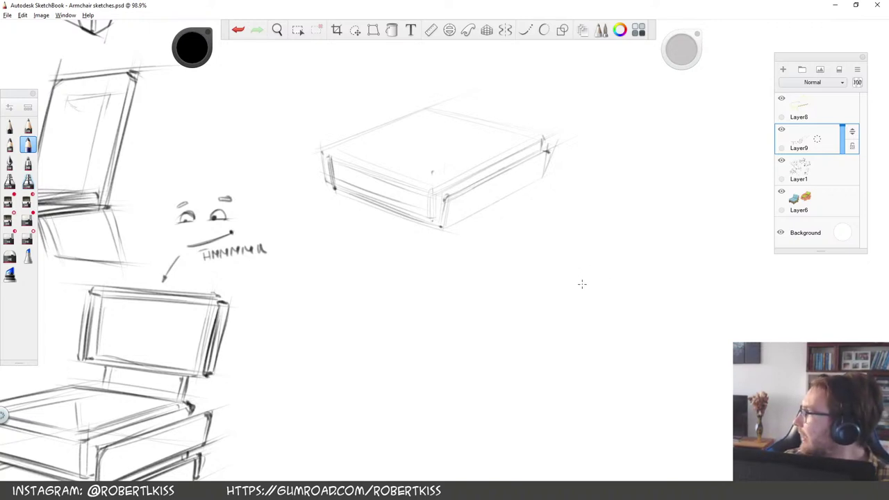
# Darken the left edge of the cushion's top face
pyautogui.press('space')
pyautogui.moveTo(472, 248); pyautogui.dragTo(440, 291)
pyautogui.moveTo(290, 192); pyautogui.dragTo(394, 153)
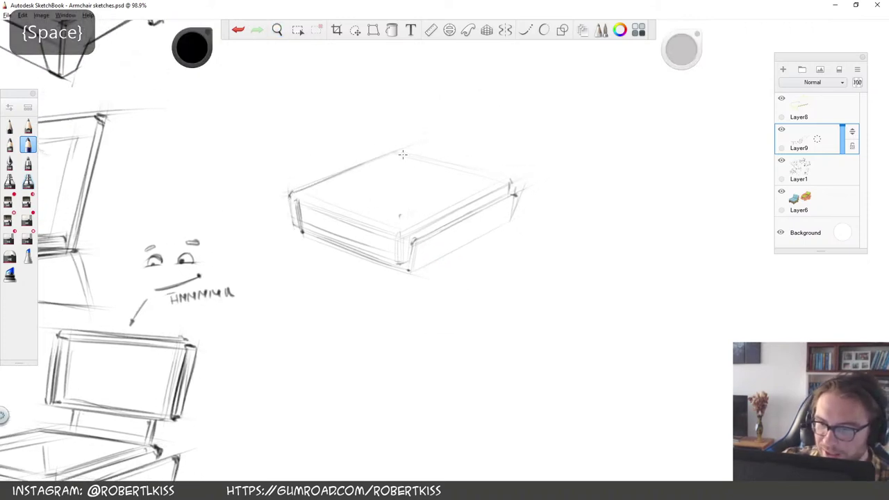
pyautogui.moveTo(292, 190); pyautogui.dragTo(337, 174)
pyautogui.press('space')
pyautogui.moveTo(476, 318); pyautogui.dragTo(454, 332)
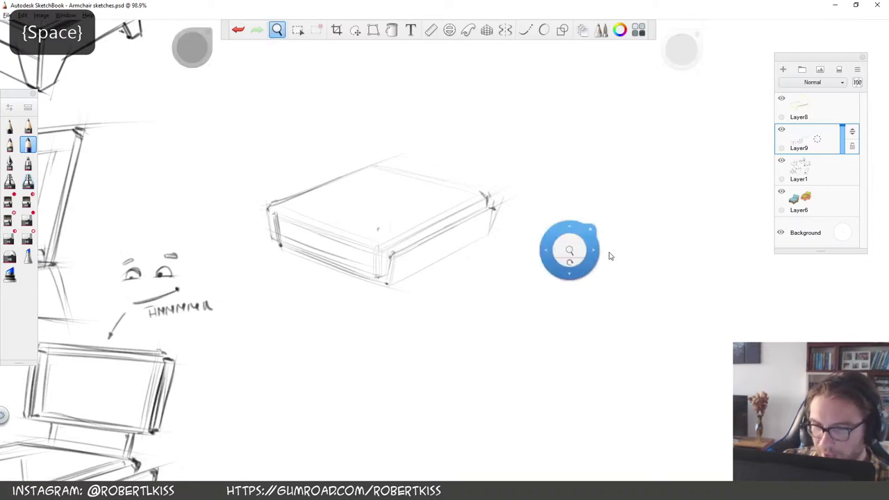
# Darken the rear edge of the cushion's top face and undo the extra stroke along its left edge
pyautogui.moveTo(586, 259); pyautogui.dragTo(360, 226)
pyautogui.moveTo(330, 254); pyautogui.dragTo(442, 172)
pyautogui.moveTo(301, 354); pyautogui.dragTo(339, 251)
pyautogui.click(237, 29)
pyautogui.press('space')
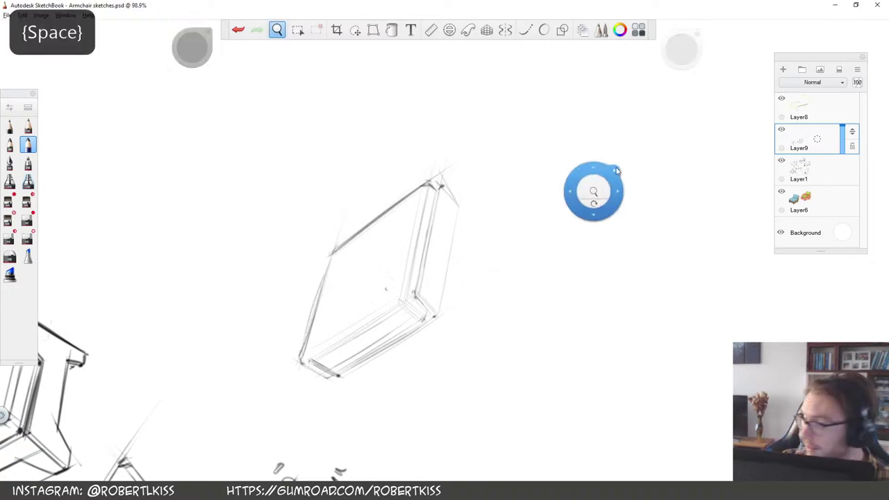
pyautogui.moveTo(618, 174)
pyautogui.mouseDown()
pyautogui.moveTo(593, 202)
pyautogui.moveTo(591, 238)
pyautogui.mouseUp()
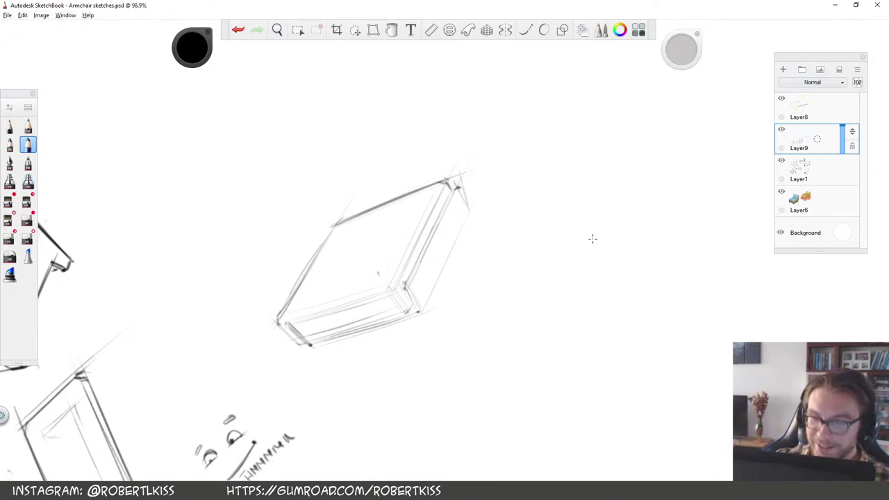
# Darken the bottom edge and the rear vertical edge of the right side panel
pyautogui.press('space')
pyautogui.moveTo(521, 169); pyautogui.dragTo(524, 185)
pyautogui.moveTo(551, 238); pyautogui.dragTo(503, 279)
pyautogui.moveTo(486, 316); pyautogui.dragTo(425, 434)
pyautogui.press('space')
pyautogui.moveTo(497, 359)
pyautogui.mouseDown()
pyautogui.moveTo(521, 302)
pyautogui.moveTo(456, 328)
pyautogui.mouseUp()
pyautogui.moveTo(454, 259); pyautogui.dragTo(557, 199)
pyautogui.moveTo(305, 300)
pyautogui.mouseDown()
pyautogui.moveTo(480, 209)
pyautogui.moveTo(502, 148)
pyautogui.mouseUp()
pyautogui.moveTo(502, 149); pyautogui.dragTo(485, 207)
pyautogui.moveTo(300, 301); pyautogui.dragTo(305, 300)
pyautogui.press('space')
pyautogui.moveTo(430, 289); pyautogui.dragTo(394, 369)
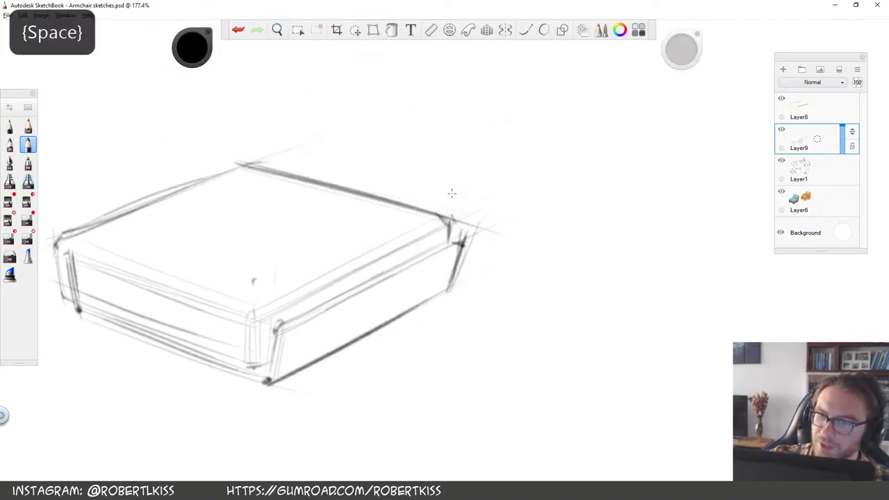
# Add a new layer above Layer9 and choose the pencil with the Copic color R35 Coral
pyautogui.press('space')
pyautogui.moveTo(417, 250); pyautogui.dragTo(374, 213)
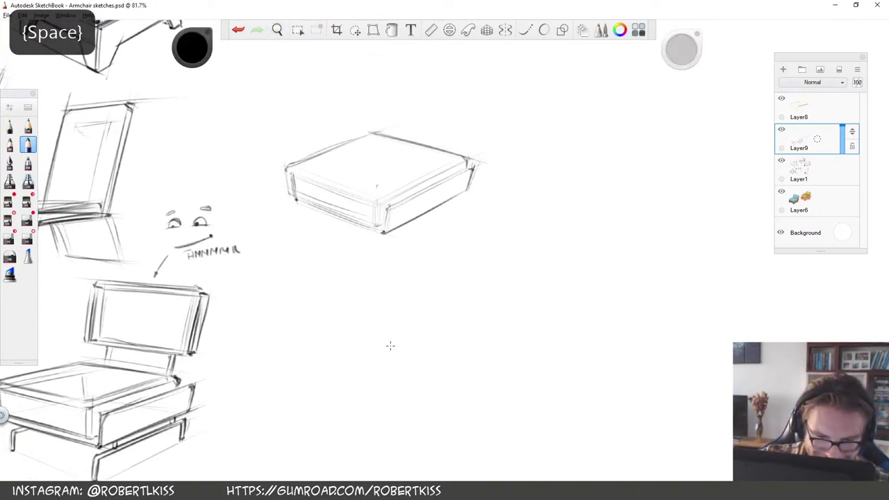
pyautogui.press('space')
pyautogui.moveTo(441, 355); pyautogui.dragTo(380, 228)
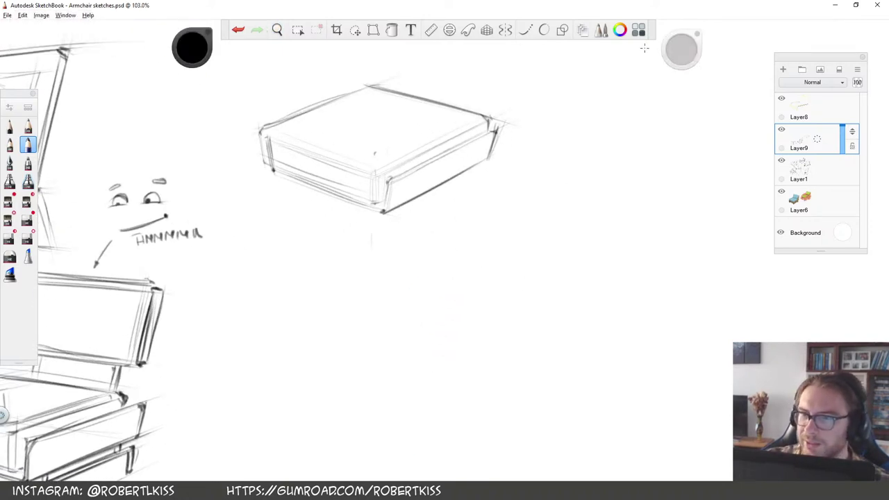
pyautogui.click(9, 237)
pyautogui.press('s')
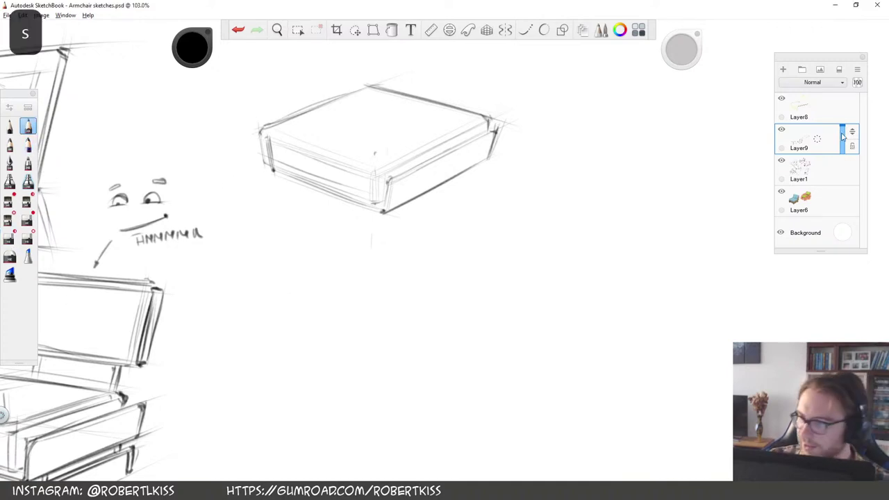
pyautogui.moveTo(817, 139); pyautogui.dragTo(824, 108)
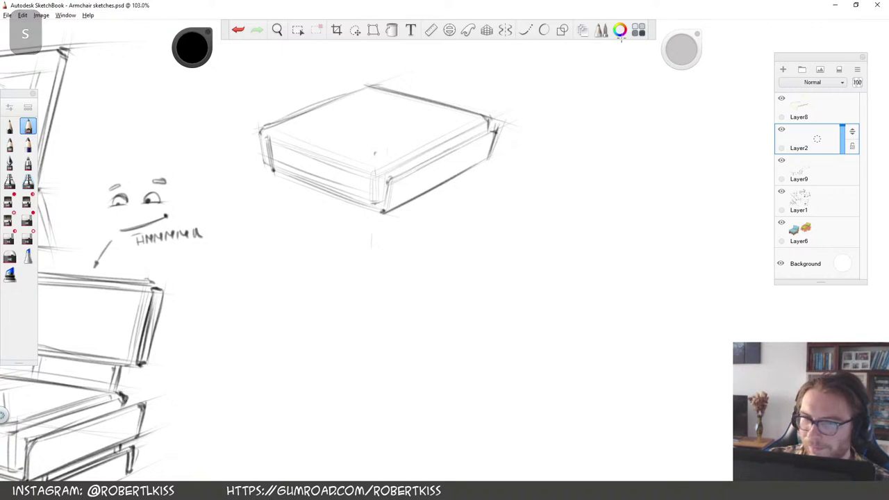
pyautogui.click(638, 29)
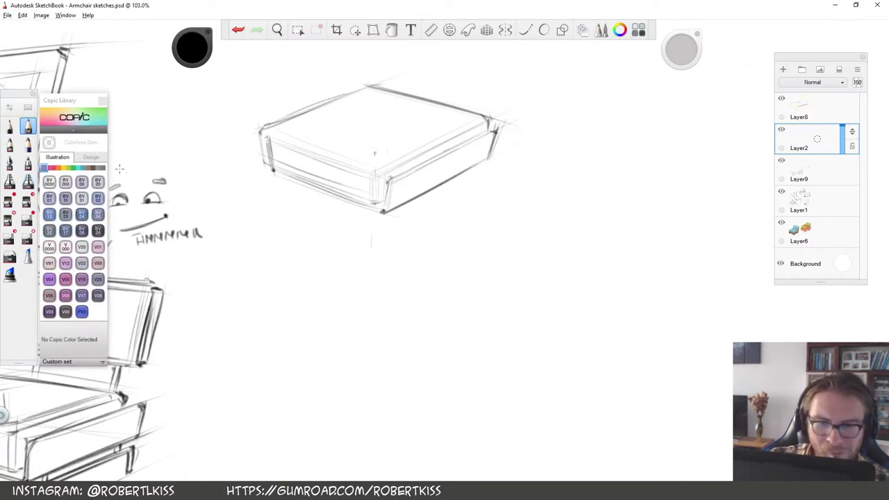
pyautogui.click(54, 168)
pyautogui.click(83, 247)
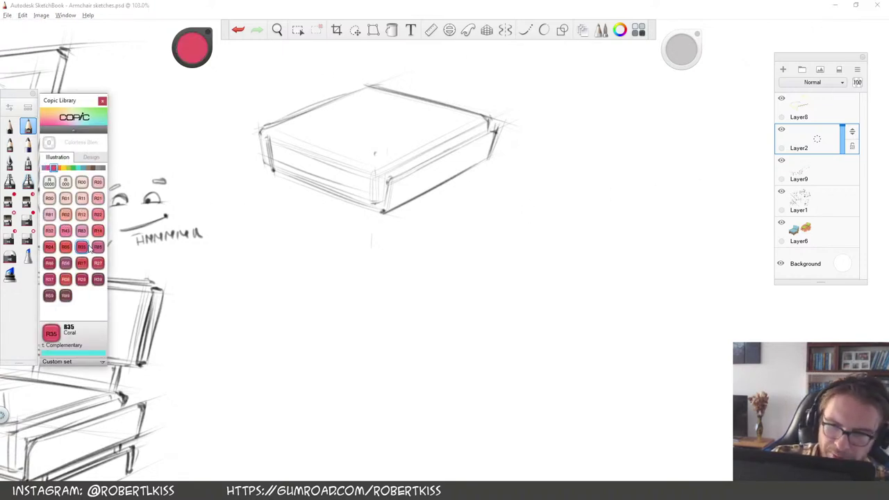
# Sketch faint red guide lines along the cushion's underside and vertical guides for the leg positions
pyautogui.moveTo(389, 189); pyautogui.dragTo(464, 154)
pyautogui.moveTo(327, 157); pyautogui.dragTo(377, 134)
pyautogui.moveTo(462, 157); pyautogui.dragTo(456, 215)
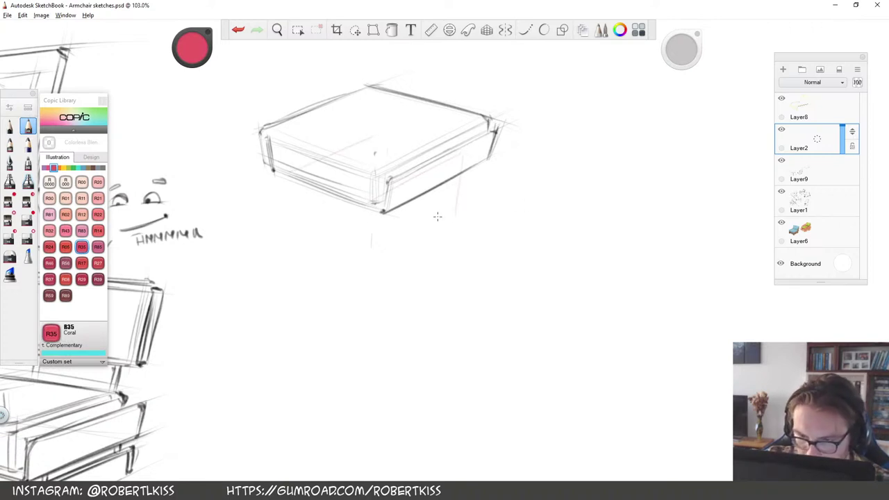
pyautogui.moveTo(371, 210); pyautogui.dragTo(369, 264)
pyautogui.moveTo(290, 176); pyautogui.dragTo(289, 228)
pyautogui.moveTo(376, 146); pyautogui.dragTo(376, 167)
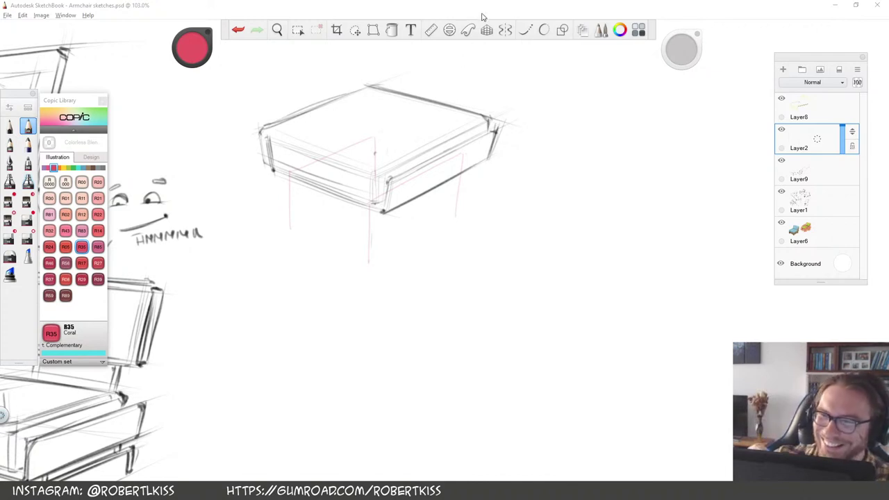
# Draw the near-side leg frame as a rail along the right panel's bottom edge with front and rear legs
pyautogui.press('space')
pyautogui.moveTo(447, 234); pyautogui.dragTo(426, 290)
pyautogui.moveTo(359, 268)
pyautogui.mouseDown()
pyautogui.moveTo(592, 98)
pyautogui.moveTo(598, 119)
pyautogui.moveTo(470, 282)
pyautogui.moveTo(577, 220)
pyautogui.mouseUp()
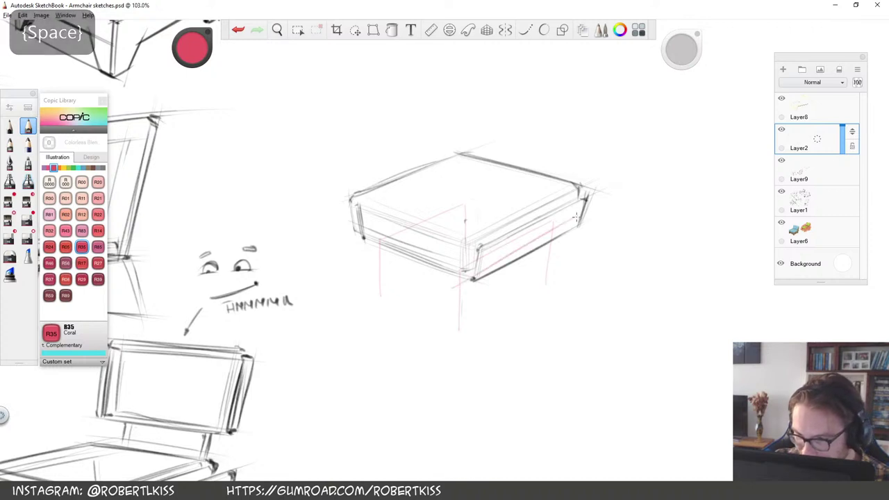
pyautogui.moveTo(453, 287); pyautogui.dragTo(575, 222)
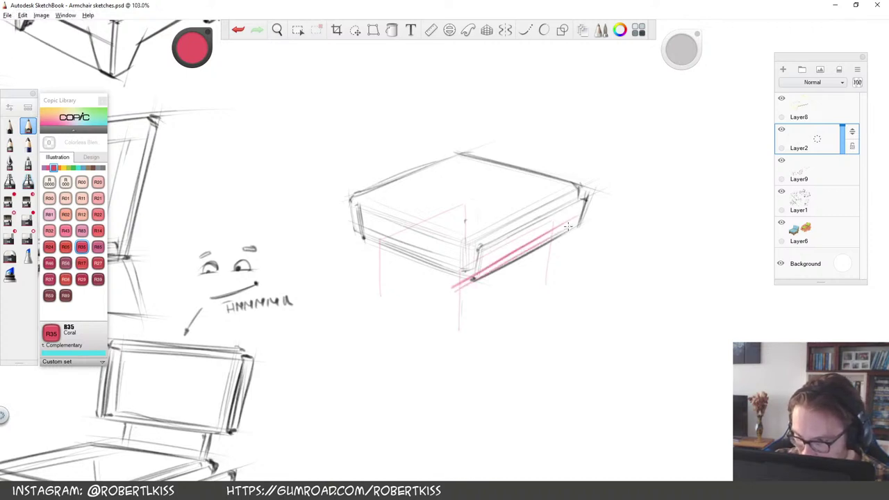
pyautogui.moveTo(451, 286); pyautogui.dragTo(450, 321)
pyautogui.moveTo(559, 232); pyautogui.dragTo(554, 261)
# Draw the far-side leg frame with its rail and two legs, and mark the feet of both front legs
pyautogui.moveTo(376, 276)
pyautogui.mouseDown()
pyautogui.moveTo(377, 250)
pyautogui.moveTo(441, 223)
pyautogui.mouseUp()
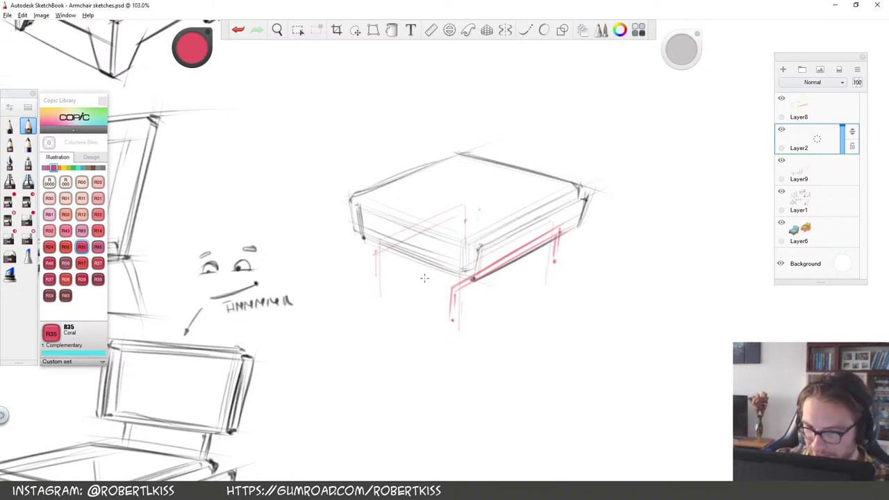
pyautogui.moveTo(375, 286)
pyautogui.mouseDown()
pyautogui.moveTo(380, 255)
pyautogui.moveTo(471, 212)
pyautogui.mouseUp()
pyautogui.moveTo(379, 254)
pyautogui.mouseDown()
pyautogui.moveTo(484, 204)
pyautogui.moveTo(485, 226)
pyautogui.mouseUp()
pyautogui.moveTo(481, 212); pyautogui.dragTo(479, 236)
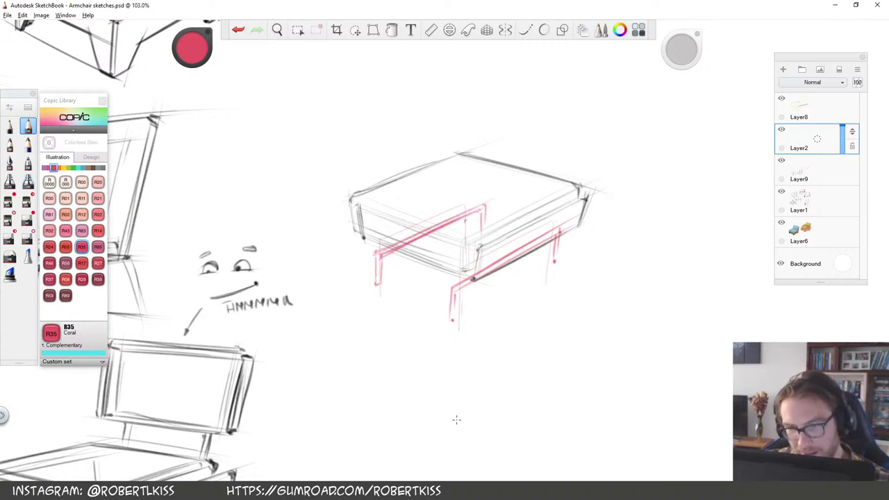
pyautogui.moveTo(373, 284); pyautogui.dragTo(376, 288)
pyautogui.moveTo(446, 324); pyautogui.dragTo(453, 320)
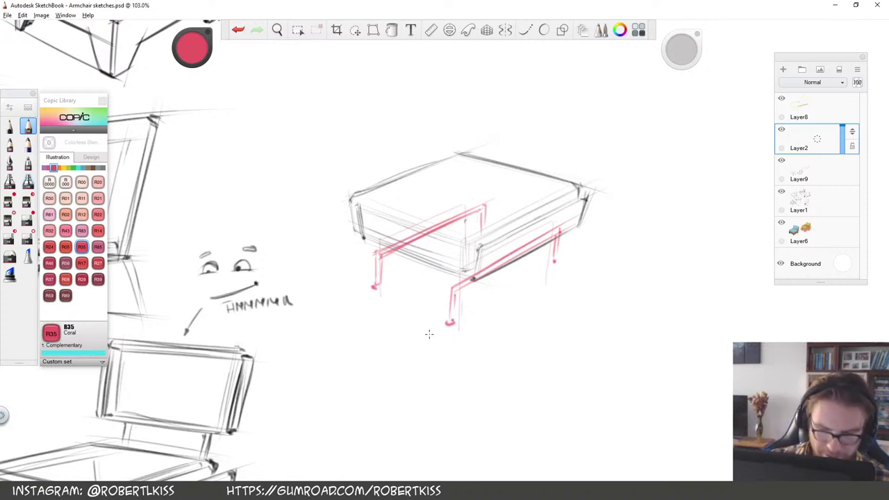
# Lasso the far-side leg frame, shift it slightly outward and up, and deselect it
pyautogui.press('l')
pyautogui.moveTo(407, 327)
pyautogui.mouseDown()
pyautogui.moveTo(450, 268)
pyautogui.moveTo(392, 160)
pyautogui.moveTo(405, 327)
pyautogui.mouseUp()
pyautogui.press('v')
pyautogui.moveTo(553, 361)
pyautogui.mouseDown()
pyautogui.moveTo(543, 357)
pyautogui.moveTo(553, 360)
pyautogui.mouseUp()
pyautogui.hotkey('ctrl', 'd')
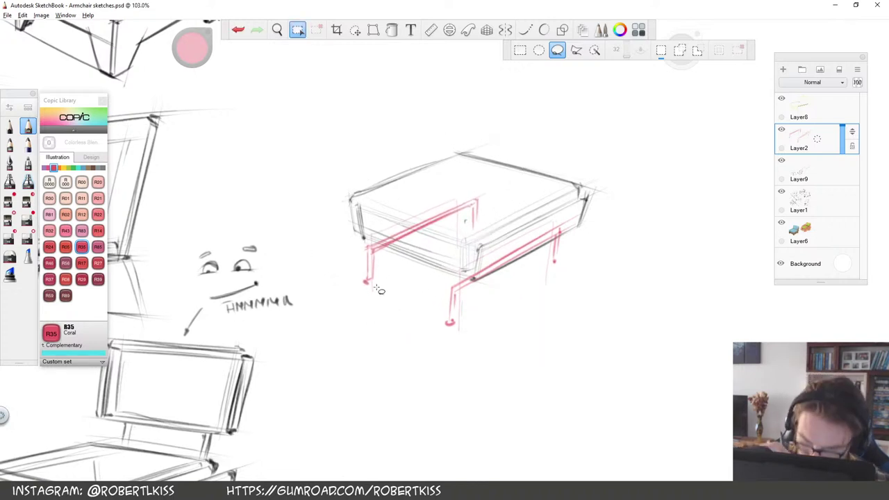
# Draw a thin floor guide line connecting the feet of the two front legs, undoing the first attempt
pyautogui.press('b')
pyautogui.moveTo(367, 283); pyautogui.dragTo(442, 325)
pyautogui.hotkey('ctrl', 'z')
pyautogui.moveTo(370, 284); pyautogui.dragTo(447, 320)
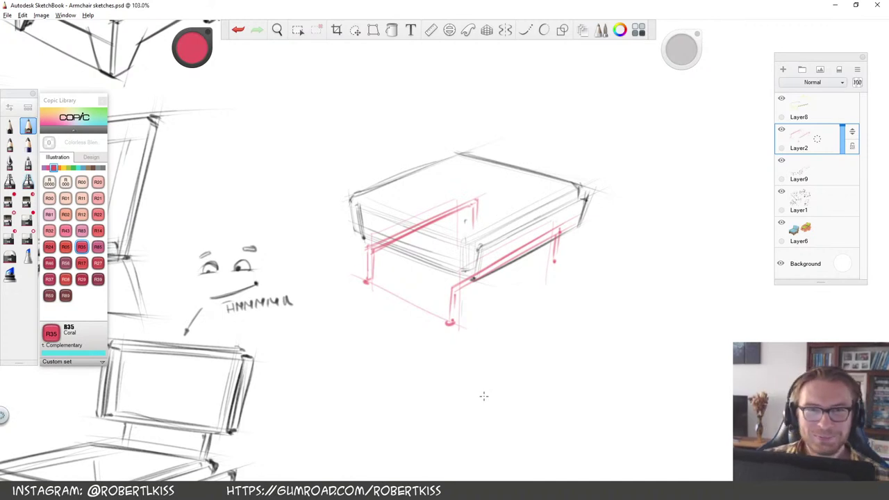
# Strengthen the outlines of the front and rear legs on the near-side leg frame
pyautogui.press('space')
pyautogui.moveTo(514, 298); pyautogui.dragTo(555, 291)
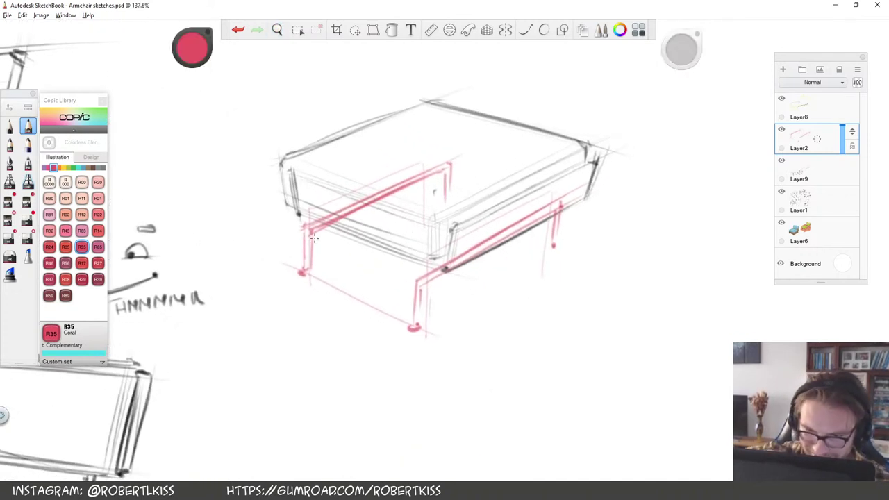
pyautogui.moveTo(419, 282); pyautogui.dragTo(418, 332)
pyautogui.moveTo(560, 213); pyautogui.dragTo(552, 244)
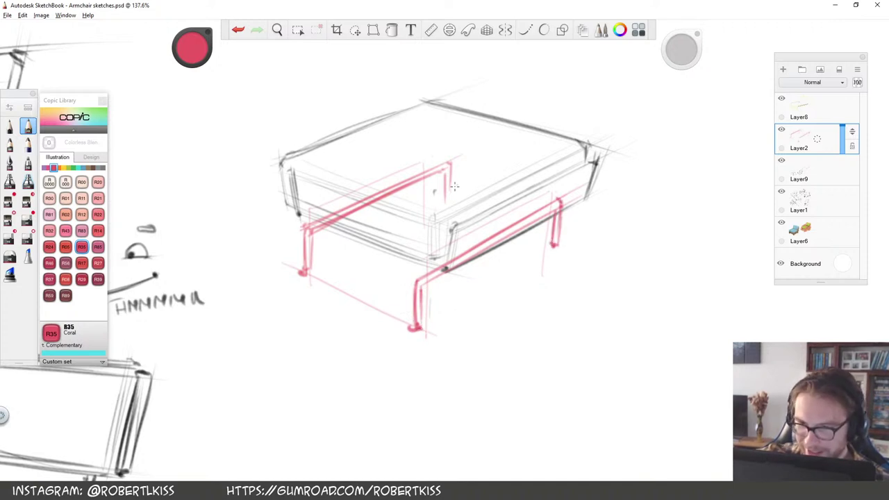
pyautogui.press('space')
pyautogui.moveTo(560, 174); pyautogui.dragTo(531, 193)
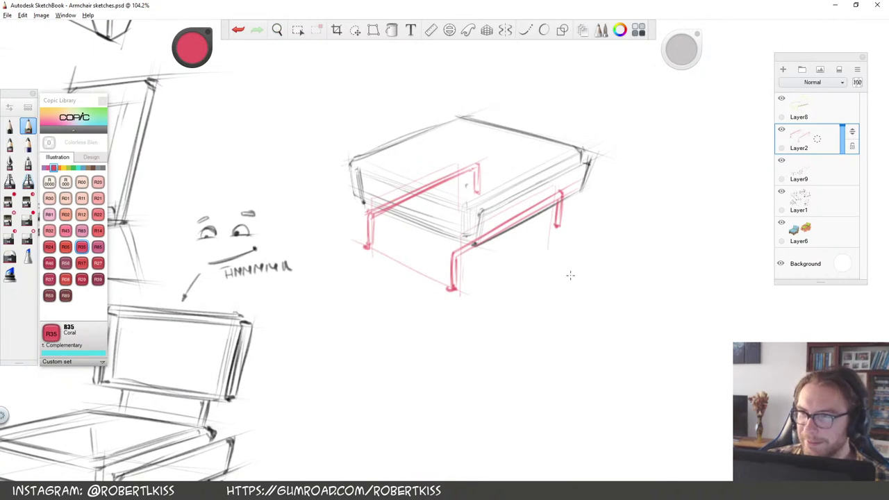
pyautogui.press('space')
pyautogui.moveTo(543, 284); pyautogui.dragTo(515, 310)
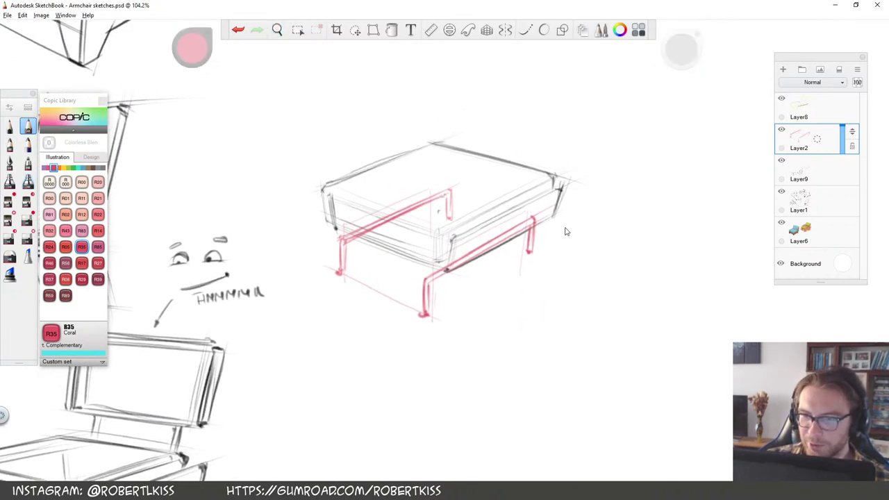
pyautogui.press('space')
pyautogui.moveTo(518, 261); pyautogui.dragTo(507, 311)
pyautogui.press('space')
pyautogui.moveTo(565, 254); pyautogui.dragTo(527, 319)
pyautogui.click(816, 165)
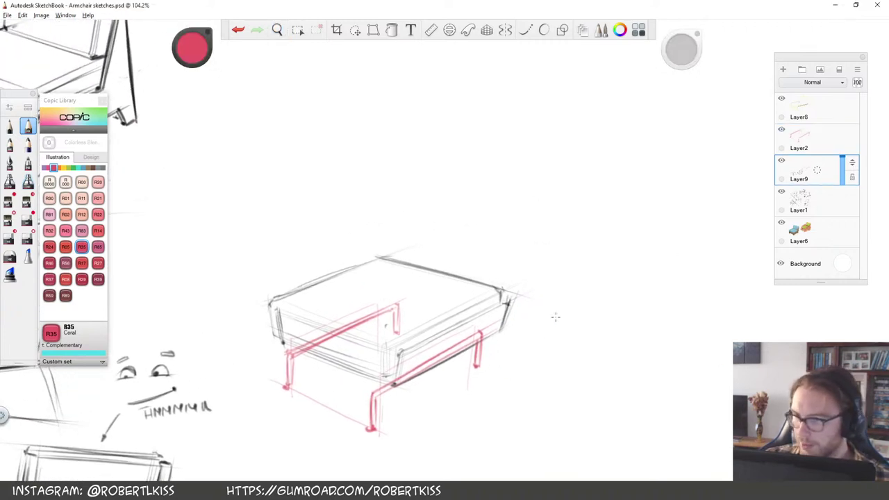
pyautogui.click(28, 144)
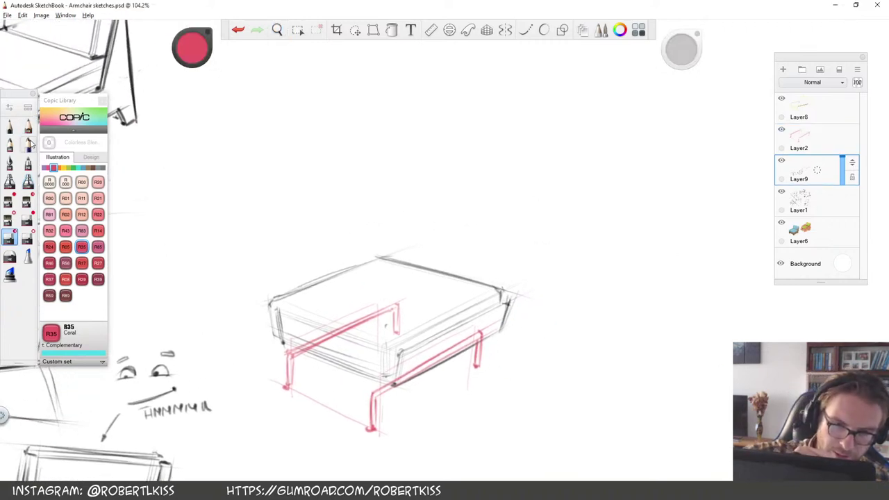
pyautogui.moveTo(195, 46); pyautogui.dragTo(196, 146)
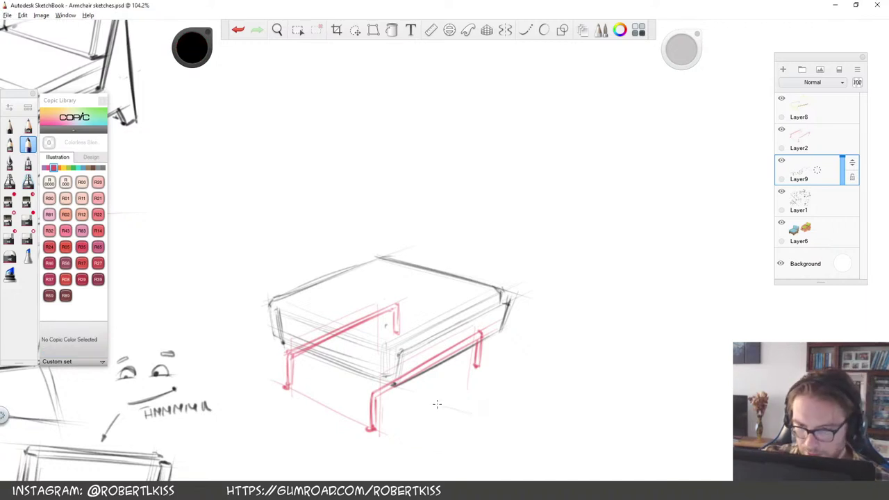
pyautogui.press('space')
pyautogui.moveTo(385, 306)
pyautogui.mouseDown()
pyautogui.moveTo(468, 175)
pyautogui.moveTo(360, 228)
pyautogui.moveTo(386, 306)
pyautogui.mouseUp()
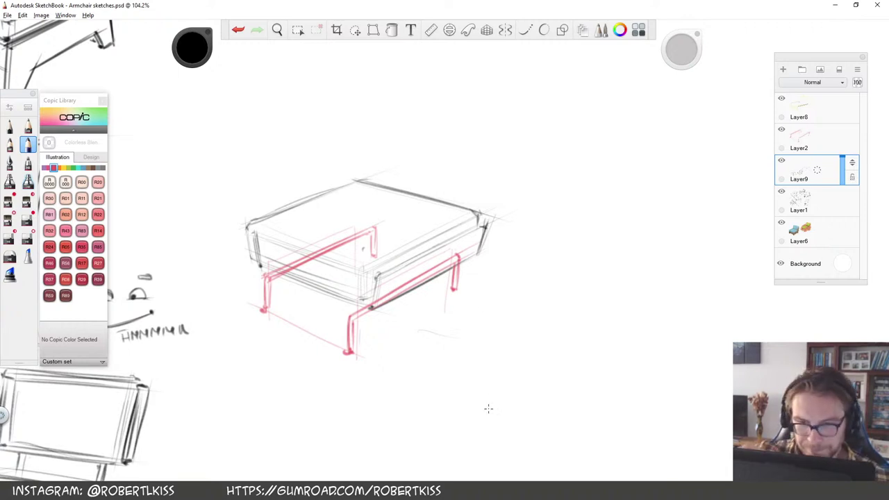
# Make Layer2 active and set up the pencil with the Copic color R05 Salmon Red
pyautogui.click(65, 247)
pyautogui.click(802, 143)
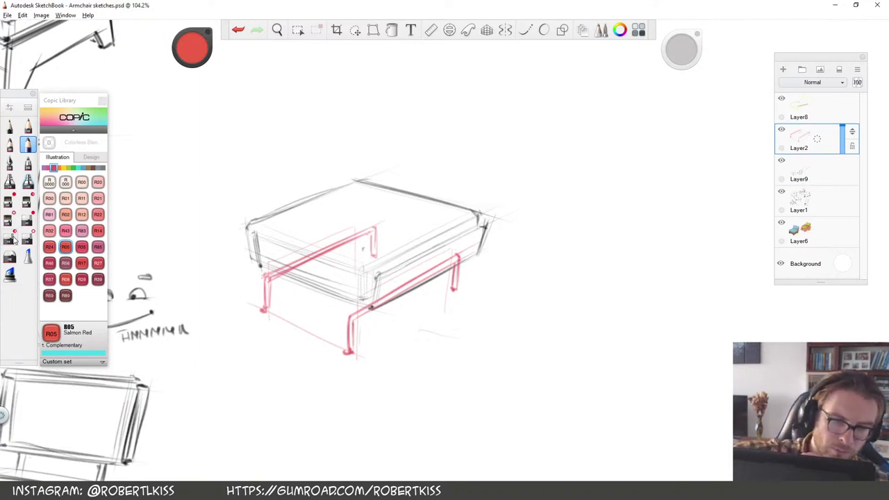
pyautogui.click(9, 238)
pyautogui.click(28, 126)
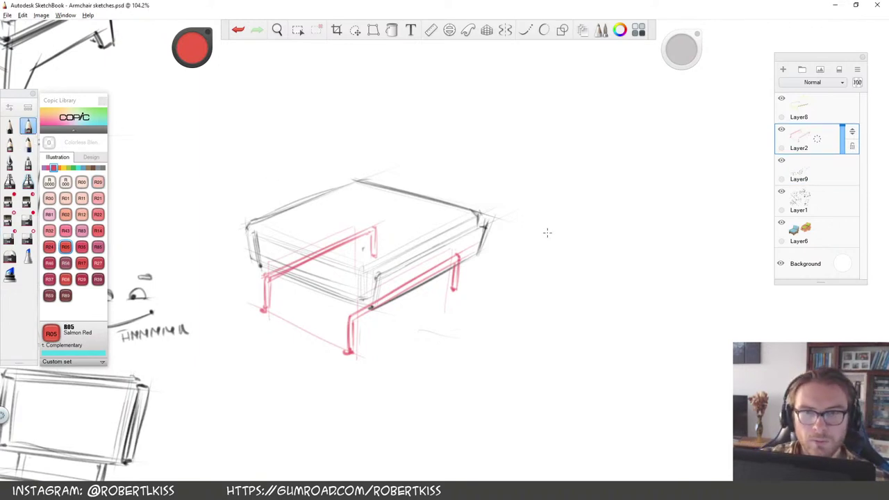
pyautogui.press('s')
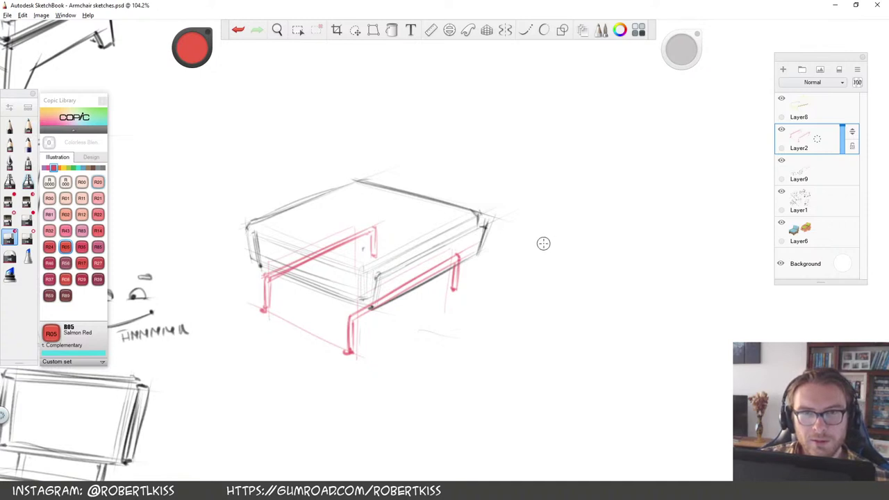
pyautogui.press('s')
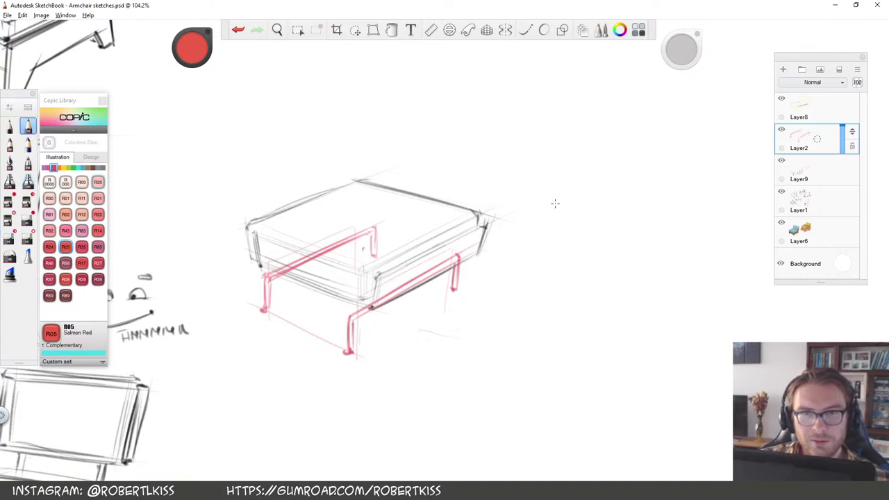
# Sketch a rear crossbar with double lines connecting the rear ends of the two leg frames
pyautogui.press('space')
pyautogui.moveTo(499, 224); pyautogui.dragTo(548, 204)
pyautogui.moveTo(518, 291); pyautogui.dragTo(505, 305)
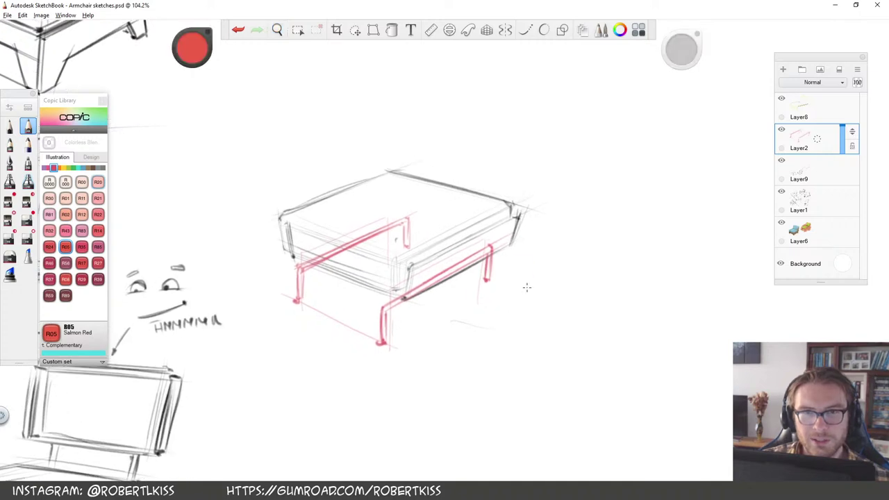
pyautogui.press('space')
pyautogui.moveTo(601, 252); pyautogui.dragTo(476, 265)
pyautogui.moveTo(446, 264)
pyautogui.mouseDown()
pyautogui.moveTo(489, 249)
pyautogui.moveTo(471, 243)
pyautogui.mouseUp()
pyautogui.moveTo(400, 264); pyautogui.dragTo(516, 183)
pyautogui.moveTo(400, 271)
pyautogui.mouseDown()
pyautogui.moveTo(544, 166)
pyautogui.moveTo(408, 267)
pyautogui.moveTo(525, 190)
pyautogui.mouseUp()
# Draw two vertical guide lines rising from the rear crossbar for the backrest supports
pyautogui.press('space')
pyautogui.moveTo(611, 136)
pyautogui.mouseDown()
pyautogui.moveTo(633, 322)
pyautogui.moveTo(626, 339)
pyautogui.moveTo(639, 306)
pyautogui.mouseUp()
pyautogui.press('space')
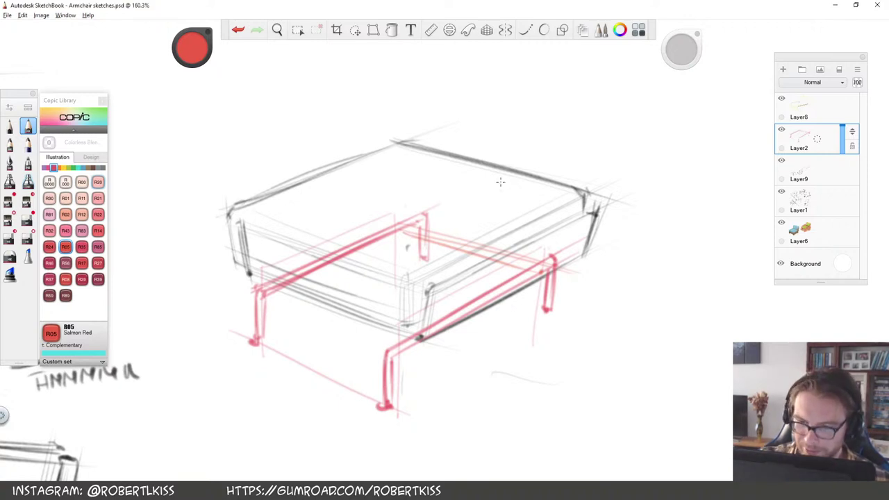
pyautogui.moveTo(448, 221); pyautogui.dragTo(450, 114)
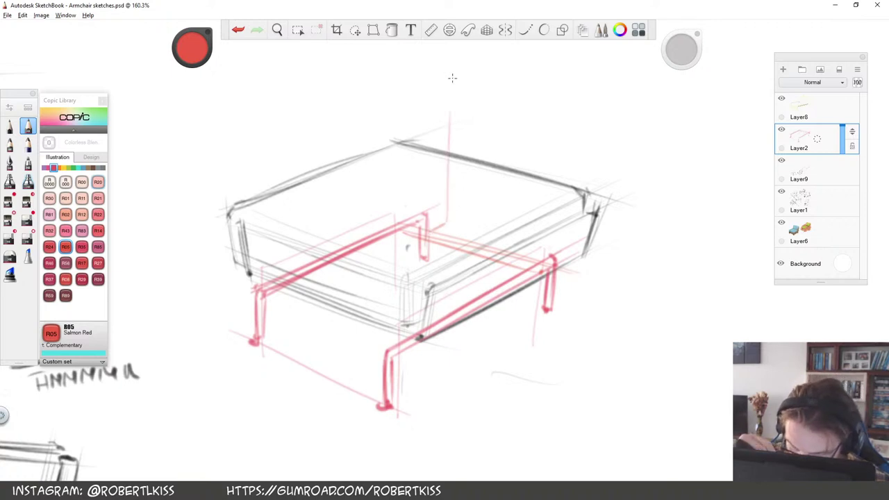
pyautogui.moveTo(539, 250)
pyautogui.mouseDown()
pyautogui.moveTo(552, 120)
pyautogui.moveTo(541, 122)
pyautogui.mouseUp()
# Switch to R35 Coral and sketch two backrest supports with upright lower parts and backward-leaning upper parts
pyautogui.press('space')
pyautogui.moveTo(543, 201); pyautogui.dragTo(486, 331)
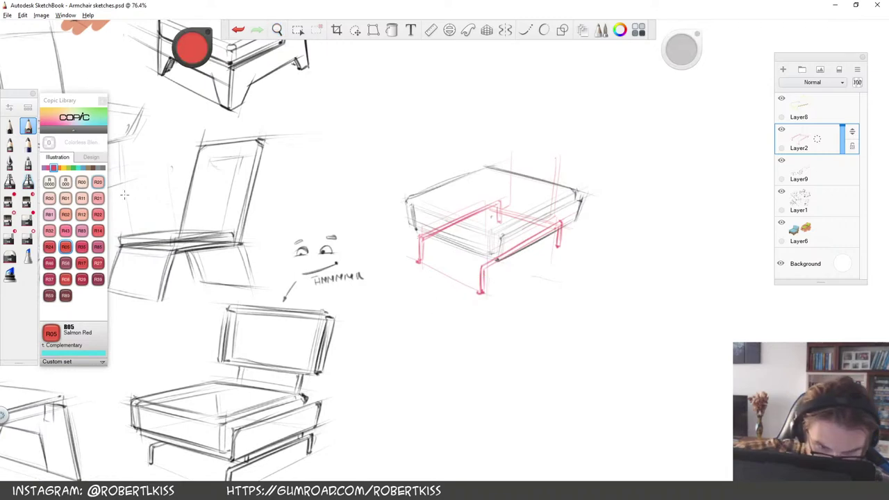
pyautogui.click(81, 247)
pyautogui.press('space')
pyautogui.moveTo(452, 370)
pyautogui.mouseDown()
pyautogui.moveTo(456, 383)
pyautogui.moveTo(351, 373)
pyautogui.mouseUp()
pyautogui.moveTo(445, 198)
pyautogui.mouseDown()
pyautogui.moveTo(460, 201)
pyautogui.moveTo(502, 182)
pyautogui.mouseUp()
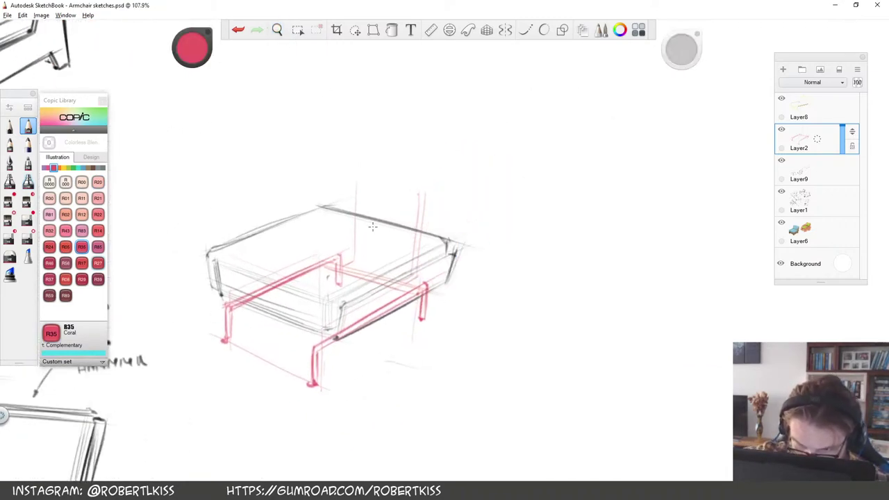
pyautogui.moveTo(357, 263); pyautogui.dragTo(359, 200)
pyautogui.moveTo(431, 155); pyautogui.dragTo(416, 217)
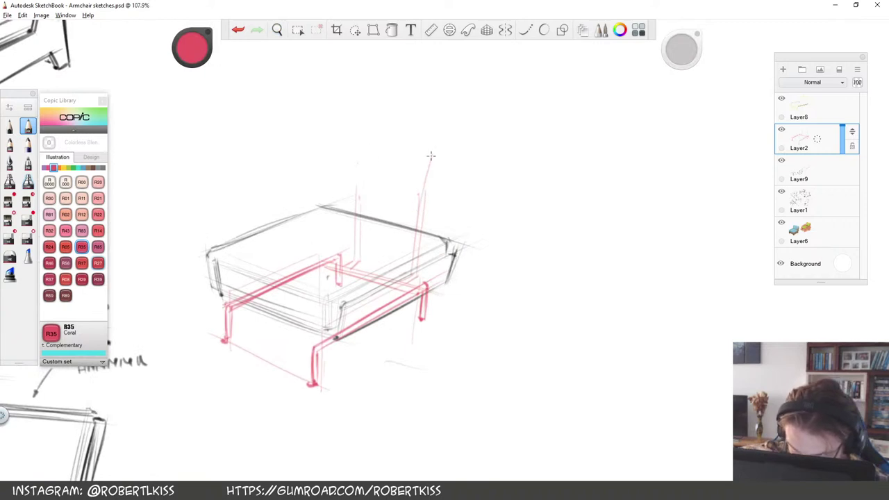
pyautogui.moveTo(355, 202)
pyautogui.mouseDown()
pyautogui.moveTo(378, 128)
pyautogui.moveTo(381, 138)
pyautogui.mouseUp()
pyautogui.moveTo(421, 212); pyautogui.dragTo(448, 132)
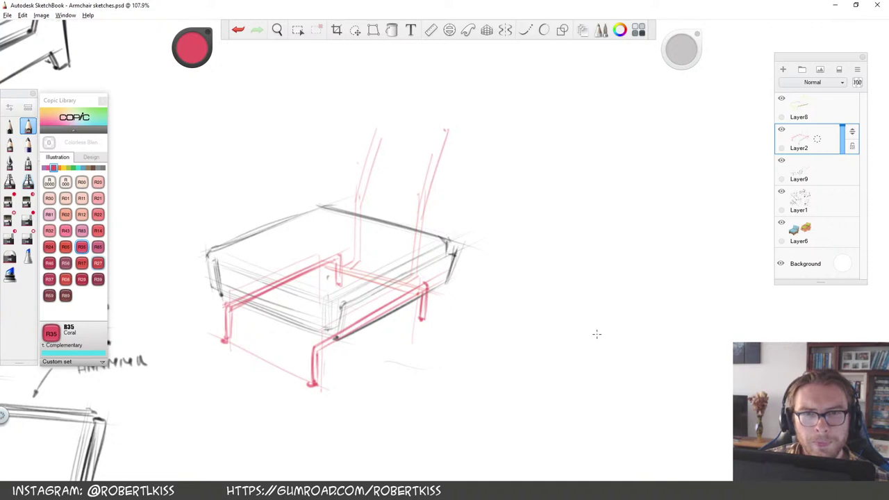
pyautogui.moveTo(366, 202); pyautogui.dragTo(391, 116)
pyautogui.hotkey('ctrl', 'z')
pyautogui.moveTo(361, 200); pyautogui.dragTo(391, 115)
pyautogui.hotkey('ctrl', 'z')
pyautogui.moveTo(404, 145)
pyautogui.mouseDown()
pyautogui.moveTo(450, 139)
pyautogui.moveTo(472, 237)
pyautogui.moveTo(532, 211)
pyautogui.mouseUp()
pyautogui.hotkey('ctrl', 'z')
# Test the pencil's stroke pressure with scribbles in the empty area beside the chair and undo them
pyautogui.moveTo(649, 189)
pyautogui.mouseDown()
pyautogui.moveTo(556, 229)
pyautogui.moveTo(479, 343)
pyautogui.moveTo(519, 224)
pyautogui.mouseUp()
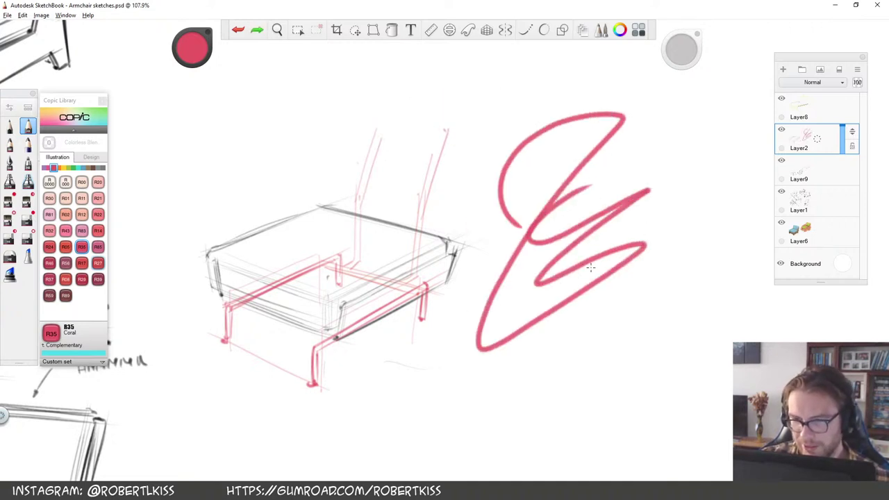
pyautogui.hotkey('ctrl', 'z')
pyautogui.moveTo(463, 323); pyautogui.dragTo(573, 206)
pyautogui.moveTo(461, 319); pyautogui.dragTo(531, 327)
pyautogui.moveTo(495, 260); pyautogui.dragTo(342, 422)
pyautogui.moveTo(491, 298); pyautogui.dragTo(455, 316)
pyautogui.moveTo(518, 136)
pyautogui.mouseDown()
pyautogui.moveTo(537, 145)
pyautogui.moveTo(570, 204)
pyautogui.mouseUp()
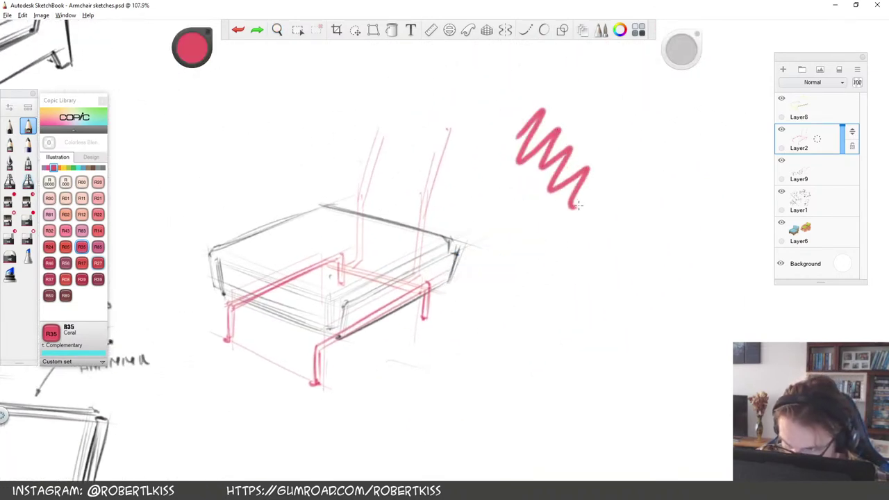
pyautogui.hotkey('ctrl', 'z')
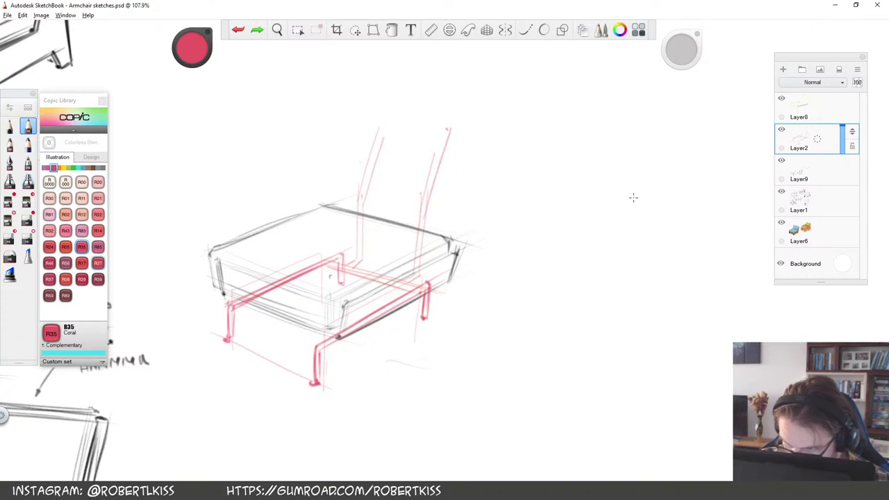
pyautogui.moveTo(449, 277); pyautogui.dragTo(440, 354)
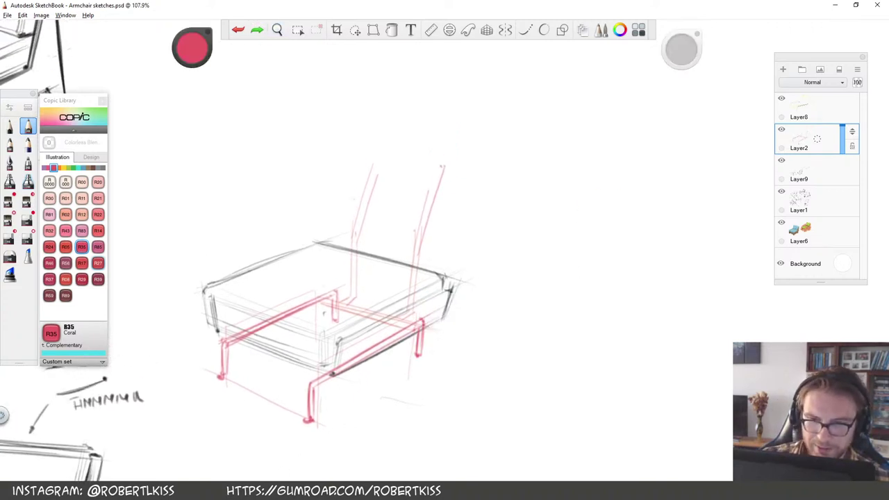
pyautogui.click(283, 477)
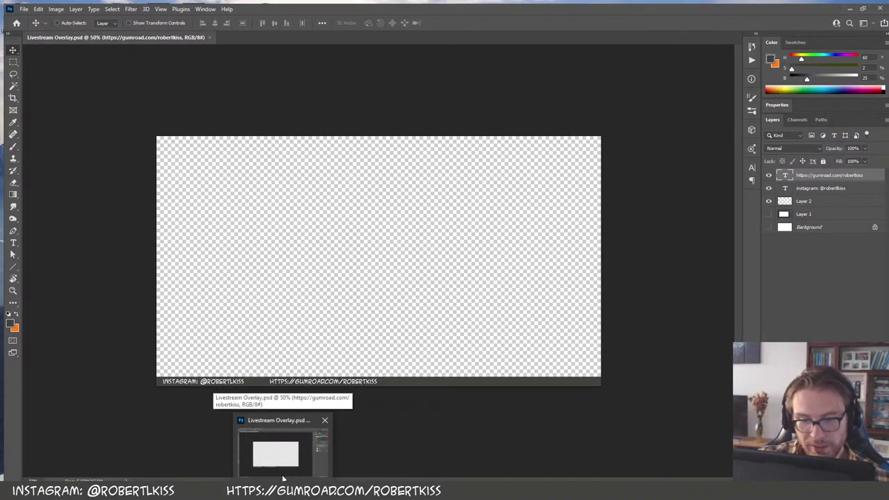
pyautogui.click(273, 472)
pyautogui.click(382, 372)
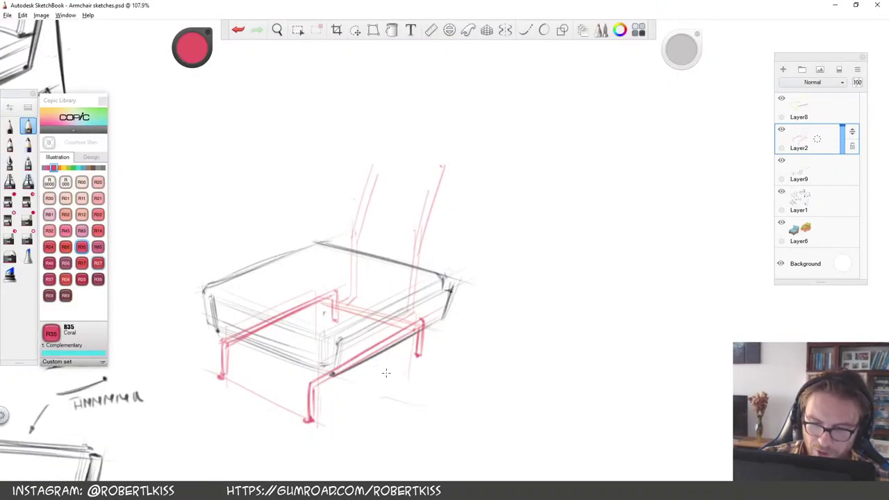
# Try a few strokes with the current pencil and an alternative pencil, undoing each test
pyautogui.moveTo(456, 279); pyautogui.dragTo(448, 296)
pyautogui.moveTo(346, 246); pyautogui.dragTo(370, 165)
pyautogui.hotkey('ctrl', 'z')
pyautogui.moveTo(431, 106); pyautogui.dragTo(437, 119)
pyautogui.moveTo(482, 96); pyautogui.dragTo(500, 120)
pyautogui.hotkey('ctrl', 'z')
pyautogui.hotkey('ctrl', 'z')
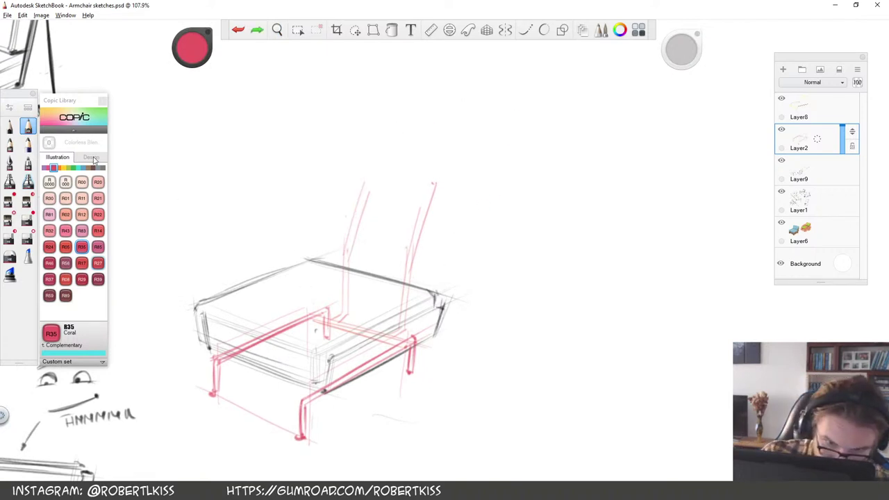
pyautogui.click(10, 127)
pyautogui.moveTo(436, 76); pyautogui.dragTo(498, 143)
pyautogui.hotkey('ctrl', 'z')
pyautogui.hotkey('ctrl', 'z')
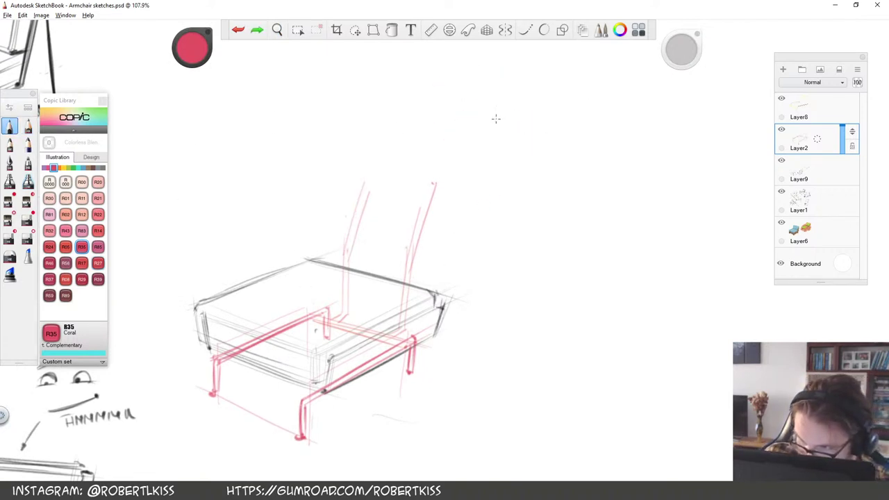
# Return to the previous pencil, test it with zigzag strokes beside the chair and undo all of them
pyautogui.click(26, 126)
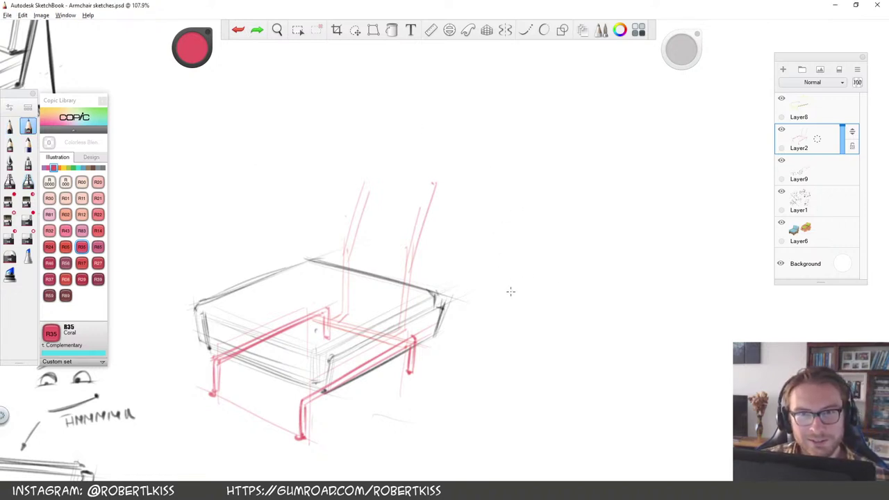
pyautogui.moveTo(500, 165); pyautogui.dragTo(547, 184)
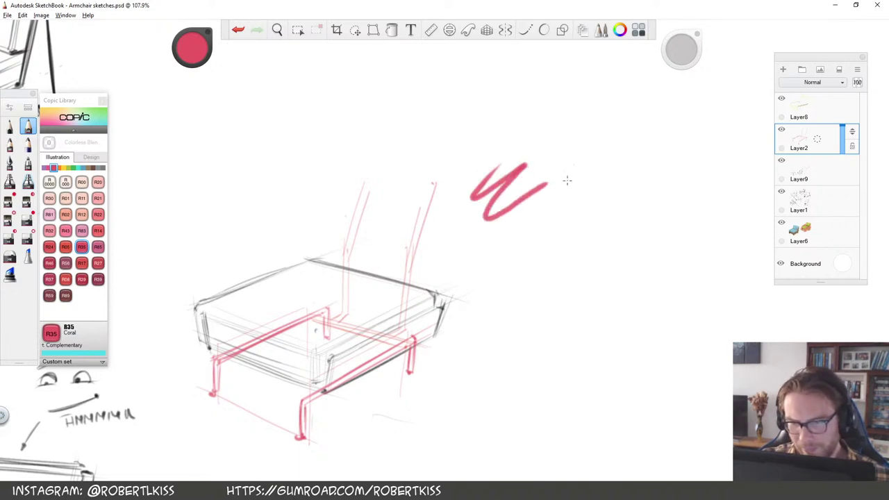
pyautogui.moveTo(526, 221); pyautogui.dragTo(478, 271)
pyautogui.moveTo(565, 214); pyautogui.dragTo(617, 175)
pyautogui.moveTo(559, 242); pyautogui.dragTo(521, 279)
pyautogui.moveTo(597, 229); pyautogui.dragTo(605, 222)
pyautogui.hotkey('ctrl', 'z')
pyautogui.hotkey('ctrl', 'z')
pyautogui.hotkey('ctrl', 'z')
pyautogui.hotkey('ctrl', 'z')
pyautogui.hotkey('ctrl', 'z')
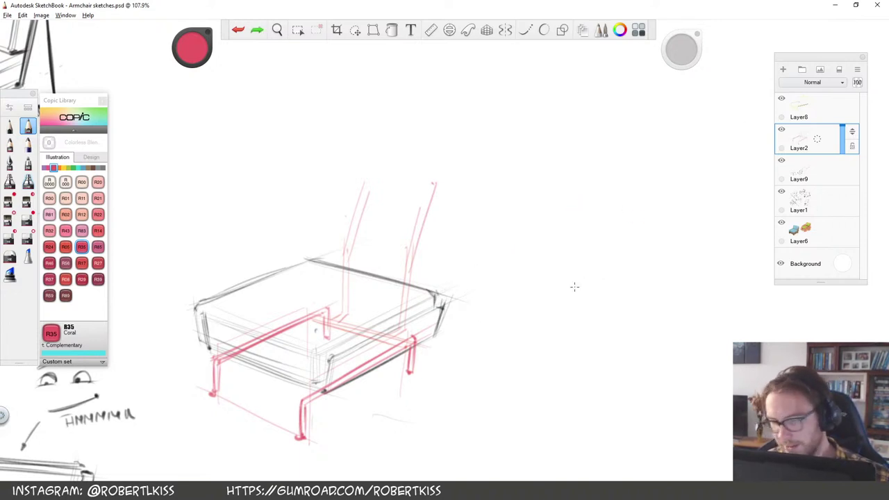
# Open Wacom Tablet Properties and view the Pro Pen's calibration settings
pyautogui.press('super')
pyautogui.write('wacom')
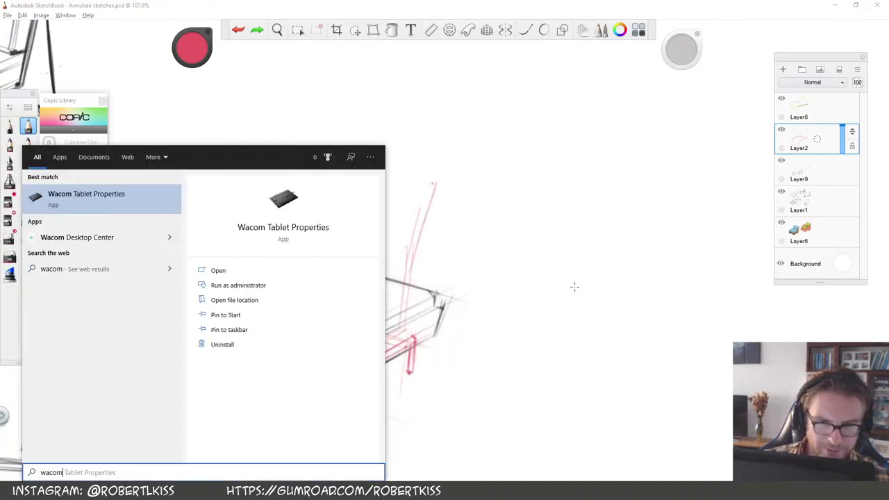
pyautogui.press('Return')
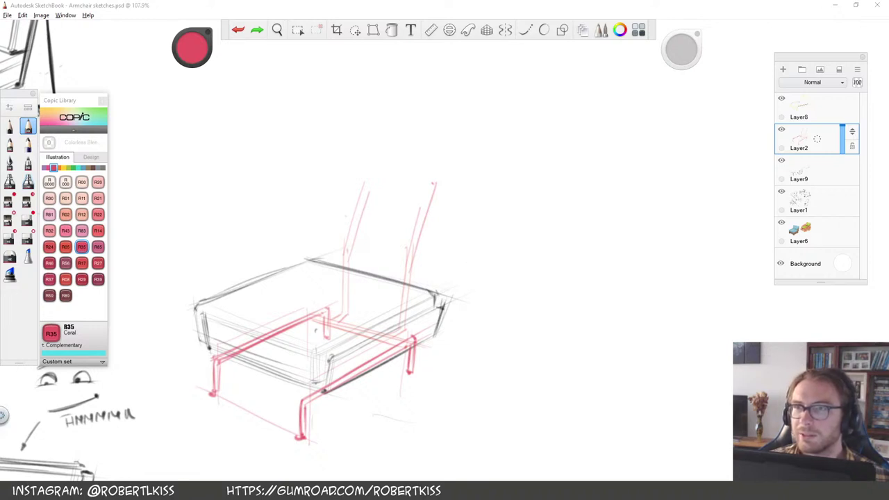
pyautogui.click(308, 179)
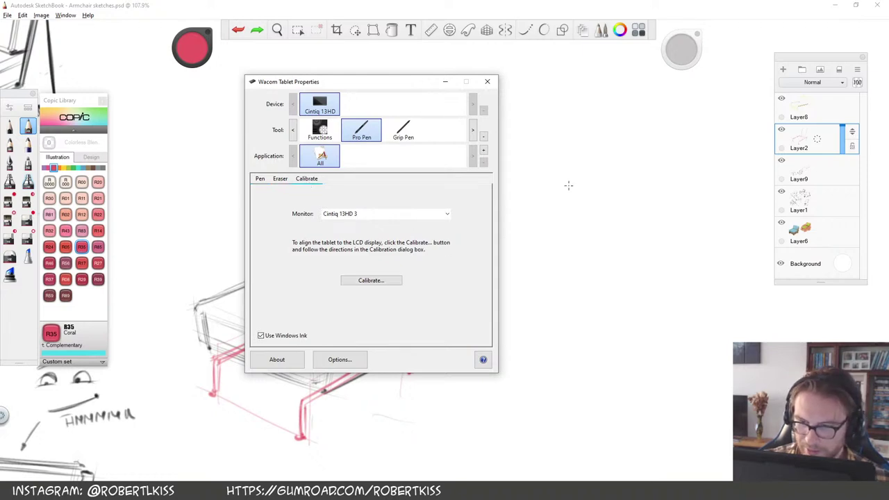
# Test a pencil stroke on the canvas, undo it and close Wacom Tablet Properties
pyautogui.click(569, 273)
pyautogui.moveTo(602, 277); pyautogui.dragTo(565, 304)
pyautogui.hotkey('ctrl', 'z')
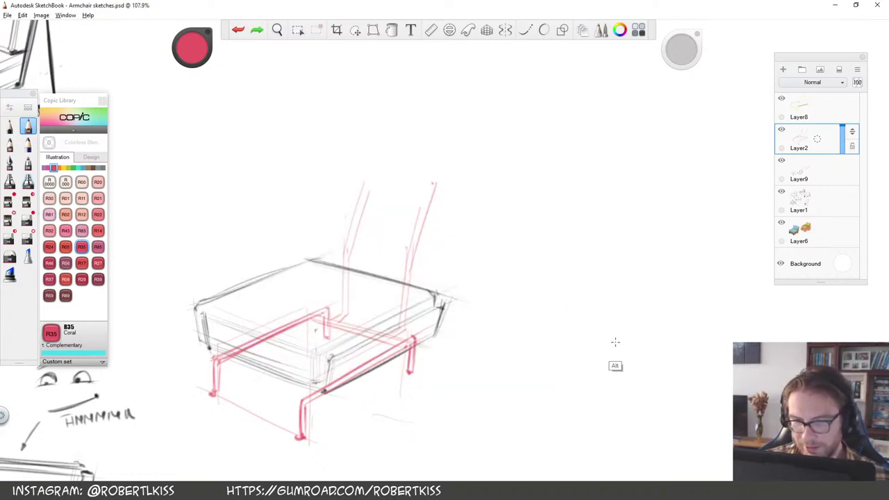
pyautogui.hotkey('alt', 'Tab')
pyautogui.click(488, 82)
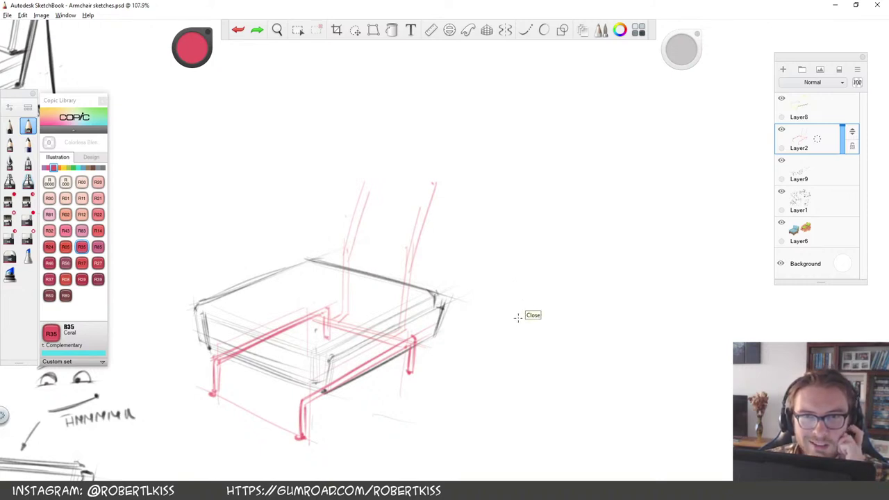
# Darken the double outlines of both backrest supports and close off their upper ends
pyautogui.click(451, 242)
pyautogui.press('space')
pyautogui.moveTo(442, 250); pyautogui.dragTo(441, 307)
pyautogui.moveTo(330, 249); pyautogui.dragTo(355, 160)
pyautogui.moveTo(427, 174); pyautogui.dragTo(397, 263)
pyautogui.moveTo(436, 167); pyautogui.dragTo(407, 267)
pyautogui.moveTo(431, 164); pyautogui.dragTo(400, 256)
pyautogui.moveTo(322, 249); pyautogui.dragTo(347, 155)
pyautogui.hotkey('ctrl', 'z')
pyautogui.moveTo(323, 250); pyautogui.dragTo(360, 148)
pyautogui.moveTo(406, 254); pyautogui.dragTo(437, 158)
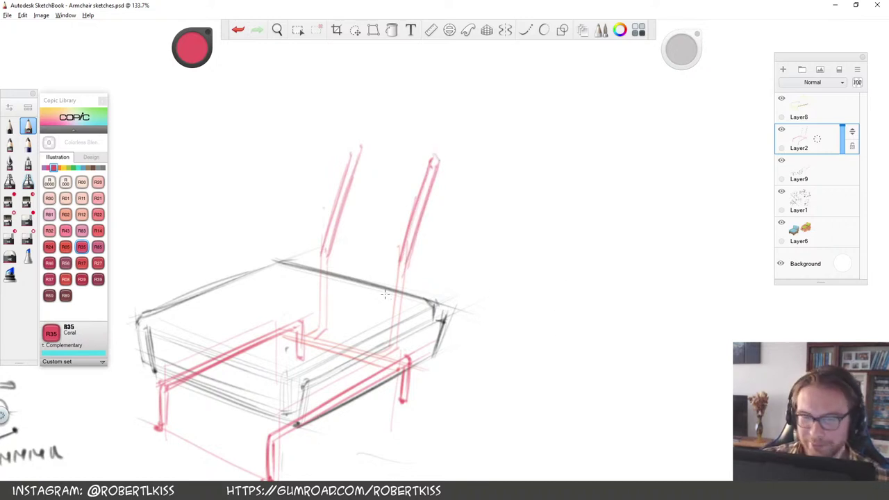
pyautogui.moveTo(393, 344)
pyautogui.mouseDown()
pyautogui.moveTo(400, 257)
pyautogui.moveTo(407, 264)
pyautogui.mouseUp()
pyautogui.moveTo(429, 158); pyautogui.dragTo(435, 163)
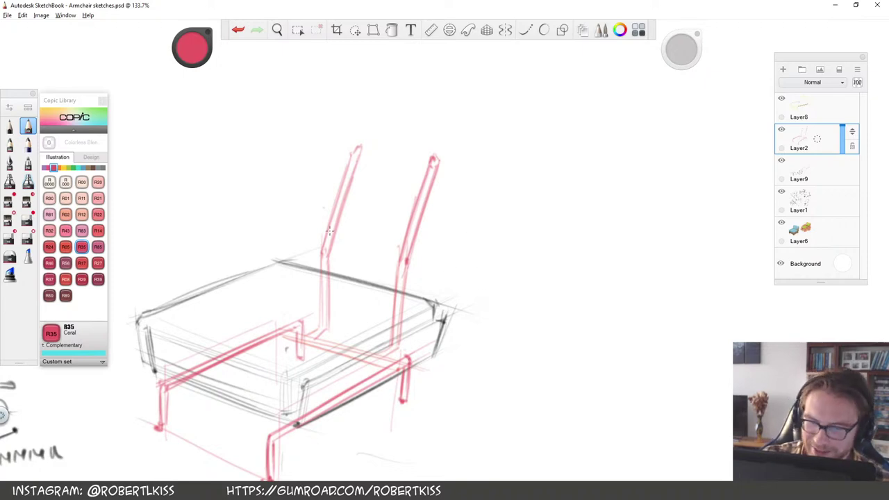
# Make Layer9 active and switch to a different pencil in black
pyautogui.press('space')
pyautogui.moveTo(445, 253); pyautogui.dragTo(574, 197)
pyautogui.moveTo(531, 228); pyautogui.dragTo(439, 302)
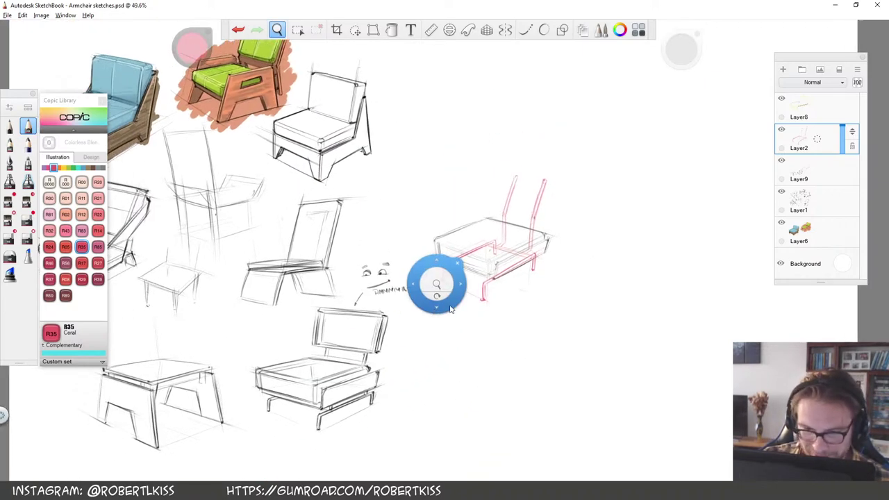
pyautogui.moveTo(529, 271); pyautogui.dragTo(597, 232)
pyautogui.moveTo(597, 270); pyautogui.dragTo(472, 404)
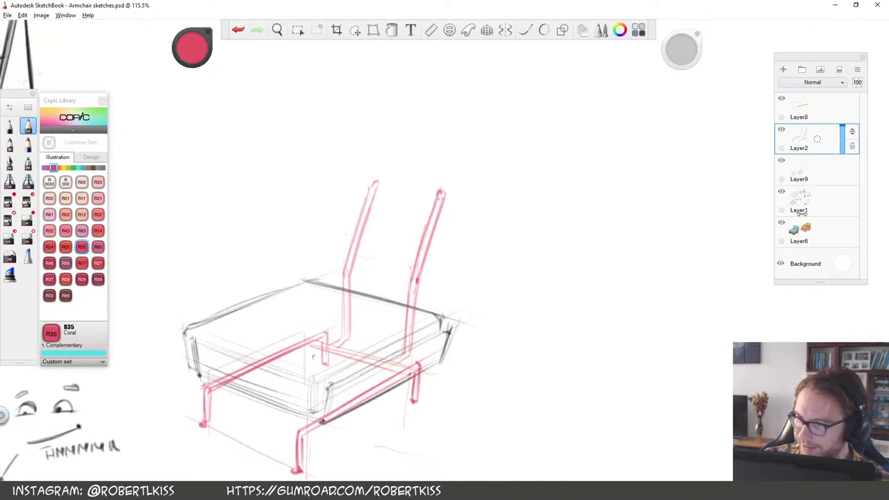
pyautogui.click(819, 172)
pyautogui.click(782, 161)
pyautogui.doubleClick(781, 161)
pyautogui.click(781, 160)
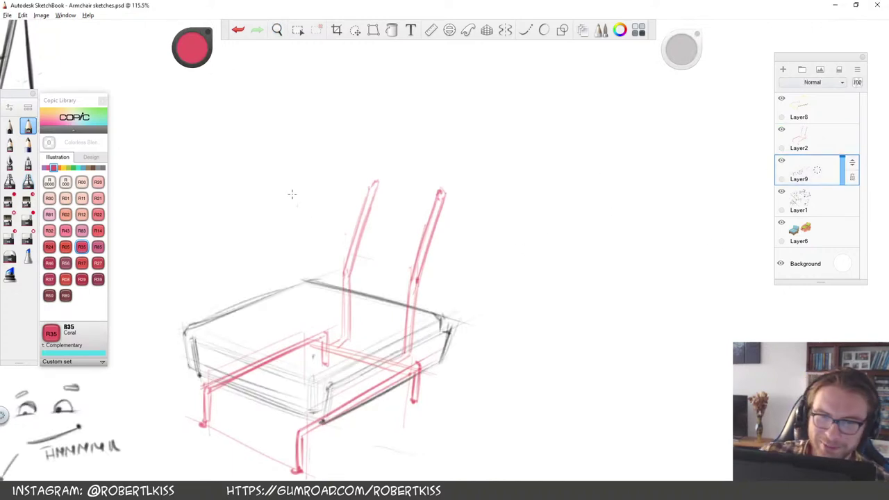
pyautogui.moveTo(196, 44); pyautogui.dragTo(197, 105)
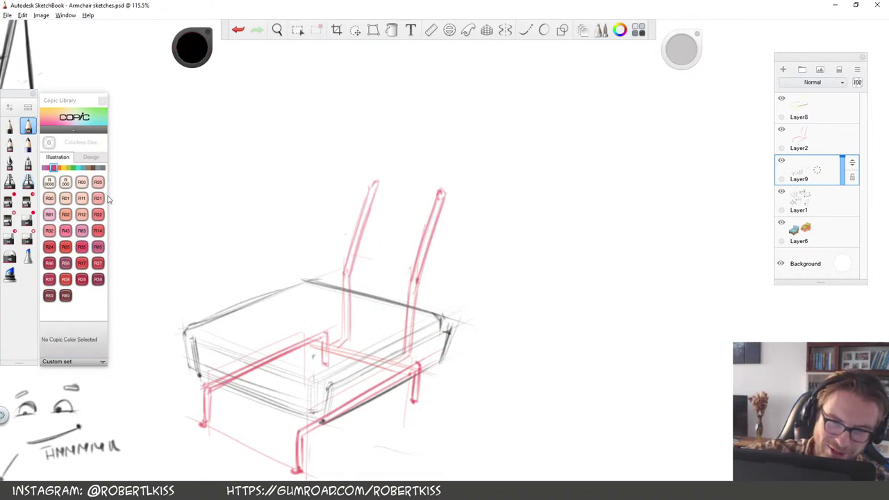
pyautogui.click(28, 144)
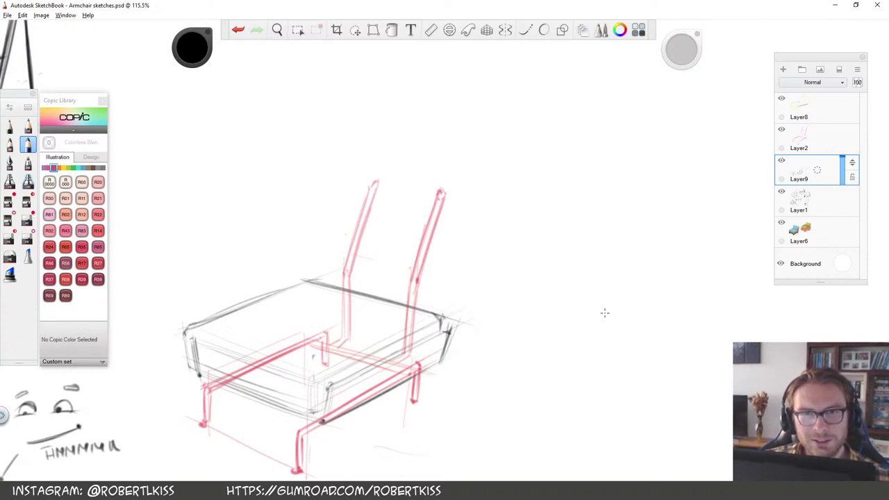
# Sketch the side edges and long upper and lower edges of a rectangular backrest cushion across the two supports
pyautogui.press('space')
pyautogui.moveTo(500, 299)
pyautogui.mouseDown()
pyautogui.moveTo(450, 302)
pyautogui.moveTo(433, 199)
pyautogui.mouseUp()
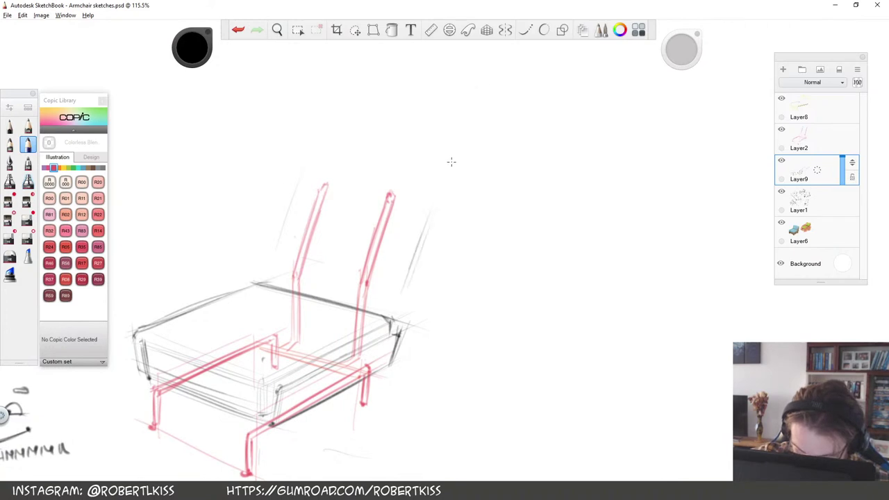
pyautogui.press('space')
pyautogui.moveTo(515, 133); pyautogui.dragTo(514, 135)
pyautogui.moveTo(423, 180)
pyautogui.mouseDown()
pyautogui.moveTo(362, 292)
pyautogui.moveTo(403, 211)
pyautogui.mouseUp()
pyautogui.moveTo(420, 350); pyautogui.dragTo(485, 207)
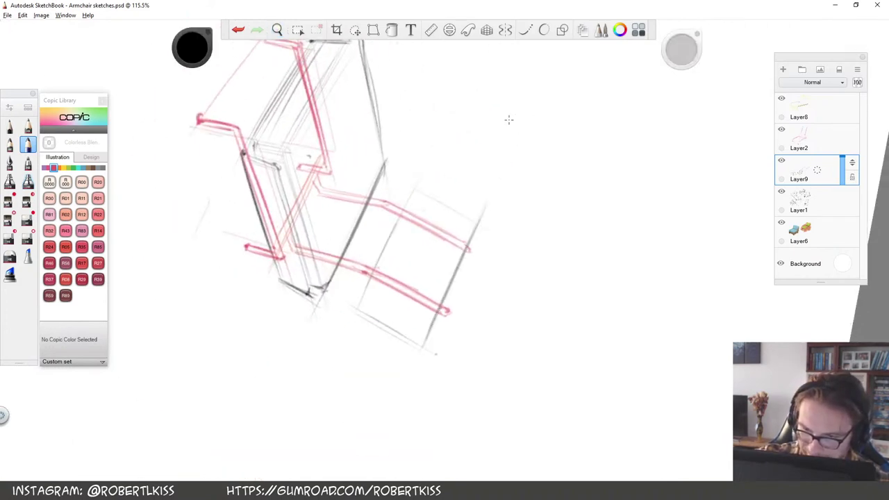
pyautogui.moveTo(353, 307); pyautogui.dragTo(418, 182)
# Give the backrest cushion thickness with a second side line and short receding edges at its corners
pyautogui.press('space')
pyautogui.moveTo(548, 237); pyautogui.dragTo(552, 232)
pyautogui.press('space')
pyautogui.moveTo(464, 323)
pyautogui.mouseDown()
pyautogui.moveTo(441, 265)
pyautogui.moveTo(504, 195)
pyautogui.moveTo(480, 267)
pyautogui.moveTo(514, 182)
pyautogui.moveTo(526, 189)
pyautogui.mouseUp()
pyautogui.moveTo(346, 229); pyautogui.dragTo(367, 235)
pyautogui.moveTo(369, 158); pyautogui.dragTo(391, 165)
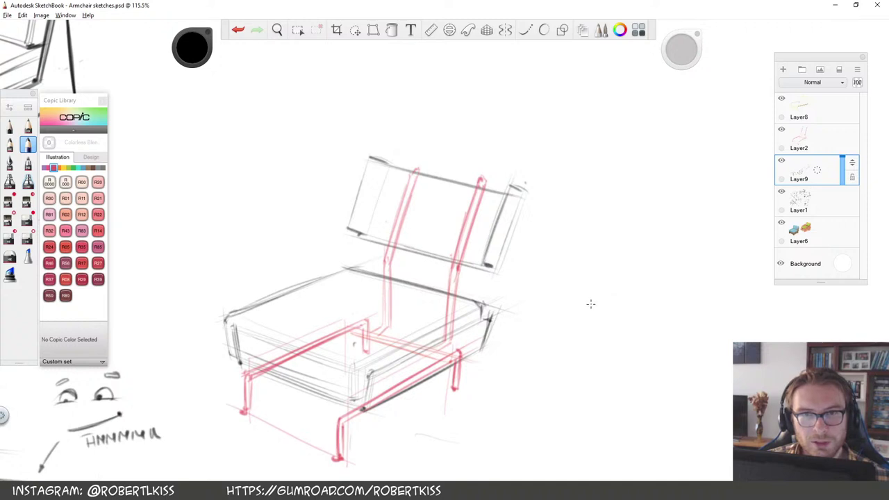
# Darken the backrest cushion's left outer edge, its upper right corner and its right outer edge
pyautogui.moveTo(377, 187); pyautogui.dragTo(366, 228)
pyautogui.moveTo(384, 183)
pyautogui.mouseDown()
pyautogui.moveTo(374, 225)
pyautogui.moveTo(368, 158)
pyautogui.moveTo(345, 226)
pyautogui.moveTo(368, 152)
pyautogui.moveTo(348, 226)
pyautogui.moveTo(365, 235)
pyautogui.mouseUp()
pyautogui.hotkey('ctrl', 'z')
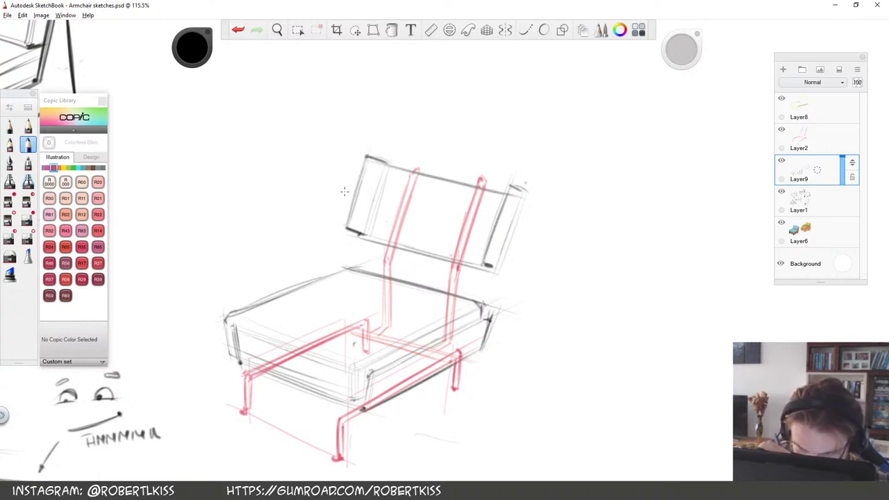
pyautogui.moveTo(366, 155); pyautogui.dragTo(345, 227)
pyautogui.moveTo(504, 189)
pyautogui.mouseDown()
pyautogui.moveTo(481, 264)
pyautogui.moveTo(505, 186)
pyautogui.moveTo(525, 194)
pyautogui.mouseUp()
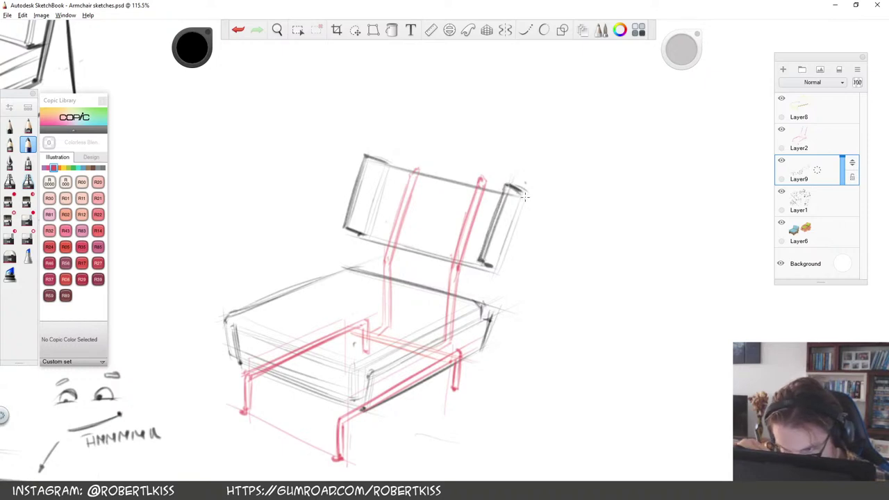
pyautogui.moveTo(496, 269); pyautogui.dragTo(526, 191)
pyautogui.moveTo(526, 192); pyautogui.dragTo(495, 271)
# Reinforce the backrest cushion's long upper and lower edges and its corners with darker strokes
pyautogui.press('space')
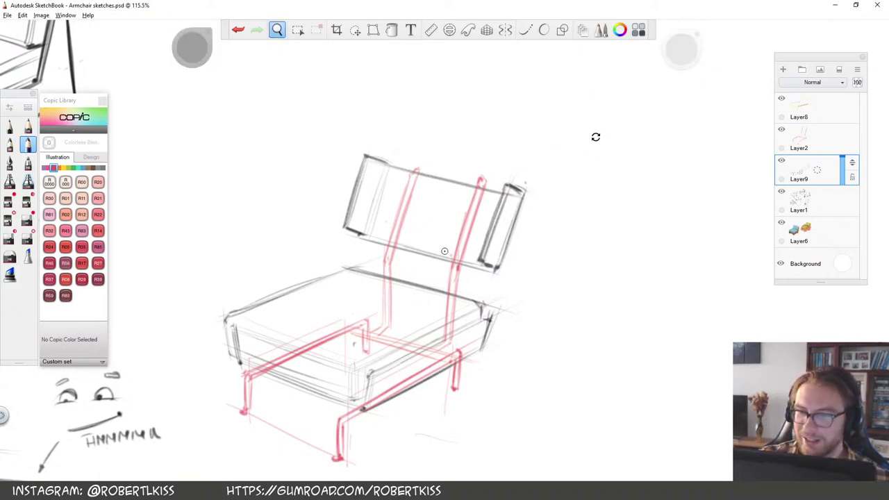
pyautogui.moveTo(595, 137); pyautogui.dragTo(538, 397)
pyautogui.moveTo(479, 243); pyautogui.dragTo(442, 254)
pyautogui.moveTo(431, 183)
pyautogui.mouseDown()
pyautogui.moveTo(384, 311)
pyautogui.moveTo(439, 160)
pyautogui.mouseUp()
pyautogui.hotkey('ctrl', 'z')
pyautogui.hotkey('ctrl', 'z')
pyautogui.moveTo(393, 298); pyautogui.dragTo(384, 310)
pyautogui.moveTo(459, 318); pyautogui.dragTo(507, 201)
pyautogui.moveTo(442, 159); pyautogui.dragTo(431, 182)
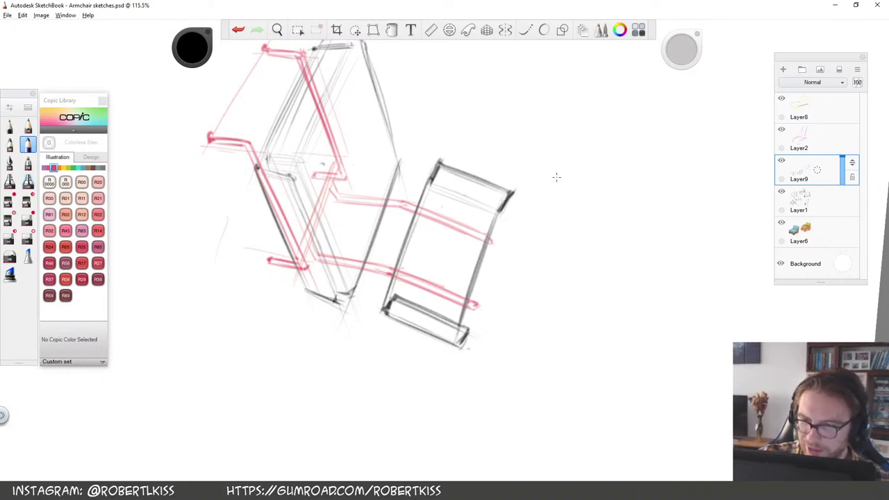
# Darken the backrest cushion's corner edges and the inner edge line at its left end
pyautogui.press('space')
pyautogui.moveTo(591, 226); pyautogui.dragTo(420, 104)
pyautogui.moveTo(356, 257); pyautogui.dragTo(383, 184)
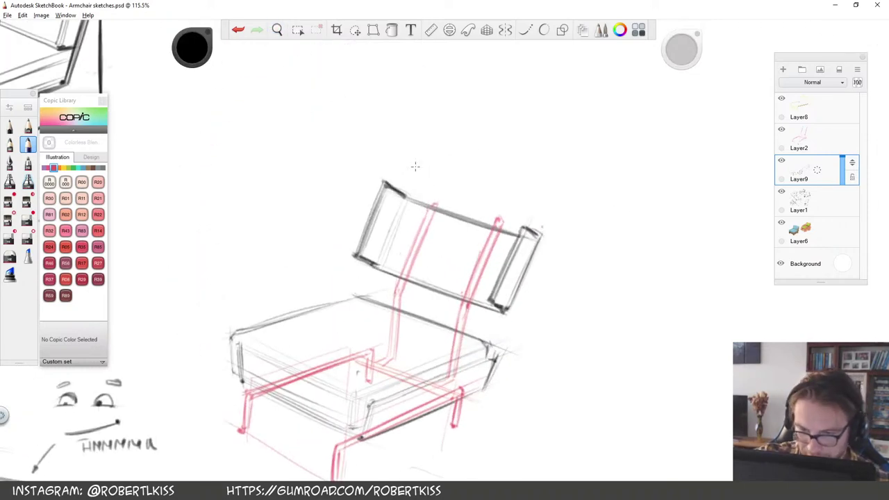
pyautogui.moveTo(492, 299); pyautogui.dragTo(504, 311)
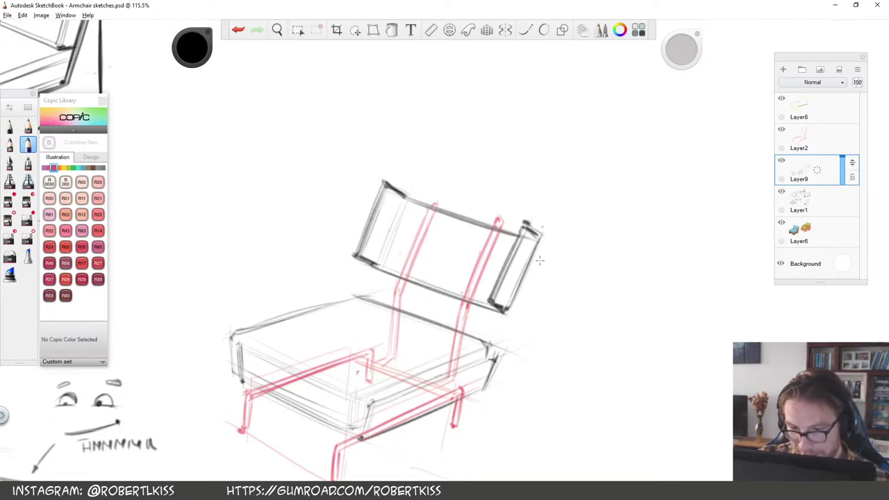
pyautogui.moveTo(402, 198)
pyautogui.mouseDown()
pyautogui.moveTo(371, 268)
pyautogui.moveTo(379, 265)
pyautogui.mouseUp()
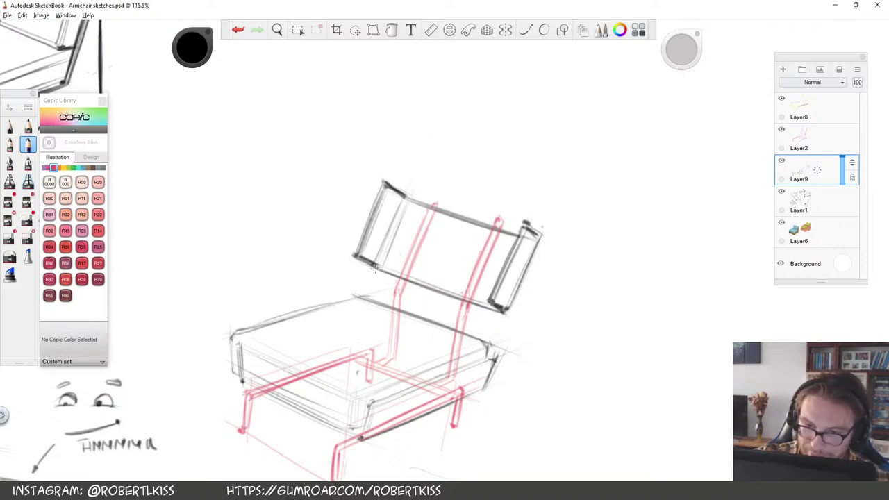
# Add a light side line parallel to the inner edge at the backrest cushion's right end
pyautogui.press('space')
pyautogui.moveTo(601, 155); pyautogui.dragTo(609, 170)
pyautogui.moveTo(377, 299); pyautogui.dragTo(446, 168)
pyautogui.press('space')
pyautogui.moveTo(533, 217); pyautogui.dragTo(423, 284)
pyautogui.press('space')
pyautogui.moveTo(590, 253); pyautogui.dragTo(591, 250)
pyautogui.moveTo(439, 307); pyautogui.dragTo(408, 387)
pyautogui.moveTo(434, 276); pyautogui.dragTo(531, 229)
pyautogui.moveTo(512, 314); pyautogui.dragTo(503, 228)
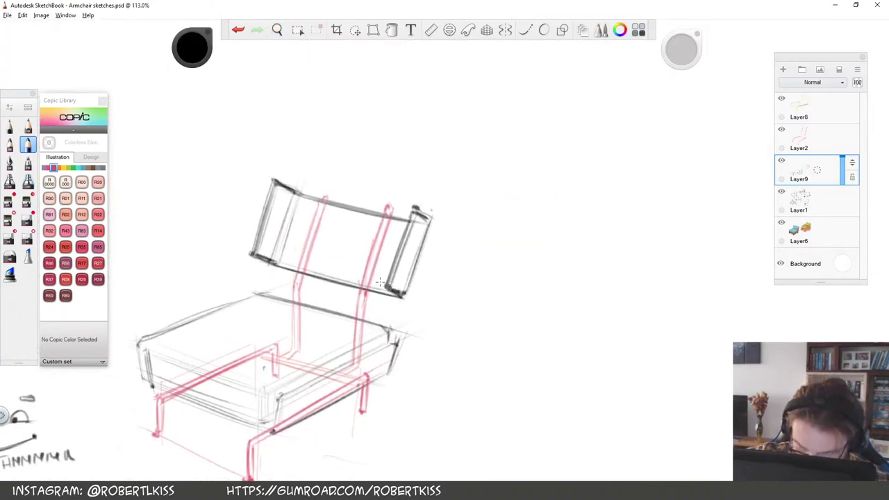
pyautogui.moveTo(377, 288); pyautogui.dragTo(409, 199)
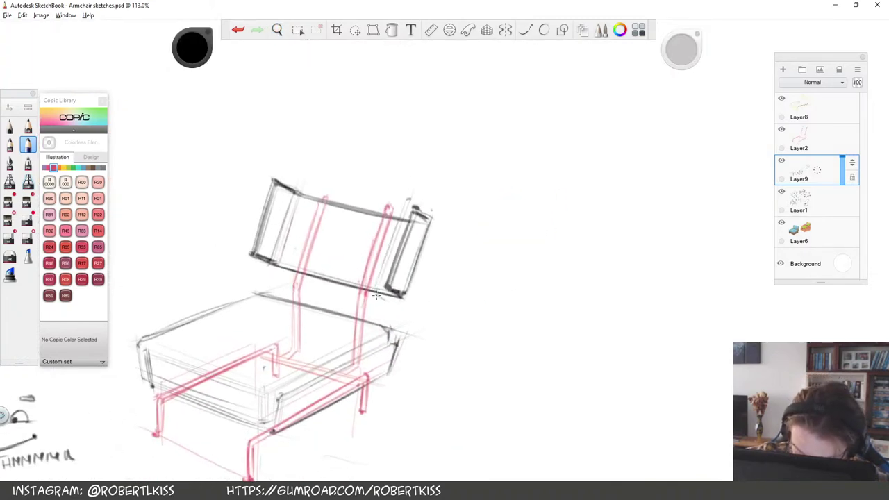
# Give the backrest cushion rear depth with offset lines along its long lower and upper edges and its left end
pyautogui.press('space')
pyautogui.moveTo(530, 130); pyautogui.dragTo(391, 234)
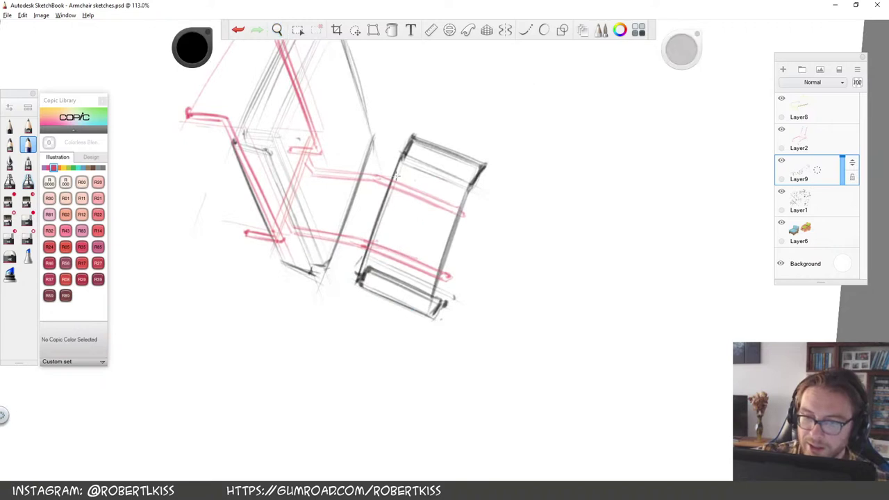
pyautogui.moveTo(355, 266)
pyautogui.mouseDown()
pyautogui.moveTo(400, 141)
pyautogui.moveTo(396, 162)
pyautogui.mouseUp()
pyautogui.moveTo(404, 132); pyautogui.dragTo(411, 128)
pyautogui.moveTo(453, 296)
pyautogui.mouseDown()
pyautogui.moveTo(499, 156)
pyautogui.moveTo(496, 169)
pyautogui.mouseUp()
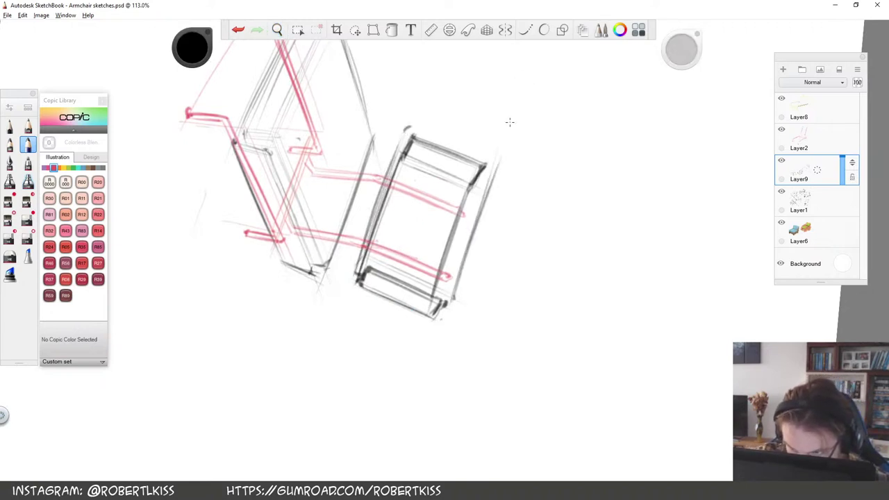
pyautogui.press('space')
pyautogui.moveTo(553, 248); pyautogui.dragTo(451, 141)
pyautogui.moveTo(316, 276)
pyautogui.mouseDown()
pyautogui.moveTo(369, 173)
pyautogui.moveTo(320, 274)
pyautogui.mouseUp()
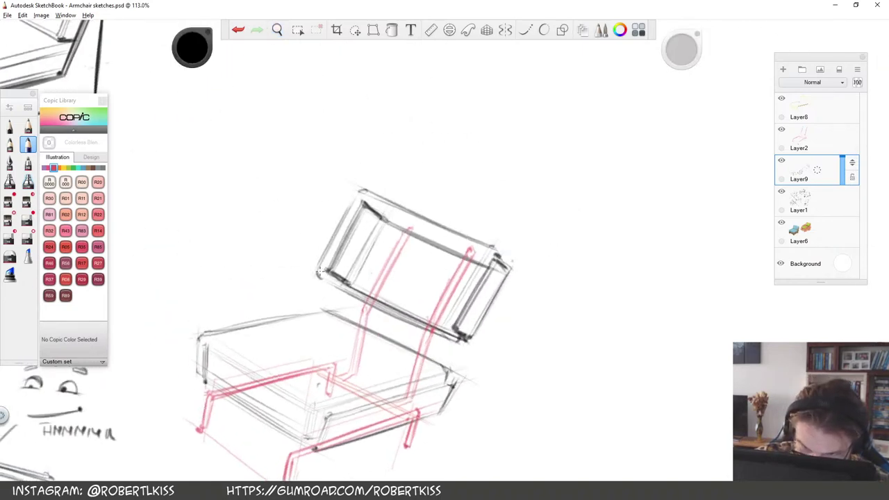
# Darken the backrest cushion's rear upper edge with repeated long strokes up to its right corner
pyautogui.press('space')
pyautogui.moveTo(581, 232)
pyautogui.mouseDown()
pyautogui.moveTo(500, 167)
pyautogui.moveTo(456, 316)
pyautogui.moveTo(514, 242)
pyautogui.mouseUp()
pyautogui.moveTo(394, 223); pyautogui.dragTo(469, 165)
pyautogui.moveTo(393, 226); pyautogui.dragTo(490, 147)
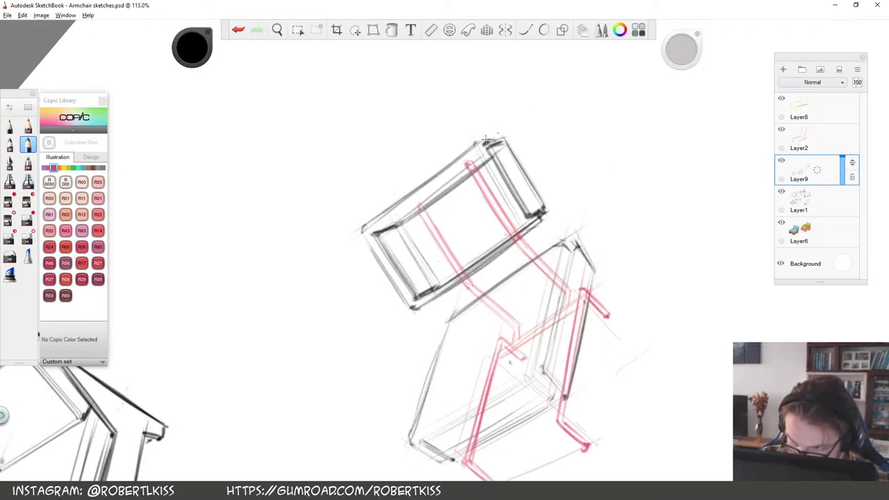
pyautogui.press('space')
pyautogui.moveTo(627, 174); pyautogui.dragTo(533, 290)
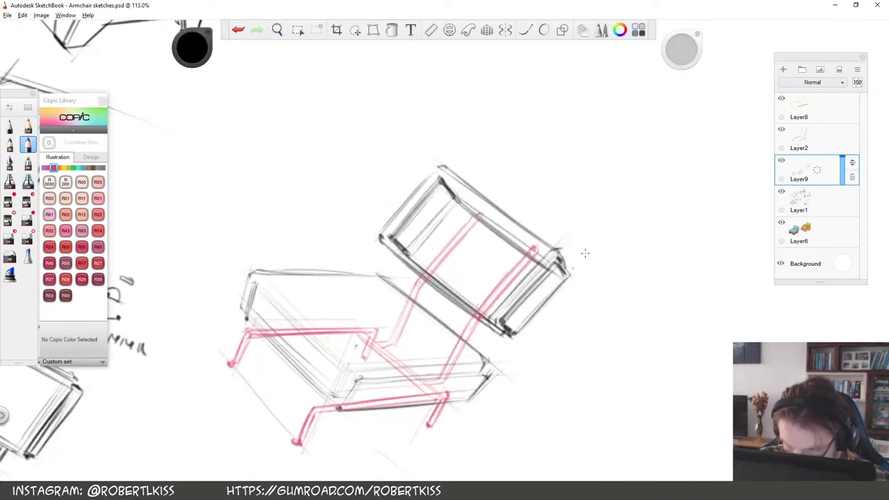
# Sharpen the seat cushion's left upper edge and rear corner, and add a slanted outer edge at its front left corner
pyautogui.press('space')
pyautogui.moveTo(599, 239); pyautogui.dragTo(557, 257)
pyautogui.moveTo(660, 256); pyautogui.dragTo(643, 142)
pyautogui.moveTo(467, 220); pyautogui.dragTo(364, 250)
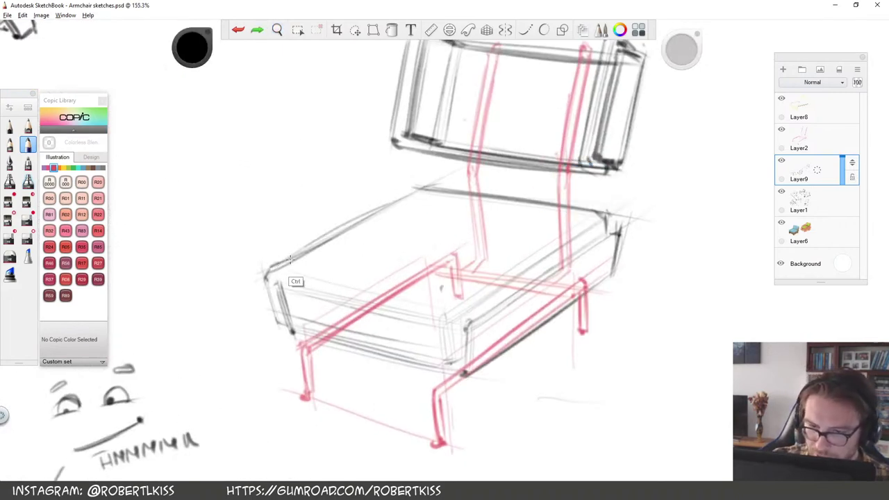
pyautogui.moveTo(415, 190); pyautogui.dragTo(422, 188)
pyautogui.moveTo(263, 277); pyautogui.dragTo(275, 322)
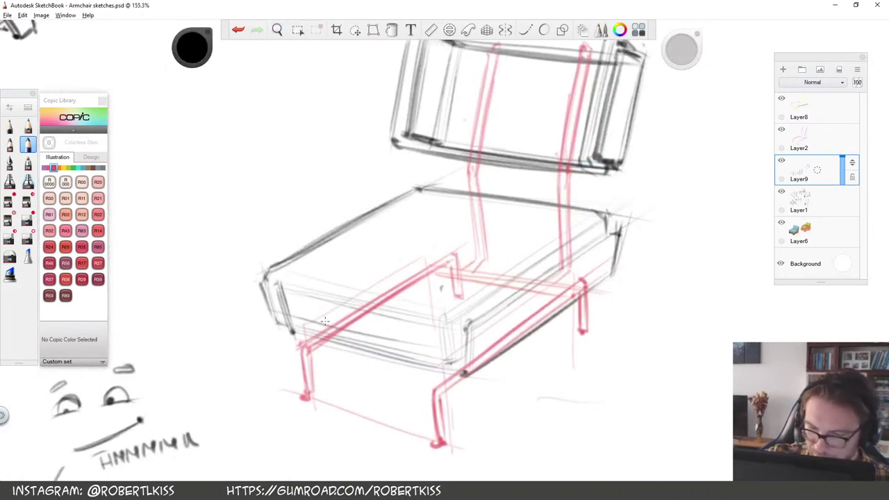
# Draw the seat cushion's right upper edge with a parallel line beside it and soften its corners
pyautogui.moveTo(465, 327)
pyautogui.mouseDown()
pyautogui.moveTo(644, 215)
pyautogui.moveTo(601, 225)
pyautogui.moveTo(610, 208)
pyautogui.moveTo(606, 232)
pyautogui.mouseUp()
pyautogui.moveTo(598, 241); pyautogui.dragTo(607, 245)
pyautogui.moveTo(438, 318); pyautogui.dragTo(583, 232)
pyautogui.hotkey('ctrl', 'z')
pyautogui.moveTo(450, 313)
pyautogui.mouseDown()
pyautogui.moveTo(600, 224)
pyautogui.moveTo(458, 328)
pyautogui.moveTo(457, 309)
pyautogui.mouseUp()
# Reinforce the seat cushion's front upper and lower edges with long darker strokes
pyautogui.press('space')
pyautogui.moveTo(644, 192); pyautogui.dragTo(405, 339)
pyautogui.moveTo(387, 304); pyautogui.dragTo(334, 340)
pyautogui.moveTo(325, 263); pyautogui.dragTo(416, 113)
pyautogui.moveTo(280, 256); pyautogui.dragTo(382, 103)
# Examine the armchair's overall proportions beside the neighbouring sketches
pyautogui.press('space')
pyautogui.moveTo(509, 216)
pyautogui.mouseDown()
pyautogui.moveTo(596, 257)
pyautogui.moveTo(597, 268)
pyautogui.mouseUp()
pyautogui.press('space')
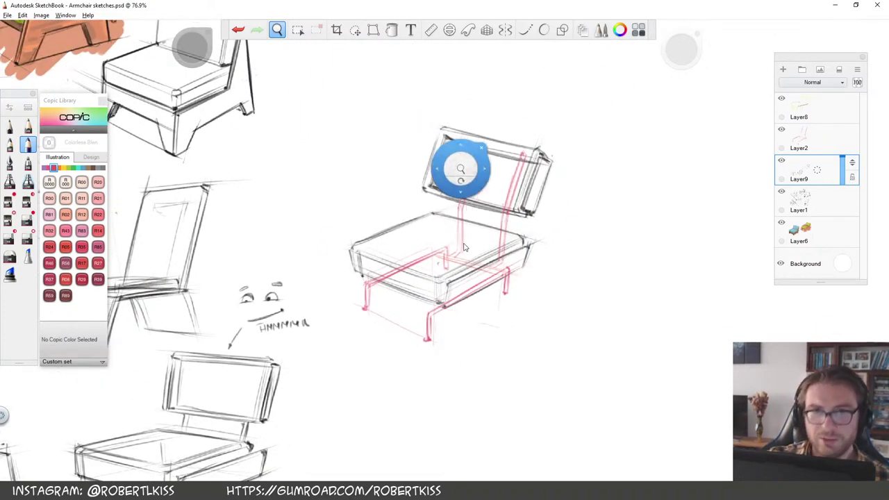
pyautogui.moveTo(456, 143); pyautogui.dragTo(387, 195)
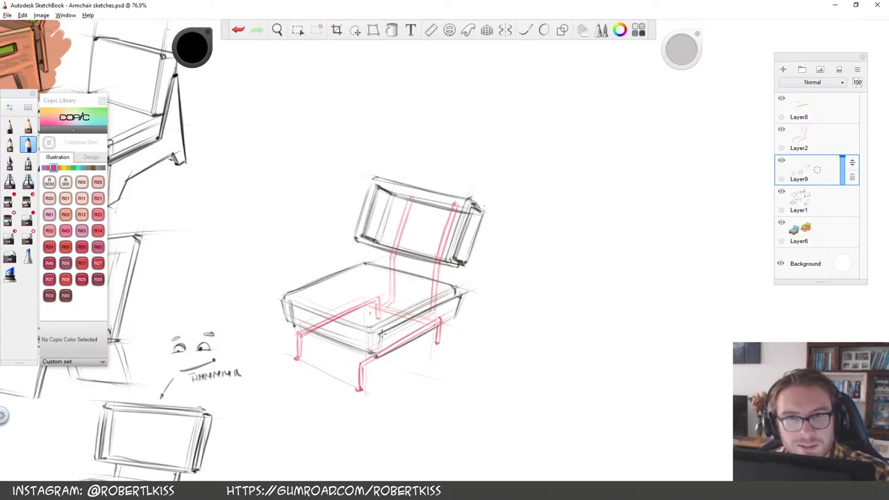
pyautogui.press('space')
pyautogui.moveTo(497, 380); pyautogui.dragTo(443, 321)
pyautogui.moveTo(554, 213); pyautogui.dragTo(483, 235)
pyautogui.moveTo(464, 372); pyautogui.dragTo(394, 365)
pyautogui.moveTo(429, 310)
pyautogui.mouseDown()
pyautogui.moveTo(683, 304)
pyautogui.moveTo(395, 323)
pyautogui.mouseUp()
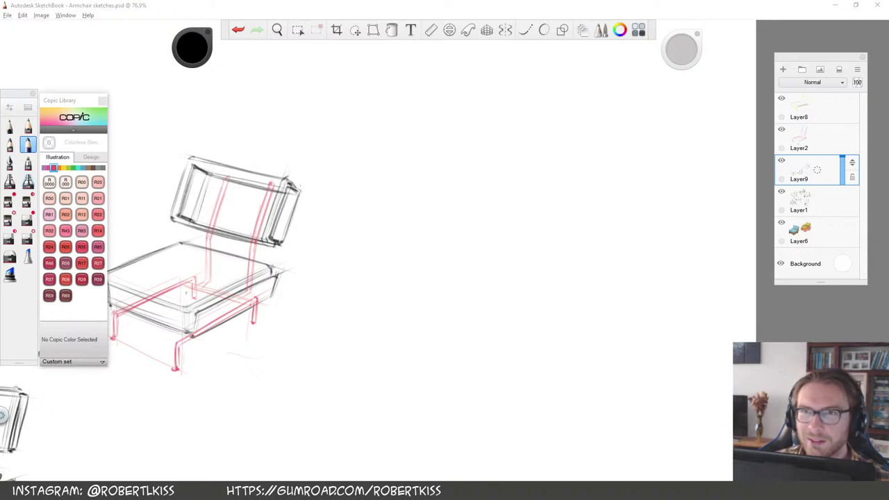
# Rough in a curved seat outline in the empty area beside the red-framed armchair and undo all but its first line
pyautogui.press('space')
pyautogui.moveTo(413, 366); pyautogui.dragTo(433, 281)
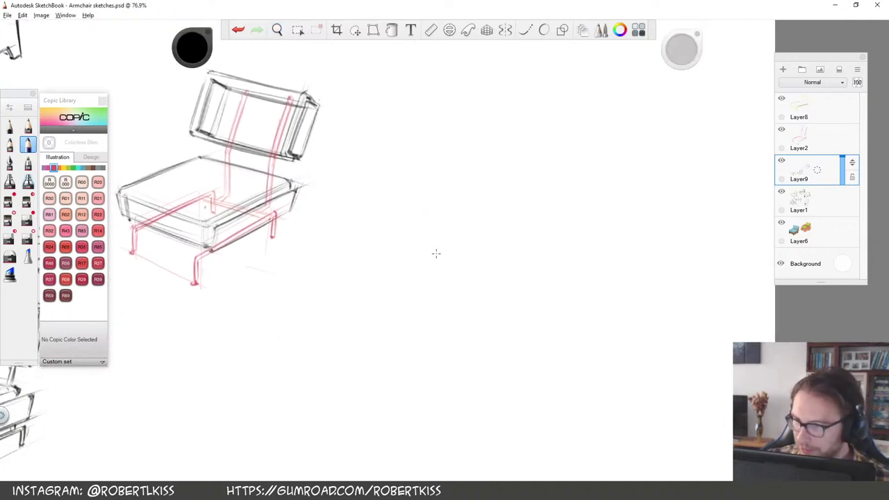
pyautogui.moveTo(423, 229); pyautogui.dragTo(346, 264)
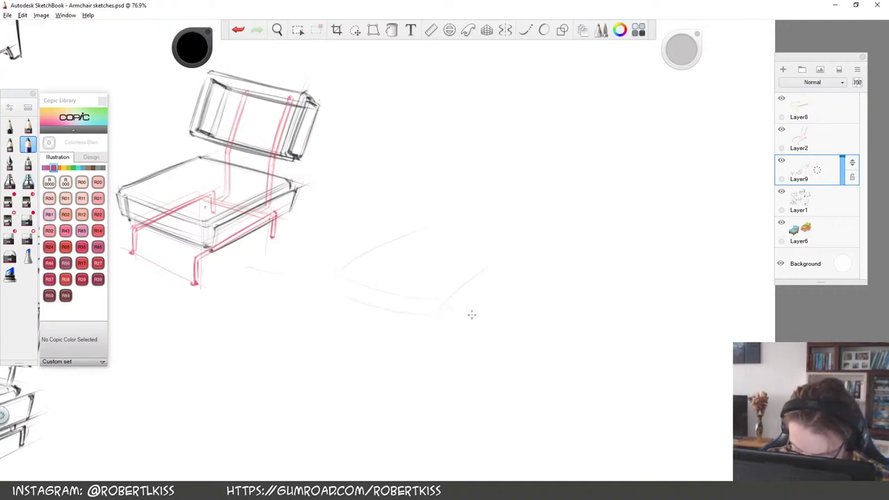
pyautogui.moveTo(440, 322); pyautogui.dragTo(507, 281)
pyautogui.press('space')
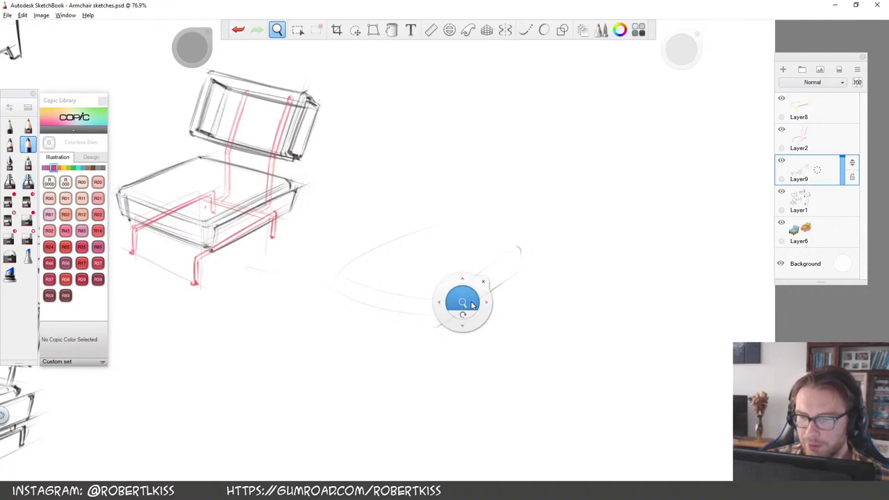
pyautogui.moveTo(461, 301); pyautogui.dragTo(501, 318)
pyautogui.hotkey('ctrl', 'z')
pyautogui.hotkey('ctrl', 'z')
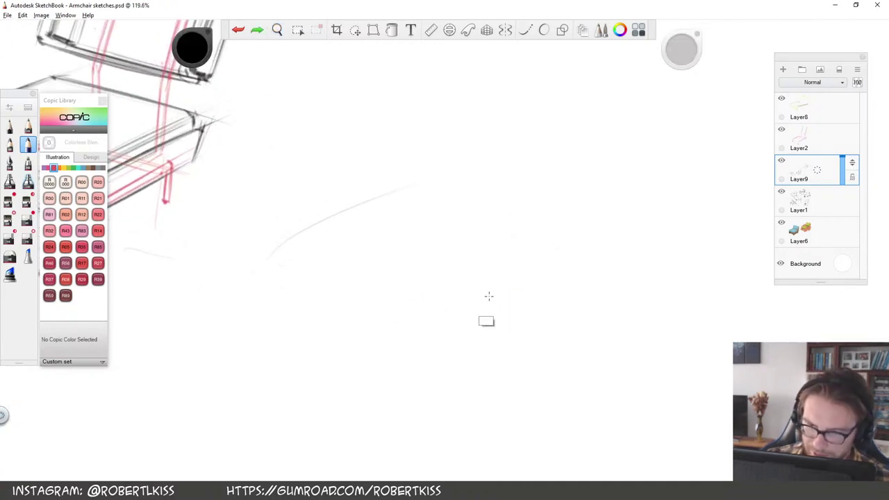
pyautogui.hotkey('ctrl', 'z')
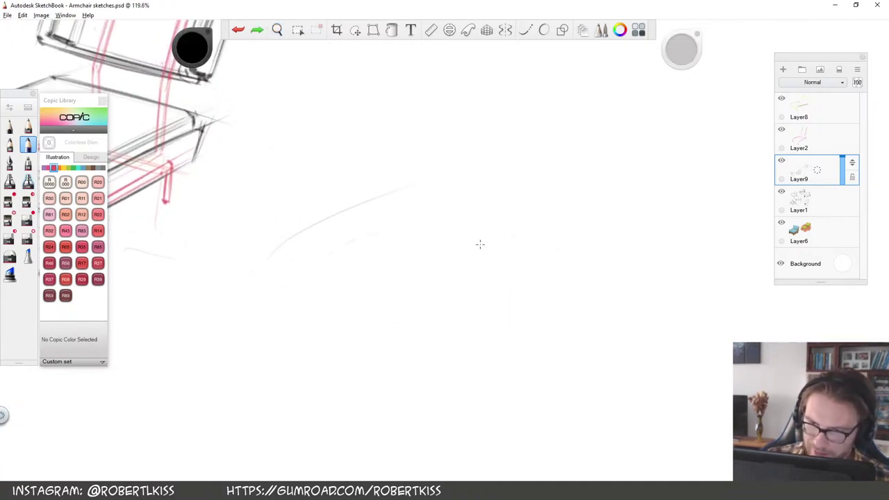
# Sketch a round seat cushion from an upper and a lower ellipse joined by short side lines
pyautogui.moveTo(479, 244)
pyautogui.mouseDown()
pyautogui.moveTo(347, 318)
pyautogui.moveTo(356, 286)
pyautogui.mouseUp()
pyautogui.moveTo(513, 265); pyautogui.dragTo(512, 316)
pyautogui.moveTo(512, 284); pyautogui.dragTo(510, 311)
pyautogui.moveTo(333, 272); pyautogui.dragTo(336, 325)
pyautogui.moveTo(484, 340)
pyautogui.mouseDown()
pyautogui.moveTo(361, 349)
pyautogui.moveTo(518, 311)
pyautogui.mouseUp()
pyautogui.moveTo(506, 283); pyautogui.dragTo(488, 336)
pyautogui.moveTo(509, 267); pyautogui.dragTo(504, 285)
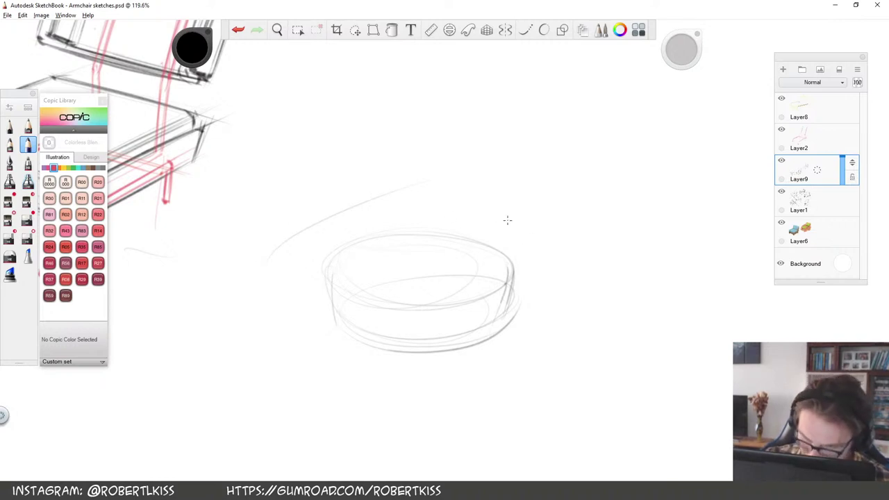
# Sketch two large ellipses above the round seat as the basis for a curved backrest, with a left side line
pyautogui.moveTo(507, 220); pyautogui.dragTo(521, 208)
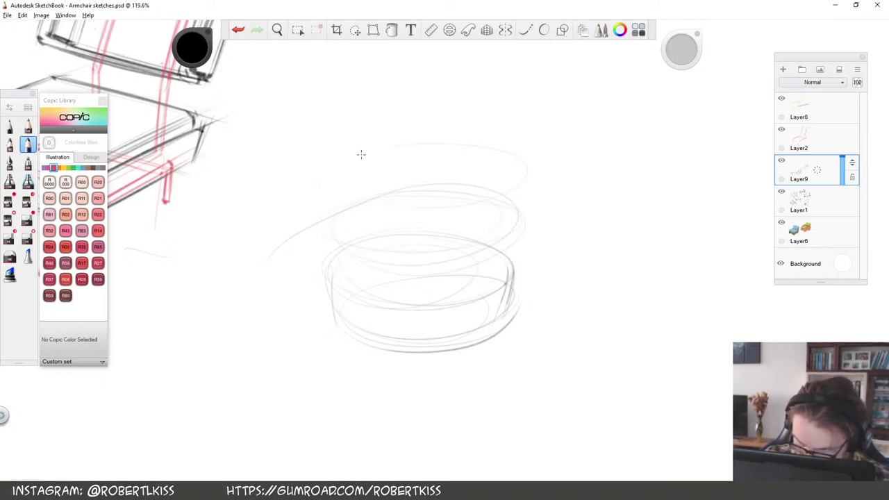
pyautogui.moveTo(360, 154); pyautogui.dragTo(462, 218)
pyautogui.moveTo(320, 189); pyautogui.dragTo(327, 243)
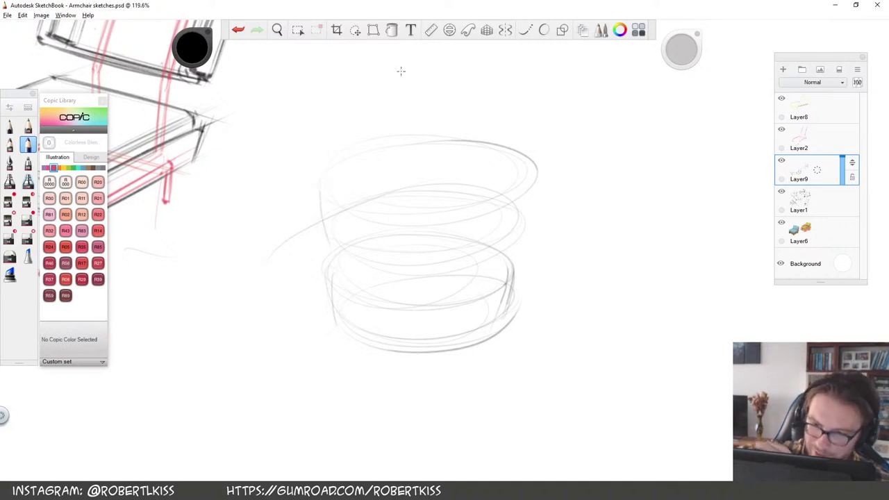
# Try to join the backrest ellipses with straight upright side lines at both ends
pyautogui.moveTo(518, 196); pyautogui.dragTo(514, 247)
pyautogui.moveTo(528, 177); pyautogui.dragTo(523, 247)
pyautogui.moveTo(334, 236); pyautogui.dragTo(335, 183)
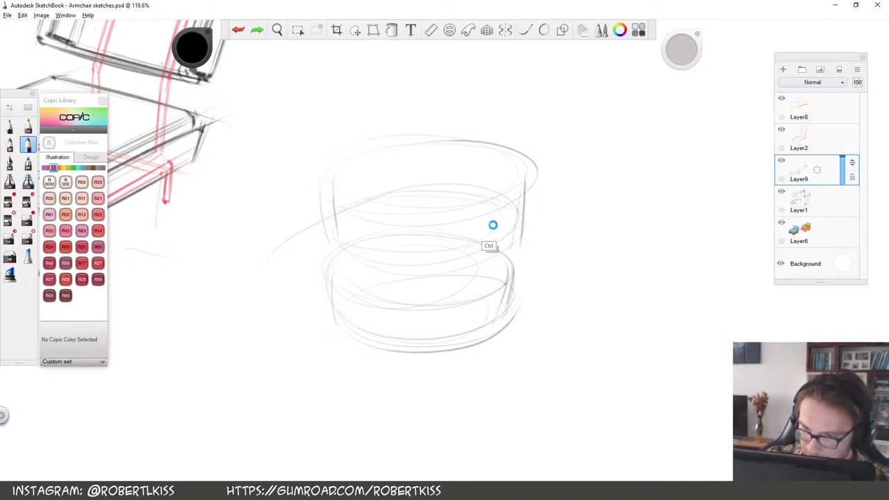
pyautogui.hotkey('ctrl', 'z')
pyautogui.hotkey('ctrl', 'z')
# Draw narrow upright end faces at the curved backrest's front openings and its lower right edge
pyautogui.moveTo(479, 243)
pyautogui.mouseDown()
pyautogui.moveTo(484, 203)
pyautogui.moveTo(485, 265)
pyautogui.mouseUp()
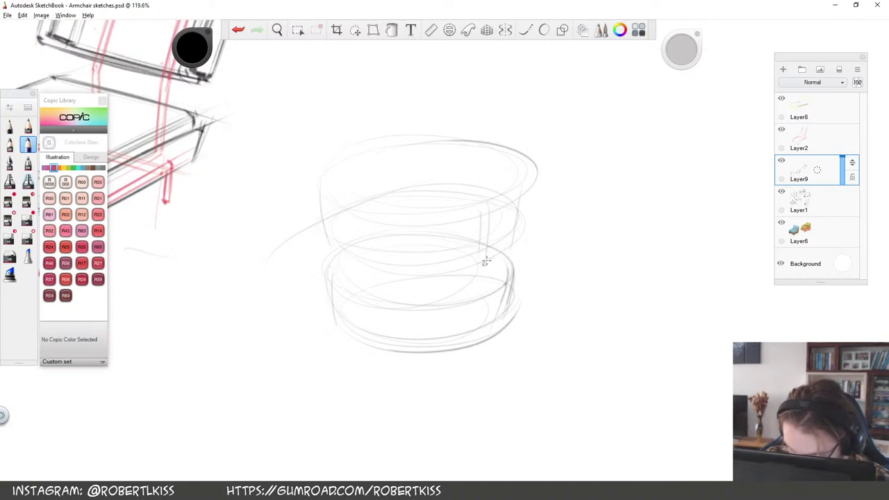
pyautogui.moveTo(534, 205); pyautogui.dragTo(512, 259)
pyautogui.moveTo(334, 175); pyautogui.dragTo(336, 199)
pyautogui.moveTo(346, 163)
pyautogui.mouseDown()
pyautogui.moveTo(347, 207)
pyautogui.moveTo(337, 199)
pyautogui.mouseUp()
# Shape the curved backrest's right side with outer and inner upper curves and a side sweeping down to the front end
pyautogui.moveTo(505, 146); pyautogui.dragTo(536, 205)
pyautogui.moveTo(383, 159); pyautogui.dragTo(477, 152)
pyautogui.moveTo(544, 215); pyautogui.dragTo(487, 261)
pyautogui.moveTo(542, 167); pyautogui.dragTo(528, 226)
pyautogui.moveTo(544, 182); pyautogui.dragTo(536, 213)
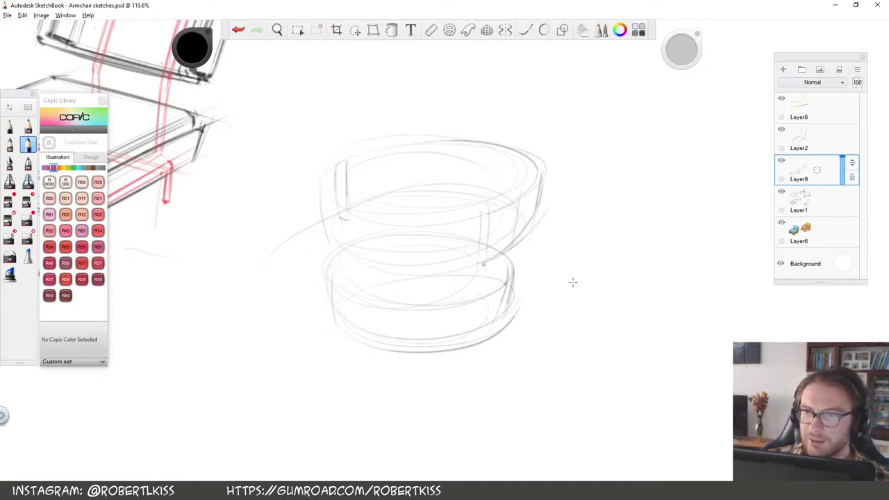
# Round off the backrest's right end face and darken the inner and outer curves of its upper rim
pyautogui.moveTo(432, 190)
pyautogui.mouseDown()
pyautogui.moveTo(468, 188)
pyautogui.moveTo(470, 254)
pyautogui.mouseUp()
pyautogui.moveTo(352, 165)
pyautogui.mouseDown()
pyautogui.moveTo(352, 221)
pyautogui.moveTo(348, 161)
pyautogui.moveTo(480, 142)
pyautogui.mouseUp()
pyautogui.moveTo(368, 148); pyautogui.dragTo(541, 157)
pyautogui.moveTo(382, 199)
pyautogui.mouseDown()
pyautogui.moveTo(488, 191)
pyautogui.moveTo(482, 207)
pyautogui.moveTo(455, 152)
pyautogui.mouseUp()
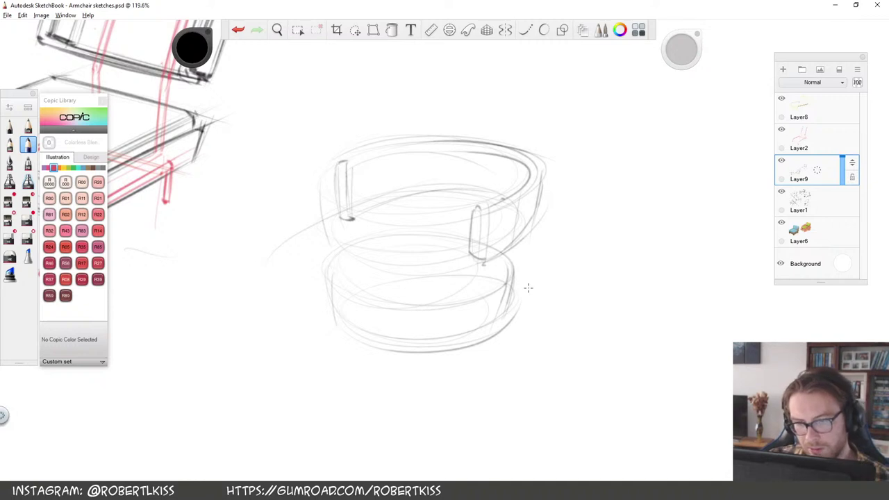
# Redraw the round seat's upper ellipse wider and add a wider ellipse around its base
pyautogui.press('space')
pyautogui.moveTo(601, 258); pyautogui.dragTo(602, 273)
pyautogui.moveTo(409, 316)
pyautogui.mouseDown()
pyautogui.moveTo(534, 214)
pyautogui.moveTo(455, 297)
pyautogui.moveTo(412, 243)
pyautogui.moveTo(372, 278)
pyautogui.mouseUp()
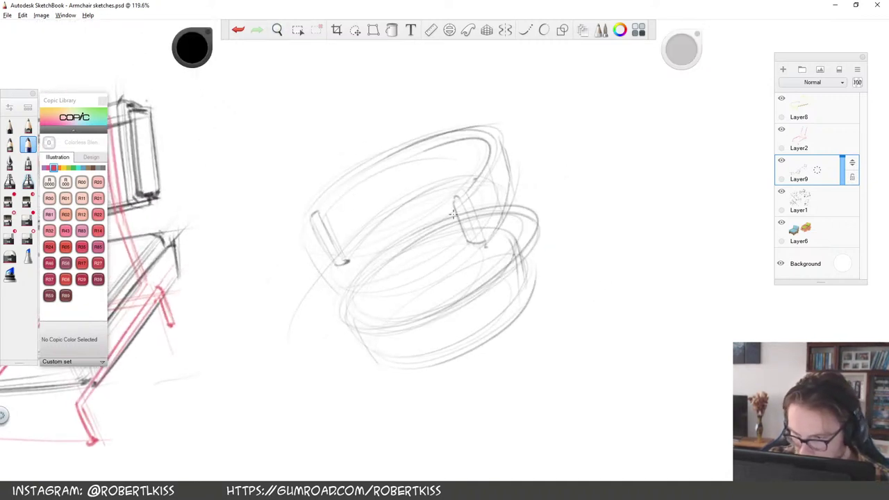
pyautogui.moveTo(459, 349)
pyautogui.mouseDown()
pyautogui.moveTo(534, 257)
pyautogui.moveTo(450, 279)
pyautogui.mouseUp()
pyautogui.press('space')
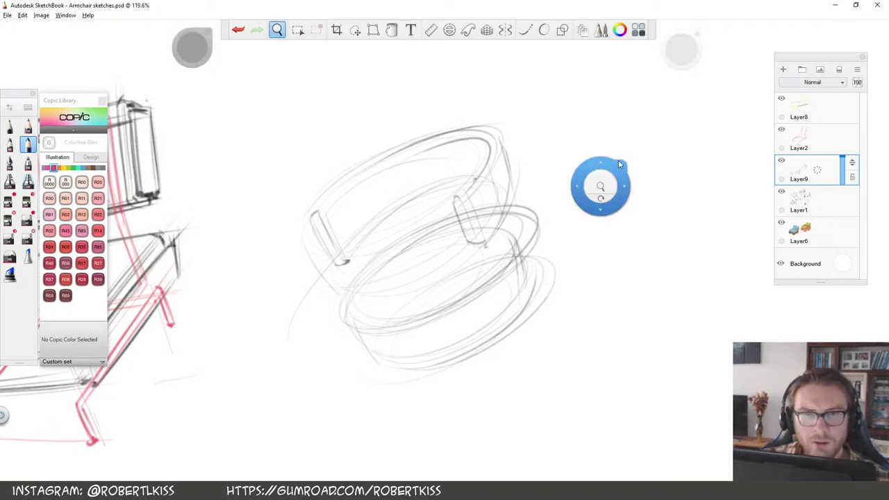
pyautogui.moveTo(601, 198); pyautogui.dragTo(601, 198)
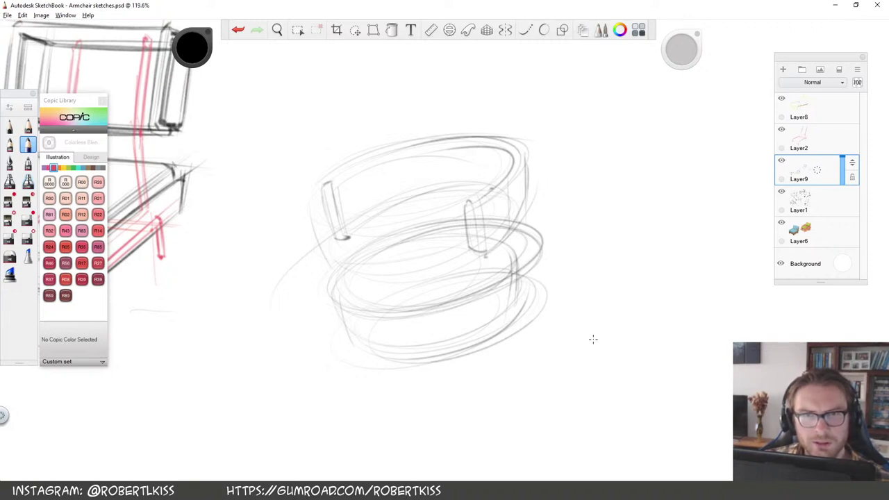
# Draw the round seat's left side line and darken its lower right edge
pyautogui.press('space')
pyautogui.moveTo(629, 252)
pyautogui.mouseDown()
pyautogui.moveTo(631, 242)
pyautogui.moveTo(640, 258)
pyautogui.mouseUp()
pyautogui.moveTo(330, 241); pyautogui.dragTo(329, 286)
pyautogui.moveTo(540, 292); pyautogui.dragTo(524, 331)
pyautogui.moveTo(525, 331); pyautogui.dragTo(515, 323)
# Darken the front rim of the round seat's upper ellipse and add its right side
pyautogui.press('space')
pyautogui.moveTo(614, 296)
pyautogui.mouseDown()
pyautogui.moveTo(588, 267)
pyautogui.moveTo(605, 232)
pyautogui.mouseUp()
pyautogui.moveTo(382, 306); pyautogui.dragTo(540, 279)
pyautogui.moveTo(566, 248); pyautogui.dragTo(534, 283)
# Erase overlapping construction lines in the round seat and redraw its upper ellipse and right side with the pencil
pyautogui.press('e')
pyautogui.moveTo(542, 238); pyautogui.dragTo(507, 250)
pyautogui.moveTo(533, 199)
pyautogui.mouseDown()
pyautogui.moveTo(537, 213)
pyautogui.moveTo(492, 232)
pyautogui.mouseUp()
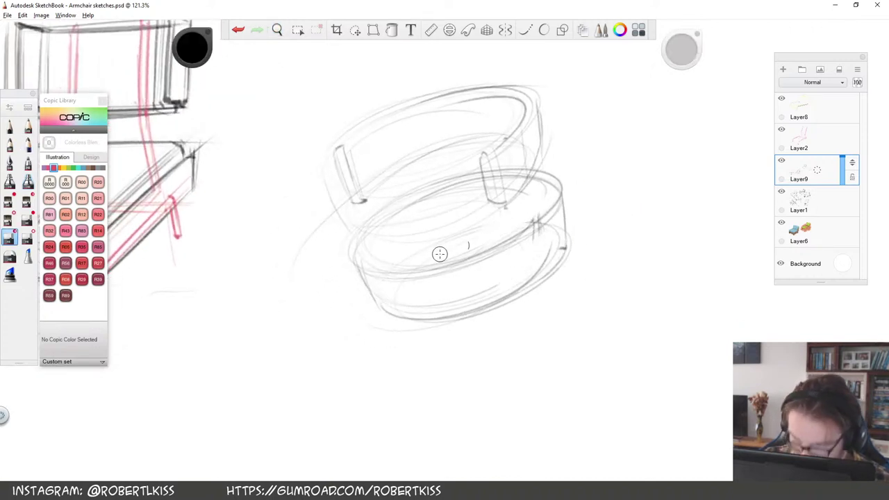
pyautogui.press('s')
pyautogui.press('e')
pyautogui.press('e')
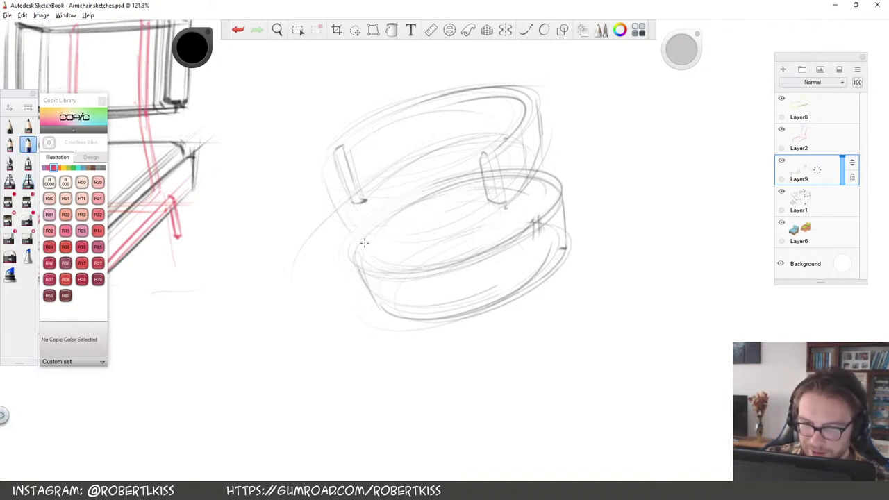
pyautogui.moveTo(390, 226)
pyautogui.mouseDown()
pyautogui.moveTo(398, 205)
pyautogui.moveTo(362, 237)
pyautogui.moveTo(380, 244)
pyautogui.moveTo(590, 156)
pyautogui.moveTo(408, 263)
pyautogui.mouseUp()
pyautogui.moveTo(560, 189); pyautogui.dragTo(563, 250)
# Darken the curved backrest's lower inner edge and the lower edge of its right side
pyautogui.press('space')
pyautogui.moveTo(506, 303); pyautogui.dragTo(466, 329)
pyautogui.moveTo(322, 226); pyautogui.dragTo(443, 169)
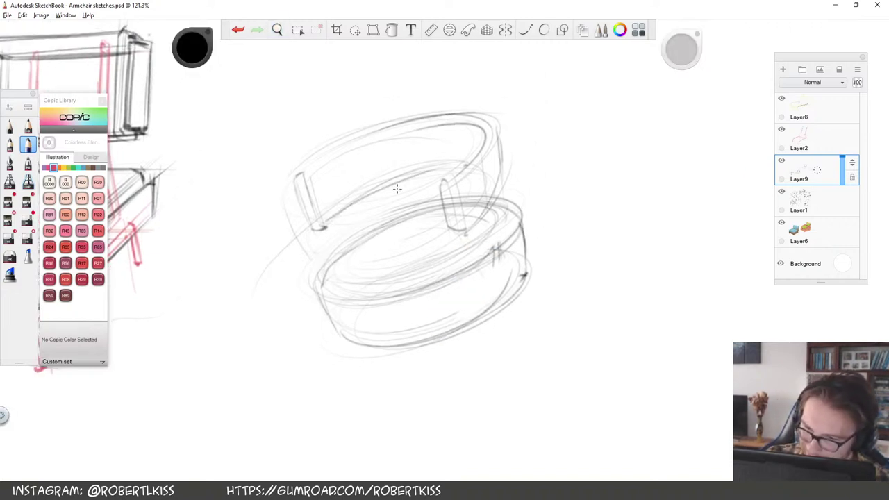
pyautogui.moveTo(469, 224); pyautogui.dragTo(511, 182)
# Sketch small rounded feet around the round seat's base at its left, front and right
pyautogui.press('space')
pyautogui.moveTo(611, 182)
pyautogui.mouseDown()
pyautogui.moveTo(607, 173)
pyautogui.moveTo(535, 298)
pyautogui.mouseUp()
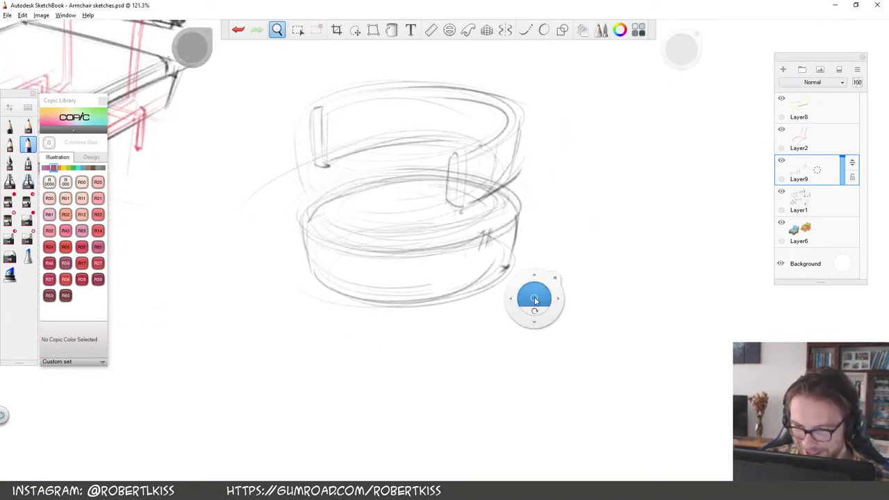
pyautogui.moveTo(579, 209); pyautogui.dragTo(495, 273)
pyautogui.press('space')
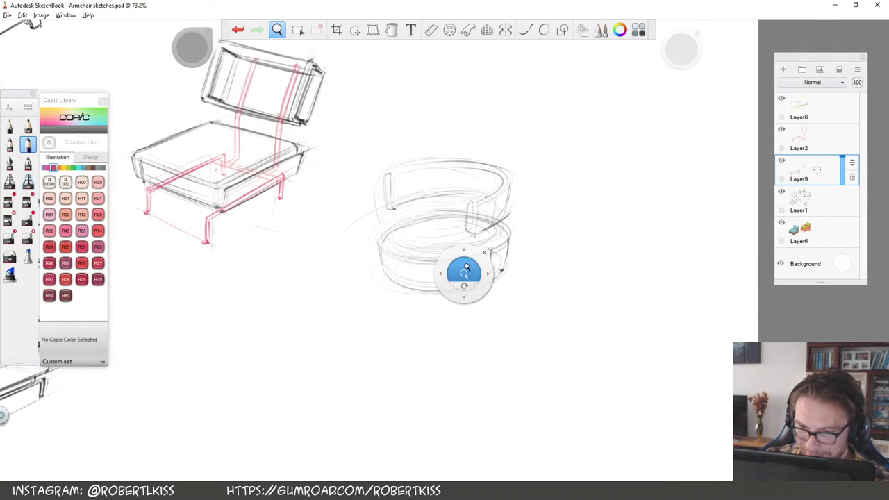
pyautogui.scroll(5, 466, 285)
pyautogui.moveTo(310, 277); pyautogui.dragTo(315, 296)
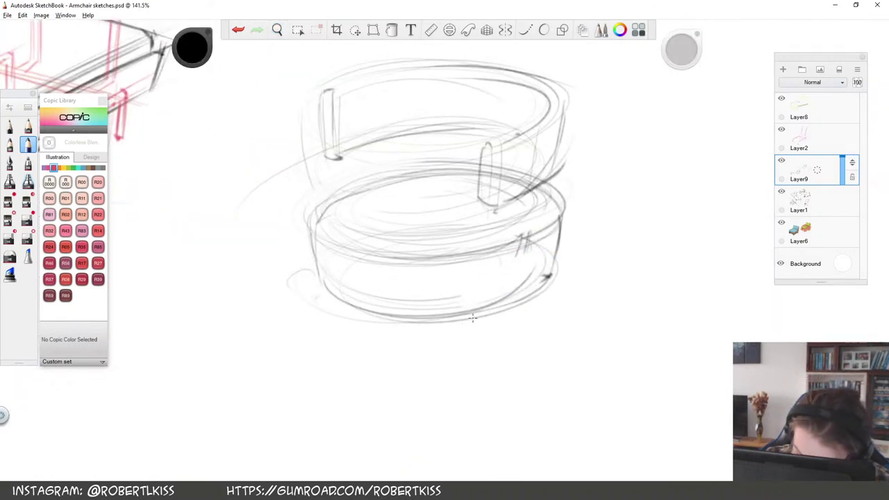
pyautogui.moveTo(477, 298); pyautogui.dragTo(495, 319)
pyautogui.moveTo(570, 259); pyautogui.dragTo(568, 275)
pyautogui.moveTo(324, 270); pyautogui.dragTo(288, 281)
# Undo the last small stroke on the round seat's right side
pyautogui.press('space')
pyautogui.moveTo(546, 214); pyautogui.dragTo(542, 332)
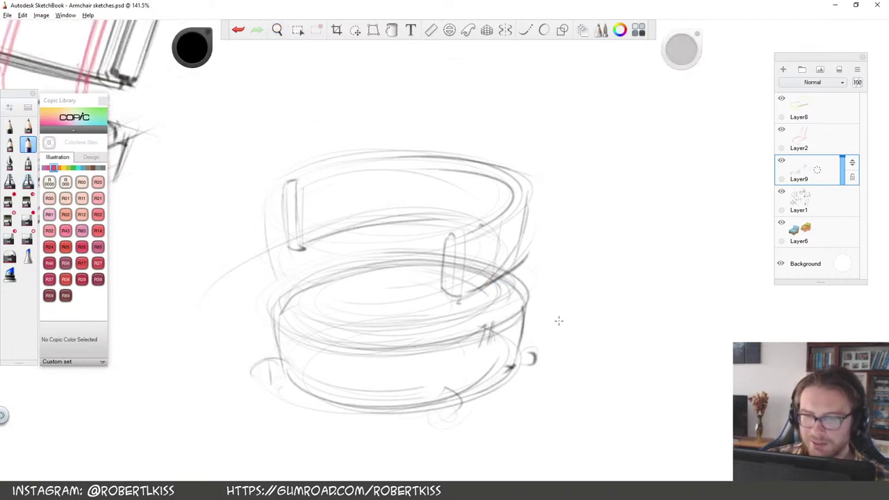
pyautogui.hotkey('ctrl', 'z')
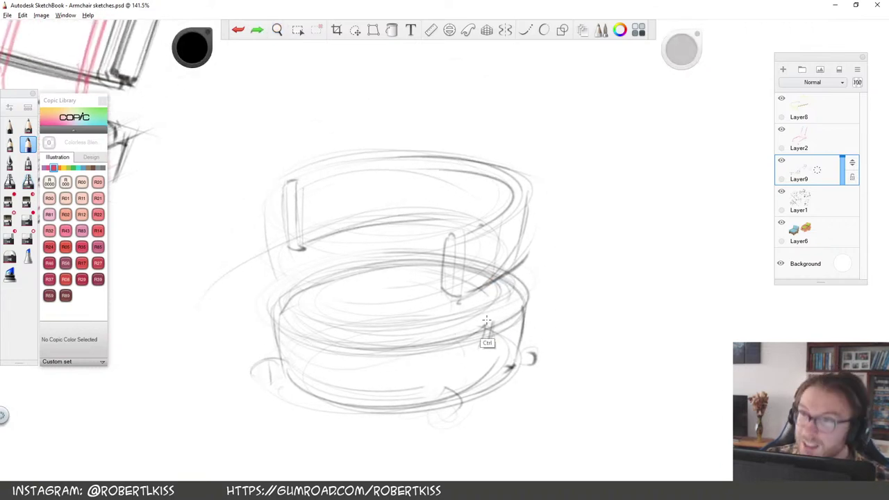
# Sketch two small rounded shapes over the curved backrest's top rim and a first vertical line beneath them on the inner face
pyautogui.moveTo(429, 175)
pyautogui.mouseDown()
pyautogui.moveTo(473, 170)
pyautogui.moveTo(458, 199)
pyautogui.moveTo(432, 168)
pyautogui.moveTo(481, 174)
pyautogui.moveTo(438, 208)
pyautogui.mouseUp()
pyautogui.moveTo(411, 155); pyautogui.dragTo(442, 151)
pyautogui.moveTo(501, 166); pyautogui.dragTo(531, 178)
pyautogui.moveTo(434, 139); pyautogui.dragTo(411, 143)
pyautogui.moveTo(283, 177); pyautogui.dragTo(423, 157)
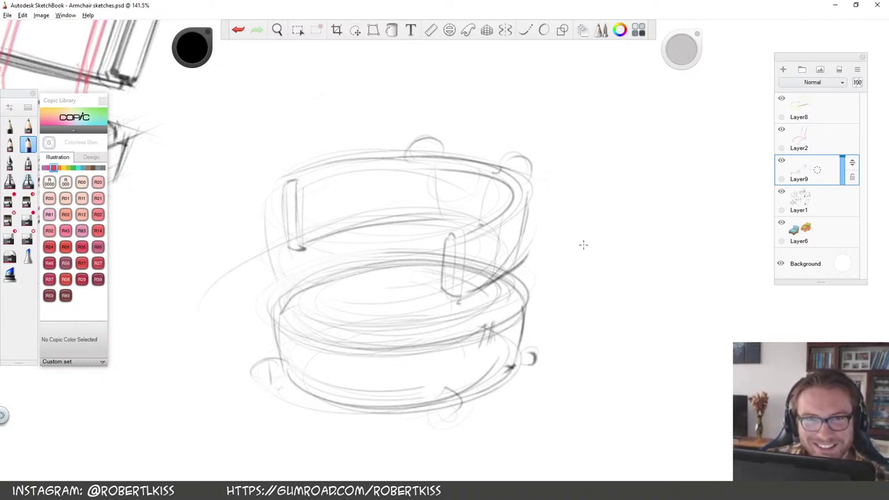
# Darken the two rounded shapes on the rim and draw their vertical sides down the backrest's inner face
pyautogui.moveTo(416, 156); pyautogui.dragTo(442, 148)
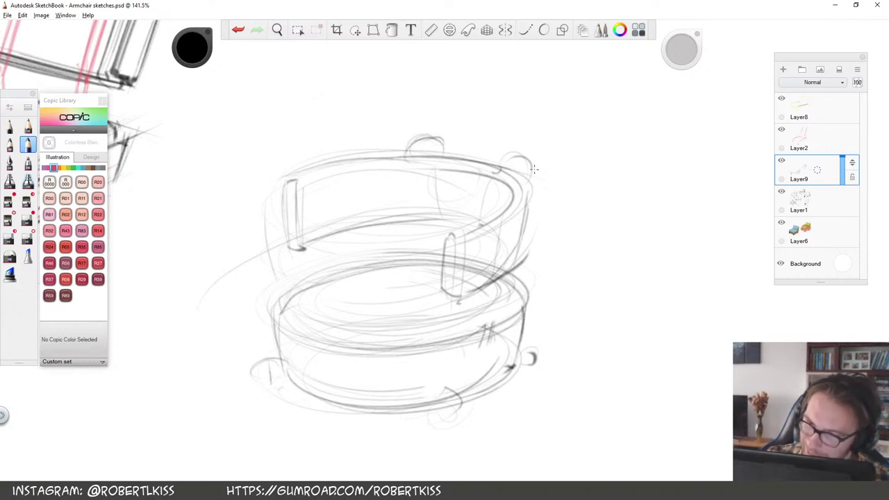
pyautogui.moveTo(499, 159); pyautogui.dragTo(528, 171)
pyautogui.moveTo(435, 167); pyautogui.dragTo(446, 220)
pyautogui.moveTo(489, 173); pyautogui.dragTo(482, 221)
pyautogui.moveTo(432, 166); pyautogui.dragTo(432, 211)
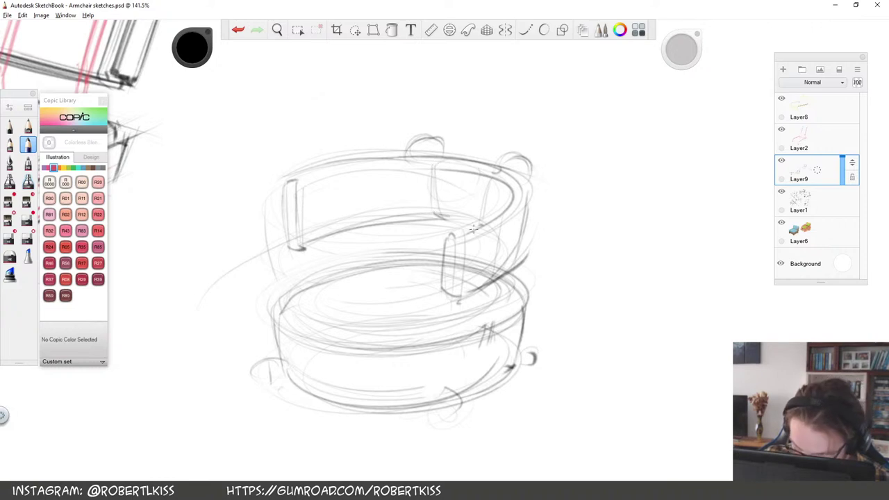
# Reinforce the backrest's lower inner edge, its top rim and the lower corner of the right arm
pyautogui.moveTo(296, 243); pyautogui.dragTo(385, 227)
pyautogui.moveTo(305, 178); pyautogui.dragTo(399, 159)
pyautogui.moveTo(450, 291); pyautogui.dragTo(486, 280)
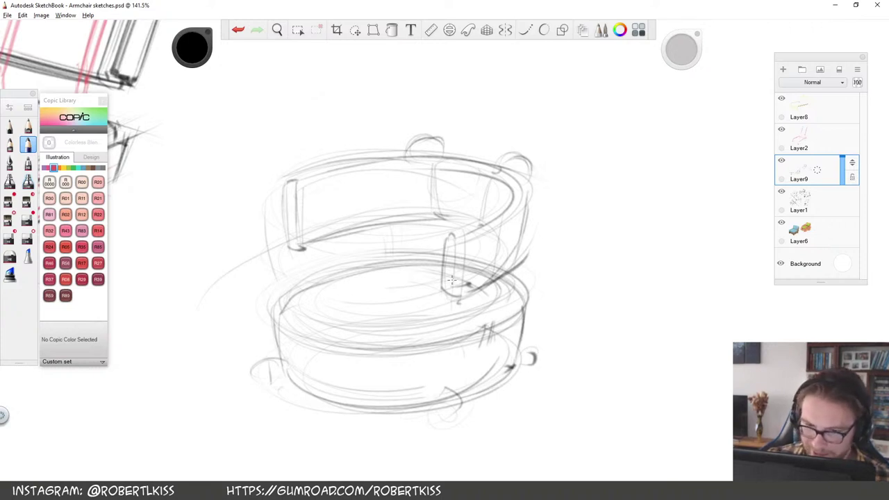
# Lasso the backrest and move it down onto the round seat, clearing the selection
pyautogui.press('m')
pyautogui.moveTo(514, 277)
pyautogui.mouseDown()
pyautogui.moveTo(433, 274)
pyautogui.moveTo(435, 241)
pyautogui.mouseUp()
pyautogui.press('v')
pyautogui.moveTo(559, 299); pyautogui.dragTo(560, 329)
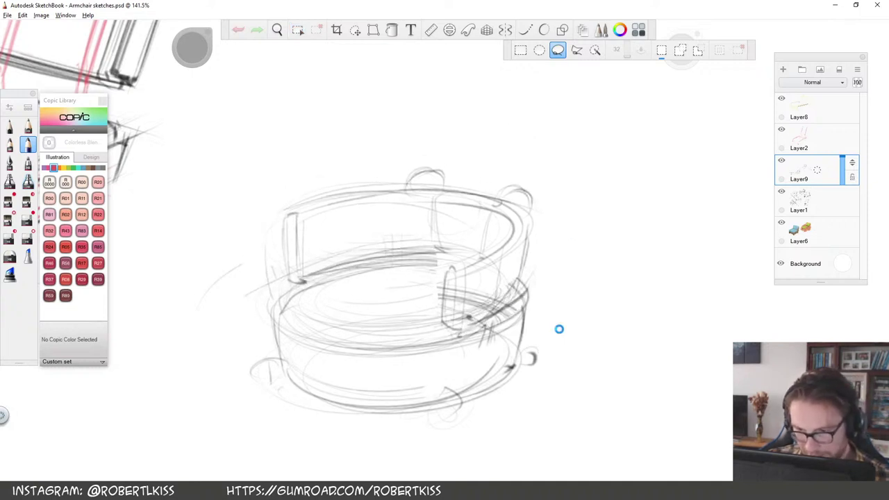
pyautogui.hotkey('ctrl', 'd')
# Erase the seat lines overlapping the right arm and redraw the backrest's lower inner edge, outer right side and top rim
pyautogui.moveTo(436, 279)
pyautogui.mouseDown()
pyautogui.moveTo(471, 287)
pyautogui.moveTo(471, 302)
pyautogui.moveTo(488, 283)
pyautogui.moveTo(501, 301)
pyautogui.moveTo(493, 299)
pyautogui.moveTo(518, 266)
pyautogui.mouseUp()
pyautogui.press('b')
pyautogui.moveTo(536, 213)
pyautogui.mouseDown()
pyautogui.moveTo(512, 304)
pyautogui.moveTo(465, 319)
pyautogui.mouseUp()
pyautogui.moveTo(434, 250)
pyautogui.mouseDown()
pyautogui.moveTo(483, 260)
pyautogui.moveTo(352, 262)
pyautogui.mouseUp()
pyautogui.moveTo(481, 260); pyautogui.dragTo(313, 272)
pyautogui.moveTo(296, 218); pyautogui.dragTo(404, 197)
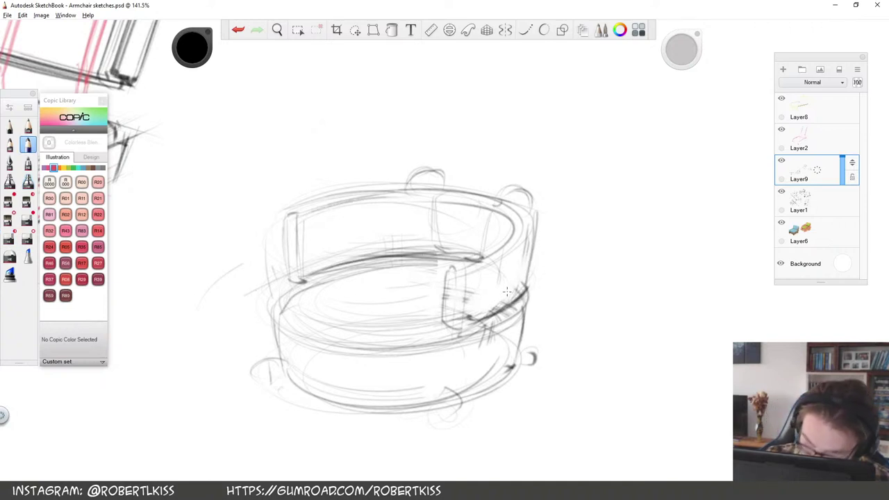
# Draw the inner ellipse of the round seat and the upper edge where the right arm curves into the backrest
pyautogui.press('space')
pyautogui.moveTo(442, 384); pyautogui.dragTo(470, 363)
pyautogui.moveTo(351, 275)
pyautogui.mouseDown()
pyautogui.moveTo(385, 317)
pyautogui.moveTo(430, 315)
pyautogui.mouseUp()
pyautogui.moveTo(366, 275)
pyautogui.mouseDown()
pyautogui.moveTo(451, 285)
pyautogui.moveTo(365, 307)
pyautogui.moveTo(466, 299)
pyautogui.mouseUp()
pyautogui.moveTo(335, 286); pyautogui.dragTo(429, 271)
pyautogui.moveTo(479, 249); pyautogui.dragTo(528, 225)
pyautogui.moveTo(468, 193); pyautogui.dragTo(513, 236)
# Round out the left, front and right feet at the seat's base with darker strokes
pyautogui.press('space')
pyautogui.moveTo(326, 345)
pyautogui.mouseDown()
pyautogui.moveTo(329, 320)
pyautogui.moveTo(289, 332)
pyautogui.mouseUp()
pyautogui.moveTo(465, 346); pyautogui.dragTo(473, 373)
pyautogui.moveTo(548, 297)
pyautogui.mouseDown()
pyautogui.moveTo(543, 321)
pyautogui.moveTo(576, 317)
pyautogui.mouseUp()
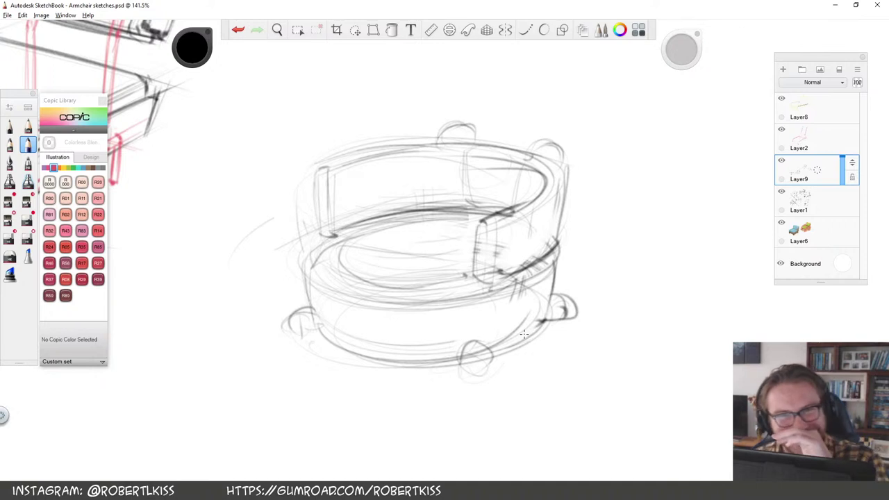
# Darken the two rounded shapes on the backrest's rim and the lines running down its inner face
pyautogui.moveTo(450, 140)
pyautogui.mouseDown()
pyautogui.moveTo(444, 128)
pyautogui.moveTo(479, 127)
pyautogui.mouseUp()
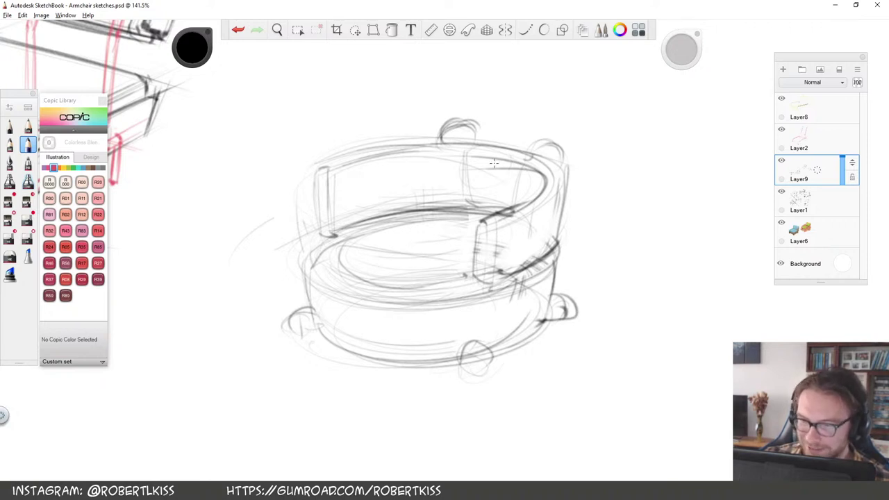
pyautogui.moveTo(482, 151); pyautogui.dragTo(477, 203)
pyautogui.moveTo(512, 167); pyautogui.dragTo(517, 204)
pyautogui.moveTo(509, 152)
pyautogui.mouseDown()
pyautogui.moveTo(484, 152)
pyautogui.moveTo(561, 136)
pyautogui.mouseUp()
pyautogui.moveTo(540, 169); pyautogui.dragTo(564, 142)
pyautogui.moveTo(453, 135); pyautogui.dragTo(469, 128)
pyautogui.press('space')
# Lasso the round armchair sketch and merge the red-frame layer with Layer9
pyautogui.moveTo(553, 256)
pyautogui.mouseDown()
pyautogui.moveTo(459, 299)
pyautogui.moveTo(480, 247)
pyautogui.moveTo(511, 273)
pyautogui.mouseUp()
pyautogui.moveTo(842, 161)
pyautogui.mouseDown()
pyautogui.moveTo(840, 179)
pyautogui.moveTo(846, 157)
pyautogui.mouseUp()
pyautogui.scroll(-5, 486, 244)
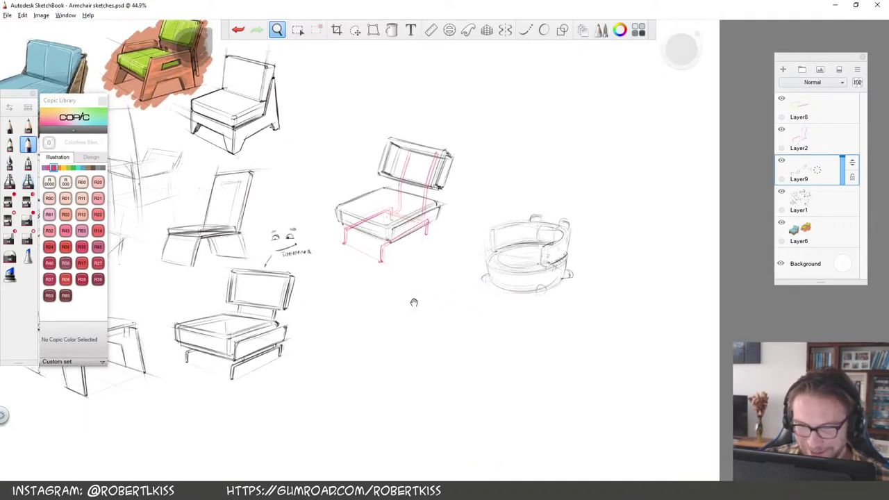
pyautogui.press('l')
pyautogui.moveTo(534, 353)
pyautogui.mouseDown()
pyautogui.moveTo(422, 301)
pyautogui.moveTo(497, 339)
pyautogui.mouseUp()
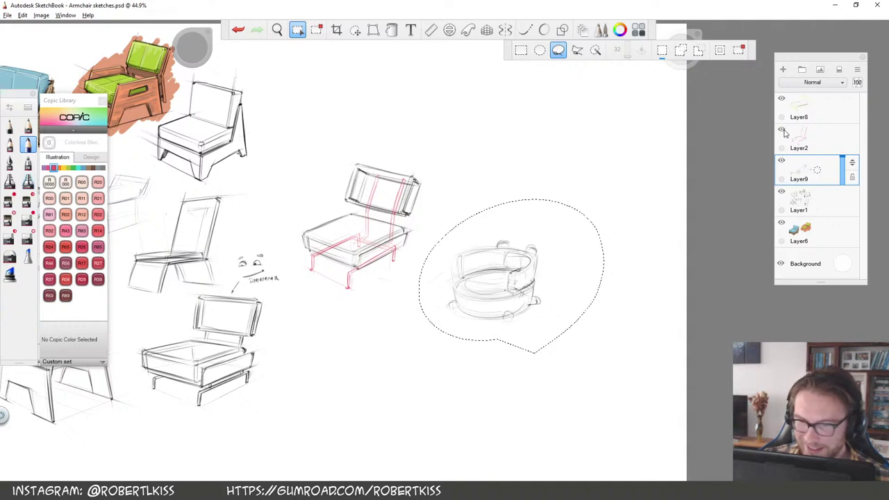
pyautogui.click(827, 147)
pyautogui.hotkey('ctrl', 'e')
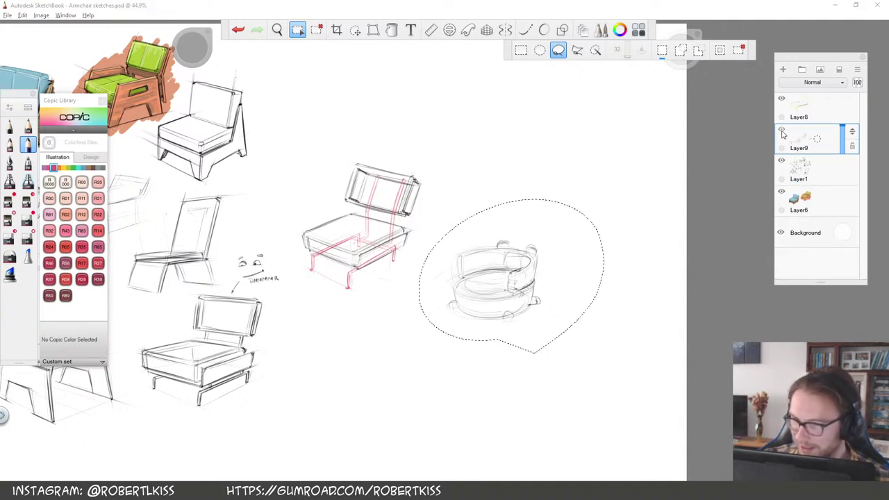
# Place an enlarged copy of the round armchair above the original sketch
pyautogui.press('v')
pyautogui.moveTo(531, 277); pyautogui.dragTo(565, 264)
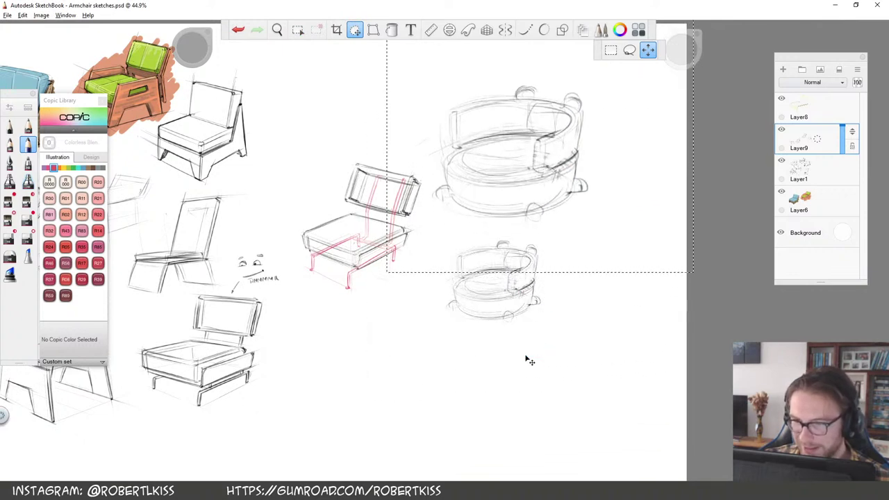
pyautogui.click(585, 173)
# Lower the enlarged copy's layer opacity to 34 and hide Layer9 with the original sketch
pyautogui.moveTo(843, 139); pyautogui.dragTo(843, 147)
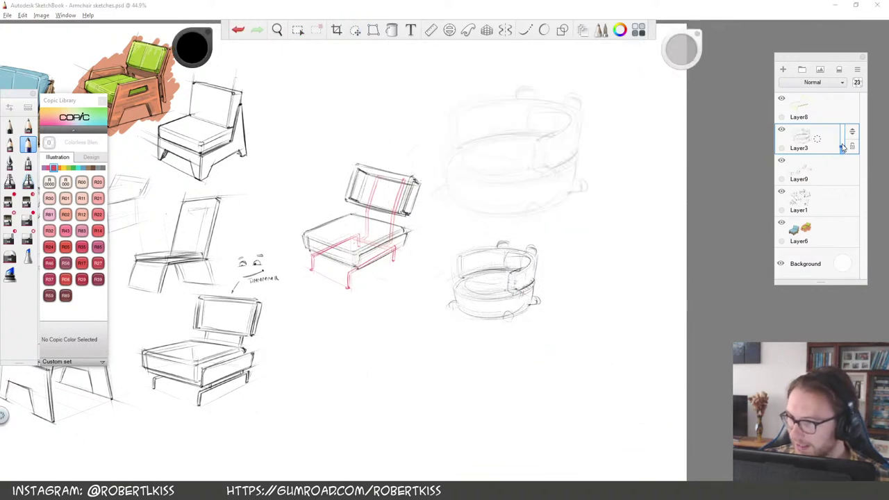
pyautogui.click(782, 161)
pyautogui.moveTo(360, 203); pyautogui.dragTo(435, 254)
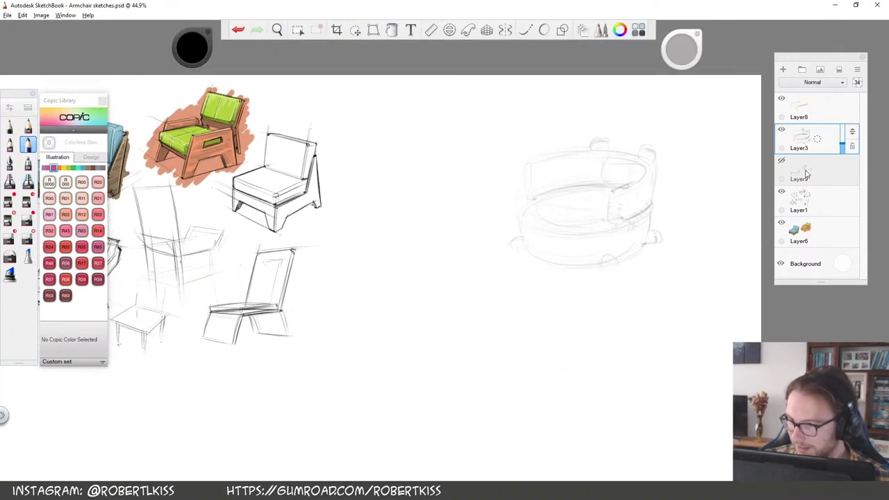
# Move the faded round armchair copy lower and to the left on the page and add a new layer above it
pyautogui.press('v')
pyautogui.moveTo(652, 256)
pyautogui.mouseDown()
pyautogui.moveTo(593, 296)
pyautogui.moveTo(591, 309)
pyautogui.mouseUp()
pyautogui.press('Escape')
pyautogui.click(783, 69)
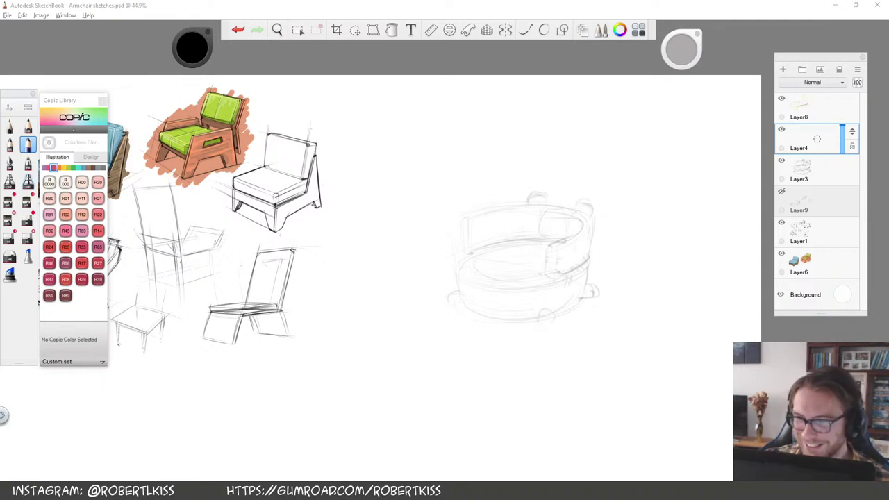
# Enable the ellipse guide and trace the round base's ellipses over the faded sketch on the new layer
pyautogui.press('Tab')
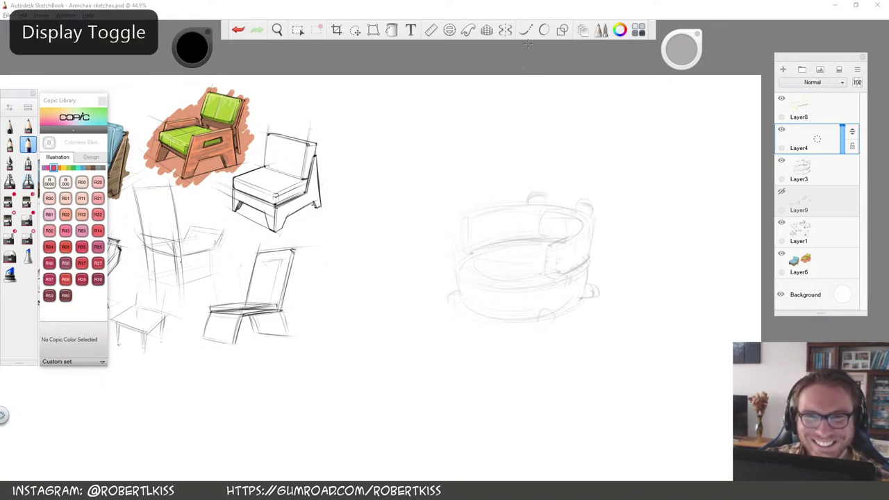
pyautogui.press('space')
pyautogui.moveTo(661, 319); pyautogui.dragTo(604, 270)
pyautogui.moveTo(612, 211); pyautogui.dragTo(613, 167)
pyautogui.moveTo(564, 199); pyautogui.dragTo(524, 184)
pyautogui.moveTo(483, 233); pyautogui.dragTo(521, 257)
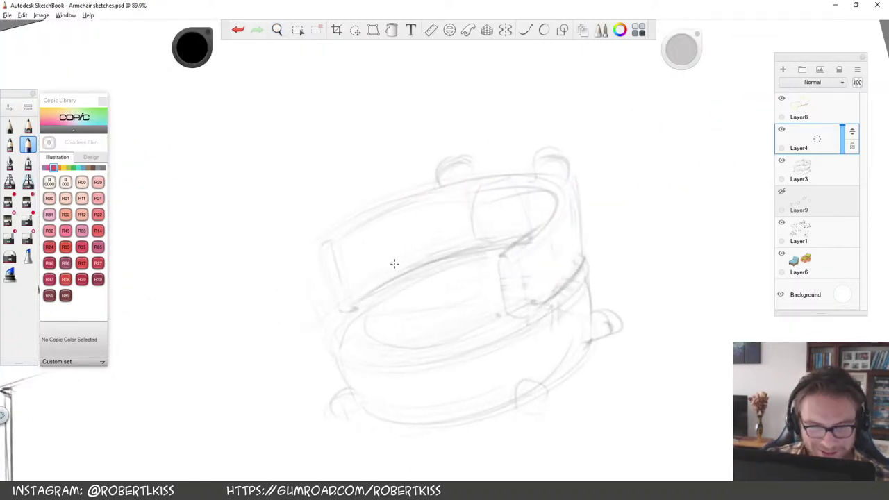
pyautogui.moveTo(624, 232); pyautogui.dragTo(621, 277)
pyautogui.click(448, 30)
pyautogui.moveTo(446, 252); pyautogui.dragTo(451, 365)
pyautogui.press('space')
pyautogui.moveTo(661, 339)
pyautogui.mouseDown()
pyautogui.moveTo(648, 359)
pyautogui.moveTo(542, 260)
pyautogui.moveTo(355, 348)
pyautogui.mouseUp()
pyautogui.hotkey('ctrl', 'z')
# Trace the round seat's outer and inner ellipses above the base with the pencil
pyautogui.press('e')
pyautogui.press('b')
pyautogui.press('e')
pyautogui.press('b')
pyautogui.moveTo(498, 249)
pyautogui.mouseDown()
pyautogui.moveTo(419, 370)
pyautogui.moveTo(531, 278)
pyautogui.moveTo(528, 250)
pyautogui.moveTo(471, 340)
pyautogui.moveTo(520, 245)
pyautogui.moveTo(460, 237)
pyautogui.mouseUp()
pyautogui.hotkey('ctrl', 'z')
pyautogui.moveTo(306, 316)
pyautogui.mouseDown()
pyautogui.moveTo(486, 202)
pyautogui.moveTo(312, 282)
pyautogui.moveTo(486, 209)
pyautogui.moveTo(362, 238)
pyautogui.moveTo(385, 303)
pyautogui.moveTo(420, 207)
pyautogui.mouseUp()
# Draw the left and right side edges joining the seat's ellipse to the base
pyautogui.press('space')
pyautogui.moveTo(612, 211); pyautogui.dragTo(629, 326)
pyautogui.moveTo(372, 302); pyautogui.dragTo(361, 306)
pyautogui.moveTo(246, 310); pyautogui.dragTo(236, 212)
pyautogui.moveTo(602, 312); pyautogui.dragTo(611, 211)
pyautogui.press('space')
pyautogui.moveTo(475, 259); pyautogui.dragTo(435, 338)
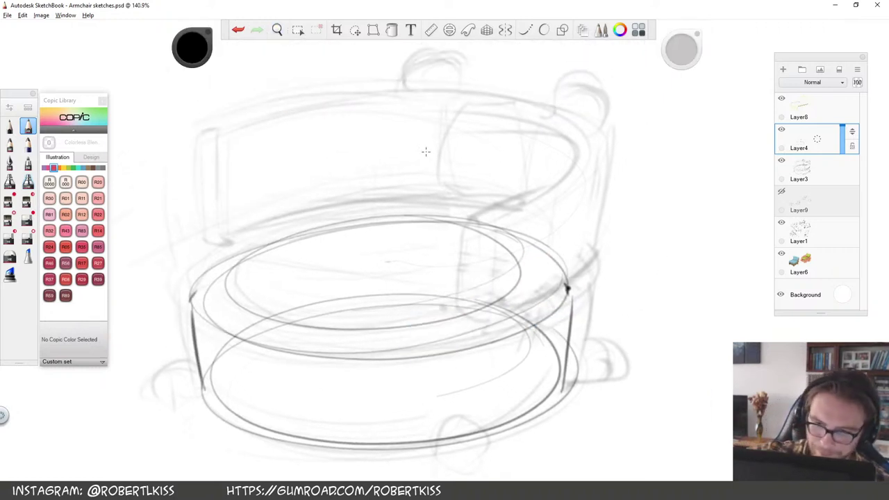
# Draw a diagonal guide line across the seat between the ends of the two arms
pyautogui.press('space')
pyautogui.moveTo(582, 233)
pyautogui.mouseDown()
pyautogui.moveTo(444, 251)
pyautogui.moveTo(482, 324)
pyautogui.moveTo(344, 333)
pyautogui.moveTo(545, 164)
pyautogui.moveTo(574, 162)
pyautogui.mouseUp()
pyautogui.moveTo(345, 341); pyautogui.dragTo(567, 163)
pyautogui.press('space')
pyautogui.moveTo(598, 239); pyautogui.dragTo(553, 360)
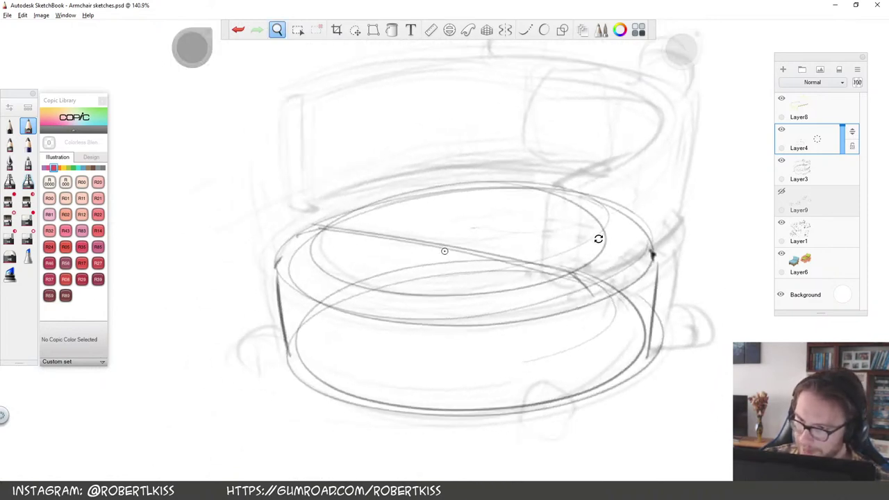
# Draw the left arm's outer edge and the vertical front edges of the right arm up from the guide line
pyautogui.moveTo(316, 212)
pyautogui.mouseDown()
pyautogui.moveTo(313, 134)
pyautogui.moveTo(295, 208)
pyautogui.moveTo(288, 127)
pyautogui.mouseUp()
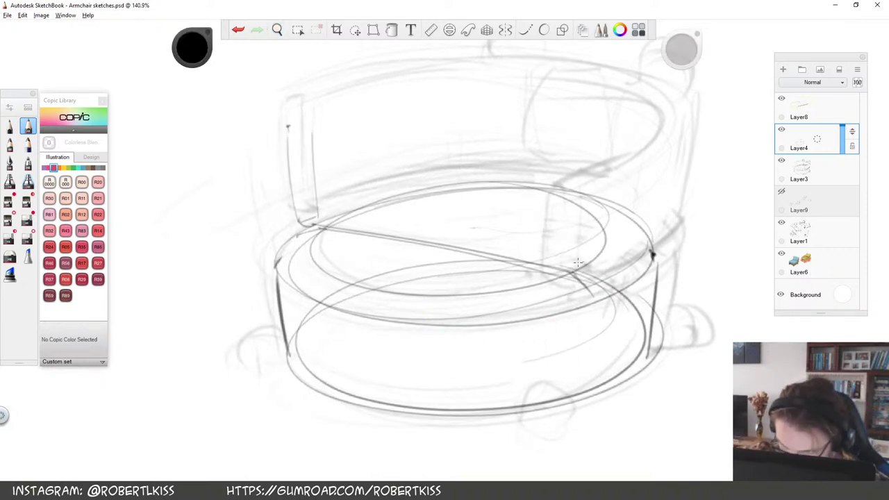
pyautogui.moveTo(580, 271)
pyautogui.mouseDown()
pyautogui.moveTo(581, 171)
pyautogui.moveTo(612, 286)
pyautogui.moveTo(614, 187)
pyautogui.mouseUp()
pyautogui.moveTo(590, 170); pyautogui.dragTo(605, 164)
pyautogui.moveTo(616, 268); pyautogui.dragTo(623, 191)
pyautogui.moveTo(577, 267); pyautogui.dragTo(594, 164)
# Add the inner vertical edges of the left arm's end
pyautogui.press('space')
pyautogui.moveTo(599, 340)
pyautogui.mouseDown()
pyautogui.moveTo(553, 341)
pyautogui.moveTo(509, 386)
pyautogui.mouseUp()
pyautogui.moveTo(270, 167); pyautogui.dragTo(278, 272)
pyautogui.moveTo(238, 174)
pyautogui.mouseDown()
pyautogui.moveTo(257, 161)
pyautogui.moveTo(244, 264)
pyautogui.moveTo(261, 279)
pyautogui.mouseUp()
pyautogui.press('space')
pyautogui.moveTo(645, 197)
pyautogui.mouseDown()
pyautogui.moveTo(536, 172)
pyautogui.moveTo(593, 261)
pyautogui.mouseUp()
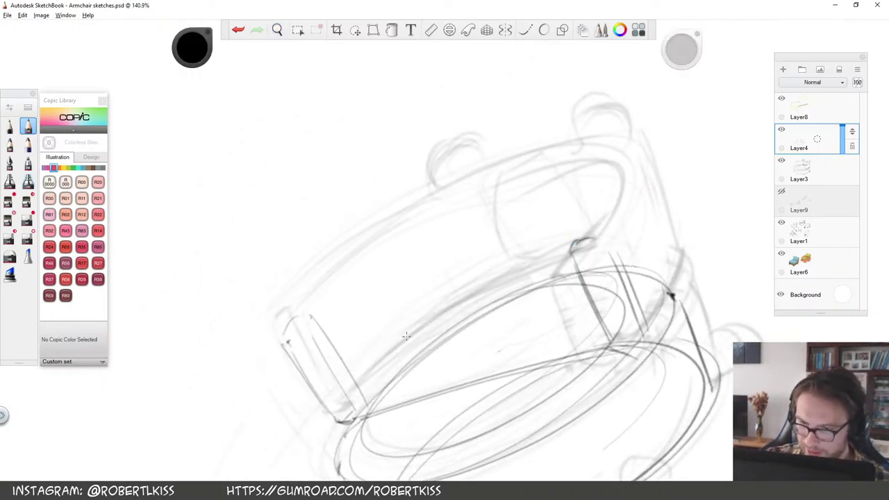
pyautogui.moveTo(612, 165); pyautogui.dragTo(300, 334)
pyautogui.hotkey('ctrl', 'z')
pyautogui.hotkey('ctrl', 'z')
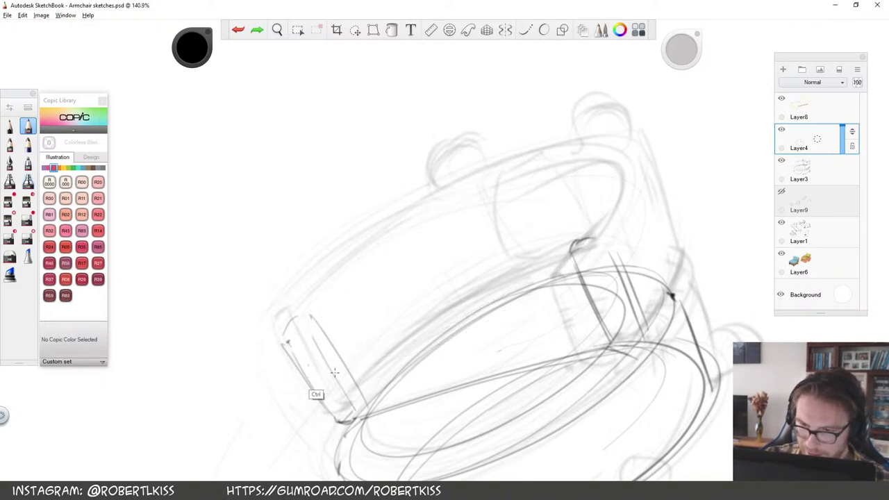
pyautogui.moveTo(599, 203)
pyautogui.mouseDown()
pyautogui.moveTo(587, 223)
pyautogui.moveTo(611, 207)
pyautogui.moveTo(527, 170)
pyautogui.mouseUp()
pyautogui.moveTo(457, 188)
pyautogui.mouseDown()
pyautogui.moveTo(485, 175)
pyautogui.moveTo(319, 350)
pyautogui.mouseUp()
pyautogui.hotkey('ctrl', 'z')
pyautogui.hotkey('ctrl', 'z')
# Draw the backrest's top rim as concentric ellipses and add its right side edge down to the seat
pyautogui.moveTo(622, 200)
pyautogui.mouseDown()
pyautogui.moveTo(313, 366)
pyautogui.moveTo(378, 362)
pyautogui.moveTo(549, 156)
pyautogui.mouseUp()
pyautogui.press('space')
pyautogui.moveTo(676, 232); pyautogui.dragTo(659, 336)
pyautogui.moveTo(649, 388)
pyautogui.mouseDown()
pyautogui.moveTo(474, 351)
pyautogui.moveTo(475, 273)
pyautogui.mouseUp()
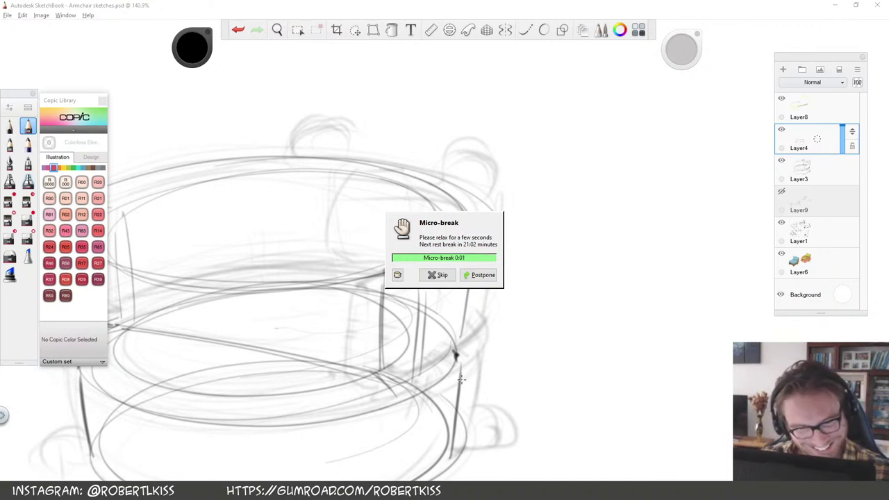
pyautogui.press('space')
pyautogui.moveTo(446, 350); pyautogui.dragTo(573, 274)
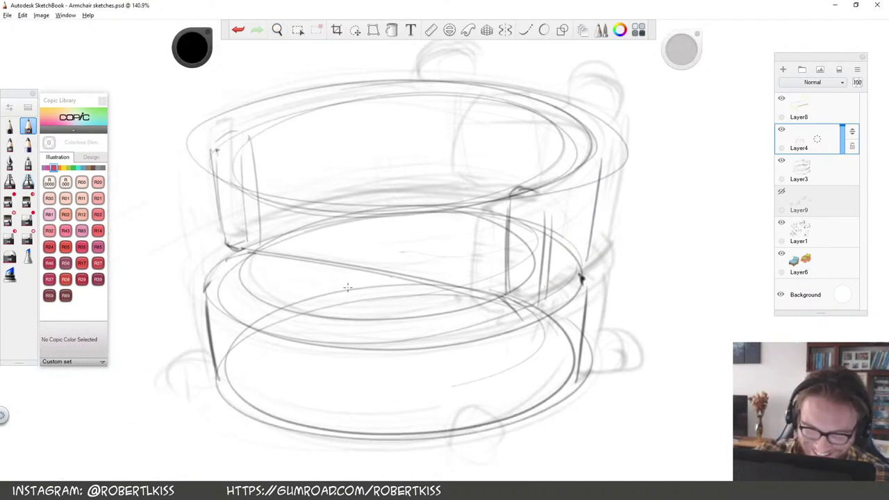
# Outline the left arm's rounded end and darken the right arm's lower front edge and the backrest's outer side
pyautogui.moveTo(227, 244)
pyautogui.mouseDown()
pyautogui.moveTo(214, 130)
pyautogui.moveTo(215, 142)
pyautogui.moveTo(252, 139)
pyautogui.moveTo(223, 137)
pyautogui.moveTo(250, 148)
pyautogui.moveTo(261, 267)
pyautogui.moveTo(231, 129)
pyautogui.moveTo(233, 155)
pyautogui.mouseUp()
pyautogui.press('space')
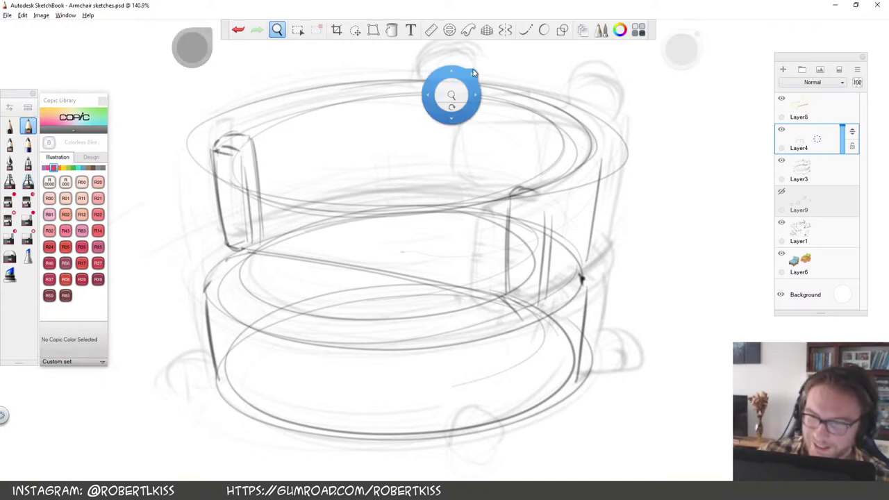
pyautogui.moveTo(609, 270); pyautogui.dragTo(553, 292)
pyautogui.moveTo(454, 316)
pyautogui.mouseDown()
pyautogui.moveTo(488, 329)
pyautogui.moveTo(501, 313)
pyautogui.moveTo(504, 229)
pyautogui.mouseUp()
pyautogui.moveTo(488, 331)
pyautogui.mouseDown()
pyautogui.moveTo(515, 310)
pyautogui.moveTo(532, 275)
pyautogui.moveTo(543, 154)
pyautogui.moveTo(466, 208)
pyautogui.mouseUp()
# Darken the outer top rim of the backrest from the left arm around to the rear
pyautogui.press('space')
pyautogui.moveTo(501, 290)
pyautogui.mouseDown()
pyautogui.moveTo(625, 281)
pyautogui.moveTo(638, 138)
pyautogui.mouseUp()
pyautogui.moveTo(343, 239); pyautogui.dragTo(437, 298)
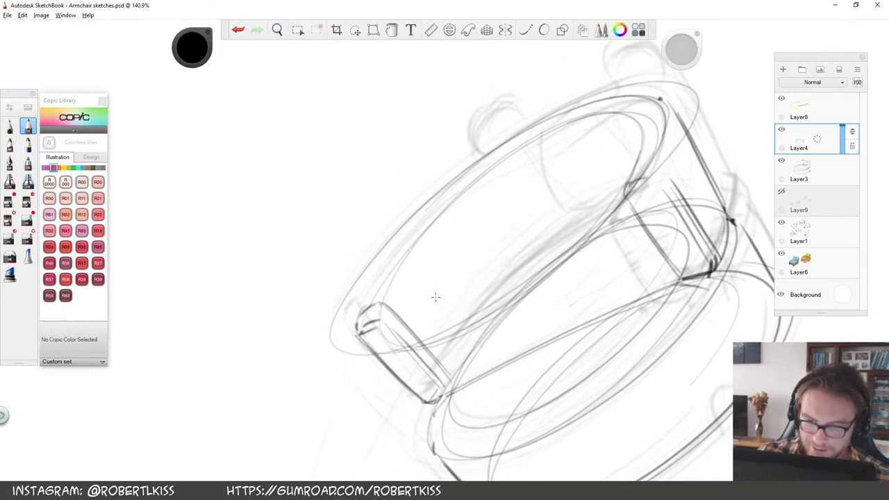
pyautogui.moveTo(356, 321); pyautogui.dragTo(577, 97)
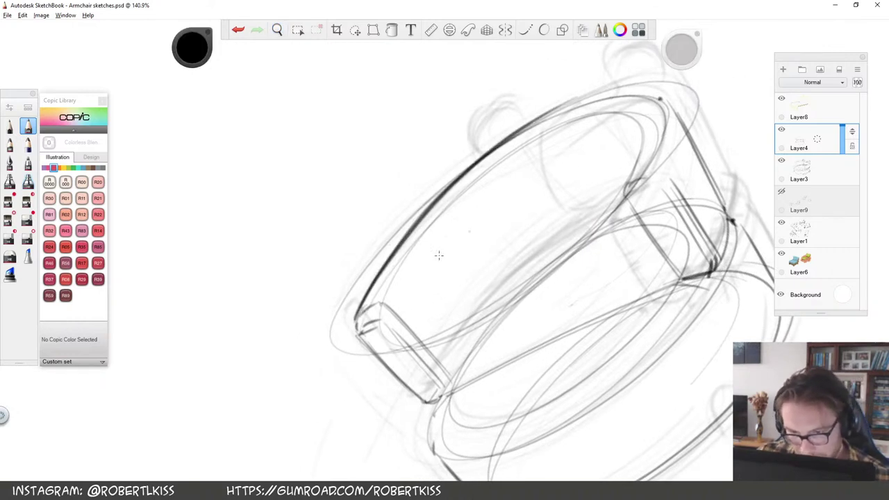
pyautogui.moveTo(387, 301)
pyautogui.mouseDown()
pyautogui.moveTo(609, 112)
pyautogui.moveTo(408, 255)
pyautogui.moveTo(611, 113)
pyautogui.mouseUp()
pyautogui.hotkey('ctrl', 'z')
pyautogui.hotkey('ctrl', 'z')
# Darken the backrest's outer right edge from the rim down to the seat
pyautogui.press('space')
pyautogui.moveTo(631, 250); pyautogui.dragTo(416, 334)
pyautogui.moveTo(381, 196); pyautogui.dragTo(411, 269)
pyautogui.press('space')
pyautogui.moveTo(578, 153); pyautogui.dragTo(606, 205)
pyautogui.moveTo(463, 326)
pyautogui.mouseDown()
pyautogui.moveTo(490, 204)
pyautogui.moveTo(423, 307)
pyautogui.moveTo(587, 252)
pyautogui.moveTo(591, 261)
pyautogui.mouseUp()
pyautogui.press('space')
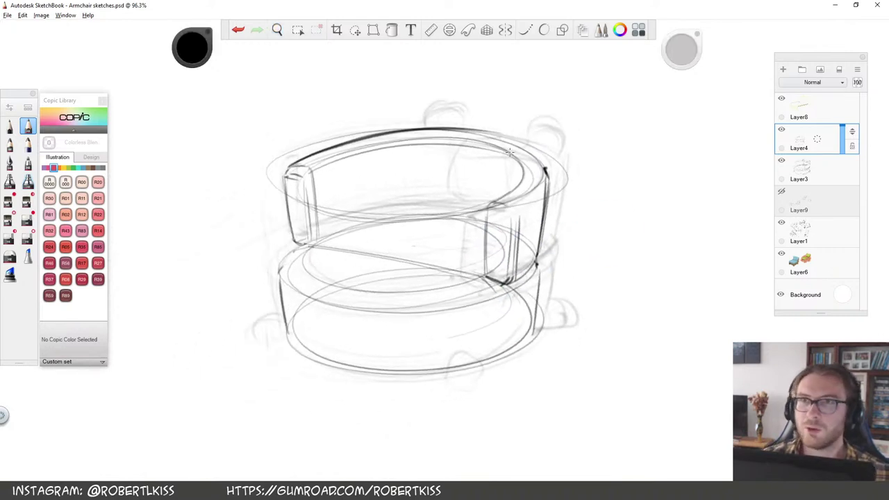
# Switch to the reference source, then paste the red Elmo picture into the sketch and place it beside the round armchair
pyautogui.hotkey('alt', 'Tab')
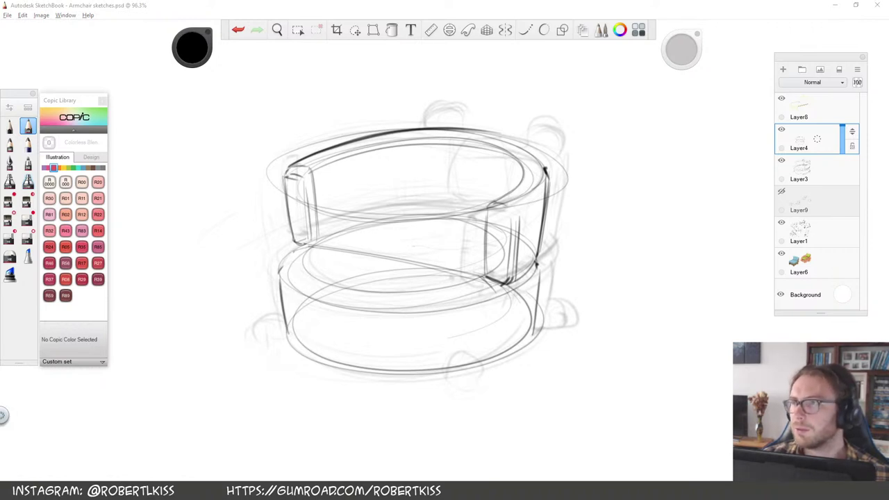
pyautogui.click(704, 223)
pyautogui.hotkey('ctrl', 'v')
pyautogui.press('space')
pyautogui.moveTo(430, 414)
pyautogui.mouseDown()
pyautogui.moveTo(530, 347)
pyautogui.moveTo(602, 350)
pyautogui.mouseUp()
pyautogui.moveTo(591, 267); pyautogui.dragTo(593, 269)
pyautogui.moveTo(680, 354)
pyautogui.mouseDown()
pyautogui.moveTo(366, 345)
pyautogui.moveTo(303, 371)
pyautogui.moveTo(317, 378)
pyautogui.mouseUp()
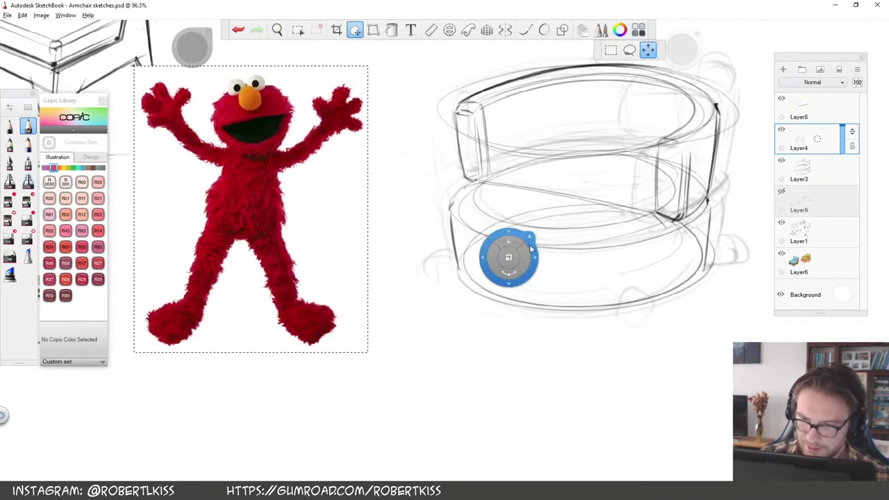
pyautogui.press('Escape')
# Darken the seat's upper edge beside the left arm, the base's left side and the right arm's lower edge
pyautogui.press('space')
pyautogui.moveTo(709, 243)
pyautogui.mouseDown()
pyautogui.moveTo(605, 308)
pyautogui.moveTo(470, 298)
pyautogui.moveTo(470, 342)
pyautogui.mouseUp()
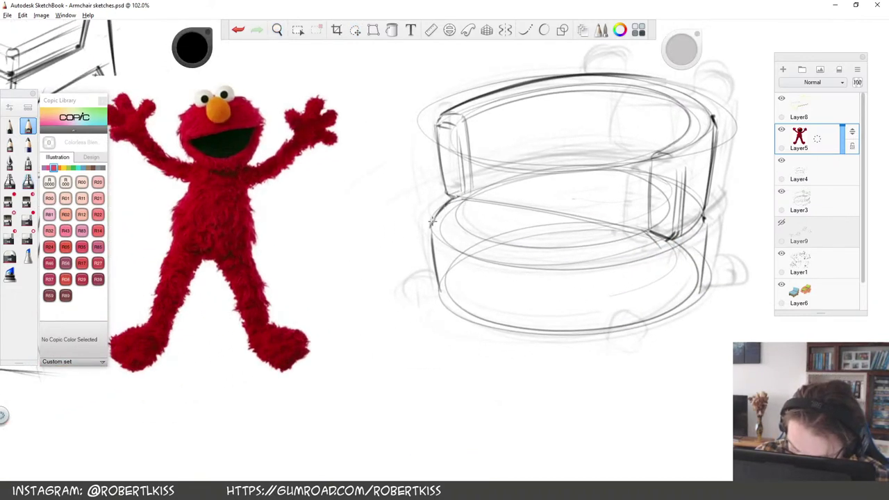
pyautogui.press('space')
pyautogui.moveTo(697, 183); pyautogui.dragTo(701, 184)
pyautogui.moveTo(559, 273); pyautogui.dragTo(555, 241)
pyautogui.moveTo(299, 195); pyautogui.dragTo(288, 314)
pyautogui.press('space')
pyautogui.moveTo(474, 351); pyautogui.dragTo(493, 311)
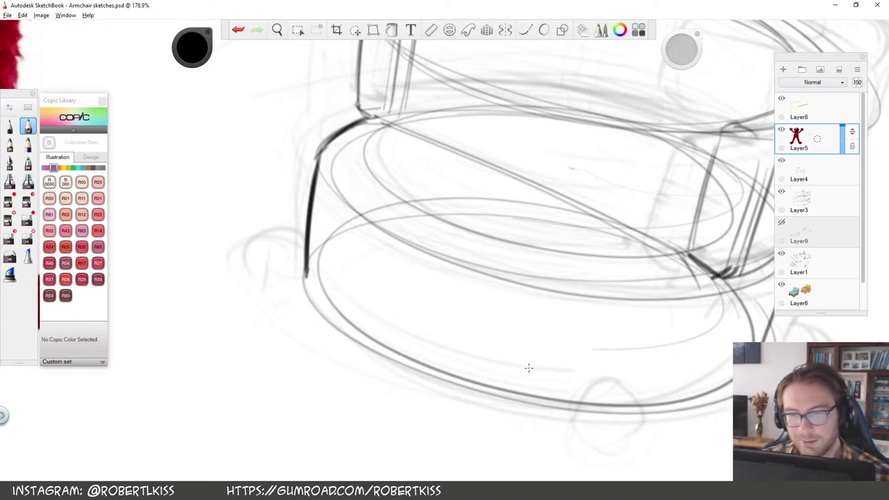
pyautogui.press('space')
pyautogui.moveTo(613, 206); pyautogui.dragTo(526, 233)
pyautogui.moveTo(580, 209); pyautogui.dragTo(420, 375)
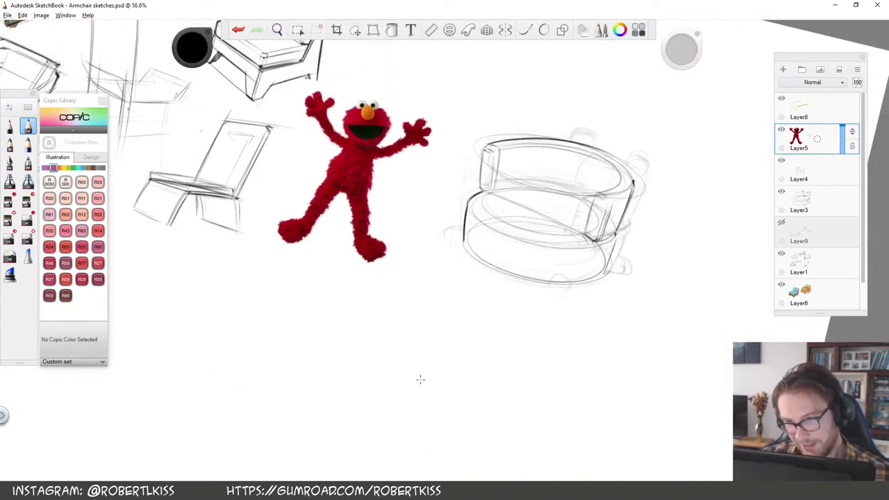
# Darken the base's bottom outline around the front, from its left side across to its right side
pyautogui.press('space')
pyautogui.moveTo(494, 240); pyautogui.dragTo(541, 303)
pyautogui.moveTo(691, 245)
pyautogui.mouseDown()
pyautogui.moveTo(563, 413)
pyautogui.moveTo(464, 410)
pyautogui.mouseUp()
pyautogui.moveTo(482, 405); pyautogui.dragTo(538, 170)
pyautogui.moveTo(367, 346); pyautogui.dragTo(448, 12)
pyautogui.press('space')
pyautogui.moveTo(427, 192); pyautogui.dragTo(428, 303)
pyautogui.hotkey('ctrl', 'z')
pyautogui.moveTo(370, 449)
pyautogui.mouseDown()
pyautogui.moveTo(494, 54)
pyautogui.moveTo(401, 189)
pyautogui.mouseUp()
pyautogui.hotkey('ctrl', 'z')
pyautogui.hotkey('ctrl', 'y')
pyautogui.hotkey('ctrl', 'z')
pyautogui.moveTo(372, 449)
pyautogui.mouseDown()
pyautogui.moveTo(438, 139)
pyautogui.moveTo(376, 236)
pyautogui.moveTo(520, 53)
pyautogui.mouseUp()
pyautogui.press('space')
pyautogui.moveTo(582, 239)
pyautogui.mouseDown()
pyautogui.moveTo(656, 271)
pyautogui.moveTo(451, 42)
pyautogui.moveTo(426, 42)
pyautogui.mouseUp()
pyautogui.moveTo(405, 166); pyautogui.dragTo(428, 222)
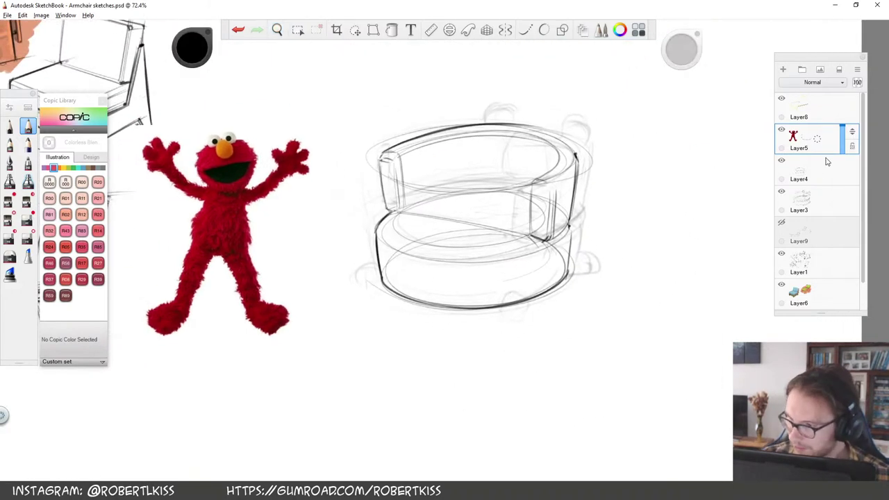
# Hide Layer4 and Layer5 to examine the rough armchair sketch alone, and show both layers again
pyautogui.click(781, 160)
pyautogui.click(783, 131)
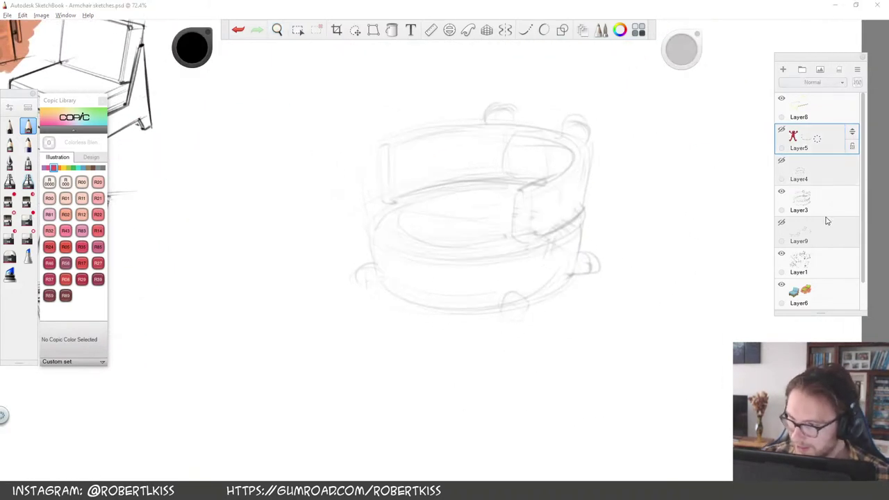
pyautogui.click(781, 160)
pyautogui.click(781, 130)
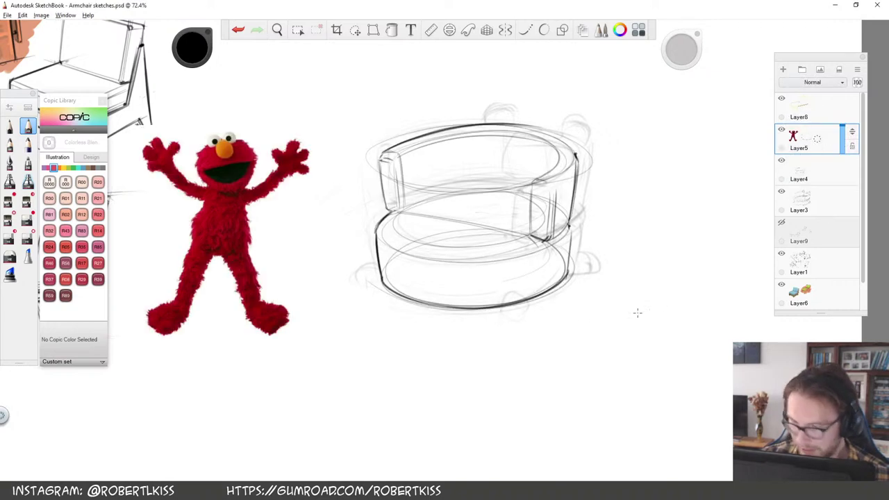
# Lasso the armchair lines drawn on Layer5 and move them into Layer4, separate from the Elmo picture
pyautogui.press('l')
pyautogui.moveTo(671, 125)
pyautogui.mouseDown()
pyautogui.moveTo(556, 386)
pyautogui.moveTo(573, 387)
pyautogui.mouseUp()
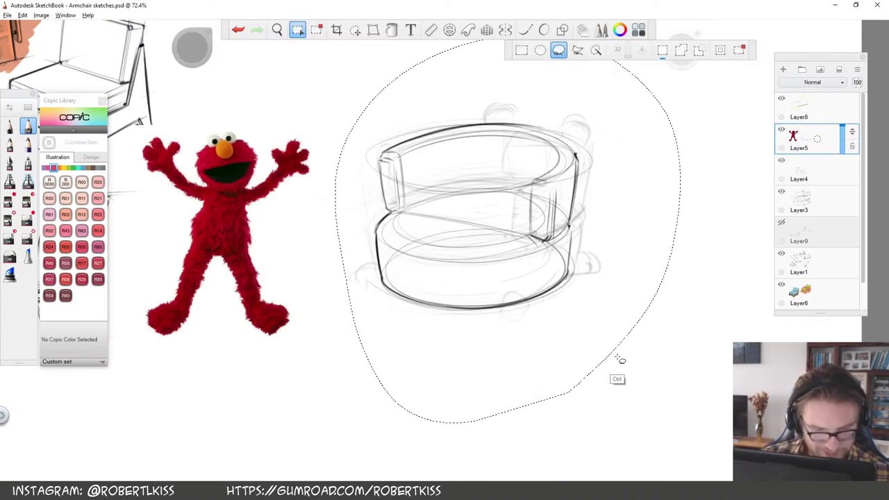
pyautogui.click(818, 176)
pyautogui.hotkey('ctrl', 't')
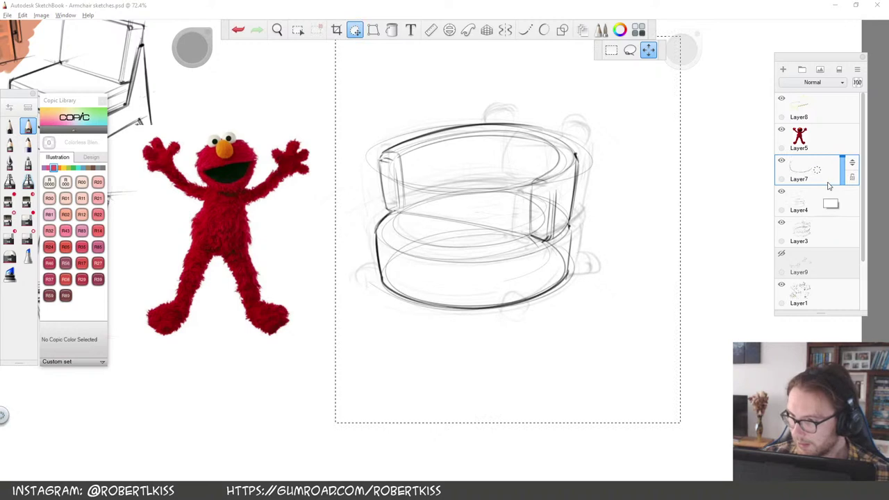
pyautogui.hotkey('ctrl', 'z')
# Hide Layer4 and Layer5, and raise the rough sketch on Layer3 to 100 opacity for pencil work
pyautogui.click(782, 161)
pyautogui.click(782, 130)
pyautogui.click(803, 203)
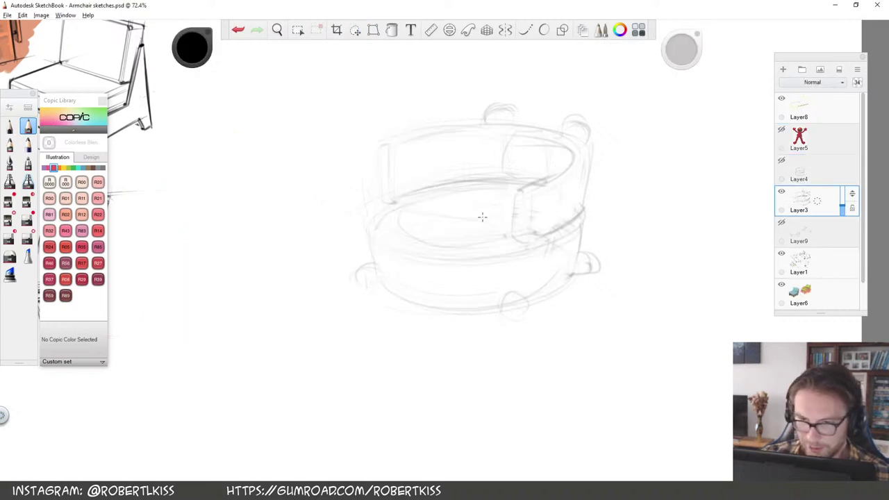
pyautogui.click(27, 143)
pyautogui.moveTo(843, 206); pyautogui.dragTo(842, 185)
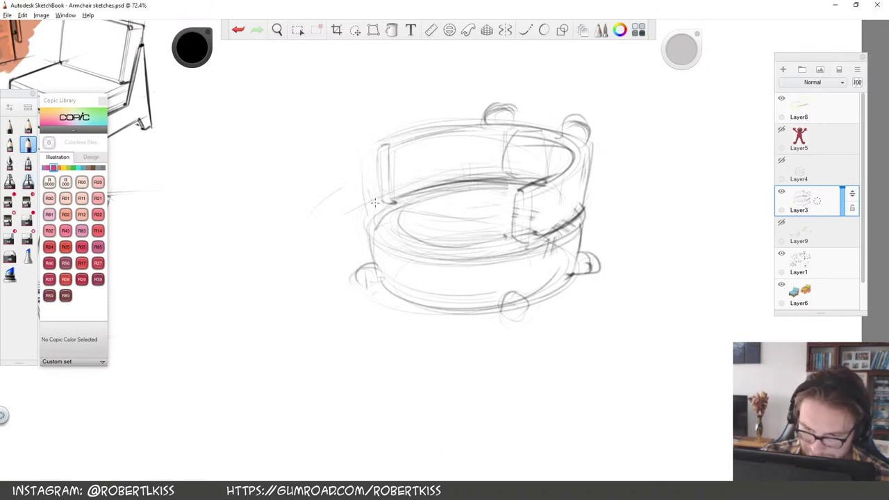
# Try sketching curved limbs with rounded ends extending from both sides of the armchair toward the front
pyautogui.moveTo(517, 241); pyautogui.dragTo(497, 305)
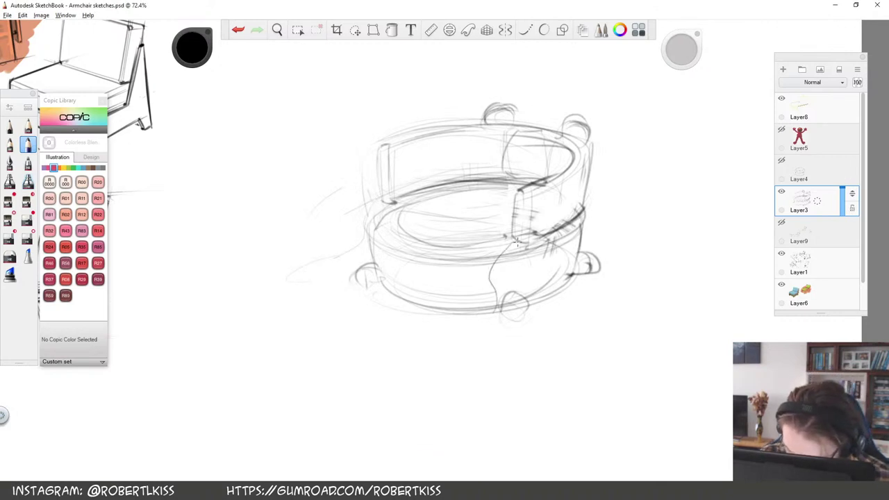
pyautogui.hotkey('ctrl', 'z')
pyautogui.moveTo(515, 241)
pyautogui.mouseDown()
pyautogui.moveTo(504, 304)
pyautogui.moveTo(466, 353)
pyautogui.mouseUp()
pyautogui.press('e')
pyautogui.moveTo(590, 253)
pyautogui.mouseDown()
pyautogui.moveTo(578, 277)
pyautogui.moveTo(590, 250)
pyautogui.mouseUp()
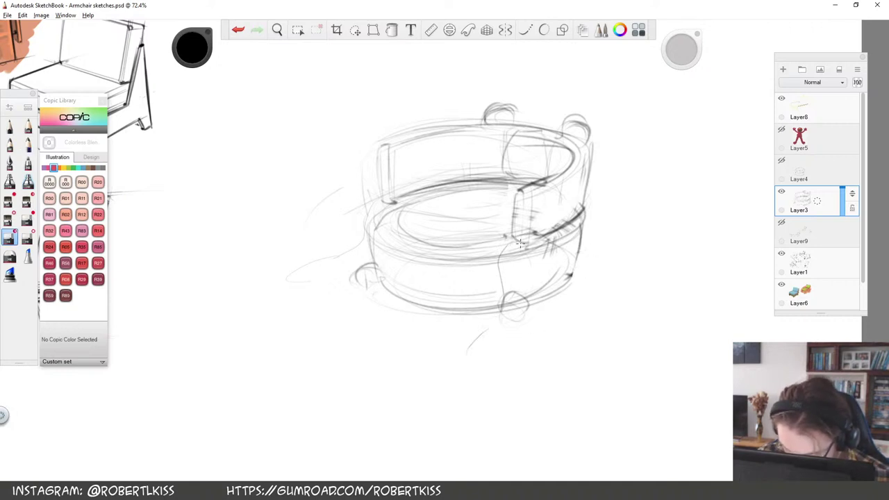
pyautogui.press('e')
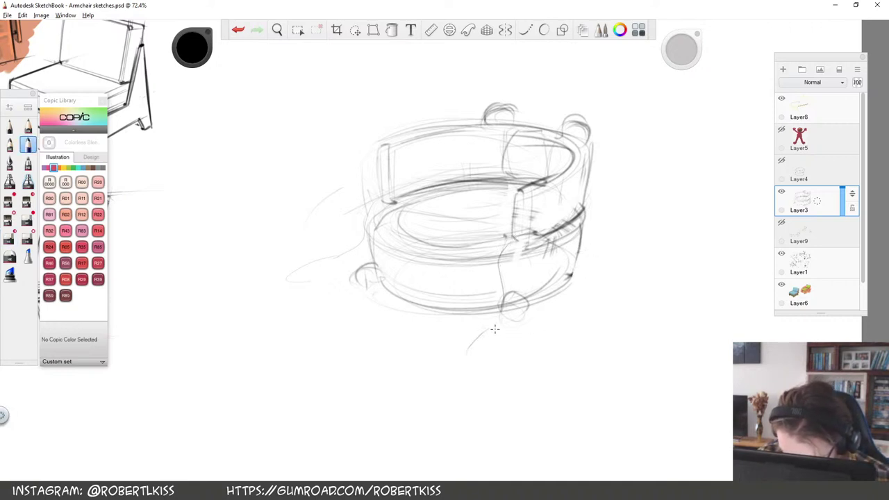
pyautogui.moveTo(365, 222)
pyautogui.mouseDown()
pyautogui.moveTo(362, 245)
pyautogui.moveTo(292, 269)
pyautogui.mouseUp()
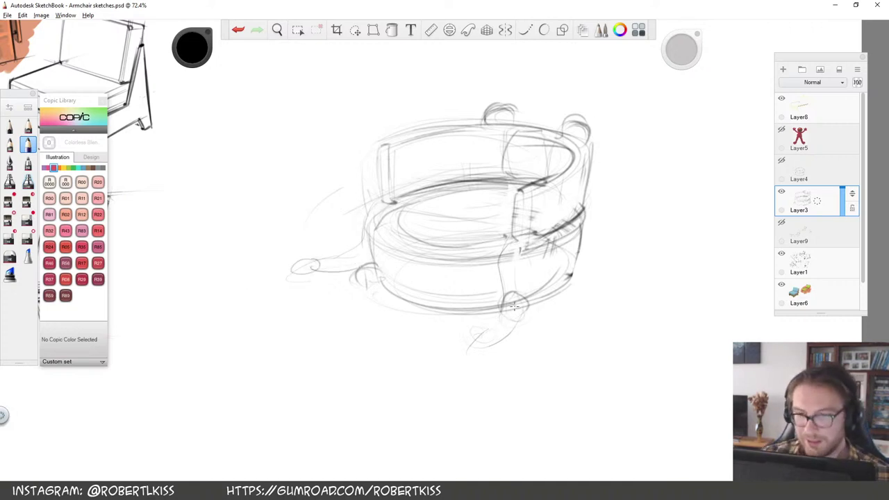
pyautogui.moveTo(498, 302)
pyautogui.mouseDown()
pyautogui.moveTo(465, 356)
pyautogui.moveTo(488, 351)
pyautogui.mouseUp()
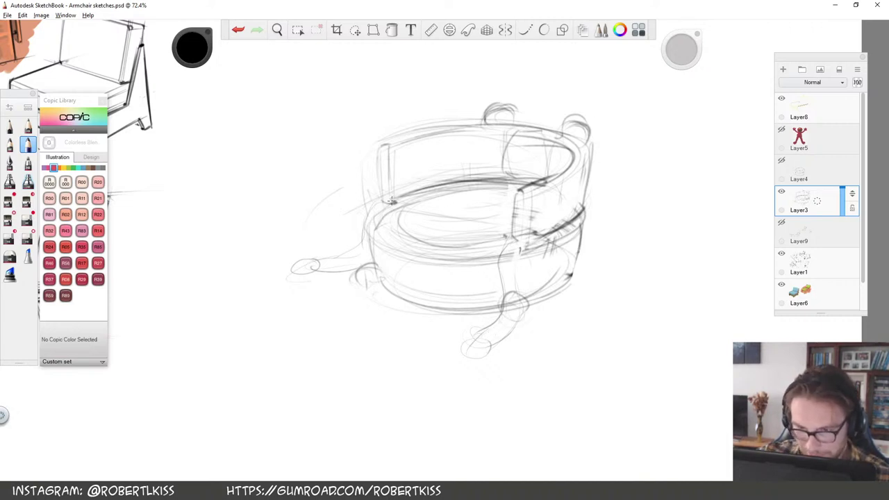
# Mark slanted guide lines at the backrest's front ends, and erase the left limb and the old upright ends
pyautogui.moveTo(541, 226); pyautogui.dragTo(553, 176)
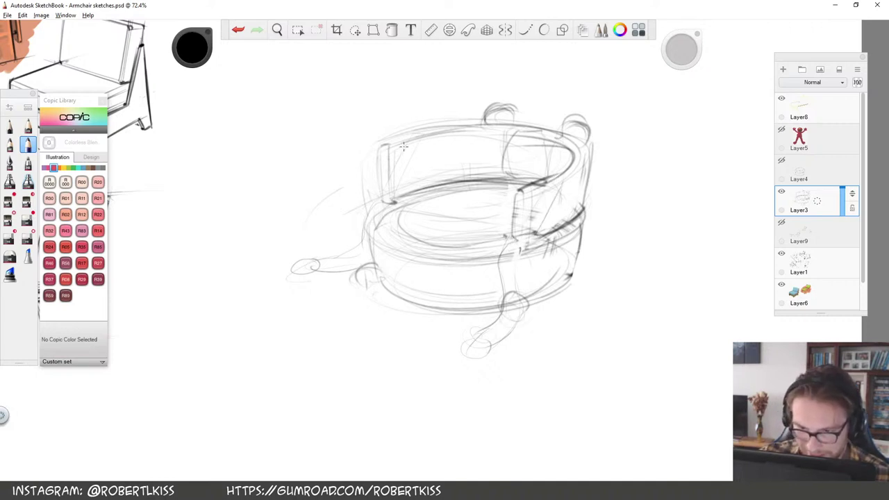
pyautogui.press('e')
pyautogui.moveTo(322, 261)
pyautogui.mouseDown()
pyautogui.moveTo(318, 270)
pyautogui.moveTo(331, 270)
pyautogui.mouseUp()
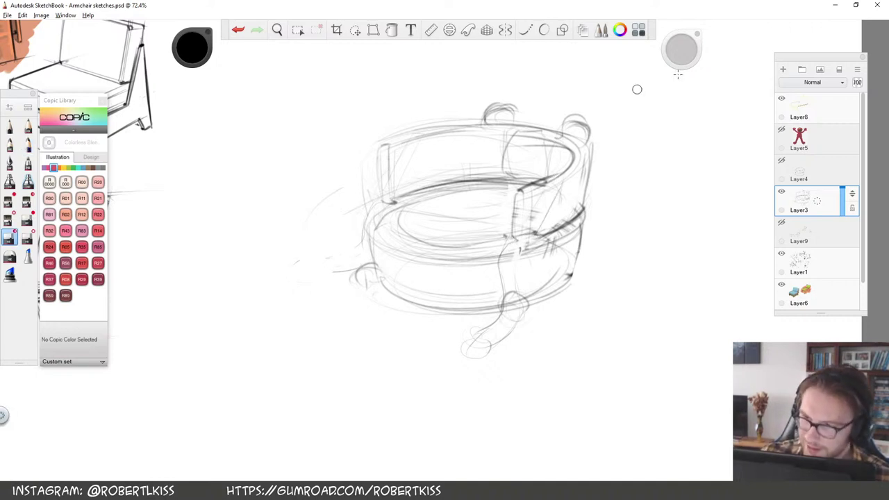
pyautogui.moveTo(387, 139)
pyautogui.mouseDown()
pyautogui.moveTo(381, 194)
pyautogui.moveTo(383, 146)
pyautogui.mouseUp()
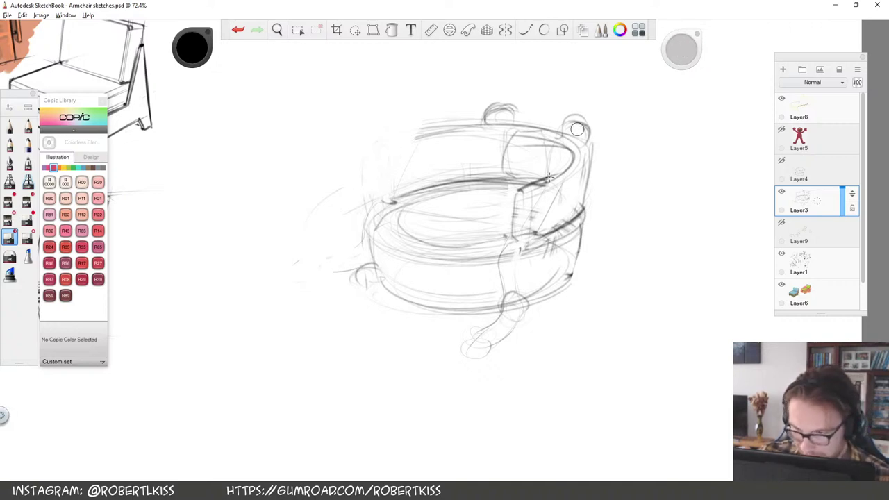
pyautogui.moveTo(524, 186)
pyautogui.mouseDown()
pyautogui.moveTo(516, 227)
pyautogui.moveTo(525, 187)
pyautogui.mouseUp()
# Draw both front ends of the backrest as slanted edges leaning back from the seat to the rim
pyautogui.press('b')
pyautogui.moveTo(515, 235)
pyautogui.mouseDown()
pyautogui.moveTo(547, 181)
pyautogui.moveTo(558, 193)
pyautogui.mouseUp()
pyautogui.moveTo(547, 180)
pyautogui.mouseDown()
pyautogui.moveTo(564, 183)
pyautogui.moveTo(552, 219)
pyautogui.mouseUp()
pyautogui.moveTo(424, 136)
pyautogui.mouseDown()
pyautogui.moveTo(387, 201)
pyautogui.moveTo(418, 137)
pyautogui.moveTo(396, 197)
pyautogui.mouseUp()
pyautogui.moveTo(424, 139)
pyautogui.mouseDown()
pyautogui.moveTo(393, 199)
pyautogui.moveTo(410, 139)
pyautogui.mouseUp()
# Erase the rough limb hanging over the front right of the base
pyautogui.press('space')
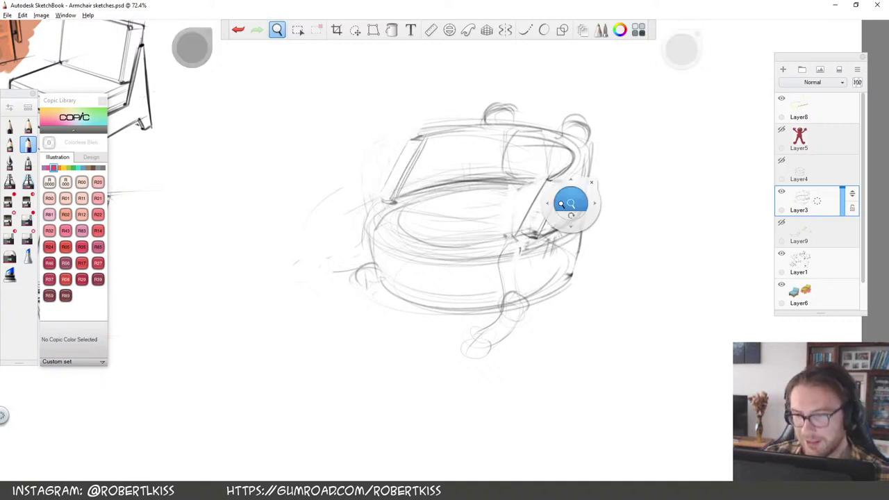
pyautogui.moveTo(563, 207); pyautogui.dragTo(574, 222)
pyautogui.press('e')
pyautogui.moveTo(484, 366)
pyautogui.mouseDown()
pyautogui.moveTo(438, 400)
pyautogui.moveTo(495, 361)
pyautogui.moveTo(490, 254)
pyautogui.moveTo(479, 273)
pyautogui.mouseUp()
pyautogui.press('e')
pyautogui.press('e')
pyautogui.press('e')
# Sketch a curved arm down the backrest's left end, finishing in a hand with spread fingers on the seat
pyautogui.moveTo(361, 128)
pyautogui.mouseDown()
pyautogui.moveTo(328, 200)
pyautogui.moveTo(341, 202)
pyautogui.moveTo(354, 134)
pyautogui.mouseUp()
pyautogui.moveTo(365, 139); pyautogui.dragTo(340, 200)
pyautogui.moveTo(322, 204); pyautogui.dragTo(359, 213)
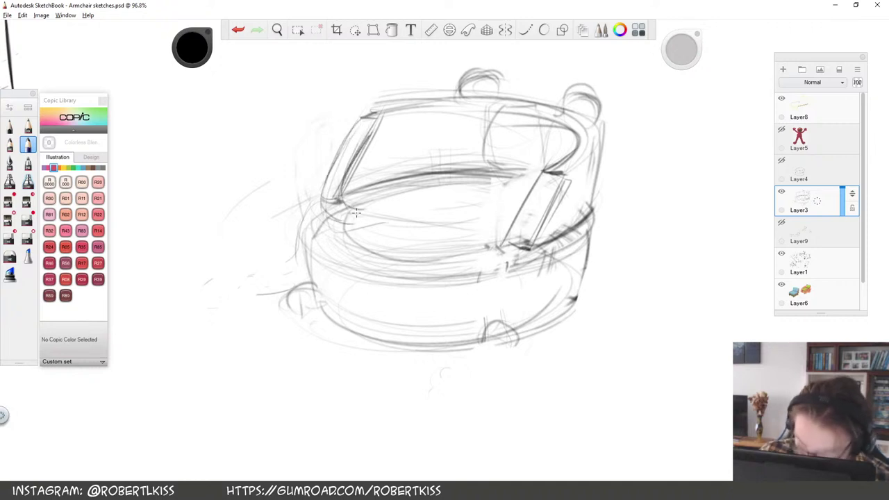
pyautogui.moveTo(372, 208); pyautogui.dragTo(397, 200)
pyautogui.moveTo(380, 205); pyautogui.dragTo(373, 224)
pyautogui.moveTo(374, 235); pyautogui.dragTo(383, 221)
pyautogui.moveTo(407, 208); pyautogui.dragTo(390, 218)
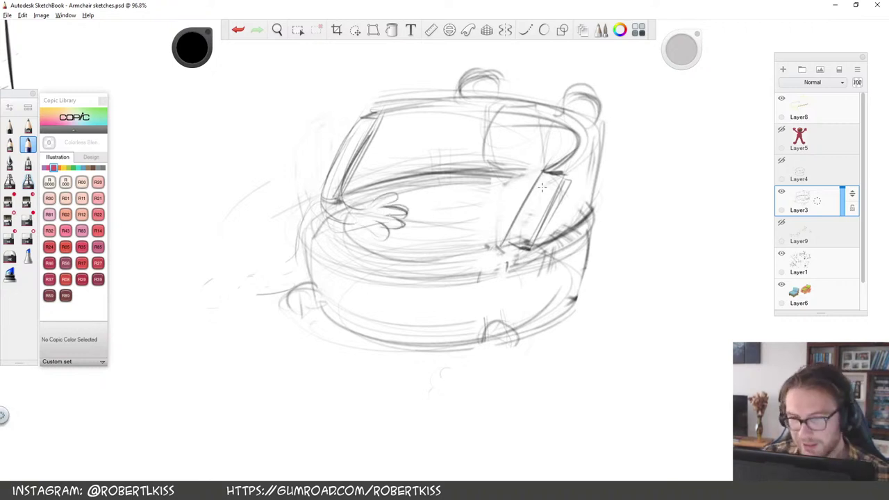
# Sketch a matching arm curving from the backrest's right end onto the seat, with its fingers meeting the left hand
pyautogui.moveTo(542, 186); pyautogui.dragTo(491, 224)
pyautogui.moveTo(493, 229); pyautogui.dragTo(451, 243)
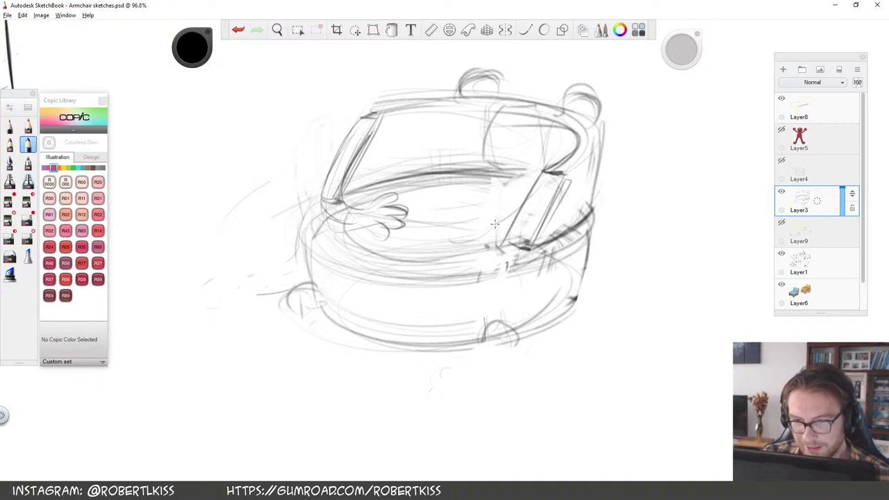
pyautogui.moveTo(489, 239); pyautogui.dragTo(547, 184)
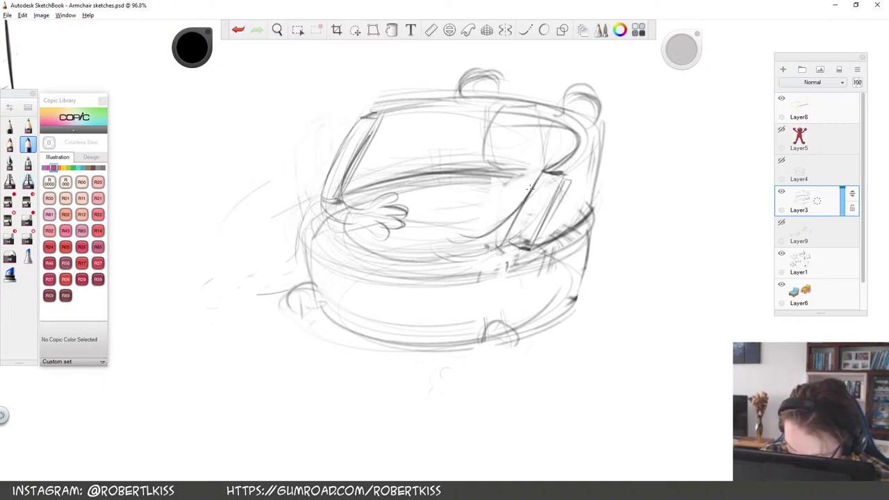
pyautogui.moveTo(417, 227); pyautogui.dragTo(440, 230)
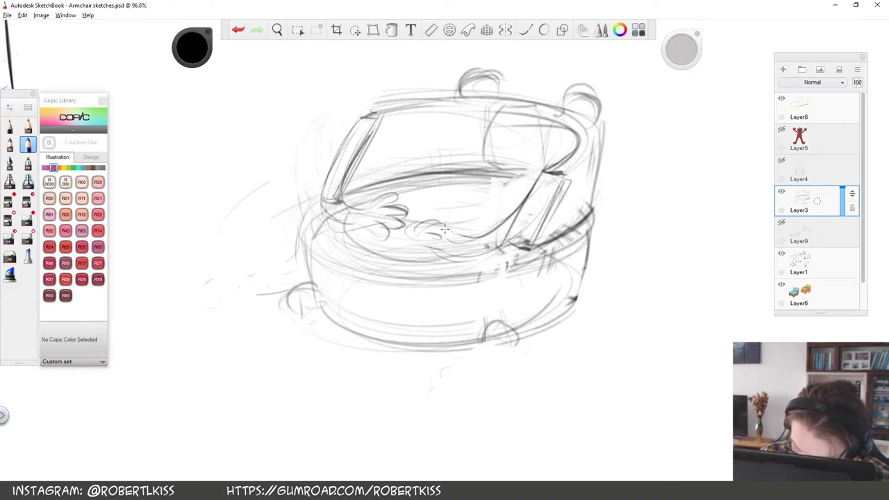
pyautogui.moveTo(451, 223); pyautogui.dragTo(405, 233)
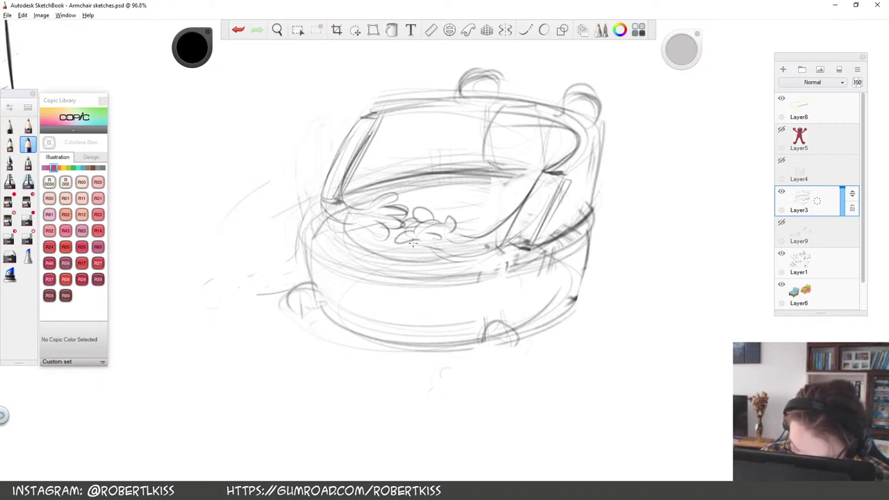
pyautogui.moveTo(405, 232)
pyautogui.mouseDown()
pyautogui.moveTo(451, 229)
pyautogui.moveTo(544, 173)
pyautogui.moveTo(527, 238)
pyautogui.mouseUp()
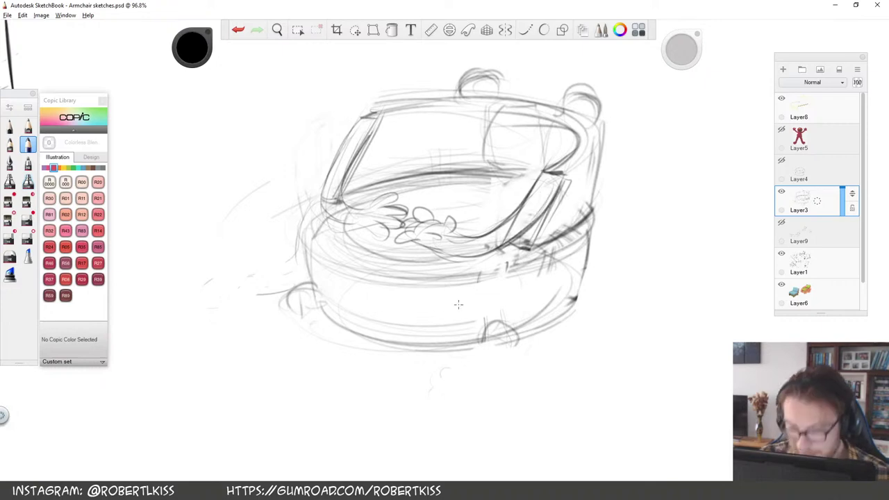
# Reinforce the rounded outlines of both arms along the backrest's slanted ends, and touch up where the hands meet
pyautogui.press('space')
pyautogui.moveTo(558, 211); pyautogui.dragTo(455, 287)
pyautogui.scroll(10, 499, 224)
pyautogui.moveTo(321, 188); pyautogui.dragTo(365, 221)
pyautogui.moveTo(331, 148)
pyautogui.mouseDown()
pyautogui.moveTo(324, 197)
pyautogui.moveTo(331, 142)
pyautogui.moveTo(358, 113)
pyautogui.mouseUp()
pyautogui.moveTo(338, 189); pyautogui.dragTo(360, 107)
pyautogui.moveTo(519, 213); pyautogui.dragTo(564, 163)
pyautogui.moveTo(555, 199)
pyautogui.mouseDown()
pyautogui.moveTo(534, 222)
pyautogui.moveTo(577, 168)
pyautogui.moveTo(576, 155)
pyautogui.mouseUp()
pyautogui.moveTo(364, 135); pyautogui.dragTo(383, 105)
pyautogui.moveTo(319, 197)
pyautogui.mouseDown()
pyautogui.moveTo(360, 216)
pyautogui.moveTo(368, 206)
pyautogui.mouseUp()
pyautogui.moveTo(338, 198); pyautogui.dragTo(379, 182)
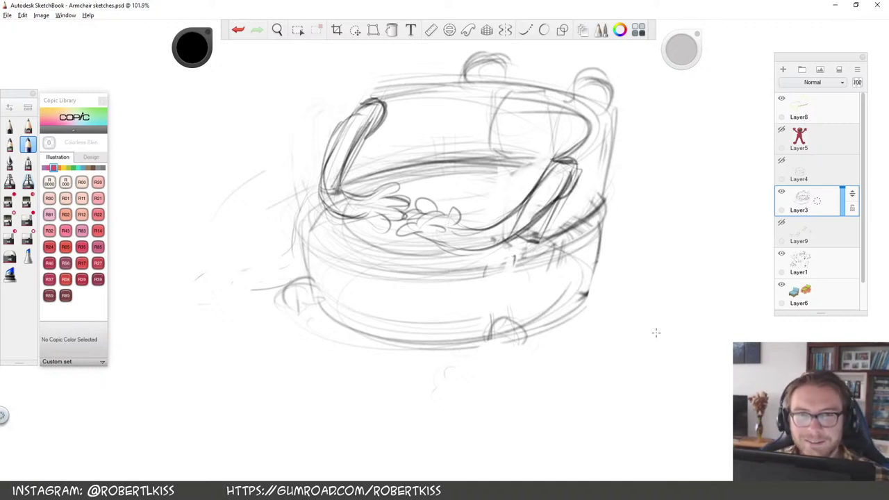
pyautogui.moveTo(411, 223)
pyautogui.mouseDown()
pyautogui.moveTo(445, 212)
pyautogui.moveTo(411, 220)
pyautogui.mouseUp()
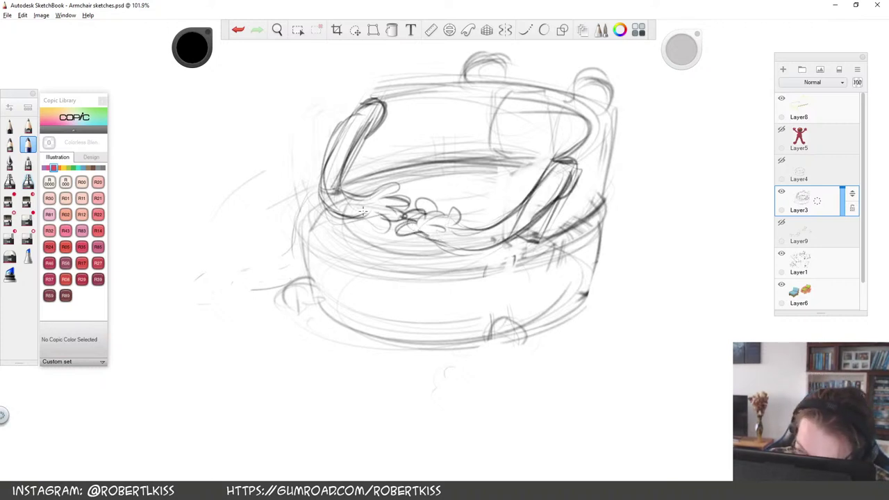
# Lower the opacity of Layer3, then show Layer4 and make it the active layer
pyautogui.moveTo(840, 208); pyautogui.dragTo(841, 228)
pyautogui.click(781, 161)
pyautogui.moveTo(424, 224); pyautogui.dragTo(384, 274)
pyautogui.click(811, 170)
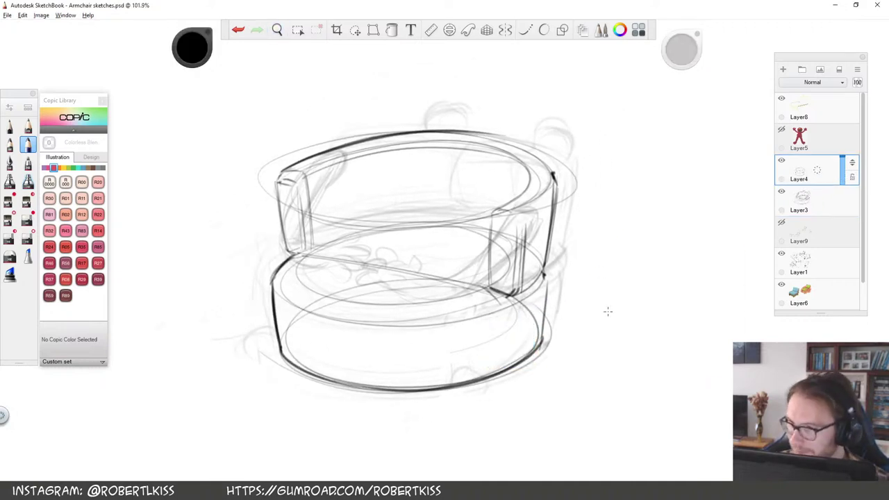
# Pencil the slanted inner edge of the backrest's left end and erase its old upright front
pyautogui.press('e')
pyautogui.click(28, 126)
pyautogui.moveTo(407, 255); pyautogui.dragTo(371, 283)
pyautogui.moveTo(268, 280); pyautogui.dragTo(320, 169)
pyautogui.hotkey('ctrl', 'z')
pyautogui.moveTo(268, 284); pyautogui.dragTo(314, 187)
pyautogui.moveTo(266, 286); pyautogui.dragTo(309, 187)
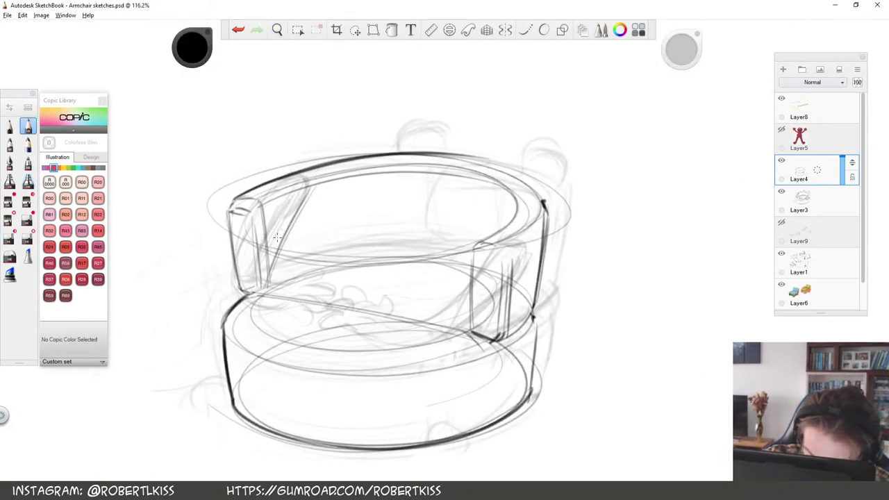
pyautogui.press('e')
pyautogui.moveTo(261, 274)
pyautogui.mouseDown()
pyautogui.moveTo(241, 201)
pyautogui.moveTo(253, 274)
pyautogui.moveTo(254, 236)
pyautogui.mouseUp()
pyautogui.press('e')
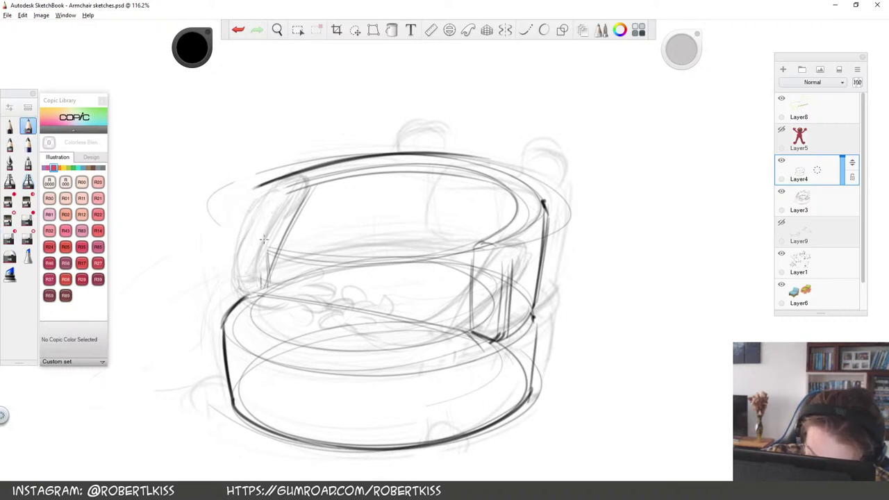
# Draw the left end's slanted outer edge and short top edge, and erase the leftover rim beyond it
pyautogui.moveTo(243, 285)
pyautogui.mouseDown()
pyautogui.moveTo(290, 182)
pyautogui.moveTo(284, 189)
pyautogui.mouseUp()
pyautogui.hotkey('ctrl', 'z')
pyautogui.moveTo(243, 287)
pyautogui.mouseDown()
pyautogui.moveTo(296, 177)
pyautogui.moveTo(258, 188)
pyautogui.moveTo(296, 173)
pyautogui.mouseUp()
pyautogui.press('e')
pyautogui.press('e')
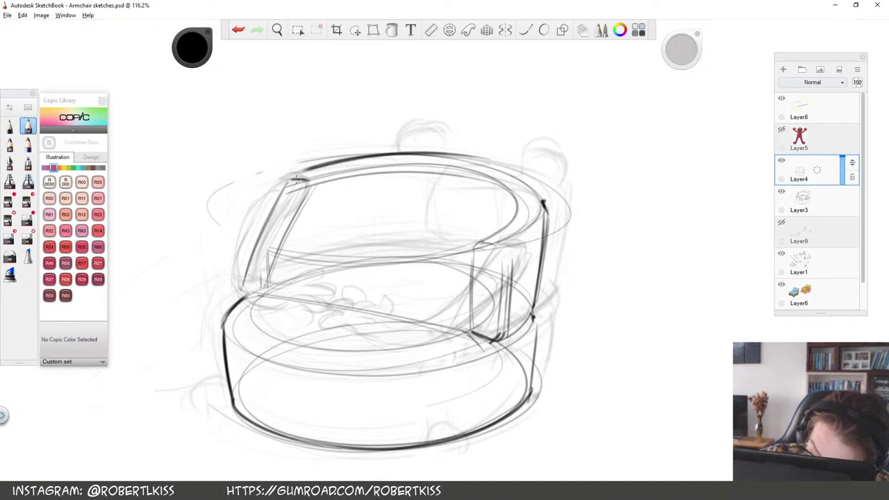
pyautogui.press('e')
pyautogui.press('e')
# Replace the upright front of the backrest's right end with slanted edges matching the rough sketch
pyautogui.moveTo(474, 247); pyautogui.dragTo(471, 334)
pyautogui.moveTo(538, 224); pyautogui.dragTo(505, 332)
pyautogui.moveTo(532, 253); pyautogui.dragTo(509, 326)
pyautogui.moveTo(516, 220); pyautogui.dragTo(532, 226)
pyautogui.press('e')
pyautogui.moveTo(475, 292); pyautogui.dragTo(488, 230)
pyautogui.moveTo(474, 319)
pyautogui.mouseDown()
pyautogui.moveTo(486, 229)
pyautogui.moveTo(511, 208)
pyautogui.moveTo(477, 253)
pyautogui.moveTo(475, 318)
pyautogui.moveTo(511, 263)
pyautogui.moveTo(501, 326)
pyautogui.moveTo(508, 227)
pyautogui.mouseUp()
pyautogui.press('e')
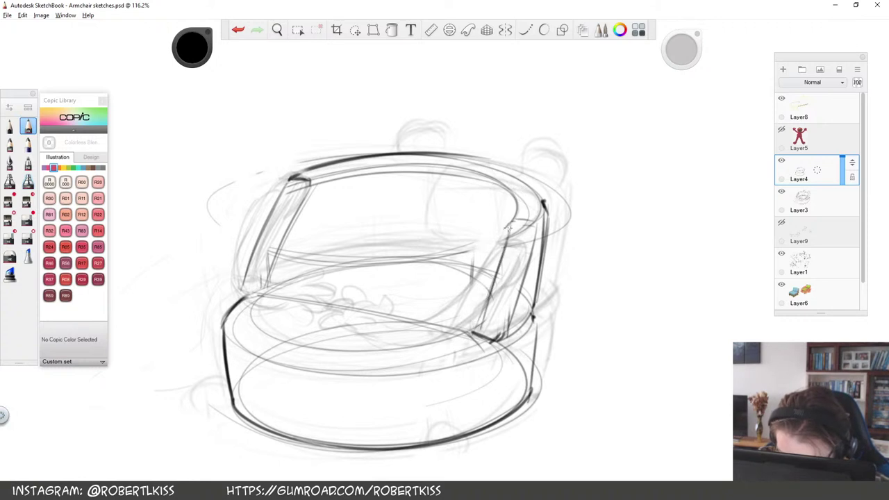
pyautogui.moveTo(479, 331); pyautogui.dragTo(500, 255)
pyautogui.moveTo(498, 336)
pyautogui.mouseDown()
pyautogui.moveTo(542, 190)
pyautogui.moveTo(528, 231)
pyautogui.mouseUp()
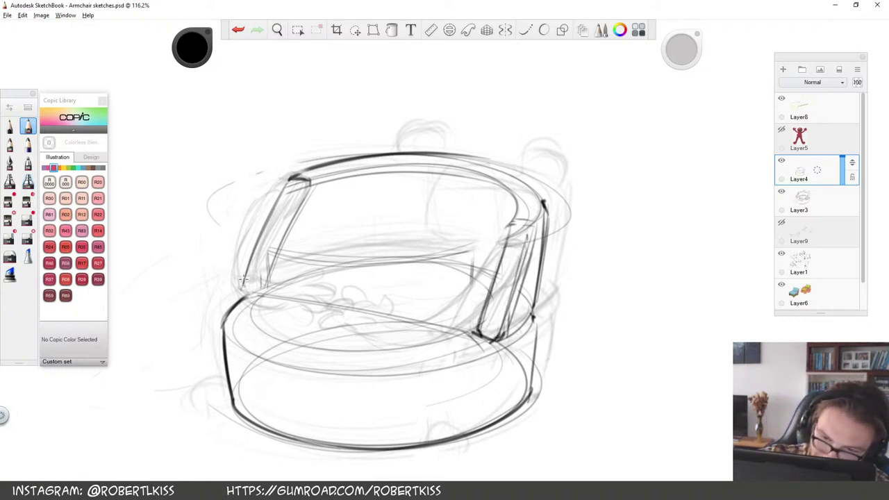
# Darken the inner and outer slanted edges of the backrest's left end
pyautogui.moveTo(259, 280)
pyautogui.mouseDown()
pyautogui.moveTo(294, 189)
pyautogui.moveTo(294, 210)
pyautogui.moveTo(258, 286)
pyautogui.moveTo(297, 183)
pyautogui.mouseUp()
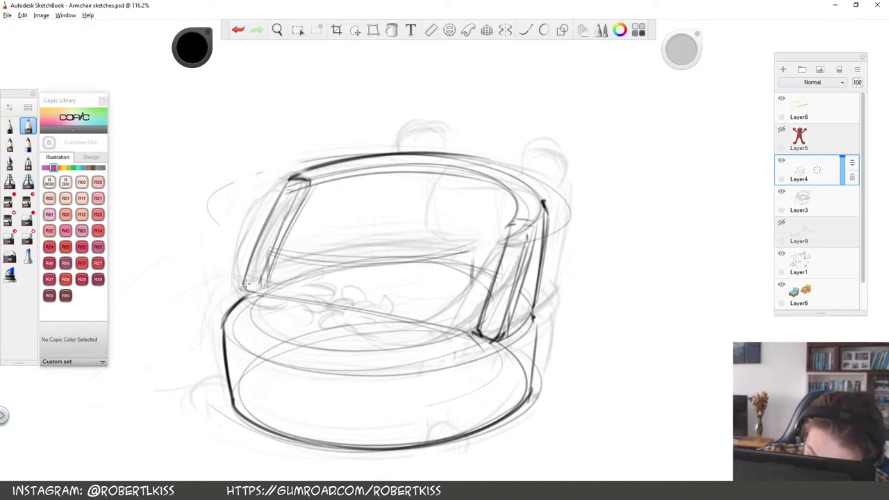
pyautogui.moveTo(244, 283); pyautogui.dragTo(283, 187)
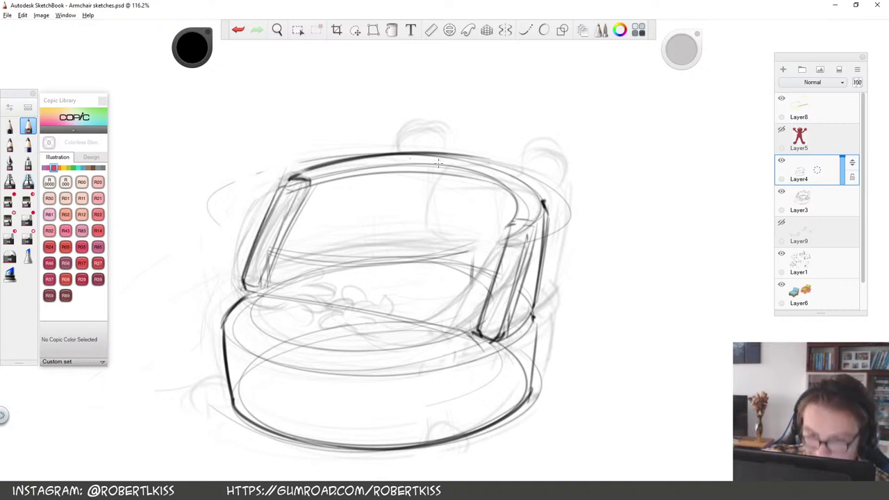
pyautogui.press('space')
pyautogui.moveTo(536, 354); pyautogui.dragTo(482, 346)
pyautogui.moveTo(221, 266); pyautogui.dragTo(252, 181)
pyautogui.moveTo(210, 285); pyautogui.dragTo(254, 179)
pyautogui.moveTo(213, 274); pyautogui.dragTo(250, 193)
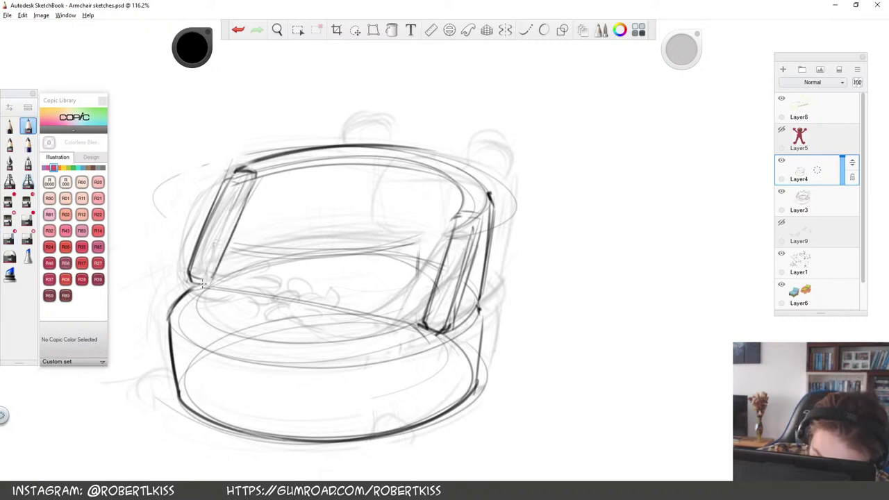
# Darken the inner, top and outer slanted edges of the backrest's right end
pyautogui.press('space')
pyautogui.moveTo(511, 341); pyautogui.dragTo(491, 334)
pyautogui.moveTo(496, 294); pyautogui.dragTo(519, 286)
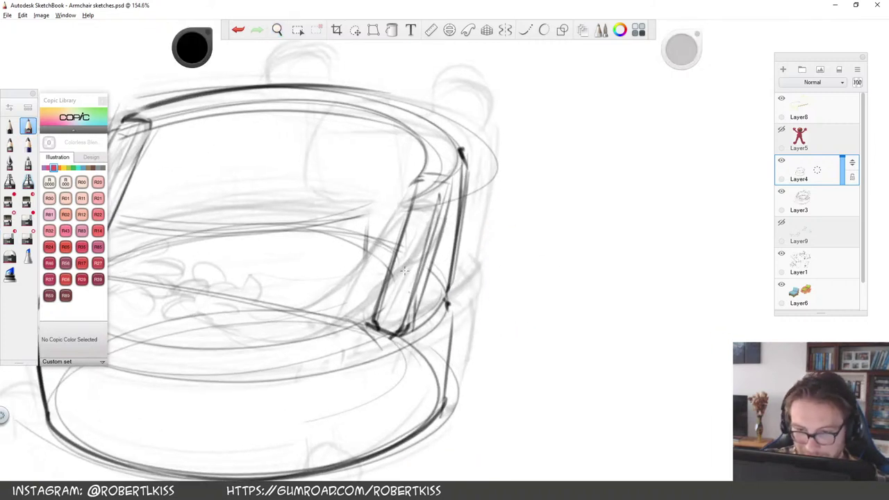
pyautogui.moveTo(375, 319)
pyautogui.mouseDown()
pyautogui.moveTo(415, 180)
pyautogui.moveTo(397, 255)
pyautogui.mouseUp()
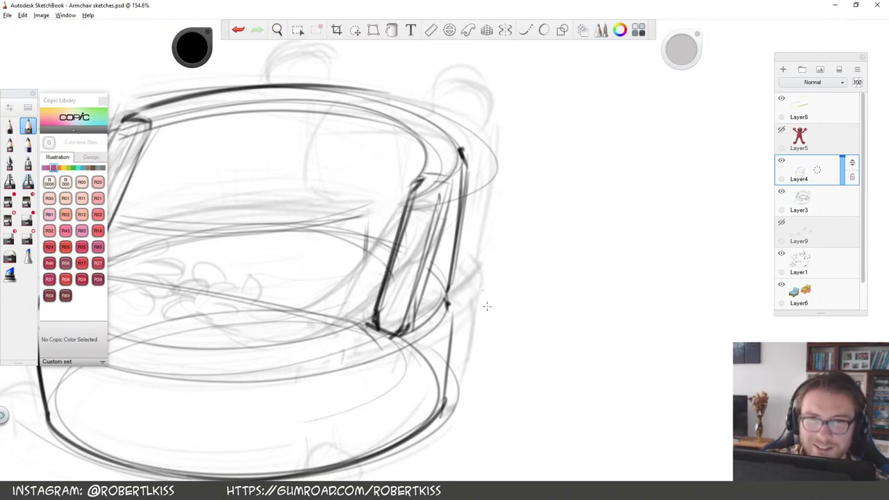
pyautogui.moveTo(419, 182); pyautogui.dragTo(448, 179)
pyautogui.moveTo(412, 324); pyautogui.dragTo(446, 184)
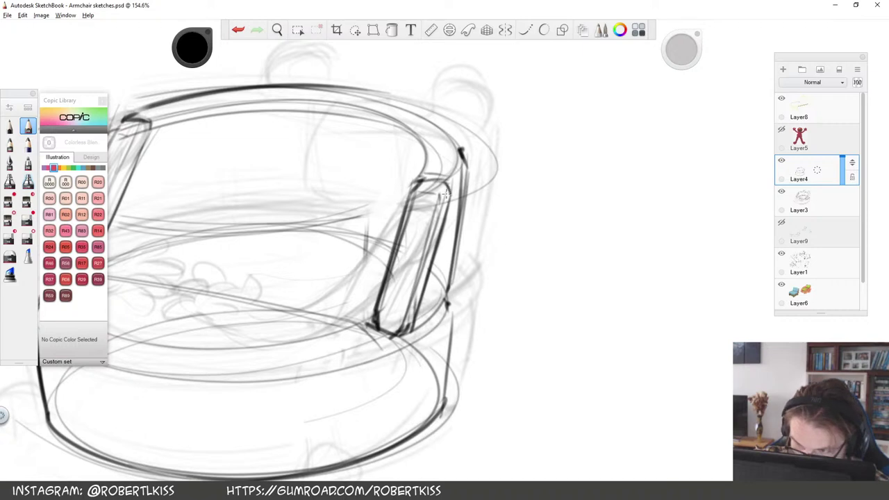
# Darken the seat's rear curve between the two ends of the backrest
pyautogui.press('space')
pyautogui.moveTo(456, 272); pyautogui.dragTo(600, 273)
pyautogui.press('space')
pyautogui.moveTo(658, 274); pyautogui.dragTo(625, 132)
pyautogui.moveTo(304, 397)
pyautogui.mouseDown()
pyautogui.moveTo(318, 363)
pyautogui.moveTo(485, 199)
pyautogui.moveTo(507, 200)
pyautogui.moveTo(397, 256)
pyautogui.mouseUp()
pyautogui.hotkey('ctrl', 'z')
pyautogui.moveTo(517, 193)
pyautogui.mouseDown()
pyautogui.moveTo(354, 309)
pyautogui.moveTo(332, 339)
pyautogui.mouseUp()
pyautogui.press('space')
pyautogui.moveTo(625, 187); pyautogui.dragTo(628, 297)
pyautogui.press('space')
pyautogui.moveTo(554, 377); pyautogui.dragTo(579, 341)
pyautogui.press('space')
pyautogui.moveTo(629, 320); pyautogui.dragTo(635, 222)
pyautogui.press('space')
pyautogui.moveTo(482, 329); pyautogui.dragTo(566, 282)
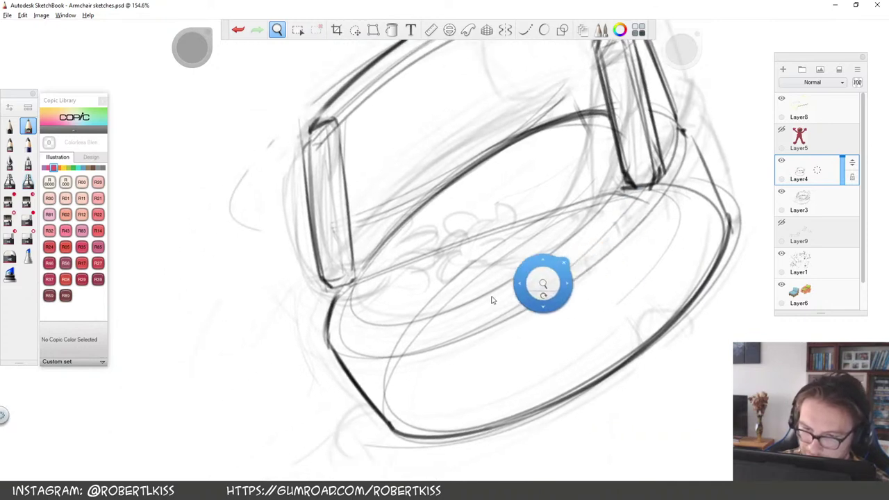
# Draw a dark half-moon on the front of the seat, with a straight back edge and a curved front edge
pyautogui.press('space')
pyautogui.moveTo(472, 297); pyautogui.dragTo(512, 284)
pyautogui.moveTo(325, 278)
pyautogui.mouseDown()
pyautogui.moveTo(358, 313)
pyautogui.moveTo(634, 161)
pyautogui.mouseUp()
pyautogui.hotkey('ctrl', 'z')
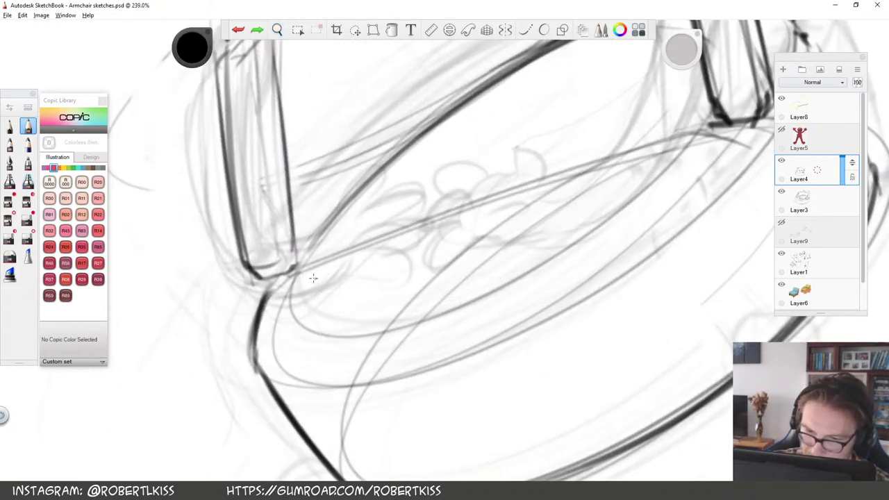
pyautogui.moveTo(313, 277); pyautogui.dragTo(614, 159)
pyautogui.moveTo(314, 278)
pyautogui.mouseDown()
pyautogui.moveTo(558, 237)
pyautogui.moveTo(617, 180)
pyautogui.mouseUp()
pyautogui.moveTo(318, 271); pyautogui.dragTo(675, 151)
pyautogui.moveTo(326, 268); pyautogui.dragTo(626, 167)
pyautogui.moveTo(309, 276); pyautogui.dragTo(632, 174)
pyautogui.hotkey('ctrl', 'z')
pyautogui.moveTo(309, 278)
pyautogui.mouseDown()
pyautogui.moveTo(590, 214)
pyautogui.moveTo(443, 300)
pyautogui.moveTo(630, 171)
pyautogui.mouseUp()
pyautogui.moveTo(587, 214); pyautogui.dragTo(630, 171)
# Sketch a rounded foot sticking out from the lower left side of the base
pyautogui.press('space')
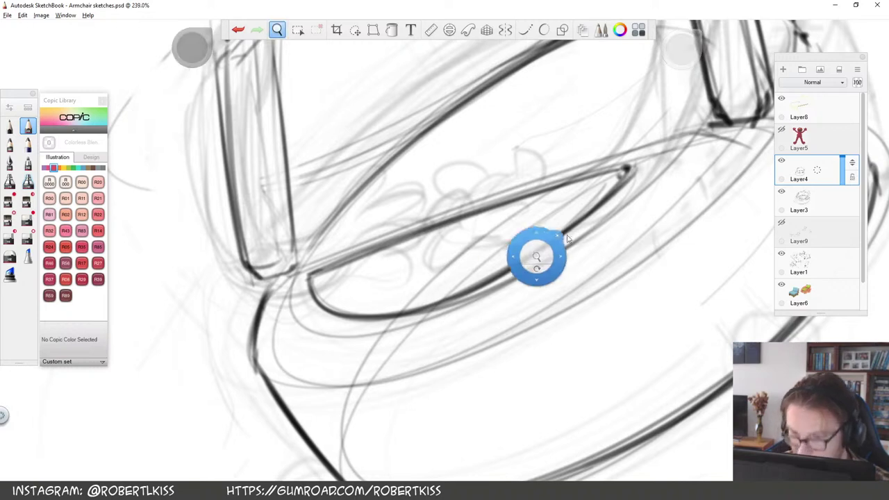
pyautogui.moveTo(509, 273); pyautogui.dragTo(397, 323)
pyautogui.moveTo(632, 213); pyautogui.dragTo(634, 315)
pyautogui.moveTo(472, 381)
pyautogui.mouseDown()
pyautogui.moveTo(475, 316)
pyautogui.moveTo(391, 275)
pyautogui.mouseUp()
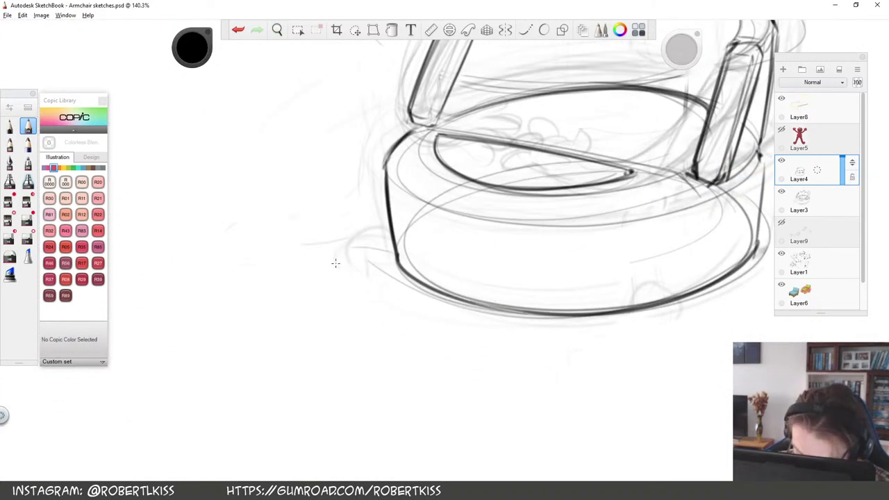
pyautogui.moveTo(629, 300)
pyautogui.mouseDown()
pyautogui.moveTo(622, 346)
pyautogui.moveTo(678, 339)
pyautogui.moveTo(684, 350)
pyautogui.mouseUp()
pyautogui.moveTo(616, 352); pyautogui.dragTo(687, 345)
pyautogui.moveTo(332, 286)
pyautogui.mouseDown()
pyautogui.moveTo(419, 274)
pyautogui.moveTo(387, 251)
pyautogui.mouseUp()
pyautogui.moveTo(721, 383)
pyautogui.mouseDown()
pyautogui.moveTo(600, 369)
pyautogui.moveTo(575, 379)
pyautogui.mouseUp()
# Sketch a domed foot with a flat bottom under the front right of the base
pyautogui.moveTo(484, 306); pyautogui.dragTo(475, 340)
pyautogui.moveTo(475, 344); pyautogui.dragTo(533, 333)
pyautogui.moveTo(483, 305)
pyautogui.mouseDown()
pyautogui.moveTo(527, 294)
pyautogui.moveTo(546, 336)
pyautogui.mouseUp()
pyautogui.moveTo(468, 344); pyautogui.dragTo(539, 343)
pyautogui.moveTo(515, 372); pyautogui.dragTo(561, 363)
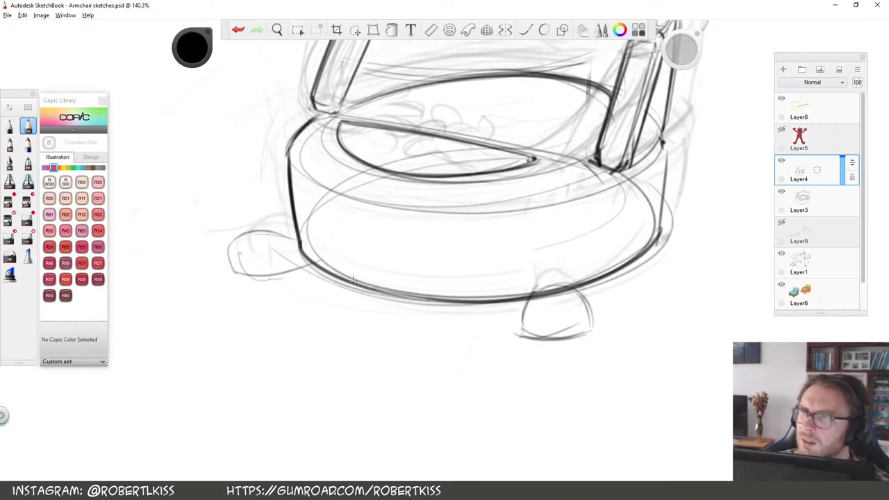
# Darken the outlines of both feet and add a short vertical split to the front right foot
pyautogui.moveTo(235, 269)
pyautogui.mouseDown()
pyautogui.moveTo(240, 248)
pyautogui.moveTo(284, 274)
pyautogui.moveTo(241, 235)
pyautogui.mouseUp()
pyautogui.moveTo(246, 266); pyautogui.dragTo(309, 259)
pyautogui.moveTo(240, 243)
pyautogui.mouseDown()
pyautogui.moveTo(298, 241)
pyautogui.moveTo(237, 271)
pyautogui.moveTo(299, 263)
pyautogui.mouseUp()
pyautogui.moveTo(598, 396); pyautogui.dragTo(483, 369)
pyautogui.moveTo(417, 272)
pyautogui.mouseDown()
pyautogui.moveTo(435, 308)
pyautogui.moveTo(472, 297)
pyautogui.mouseUp()
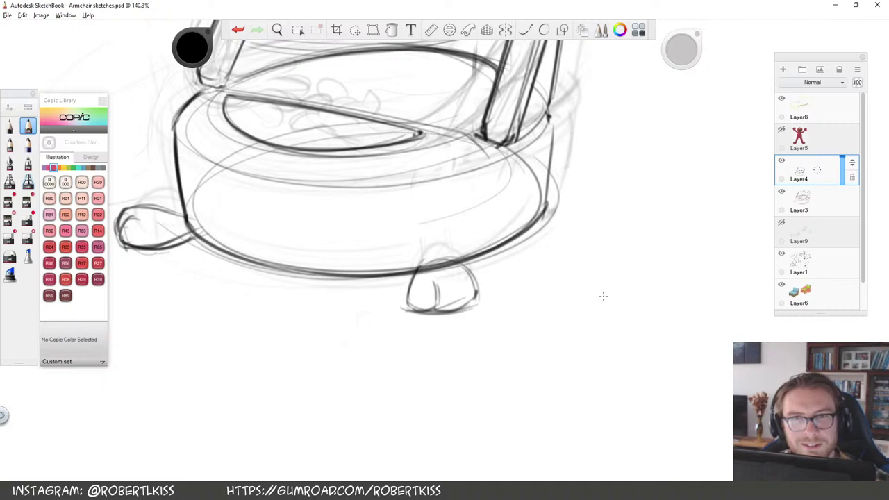
# Erase the base's edge where it crosses the front right foot and reinforce the left foot's upper outline
pyautogui.press('e')
pyautogui.moveTo(426, 272)
pyautogui.mouseDown()
pyautogui.moveTo(452, 264)
pyautogui.moveTo(438, 308)
pyautogui.moveTo(478, 291)
pyautogui.mouseUp()
pyautogui.press('b')
pyautogui.press('space')
pyautogui.moveTo(284, 323); pyautogui.dragTo(484, 383)
pyautogui.moveTo(342, 269); pyautogui.dragTo(389, 271)
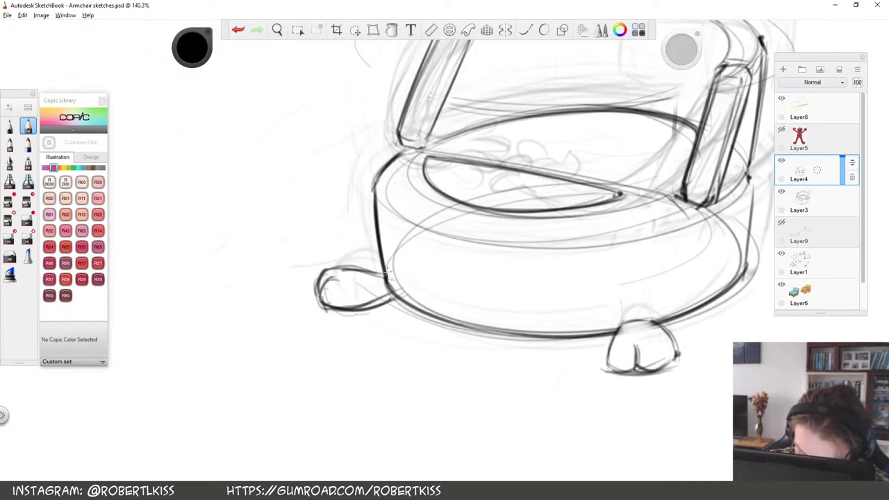
# Thicken the straight back edge of the half-moon on the seat
pyautogui.press('space')
pyautogui.moveTo(583, 247); pyautogui.dragTo(431, 322)
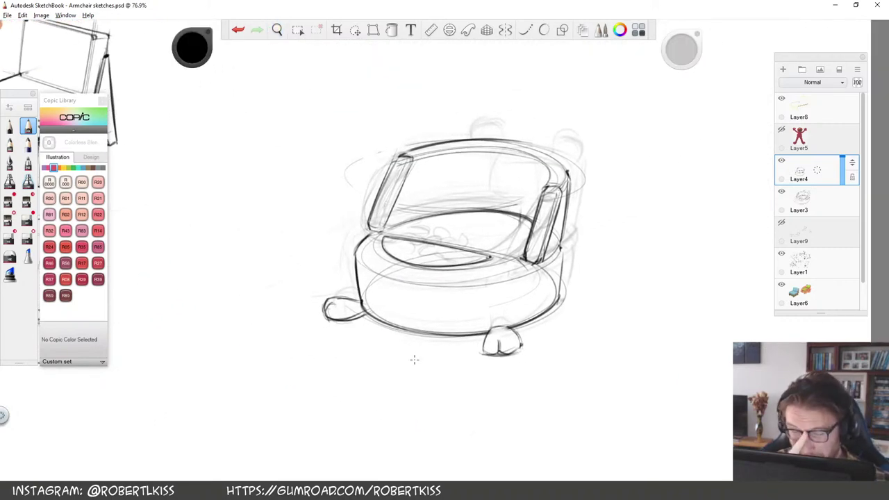
pyautogui.press('space')
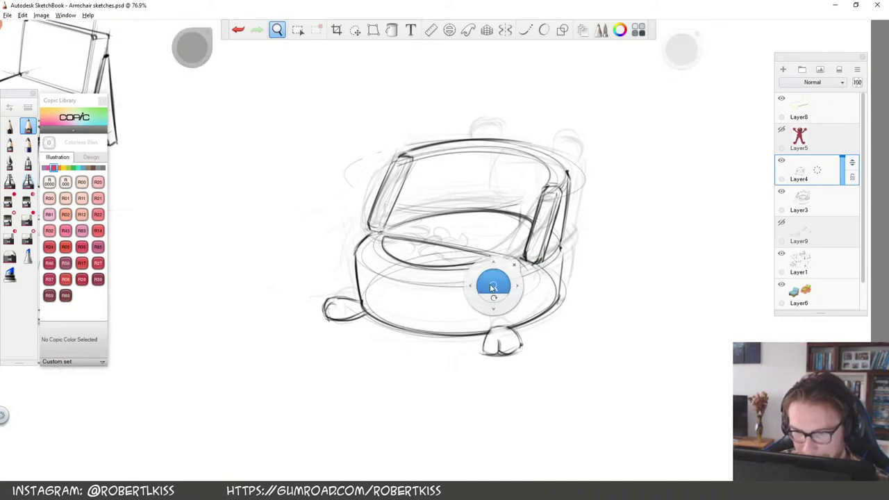
pyautogui.moveTo(627, 222)
pyautogui.mouseDown()
pyautogui.moveTo(501, 300)
pyautogui.moveTo(439, 286)
pyautogui.moveTo(531, 233)
pyautogui.mouseUp()
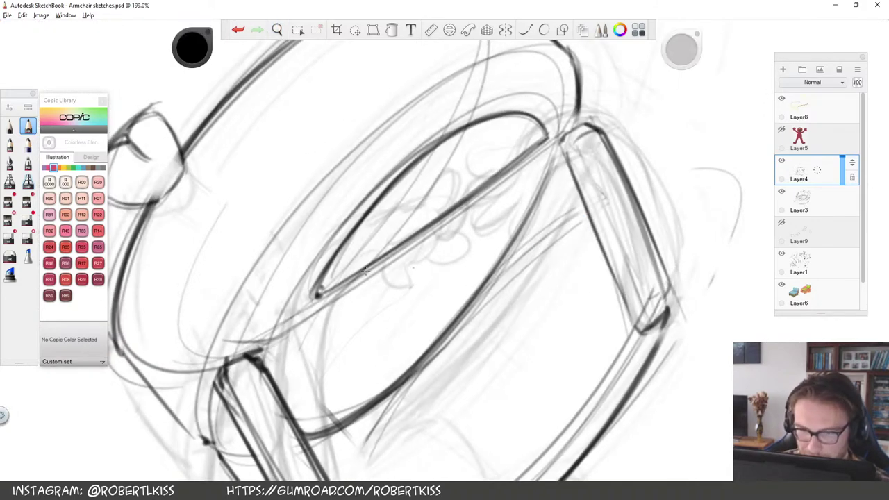
pyautogui.press('s')
pyautogui.moveTo(322, 280)
pyautogui.mouseDown()
pyautogui.moveTo(411, 173)
pyautogui.moveTo(366, 211)
pyautogui.mouseUp()
pyautogui.press('s')
pyautogui.moveTo(295, 306); pyautogui.dragTo(446, 150)
pyautogui.hotkey('ctrl', 'z')
pyautogui.moveTo(295, 307)
pyautogui.mouseDown()
pyautogui.moveTo(464, 125)
pyautogui.moveTo(368, 204)
pyautogui.moveTo(449, 136)
pyautogui.moveTo(486, 190)
pyautogui.mouseUp()
pyautogui.moveTo(321, 296); pyautogui.dragTo(461, 198)
pyautogui.press('space')
pyautogui.moveTo(550, 210); pyautogui.dragTo(633, 252)
pyautogui.moveTo(430, 208); pyautogui.dragTo(523, 118)
pyautogui.moveTo(523, 118); pyautogui.dragTo(570, 295)
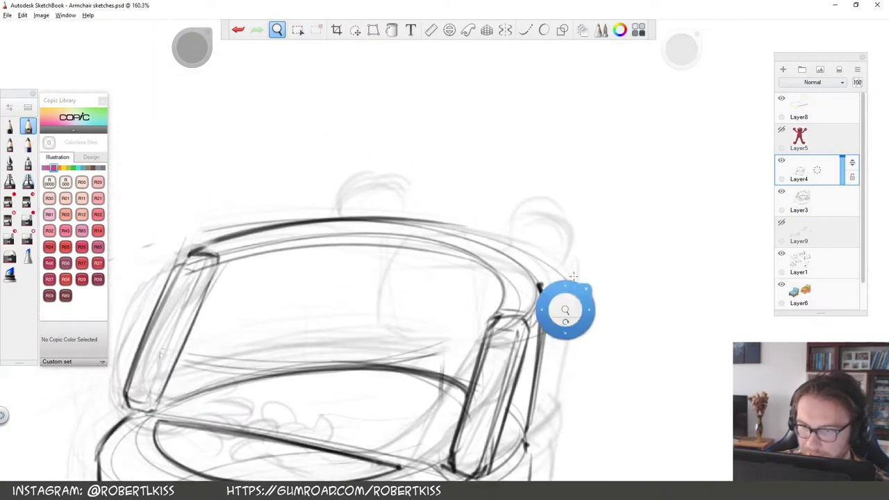
pyautogui.press('e')
pyautogui.moveTo(387, 215)
pyautogui.mouseDown()
pyautogui.moveTo(366, 218)
pyautogui.moveTo(396, 221)
pyautogui.mouseUp()
pyautogui.moveTo(552, 241); pyautogui.dragTo(486, 262)
pyautogui.press('e')
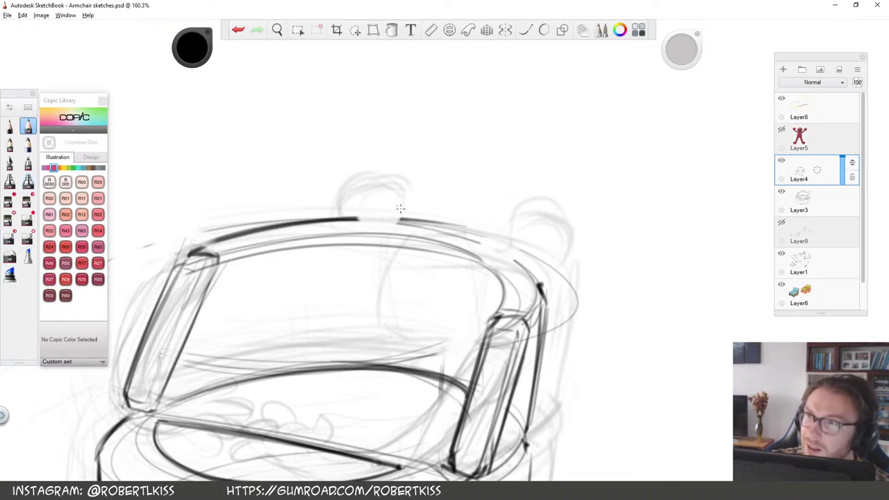
pyautogui.hotkey('ctrl', 'z')
pyautogui.hotkey('ctrl', 'z')
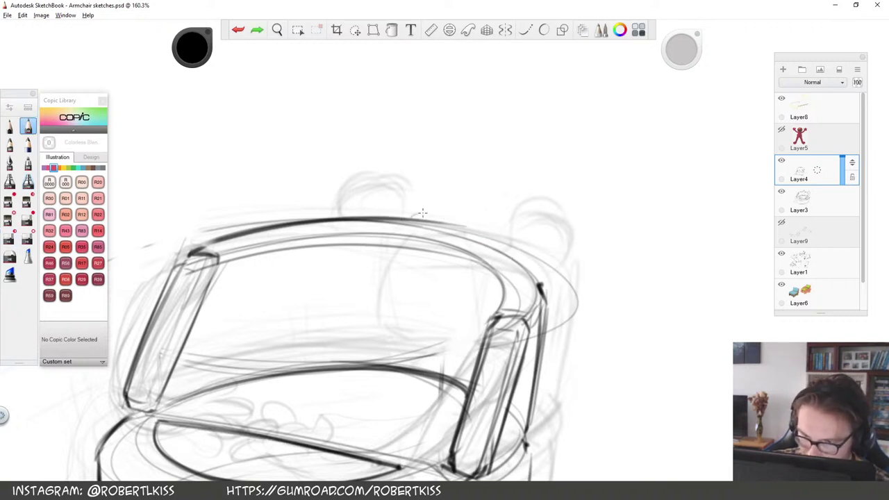
pyautogui.press('e')
pyautogui.moveTo(421, 218); pyautogui.dragTo(400, 223)
pyautogui.moveTo(494, 239)
pyautogui.mouseDown()
pyautogui.moveTo(419, 218)
pyautogui.moveTo(450, 211)
pyautogui.moveTo(424, 188)
pyautogui.moveTo(446, 226)
pyautogui.moveTo(486, 240)
pyautogui.mouseUp()
pyautogui.press('e')
pyautogui.hotkey('ctrl', 'z')
pyautogui.hotkey('ctrl', 'z')
# Clear part of the backrest's top rim and sketch two round eyeballs side by side on it
pyautogui.press('e')
pyautogui.press('e')
pyautogui.press('e')
pyautogui.press('e')
pyautogui.moveTo(467, 209)
pyautogui.mouseDown()
pyautogui.moveTo(462, 219)
pyautogui.moveTo(479, 252)
pyautogui.mouseUp()
pyautogui.moveTo(494, 201); pyautogui.dragTo(504, 239)
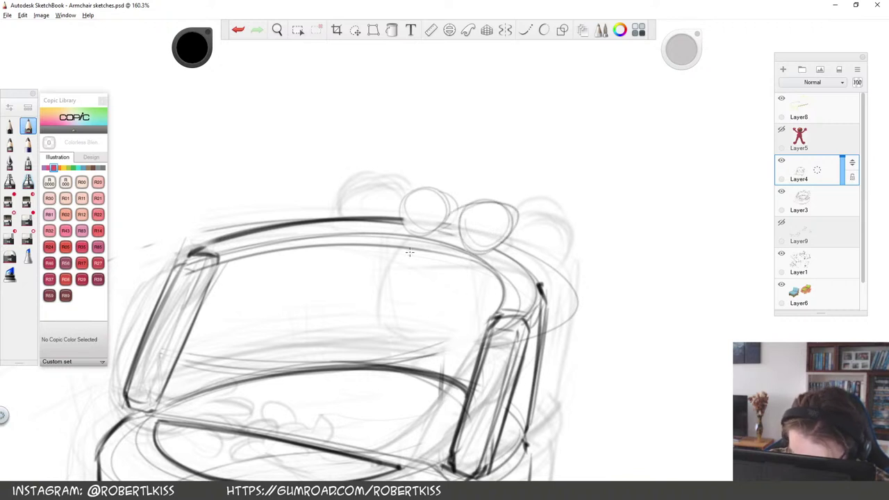
# Sketch a tall oval nose on the backrest's inner face, just below the eyes
pyautogui.moveTo(407, 248)
pyautogui.mouseDown()
pyautogui.moveTo(388, 325)
pyautogui.moveTo(469, 337)
pyautogui.moveTo(484, 274)
pyautogui.moveTo(380, 277)
pyautogui.mouseUp()
pyautogui.moveTo(410, 244); pyautogui.dragTo(440, 234)
pyautogui.moveTo(484, 254); pyautogui.dragTo(487, 252)
pyautogui.press('space')
pyautogui.moveTo(549, 266)
pyautogui.mouseDown()
pyautogui.moveTo(438, 306)
pyautogui.moveTo(385, 274)
pyautogui.mouseUp()
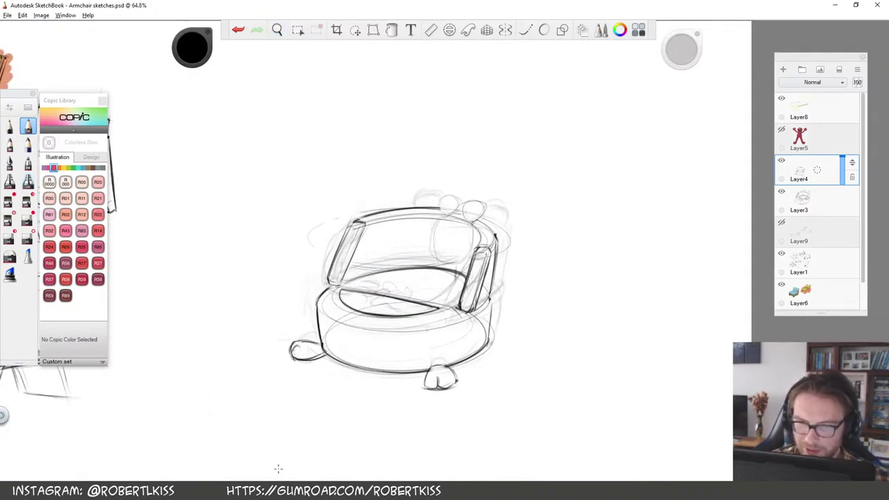
pyautogui.press('space')
pyautogui.moveTo(511, 216); pyautogui.dragTo(564, 233)
pyautogui.hotkey('ctrl', 'z')
pyautogui.press('e')
pyautogui.moveTo(312, 242)
pyautogui.mouseDown()
pyautogui.moveTo(375, 339)
pyautogui.moveTo(346, 344)
pyautogui.mouseUp()
pyautogui.press('s')
pyautogui.moveTo(328, 242)
pyautogui.mouseDown()
pyautogui.moveTo(392, 270)
pyautogui.moveTo(331, 324)
pyautogui.moveTo(333, 218)
pyautogui.mouseUp()
pyautogui.moveTo(389, 236); pyautogui.dragTo(342, 330)
pyautogui.press('space')
pyautogui.moveTo(455, 235)
pyautogui.mouseDown()
pyautogui.moveTo(427, 319)
pyautogui.moveTo(453, 281)
pyautogui.mouseUp()
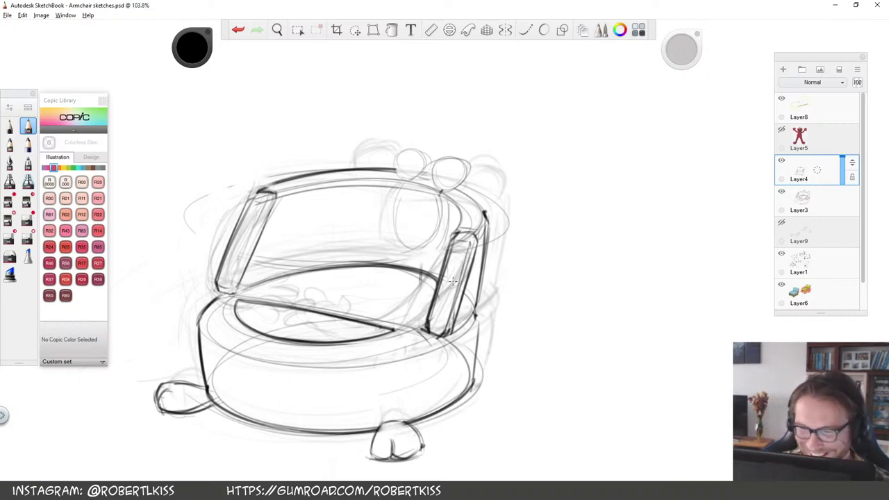
# Darken the left eyeball's round outline and erase its stray inner lines
pyautogui.press('space')
pyautogui.moveTo(484, 261); pyautogui.dragTo(501, 279)
pyautogui.moveTo(498, 223); pyautogui.dragTo(492, 182)
pyautogui.moveTo(366, 178); pyautogui.dragTo(393, 165)
pyautogui.moveTo(369, 115); pyautogui.dragTo(358, 181)
pyautogui.moveTo(368, 113)
pyautogui.mouseDown()
pyautogui.moveTo(400, 130)
pyautogui.moveTo(402, 151)
pyautogui.mouseUp()
pyautogui.moveTo(368, 117); pyautogui.dragTo(334, 162)
pyautogui.press('e')
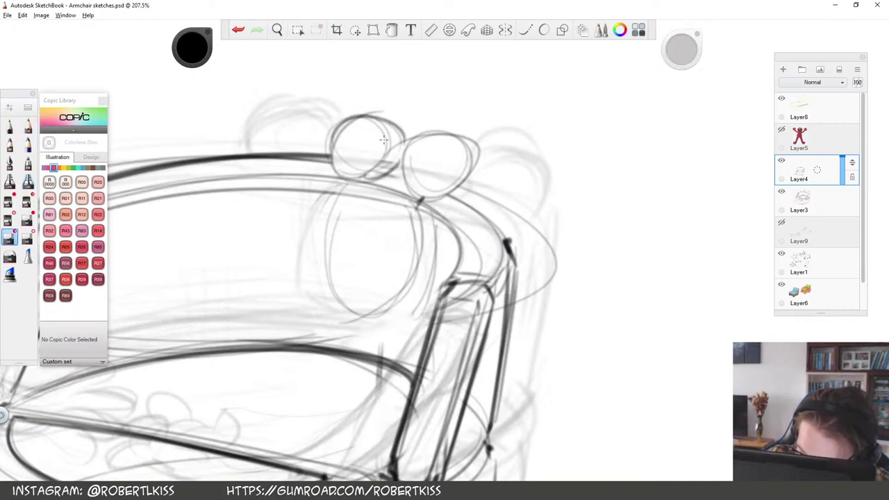
pyautogui.moveTo(380, 136); pyautogui.dragTo(350, 154)
pyautogui.press('e')
# Refine the right eyeball and give both eyes solid black pupils
pyautogui.moveTo(423, 143)
pyautogui.mouseDown()
pyautogui.moveTo(457, 145)
pyautogui.moveTo(401, 128)
pyautogui.moveTo(339, 167)
pyautogui.moveTo(352, 151)
pyautogui.mouseUp()
pyautogui.moveTo(429, 160); pyautogui.dragTo(426, 161)
pyautogui.press('space')
pyautogui.moveTo(370, 381)
pyautogui.mouseDown()
pyautogui.moveTo(382, 346)
pyautogui.moveTo(548, 223)
pyautogui.moveTo(432, 300)
pyautogui.mouseUp()
pyautogui.moveTo(579, 232); pyautogui.dragTo(526, 268)
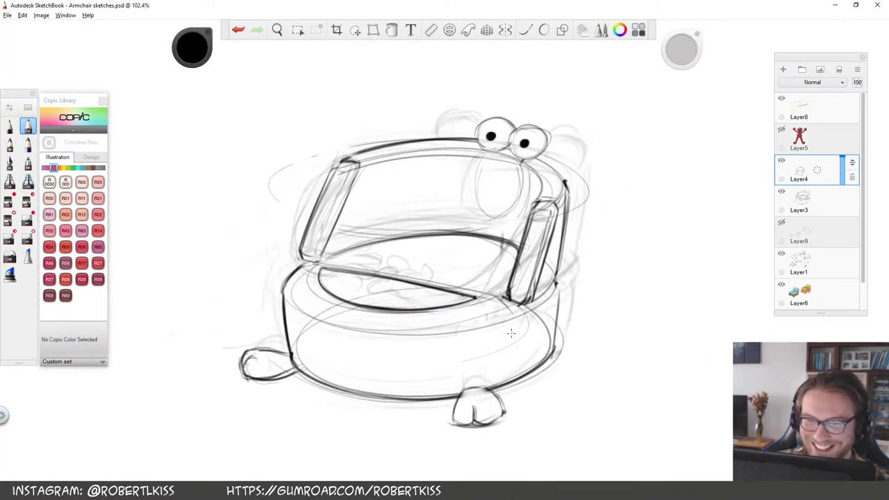
# Darken the outline of the oval nose below the eyes
pyautogui.press('space')
pyautogui.moveTo(547, 227); pyautogui.dragTo(611, 191)
pyautogui.moveTo(557, 277); pyautogui.dragTo(499, 332)
pyautogui.moveTo(396, 173)
pyautogui.mouseDown()
pyautogui.moveTo(383, 226)
pyautogui.moveTo(445, 238)
pyautogui.moveTo(451, 199)
pyautogui.mouseUp()
pyautogui.moveTo(444, 183); pyautogui.dragTo(452, 227)
pyautogui.press('space')
pyautogui.moveTo(423, 299); pyautogui.dragTo(429, 321)
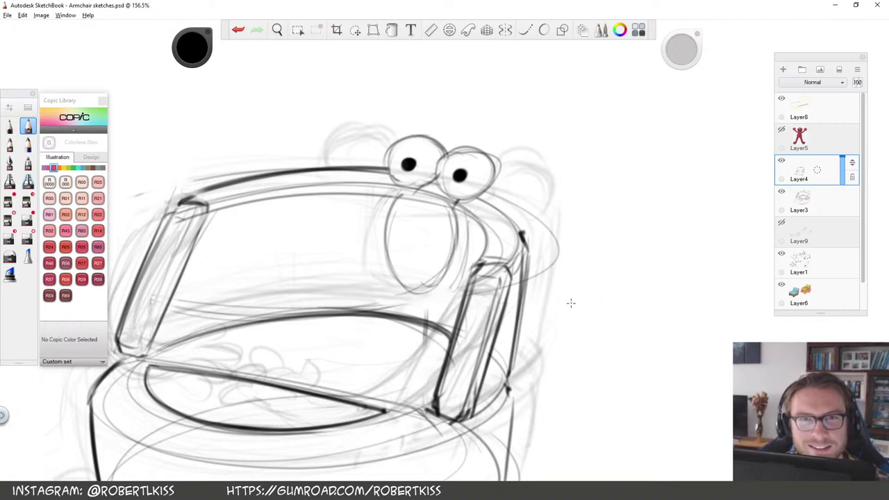
# Darken the backrest's outer rim from the right eye around to its right side
pyautogui.press('space')
pyautogui.moveTo(580, 262); pyautogui.dragTo(583, 287)
pyautogui.moveTo(521, 175); pyautogui.dragTo(514, 213)
pyautogui.moveTo(505, 160); pyautogui.dragTo(513, 218)
pyautogui.moveTo(555, 176); pyautogui.dragTo(540, 219)
pyautogui.moveTo(513, 135); pyautogui.dragTo(555, 177)
pyautogui.moveTo(508, 134)
pyautogui.mouseDown()
pyautogui.moveTo(554, 166)
pyautogui.moveTo(556, 260)
pyautogui.mouseUp()
# Darken the right side edge of the round base below the backrest
pyautogui.press('space')
pyautogui.moveTo(560, 409); pyautogui.dragTo(550, 283)
pyautogui.moveTo(534, 209); pyautogui.dragTo(530, 312)
pyautogui.press('space')
pyautogui.moveTo(534, 277)
pyautogui.mouseDown()
pyautogui.moveTo(420, 313)
pyautogui.moveTo(472, 309)
pyautogui.moveTo(515, 324)
pyautogui.mouseUp()
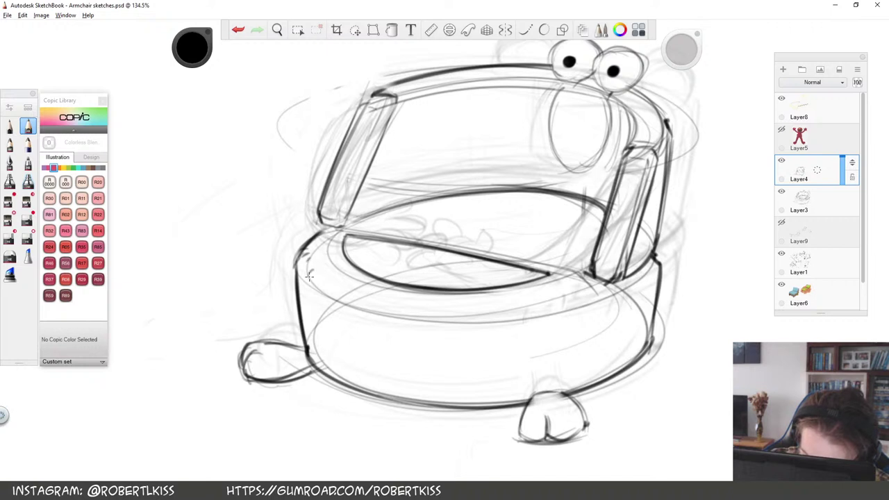
# Add small fur tufts along the base's left edge and on the left part of its front
pyautogui.press('e')
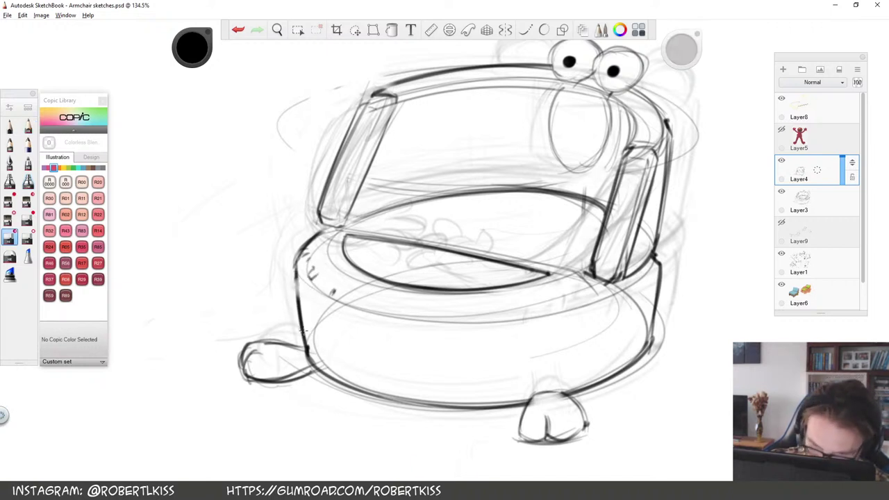
pyautogui.press('e')
pyautogui.moveTo(298, 331); pyautogui.dragTo(302, 337)
pyautogui.moveTo(295, 279); pyautogui.dragTo(299, 293)
pyautogui.moveTo(341, 349); pyautogui.dragTo(354, 357)
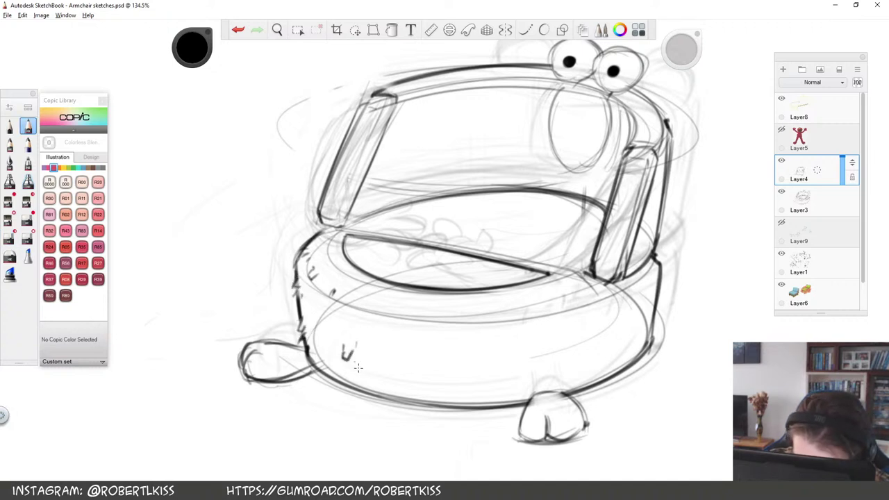
# Add short fur strokes to the base's right edge and to both feet
pyautogui.moveTo(657, 304); pyautogui.dragTo(656, 320)
pyautogui.moveTo(520, 419)
pyautogui.mouseDown()
pyautogui.moveTo(560, 410)
pyautogui.moveTo(568, 419)
pyautogui.moveTo(552, 400)
pyautogui.mouseUp()
pyautogui.moveTo(563, 408); pyautogui.dragTo(569, 412)
pyautogui.moveTo(263, 345)
pyautogui.mouseDown()
pyautogui.moveTo(282, 339)
pyautogui.moveTo(275, 345)
pyautogui.mouseUp()
pyautogui.moveTo(275, 350)
pyautogui.mouseDown()
pyautogui.moveTo(286, 355)
pyautogui.moveTo(278, 362)
pyautogui.mouseUp()
pyautogui.moveTo(272, 368); pyautogui.dragTo(299, 361)
pyautogui.moveTo(285, 361); pyautogui.dragTo(295, 351)
pyautogui.moveTo(252, 367); pyautogui.dragTo(255, 375)
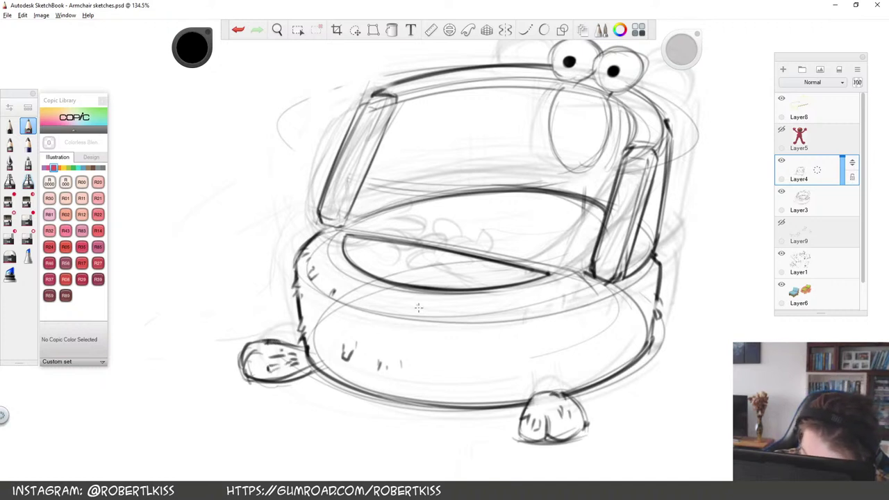
# Add small fur tufts across the middle and right part of the round base's front
pyautogui.moveTo(443, 345); pyautogui.dragTo(459, 363)
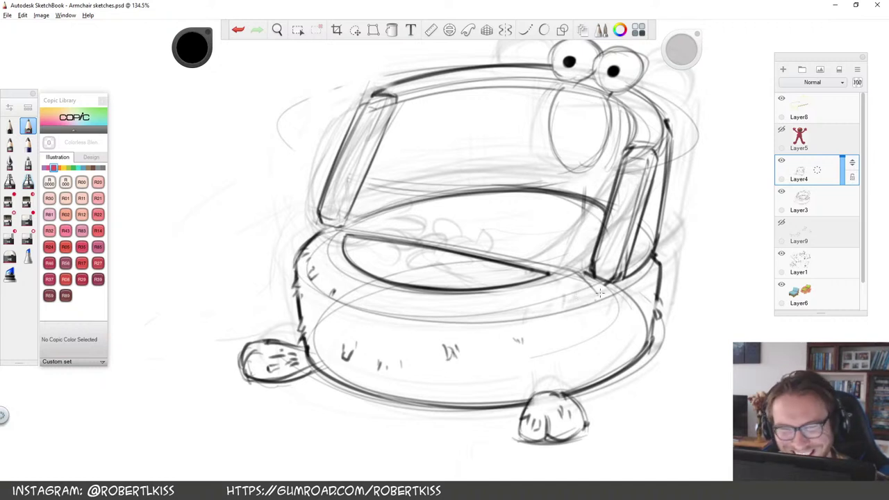
pyautogui.moveTo(665, 204); pyautogui.dragTo(600, 204)
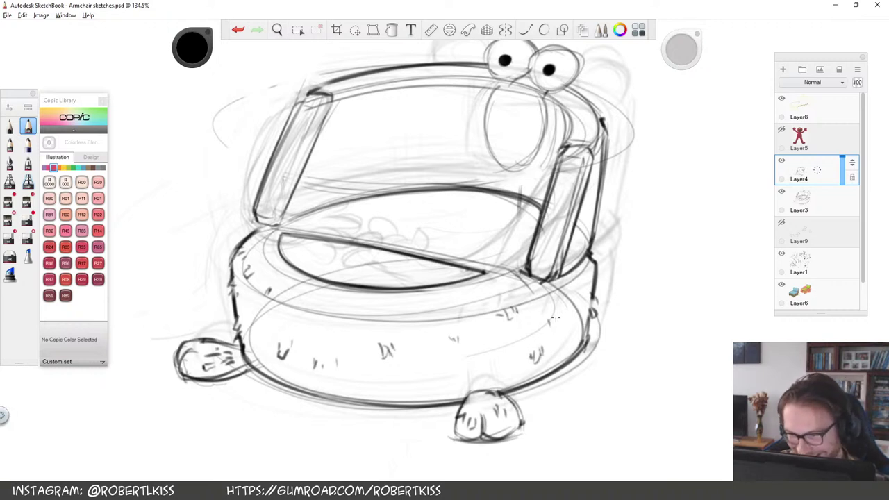
pyautogui.moveTo(554, 311); pyautogui.dragTo(563, 315)
pyautogui.moveTo(475, 370); pyautogui.dragTo(498, 403)
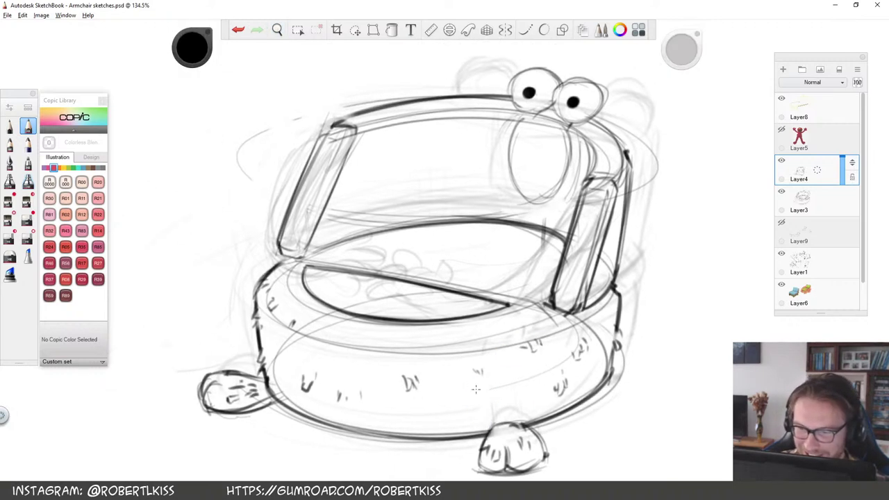
# Add short fur strokes along the base's upper rim in front of the seat
pyautogui.moveTo(418, 338); pyautogui.dragTo(414, 346)
pyautogui.moveTo(422, 338)
pyautogui.mouseDown()
pyautogui.moveTo(417, 346)
pyautogui.moveTo(427, 343)
pyautogui.mouseUp()
pyautogui.moveTo(433, 337); pyautogui.dragTo(429, 344)
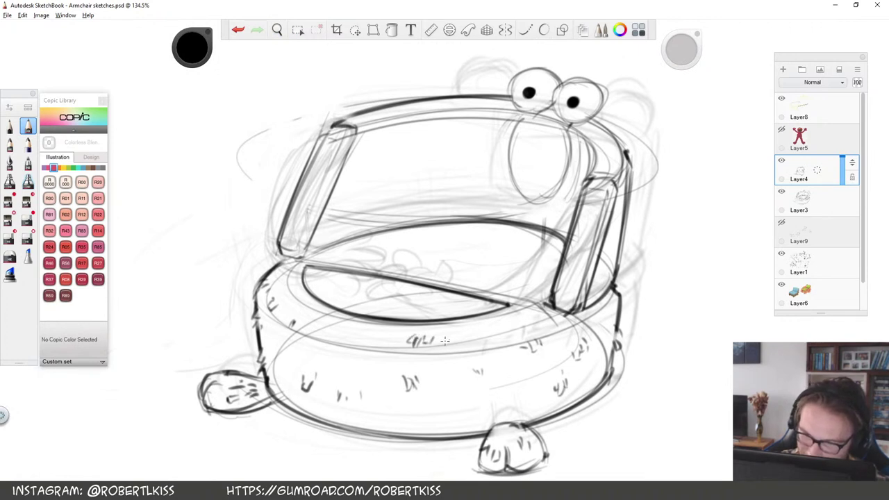
pyautogui.moveTo(489, 332)
pyautogui.mouseDown()
pyautogui.moveTo(488, 343)
pyautogui.moveTo(500, 328)
pyautogui.moveTo(566, 341)
pyautogui.mouseUp()
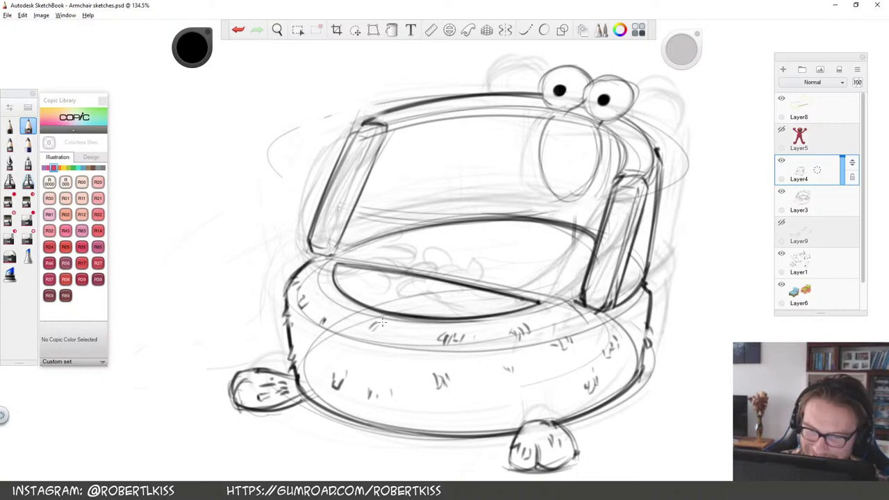
pyautogui.moveTo(326, 245); pyautogui.dragTo(368, 141)
pyautogui.moveTo(514, 258); pyautogui.dragTo(492, 310)
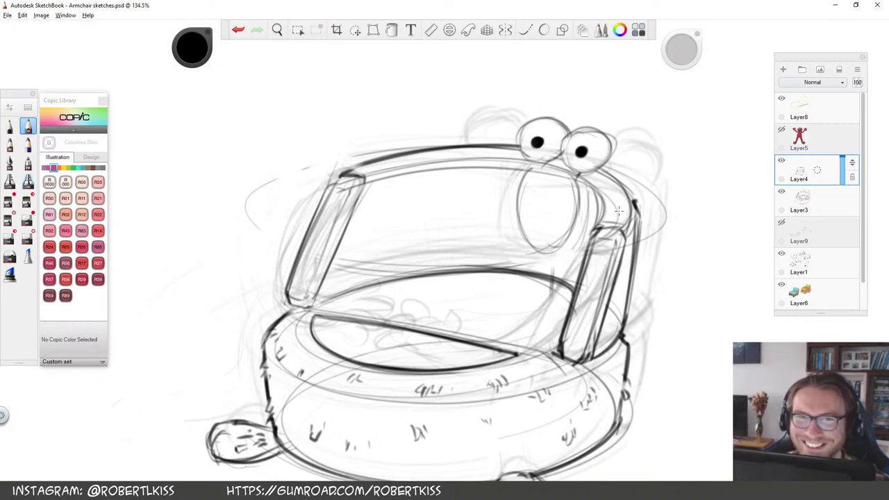
# Compare the drawing with Layer4 and Layer3 each hidden and shown again
pyautogui.scroll(-2, 559, 253)
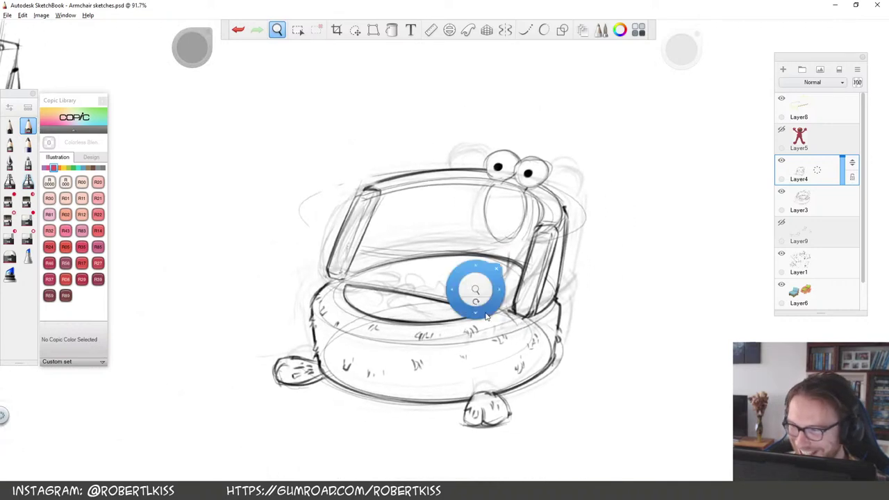
pyautogui.click(780, 162)
pyautogui.click(780, 161)
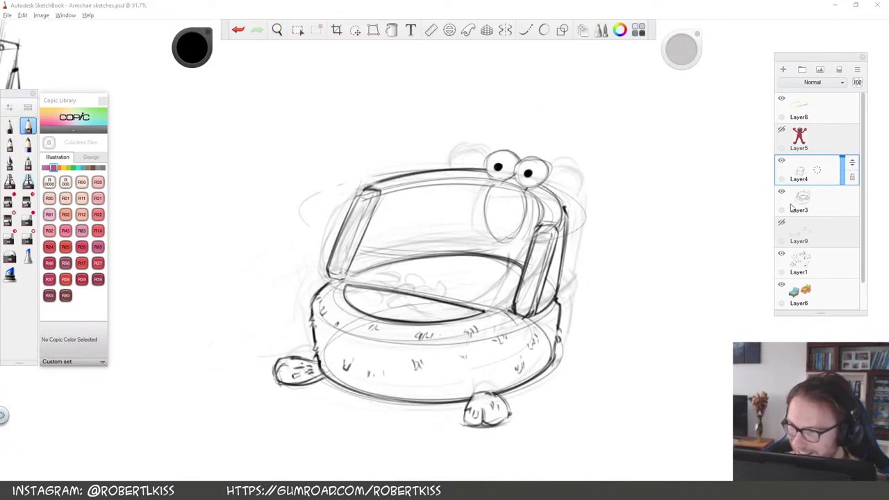
pyautogui.click(781, 193)
pyautogui.click(781, 195)
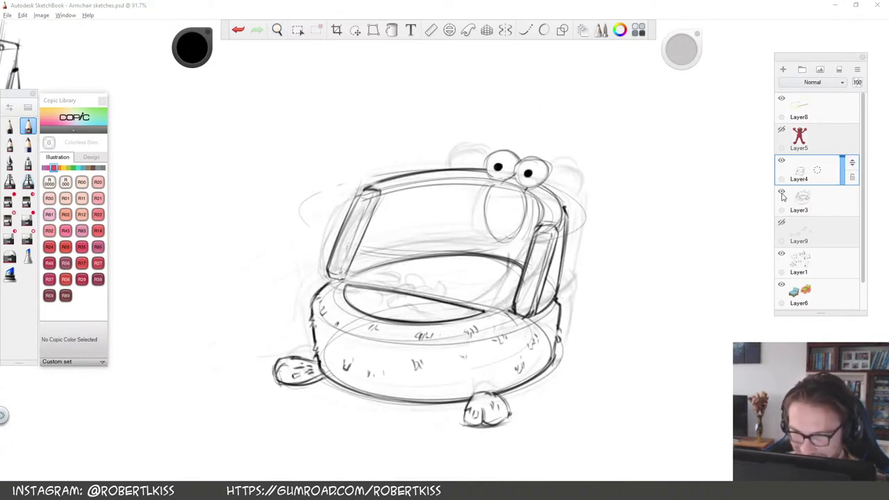
pyautogui.press('space')
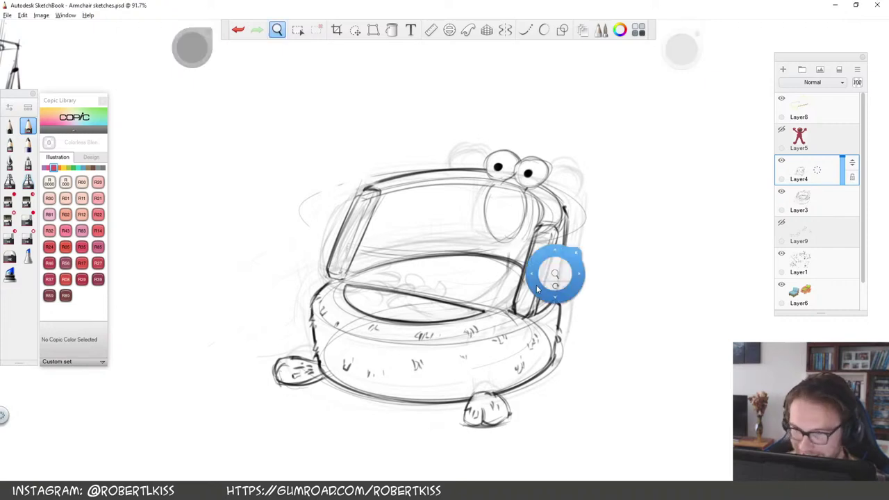
# Outline the upper and lower edges of an arm reaching from the right armrest across the seat
pyautogui.moveTo(555, 278); pyautogui.dragTo(559, 278)
pyautogui.scroll(-1, 557, 277)
pyautogui.moveTo(531, 210)
pyautogui.mouseDown()
pyautogui.moveTo(464, 281)
pyautogui.moveTo(431, 296)
pyautogui.moveTo(522, 233)
pyautogui.moveTo(536, 207)
pyautogui.mouseUp()
pyautogui.hotkey('ctrl', 'z')
pyautogui.moveTo(422, 318)
pyautogui.mouseDown()
pyautogui.moveTo(381, 316)
pyautogui.moveTo(554, 232)
pyautogui.mouseUp()
pyautogui.moveTo(493, 255)
pyautogui.mouseDown()
pyautogui.moveTo(538, 204)
pyautogui.moveTo(561, 221)
pyautogui.mouseUp()
pyautogui.moveTo(362, 311); pyautogui.dragTo(412, 320)
pyautogui.press('space')
pyautogui.moveTo(502, 265); pyautogui.dragTo(564, 262)
pyautogui.moveTo(485, 295); pyautogui.dragTo(528, 284)
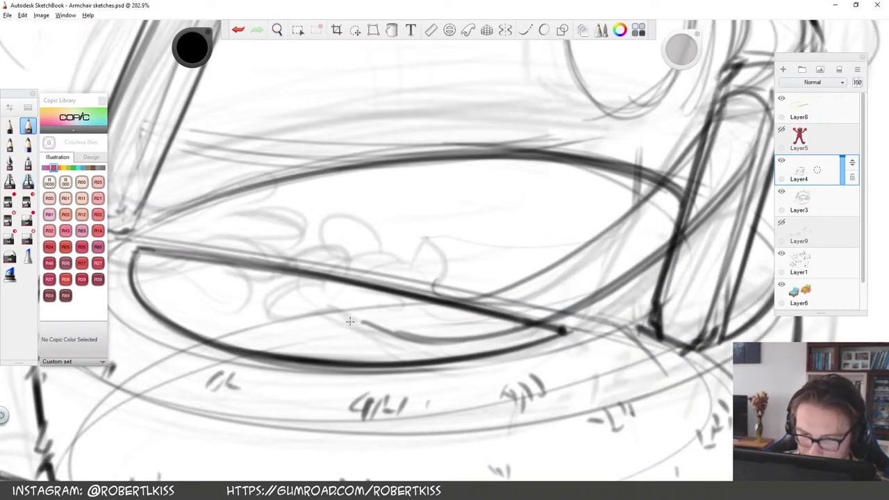
# Draw the hand at the end of the arm with rounded, splayed fingers resting over the seat
pyautogui.moveTo(353, 317)
pyautogui.mouseDown()
pyautogui.moveTo(268, 298)
pyautogui.moveTo(336, 284)
pyautogui.moveTo(286, 272)
pyautogui.moveTo(356, 258)
pyautogui.moveTo(343, 246)
pyautogui.moveTo(398, 261)
pyautogui.moveTo(427, 238)
pyautogui.moveTo(433, 285)
pyautogui.moveTo(334, 226)
pyautogui.mouseUp()
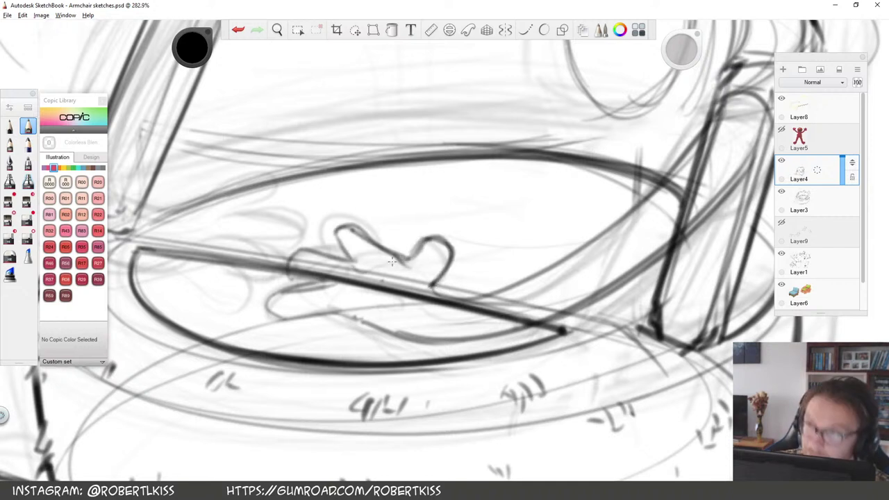
pyautogui.press('space')
pyautogui.moveTo(409, 304); pyautogui.dragTo(433, 305)
pyautogui.moveTo(381, 236)
pyautogui.mouseDown()
pyautogui.moveTo(385, 224)
pyautogui.moveTo(374, 252)
pyautogui.moveTo(380, 228)
pyautogui.moveTo(394, 240)
pyautogui.mouseUp()
pyautogui.moveTo(330, 259); pyautogui.dragTo(351, 264)
pyautogui.moveTo(316, 307); pyautogui.dragTo(329, 303)
pyautogui.moveTo(341, 302)
pyautogui.mouseDown()
pyautogui.moveTo(350, 304)
pyautogui.moveTo(329, 321)
pyautogui.mouseUp()
pyautogui.moveTo(310, 321); pyautogui.dragTo(336, 289)
# Add short fur dashes to the hand, the wrist and along the forearm
pyautogui.moveTo(373, 319); pyautogui.dragTo(399, 330)
pyautogui.moveTo(382, 298); pyautogui.dragTo(401, 304)
pyautogui.moveTo(443, 246); pyautogui.dragTo(458, 263)
pyautogui.moveTo(392, 286)
pyautogui.mouseDown()
pyautogui.moveTo(408, 277)
pyautogui.moveTo(416, 283)
pyautogui.mouseUp()
pyautogui.moveTo(445, 318); pyautogui.dragTo(489, 323)
pyautogui.moveTo(557, 296); pyautogui.dragTo(548, 302)
pyautogui.moveTo(585, 288); pyautogui.dragTo(611, 279)
pyautogui.press('space')
pyautogui.moveTo(703, 269); pyautogui.dragTo(482, 371)
# Erase the seat and armrest lines on Layer4 that cross the hand and arm
pyautogui.click(781, 162)
pyautogui.click(781, 162)
pyautogui.press('e')
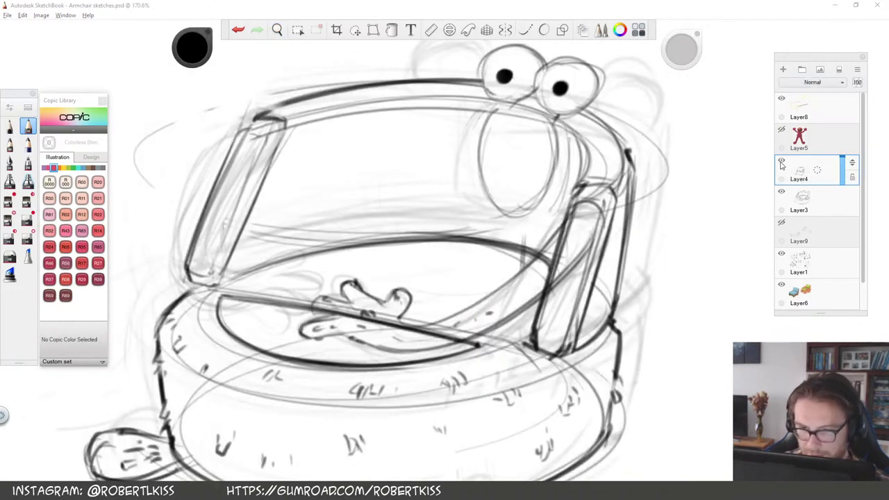
pyautogui.moveTo(370, 310)
pyautogui.mouseDown()
pyautogui.moveTo(341, 309)
pyautogui.moveTo(383, 330)
pyautogui.moveTo(512, 298)
pyautogui.moveTo(548, 260)
pyautogui.moveTo(559, 222)
pyautogui.moveTo(554, 259)
pyautogui.moveTo(571, 221)
pyautogui.mouseUp()
pyautogui.moveTo(372, 328); pyautogui.dragTo(371, 325)
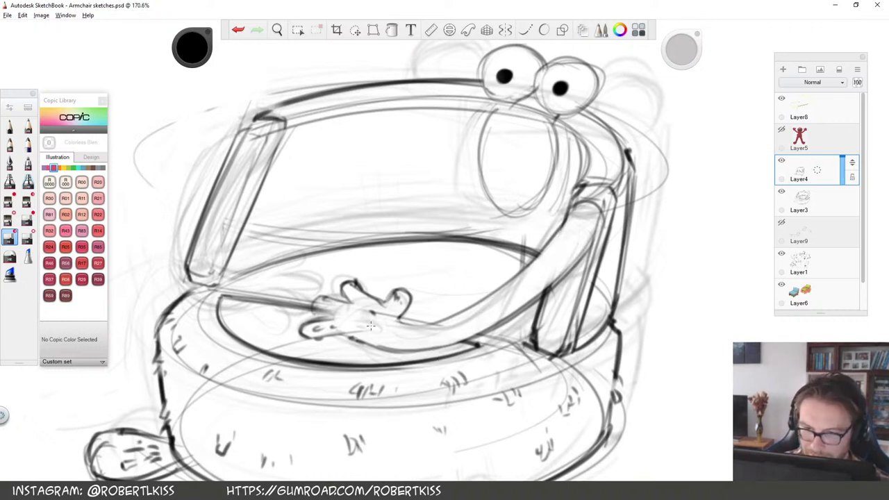
pyautogui.press('e')
# Redraw the erased finger contours and darken both edges of the forearm
pyautogui.moveTo(314, 305)
pyautogui.mouseDown()
pyautogui.moveTo(343, 315)
pyautogui.moveTo(312, 334)
pyautogui.moveTo(338, 338)
pyautogui.mouseUp()
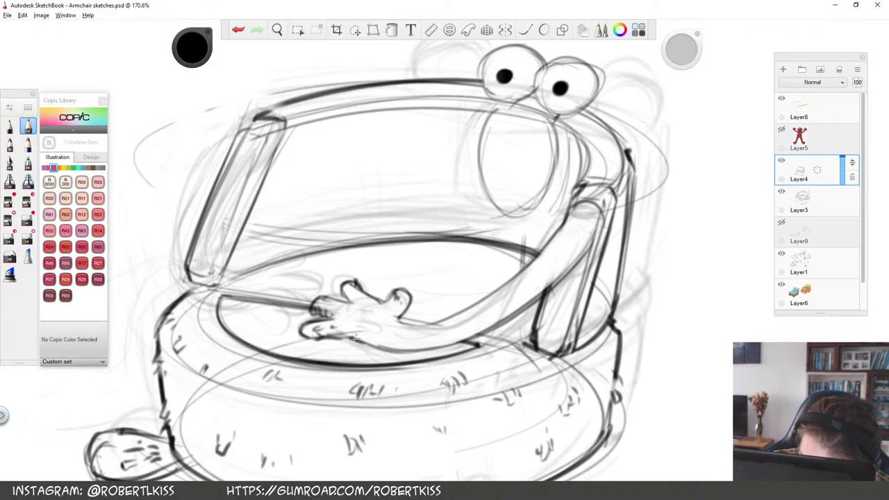
pyautogui.moveTo(461, 329); pyautogui.dragTo(456, 309)
pyautogui.moveTo(349, 318)
pyautogui.mouseDown()
pyautogui.moveTo(418, 333)
pyautogui.moveTo(518, 294)
pyautogui.mouseUp()
pyautogui.moveTo(465, 319); pyautogui.dragTo(551, 257)
pyautogui.moveTo(389, 291)
pyautogui.mouseDown()
pyautogui.moveTo(436, 305)
pyautogui.moveTo(515, 251)
pyautogui.mouseUp()
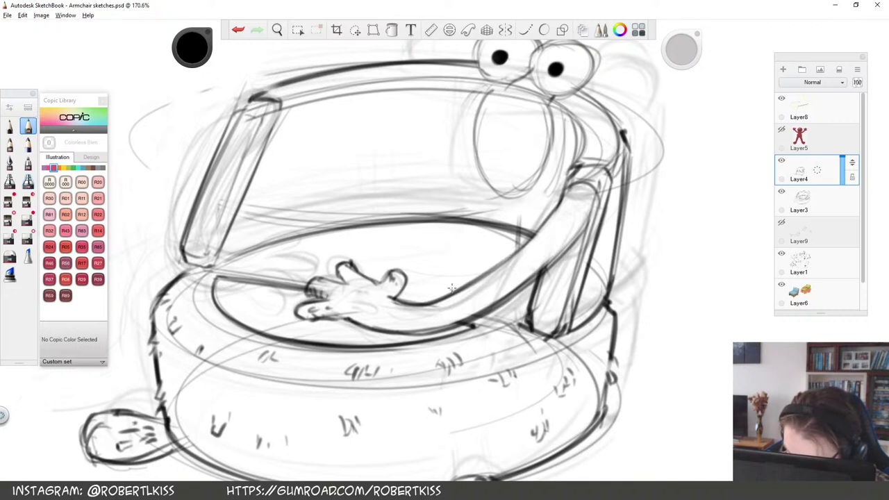
pyautogui.moveTo(450, 290); pyautogui.dragTo(562, 200)
# Rework the arm's upper edge with a furry break at the elbow and darken both edges up to the armrest
pyautogui.press('e')
pyautogui.moveTo(440, 293)
pyautogui.mouseDown()
pyautogui.moveTo(456, 312)
pyautogui.moveTo(479, 311)
pyautogui.moveTo(548, 269)
pyautogui.mouseUp()
pyautogui.press('s')
pyautogui.moveTo(410, 333); pyautogui.dragTo(511, 310)
pyautogui.moveTo(464, 326)
pyautogui.mouseDown()
pyautogui.moveTo(528, 302)
pyautogui.moveTo(570, 236)
pyautogui.mouseUp()
pyautogui.moveTo(407, 306); pyautogui.dragTo(496, 282)
pyautogui.moveTo(559, 242); pyautogui.dragTo(495, 240)
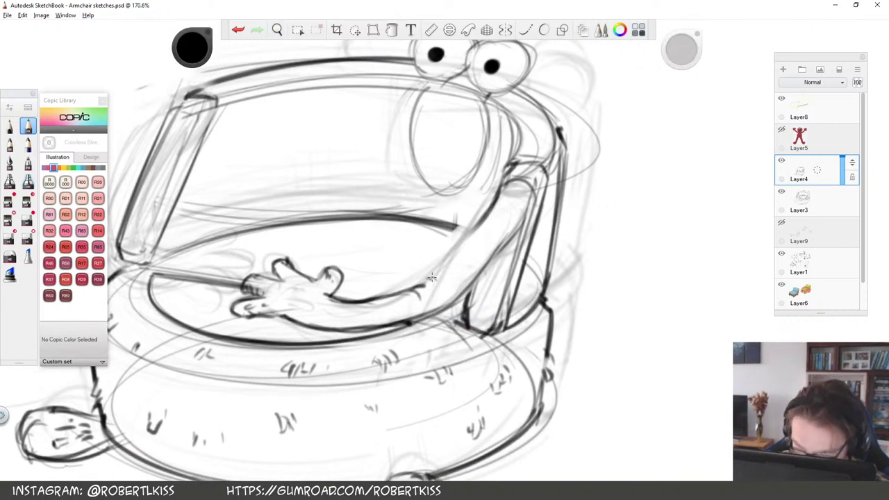
pyautogui.moveTo(422, 282); pyautogui.dragTo(503, 191)
pyautogui.press('s')
pyautogui.press('s')
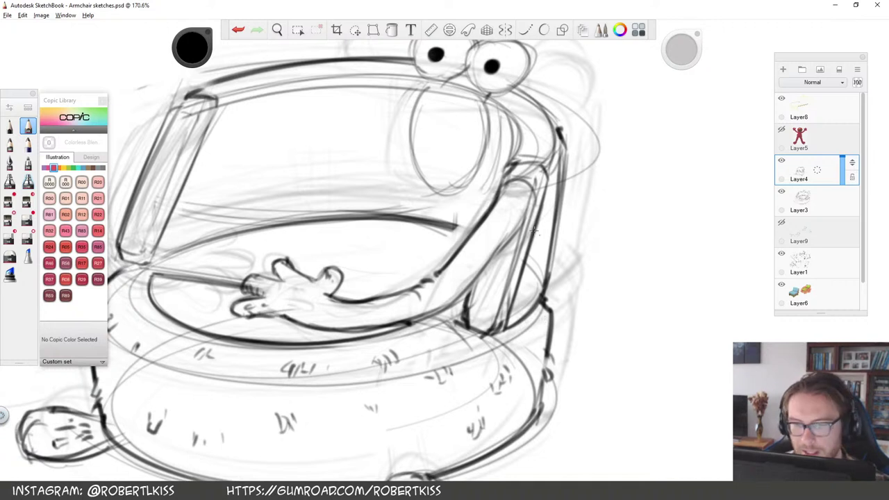
# Add short fur strokes along both edges of the upper arm and inside it
pyautogui.moveTo(452, 263); pyautogui.dragTo(478, 223)
pyautogui.moveTo(449, 272); pyautogui.dragTo(477, 225)
pyautogui.moveTo(483, 269); pyautogui.dragTo(491, 257)
pyautogui.moveTo(488, 263); pyautogui.dragTo(496, 252)
pyautogui.moveTo(464, 293); pyautogui.dragTo(473, 285)
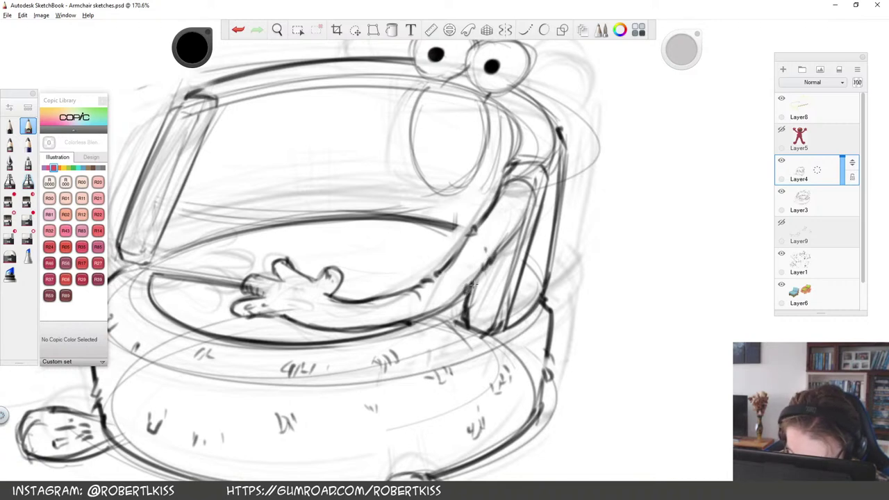
pyautogui.moveTo(510, 235)
pyautogui.mouseDown()
pyautogui.moveTo(516, 222)
pyautogui.moveTo(492, 209)
pyautogui.mouseUp()
pyautogui.moveTo(462, 254); pyautogui.dragTo(474, 254)
# Look over the other armchair sketches on the canvas, undoing the trial strokes made there
pyautogui.press('space')
pyautogui.moveTo(478, 304); pyautogui.dragTo(229, 327)
pyautogui.moveTo(62, 302)
pyautogui.mouseDown()
pyautogui.moveTo(340, 280)
pyautogui.moveTo(614, 398)
pyautogui.mouseUp()
pyautogui.moveTo(442, 319); pyautogui.dragTo(633, 321)
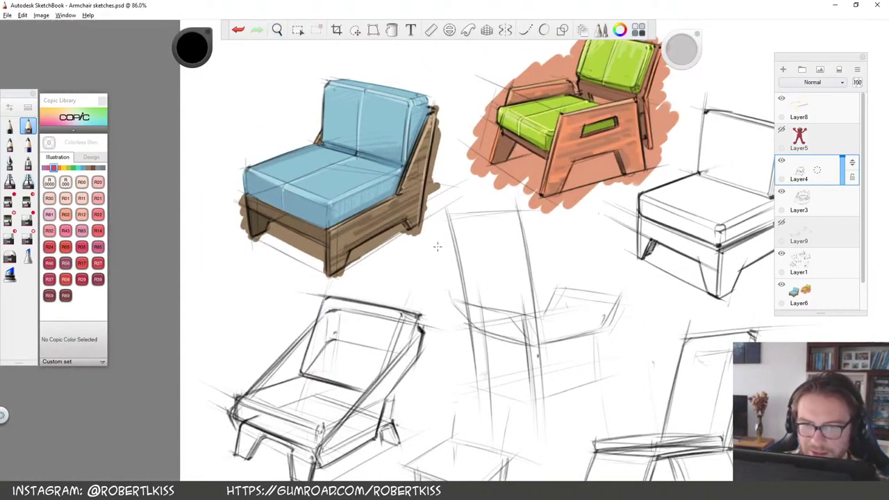
pyautogui.press('space')
pyautogui.moveTo(359, 191); pyautogui.dragTo(417, 201)
pyautogui.moveTo(422, 203); pyautogui.dragTo(408, 247)
pyautogui.moveTo(408, 171)
pyautogui.mouseDown()
pyautogui.moveTo(334, 192)
pyautogui.moveTo(351, 174)
pyautogui.moveTo(322, 157)
pyautogui.moveTo(256, 155)
pyautogui.mouseUp()
pyautogui.hotkey('ctrl', 'z')
pyautogui.hotkey('ctrl', 'z')
pyautogui.moveTo(525, 132); pyautogui.dragTo(608, 174)
pyautogui.hotkey('ctrl', 'z')
pyautogui.moveTo(682, 136); pyautogui.dragTo(687, 134)
pyautogui.hotkey('ctrl', 'z')
pyautogui.moveTo(550, 156)
pyautogui.mouseDown()
pyautogui.moveTo(550, 198)
pyautogui.moveTo(608, 190)
pyautogui.moveTo(534, 180)
pyautogui.mouseUp()
pyautogui.hotkey('ctrl', 'z')
pyautogui.press('space')
pyautogui.moveTo(585, 218); pyautogui.dragTo(487, 248)
pyautogui.moveTo(590, 278); pyautogui.dragTo(454, 264)
pyautogui.moveTo(535, 260); pyautogui.dragTo(361, 243)
pyautogui.moveTo(178, 124); pyautogui.dragTo(243, 130)
pyautogui.hotkey('ctrl', 'z')
# Add short fur strokes to the back of the hand and along the forearm's lower side
pyautogui.press('space')
pyautogui.moveTo(586, 316); pyautogui.dragTo(369, 309)
pyautogui.moveTo(513, 276); pyautogui.dragTo(569, 261)
pyautogui.moveTo(528, 258); pyautogui.dragTo(528, 286)
pyautogui.press('space')
pyautogui.moveTo(380, 270); pyautogui.dragTo(410, 264)
pyautogui.moveTo(314, 260); pyautogui.dragTo(327, 261)
pyautogui.moveTo(318, 265); pyautogui.dragTo(326, 265)
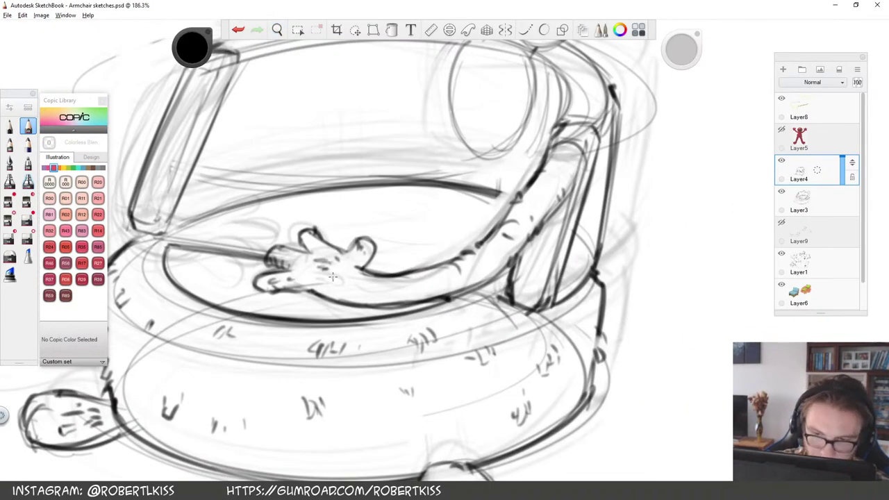
pyautogui.moveTo(373, 298); pyautogui.dragTo(416, 294)
pyautogui.moveTo(422, 294); pyautogui.dragTo(433, 292)
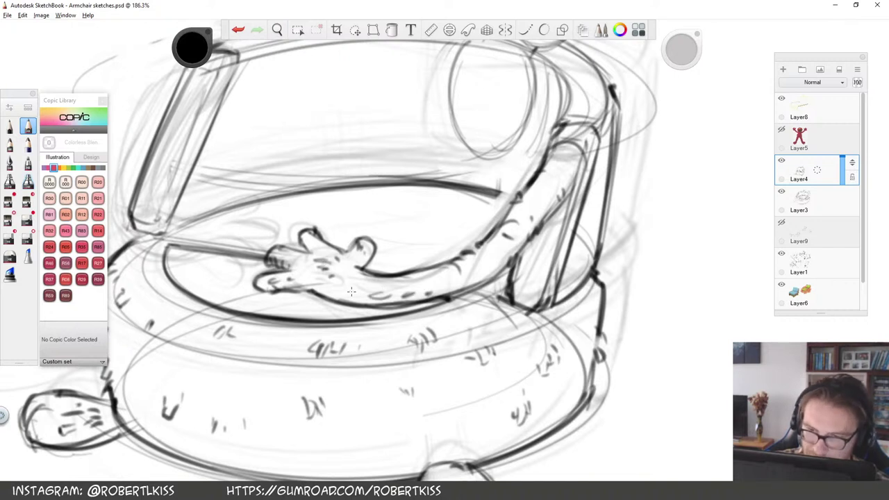
# Break the arm's lower outline at the elbow and redraw it with fur strokes
pyautogui.press('e')
pyautogui.moveTo(682, 51); pyautogui.dragTo(675, 55)
pyautogui.moveTo(454, 289)
pyautogui.mouseDown()
pyautogui.moveTo(447, 294)
pyautogui.moveTo(459, 291)
pyautogui.mouseUp()
pyautogui.press('b')
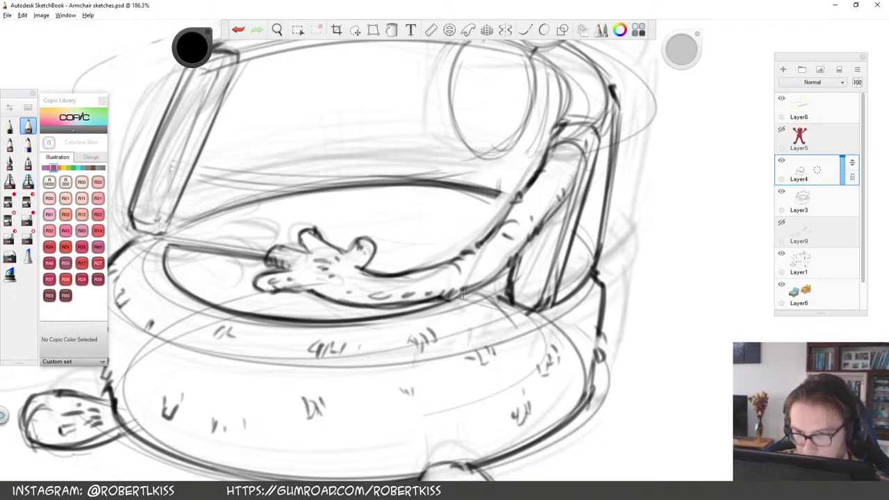
# Break the arm's upper outline near the shoulder and add fur tufts there
pyautogui.press('e')
pyautogui.moveTo(537, 174); pyautogui.dragTo(545, 166)
pyautogui.moveTo(507, 197); pyautogui.dragTo(513, 199)
pyautogui.press('b')
pyautogui.moveTo(552, 155); pyautogui.dragTo(529, 177)
pyautogui.moveTo(547, 172); pyautogui.dragTo(538, 178)
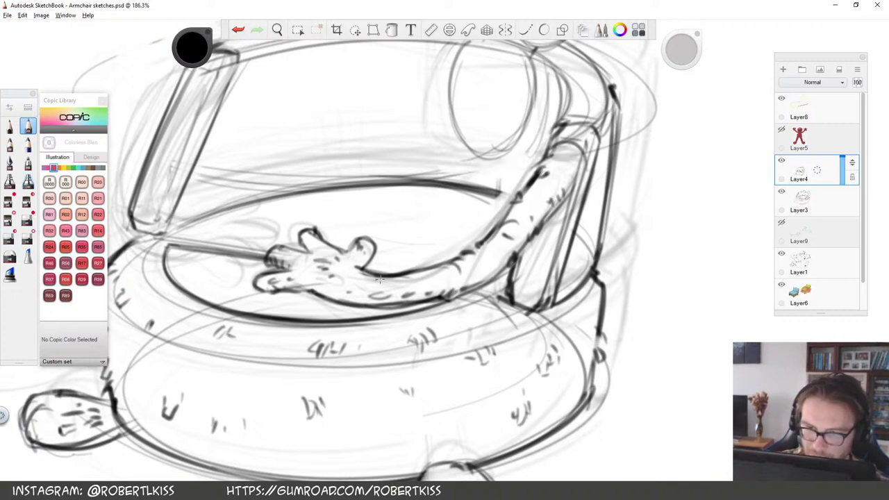
# Roughen the forearm's upper outline near the wrist with fur and add strokes inside the arm and hand
pyautogui.press('e')
pyautogui.moveTo(408, 272)
pyautogui.mouseDown()
pyautogui.moveTo(398, 276)
pyautogui.moveTo(420, 275)
pyautogui.moveTo(402, 277)
pyautogui.mouseUp()
pyautogui.press('b')
pyautogui.moveTo(402, 270); pyautogui.dragTo(420, 274)
pyautogui.moveTo(486, 264); pyautogui.dragTo(501, 256)
pyautogui.moveTo(533, 231); pyautogui.dragTo(532, 223)
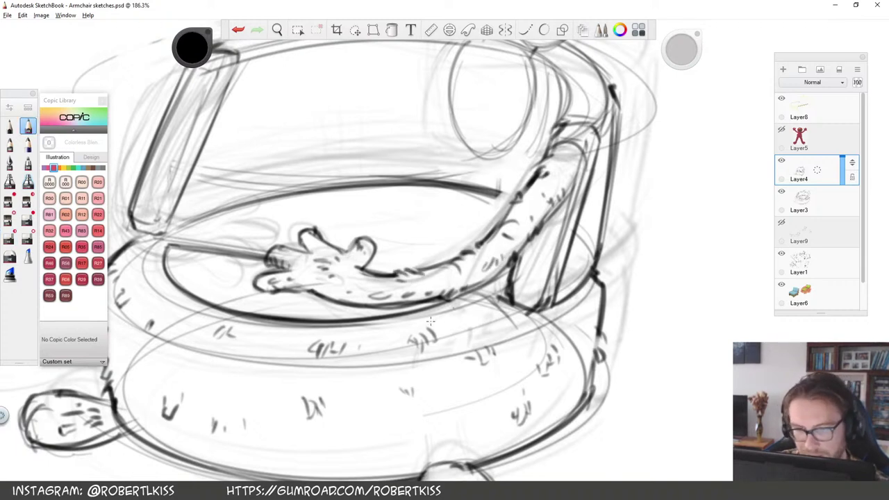
pyautogui.moveTo(336, 286); pyautogui.dragTo(343, 291)
# Break up the backrest's right side outline with small erased gaps and short fur strokes
pyautogui.press('space')
pyautogui.moveTo(532, 240)
pyautogui.mouseDown()
pyautogui.moveTo(434, 311)
pyautogui.moveTo(428, 343)
pyautogui.mouseUp()
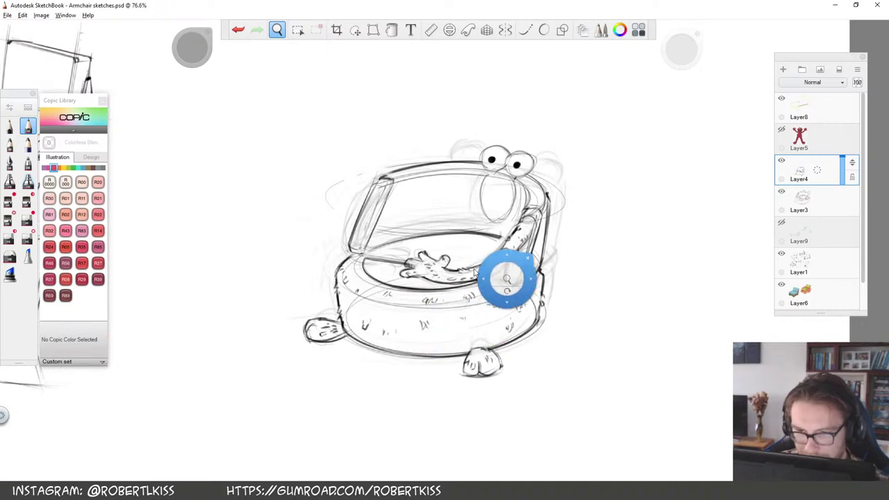
pyautogui.moveTo(476, 279); pyautogui.dragTo(540, 268)
pyautogui.press('space')
pyautogui.moveTo(636, 313); pyautogui.dragTo(523, 333)
pyautogui.moveTo(445, 259); pyautogui.dragTo(432, 284)
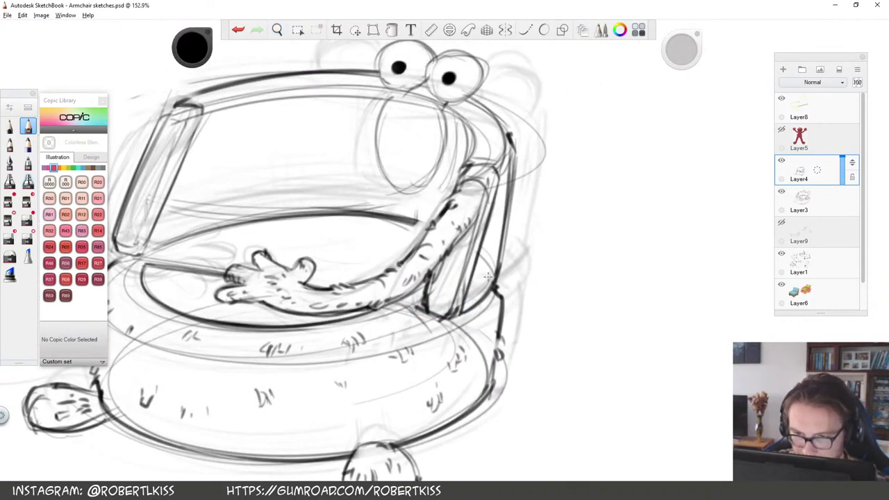
pyautogui.moveTo(501, 241)
pyautogui.mouseDown()
pyautogui.moveTo(498, 262)
pyautogui.moveTo(505, 240)
pyautogui.mouseUp()
pyautogui.press('e')
pyautogui.moveTo(509, 201); pyautogui.dragTo(508, 190)
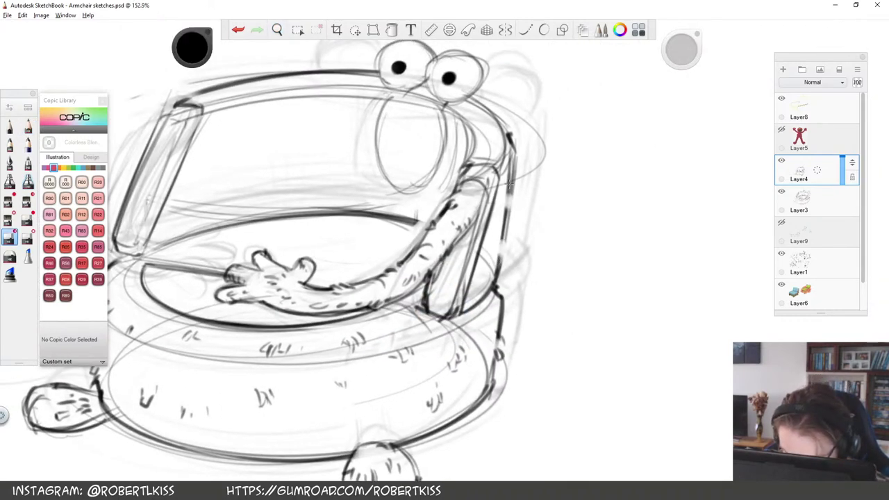
pyautogui.press('s')
pyautogui.moveTo(496, 262)
pyautogui.mouseDown()
pyautogui.moveTo(505, 239)
pyautogui.moveTo(496, 245)
pyautogui.mouseUp()
pyautogui.moveTo(496, 250); pyautogui.dragTo(489, 260)
pyautogui.moveTo(514, 196); pyautogui.dragTo(505, 214)
pyautogui.moveTo(515, 175); pyautogui.dragTo(511, 197)
pyautogui.moveTo(496, 230); pyautogui.dragTo(491, 237)
# Add fur strokes to the lower outer side and front face of the right armrest
pyautogui.press('e')
pyautogui.press('s')
pyautogui.moveTo(472, 268); pyautogui.dragTo(467, 272)
pyautogui.moveTo(465, 265); pyautogui.dragTo(465, 277)
pyautogui.moveTo(474, 273)
pyautogui.mouseDown()
pyautogui.moveTo(471, 281)
pyautogui.moveTo(482, 262)
pyautogui.mouseUp()
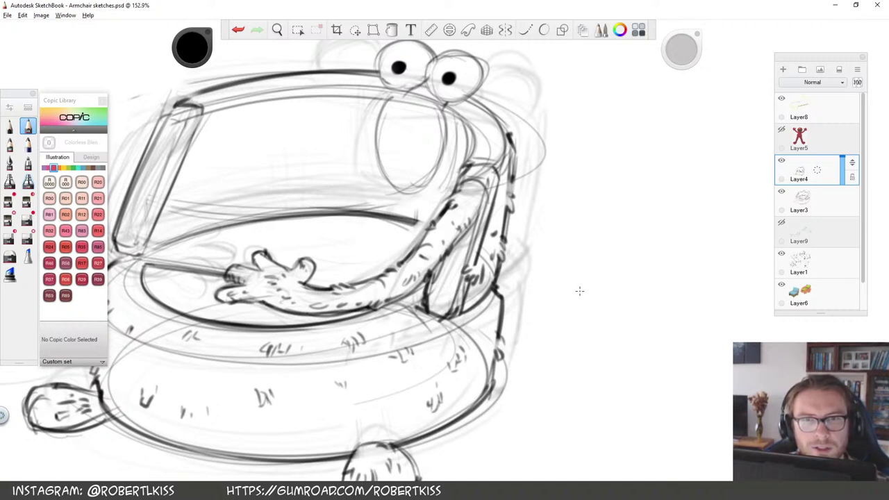
pyautogui.press('space')
pyautogui.moveTo(558, 265); pyautogui.dragTo(649, 265)
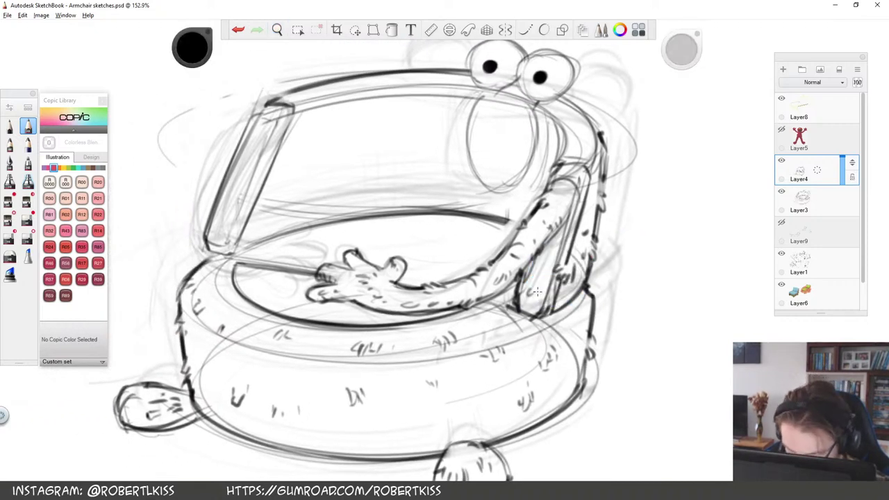
pyautogui.press('space')
pyautogui.moveTo(581, 252); pyautogui.dragTo(555, 264)
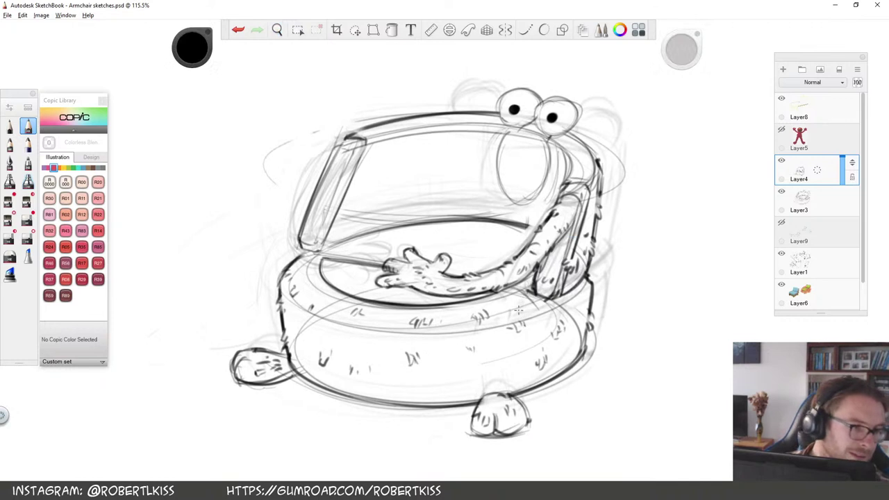
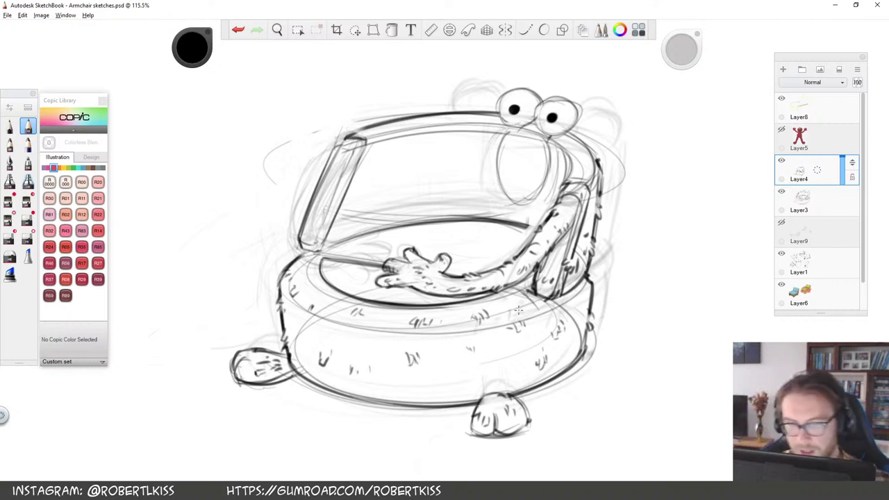
# Add a new layer above Layer4 after comparing the drawing with that layer hidden
pyautogui.click(781, 161)
pyautogui.click(781, 161)
pyautogui.moveTo(821, 171); pyautogui.dragTo(829, 117)
# Sketch the upper part of a second arm sloping down over the left armrest on the new layer
pyautogui.press('space')
pyautogui.moveTo(402, 248); pyautogui.dragTo(455, 234)
pyautogui.moveTo(298, 82); pyautogui.dragTo(235, 208)
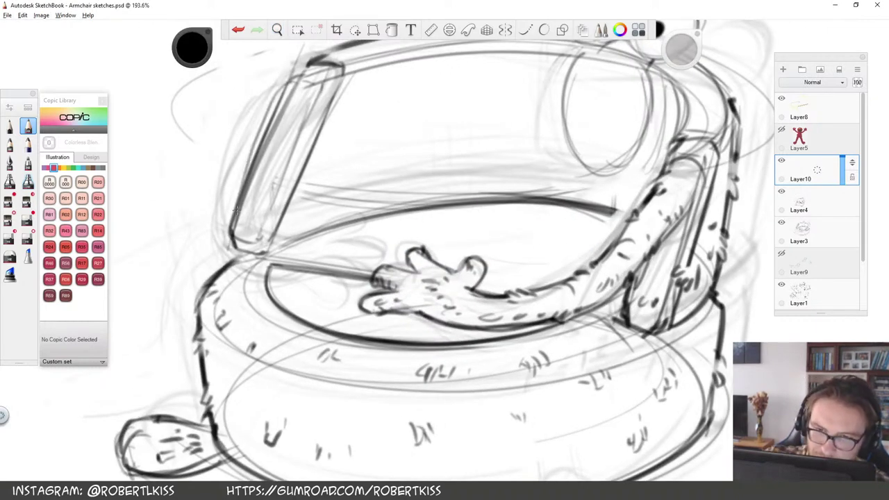
pyautogui.hotkey('ctrl', 'z')
pyautogui.moveTo(293, 84)
pyautogui.mouseDown()
pyautogui.moveTo(243, 144)
pyautogui.moveTo(315, 291)
pyautogui.moveTo(382, 273)
pyautogui.mouseUp()
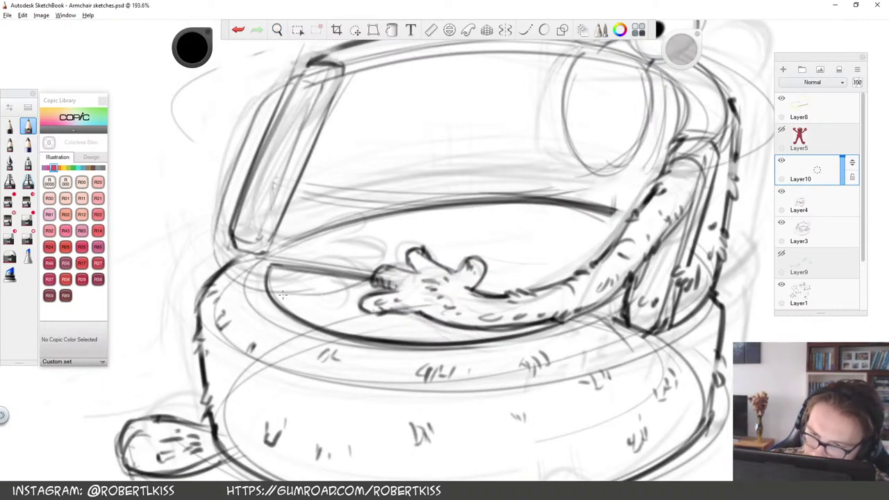
pyautogui.moveTo(297, 122); pyautogui.dragTo(264, 237)
pyautogui.hotkey('ctrl', 'z')
pyautogui.moveTo(297, 115); pyautogui.dragTo(248, 243)
pyautogui.moveTo(266, 186)
pyautogui.mouseDown()
pyautogui.moveTo(262, 264)
pyautogui.moveTo(345, 268)
pyautogui.mouseUp()
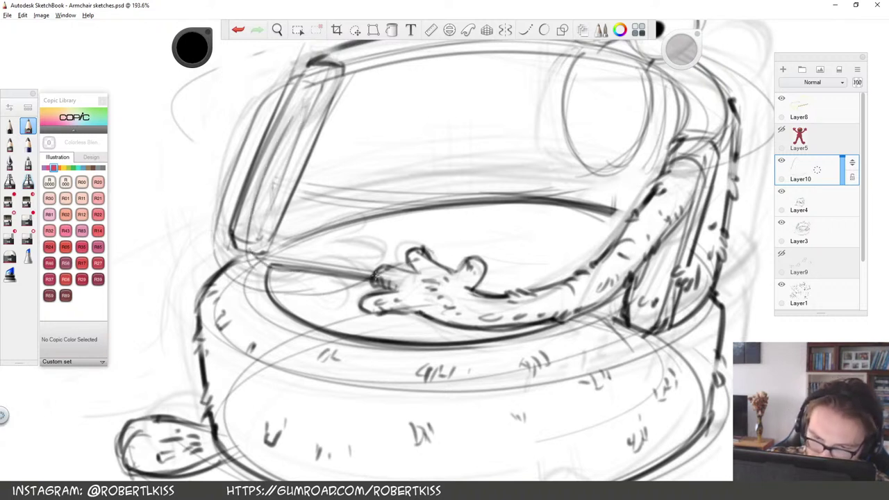
# Sketch the second arm's forearm bending at the elbow and reaching across the seat toward the existing hand
pyautogui.moveTo(285, 262); pyautogui.dragTo(386, 243)
pyautogui.moveTo(268, 262); pyautogui.dragTo(380, 239)
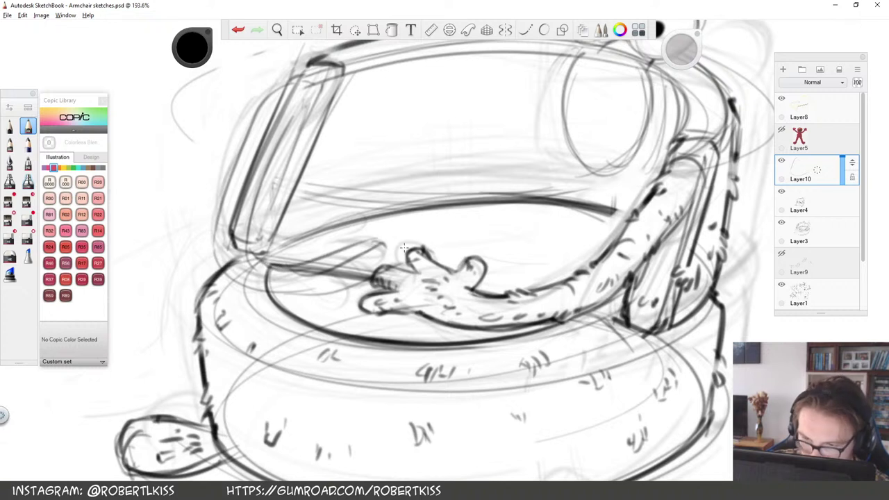
pyautogui.hotkey('ctrl', 'z')
pyautogui.press('e')
pyautogui.moveTo(286, 273); pyautogui.dragTo(374, 251)
pyautogui.press('s')
pyautogui.hotkey('ctrl', 'z')
pyautogui.moveTo(268, 269)
pyautogui.mouseDown()
pyautogui.moveTo(378, 250)
pyautogui.moveTo(348, 254)
pyautogui.mouseUp()
pyautogui.moveTo(224, 281)
pyautogui.mouseDown()
pyautogui.moveTo(332, 287)
pyautogui.moveTo(414, 259)
pyautogui.mouseUp()
# Sketch the second arm's hand with a thumb and curved fingers resting over the existing hand
pyautogui.moveTo(359, 251)
pyautogui.mouseDown()
pyautogui.moveTo(417, 234)
pyautogui.moveTo(396, 264)
pyautogui.moveTo(400, 231)
pyautogui.moveTo(364, 244)
pyautogui.moveTo(382, 227)
pyautogui.mouseUp()
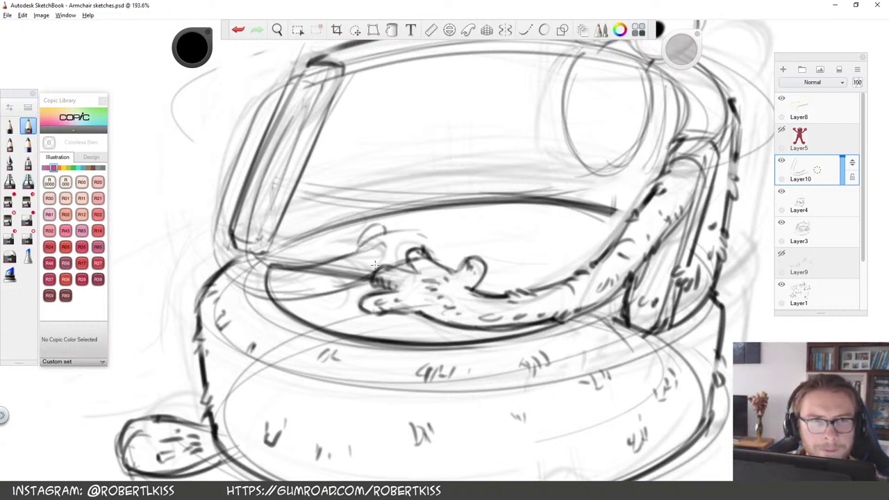
pyautogui.moveTo(407, 250); pyautogui.dragTo(449, 243)
pyautogui.moveTo(349, 287); pyautogui.dragTo(449, 257)
pyautogui.moveTo(397, 228)
pyautogui.mouseDown()
pyautogui.moveTo(438, 236)
pyautogui.moveTo(421, 227)
pyautogui.mouseUp()
pyautogui.press('space')
pyautogui.moveTo(536, 268); pyautogui.dragTo(406, 390)
pyautogui.press('space')
pyautogui.moveTo(454, 231); pyautogui.dragTo(396, 263)
# Hide Layer4 and darken the second arm's outlines from the shoulder around the elbow to the hand
pyautogui.click(783, 192)
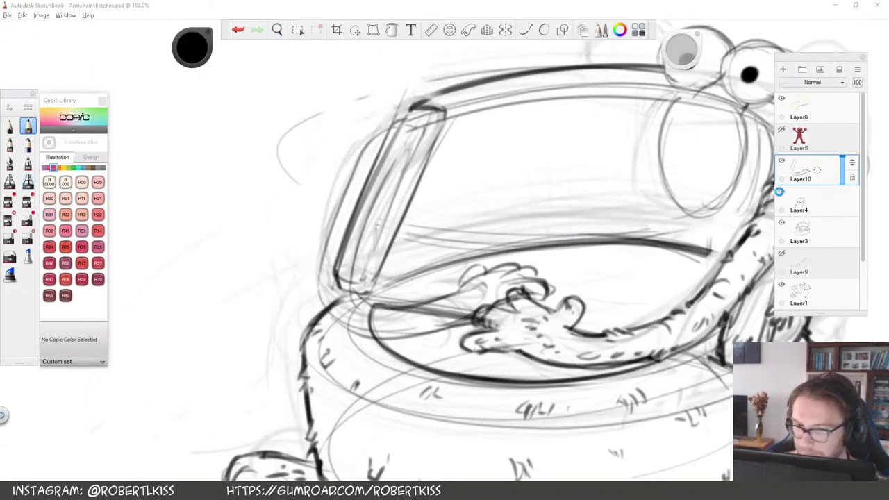
pyautogui.moveTo(366, 301)
pyautogui.mouseDown()
pyautogui.moveTo(351, 268)
pyautogui.moveTo(405, 150)
pyautogui.mouseUp()
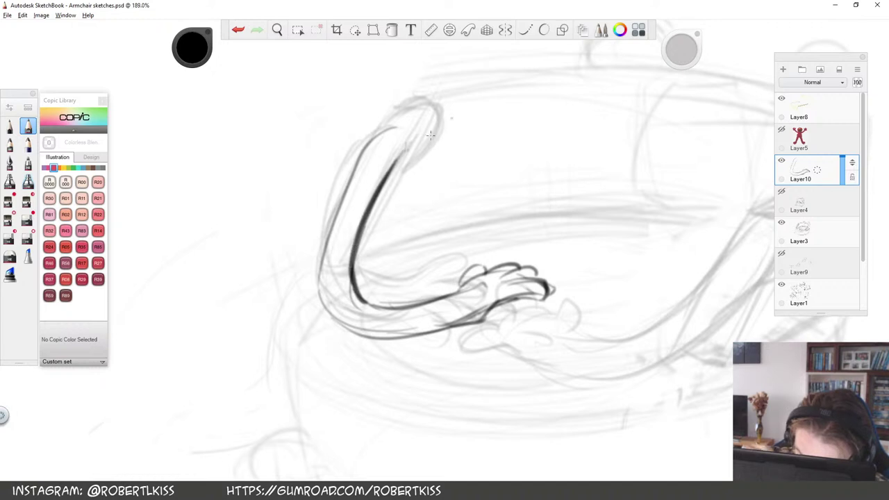
pyautogui.moveTo(333, 312); pyautogui.dragTo(368, 154)
pyautogui.moveTo(340, 203); pyautogui.dragTo(398, 126)
pyautogui.moveTo(320, 300)
pyautogui.mouseDown()
pyautogui.moveTo(357, 327)
pyautogui.moveTo(469, 317)
pyautogui.mouseUp()
pyautogui.moveTo(360, 298)
pyautogui.mouseDown()
pyautogui.moveTo(448, 293)
pyautogui.moveTo(474, 266)
pyautogui.moveTo(465, 283)
pyautogui.moveTo(515, 264)
pyautogui.moveTo(516, 277)
pyautogui.moveTo(497, 277)
pyautogui.moveTo(549, 283)
pyautogui.mouseUp()
pyautogui.moveTo(486, 310); pyautogui.dragTo(541, 293)
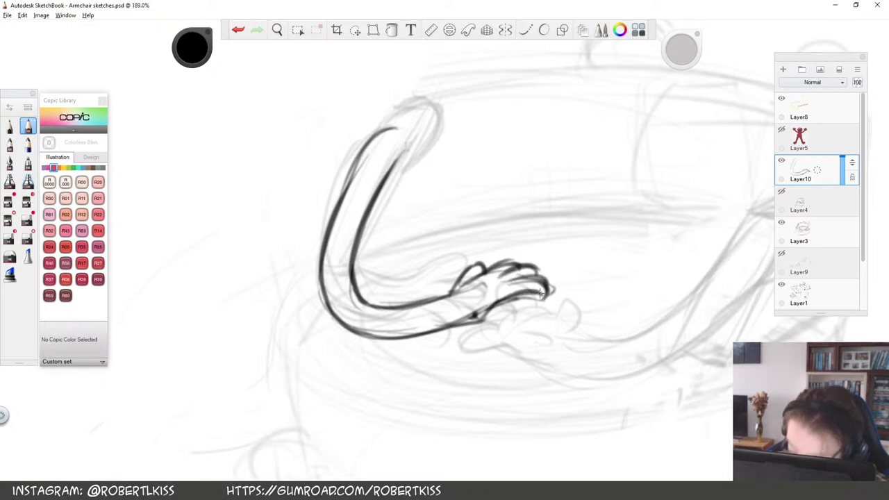
# Clean up the lines at the wrist and add short fur strokes on the hand and forearm
pyautogui.press('space')
pyautogui.moveTo(603, 325); pyautogui.dragTo(543, 303)
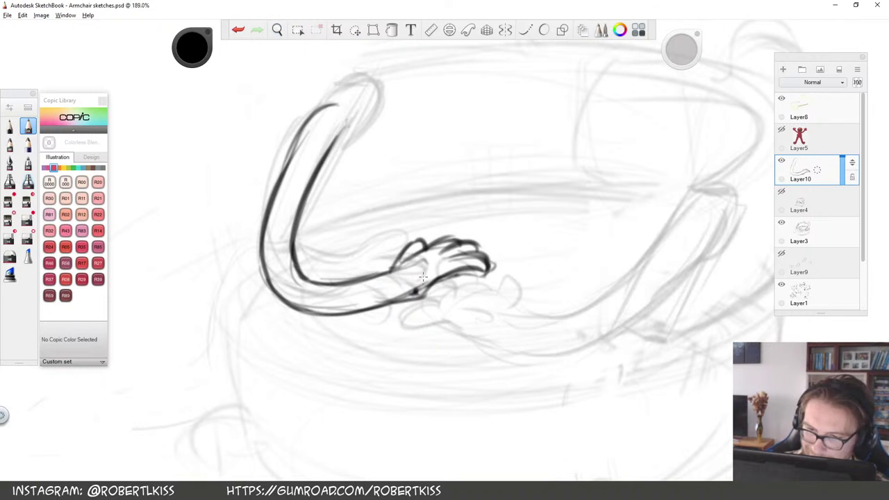
pyautogui.press('e')
pyautogui.press('e')
pyautogui.moveTo(407, 266)
pyautogui.mouseDown()
pyautogui.moveTo(418, 275)
pyautogui.moveTo(435, 269)
pyautogui.mouseUp()
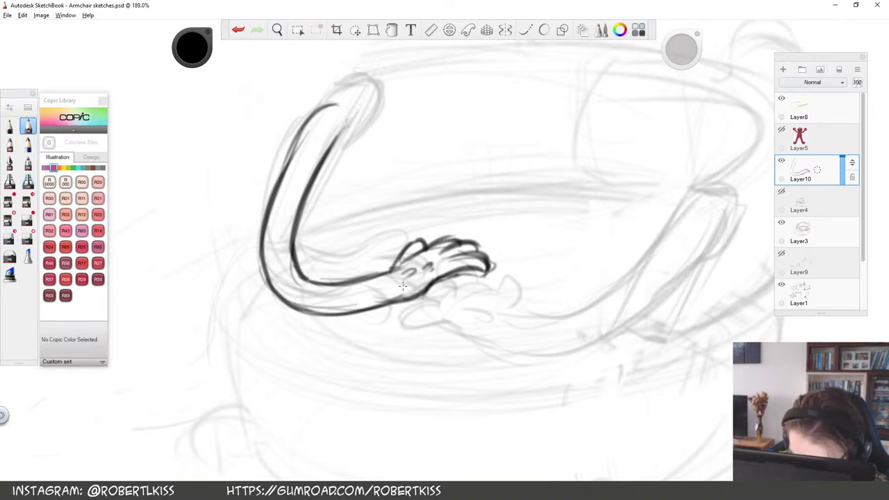
pyautogui.moveTo(372, 286); pyautogui.dragTo(386, 285)
# Break up the outline around the arm's elbow with small erased gaps and short fur strokes
pyautogui.press('e')
pyautogui.press('e')
pyautogui.moveTo(311, 284)
pyautogui.mouseDown()
pyautogui.moveTo(345, 318)
pyautogui.moveTo(334, 319)
pyautogui.moveTo(362, 302)
pyautogui.moveTo(321, 312)
pyautogui.mouseUp()
pyautogui.press('e')
pyautogui.press('e')
pyautogui.press('e')
pyautogui.moveTo(261, 247)
pyautogui.mouseDown()
pyautogui.moveTo(268, 272)
pyautogui.moveTo(258, 268)
pyautogui.mouseUp()
# Roughen both sides of the upper arm with fur and add short strokes inside it up to the shoulder
pyautogui.press('e')
pyautogui.press('e')
pyautogui.moveTo(290, 229); pyautogui.dragTo(296, 200)
pyautogui.press('e')
pyautogui.moveTo(293, 233); pyautogui.dragTo(301, 205)
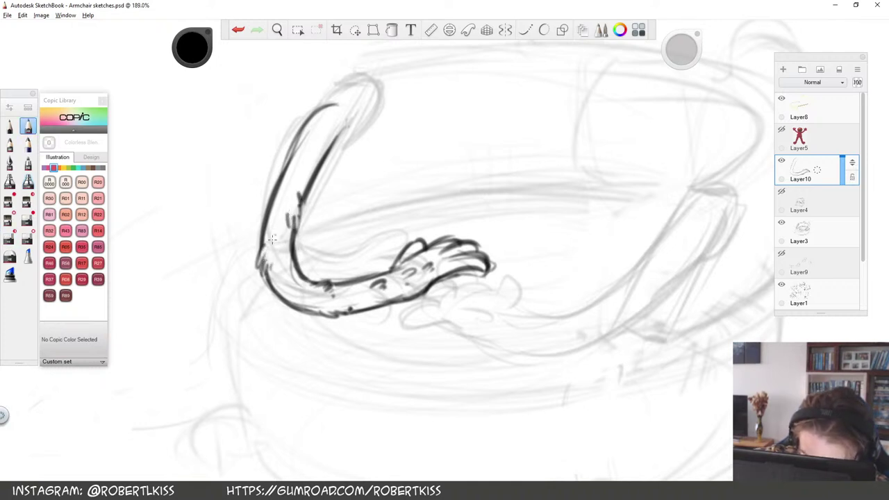
pyautogui.press('e')
pyautogui.moveTo(280, 182)
pyautogui.mouseDown()
pyautogui.moveTo(296, 149)
pyautogui.moveTo(262, 212)
pyautogui.moveTo(290, 155)
pyautogui.mouseUp()
pyautogui.press('e')
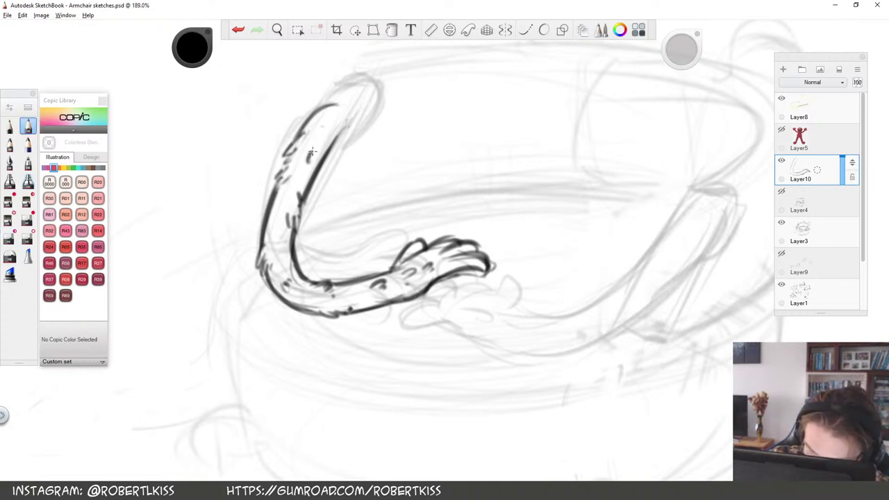
pyautogui.moveTo(321, 111); pyautogui.dragTo(348, 122)
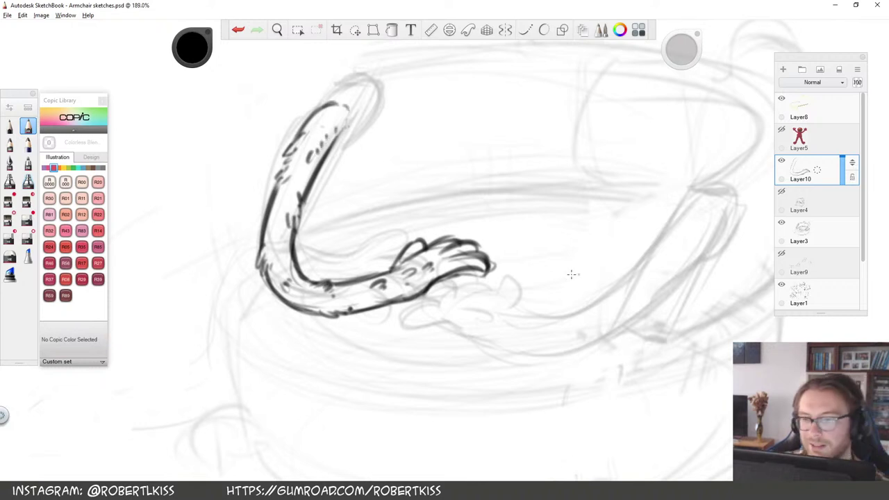
# Show Layer4 again and erase its armrest and seat lines where the new arm overlaps them
pyautogui.press('space')
pyautogui.moveTo(504, 286); pyautogui.dragTo(412, 357)
pyautogui.press('space')
pyautogui.moveTo(464, 308); pyautogui.dragTo(500, 323)
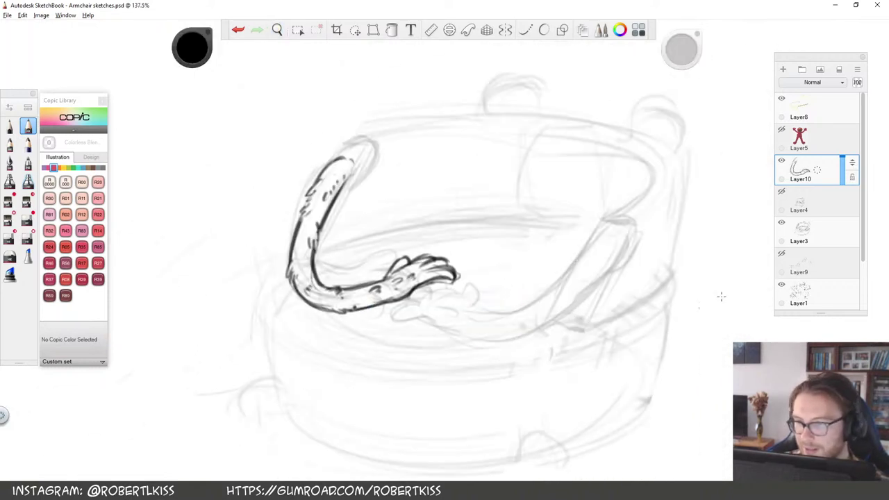
pyautogui.click(782, 192)
pyautogui.moveTo(452, 298); pyautogui.dragTo(514, 285)
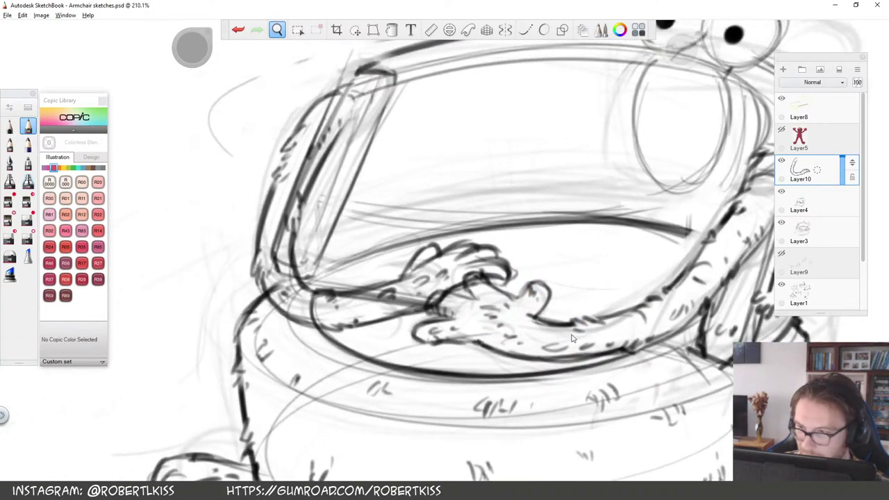
pyautogui.click(800, 207)
pyautogui.press('e')
pyautogui.moveTo(320, 308)
pyautogui.mouseDown()
pyautogui.moveTo(315, 318)
pyautogui.moveTo(405, 299)
pyautogui.moveTo(432, 304)
pyautogui.moveTo(481, 273)
pyautogui.mouseUp()
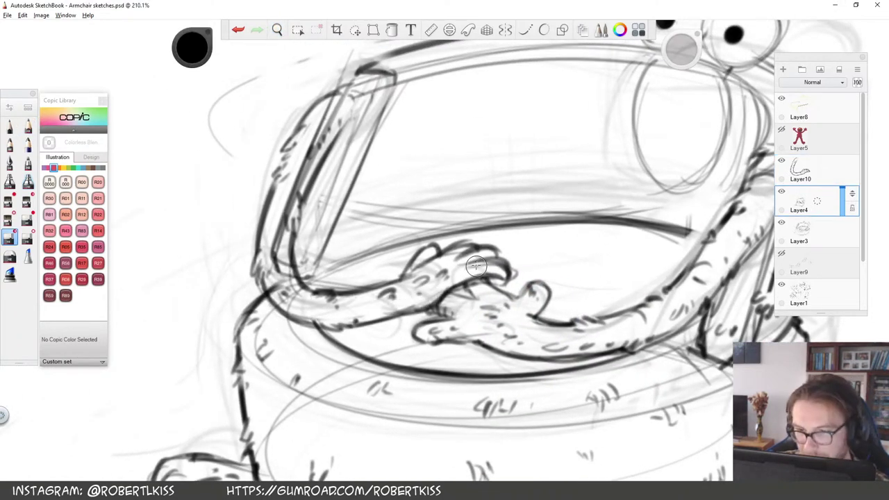
pyautogui.moveTo(300, 299)
pyautogui.mouseDown()
pyautogui.moveTo(281, 281)
pyautogui.moveTo(331, 105)
pyautogui.mouseUp()
# Draw the rounded shoulder end of the new arm where it joins the top of the left armrest
pyautogui.press('space')
pyautogui.moveTo(518, 210); pyautogui.dragTo(358, 324)
pyautogui.moveTo(418, 290); pyautogui.dragTo(359, 309)
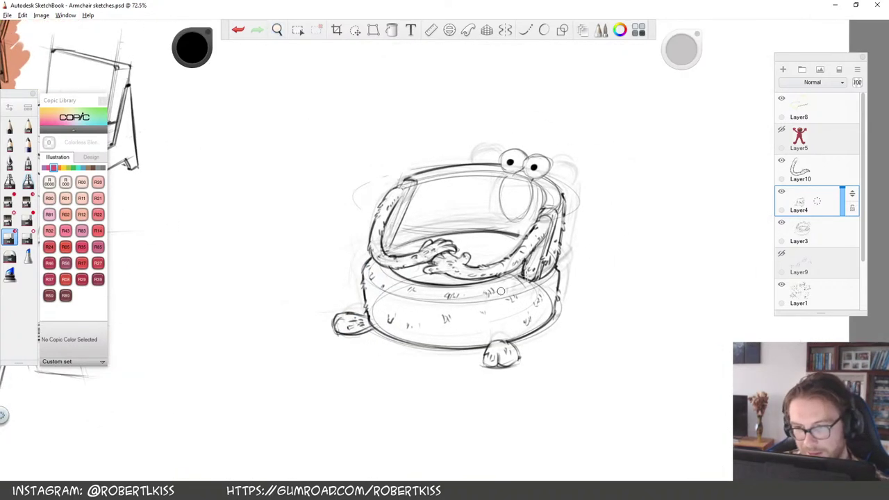
pyautogui.press('space')
pyautogui.moveTo(435, 250); pyautogui.dragTo(529, 179)
pyautogui.moveTo(529, 179); pyautogui.dragTo(532, 326)
pyautogui.press('s')
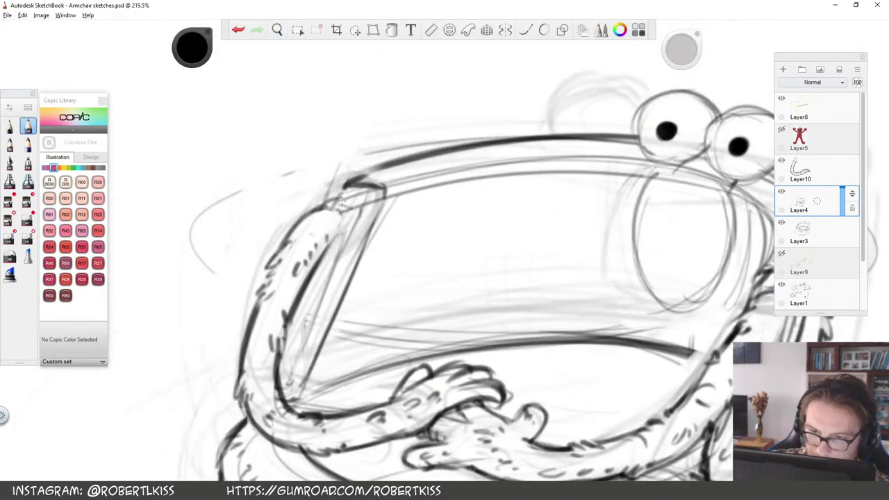
pyautogui.moveTo(305, 211)
pyautogui.mouseDown()
pyautogui.moveTo(328, 197)
pyautogui.moveTo(336, 231)
pyautogui.moveTo(346, 190)
pyautogui.moveTo(336, 239)
pyautogui.mouseUp()
pyautogui.moveTo(358, 195); pyautogui.dragTo(335, 197)
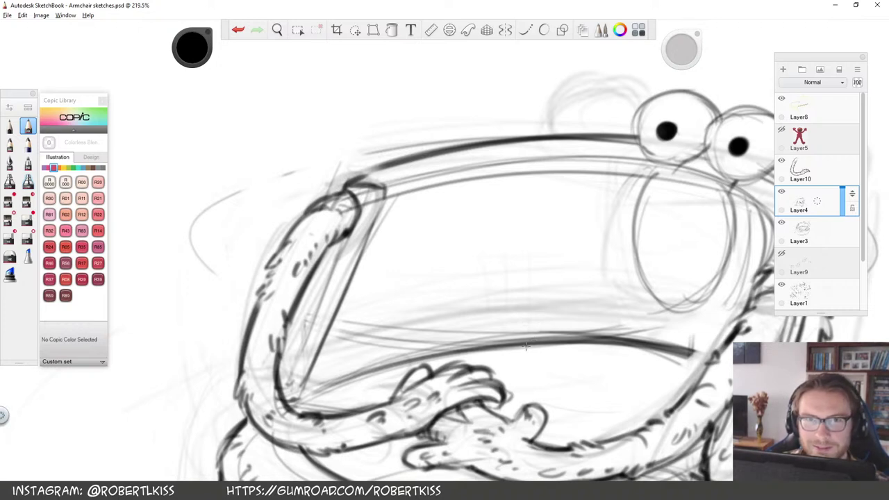
# Round off the right arm's shoulder and add fur strokes at the top of the right armrest
pyautogui.press('space')
pyautogui.moveTo(502, 250); pyautogui.dragTo(485, 429)
pyautogui.moveTo(448, 370); pyautogui.dragTo(372, 331)
pyautogui.moveTo(582, 239)
pyautogui.mouseDown()
pyautogui.moveTo(587, 225)
pyautogui.moveTo(512, 243)
pyautogui.moveTo(540, 226)
pyautogui.mouseUp()
pyautogui.moveTo(546, 235)
pyautogui.mouseDown()
pyautogui.moveTo(577, 255)
pyautogui.moveTo(549, 279)
pyautogui.mouseUp()
pyautogui.moveTo(568, 251); pyautogui.dragTo(557, 265)
pyautogui.moveTo(575, 236); pyautogui.dragTo(567, 253)
pyautogui.moveTo(564, 220)
pyautogui.mouseDown()
pyautogui.moveTo(575, 237)
pyautogui.moveTo(565, 220)
pyautogui.mouseUp()
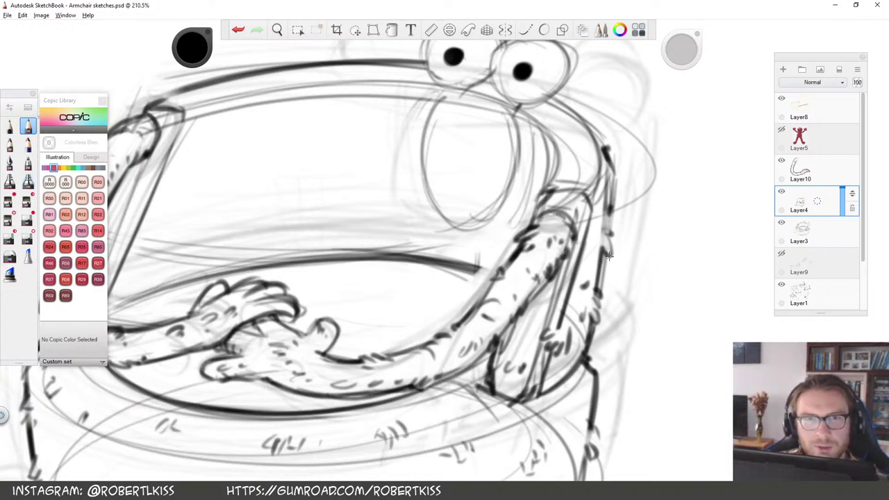
# Touch up the drawing with the eraser and merge Layer10 into Layer4
pyautogui.press('space')
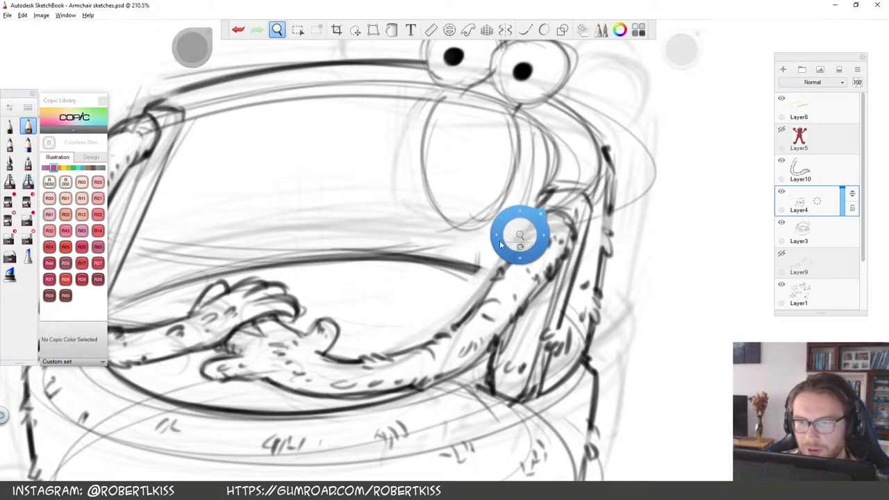
pyautogui.moveTo(527, 232); pyautogui.dragTo(470, 319)
pyautogui.moveTo(434, 267); pyautogui.dragTo(504, 282)
pyautogui.moveTo(422, 234); pyautogui.dragTo(410, 167)
pyautogui.press('e')
pyautogui.moveTo(330, 235); pyautogui.dragTo(326, 250)
pyautogui.press('space')
pyautogui.moveTo(589, 283)
pyautogui.mouseDown()
pyautogui.moveTo(551, 345)
pyautogui.moveTo(452, 276)
pyautogui.moveTo(412, 286)
pyautogui.mouseUp()
pyautogui.moveTo(818, 173); pyautogui.dragTo(815, 184)
# Try to block out a perspective box in the empty area beside the armchair
pyautogui.press('space')
pyautogui.moveTo(595, 238); pyautogui.dragTo(554, 309)
pyautogui.moveTo(509, 324); pyautogui.dragTo(450, 309)
pyautogui.press('space')
pyautogui.moveTo(566, 295); pyautogui.dragTo(426, 333)
pyautogui.moveTo(489, 250)
pyautogui.mouseDown()
pyautogui.moveTo(530, 225)
pyautogui.moveTo(472, 271)
pyautogui.moveTo(531, 295)
pyautogui.moveTo(632, 246)
pyautogui.mouseUp()
pyautogui.press('e')
pyautogui.moveTo(590, 216); pyautogui.dragTo(532, 210)
pyautogui.moveTo(429, 258); pyautogui.dragTo(452, 392)
pyautogui.moveTo(452, 392); pyautogui.dragTo(535, 403)
pyautogui.moveTo(545, 297)
pyautogui.mouseDown()
pyautogui.moveTo(550, 398)
pyautogui.moveTo(639, 325)
pyautogui.mouseUp()
pyautogui.moveTo(647, 240); pyautogui.dragTo(642, 330)
pyautogui.moveTo(529, 211); pyautogui.dragTo(546, 301)
pyautogui.moveTo(449, 368)
pyautogui.mouseDown()
pyautogui.moveTo(533, 315)
pyautogui.moveTo(639, 328)
pyautogui.mouseUp()
# Try to sketch a round seat and curved backrest with ellipses inside the perspective box
pyautogui.press('space')
pyautogui.moveTo(586, 369)
pyautogui.mouseDown()
pyautogui.moveTo(597, 348)
pyautogui.moveTo(675, 301)
pyautogui.mouseUp()
pyautogui.press('space')
pyautogui.moveTo(565, 396); pyautogui.dragTo(654, 373)
pyautogui.moveTo(661, 272)
pyautogui.mouseDown()
pyautogui.moveTo(549, 310)
pyautogui.moveTo(690, 278)
pyautogui.moveTo(658, 265)
pyautogui.mouseUp()
pyautogui.moveTo(651, 255)
pyautogui.mouseDown()
pyautogui.moveTo(609, 310)
pyautogui.moveTo(682, 270)
pyautogui.mouseUp()
pyautogui.moveTo(552, 268); pyautogui.dragTo(559, 313)
pyautogui.moveTo(698, 258); pyautogui.dragTo(702, 311)
pyautogui.moveTo(667, 203)
pyautogui.mouseDown()
pyautogui.moveTo(674, 207)
pyautogui.moveTo(622, 251)
pyautogui.mouseUp()
pyautogui.moveTo(553, 232)
pyautogui.mouseDown()
pyautogui.moveTo(575, 260)
pyautogui.moveTo(692, 231)
pyautogui.moveTo(673, 270)
pyautogui.mouseUp()
pyautogui.moveTo(672, 268); pyautogui.dragTo(691, 247)
pyautogui.moveTo(654, 210); pyautogui.dragTo(692, 249)
# Lasso the rough box sketch beside the armchair, delete it and clear the selection
pyautogui.press('space')
pyautogui.moveTo(571, 275); pyautogui.dragTo(505, 322)
pyautogui.moveTo(506, 322); pyautogui.dragTo(417, 319)
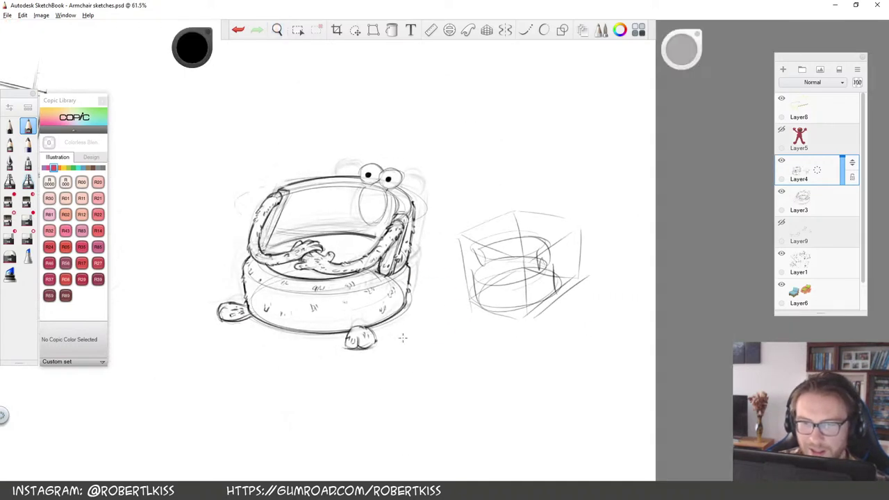
pyautogui.press('l')
pyautogui.press('m')
pyautogui.moveTo(567, 177); pyautogui.dragTo(562, 341)
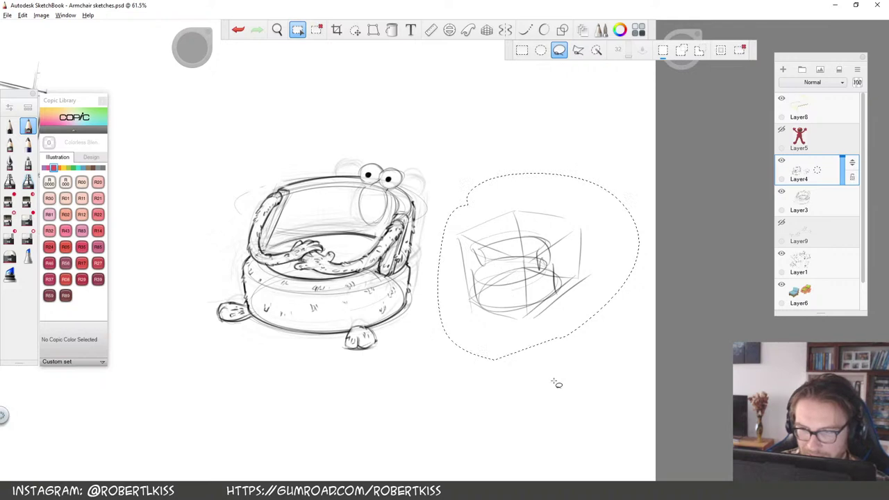
pyautogui.press('Delete')
pyautogui.hotkey('ctrl', 'd')
# Sketch the first edges of a new, smaller perspective box beside the armchair
pyautogui.press('space')
pyautogui.moveTo(442, 276); pyautogui.dragTo(500, 293)
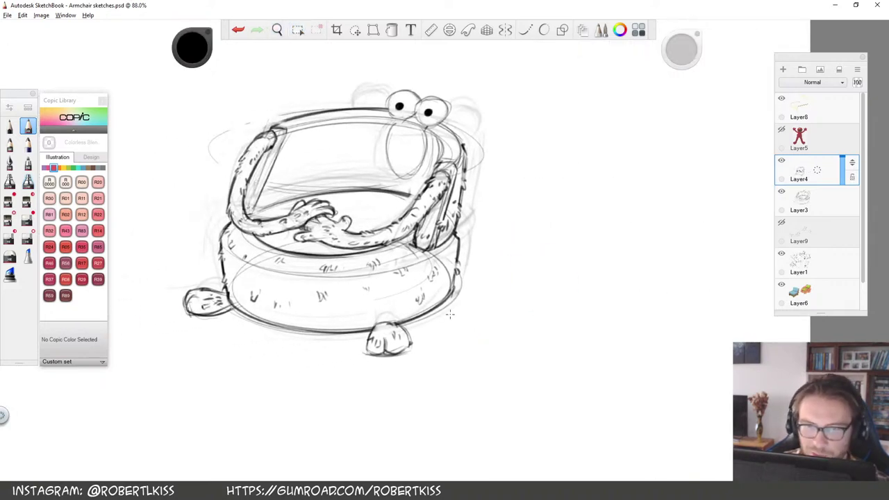
pyautogui.moveTo(547, 240)
pyautogui.mouseDown()
pyautogui.moveTo(568, 305)
pyautogui.moveTo(686, 271)
pyautogui.moveTo(642, 230)
pyautogui.moveTo(668, 285)
pyautogui.moveTo(564, 329)
pyautogui.moveTo(578, 370)
pyautogui.mouseUp()
pyautogui.moveTo(561, 331)
pyautogui.mouseDown()
pyautogui.moveTo(581, 386)
pyautogui.moveTo(665, 340)
pyautogui.mouseUp()
pyautogui.moveTo(667, 279); pyautogui.dragTo(659, 340)
pyautogui.moveTo(632, 242); pyautogui.dragTo(629, 303)
pyautogui.moveTo(564, 331)
pyautogui.mouseDown()
pyautogui.moveTo(618, 318)
pyautogui.moveTo(659, 342)
pyautogui.mouseUp()
# Refine the new perspective box by redrawing its right side and back vertical edge
pyautogui.press('space')
pyautogui.moveTo(794, 385)
pyautogui.mouseDown()
pyautogui.moveTo(639, 395)
pyautogui.moveTo(563, 312)
pyautogui.mouseUp()
pyautogui.press('e')
pyautogui.moveTo(505, 274)
pyautogui.mouseDown()
pyautogui.moveTo(493, 359)
pyautogui.moveTo(444, 327)
pyautogui.mouseUp()
pyautogui.press('b')
pyautogui.moveTo(469, 379); pyautogui.dragTo(514, 251)
pyautogui.moveTo(509, 260); pyautogui.dragTo(480, 372)
pyautogui.moveTo(455, 208); pyautogui.dragTo(438, 313)
# Sketch a cylindrical seat base inside the box with stacked ellipses and dark side edges
pyautogui.moveTo(355, 339); pyautogui.dragTo(444, 321)
pyautogui.moveTo(462, 357)
pyautogui.mouseDown()
pyautogui.moveTo(458, 332)
pyautogui.moveTo(383, 389)
pyautogui.mouseUp()
pyautogui.moveTo(365, 307)
pyautogui.mouseDown()
pyautogui.moveTo(463, 320)
pyautogui.moveTo(373, 298)
pyautogui.moveTo(368, 367)
pyautogui.mouseUp()
pyautogui.moveTo(359, 324); pyautogui.dragTo(367, 365)
pyautogui.moveTo(469, 327); pyautogui.dragTo(458, 381)
pyautogui.moveTo(386, 251)
pyautogui.mouseDown()
pyautogui.moveTo(372, 292)
pyautogui.moveTo(364, 283)
pyautogui.moveTo(392, 243)
pyautogui.moveTo(476, 267)
pyautogui.mouseUp()
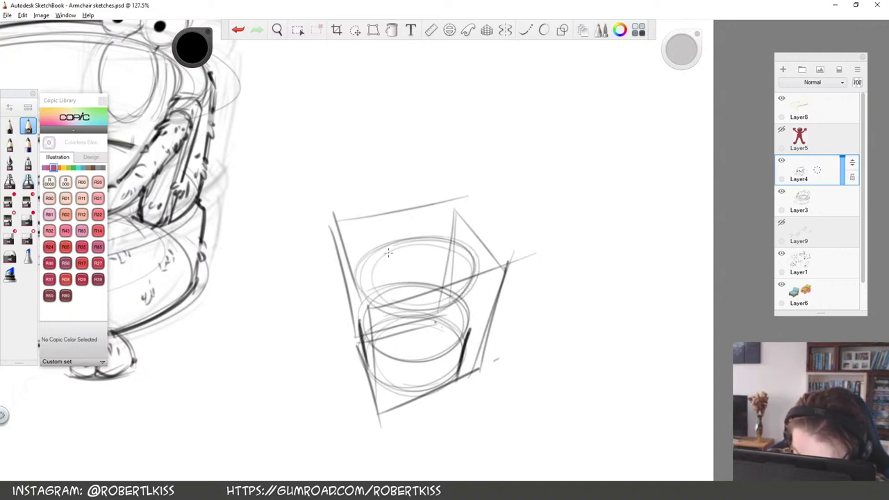
# Sketch a curved wraparound backrest and its end faces above the cylindrical seat inside the perspective box
pyautogui.moveTo(418, 318)
pyautogui.mouseDown()
pyautogui.moveTo(416, 357)
pyautogui.moveTo(419, 311)
pyautogui.mouseUp()
pyautogui.moveTo(392, 276); pyautogui.dragTo(406, 277)
pyautogui.moveTo(472, 292); pyautogui.dragTo(425, 322)
pyautogui.moveTo(395, 281)
pyautogui.mouseDown()
pyautogui.moveTo(475, 272)
pyautogui.moveTo(466, 321)
pyautogui.moveTo(419, 354)
pyautogui.mouseUp()
pyautogui.moveTo(422, 359); pyautogui.dragTo(419, 321)
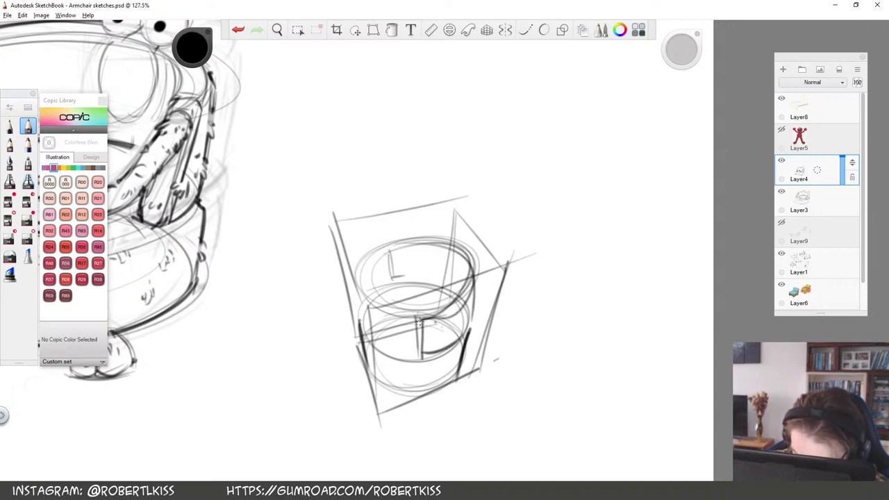
pyautogui.moveTo(391, 261); pyautogui.dragTo(392, 281)
pyautogui.moveTo(391, 251); pyautogui.dragTo(436, 244)
pyautogui.moveTo(368, 305); pyautogui.dragTo(420, 351)
pyautogui.press('space')
pyautogui.moveTo(469, 319)
pyautogui.mouseDown()
pyautogui.moveTo(409, 352)
pyautogui.moveTo(514, 296)
pyautogui.mouseUp()
pyautogui.moveTo(360, 415); pyautogui.dragTo(341, 329)
pyautogui.moveTo(346, 343)
pyautogui.mouseDown()
pyautogui.moveTo(357, 406)
pyautogui.moveTo(400, 431)
pyautogui.mouseUp()
pyautogui.moveTo(495, 426); pyautogui.dragTo(499, 411)
pyautogui.moveTo(522, 340); pyautogui.dragTo(497, 423)
pyautogui.moveTo(340, 329); pyautogui.dragTo(452, 263)
pyautogui.moveTo(382, 206)
pyautogui.mouseDown()
pyautogui.moveTo(379, 261)
pyautogui.moveTo(504, 206)
pyautogui.mouseUp()
pyautogui.moveTo(519, 356); pyautogui.dragTo(532, 268)
pyautogui.moveTo(528, 233); pyautogui.dragTo(460, 322)
pyautogui.moveTo(470, 212); pyautogui.dragTo(521, 235)
pyautogui.press('space')
pyautogui.scroll(-3, 530, 278)
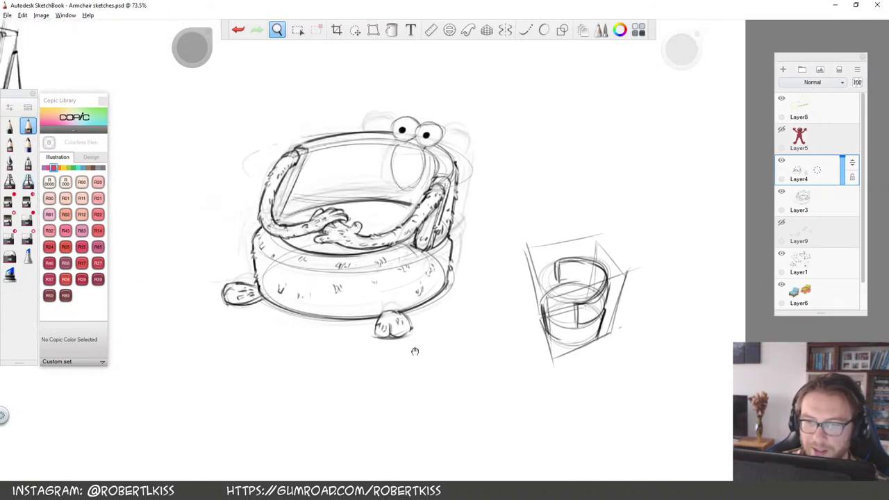
# Lasso the small round armchair and its perspective box, delete them and clear the selection
pyautogui.press('m')
pyautogui.moveTo(517, 378); pyautogui.dragTo(593, 395)
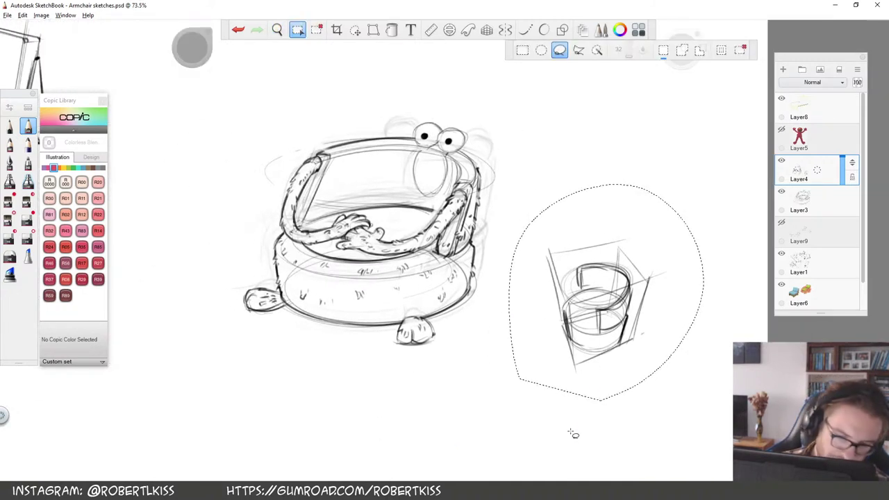
pyautogui.press('Delete')
pyautogui.hotkey('ctrl', 'd')
# Write "3/4" beside the furry armchair and sketch a simple box in three-quarter view under it
pyautogui.press('b')
pyautogui.moveTo(531, 217); pyautogui.dragTo(531, 236)
pyautogui.moveTo(554, 211)
pyautogui.mouseDown()
pyautogui.moveTo(546, 237)
pyautogui.moveTo(562, 224)
pyautogui.mouseUp()
pyautogui.moveTo(562, 216); pyautogui.dragTo(560, 233)
pyautogui.press('space')
pyautogui.moveTo(585, 269)
pyautogui.mouseDown()
pyautogui.moveTo(611, 269)
pyautogui.moveTo(500, 251)
pyautogui.moveTo(546, 235)
pyautogui.mouseUp()
pyautogui.moveTo(504, 283)
pyautogui.mouseDown()
pyautogui.moveTo(467, 269)
pyautogui.moveTo(604, 263)
pyautogui.mouseUp()
pyautogui.moveTo(545, 235); pyautogui.dragTo(602, 255)
pyautogui.moveTo(461, 271)
pyautogui.mouseDown()
pyautogui.moveTo(477, 311)
pyautogui.moveTo(559, 358)
pyautogui.mouseUp()
pyautogui.moveTo(544, 299); pyautogui.dragTo(605, 307)
# Mark the top, side and front corner of the three-quarter box with short strokes, each labelled "i"
pyautogui.moveTo(618, 252); pyautogui.dragTo(620, 323)
pyautogui.moveTo(590, 200); pyautogui.dragTo(592, 217)
pyautogui.moveTo(587, 187); pyautogui.dragTo(588, 194)
pyautogui.moveTo(577, 226); pyautogui.dragTo(561, 252)
pyautogui.moveTo(594, 295); pyautogui.dragTo(640, 280)
pyautogui.moveTo(483, 332); pyautogui.dragTo(447, 352)
pyautogui.moveTo(664, 275); pyautogui.dragTo(666, 287)
pyautogui.click(668, 268)
pyautogui.moveTo(421, 347); pyautogui.dragTo(430, 368)
pyautogui.click(422, 338)
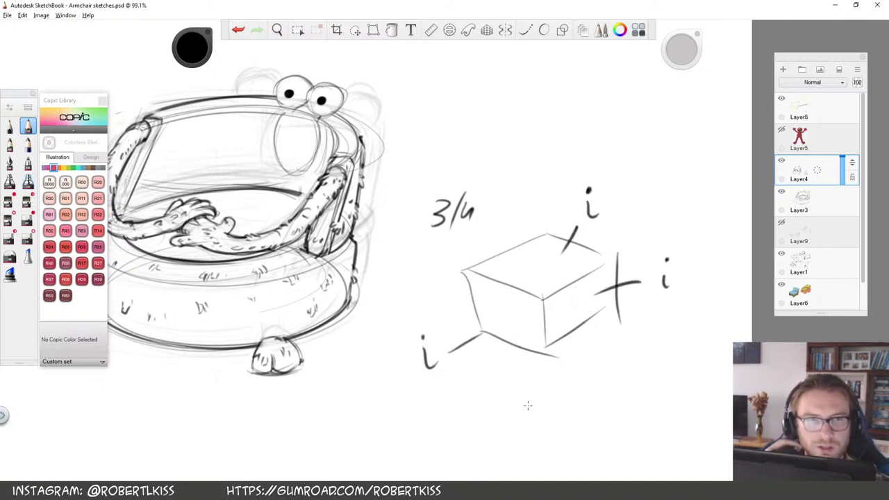
# Sketch a small rectangular frame below the box and outline an armchair's seat base in front view inside it
pyautogui.moveTo(714, 387); pyautogui.dragTo(609, 349)
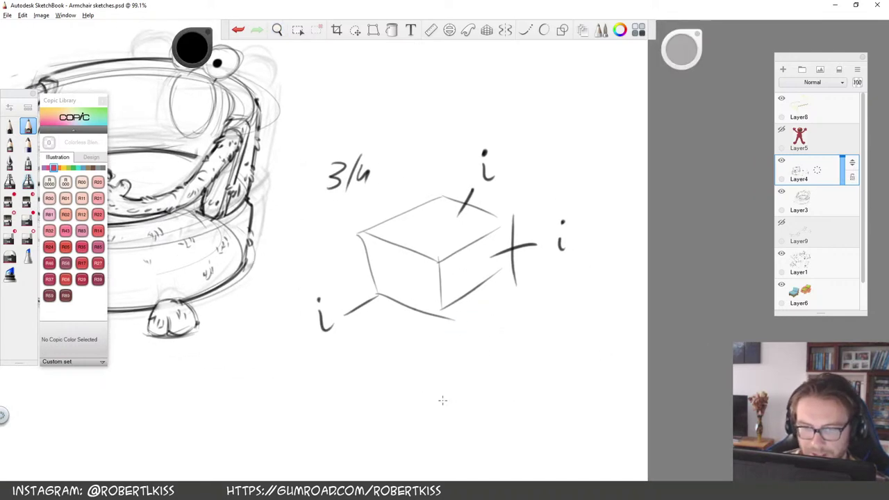
pyautogui.moveTo(400, 358)
pyautogui.mouseDown()
pyautogui.moveTo(399, 414)
pyautogui.moveTo(503, 415)
pyautogui.moveTo(498, 353)
pyautogui.moveTo(500, 414)
pyautogui.mouseUp()
pyautogui.scroll(3, 519, 408)
pyautogui.moveTo(356, 369)
pyautogui.mouseDown()
pyautogui.moveTo(516, 367)
pyautogui.moveTo(374, 421)
pyautogui.mouseUp()
pyautogui.moveTo(361, 372)
pyautogui.mouseDown()
pyautogui.moveTo(507, 368)
pyautogui.moveTo(506, 418)
pyautogui.mouseUp()
pyautogui.moveTo(515, 369)
pyautogui.mouseDown()
pyautogui.moveTo(367, 376)
pyautogui.moveTo(499, 364)
pyautogui.moveTo(510, 381)
pyautogui.mouseUp()
# Add the backrest and its two side ends to the small front-view armchair
pyautogui.moveTo(371, 316); pyautogui.dragTo(375, 348)
pyautogui.moveTo(375, 317)
pyautogui.mouseDown()
pyautogui.moveTo(514, 312)
pyautogui.moveTo(502, 356)
pyautogui.mouseUp()
pyautogui.moveTo(490, 317); pyautogui.dragTo(493, 352)
pyautogui.moveTo(372, 351); pyautogui.dragTo(383, 356)
pyautogui.moveTo(384, 318)
pyautogui.mouseDown()
pyautogui.moveTo(383, 354)
pyautogui.moveTo(499, 318)
pyautogui.mouseUp()
pyautogui.moveTo(491, 318)
pyautogui.mouseDown()
pyautogui.moveTo(493, 337)
pyautogui.moveTo(497, 317)
pyautogui.mouseUp()
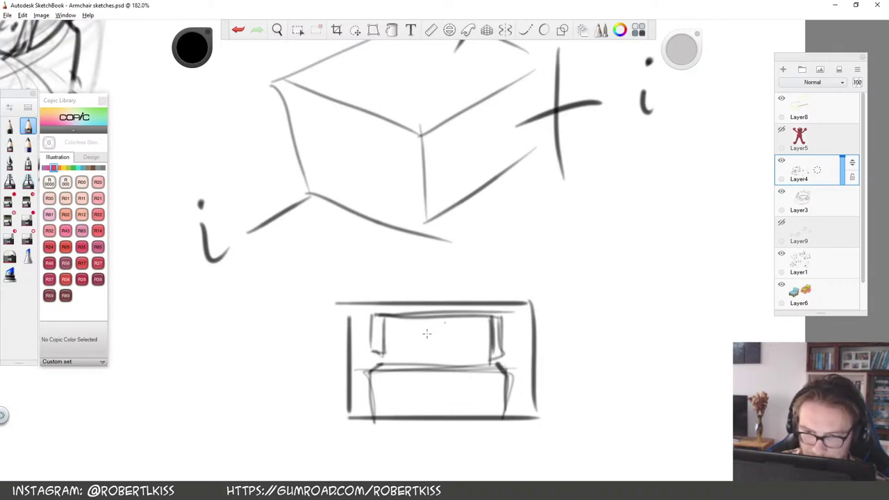
pyautogui.moveTo(375, 324); pyautogui.dragTo(374, 363)
pyautogui.moveTo(385, 357); pyautogui.dragTo(383, 316)
# Lasso the three-quarter box notes and the front-view thumbnail, delete them and clear the selection
pyautogui.press('space')
pyautogui.moveTo(520, 288); pyautogui.dragTo(472, 340)
pyautogui.moveTo(452, 367); pyautogui.dragTo(488, 361)
pyautogui.press('space')
pyautogui.moveTo(590, 261); pyautogui.dragTo(591, 280)
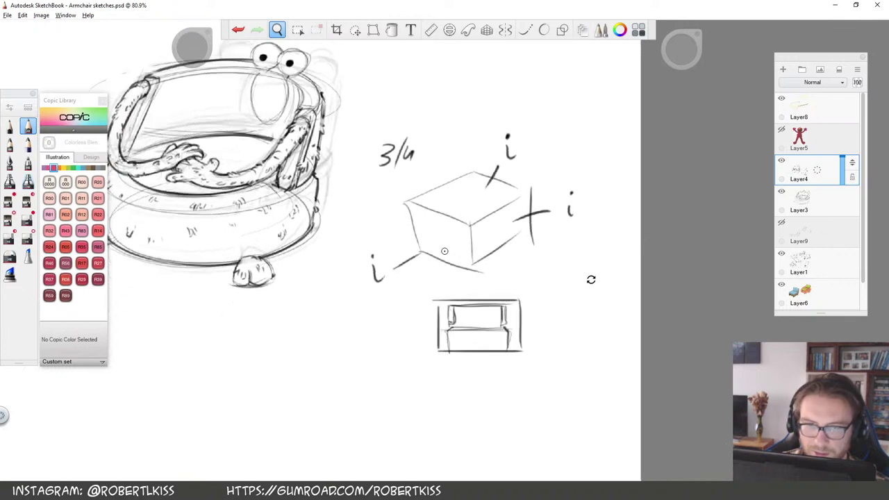
pyautogui.moveTo(559, 327); pyautogui.dragTo(647, 390)
pyautogui.press('m')
pyautogui.moveTo(723, 236)
pyautogui.mouseDown()
pyautogui.moveTo(609, 447)
pyautogui.moveTo(619, 452)
pyautogui.mouseUp()
pyautogui.press('Delete')
pyautogui.hotkey('ctrl', 'd')
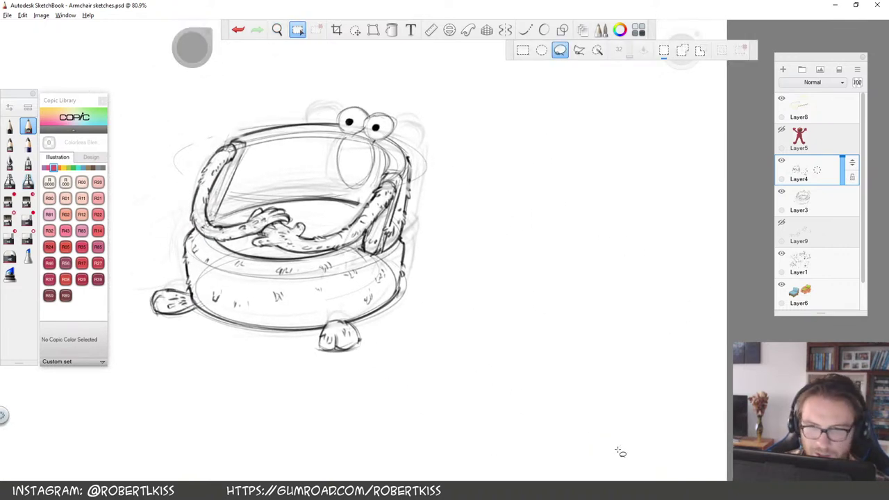
# Scatter short fur strokes across the inner backrest of the furry armchair with the pencil
pyautogui.press('b')
pyautogui.press('space')
pyautogui.moveTo(394, 306); pyautogui.dragTo(418, 284)
pyautogui.moveTo(393, 285); pyautogui.dragTo(524, 408)
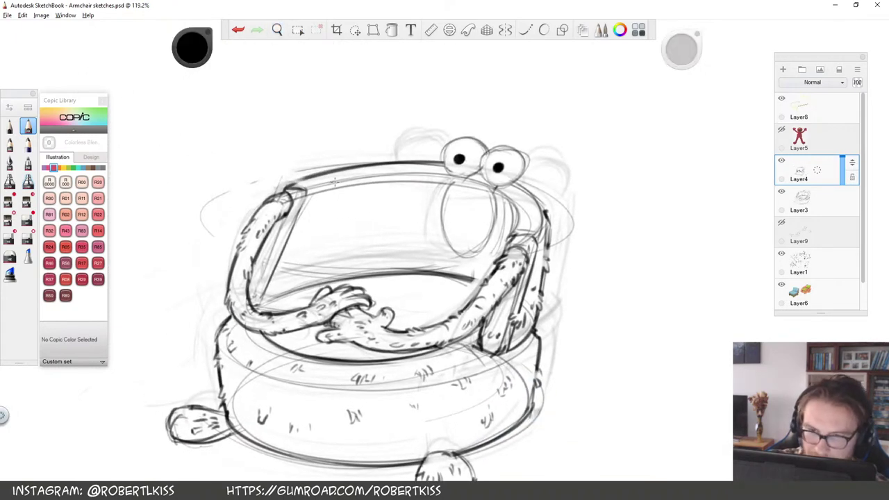
pyautogui.moveTo(339, 185); pyautogui.dragTo(337, 190)
pyautogui.moveTo(349, 185); pyautogui.dragTo(351, 188)
pyautogui.moveTo(357, 186); pyautogui.dragTo(388, 216)
pyautogui.moveTo(399, 220); pyautogui.dragTo(404, 223)
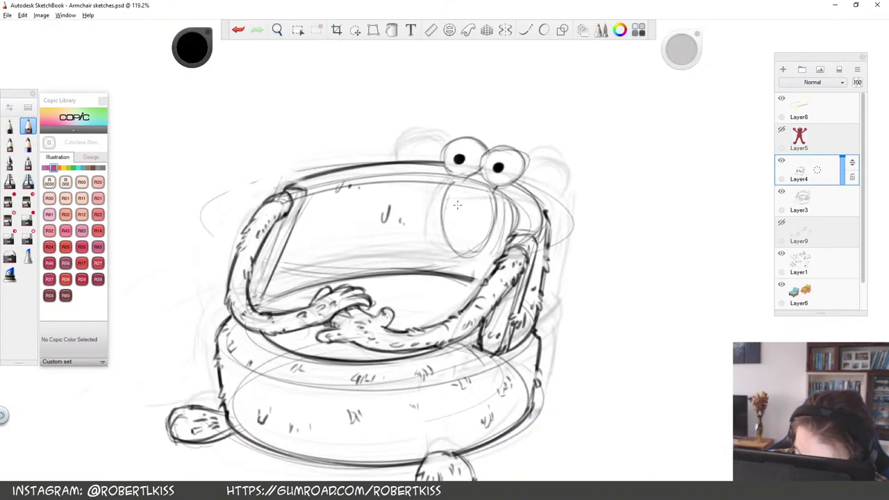
# Give the nose a furry outline and add fur strokes to the lower backrest and where the feet meet the base
pyautogui.moveTo(442, 198)
pyautogui.mouseDown()
pyautogui.moveTo(444, 227)
pyautogui.moveTo(481, 245)
pyautogui.mouseUp()
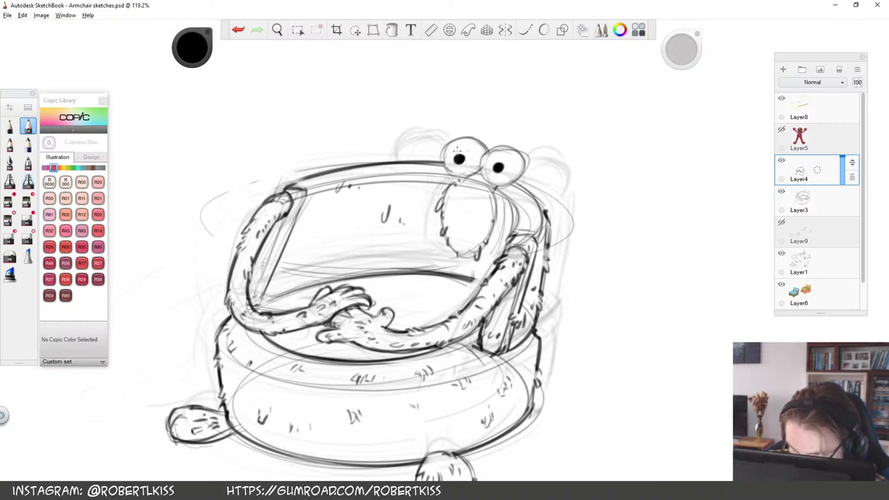
pyautogui.moveTo(329, 229); pyautogui.dragTo(321, 240)
pyautogui.moveTo(512, 379); pyautogui.dragTo(513, 308)
pyautogui.moveTo(214, 338); pyautogui.dragTo(227, 344)
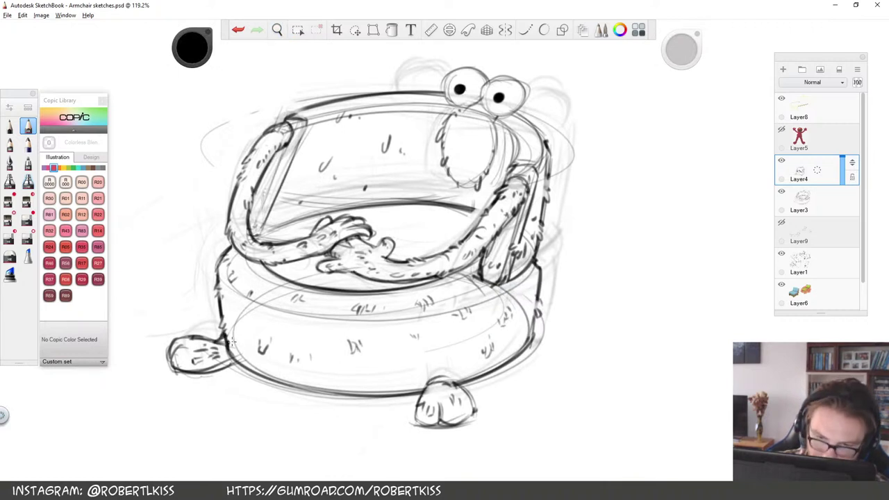
pyautogui.moveTo(436, 372); pyautogui.dragTo(429, 384)
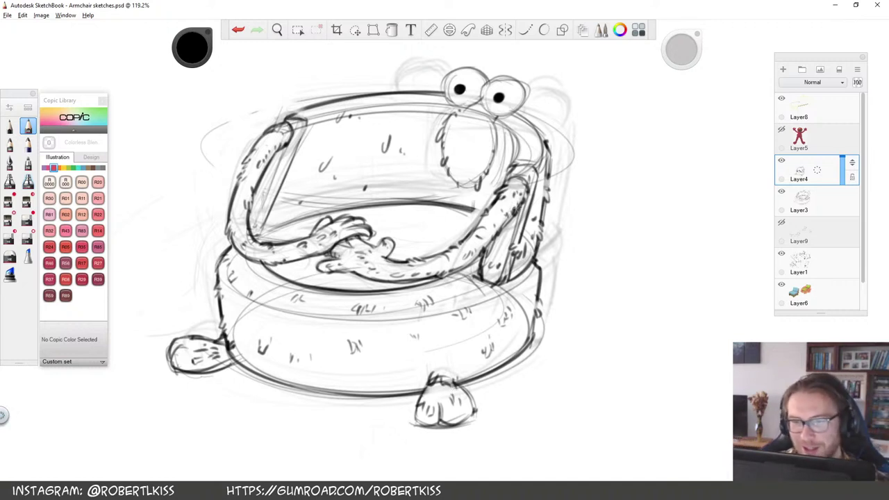
# Add fur strokes to the backrest end behind the near arm and around and inside the nose
pyautogui.moveTo(532, 250); pyautogui.dragTo(532, 298)
pyautogui.press('space')
pyautogui.moveTo(526, 223); pyautogui.dragTo(552, 191)
pyautogui.moveTo(499, 179); pyautogui.dragTo(468, 239)
pyautogui.moveTo(432, 284); pyautogui.dragTo(438, 287)
pyautogui.moveTo(436, 239); pyautogui.dragTo(435, 254)
pyautogui.moveTo(455, 239); pyautogui.dragTo(454, 253)
pyautogui.moveTo(463, 221); pyautogui.dragTo(464, 232)
pyautogui.moveTo(469, 201); pyautogui.dragTo(471, 218)
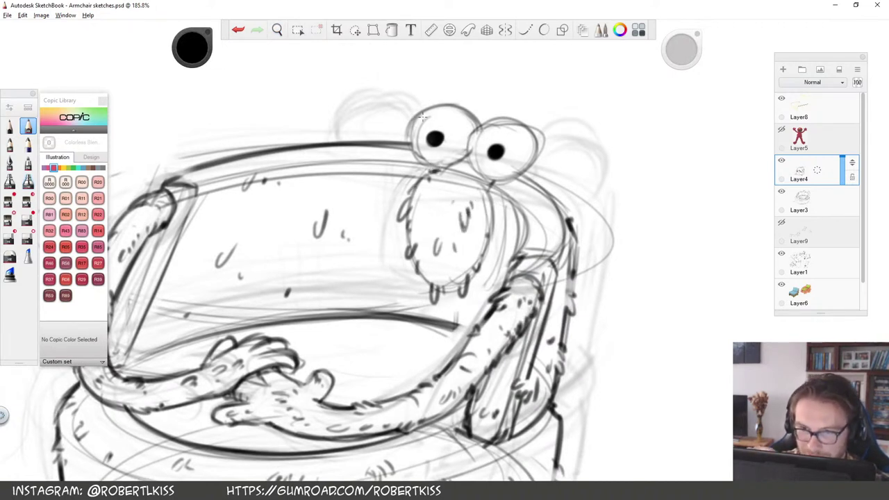
# Undo the last stroke and add more fur marks on the backrest beside the nose
pyautogui.hotkey('ctrl', 'z')
pyautogui.moveTo(476, 132)
pyautogui.mouseDown()
pyautogui.moveTo(532, 160)
pyautogui.moveTo(471, 132)
pyautogui.mouseUp()
pyautogui.scroll(-3, 454, 220)
pyautogui.moveTo(453, 219); pyautogui.dragTo(448, 229)
pyautogui.moveTo(445, 284); pyautogui.dragTo(453, 292)
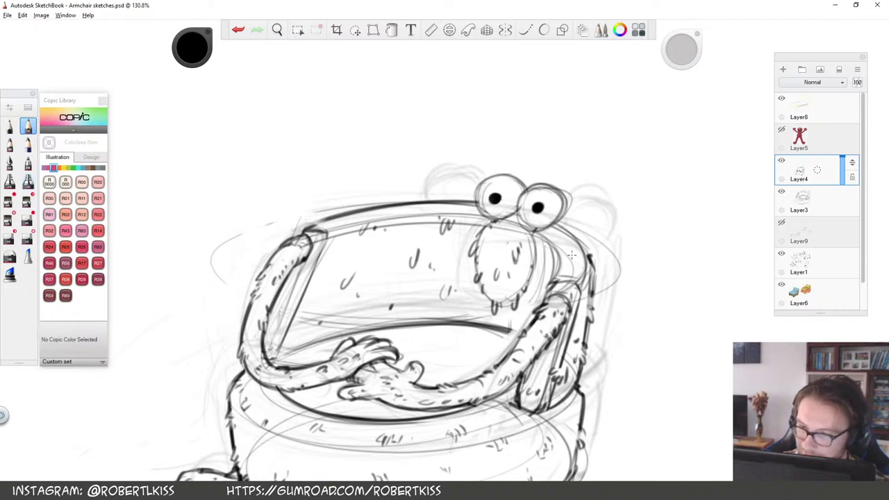
# Hide Layer3 with the rough construction lines of the furry armchair
pyautogui.press('space')
pyautogui.moveTo(586, 305); pyautogui.dragTo(476, 266)
pyautogui.click(782, 193)
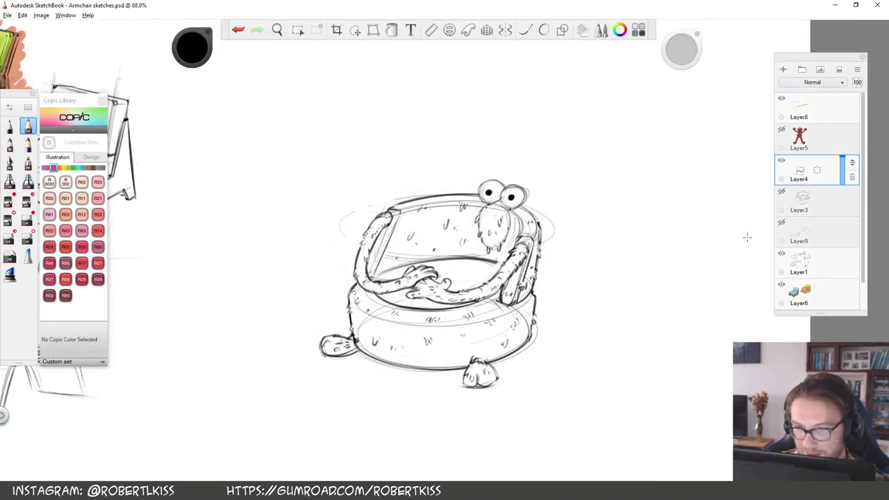
pyautogui.scroll(3, 585, 275)
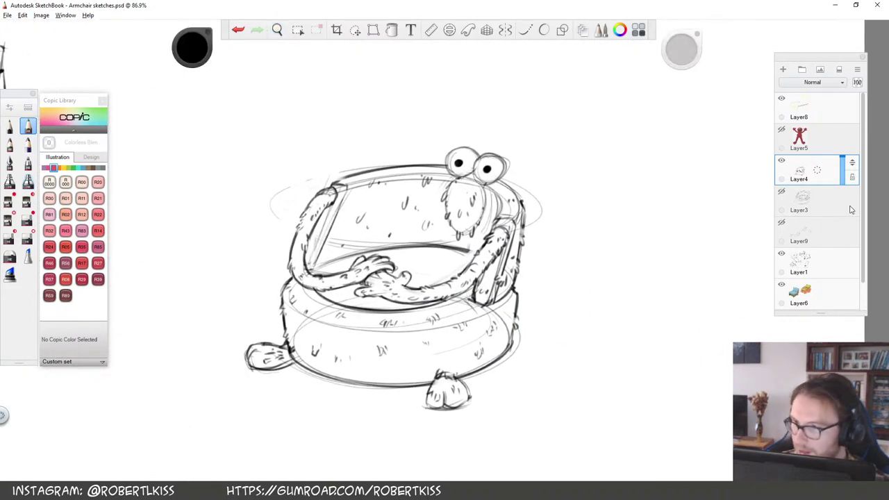
# Lower the opacity of Layer4 and add a new layer above it for clean linework
pyautogui.moveTo(841, 181); pyautogui.dragTo(841, 183)
pyautogui.click(783, 69)
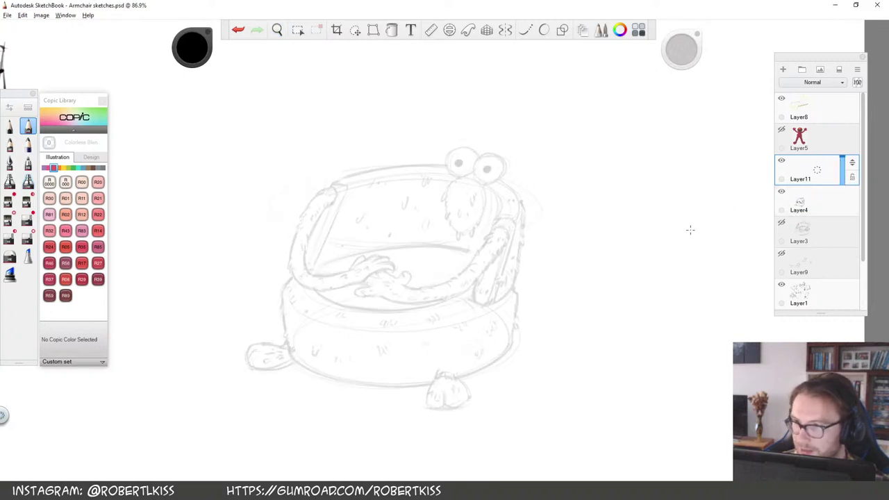
# Fit the ellipse guide to the bottom of the seat base and trace the base's front lower edge
pyautogui.press('space')
pyautogui.moveTo(434, 321); pyautogui.dragTo(437, 320)
pyautogui.scroll(3, 437, 319)
pyautogui.click(449, 30)
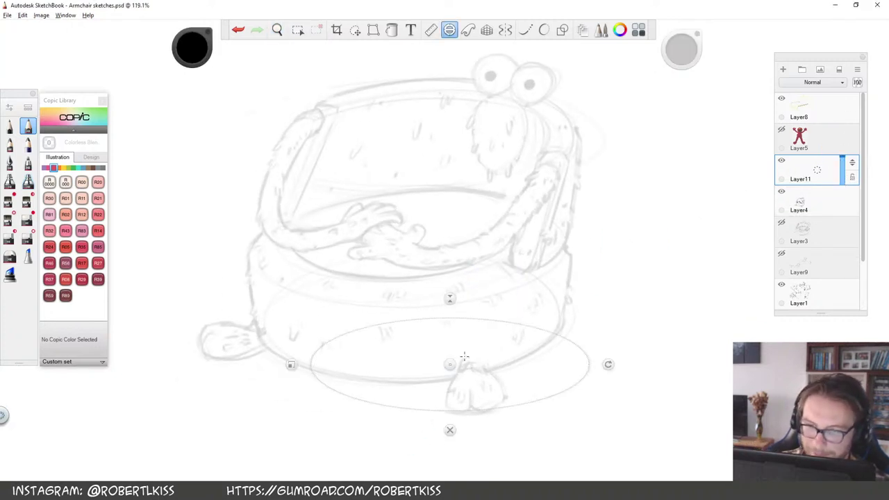
pyautogui.moveTo(256, 309); pyautogui.dragTo(236, 310)
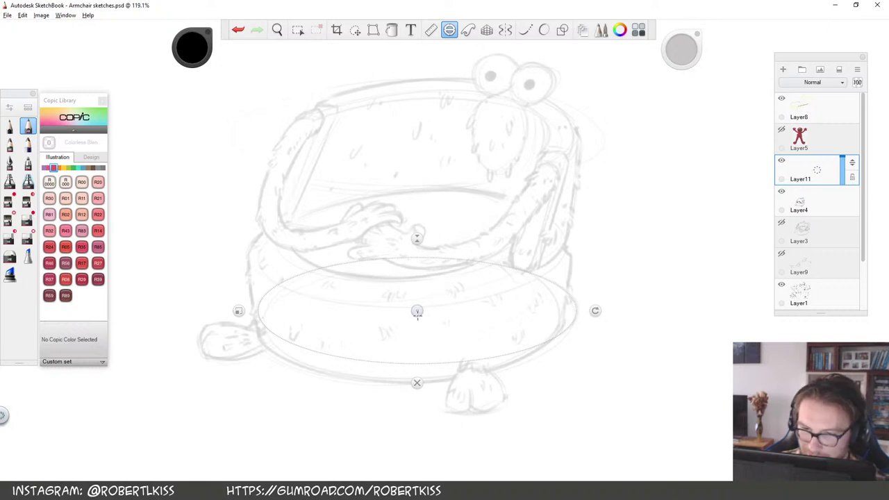
pyautogui.moveTo(414, 310); pyautogui.dragTo(414, 330)
pyautogui.moveTo(593, 330); pyautogui.dragTo(593, 319)
pyautogui.moveTo(410, 259); pyautogui.dragTo(410, 251)
pyautogui.moveTo(414, 330); pyautogui.dragTo(414, 319)
pyautogui.moveTo(238, 330); pyautogui.dragTo(240, 331)
pyautogui.moveTo(415, 319); pyautogui.dragTo(410, 318)
pyautogui.moveTo(407, 242); pyautogui.dragTo(404, 239)
pyautogui.moveTo(264, 350)
pyautogui.mouseDown()
pyautogui.moveTo(368, 386)
pyautogui.moveTo(500, 371)
pyautogui.moveTo(558, 328)
pyautogui.mouseUp()
# Move the ellipse guide up to the seat's top, flatten it slightly and trace the outer rim
pyautogui.moveTo(409, 319); pyautogui.dragTo(403, 246)
pyautogui.moveTo(399, 168); pyautogui.dragTo(403, 172)
pyautogui.moveTo(353, 285)
pyautogui.mouseDown()
pyautogui.moveTo(256, 257)
pyautogui.moveTo(514, 201)
pyautogui.mouseUp()
# Shrink and reposition the ellipse guide inside the seat rim and trace the inner seat ellipse
pyautogui.moveTo(230, 257); pyautogui.dragTo(253, 256)
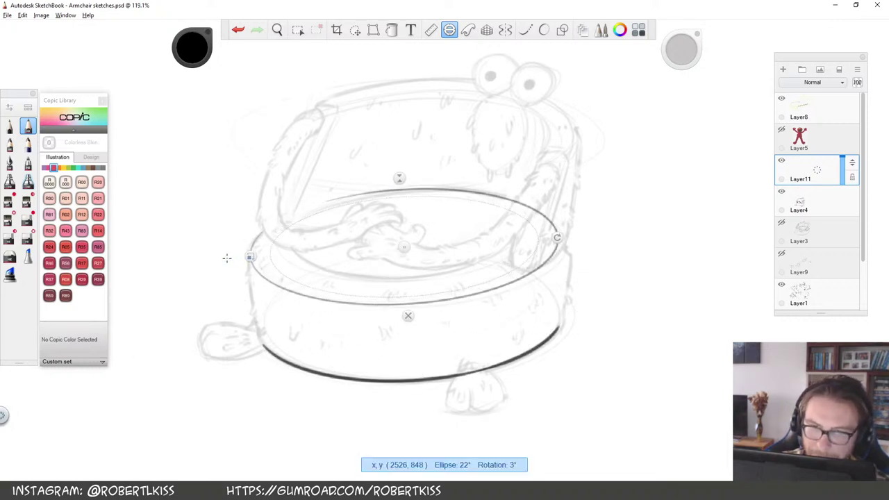
pyautogui.moveTo(399, 179); pyautogui.dragTo(398, 182)
pyautogui.moveTo(404, 247); pyautogui.dragTo(405, 235)
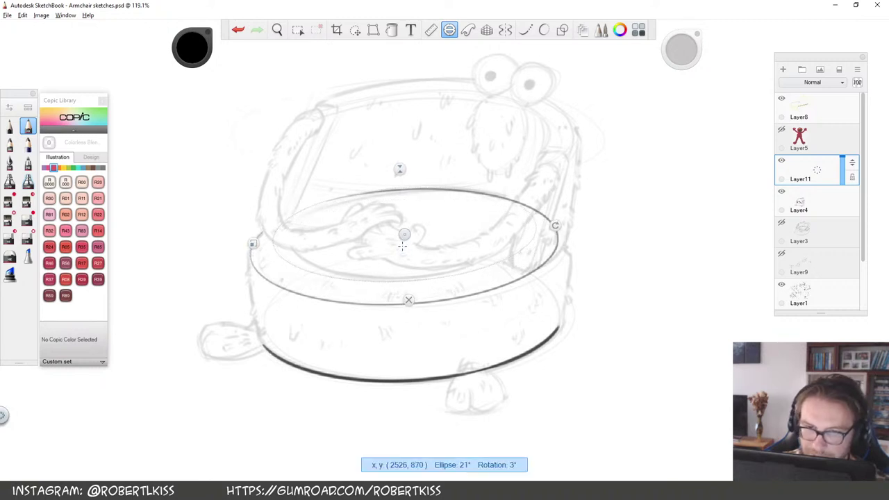
pyautogui.moveTo(312, 211); pyautogui.dragTo(537, 227)
pyautogui.moveTo(275, 230)
pyautogui.mouseDown()
pyautogui.moveTo(417, 280)
pyautogui.moveTo(538, 227)
pyautogui.mouseUp()
pyautogui.moveTo(433, 279)
pyautogui.mouseDown()
pyautogui.moveTo(276, 230)
pyautogui.moveTo(221, 246)
pyautogui.moveTo(229, 245)
pyautogui.mouseUp()
# Match the ellipse guide to the seat rim, raise it to the backrest top and trace the outer top edge
pyautogui.moveTo(411, 228); pyautogui.dragTo(408, 141)
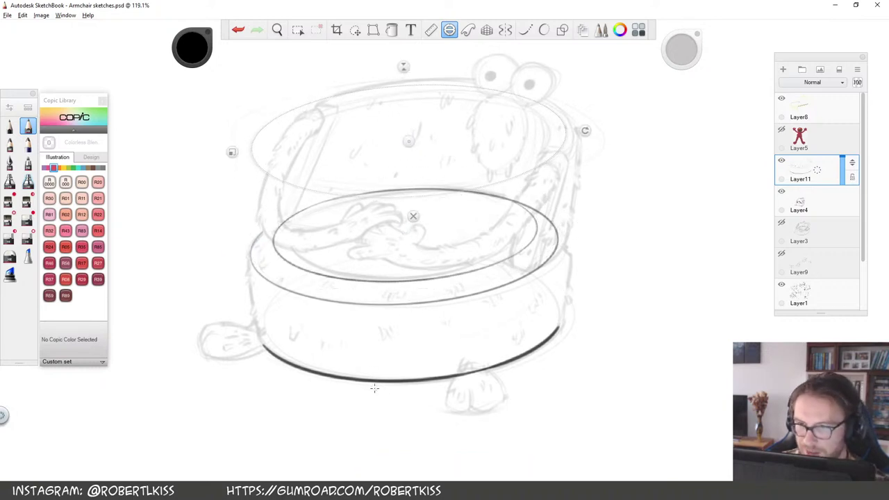
pyautogui.moveTo(232, 153); pyautogui.dragTo(229, 152)
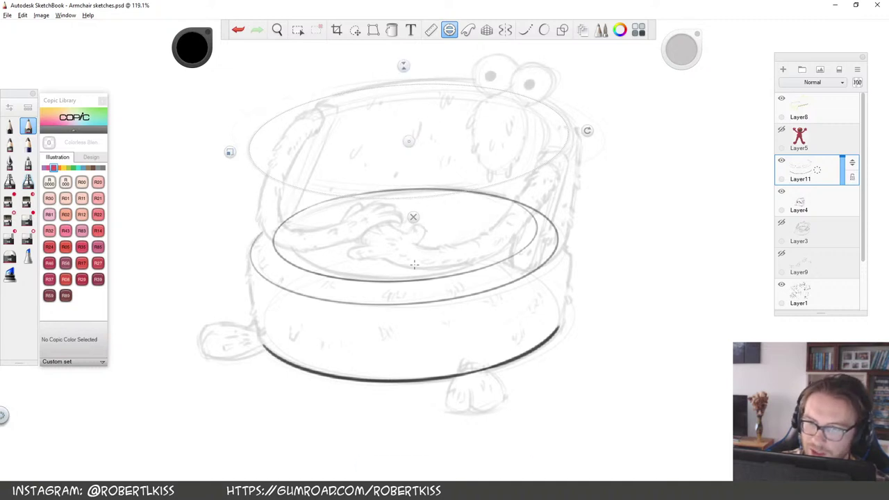
pyautogui.moveTo(412, 139); pyautogui.dragTo(402, 245)
pyautogui.moveTo(223, 256); pyautogui.dragTo(224, 256)
pyautogui.moveTo(398, 171); pyautogui.dragTo(398, 173)
pyautogui.moveTo(403, 245); pyautogui.dragTo(399, 144)
pyautogui.moveTo(295, 111)
pyautogui.mouseDown()
pyautogui.moveTo(339, 96)
pyautogui.moveTo(486, 183)
pyautogui.moveTo(479, 95)
pyautogui.moveTo(301, 113)
pyautogui.mouseUp()
pyautogui.hotkey('ctrl', 'z')
# Shrink the ellipse guide and trace a second arc just inside the backrest's outer top edge
pyautogui.moveTo(218, 158); pyautogui.dragTo(240, 156)
pyautogui.moveTo(399, 144); pyautogui.dragTo(402, 144)
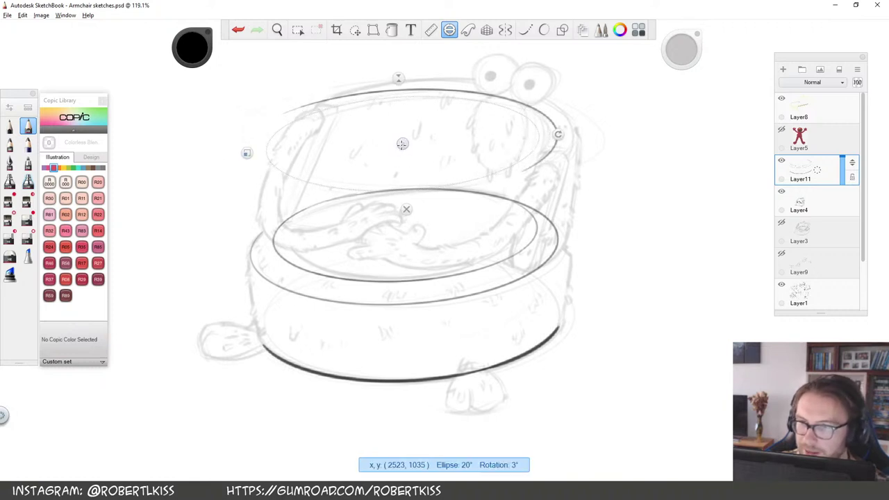
pyautogui.moveTo(525, 165)
pyautogui.mouseDown()
pyautogui.moveTo(534, 151)
pyautogui.moveTo(329, 104)
pyautogui.mouseUp()
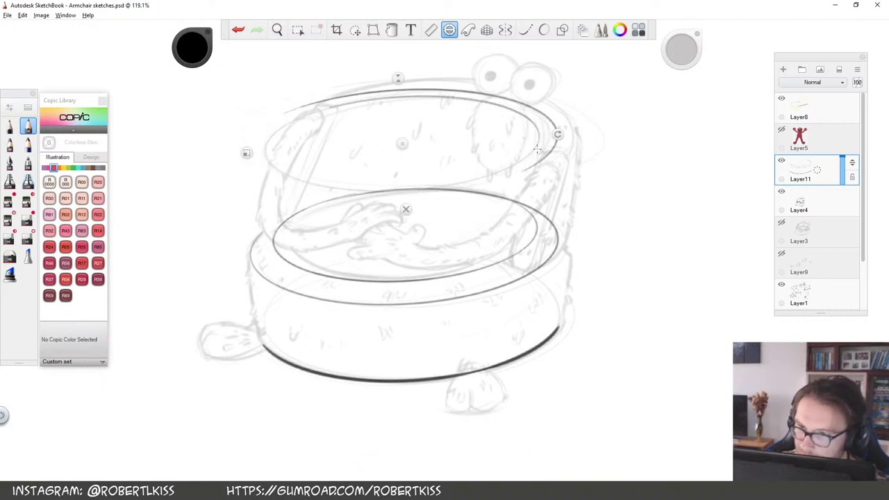
# Reduce and lower the ellipse guide slightly, trace the innermost backrest arc and close the guide
pyautogui.moveTo(246, 153); pyautogui.dragTo(251, 153)
pyautogui.moveTo(402, 144); pyautogui.dragTo(406, 149)
pyautogui.moveTo(329, 111); pyautogui.dragTo(538, 150)
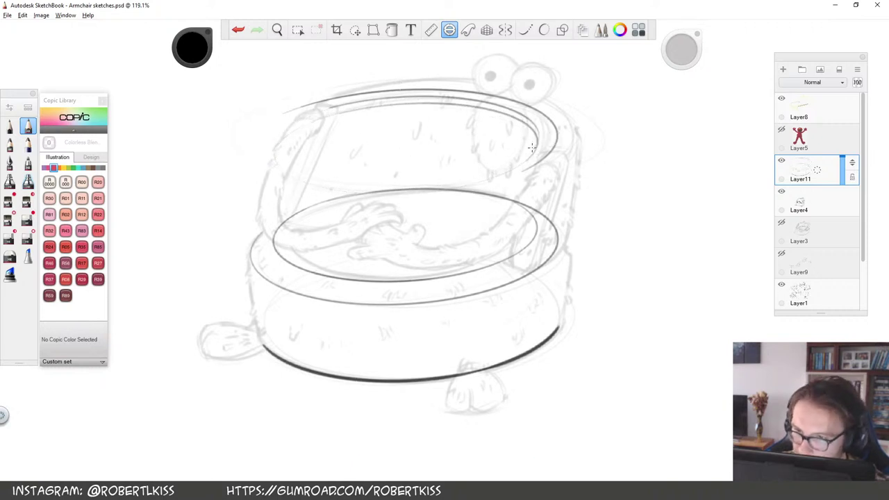
pyautogui.click(409, 213)
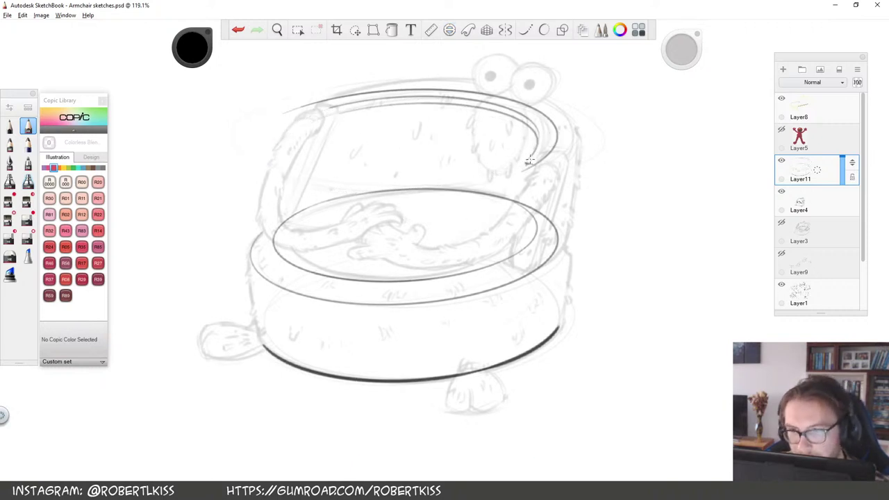
# Check the ellipse linework by toggling Layer11's visibility and add a new layer above it
pyautogui.moveTo(485, 320); pyautogui.dragTo(480, 340)
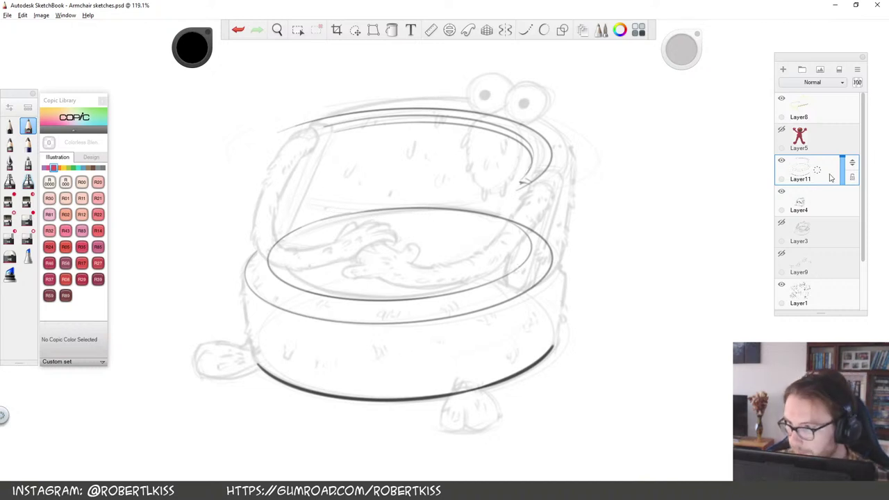
pyautogui.click(781, 162)
pyautogui.click(781, 162)
pyautogui.moveTo(817, 170); pyautogui.dragTo(820, 133)
# Draw the end faces of the backrest on both sides, connecting its top rim down to the seat
pyautogui.press('space')
pyautogui.moveTo(379, 230); pyautogui.dragTo(389, 229)
pyautogui.moveTo(290, 211)
pyautogui.mouseDown()
pyautogui.moveTo(323, 119)
pyautogui.moveTo(260, 222)
pyautogui.moveTo(280, 230)
pyautogui.mouseUp()
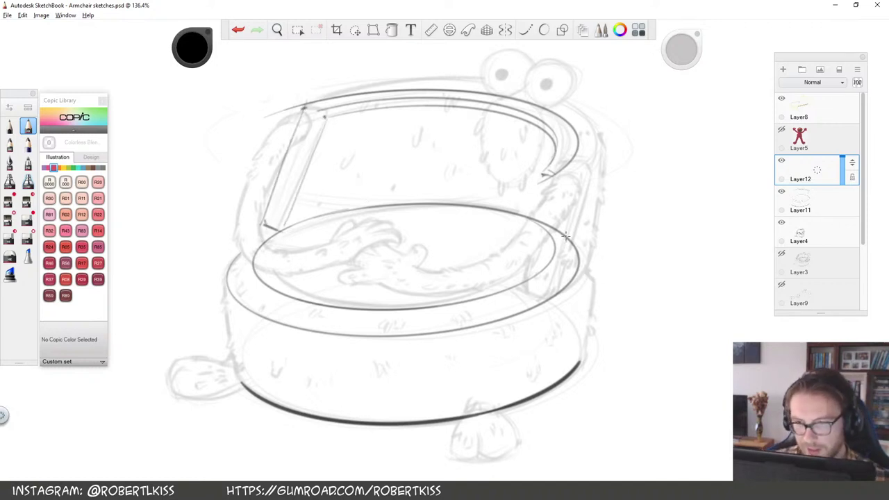
pyautogui.moveTo(500, 288)
pyautogui.mouseDown()
pyautogui.moveTo(535, 184)
pyautogui.moveTo(519, 297)
pyautogui.moveTo(524, 217)
pyautogui.moveTo(540, 177)
pyautogui.mouseUp()
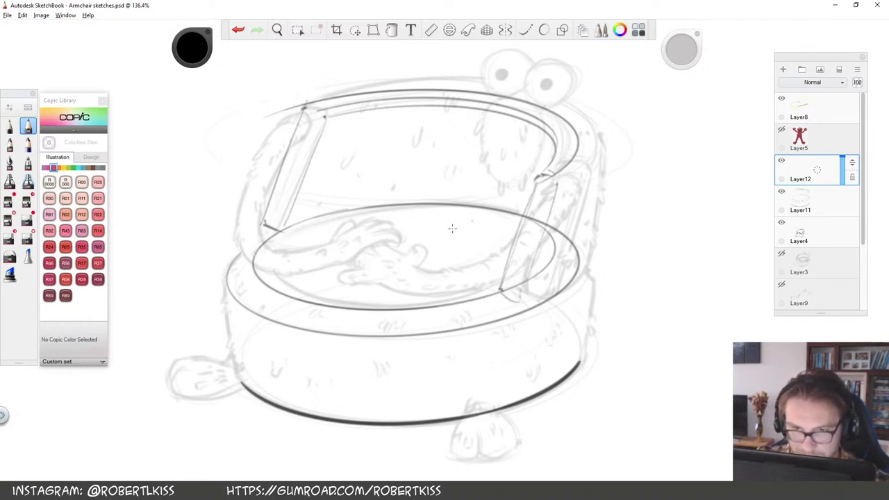
# Redraw the long edges of the backrest's far end face with darker lines, undoing one misplaced stroke
pyautogui.moveTo(284, 223); pyautogui.dragTo(314, 118)
pyautogui.moveTo(267, 224); pyautogui.dragTo(302, 106)
pyautogui.hotkey('ctrl', 'z')
pyautogui.moveTo(265, 216); pyautogui.dragTo(306, 108)
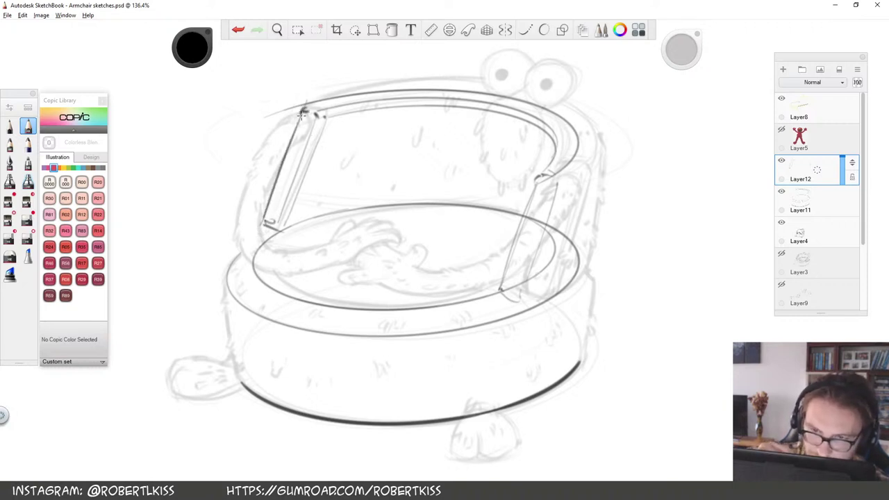
# Darken and round off the top corner of the backrest's far end face
pyautogui.moveTo(404, 267); pyautogui.dragTo(383, 294)
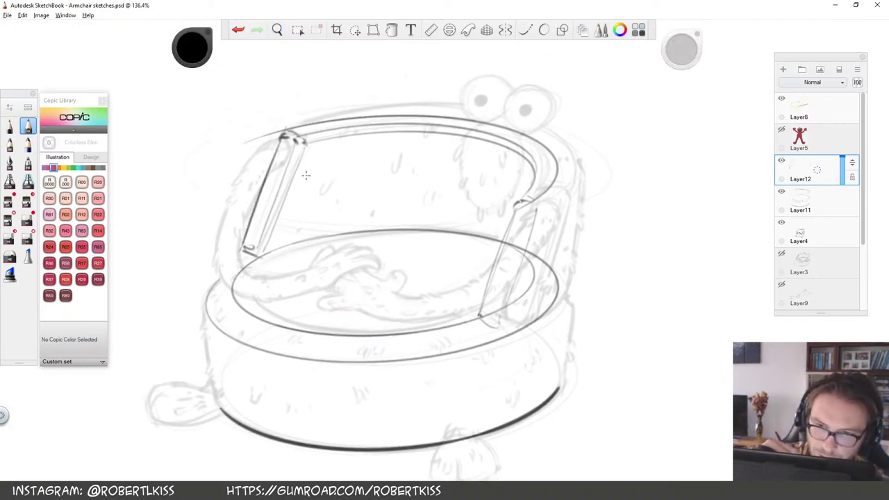
pyautogui.press('e')
pyautogui.moveTo(281, 131)
pyautogui.mouseDown()
pyautogui.moveTo(279, 145)
pyautogui.moveTo(377, 144)
pyautogui.mouseUp()
pyautogui.moveTo(365, 218); pyautogui.dragTo(362, 250)
pyautogui.press('s')
pyautogui.moveTo(255, 183)
pyautogui.mouseDown()
pyautogui.moveTo(274, 166)
pyautogui.moveTo(293, 174)
pyautogui.mouseUp()
pyautogui.moveTo(258, 170)
pyautogui.mouseDown()
pyautogui.moveTo(268, 154)
pyautogui.moveTo(301, 158)
pyautogui.moveTo(294, 188)
pyautogui.mouseUp()
pyautogui.press('space')
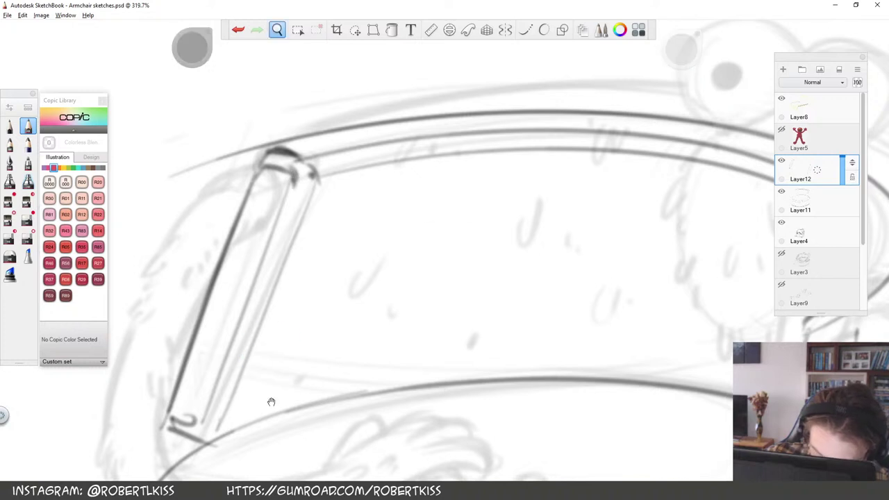
# Redraw the inner long edges of the backrest's far end face with darker lines
pyautogui.moveTo(271, 403); pyautogui.dragTo(289, 307)
pyautogui.moveTo(191, 311)
pyautogui.mouseDown()
pyautogui.moveTo(220, 322)
pyautogui.moveTo(308, 87)
pyautogui.mouseUp()
pyautogui.moveTo(243, 334); pyautogui.dragTo(336, 88)
# Redraw the long edges of the backrest's near end face with darker parallel lines from the top rim down to the seat
pyautogui.press('space')
pyautogui.moveTo(481, 228); pyautogui.dragTo(660, 323)
pyautogui.moveTo(677, 316)
pyautogui.mouseDown()
pyautogui.moveTo(480, 249)
pyautogui.moveTo(428, 242)
pyautogui.moveTo(428, 210)
pyautogui.mouseUp()
pyautogui.moveTo(362, 290)
pyautogui.mouseDown()
pyautogui.moveTo(403, 149)
pyautogui.moveTo(385, 137)
pyautogui.mouseUp()
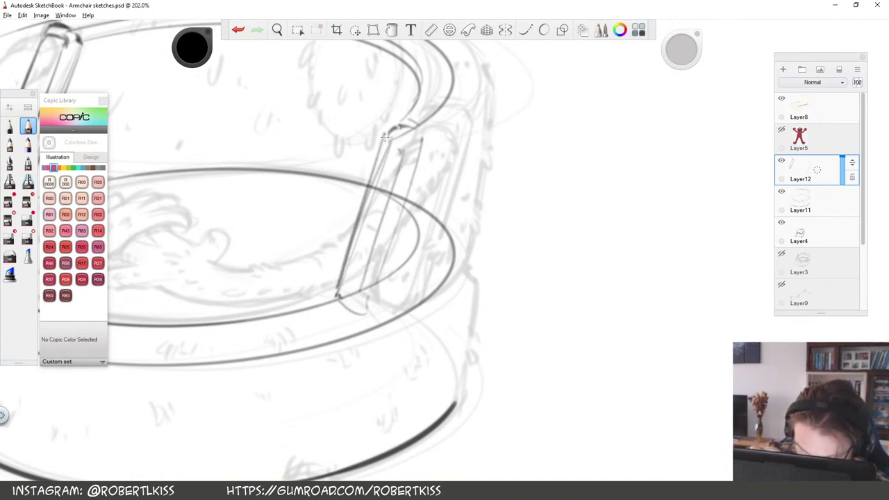
pyautogui.moveTo(360, 292)
pyautogui.mouseDown()
pyautogui.moveTo(401, 159)
pyautogui.moveTo(387, 255)
pyautogui.moveTo(421, 133)
pyautogui.mouseUp()
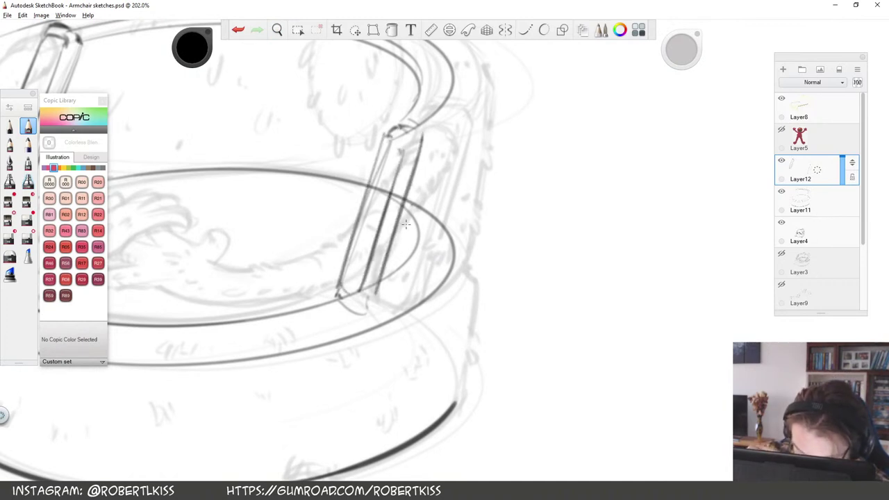
pyautogui.moveTo(341, 289)
pyautogui.mouseDown()
pyautogui.moveTo(368, 300)
pyautogui.moveTo(382, 295)
pyautogui.moveTo(420, 138)
pyautogui.moveTo(407, 152)
pyautogui.moveTo(421, 136)
pyautogui.mouseUp()
# Draw the backrest's outer side edge from the top rim down to the seat, undoing one misplaced stroke
pyautogui.moveTo(445, 194); pyautogui.dragTo(453, 243)
pyautogui.moveTo(454, 244); pyautogui.dragTo(482, 309)
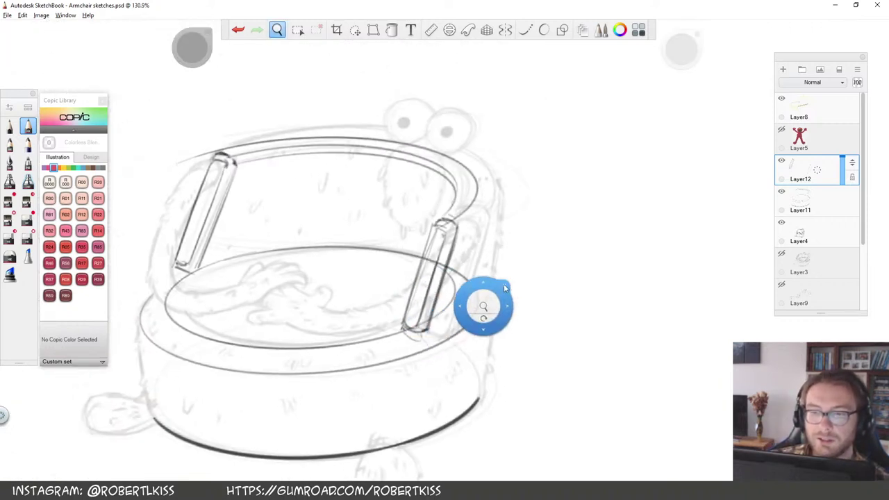
pyautogui.moveTo(422, 329); pyautogui.dragTo(472, 283)
pyautogui.hotkey('ctrl', 'z')
pyautogui.moveTo(428, 331)
pyautogui.mouseDown()
pyautogui.moveTo(478, 289)
pyautogui.moveTo(481, 212)
pyautogui.mouseUp()
pyautogui.moveTo(479, 291); pyautogui.dragTo(478, 188)
pyautogui.moveTo(457, 230); pyautogui.dragTo(477, 191)
# Draw a darker curve along the back of the seat between the two end faces, undoing strokes that miss the ellipse
pyautogui.press('space')
pyautogui.moveTo(404, 339); pyautogui.dragTo(505, 315)
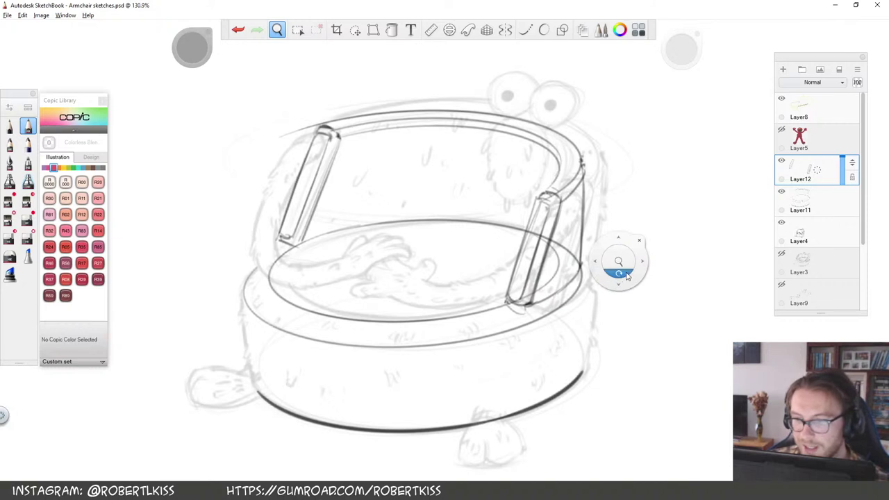
pyautogui.moveTo(624, 278); pyautogui.dragTo(611, 186)
pyautogui.moveTo(455, 255); pyautogui.dragTo(474, 250)
pyautogui.moveTo(290, 337); pyautogui.dragTo(541, 159)
pyautogui.hotkey('ctrl', 'z')
pyautogui.moveTo(300, 331); pyautogui.dragTo(535, 181)
pyautogui.moveTo(294, 335); pyautogui.dragTo(517, 179)
pyautogui.hotkey('ctrl', 'z')
pyautogui.moveTo(293, 336); pyautogui.dragTo(524, 182)
# Darken the far end face's outer edge with its corners and retrace its inner long edges, undoing one misplaced stroke
pyautogui.press('space')
pyautogui.moveTo(628, 202); pyautogui.dragTo(627, 202)
pyautogui.moveTo(245, 212)
pyautogui.mouseDown()
pyautogui.moveTo(258, 226)
pyautogui.moveTo(302, 89)
pyautogui.moveTo(313, 85)
pyautogui.mouseUp()
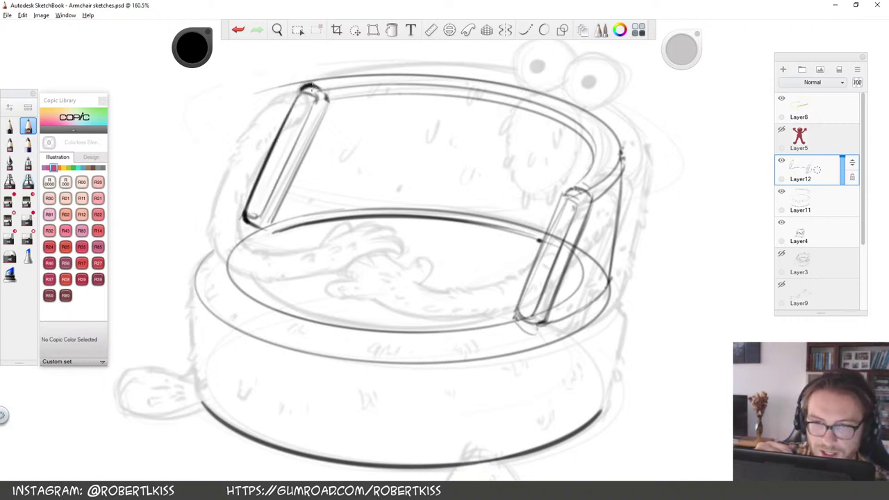
pyautogui.moveTo(264, 228); pyautogui.dragTo(332, 105)
pyautogui.hotkey('ctrl', 'z')
pyautogui.moveTo(284, 207); pyautogui.dragTo(330, 103)
pyautogui.moveTo(262, 211); pyautogui.dragTo(311, 99)
# Darken the near end face's corners and the curve joining its base to the backrest's outer side edge
pyautogui.press('space')
pyautogui.moveTo(535, 209); pyautogui.dragTo(406, 150)
pyautogui.moveTo(387, 256)
pyautogui.mouseDown()
pyautogui.moveTo(432, 138)
pyautogui.moveTo(444, 131)
pyautogui.moveTo(416, 266)
pyautogui.mouseUp()
pyautogui.moveTo(431, 226)
pyautogui.mouseDown()
pyautogui.moveTo(419, 257)
pyautogui.moveTo(459, 147)
pyautogui.mouseUp()
pyautogui.press('space')
pyautogui.moveTo(445, 253); pyautogui.dragTo(420, 363)
pyautogui.moveTo(389, 378)
pyautogui.mouseDown()
pyautogui.moveTo(457, 335)
pyautogui.moveTo(455, 325)
pyautogui.moveTo(442, 347)
pyautogui.mouseUp()
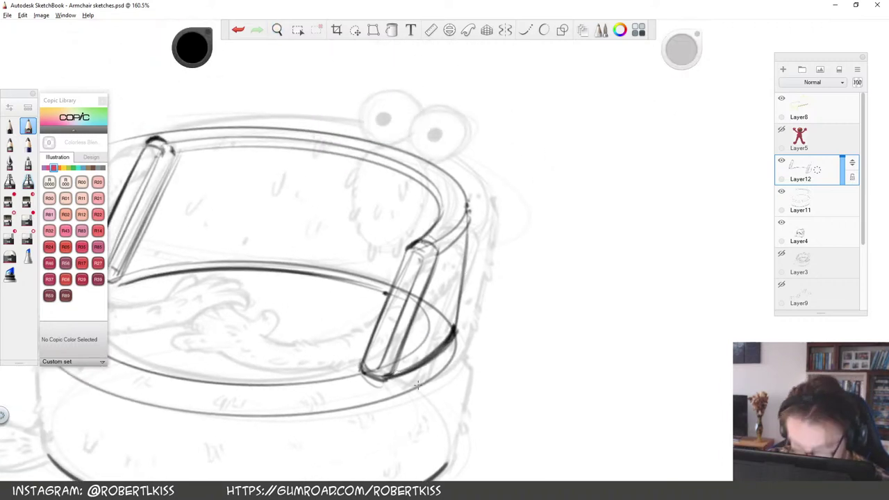
# Trace the seat's outer rim from the far end face's base around the left side, undoing one misplaced stroke
pyautogui.moveTo(263, 398); pyautogui.dragTo(409, 339)
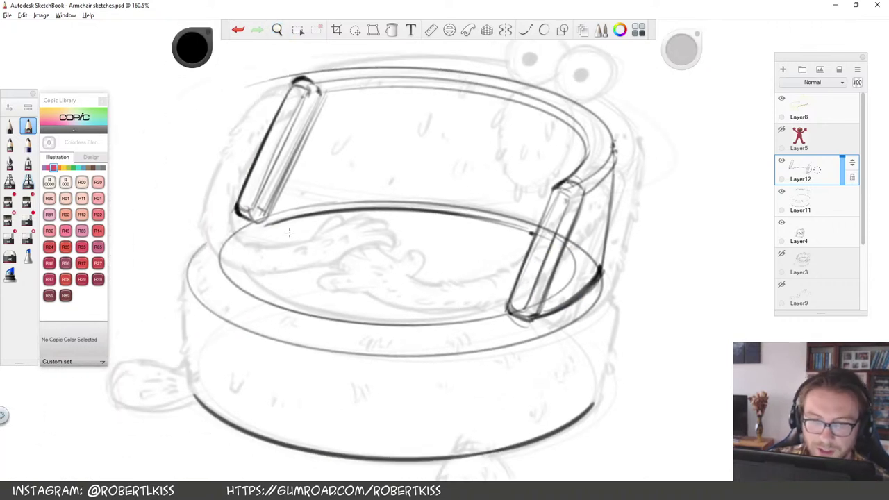
pyautogui.moveTo(252, 339); pyautogui.dragTo(391, 332)
pyautogui.moveTo(348, 251)
pyautogui.mouseDown()
pyautogui.moveTo(428, 194)
pyautogui.moveTo(329, 246)
pyautogui.mouseUp()
pyautogui.hotkey('ctrl', 'z')
pyautogui.moveTo(415, 195); pyautogui.dragTo(330, 246)
pyautogui.moveTo(404, 199); pyautogui.dragTo(330, 243)
# Draw the right side edge of the seat base from the outer rim down to the bottom ellipse
pyautogui.press('space')
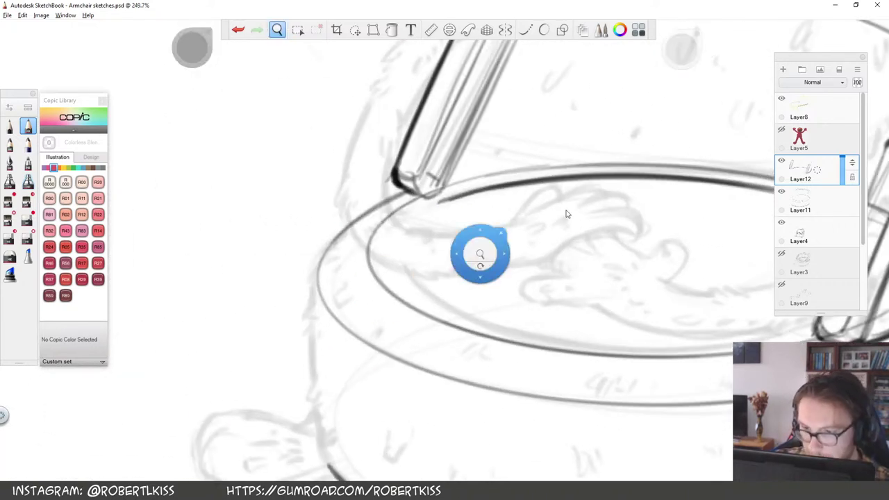
pyautogui.moveTo(567, 228); pyautogui.dragTo(502, 264)
pyautogui.moveTo(552, 310); pyautogui.dragTo(343, 281)
pyautogui.press('space')
pyautogui.moveTo(582, 302)
pyautogui.mouseDown()
pyautogui.moveTo(455, 280)
pyautogui.moveTo(442, 261)
pyautogui.mouseUp()
pyautogui.moveTo(401, 314); pyautogui.dragTo(414, 177)
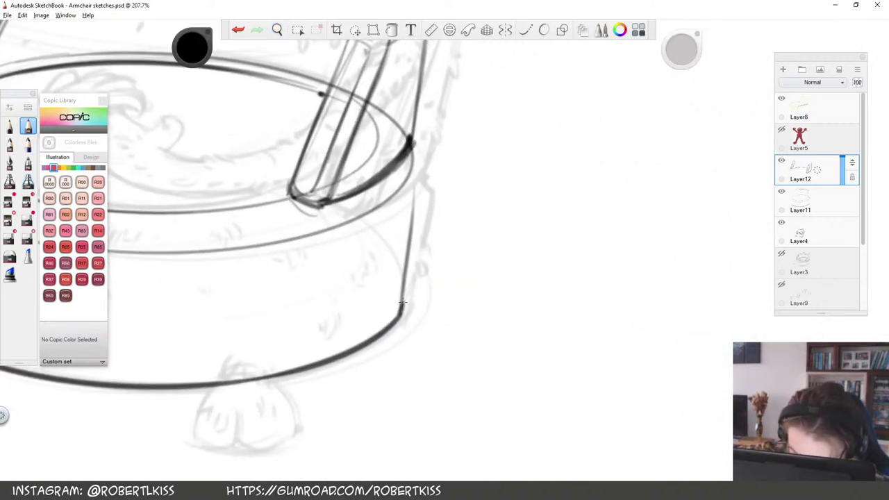
pyautogui.moveTo(402, 314); pyautogui.dragTo(411, 180)
pyautogui.moveTo(403, 281)
pyautogui.mouseDown()
pyautogui.moveTo(410, 152)
pyautogui.moveTo(305, 280)
pyautogui.moveTo(453, 368)
pyautogui.mouseUp()
# Outline the underside of the furry foot at the left side of the base
pyautogui.press('space')
pyautogui.press('space')
pyautogui.moveTo(491, 273); pyautogui.dragTo(459, 285)
pyautogui.moveTo(274, 291)
pyautogui.mouseDown()
pyautogui.moveTo(347, 320)
pyautogui.moveTo(503, 338)
pyautogui.mouseUp()
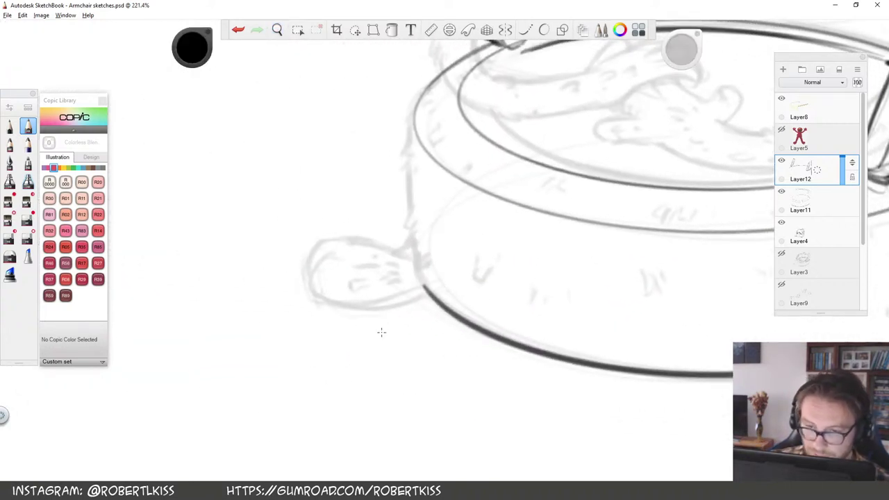
pyautogui.moveTo(308, 296); pyautogui.dragTo(405, 300)
pyautogui.press('space')
pyautogui.moveTo(605, 243); pyautogui.dragTo(563, 272)
pyautogui.moveTo(563, 304); pyautogui.dragTo(420, 339)
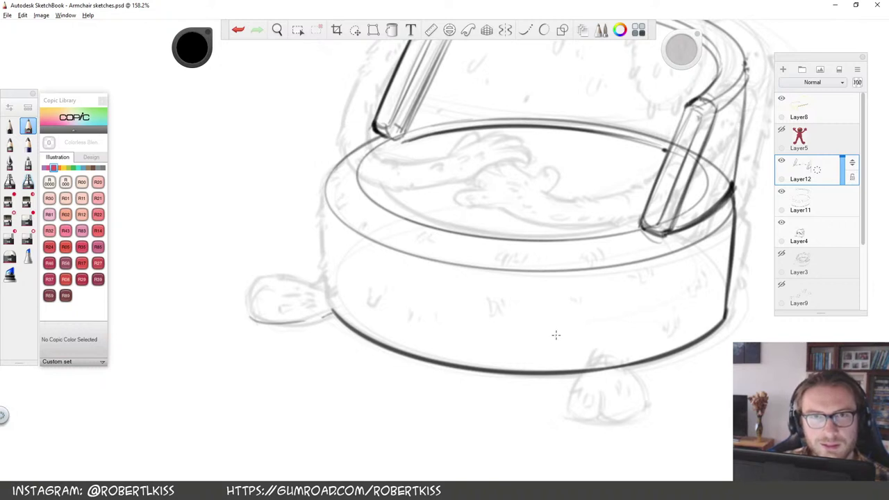
pyautogui.press('space')
pyautogui.moveTo(556, 214); pyautogui.dragTo(426, 224)
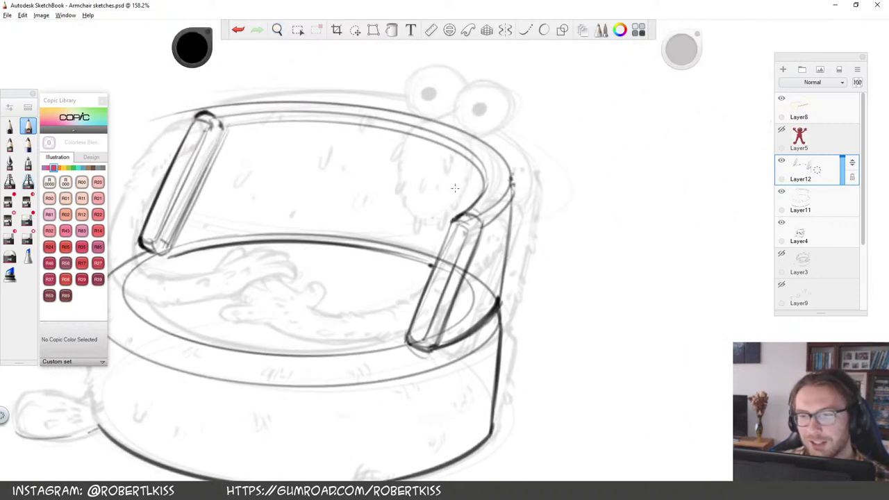
# Draw short fur tufts down the left side of the seat base between the rim and the foot
pyautogui.press('space')
pyautogui.moveTo(238, 357); pyautogui.dragTo(415, 301)
pyautogui.press('space')
pyautogui.moveTo(299, 295); pyautogui.dragTo(299, 252)
pyautogui.scroll(3, 292, 239)
pyautogui.moveTo(268, 279); pyautogui.dragTo(259, 278)
pyautogui.moveTo(265, 229)
pyautogui.mouseDown()
pyautogui.moveTo(264, 261)
pyautogui.moveTo(254, 190)
pyautogui.moveTo(267, 191)
pyautogui.moveTo(251, 189)
pyautogui.mouseUp()
pyautogui.moveTo(263, 158)
pyautogui.mouseDown()
pyautogui.moveTo(256, 171)
pyautogui.moveTo(260, 125)
pyautogui.mouseUp()
pyautogui.moveTo(262, 124); pyautogui.dragTo(268, 111)
pyautogui.moveTo(295, 240); pyautogui.dragTo(305, 239)
pyautogui.click(319, 269)
pyautogui.moveTo(169, 391); pyautogui.dragTo(334, 355)
# Cover the left foot with a tufted outline, small fur marks and dark hatching where it meets the base
pyautogui.moveTo(308, 295)
pyautogui.mouseDown()
pyautogui.moveTo(418, 296)
pyautogui.moveTo(362, 286)
pyautogui.moveTo(333, 245)
pyautogui.moveTo(330, 274)
pyautogui.moveTo(374, 269)
pyautogui.mouseUp()
pyautogui.moveTo(327, 236)
pyautogui.mouseDown()
pyautogui.moveTo(359, 229)
pyautogui.moveTo(359, 242)
pyautogui.moveTo(385, 231)
pyautogui.moveTo(365, 228)
pyautogui.moveTo(393, 238)
pyautogui.moveTo(407, 261)
pyautogui.mouseUp()
pyautogui.moveTo(388, 232); pyautogui.dragTo(412, 239)
pyautogui.moveTo(331, 284); pyautogui.dragTo(348, 276)
pyautogui.moveTo(407, 246); pyautogui.dragTo(430, 239)
pyautogui.moveTo(417, 293); pyautogui.dragTo(450, 291)
pyautogui.moveTo(446, 257); pyautogui.dragTo(439, 280)
pyautogui.moveTo(422, 291); pyautogui.dragTo(438, 285)
pyautogui.moveTo(351, 251); pyautogui.dragTo(417, 254)
pyautogui.moveTo(420, 258)
pyautogui.mouseDown()
pyautogui.moveTo(428, 261)
pyautogui.moveTo(416, 256)
pyautogui.mouseUp()
pyautogui.moveTo(404, 289); pyautogui.dragTo(425, 256)
pyautogui.moveTo(414, 289)
pyautogui.mouseDown()
pyautogui.moveTo(430, 258)
pyautogui.moveTo(436, 267)
pyautogui.mouseUp()
pyautogui.moveTo(420, 293); pyautogui.dragTo(441, 274)
pyautogui.moveTo(423, 291); pyautogui.dragTo(442, 272)
# Outline the front foot beneath the seat base with its toe split and add the first fur marks at its top
pyautogui.press('space')
pyautogui.moveTo(562, 195); pyautogui.dragTo(516, 268)
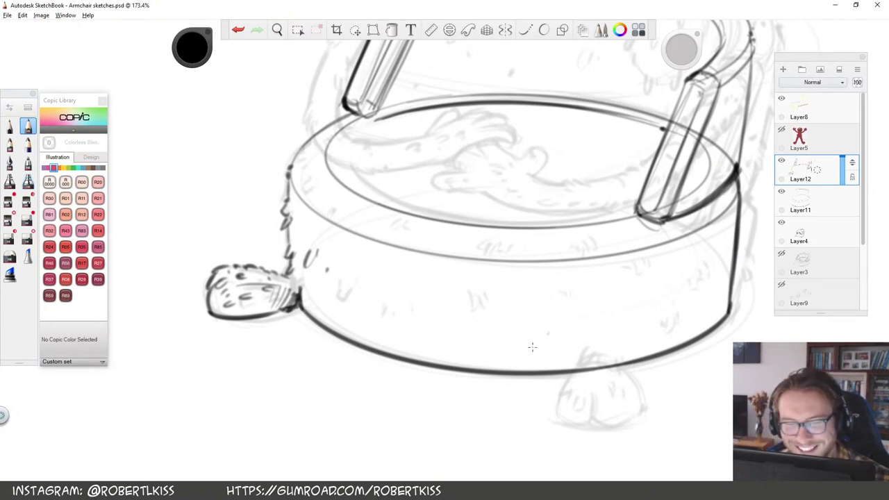
pyautogui.moveTo(691, 445)
pyautogui.mouseDown()
pyautogui.moveTo(637, 373)
pyautogui.moveTo(565, 340)
pyautogui.mouseUp()
pyautogui.press('e')
pyautogui.moveTo(505, 265)
pyautogui.mouseDown()
pyautogui.moveTo(552, 261)
pyautogui.moveTo(530, 250)
pyautogui.moveTo(468, 324)
pyautogui.mouseUp()
pyautogui.moveTo(464, 331); pyautogui.dragTo(468, 360)
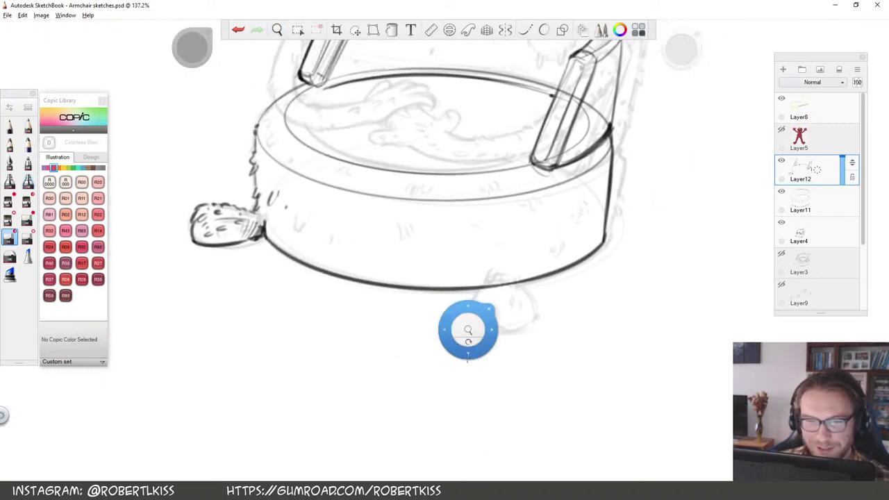
pyautogui.moveTo(528, 283); pyautogui.dragTo(571, 254)
pyautogui.press('s')
pyautogui.moveTo(459, 273)
pyautogui.mouseDown()
pyautogui.moveTo(440, 324)
pyautogui.moveTo(442, 314)
pyautogui.moveTo(461, 354)
pyautogui.mouseUp()
pyautogui.moveTo(479, 323)
pyautogui.mouseDown()
pyautogui.moveTo(479, 354)
pyautogui.moveTo(513, 352)
pyautogui.moveTo(543, 328)
pyautogui.moveTo(515, 272)
pyautogui.moveTo(473, 281)
pyautogui.moveTo(522, 299)
pyautogui.mouseUp()
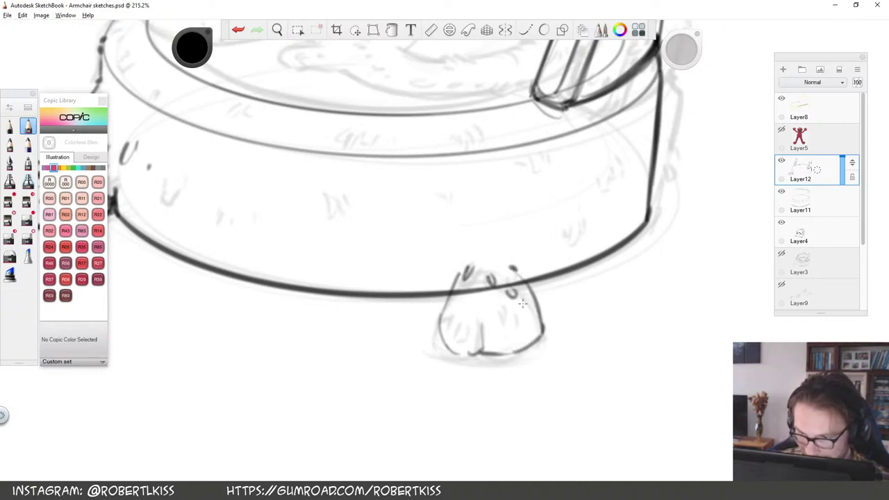
# Darken the front foot's outline and fill its surface with short fur marks
pyautogui.moveTo(460, 308)
pyautogui.mouseDown()
pyautogui.moveTo(446, 329)
pyautogui.moveTo(507, 325)
pyautogui.moveTo(515, 335)
pyautogui.moveTo(518, 323)
pyautogui.moveTo(488, 316)
pyautogui.mouseUp()
pyautogui.moveTo(459, 273)
pyautogui.mouseDown()
pyautogui.moveTo(441, 315)
pyautogui.moveTo(445, 345)
pyautogui.moveTo(482, 351)
pyautogui.mouseUp()
pyautogui.moveTo(479, 322)
pyautogui.mouseDown()
pyautogui.moveTo(481, 347)
pyautogui.moveTo(492, 349)
pyautogui.mouseUp()
pyautogui.moveTo(498, 354)
pyautogui.mouseDown()
pyautogui.moveTo(543, 329)
pyautogui.moveTo(511, 258)
pyautogui.mouseUp()
pyautogui.moveTo(475, 299); pyautogui.dragTo(479, 284)
pyautogui.moveTo(526, 339); pyautogui.dragTo(533, 298)
pyautogui.moveTo(510, 269); pyautogui.dragTo(478, 256)
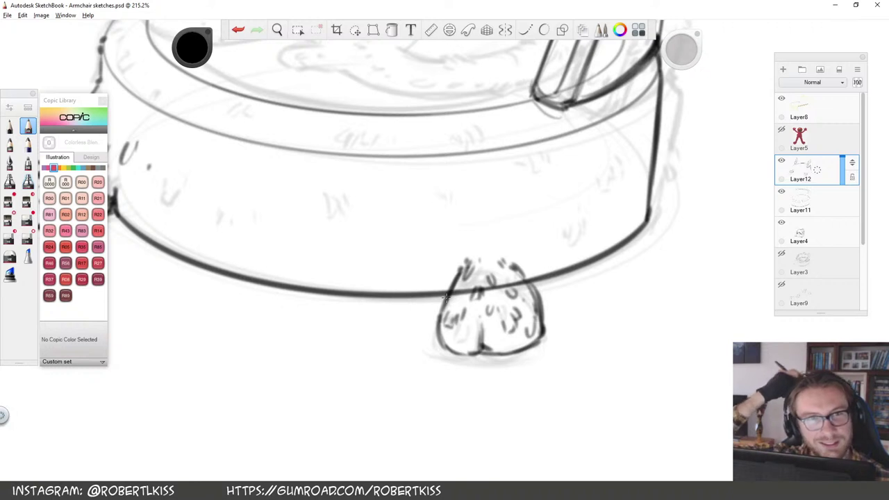
pyautogui.moveTo(467, 337); pyautogui.dragTo(461, 328)
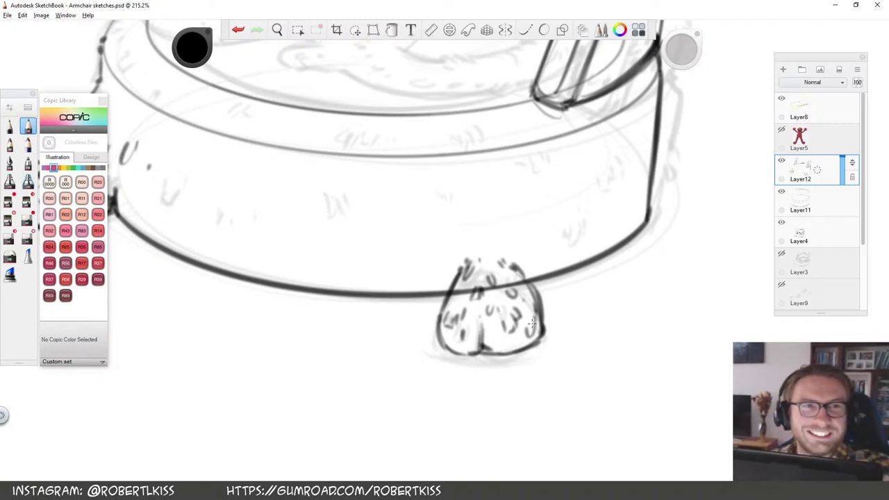
# Darken and extend the front foot's toe split and add small fur marks around its upper end
pyautogui.moveTo(481, 339); pyautogui.dragTo(482, 350)
pyautogui.moveTo(480, 311)
pyautogui.mouseDown()
pyautogui.moveTo(482, 337)
pyautogui.moveTo(484, 310)
pyautogui.mouseUp()
pyautogui.moveTo(489, 306); pyautogui.dragTo(486, 320)
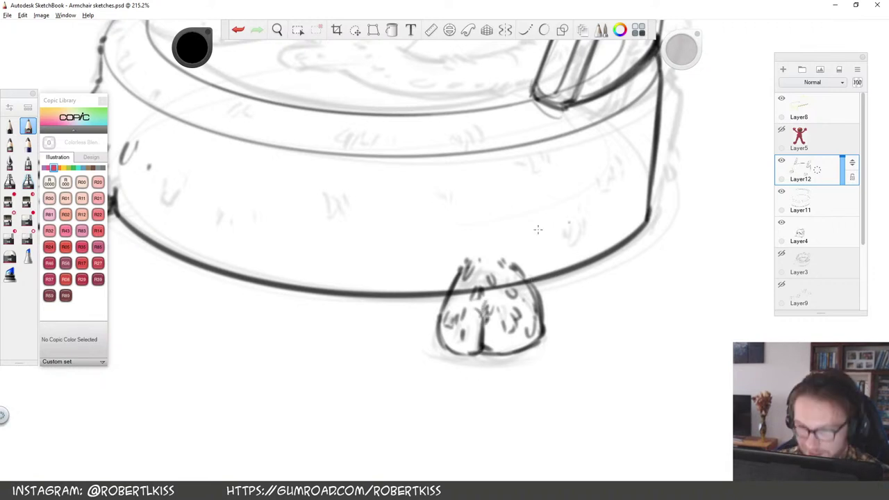
# Add a short curved contour stroke at the rounded tip of the left foot
pyautogui.press('space')
pyautogui.moveTo(514, 244); pyautogui.dragTo(436, 289)
pyautogui.moveTo(435, 289); pyautogui.dragTo(561, 325)
pyautogui.moveTo(334, 239); pyautogui.dragTo(458, 225)
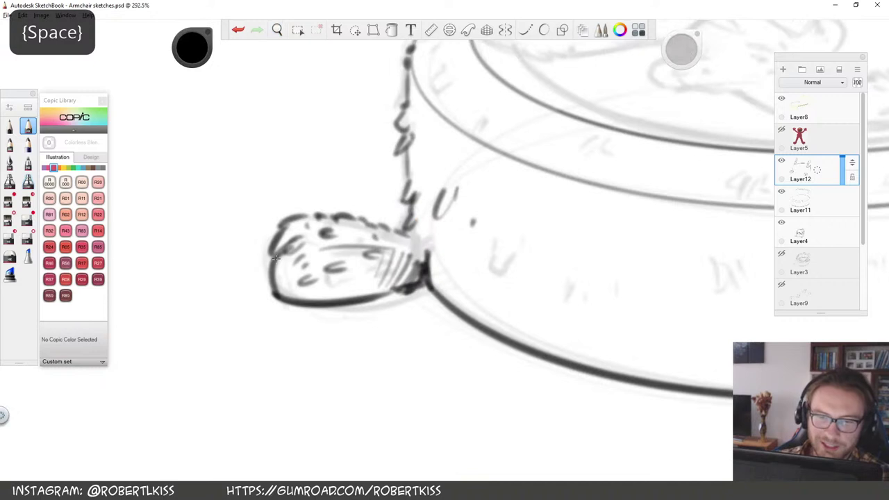
pyautogui.press('space')
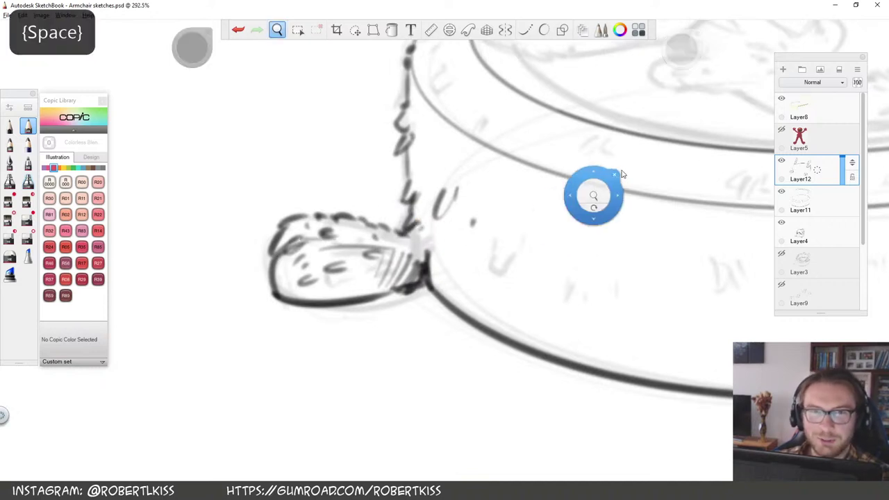
# Inspect the round armchair's base and check which lines belong to Layer12 by hiding and showing it
pyautogui.moveTo(600, 186); pyautogui.dragTo(545, 221)
pyautogui.moveTo(614, 240); pyautogui.dragTo(394, 364)
pyautogui.moveTo(668, 239); pyautogui.dragTo(611, 276)
pyautogui.moveTo(681, 306); pyautogui.dragTo(492, 356)
pyautogui.moveTo(596, 236); pyautogui.dragTo(540, 275)
pyautogui.moveTo(506, 352)
pyautogui.mouseDown()
pyautogui.moveTo(496, 387)
pyautogui.moveTo(516, 355)
pyautogui.mouseUp()
pyautogui.moveTo(451, 343); pyautogui.dragTo(393, 313)
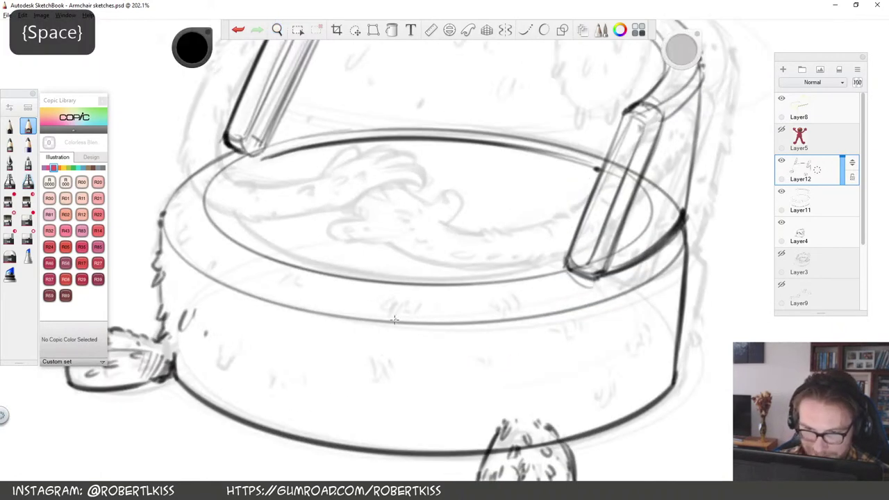
pyautogui.press('s')
pyautogui.click(781, 161)
pyautogui.click(781, 161)
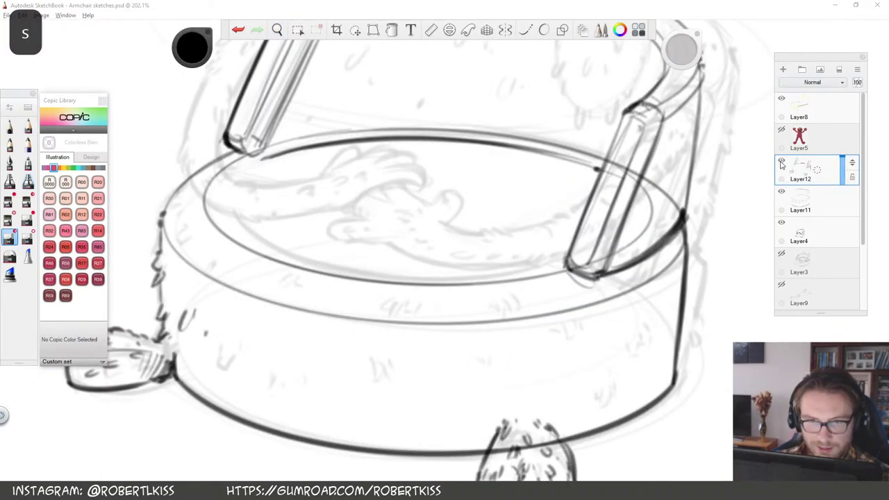
pyautogui.press('space')
pyautogui.moveTo(522, 356); pyautogui.dragTo(562, 392)
pyautogui.press('s')
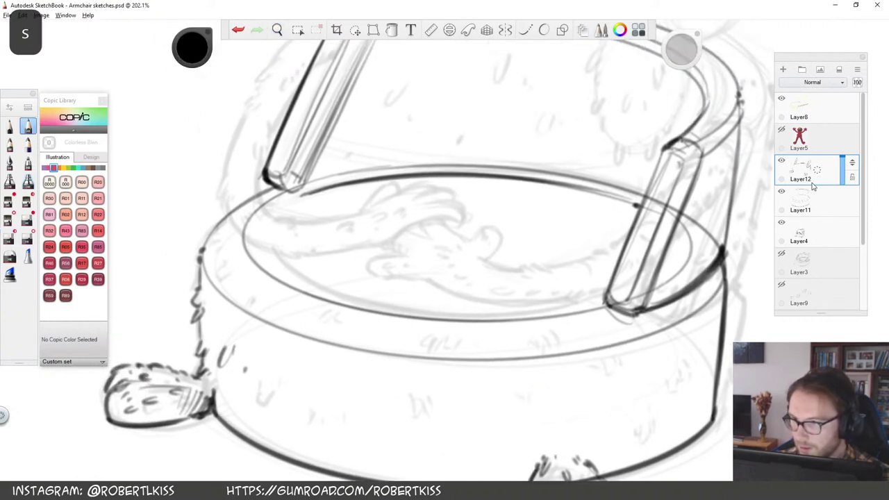
pyautogui.moveTo(717, 253); pyautogui.dragTo(711, 232)
pyautogui.click(809, 196)
pyautogui.press('s')
pyautogui.click(237, 32)
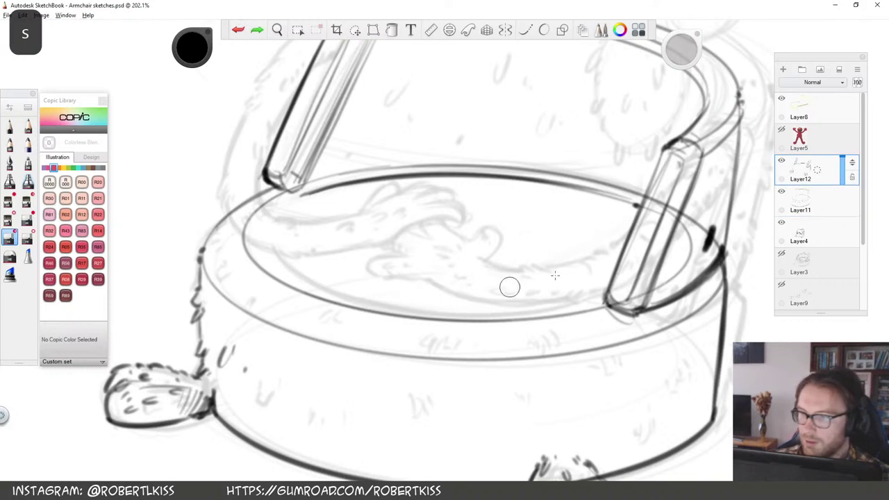
pyautogui.click(237, 32)
# On Layer11, erase the surplus construction ellipse behind the seat and through the front armrest
pyautogui.click(829, 207)
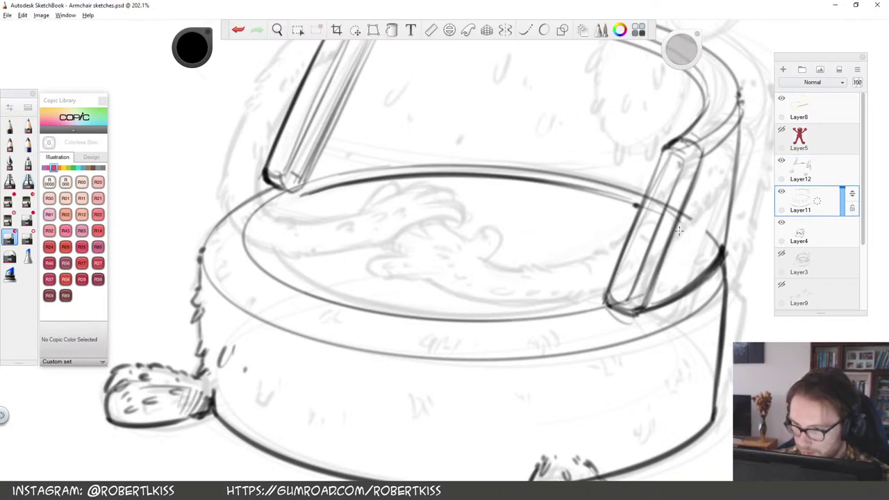
pyautogui.moveTo(679, 228); pyautogui.dragTo(651, 202)
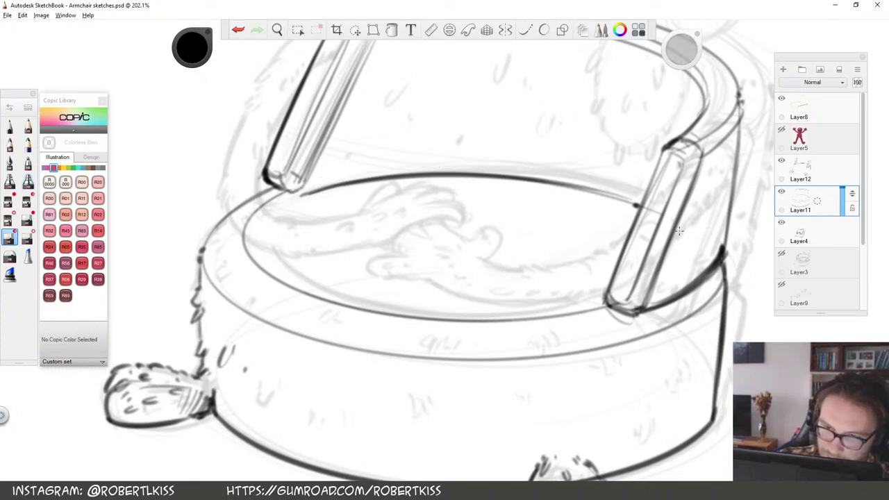
# Merge Layer12 down into Layer11 so all the armchair line work sits on one layer
pyautogui.press('space')
pyautogui.moveTo(625, 214); pyautogui.dragTo(408, 281)
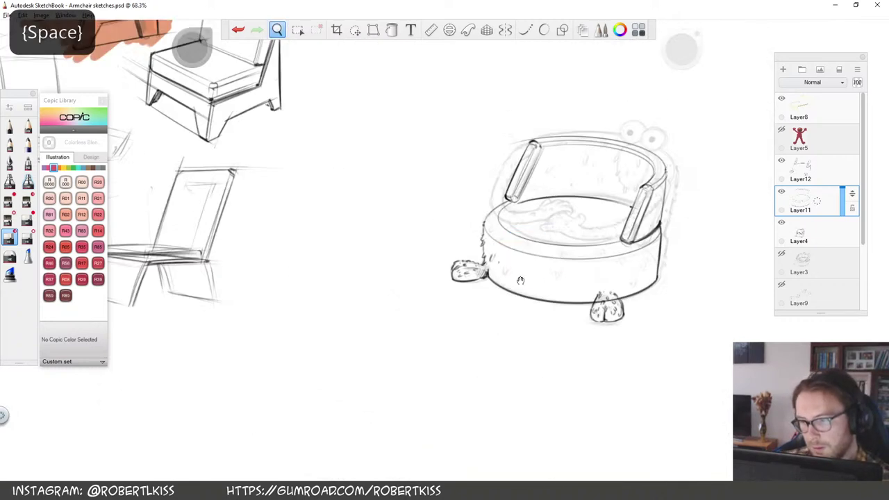
pyautogui.press('space')
pyautogui.moveTo(564, 238); pyautogui.dragTo(608, 277)
pyautogui.moveTo(607, 278); pyautogui.dragTo(628, 323)
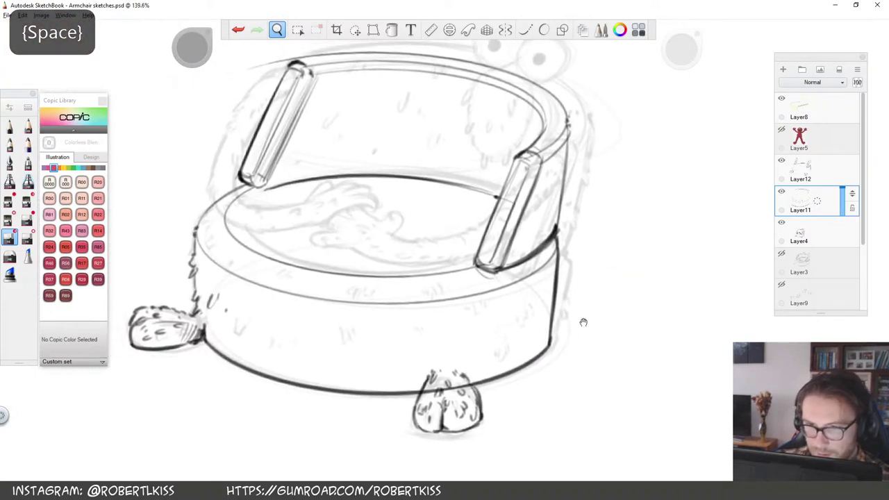
pyautogui.click(800, 170)
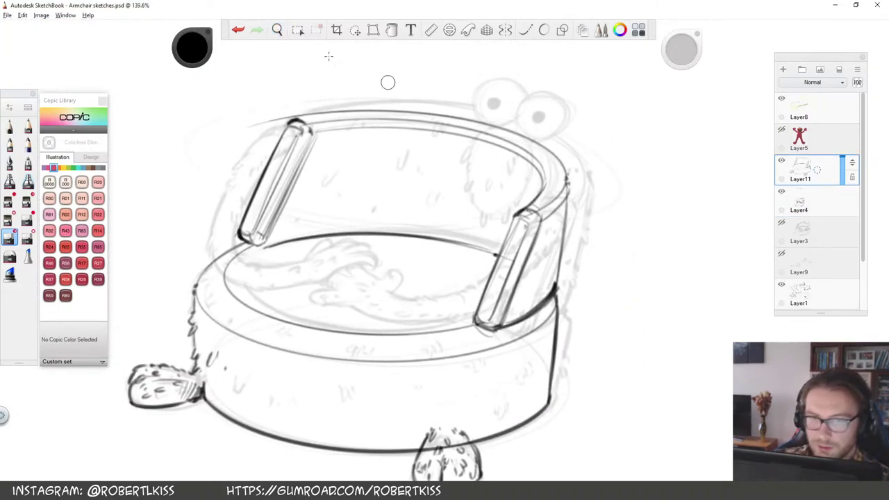
pyautogui.click(797, 210)
# Pencil small fur tufts over the left and middle parts of the armchair base's front face
pyautogui.press('s')
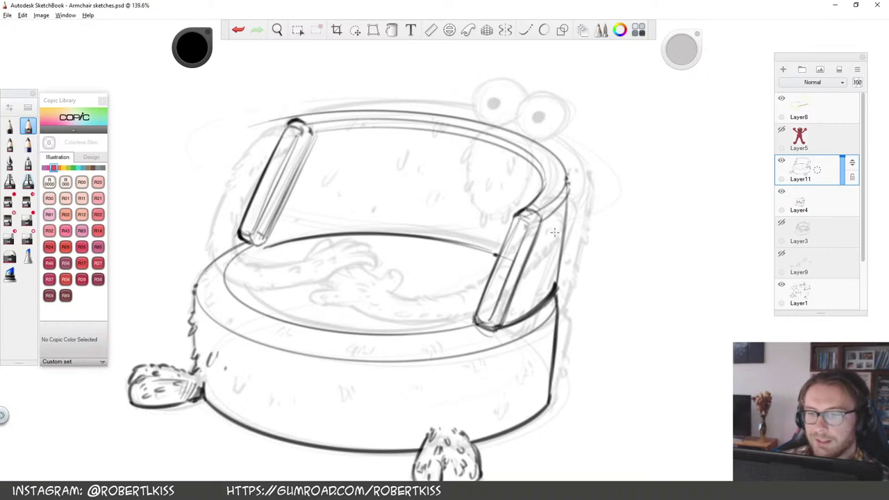
pyautogui.press('space')
pyautogui.moveTo(565, 257)
pyautogui.mouseDown()
pyautogui.moveTo(444, 326)
pyautogui.moveTo(498, 197)
pyautogui.mouseUp()
pyautogui.press('space')
pyautogui.moveTo(431, 354); pyautogui.dragTo(563, 351)
pyautogui.press('space')
pyautogui.moveTo(524, 273); pyautogui.dragTo(516, 371)
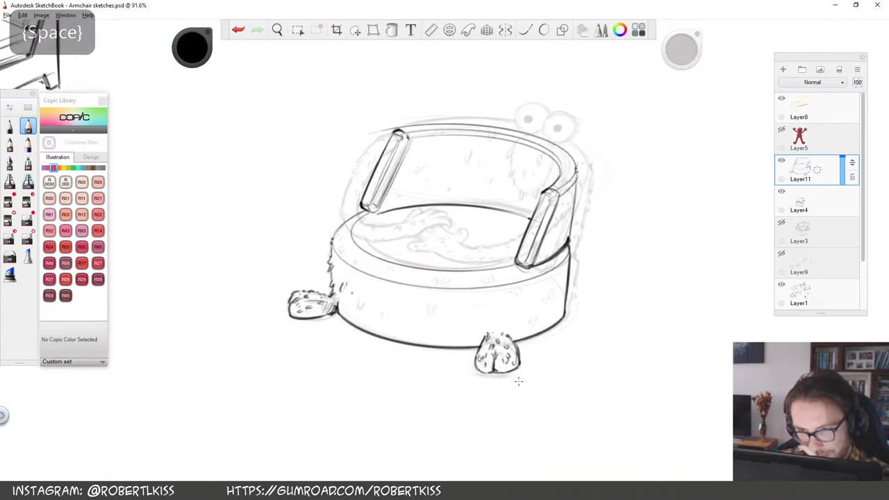
pyautogui.moveTo(545, 321); pyautogui.dragTo(522, 371)
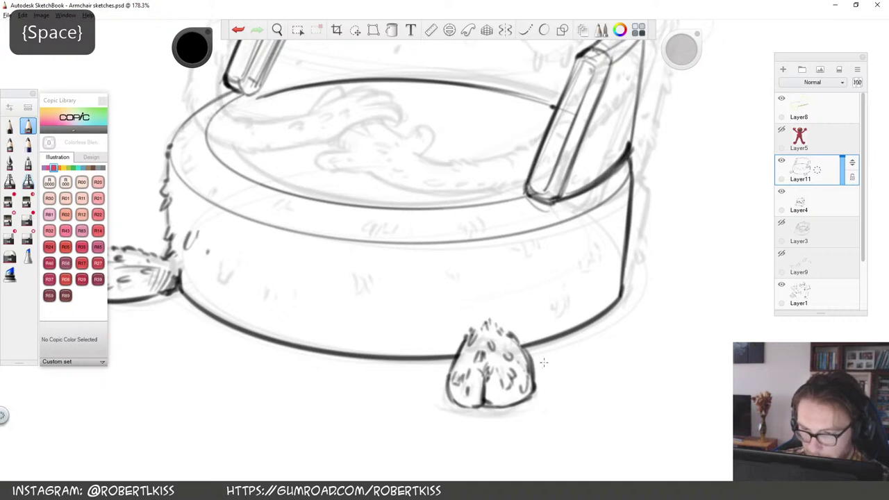
pyautogui.moveTo(401, 254)
pyautogui.mouseDown()
pyautogui.moveTo(403, 278)
pyautogui.moveTo(413, 273)
pyautogui.mouseUp()
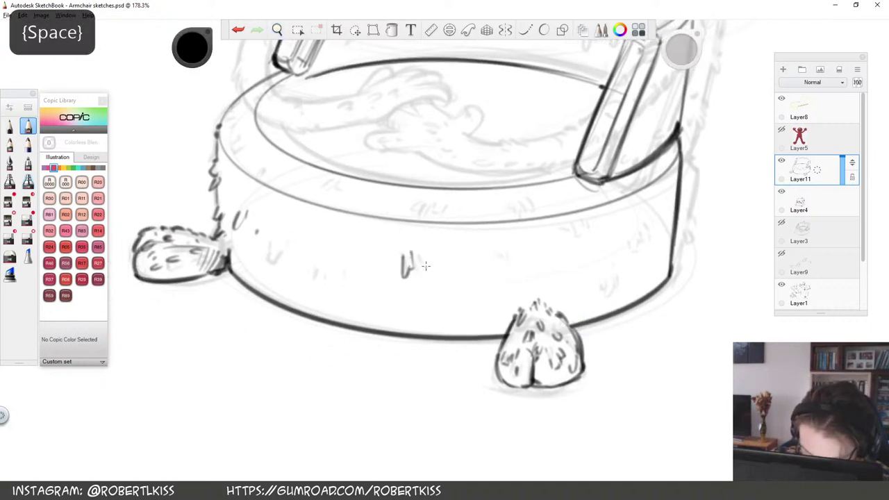
pyautogui.moveTo(313, 264)
pyautogui.mouseDown()
pyautogui.moveTo(317, 283)
pyautogui.moveTo(327, 276)
pyautogui.mouseUp()
pyautogui.moveTo(271, 243)
pyautogui.mouseDown()
pyautogui.moveTo(267, 262)
pyautogui.moveTo(282, 247)
pyautogui.mouseUp()
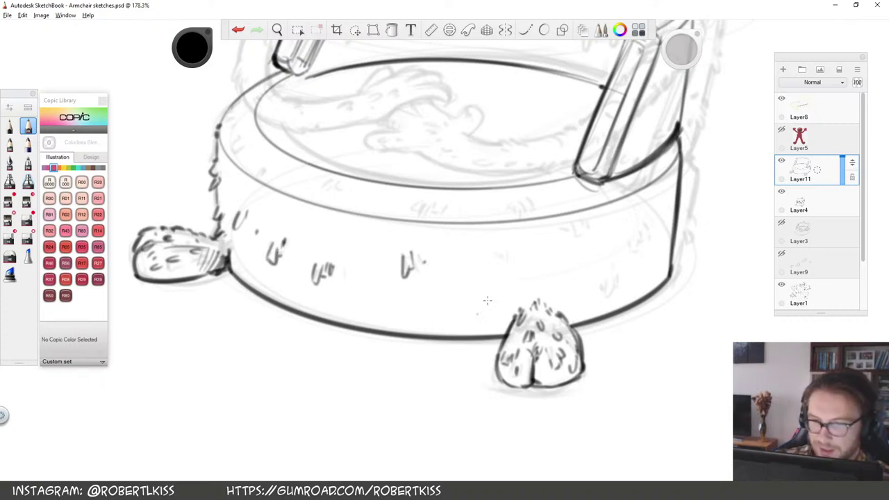
# Add more small fur tufts across the middle and right parts of the base and just above its lower edge
pyautogui.moveTo(497, 233); pyautogui.dragTo(504, 254)
pyautogui.moveTo(594, 280); pyautogui.dragTo(596, 299)
pyautogui.moveTo(600, 284); pyautogui.dragTo(600, 287)
pyautogui.moveTo(458, 290)
pyautogui.mouseDown()
pyautogui.moveTo(454, 309)
pyautogui.moveTo(484, 298)
pyautogui.mouseUp()
pyautogui.moveTo(391, 319); pyautogui.dragTo(393, 326)
pyautogui.moveTo(397, 317); pyautogui.dragTo(395, 322)
# Break up the base's bottom outline with fur tufts at its left front and beyond the right foot
pyautogui.moveTo(337, 321)
pyautogui.mouseDown()
pyautogui.moveTo(351, 327)
pyautogui.moveTo(337, 327)
pyautogui.mouseUp()
pyautogui.press('s')
pyautogui.moveTo(338, 319); pyautogui.dragTo(347, 332)
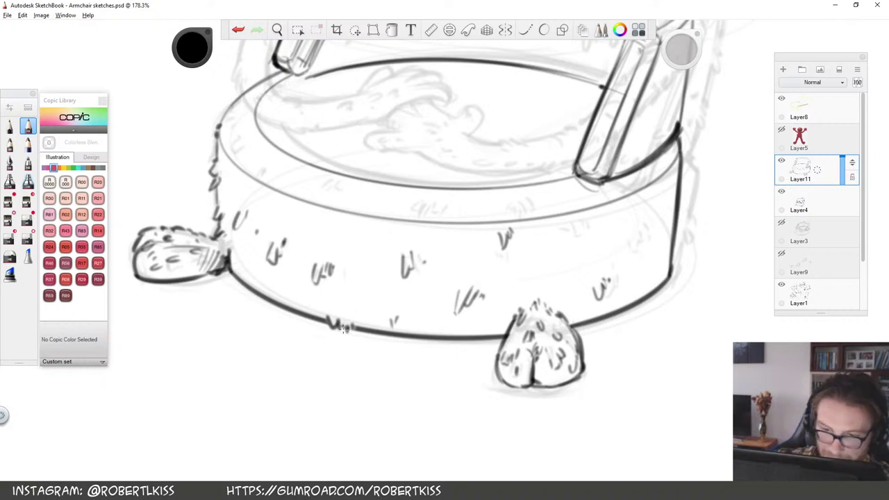
pyautogui.press('space')
pyautogui.moveTo(490, 406)
pyautogui.mouseDown()
pyautogui.moveTo(546, 232)
pyautogui.moveTo(553, 248)
pyautogui.mouseUp()
pyautogui.press('s')
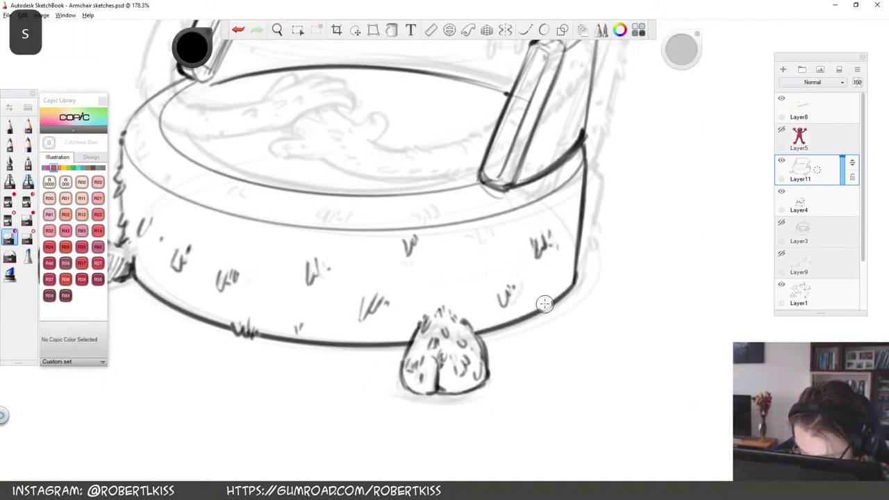
pyautogui.moveTo(539, 293)
pyautogui.mouseDown()
pyautogui.moveTo(543, 314)
pyautogui.moveTo(550, 312)
pyautogui.mouseUp()
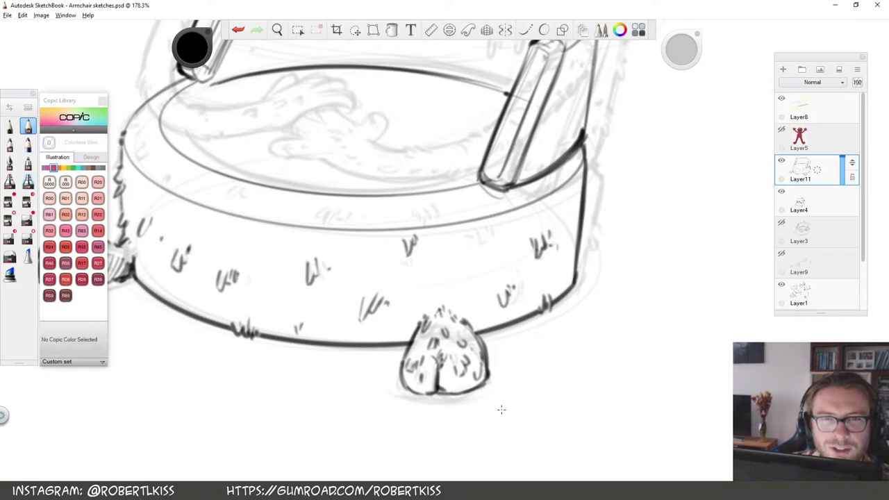
# Break up the seat rim with fur tufts along its front outline and its left inner edge
pyautogui.press('space')
pyautogui.moveTo(388, 278); pyautogui.dragTo(477, 319)
pyautogui.press('s')
pyautogui.moveTo(294, 245)
pyautogui.mouseDown()
pyautogui.moveTo(304, 250)
pyautogui.moveTo(292, 257)
pyautogui.moveTo(305, 255)
pyautogui.mouseUp()
pyautogui.press('s')
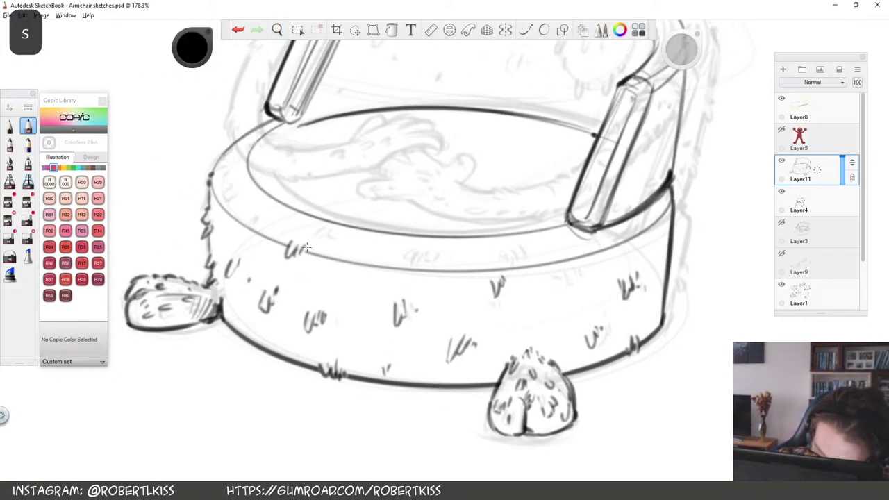
pyautogui.moveTo(370, 251)
pyautogui.mouseDown()
pyautogui.moveTo(373, 268)
pyautogui.moveTo(390, 268)
pyautogui.mouseUp()
pyautogui.moveTo(256, 205); pyautogui.dragTo(270, 194)
# Fit an ellipse guide just inside the seat opening, trace the cushion's front arc along it, and dismiss the guide
pyautogui.press('space')
pyautogui.moveTo(516, 228)
pyautogui.mouseDown()
pyautogui.moveTo(452, 254)
pyautogui.moveTo(375, 325)
pyautogui.moveTo(428, 228)
pyautogui.moveTo(458, 276)
pyautogui.mouseUp()
pyautogui.press('space')
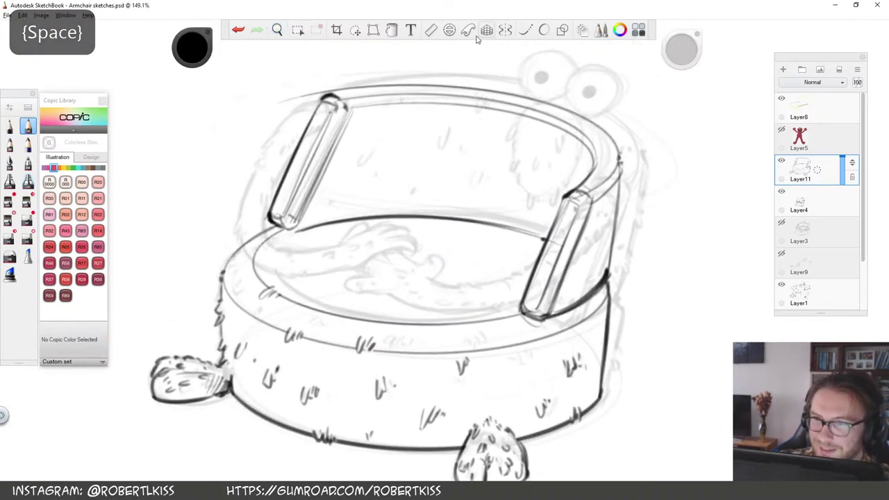
pyautogui.click(449, 30)
pyautogui.moveTo(405, 149); pyautogui.dragTo(405, 269)
pyautogui.press('space')
pyautogui.moveTo(609, 278); pyautogui.dragTo(610, 274)
pyautogui.moveTo(405, 270); pyautogui.dragTo(407, 270)
pyautogui.moveTo(256, 279); pyautogui.dragTo(248, 278)
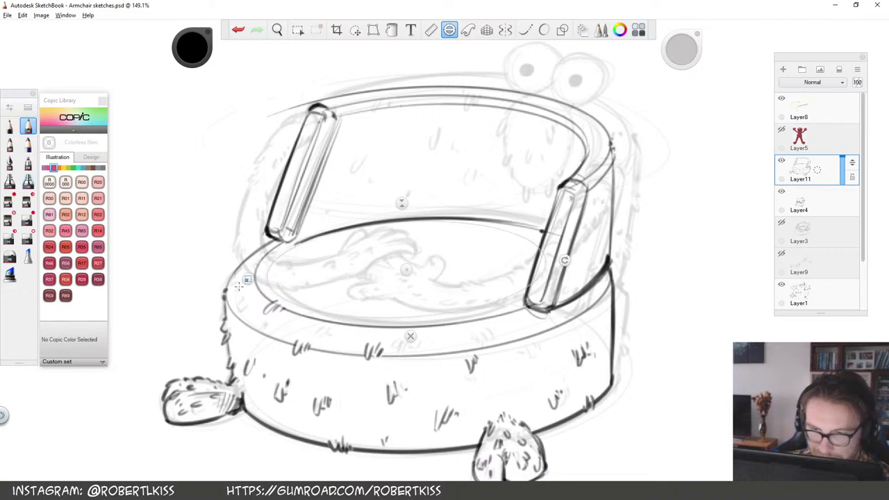
pyautogui.moveTo(401, 203); pyautogui.dragTo(403, 209)
pyautogui.moveTo(406, 269); pyautogui.dragTo(408, 270)
pyautogui.moveTo(253, 280); pyautogui.dragTo(247, 280)
pyautogui.moveTo(289, 250); pyautogui.dragTo(549, 272)
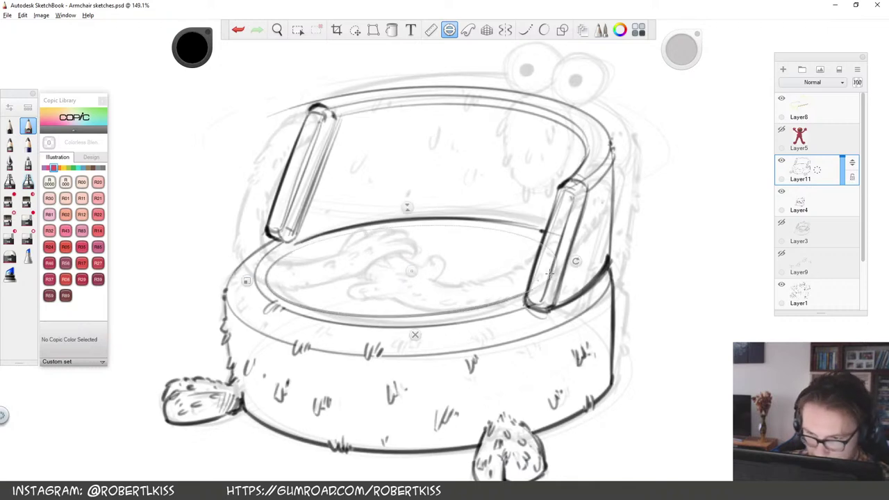
pyautogui.click(415, 335)
# Draw a straight line across the seat between the lower ends of the armrests and clean up its end
pyautogui.press('space')
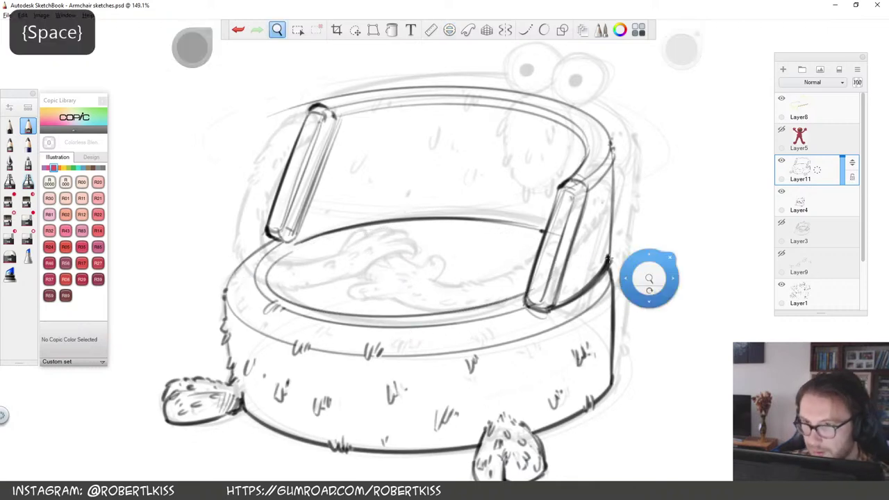
pyautogui.press('space')
pyautogui.moveTo(646, 269); pyautogui.dragTo(581, 101)
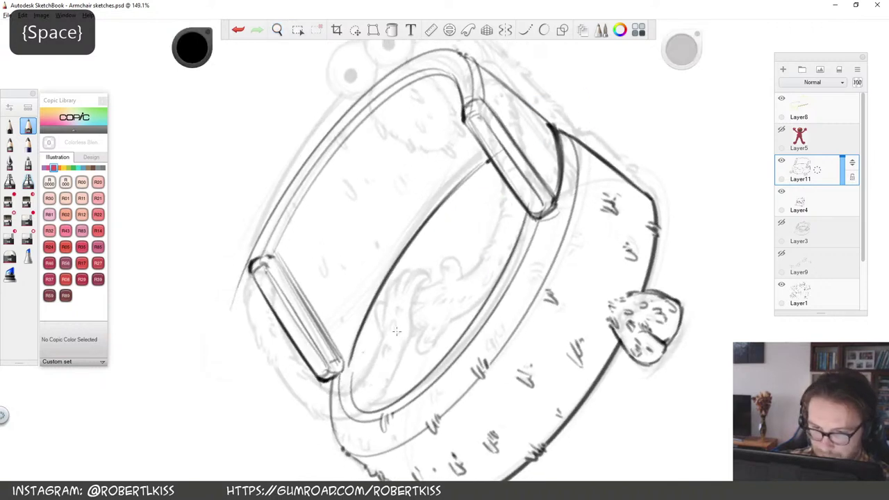
pyautogui.keyDown('shift'); pyautogui.click(351, 371); pyautogui.keyUp('shift')
pyautogui.moveTo(536, 219); pyautogui.dragTo(359, 367)
pyautogui.press('s')
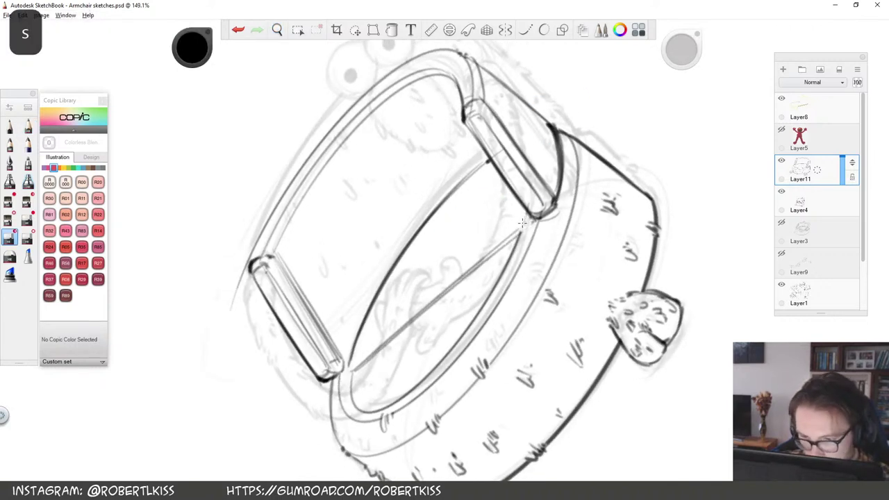
pyautogui.press('space')
pyautogui.moveTo(575, 213)
pyautogui.mouseDown()
pyautogui.moveTo(582, 224)
pyautogui.moveTo(565, 323)
pyautogui.moveTo(550, 344)
pyautogui.moveTo(557, 335)
pyautogui.mouseUp()
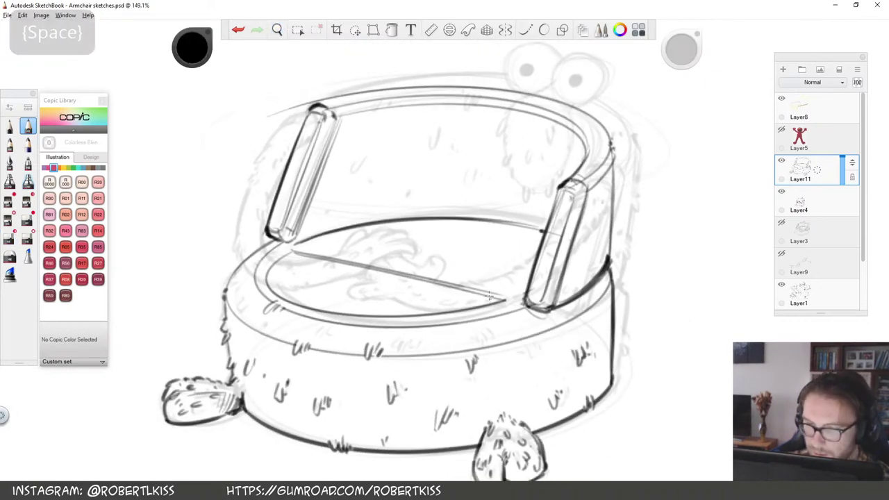
# Add three small fur tufts along the straight line crossing the seat
pyautogui.press('s')
pyautogui.moveTo(401, 272); pyautogui.dragTo(403, 276)
pyautogui.moveTo(353, 259); pyautogui.dragTo(362, 265)
pyautogui.moveTo(443, 288); pyautogui.dragTo(461, 288)
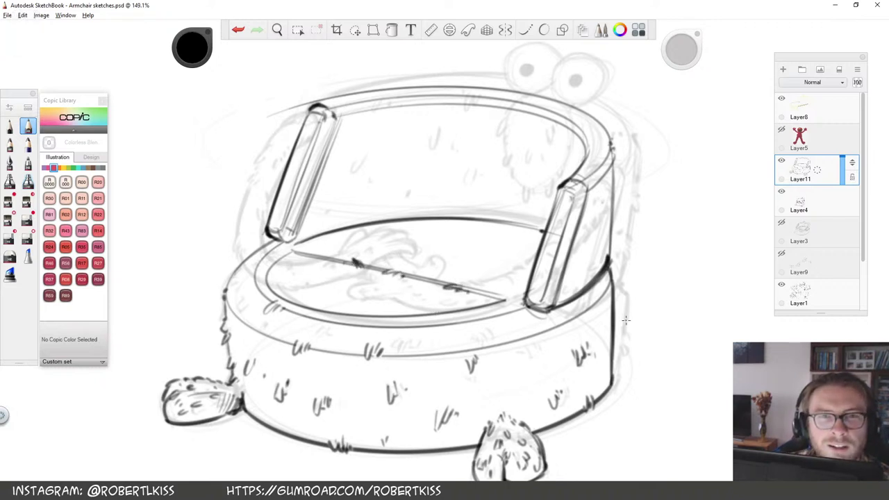
# Break up the cushion's curved front edge with fur tufts at its left end and middle
pyautogui.press('space')
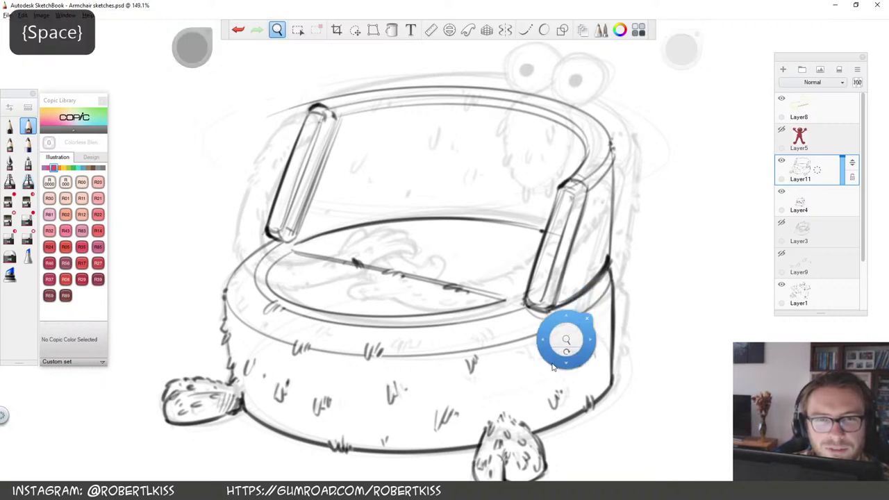
pyautogui.moveTo(566, 327); pyautogui.dragTo(546, 253)
pyautogui.press('s')
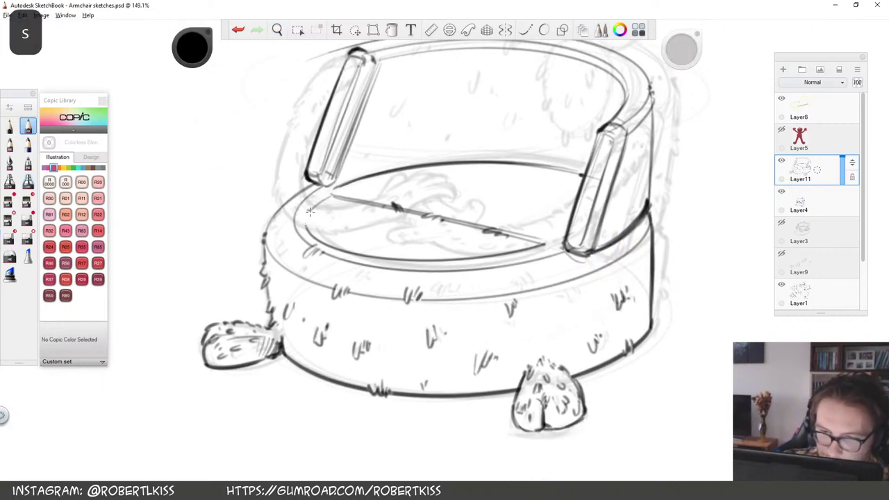
pyautogui.press('s')
pyautogui.moveTo(442, 260)
pyautogui.mouseDown()
pyautogui.moveTo(488, 248)
pyautogui.moveTo(461, 260)
pyautogui.mouseUp()
pyautogui.press('s')
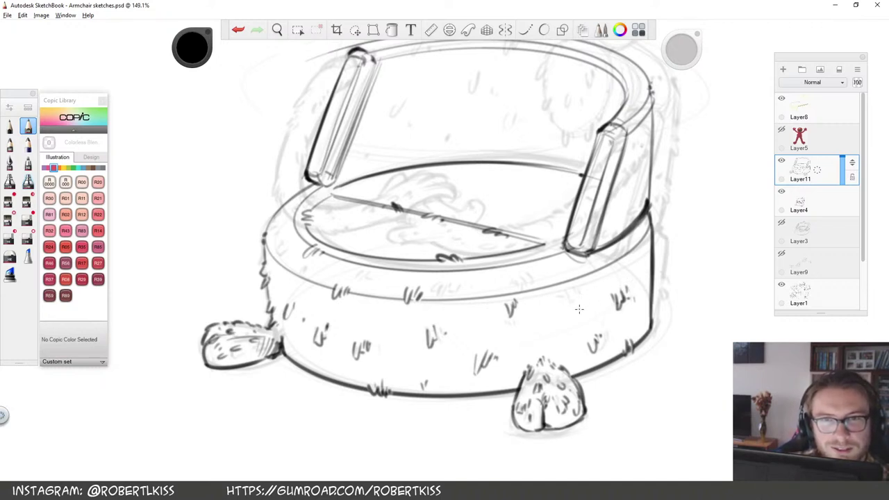
# Draw small fur tufts on the seat surface in front of the straight dividing line
pyautogui.press('space')
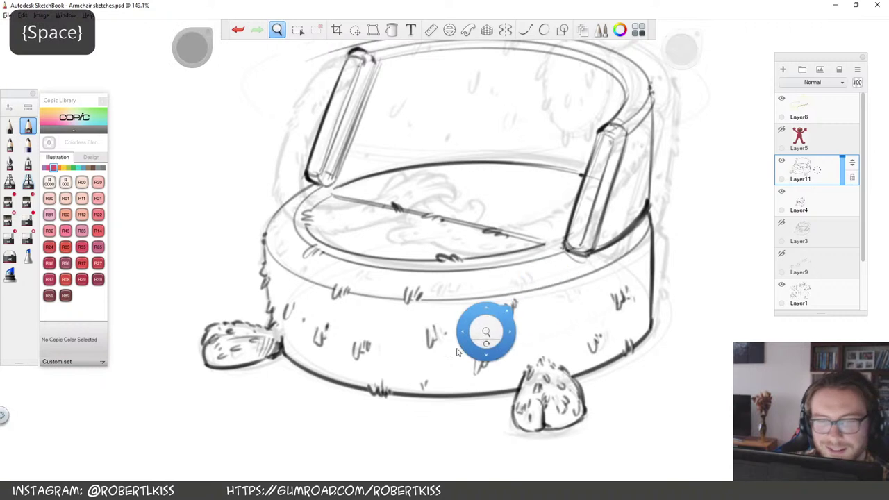
pyautogui.moveTo(496, 319); pyautogui.dragTo(430, 209)
pyautogui.moveTo(343, 209); pyautogui.dragTo(330, 216)
pyautogui.moveTo(351, 212)
pyautogui.mouseDown()
pyautogui.moveTo(340, 218)
pyautogui.moveTo(355, 218)
pyautogui.mouseUp()
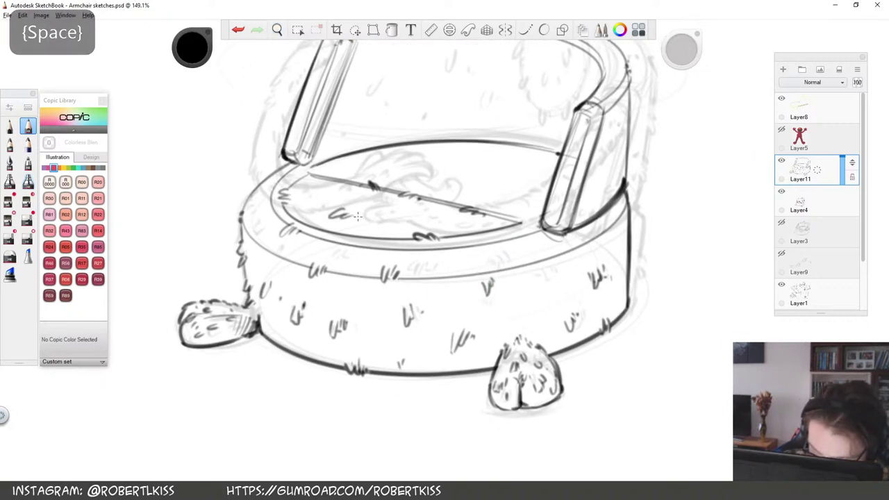
pyautogui.moveTo(324, 188); pyautogui.dragTo(322, 193)
pyautogui.moveTo(328, 192); pyautogui.dragTo(333, 193)
# Add fur tufts to the front of the seat rim, between the cushion edge and the base
pyautogui.press('space')
pyautogui.moveTo(577, 310); pyautogui.dragTo(558, 322)
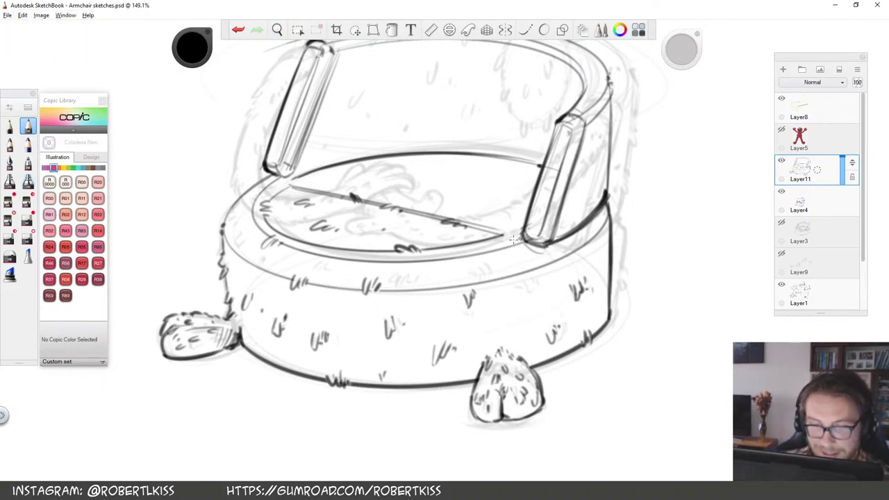
pyautogui.press('s')
pyautogui.press('s')
pyautogui.moveTo(340, 260)
pyautogui.mouseDown()
pyautogui.moveTo(349, 261)
pyautogui.moveTo(332, 263)
pyautogui.mouseUp()
pyautogui.moveTo(344, 258); pyautogui.dragTo(342, 266)
pyautogui.moveTo(440, 277); pyautogui.dragTo(460, 264)
# Roughen the rim's upper-left outline with fur and add a tuft on the seat behind the dividing line
pyautogui.moveTo(228, 226)
pyautogui.mouseDown()
pyautogui.moveTo(247, 226)
pyautogui.moveTo(232, 200)
pyautogui.mouseUp()
pyautogui.press('s')
pyautogui.press('s')
pyautogui.moveTo(248, 196); pyautogui.dragTo(237, 202)
pyautogui.moveTo(458, 186)
pyautogui.mouseDown()
pyautogui.moveTo(453, 193)
pyautogui.moveTo(472, 189)
pyautogui.mouseUp()
# Erase small tufts on the rim and the base's left front, and draw a wider row of fur on the base
pyautogui.press('space')
pyautogui.moveTo(379, 285); pyautogui.dragTo(399, 283)
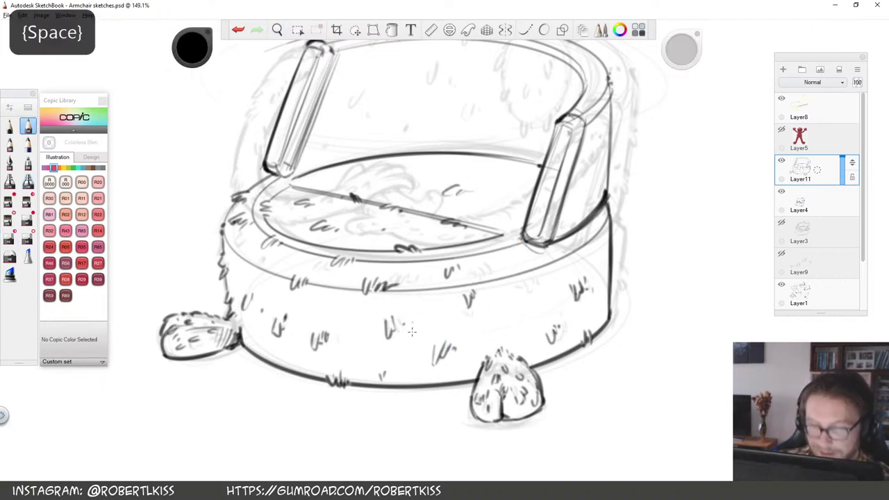
pyautogui.press('s')
pyautogui.moveTo(302, 278)
pyautogui.mouseDown()
pyautogui.moveTo(309, 290)
pyautogui.moveTo(295, 282)
pyautogui.mouseUp()
pyautogui.moveTo(328, 331); pyautogui.dragTo(320, 343)
pyautogui.moveTo(389, 319); pyautogui.dragTo(391, 335)
pyautogui.press('s')
pyautogui.moveTo(316, 329); pyautogui.dragTo(320, 341)
pyautogui.moveTo(320, 342); pyautogui.dragTo(373, 315)
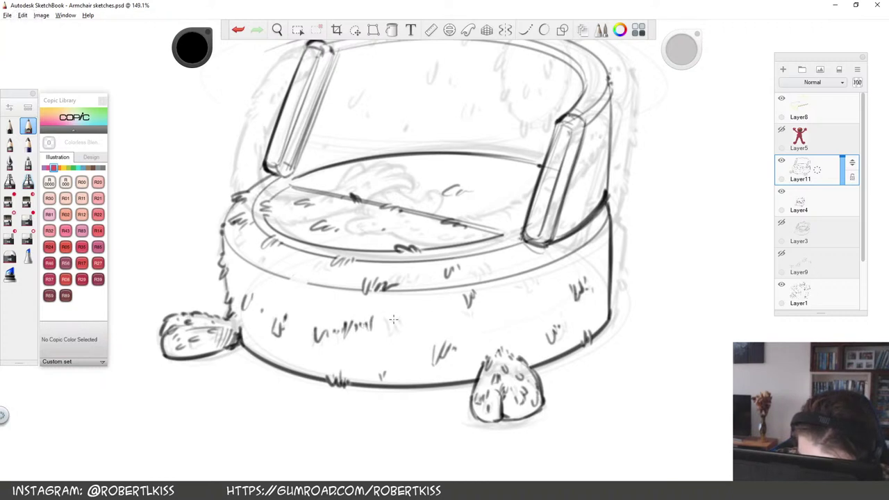
# Draw a longer row of fur along the rim's left front edge and erase the tuft beside it
pyautogui.moveTo(285, 280); pyautogui.dragTo(331, 285)
pyautogui.press('s')
pyautogui.moveTo(388, 284)
pyautogui.mouseDown()
pyautogui.moveTo(374, 280)
pyautogui.moveTo(399, 285)
pyautogui.moveTo(373, 292)
pyautogui.moveTo(384, 294)
pyautogui.mouseUp()
pyautogui.press('s')
# Erase isolated tufts on the base's right front and draw a clump of fur beside the front foot
pyautogui.press('space')
pyautogui.moveTo(509, 305); pyautogui.dragTo(333, 343)
pyautogui.moveTo(441, 281); pyautogui.dragTo(570, 271)
pyautogui.press('s')
pyautogui.moveTo(380, 375)
pyautogui.mouseDown()
pyautogui.moveTo(378, 365)
pyautogui.moveTo(425, 381)
pyautogui.mouseUp()
pyautogui.moveTo(458, 321)
pyautogui.mouseDown()
pyautogui.moveTo(464, 334)
pyautogui.moveTo(472, 316)
pyautogui.mouseUp()
pyautogui.moveTo(476, 314); pyautogui.dragTo(479, 304)
pyautogui.press('s')
pyautogui.moveTo(487, 361); pyautogui.dragTo(494, 352)
pyautogui.press('s')
pyautogui.press('s')
pyautogui.moveTo(472, 318); pyautogui.dragTo(462, 326)
pyautogui.press('s')
pyautogui.press('space')
pyautogui.moveTo(470, 234); pyautogui.dragTo(423, 278)
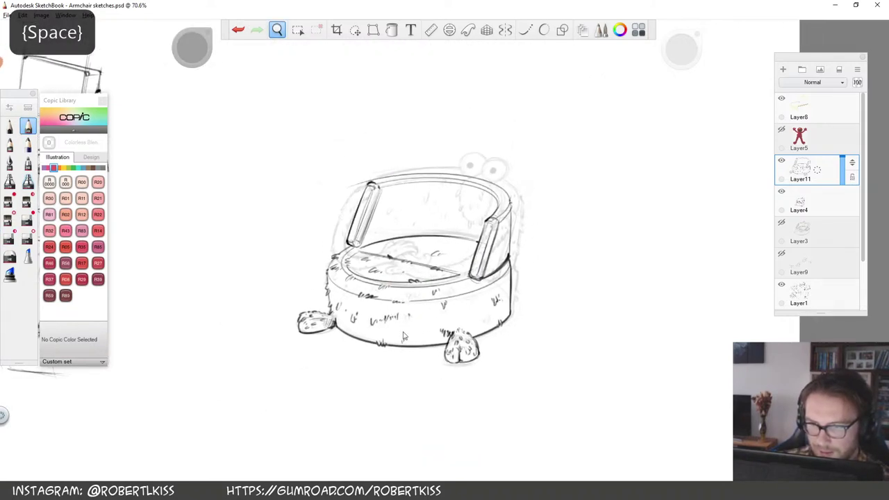
# Compare the drawing with and without Layer11, and add a new layer above it
pyautogui.click(781, 162)
pyautogui.click(781, 162)
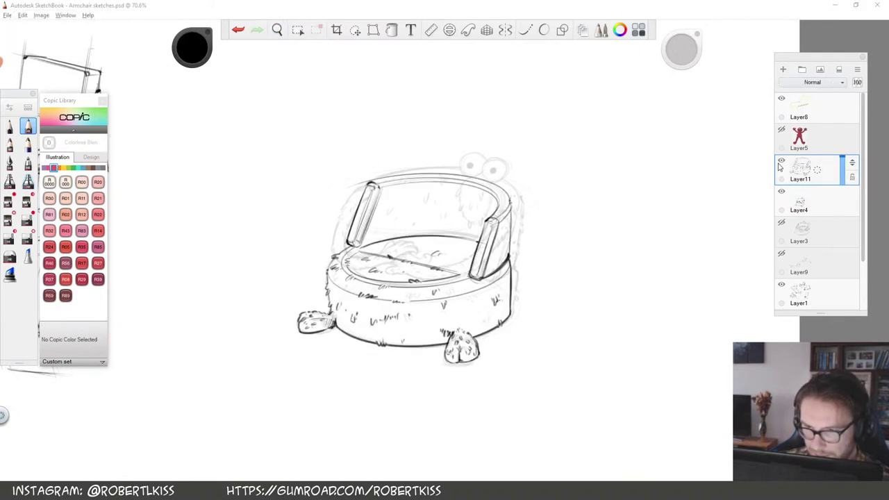
pyautogui.press('space')
pyautogui.moveTo(504, 188); pyautogui.dragTo(540, 255)
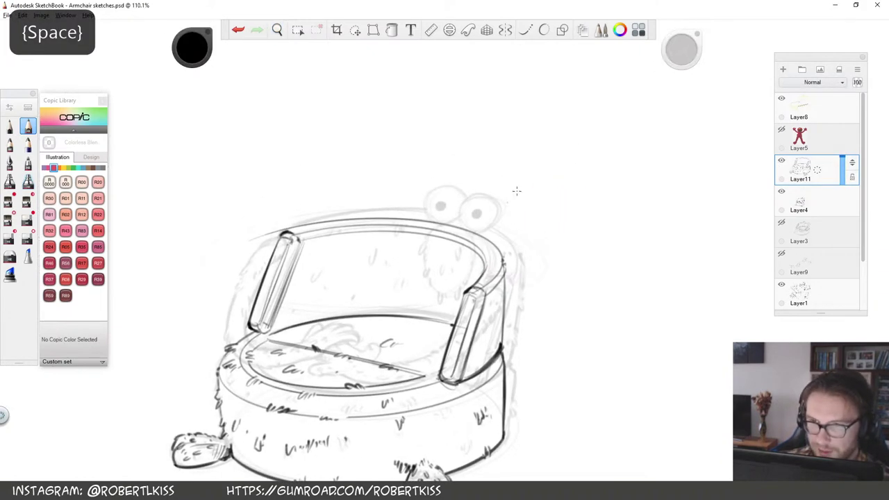
pyautogui.moveTo(505, 205); pyautogui.dragTo(537, 169)
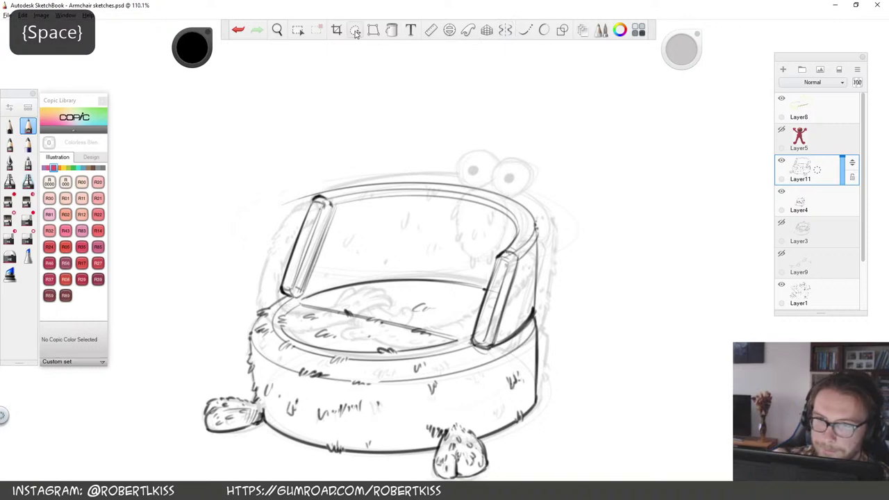
pyautogui.press('space')
pyautogui.moveTo(492, 204); pyautogui.dragTo(678, 230)
pyautogui.click(783, 69)
pyautogui.moveTo(467, 195); pyautogui.dragTo(472, 198)
pyautogui.moveTo(525, 207)
pyautogui.mouseDown()
pyautogui.moveTo(464, 240)
pyautogui.moveTo(513, 268)
pyautogui.moveTo(528, 218)
pyautogui.moveTo(468, 207)
pyautogui.mouseUp()
pyautogui.press('space')
pyautogui.moveTo(540, 265)
pyautogui.mouseDown()
pyautogui.moveTo(431, 321)
pyautogui.moveTo(566, 236)
pyautogui.moveTo(625, 116)
pyautogui.mouseUp()
pyautogui.moveTo(625, 117); pyautogui.dragTo(524, 118)
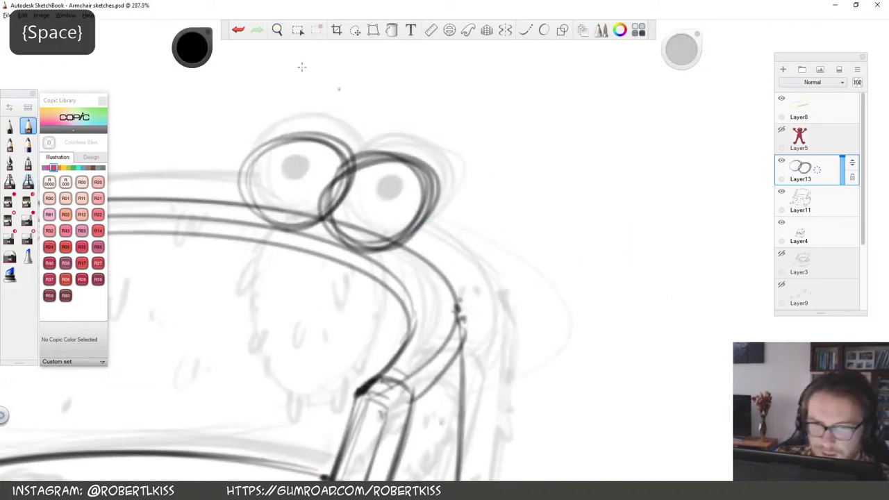
pyautogui.hotkey('ctrl', 'z')
pyautogui.hotkey('ctrl', 'z')
# Draw two overlapping round eyes on the backrest's top rim and fill in a black pupil in each
pyautogui.moveTo(339, 142)
pyautogui.mouseDown()
pyautogui.moveTo(347, 194)
pyautogui.moveTo(326, 124)
pyautogui.mouseUp()
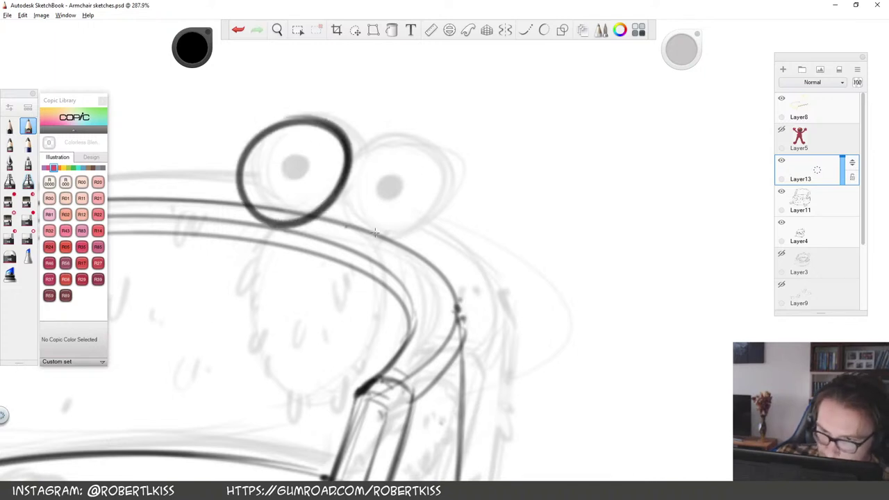
pyautogui.moveTo(342, 223); pyautogui.dragTo(422, 195)
pyautogui.press('s')
pyautogui.moveTo(350, 164)
pyautogui.mouseDown()
pyautogui.moveTo(330, 197)
pyautogui.moveTo(361, 245)
pyautogui.mouseUp()
pyautogui.press('s')
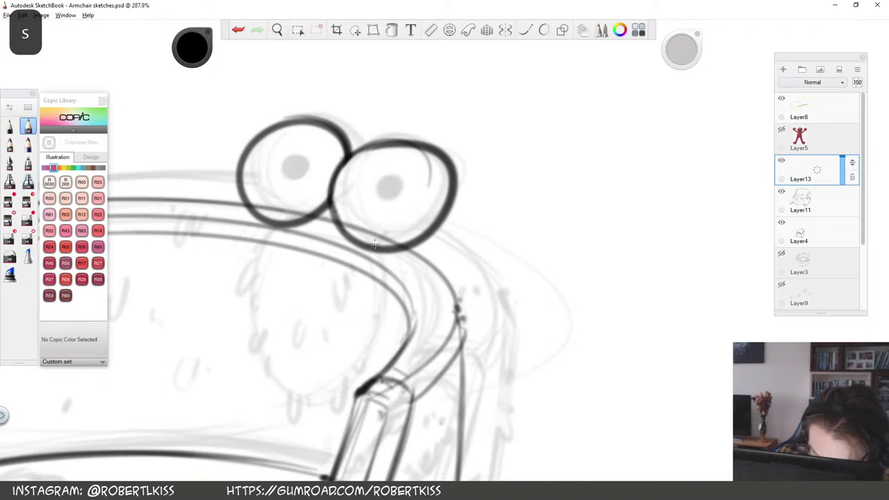
pyautogui.moveTo(413, 185); pyautogui.dragTo(419, 187)
pyautogui.moveTo(305, 167); pyautogui.dragTo(305, 170)
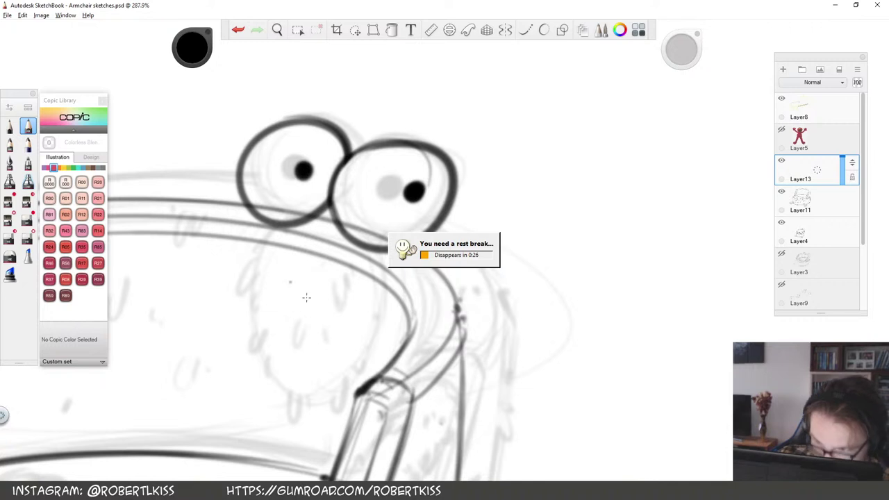
# Skip the rest break reminder
pyautogui.press('space')
pyautogui.moveTo(488, 236); pyautogui.dragTo(393, 317)
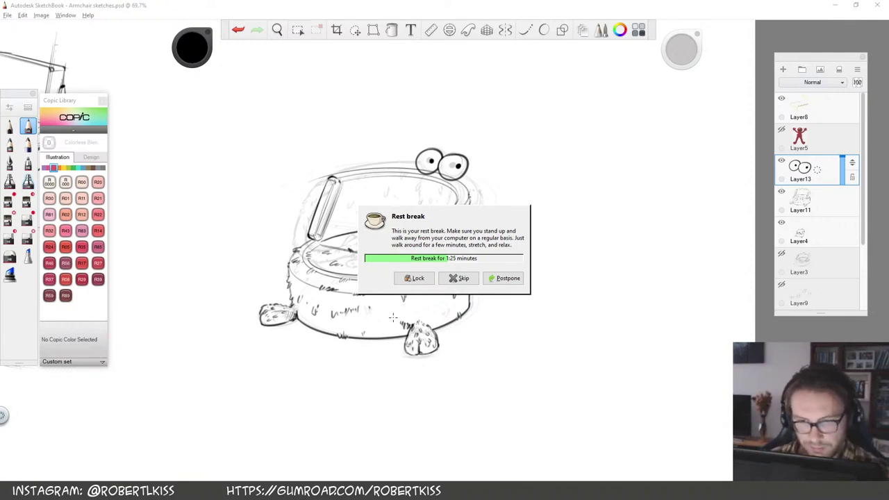
pyautogui.click(459, 278)
# Start the furry outline of an oval muzzle beneath the eyes with short strokes down its upper-left edge
pyautogui.press('space')
pyautogui.moveTo(472, 205)
pyautogui.mouseDown()
pyautogui.moveTo(529, 257)
pyautogui.moveTo(527, 348)
pyautogui.mouseUp()
pyautogui.moveTo(441, 242); pyautogui.dragTo(496, 225)
pyautogui.moveTo(495, 225); pyautogui.dragTo(530, 290)
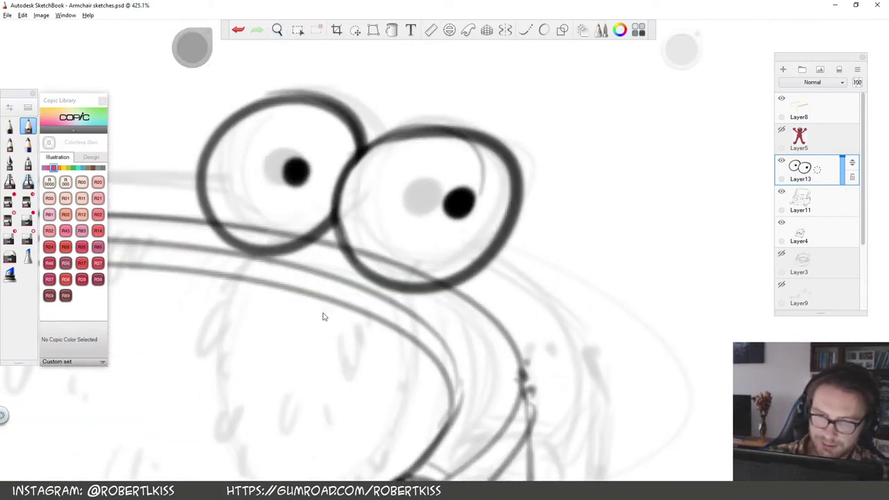
pyautogui.press('space')
pyautogui.moveTo(313, 293); pyautogui.dragTo(460, 201)
pyautogui.moveTo(331, 162); pyautogui.dragTo(324, 198)
pyautogui.press('space')
pyautogui.moveTo(406, 296); pyautogui.dragTo(409, 249)
pyautogui.moveTo(331, 134)
pyautogui.mouseDown()
pyautogui.moveTo(336, 176)
pyautogui.moveTo(338, 168)
pyautogui.mouseUp()
pyautogui.moveTo(332, 193); pyautogui.dragTo(332, 200)
# Continue the muzzle's furry outline around its lower edge and up its right side to the eyes
pyautogui.moveTo(338, 262); pyautogui.dragTo(342, 278)
pyautogui.moveTo(348, 295); pyautogui.dragTo(366, 328)
pyautogui.moveTo(384, 348)
pyautogui.mouseDown()
pyautogui.moveTo(404, 365)
pyautogui.moveTo(467, 359)
pyautogui.mouseUp()
pyautogui.moveTo(499, 295); pyautogui.dragTo(516, 253)
pyautogui.moveTo(528, 220); pyautogui.dragTo(532, 188)
pyautogui.moveTo(534, 178)
pyautogui.mouseDown()
pyautogui.moveTo(536, 163)
pyautogui.moveTo(572, 150)
pyautogui.moveTo(547, 176)
pyautogui.mouseUp()
pyautogui.press('space')
pyautogui.moveTo(585, 127); pyautogui.dragTo(539, 234)
pyautogui.moveTo(572, 199); pyautogui.dragTo(580, 191)
pyautogui.moveTo(491, 269)
pyautogui.mouseDown()
pyautogui.moveTo(489, 280)
pyautogui.moveTo(507, 260)
pyautogui.mouseUp()
# Thicken the muzzle's left edge with additional short fur strokes
pyautogui.press('space')
pyautogui.moveTo(444, 248); pyautogui.dragTo(451, 187)
pyautogui.moveTo(491, 225)
pyautogui.mouseDown()
pyautogui.moveTo(476, 288)
pyautogui.moveTo(444, 353)
pyautogui.moveTo(400, 361)
pyautogui.moveTo(405, 368)
pyautogui.mouseUp()
pyautogui.moveTo(396, 333)
pyautogui.mouseDown()
pyautogui.moveTo(385, 350)
pyautogui.moveTo(365, 294)
pyautogui.mouseUp()
pyautogui.press('space')
pyautogui.moveTo(516, 212); pyautogui.dragTo(339, 383)
pyautogui.press('space')
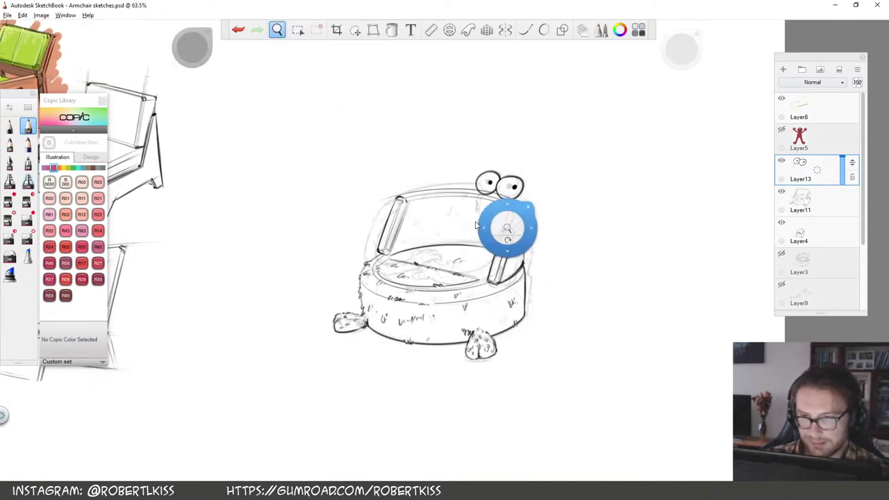
pyautogui.moveTo(512, 221); pyautogui.dragTo(669, 160)
pyautogui.moveTo(327, 270); pyautogui.dragTo(317, 304)
pyautogui.moveTo(321, 241); pyautogui.dragTo(311, 263)
pyautogui.moveTo(315, 224); pyautogui.dragTo(309, 238)
pyautogui.moveTo(313, 199)
pyautogui.mouseDown()
pyautogui.moveTo(310, 232)
pyautogui.moveTo(318, 179)
pyautogui.moveTo(394, 147)
pyautogui.moveTo(301, 217)
pyautogui.mouseUp()
pyautogui.moveTo(312, 206); pyautogui.dragTo(302, 234)
pyautogui.moveTo(315, 168); pyautogui.dragTo(303, 190)
pyautogui.moveTo(308, 134)
pyautogui.mouseDown()
pyautogui.moveTo(301, 170)
pyautogui.moveTo(308, 136)
pyautogui.mouseUp()
# Add fur strokes along the muzzle's bottom and right edges
pyautogui.press('space')
pyautogui.moveTo(329, 295)
pyautogui.mouseDown()
pyautogui.moveTo(341, 317)
pyautogui.moveTo(352, 315)
pyautogui.mouseUp()
pyautogui.moveTo(397, 299); pyautogui.dragTo(408, 300)
pyautogui.click(397, 342)
pyautogui.click(406, 345)
pyautogui.press('space')
pyautogui.moveTo(535, 218); pyautogui.dragTo(488, 259)
pyautogui.moveTo(498, 228); pyautogui.dragTo(491, 254)
pyautogui.moveTo(497, 214); pyautogui.dragTo(496, 237)
pyautogui.moveTo(506, 212)
pyautogui.mouseDown()
pyautogui.moveTo(502, 230)
pyautogui.moveTo(502, 219)
pyautogui.moveTo(479, 236)
pyautogui.moveTo(512, 211)
pyautogui.mouseUp()
pyautogui.press('space')
pyautogui.moveTo(433, 209); pyautogui.dragTo(427, 223)
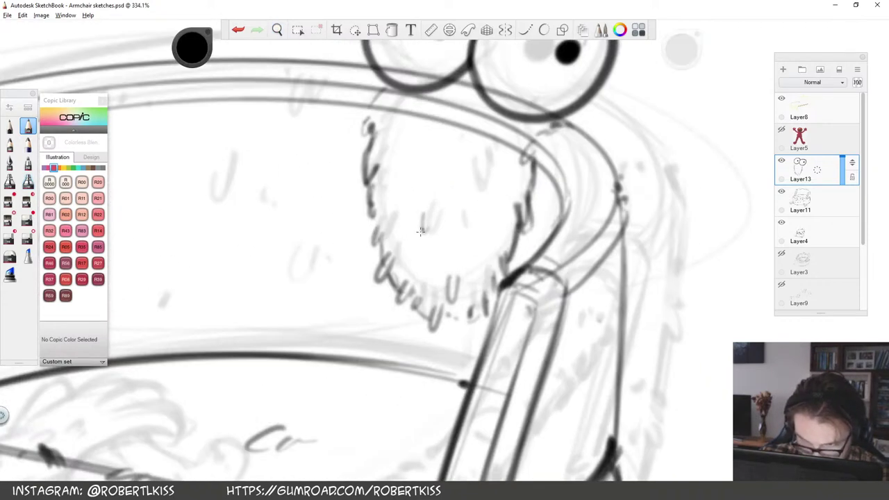
# Draw a fur tuft on the upper middle of the backrest's inner face
pyautogui.press('space')
pyautogui.moveTo(131, 306); pyautogui.dragTo(331, 318)
pyautogui.moveTo(398, 193); pyautogui.dragTo(406, 199)
pyautogui.moveTo(407, 197); pyautogui.dragTo(402, 225)
pyautogui.moveTo(419, 180); pyautogui.dragTo(418, 203)
pyautogui.moveTo(419, 178)
pyautogui.mouseDown()
pyautogui.moveTo(423, 201)
pyautogui.moveTo(429, 185)
pyautogui.mouseUp()
pyautogui.moveTo(441, 169); pyautogui.dragTo(435, 177)
# Draw two fur tufts across the lower part of the backrest's inner face
pyautogui.press('space')
pyautogui.moveTo(465, 282)
pyautogui.mouseDown()
pyautogui.moveTo(437, 236)
pyautogui.moveTo(460, 258)
pyautogui.moveTo(482, 239)
pyautogui.moveTo(433, 257)
pyautogui.mouseUp()
pyautogui.press('space')
pyautogui.press('space')
pyautogui.moveTo(555, 235)
pyautogui.mouseDown()
pyautogui.moveTo(456, 273)
pyautogui.moveTo(389, 270)
pyautogui.mouseUp()
pyautogui.moveTo(458, 239)
pyautogui.mouseDown()
pyautogui.moveTo(525, 215)
pyautogui.moveTo(436, 216)
pyautogui.moveTo(443, 234)
pyautogui.moveTo(426, 249)
pyautogui.moveTo(443, 234)
pyautogui.mouseUp()
pyautogui.press('e')
pyautogui.press('e')
pyautogui.moveTo(424, 208)
pyautogui.mouseDown()
pyautogui.moveTo(421, 232)
pyautogui.moveTo(464, 222)
pyautogui.mouseUp()
pyautogui.moveTo(297, 222); pyautogui.dragTo(294, 245)
pyautogui.moveTo(304, 221)
pyautogui.mouseDown()
pyautogui.moveTo(301, 238)
pyautogui.moveTo(309, 233)
pyautogui.mouseUp()
pyautogui.moveTo(314, 228); pyautogui.dragTo(320, 226)
pyautogui.press('space')
pyautogui.moveTo(474, 244); pyautogui.dragTo(510, 280)
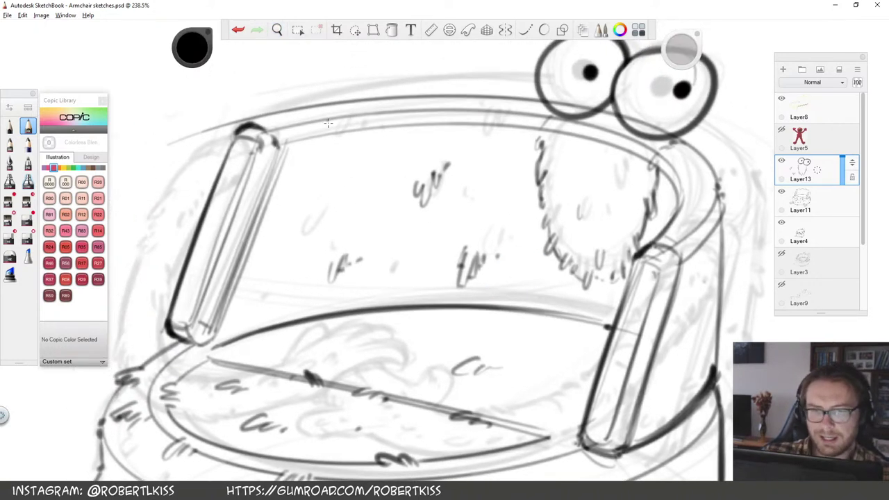
# Draw a short fur tuft on the chair's outer side beside the right armrest
pyautogui.press('e')
pyautogui.press('space')
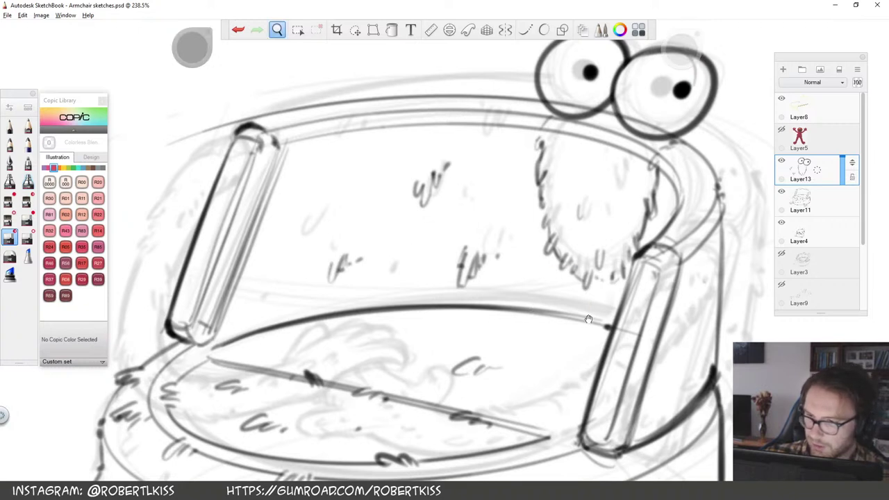
pyautogui.moveTo(589, 324); pyautogui.dragTo(455, 288)
pyautogui.press('e')
pyautogui.moveTo(539, 300); pyautogui.dragTo(541, 312)
pyautogui.moveTo(544, 306)
pyautogui.mouseDown()
pyautogui.moveTo(542, 324)
pyautogui.moveTo(549, 301)
pyautogui.mouseUp()
pyautogui.moveTo(550, 304)
pyautogui.mouseDown()
pyautogui.moveTo(563, 274)
pyautogui.moveTo(615, 243)
pyautogui.moveTo(527, 313)
pyautogui.mouseUp()
pyautogui.press('space')
pyautogui.press('space')
# Draw more fur tufts inside the muzzle and along the outer side beside the right armrest
pyautogui.moveTo(585, 195)
pyautogui.mouseDown()
pyautogui.moveTo(632, 224)
pyautogui.moveTo(437, 264)
pyautogui.moveTo(386, 226)
pyautogui.moveTo(380, 243)
pyautogui.mouseUp()
pyautogui.press('s')
pyautogui.moveTo(397, 233)
pyautogui.mouseDown()
pyautogui.moveTo(391, 249)
pyautogui.moveTo(409, 222)
pyautogui.mouseUp()
pyautogui.click(545, 276)
pyautogui.moveTo(479, 251)
pyautogui.mouseDown()
pyautogui.moveTo(467, 284)
pyautogui.moveTo(485, 299)
pyautogui.mouseUp()
pyautogui.moveTo(486, 276)
pyautogui.mouseDown()
pyautogui.moveTo(497, 262)
pyautogui.moveTo(494, 274)
pyautogui.mouseUp()
pyautogui.moveTo(458, 345); pyautogui.dragTo(448, 377)
pyautogui.moveTo(465, 327); pyautogui.dragTo(452, 365)
pyautogui.moveTo(476, 287); pyautogui.dragTo(469, 297)
pyautogui.press('space')
pyautogui.moveTo(564, 248); pyautogui.dragTo(515, 254)
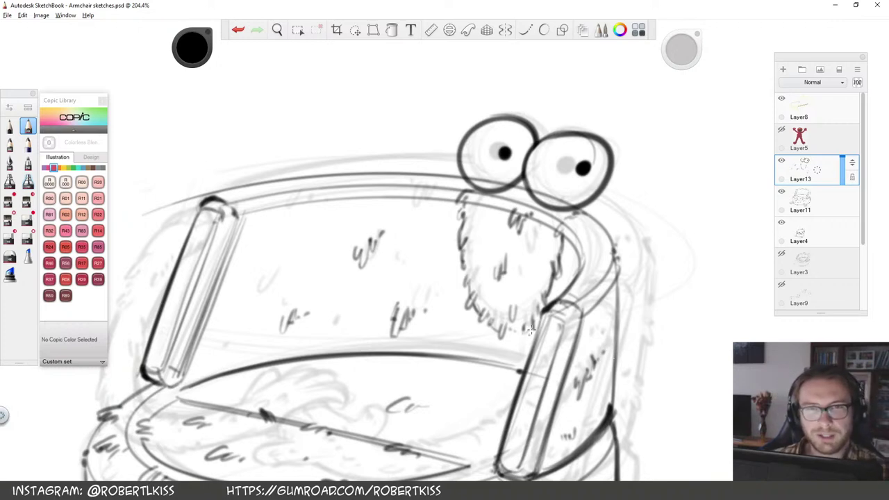
pyautogui.press('space')
pyautogui.moveTo(590, 236); pyautogui.dragTo(552, 325)
pyautogui.press('space')
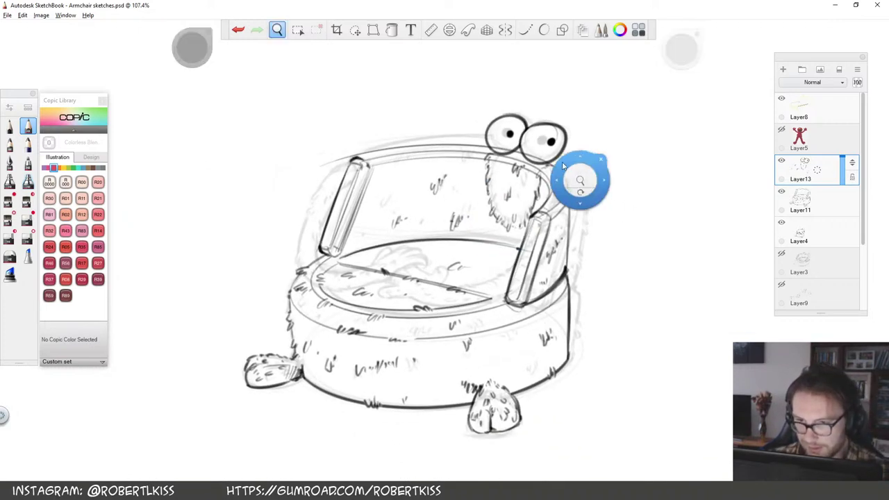
pyautogui.moveTo(580, 184); pyautogui.dragTo(645, 156)
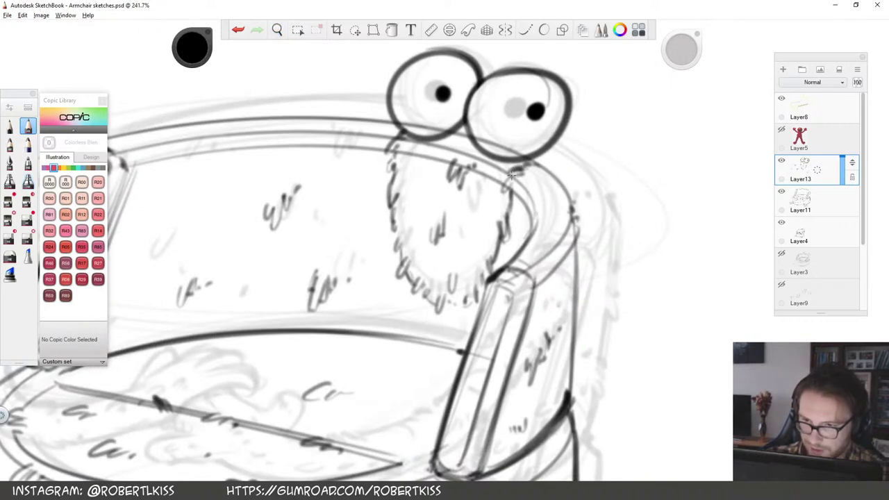
pyautogui.press('space')
pyautogui.moveTo(559, 200); pyautogui.dragTo(544, 339)
pyautogui.press('space')
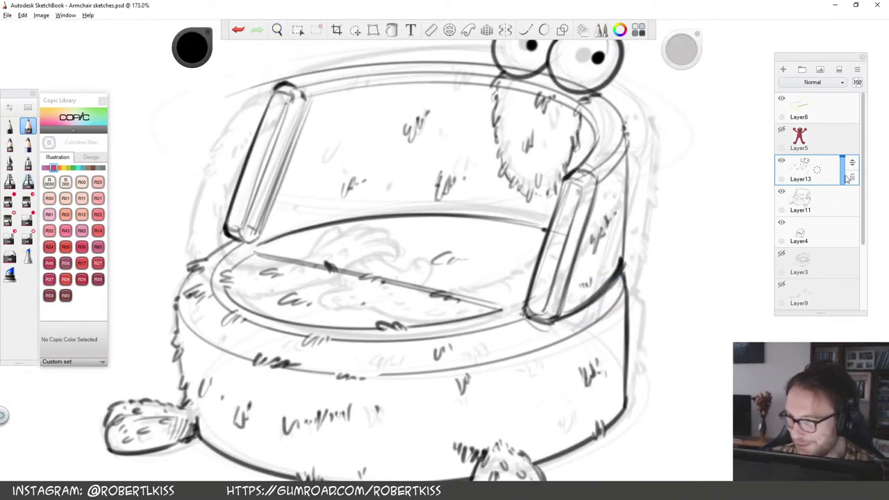
# On Layer11, erase the rim lines that cross the top of the muzzle
pyautogui.press('space')
pyautogui.moveTo(642, 229); pyautogui.dragTo(581, 321)
pyautogui.click(815, 201)
pyautogui.press('space')
pyautogui.moveTo(567, 211); pyautogui.dragTo(571, 116)
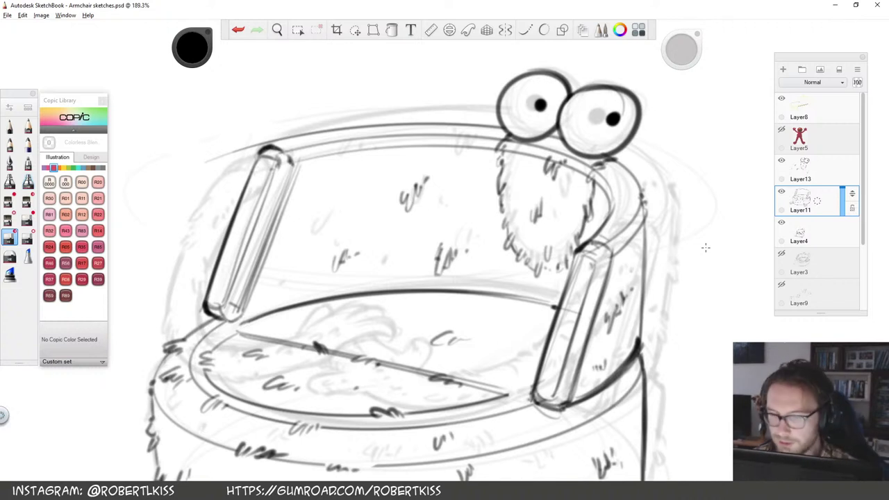
pyautogui.press('s')
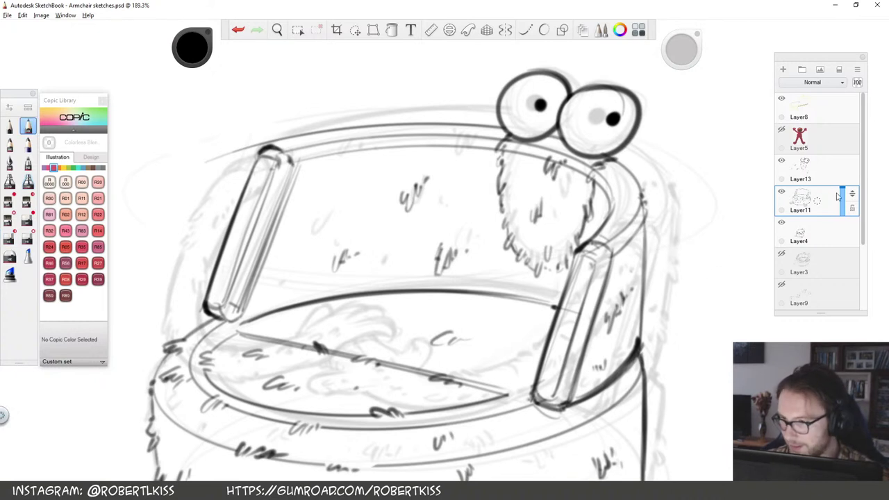
pyautogui.click(781, 194)
pyautogui.click(781, 195)
pyautogui.press('e')
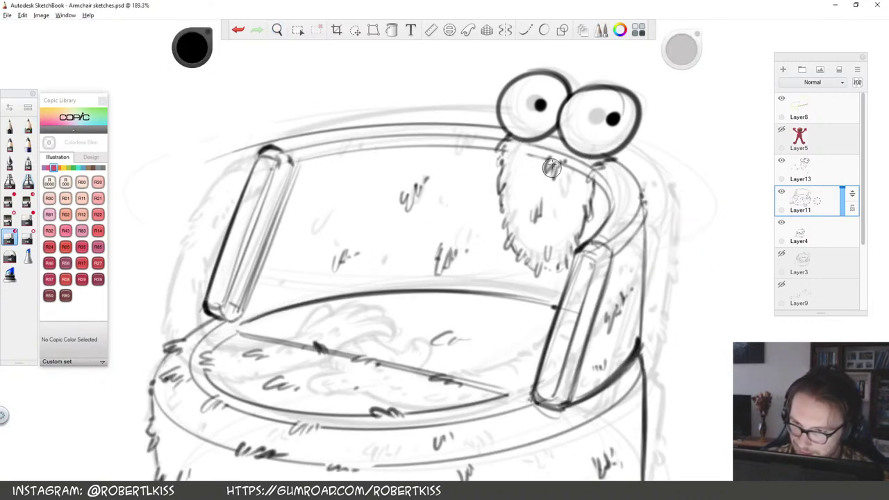
pyautogui.moveTo(595, 166)
pyautogui.mouseDown()
pyautogui.moveTo(581, 175)
pyautogui.moveTo(590, 172)
pyautogui.mouseUp()
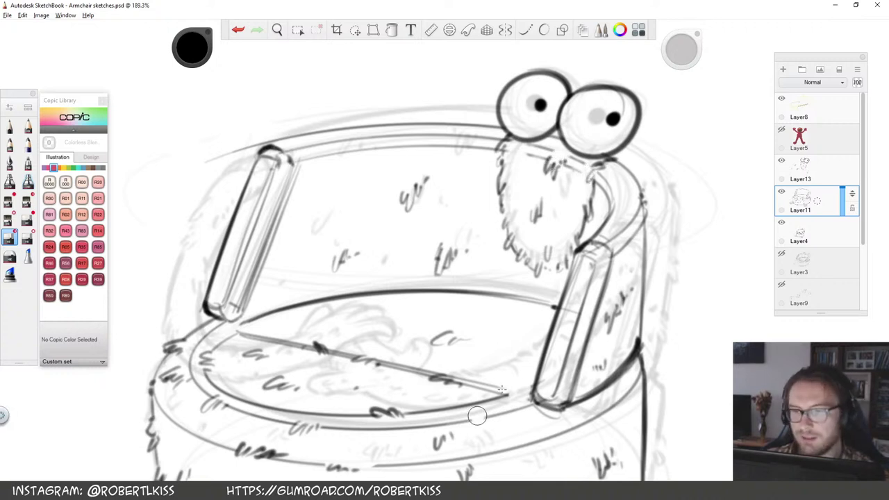
# On Layer13, draw fur strokes along the muzzle's top edge and darken its upper-left corner below the eye
pyautogui.press('s')
pyautogui.click(813, 174)
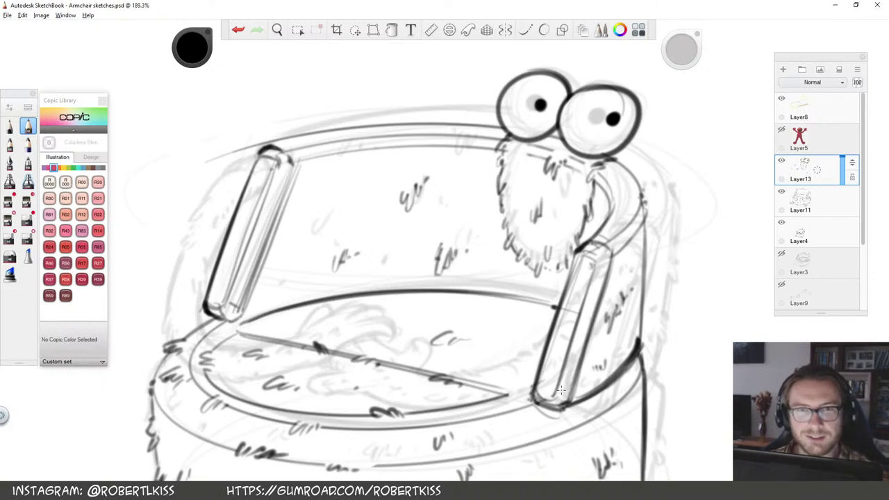
pyautogui.moveTo(509, 146); pyautogui.dragTo(520, 154)
pyautogui.moveTo(572, 167)
pyautogui.mouseDown()
pyautogui.moveTo(569, 200)
pyautogui.moveTo(588, 179)
pyautogui.mouseUp()
pyautogui.moveTo(508, 137); pyautogui.dragTo(499, 157)
pyautogui.moveTo(509, 139); pyautogui.dragTo(501, 158)
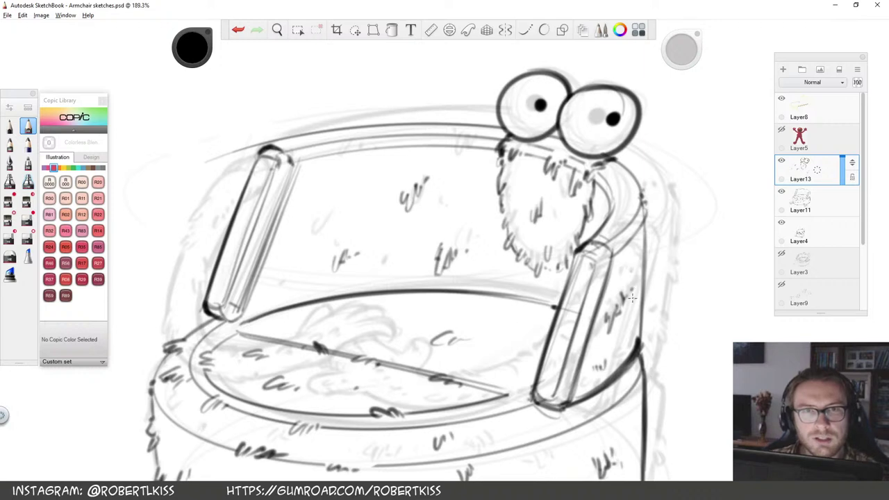
# Thicken the outer line of the backrest's top rim from the left armrest to the eyes
pyautogui.press('space')
pyautogui.moveTo(722, 243); pyautogui.dragTo(524, 298)
pyautogui.moveTo(340, 364); pyautogui.dragTo(477, 178)
pyautogui.moveTo(334, 383); pyautogui.dragTo(464, 196)
pyautogui.moveTo(505, 162); pyautogui.dragTo(516, 153)
# Thicken the backrest's right outer edge from below the eyes down to the base
pyautogui.press('space')
pyautogui.moveTo(684, 219); pyautogui.dragTo(628, 400)
pyautogui.moveTo(619, 410)
pyautogui.mouseDown()
pyautogui.moveTo(574, 396)
pyautogui.moveTo(468, 317)
pyautogui.mouseUp()
pyautogui.moveTo(469, 240); pyautogui.dragTo(496, 184)
pyautogui.moveTo(469, 157)
pyautogui.mouseDown()
pyautogui.moveTo(498, 202)
pyautogui.moveTo(494, 185)
pyautogui.moveTo(503, 242)
pyautogui.moveTo(498, 202)
pyautogui.moveTo(508, 303)
pyautogui.mouseUp()
pyautogui.moveTo(503, 258); pyautogui.dragTo(511, 344)
# Examine the whole chair drawing and compare it with and without Layer13
pyautogui.press('space')
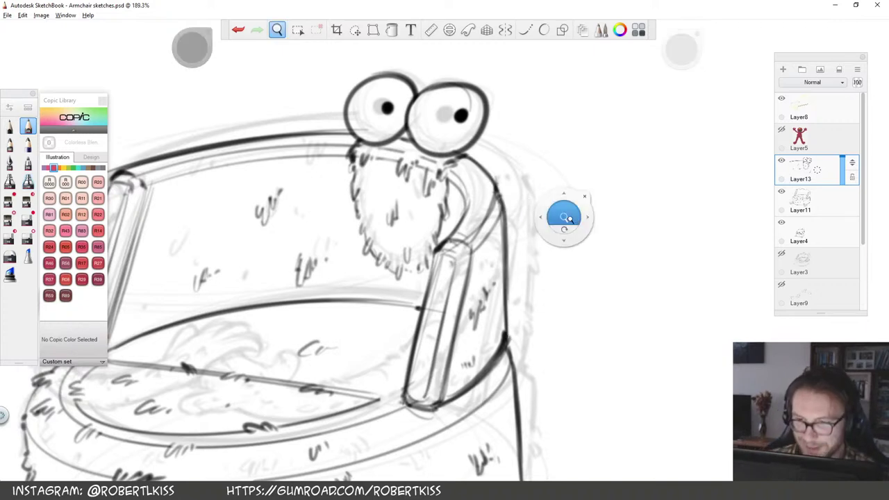
pyautogui.moveTo(574, 220); pyautogui.dragTo(519, 290)
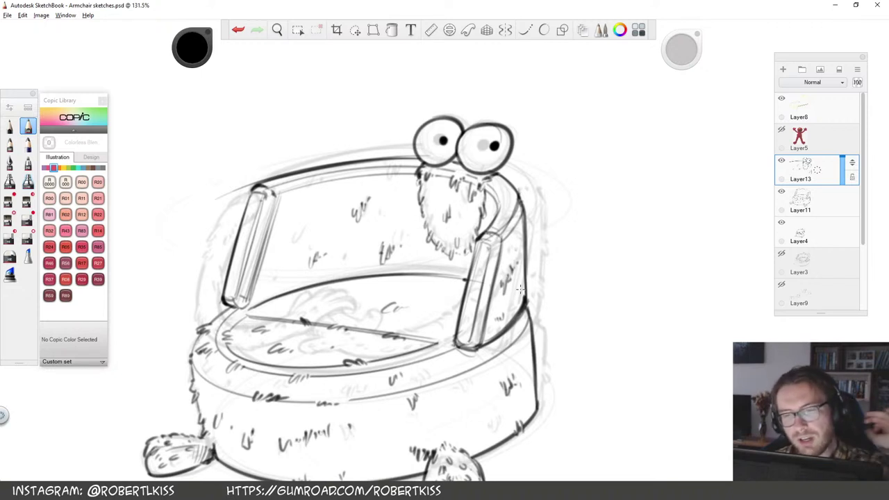
pyautogui.press('space')
pyautogui.moveTo(520, 290); pyautogui.dragTo(568, 239)
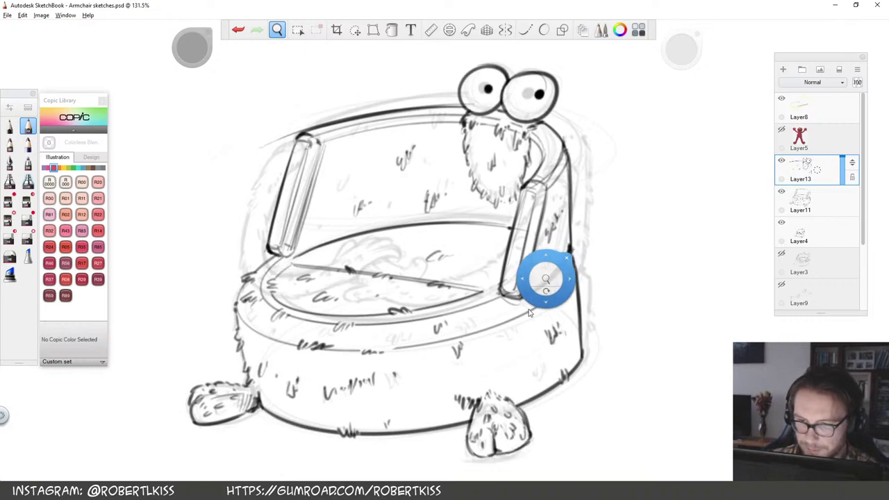
pyautogui.moveTo(547, 291); pyautogui.dragTo(522, 312)
pyautogui.press('space')
pyautogui.moveTo(636, 219); pyautogui.dragTo(633, 234)
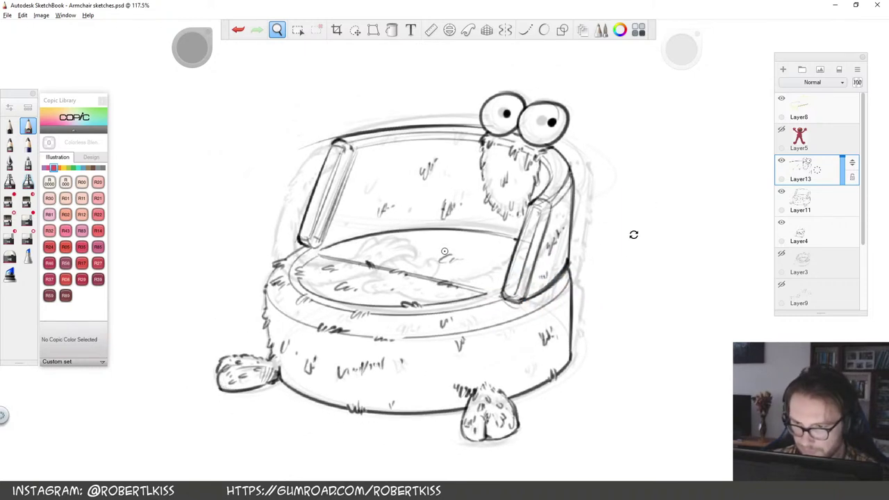
pyautogui.moveTo(593, 334); pyautogui.dragTo(610, 357)
pyautogui.press('space')
pyautogui.moveTo(511, 316); pyautogui.dragTo(578, 257)
pyautogui.click(781, 161)
pyautogui.click(781, 161)
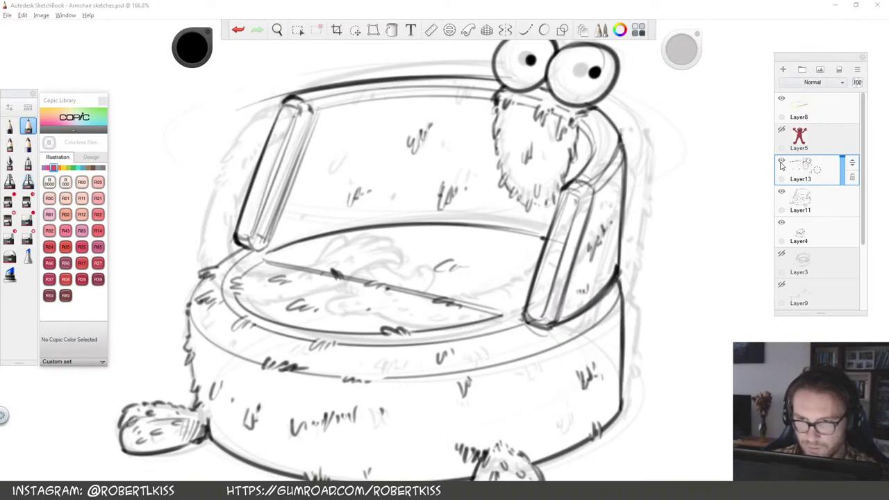
# Merge Layer13 down into Layer11 and check the whole chair drawing
pyautogui.moveTo(820, 172); pyautogui.dragTo(830, 221)
pyautogui.press('space')
pyautogui.moveTo(655, 239); pyautogui.dragTo(578, 285)
pyautogui.moveTo(579, 314); pyautogui.dragTo(534, 327)
pyautogui.click(781, 192)
pyautogui.click(781, 192)
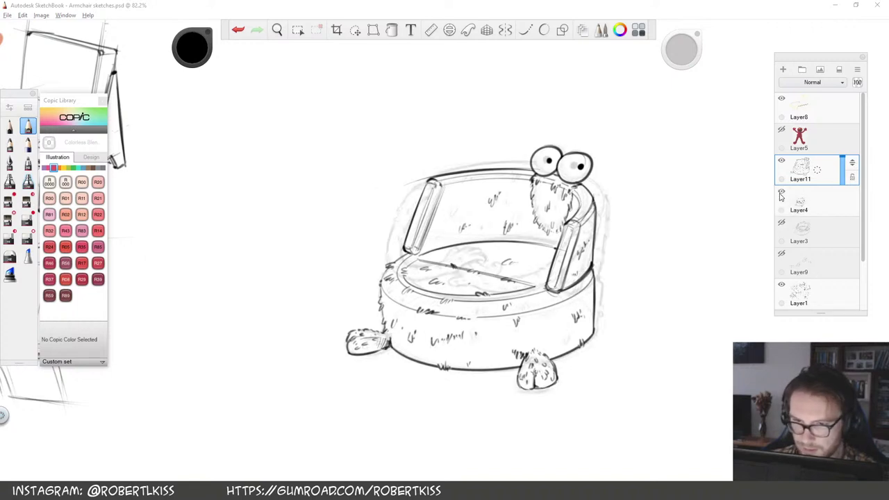
# Hide Layer11 and, on a new layer above it, draw fur strokes along the left upper arm of the faint sketch
pyautogui.click(781, 161)
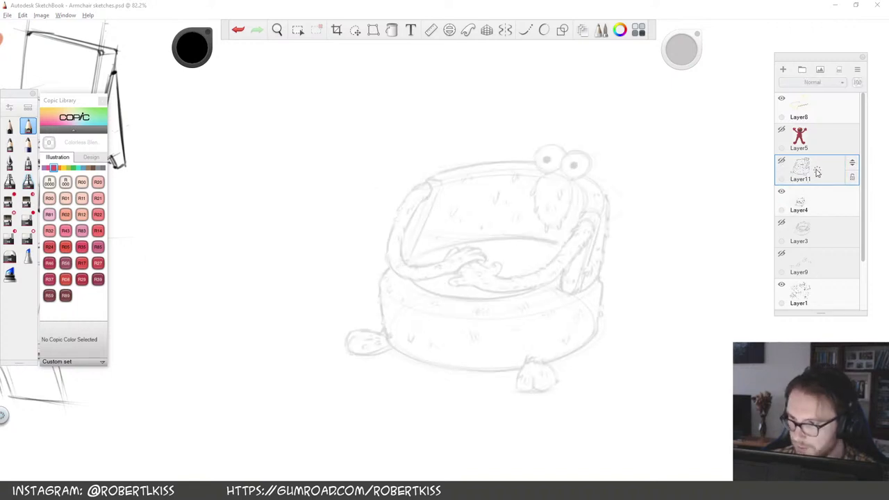
pyautogui.hotkey('ctrl', 'shift', 'n')
pyautogui.press('space')
pyautogui.moveTo(438, 239); pyautogui.dragTo(567, 271)
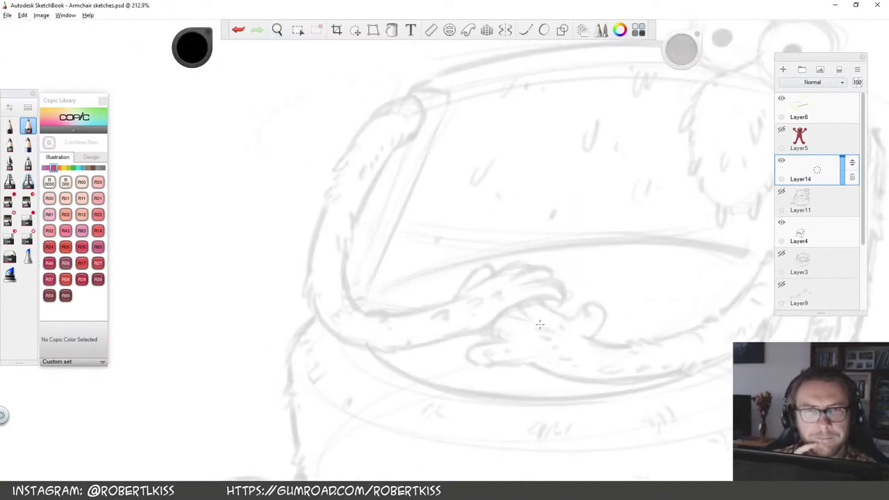
pyautogui.scroll(1, 395, 240)
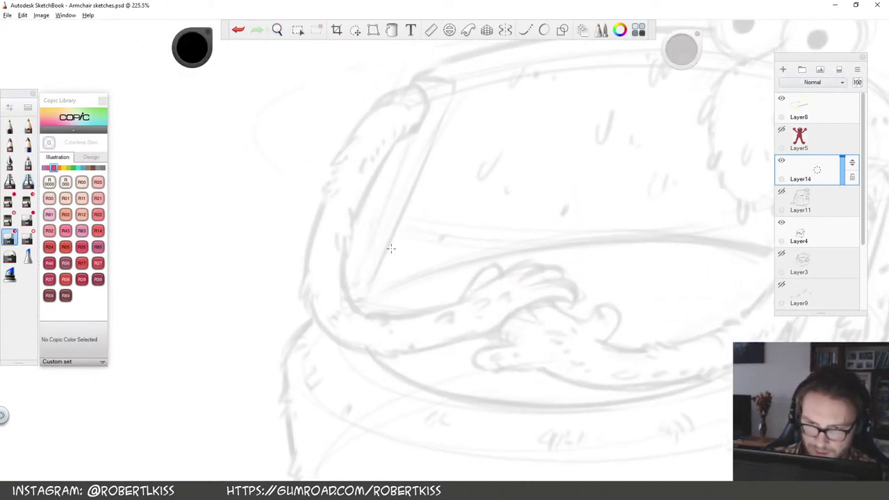
pyautogui.moveTo(352, 206)
pyautogui.mouseDown()
pyautogui.moveTo(349, 244)
pyautogui.moveTo(336, 254)
pyautogui.mouseUp()
pyautogui.moveTo(301, 294)
pyautogui.mouseDown()
pyautogui.moveTo(307, 273)
pyautogui.moveTo(301, 299)
pyautogui.moveTo(315, 294)
pyautogui.mouseUp()
pyautogui.moveTo(338, 178); pyautogui.dragTo(324, 198)
pyautogui.moveTo(355, 138); pyautogui.dragTo(339, 163)
# Continue the fur strokes along the left forearm and outline the hand with its thumb and fingers
pyautogui.press('space')
pyautogui.moveTo(481, 294); pyautogui.dragTo(486, 246)
pyautogui.moveTo(338, 269)
pyautogui.mouseDown()
pyautogui.moveTo(347, 285)
pyautogui.moveTo(401, 310)
pyautogui.moveTo(418, 303)
pyautogui.mouseUp()
pyautogui.moveTo(375, 270); pyautogui.dragTo(400, 274)
pyautogui.moveTo(461, 263)
pyautogui.mouseDown()
pyautogui.moveTo(435, 276)
pyautogui.moveTo(444, 281)
pyautogui.mouseUp()
pyautogui.moveTo(492, 252)
pyautogui.mouseDown()
pyautogui.moveTo(479, 264)
pyautogui.moveTo(490, 264)
pyautogui.mouseUp()
pyautogui.moveTo(503, 255)
pyautogui.mouseDown()
pyautogui.moveTo(492, 265)
pyautogui.moveTo(511, 215)
pyautogui.moveTo(565, 222)
pyautogui.moveTo(583, 246)
pyautogui.mouseUp()
pyautogui.moveTo(478, 292)
pyautogui.mouseDown()
pyautogui.moveTo(581, 249)
pyautogui.moveTo(553, 251)
pyautogui.moveTo(568, 256)
pyautogui.moveTo(580, 237)
pyautogui.moveTo(504, 286)
pyautogui.moveTo(584, 243)
pyautogui.moveTo(476, 242)
pyautogui.mouseUp()
pyautogui.moveTo(424, 304); pyautogui.dragTo(486, 288)
# Outline the left arm's inner and outer edges from the wrist around the elbow up to the shoulder
pyautogui.press('space')
pyautogui.moveTo(610, 191)
pyautogui.mouseDown()
pyautogui.moveTo(610, 214)
pyautogui.moveTo(531, 364)
pyautogui.mouseUp()
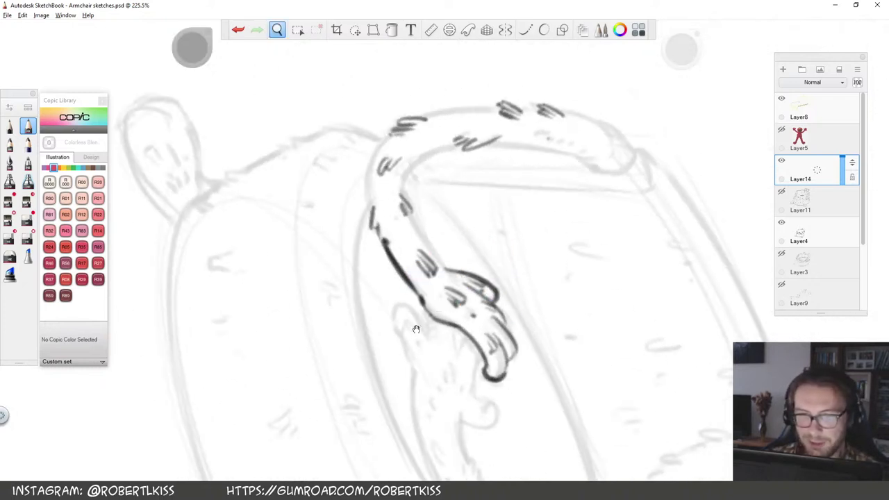
pyautogui.moveTo(403, 237); pyautogui.dragTo(409, 281)
pyautogui.moveTo(378, 251)
pyautogui.mouseDown()
pyautogui.moveTo(387, 186)
pyautogui.moveTo(402, 173)
pyautogui.mouseUp()
pyautogui.press('space')
pyautogui.moveTo(572, 249); pyautogui.dragTo(515, 145)
pyautogui.moveTo(465, 226); pyautogui.dragTo(465, 305)
pyautogui.moveTo(365, 292); pyautogui.dragTo(399, 226)
pyautogui.moveTo(407, 286)
pyautogui.mouseDown()
pyautogui.moveTo(397, 323)
pyautogui.moveTo(414, 363)
pyautogui.moveTo(418, 320)
pyautogui.moveTo(399, 326)
pyautogui.moveTo(421, 354)
pyautogui.moveTo(508, 358)
pyautogui.mouseUp()
pyautogui.moveTo(422, 257)
pyautogui.mouseDown()
pyautogui.moveTo(489, 176)
pyautogui.moveTo(444, 226)
pyautogui.moveTo(490, 184)
pyautogui.mouseUp()
pyautogui.moveTo(415, 204); pyautogui.dragTo(486, 144)
# Add short fur strokes at the left arm's shoulder and around its elbow bend
pyautogui.moveTo(494, 184)
pyautogui.mouseDown()
pyautogui.moveTo(462, 197)
pyautogui.moveTo(472, 193)
pyautogui.mouseUp()
pyautogui.moveTo(485, 177); pyautogui.dragTo(482, 188)
pyautogui.moveTo(497, 171)
pyautogui.mouseDown()
pyautogui.moveTo(486, 185)
pyautogui.moveTo(494, 182)
pyautogui.mouseUp()
pyautogui.moveTo(438, 342); pyautogui.dragTo(438, 309)
pyautogui.moveTo(383, 272)
pyautogui.mouseDown()
pyautogui.moveTo(390, 253)
pyautogui.moveTo(351, 277)
pyautogui.mouseUp()
pyautogui.moveTo(350, 275); pyautogui.dragTo(354, 286)
# Outline the right hand, with its fingers and thumb, emerging beneath the left hand
pyautogui.press('space')
pyautogui.moveTo(585, 261); pyautogui.dragTo(572, 389)
pyautogui.moveTo(569, 402); pyautogui.dragTo(540, 342)
pyautogui.moveTo(535, 266); pyautogui.dragTo(513, 286)
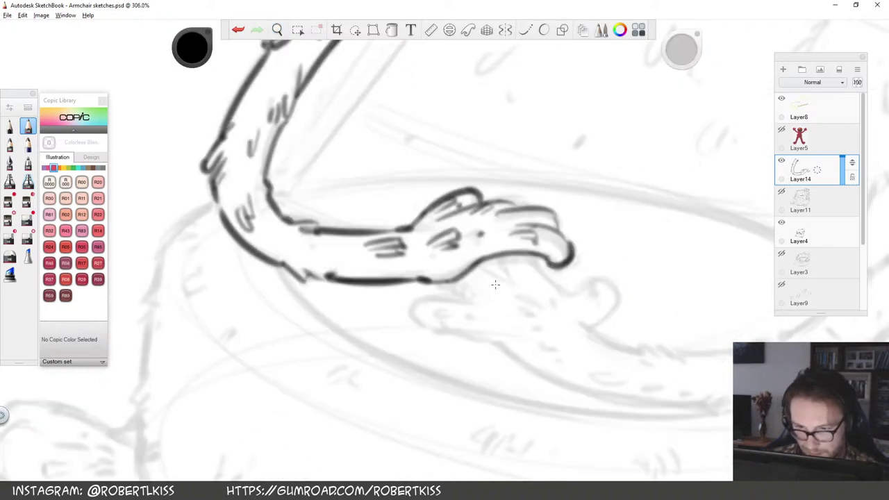
pyautogui.moveTo(449, 282)
pyautogui.mouseDown()
pyautogui.moveTo(465, 296)
pyautogui.moveTo(421, 297)
pyautogui.moveTo(413, 321)
pyautogui.moveTo(500, 341)
pyautogui.mouseUp()
pyautogui.moveTo(476, 265); pyautogui.dragTo(515, 285)
pyautogui.moveTo(493, 253); pyautogui.dragTo(506, 284)
pyautogui.moveTo(533, 257)
pyautogui.mouseDown()
pyautogui.moveTo(561, 290)
pyautogui.moveTo(617, 294)
pyautogui.mouseUp()
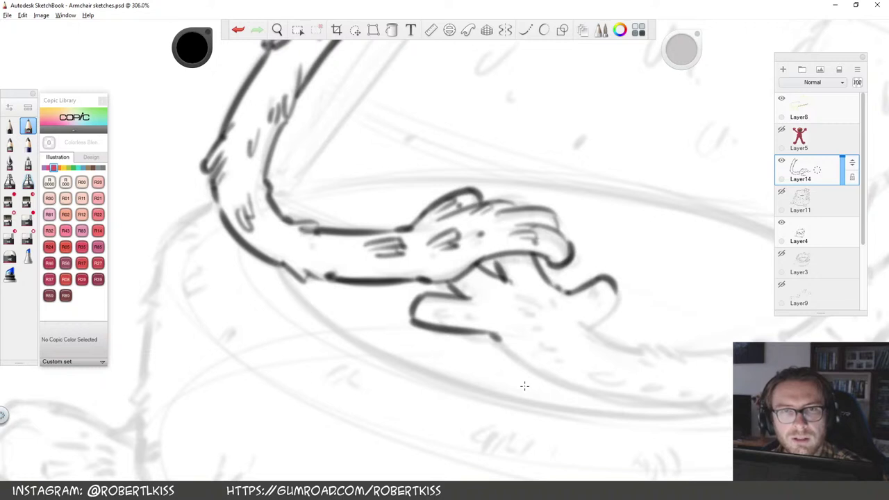
pyautogui.moveTo(613, 304); pyautogui.dragTo(586, 329)
# Draw the right forearm's upper and lower edges from the wrist towards the elbow
pyautogui.press('space')
pyautogui.moveTo(671, 329); pyautogui.dragTo(611, 165)
pyautogui.moveTo(627, 205); pyautogui.dragTo(446, 295)
pyautogui.moveTo(362, 357)
pyautogui.mouseDown()
pyautogui.moveTo(444, 327)
pyautogui.moveTo(476, 301)
pyautogui.mouseUp()
pyautogui.moveTo(413, 281); pyautogui.dragTo(487, 228)
pyautogui.moveTo(486, 225); pyautogui.dragTo(501, 214)
pyautogui.moveTo(470, 313); pyautogui.dragTo(553, 220)
# Extend the right arm's furry outline along both edges up to the shoulder
pyautogui.press('space')
pyautogui.moveTo(617, 232); pyautogui.dragTo(546, 334)
pyautogui.moveTo(657, 215)
pyautogui.mouseDown()
pyautogui.moveTo(640, 334)
pyautogui.moveTo(563, 352)
pyautogui.moveTo(588, 260)
pyautogui.mouseUp()
pyautogui.moveTo(386, 349)
pyautogui.mouseDown()
pyautogui.moveTo(453, 329)
pyautogui.moveTo(499, 296)
pyautogui.mouseUp()
pyautogui.moveTo(438, 387); pyautogui.dragTo(525, 342)
pyautogui.moveTo(498, 368); pyautogui.dragTo(576, 282)
pyautogui.moveTo(488, 295)
pyautogui.mouseDown()
pyautogui.moveTo(580, 208)
pyautogui.moveTo(580, 187)
pyautogui.moveTo(604, 160)
pyautogui.moveTo(574, 178)
pyautogui.moveTo(575, 189)
pyautogui.mouseUp()
pyautogui.moveTo(577, 286); pyautogui.dragTo(657, 169)
pyautogui.moveTo(598, 157)
pyautogui.mouseDown()
pyautogui.moveTo(592, 149)
pyautogui.moveTo(630, 126)
pyautogui.mouseUp()
pyautogui.moveTo(658, 175); pyautogui.dragTo(668, 158)
pyautogui.moveTo(595, 149); pyautogui.dragTo(621, 124)
pyautogui.moveTo(638, 121)
pyautogui.mouseDown()
pyautogui.moveTo(651, 113)
pyautogui.moveTo(669, 139)
pyautogui.mouseUp()
# Add short fur marks on the back of the right hand and inside the right forearm
pyautogui.press('space')
pyautogui.moveTo(542, 290); pyautogui.dragTo(444, 366)
pyautogui.moveTo(445, 367); pyautogui.dragTo(550, 324)
pyautogui.moveTo(517, 317); pyautogui.dragTo(604, 243)
pyautogui.moveTo(514, 295); pyautogui.dragTo(474, 306)
pyautogui.moveTo(475, 308)
pyautogui.mouseDown()
pyautogui.moveTo(511, 308)
pyautogui.moveTo(518, 319)
pyautogui.mouseUp()
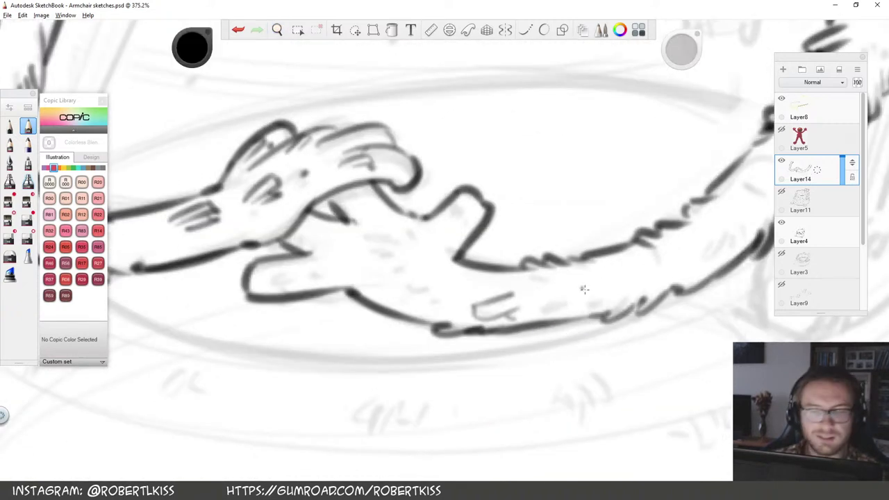
pyautogui.moveTo(571, 298); pyautogui.dragTo(547, 309)
pyautogui.moveTo(548, 310); pyautogui.dragTo(594, 301)
pyautogui.moveTo(424, 291)
pyautogui.mouseDown()
pyautogui.moveTo(400, 284)
pyautogui.moveTo(430, 280)
pyautogui.mouseUp()
pyautogui.moveTo(390, 263); pyautogui.dragTo(404, 269)
# Add fur marks inside the right arm from the elbow up towards the shoulder
pyautogui.press('space')
pyautogui.moveTo(801, 317)
pyautogui.mouseDown()
pyautogui.moveTo(654, 318)
pyautogui.moveTo(579, 337)
pyautogui.mouseUp()
pyautogui.moveTo(503, 245); pyautogui.dragTo(486, 270)
pyautogui.moveTo(487, 273)
pyautogui.mouseDown()
pyautogui.moveTo(513, 248)
pyautogui.moveTo(516, 254)
pyautogui.mouseUp()
pyautogui.moveTo(536, 192); pyautogui.dragTo(524, 202)
pyautogui.moveTo(525, 203); pyautogui.dragTo(538, 204)
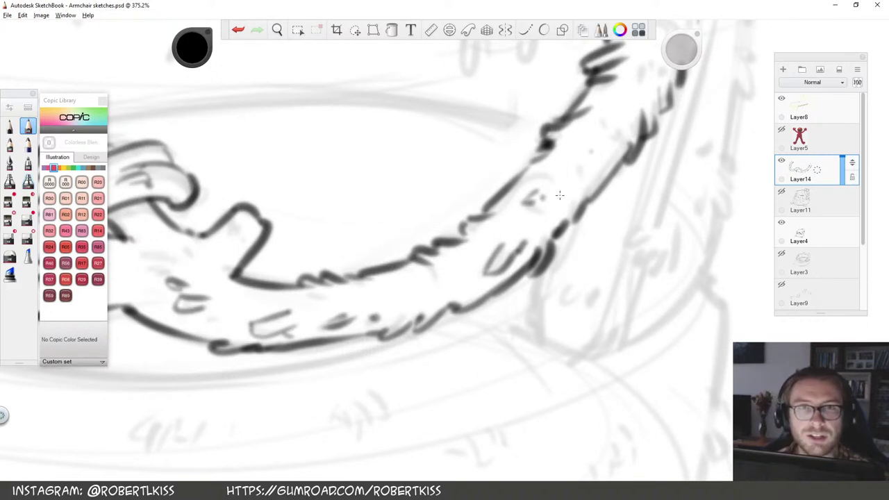
pyautogui.moveTo(590, 148); pyautogui.dragTo(584, 172)
pyautogui.moveTo(595, 169); pyautogui.dragTo(615, 133)
# Add more fur strokes along the right upper arm and the outer side of the left arm
pyautogui.press('space')
pyautogui.moveTo(556, 217)
pyautogui.mouseDown()
pyautogui.moveTo(496, 276)
pyautogui.moveTo(489, 373)
pyautogui.mouseUp()
pyautogui.moveTo(542, 250); pyautogui.dragTo(524, 272)
pyautogui.press('space')
pyautogui.moveTo(369, 397); pyautogui.dragTo(554, 331)
pyautogui.moveTo(449, 235); pyautogui.dragTo(407, 274)
pyautogui.moveTo(444, 191); pyautogui.dragTo(421, 203)
pyautogui.moveTo(473, 192)
pyautogui.mouseDown()
pyautogui.moveTo(429, 208)
pyautogui.moveTo(472, 210)
pyautogui.mouseUp()
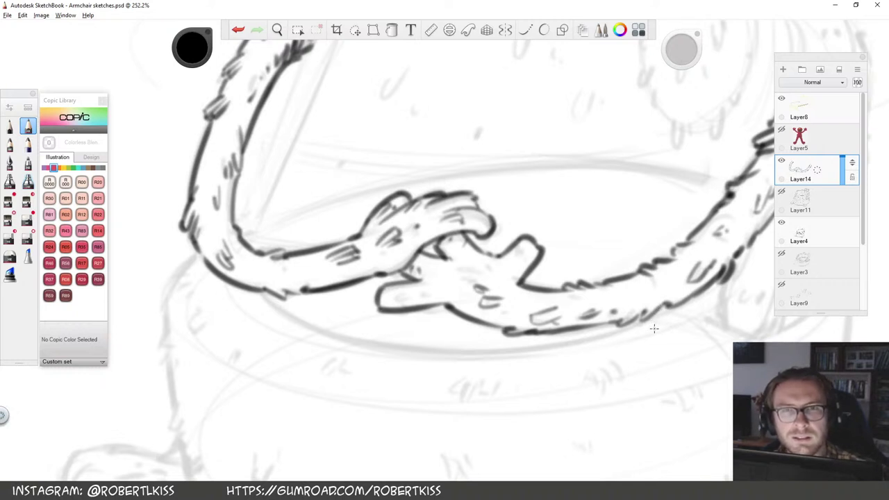
# Darken the left hand's knuckles and fingers and add last small fur strokes to the arms
pyautogui.moveTo(629, 250); pyautogui.dragTo(540, 259)
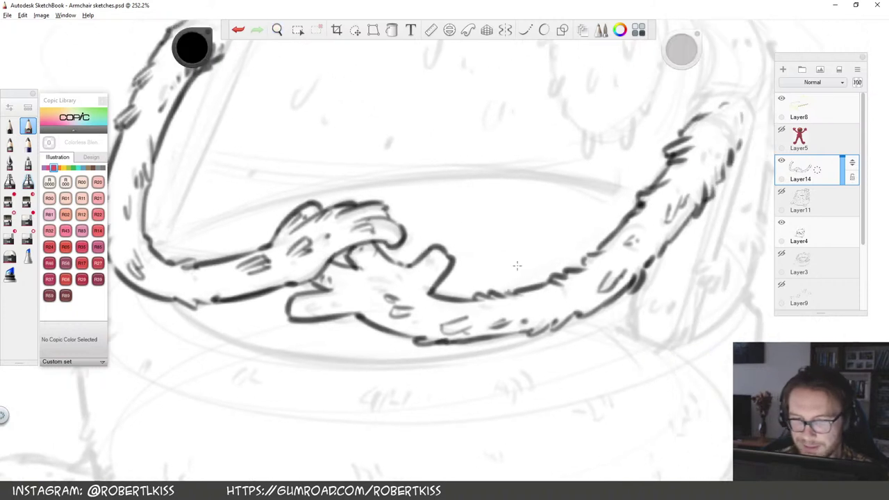
pyautogui.moveTo(382, 203); pyautogui.dragTo(391, 214)
pyautogui.moveTo(371, 201); pyautogui.dragTo(363, 211)
pyautogui.moveTo(387, 204)
pyautogui.mouseDown()
pyautogui.moveTo(376, 213)
pyautogui.moveTo(384, 231)
pyautogui.mouseUp()
pyautogui.moveTo(564, 181)
pyautogui.mouseDown()
pyautogui.moveTo(551, 295)
pyautogui.moveTo(370, 266)
pyautogui.mouseUp()
pyautogui.moveTo(526, 200); pyautogui.dragTo(519, 205)
pyautogui.moveTo(544, 215); pyautogui.dragTo(535, 224)
pyautogui.moveTo(609, 234)
pyautogui.mouseDown()
pyautogui.moveTo(531, 291)
pyautogui.moveTo(500, 279)
pyautogui.mouseUp()
# Show Layer11 and distort the arms layer by its corners, pulling the right arm inward to fit the chair
pyautogui.click(781, 194)
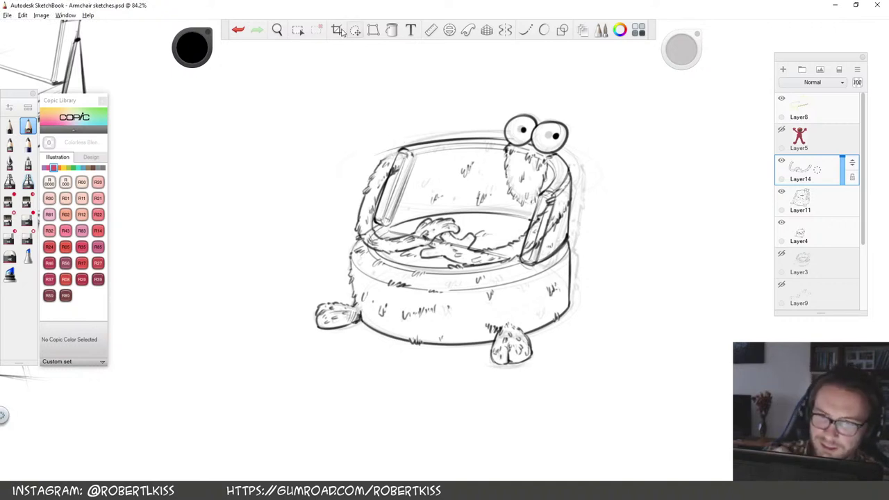
pyautogui.click(299, 31)
pyautogui.click(296, 31)
pyautogui.click(373, 30)
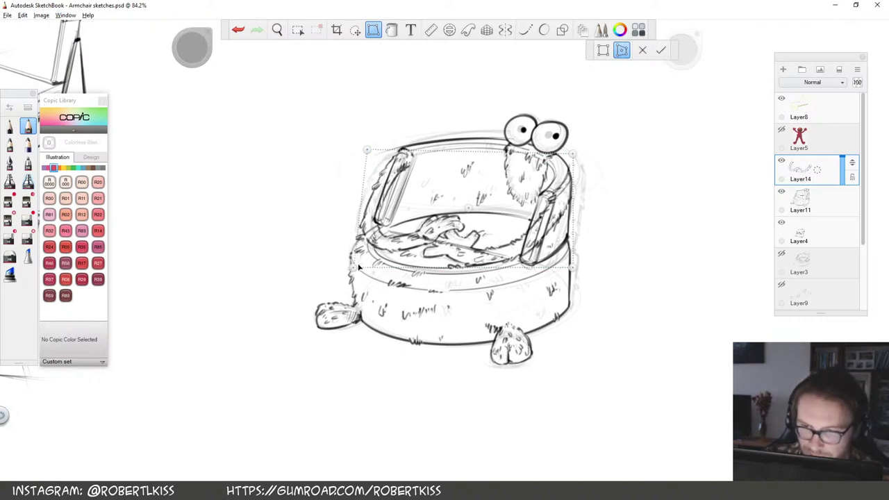
pyautogui.moveTo(579, 154); pyautogui.dragTo(571, 157)
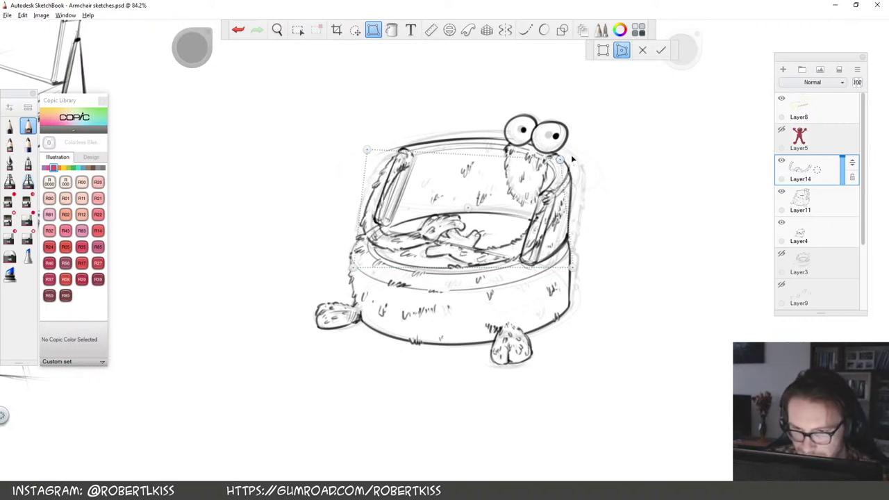
pyautogui.moveTo(572, 267); pyautogui.dragTo(571, 270)
pyautogui.moveTo(571, 158); pyautogui.dragTo(563, 161)
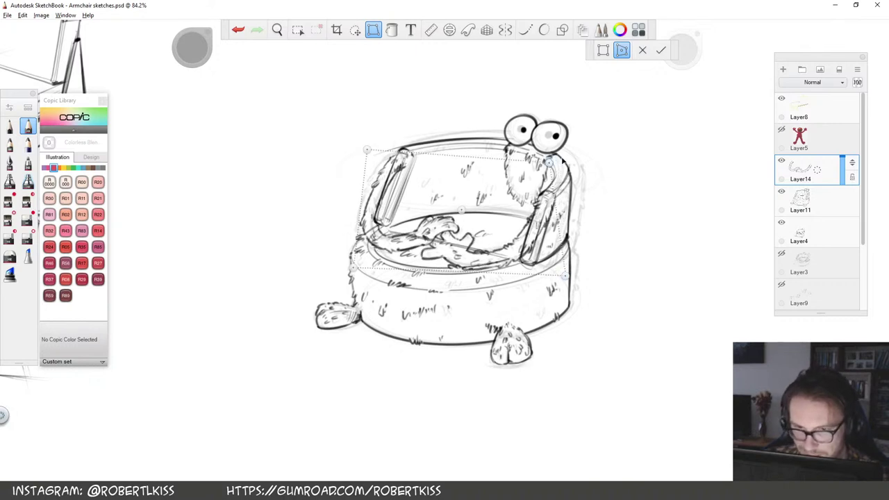
pyautogui.moveTo(368, 149); pyautogui.dragTo(371, 144)
pyautogui.press('Return')
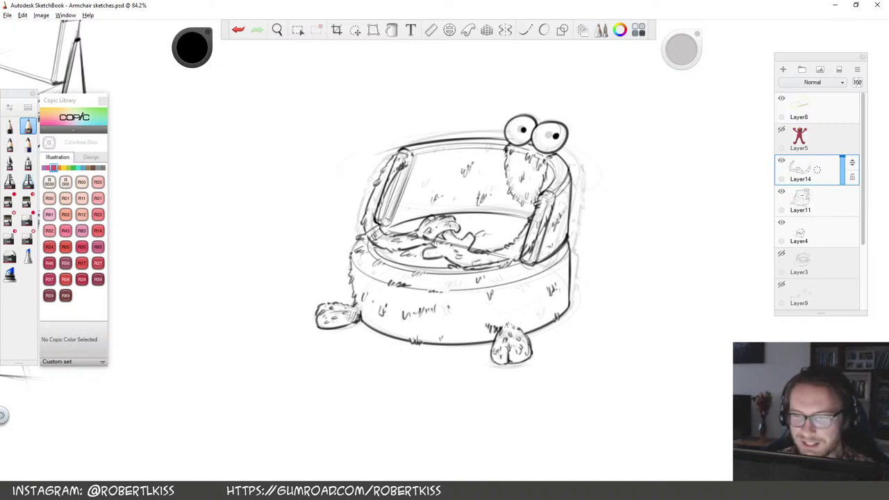
# On Layer11, erase the armrest and seat lines that cross the left arm
pyautogui.press('e')
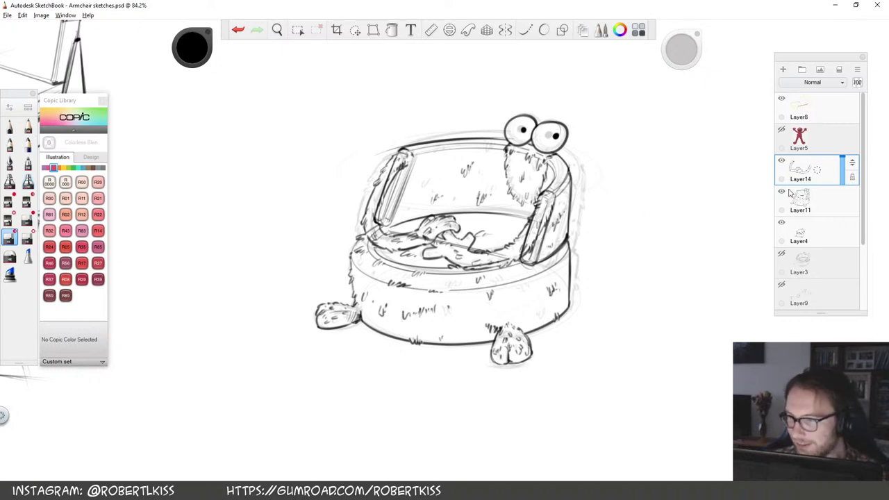
pyautogui.click(782, 194)
pyautogui.click(781, 194)
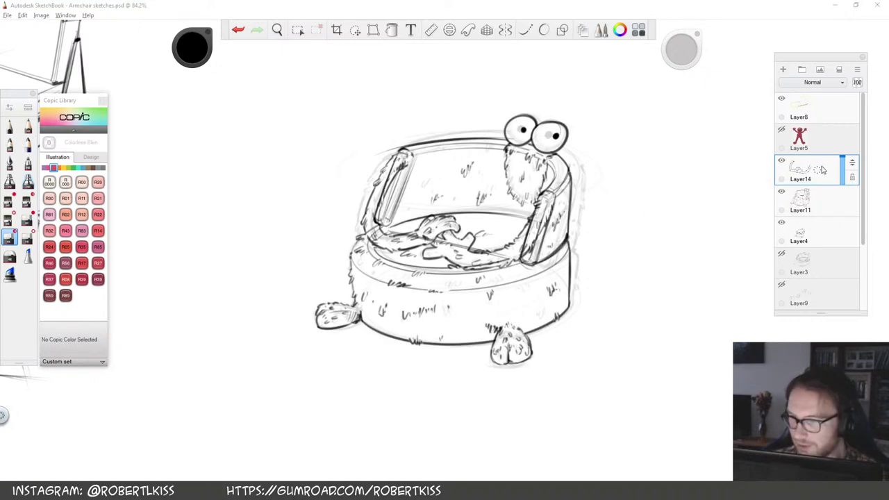
pyautogui.press('space')
pyautogui.moveTo(405, 215); pyautogui.dragTo(486, 212)
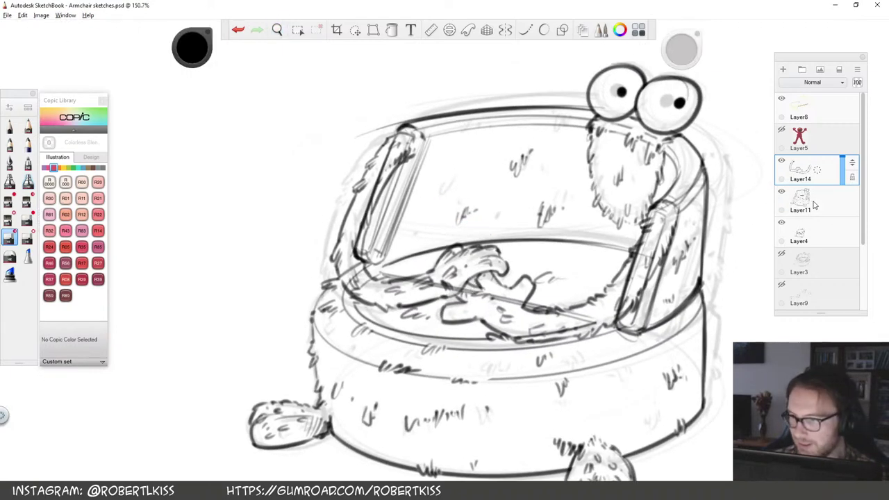
pyautogui.click(814, 203)
pyautogui.press('s')
pyautogui.press('e')
pyautogui.moveTo(396, 142)
pyautogui.mouseDown()
pyautogui.moveTo(354, 267)
pyautogui.moveTo(366, 283)
pyautogui.moveTo(347, 290)
pyautogui.moveTo(374, 297)
pyautogui.moveTo(463, 287)
pyautogui.mouseUp()
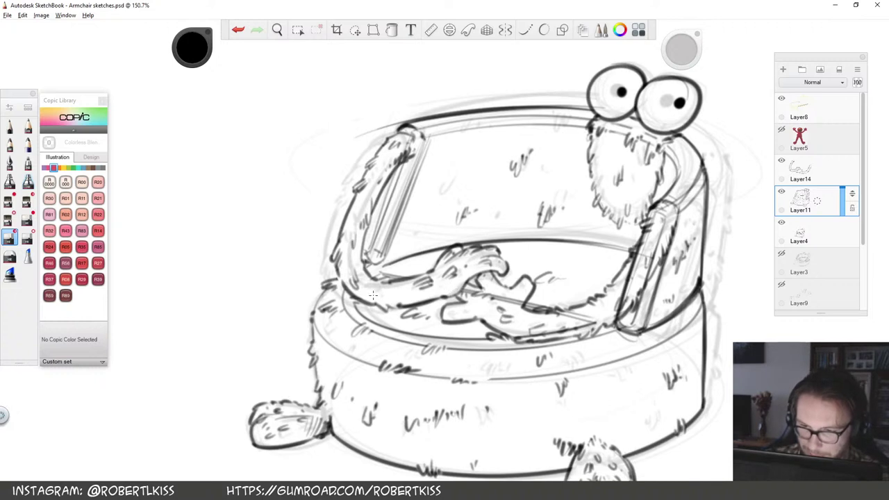
# Erase the seat and right armrest lines that run through both forearms and the right arm
pyautogui.moveTo(373, 296)
pyautogui.mouseDown()
pyautogui.moveTo(479, 295)
pyautogui.moveTo(458, 288)
pyautogui.moveTo(514, 327)
pyautogui.mouseUp()
pyautogui.moveTo(590, 323); pyautogui.dragTo(556, 314)
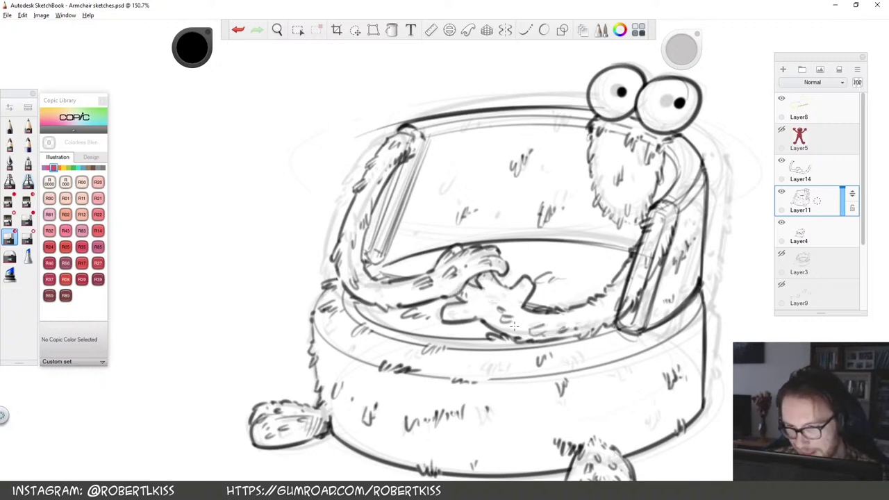
pyautogui.moveTo(620, 305); pyautogui.dragTo(642, 240)
pyautogui.moveTo(650, 215); pyautogui.dragTo(639, 251)
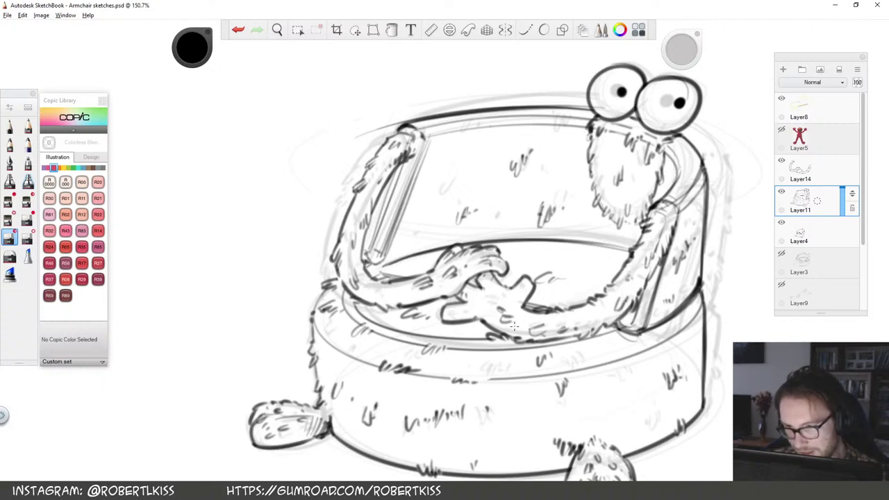
pyautogui.moveTo(656, 205); pyautogui.dragTo(670, 245)
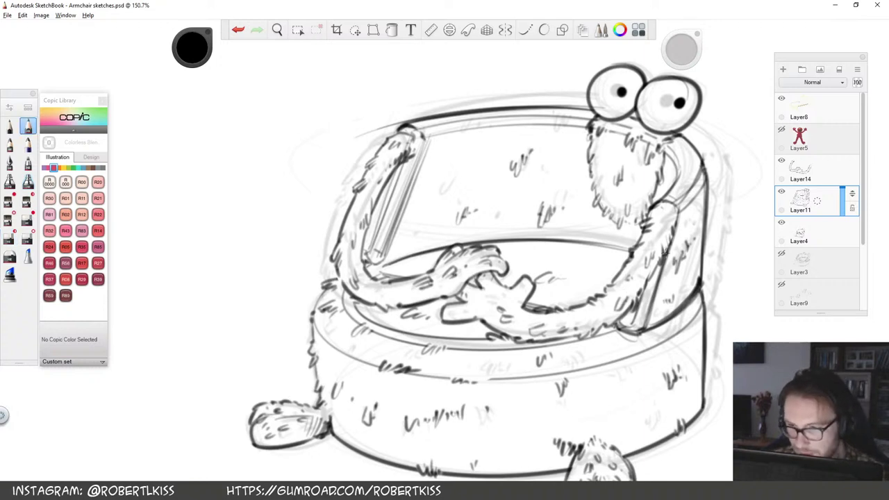
# Darken the right arm's lower furry edge from the seat rim up along the armrest
pyautogui.press('space')
pyautogui.moveTo(655, 293)
pyautogui.mouseDown()
pyautogui.moveTo(580, 318)
pyautogui.moveTo(619, 316)
pyautogui.mouseUp()
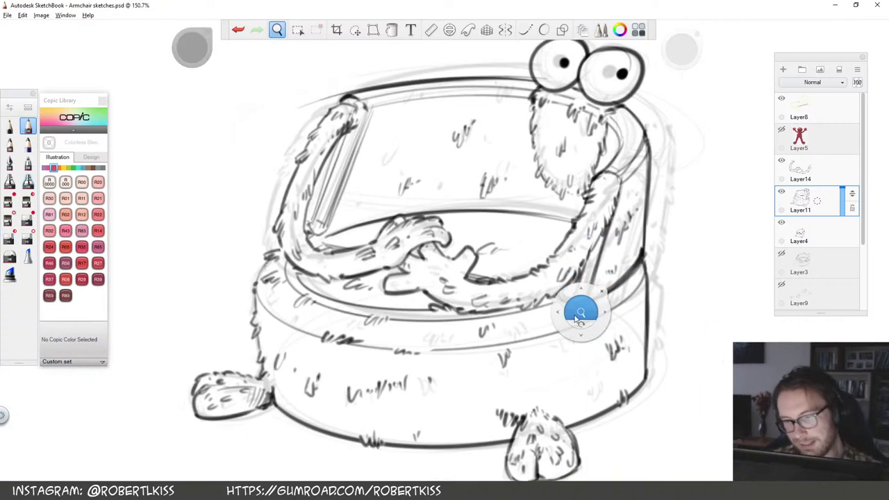
pyautogui.moveTo(437, 310)
pyautogui.mouseDown()
pyautogui.moveTo(490, 299)
pyautogui.moveTo(490, 308)
pyautogui.moveTo(509, 293)
pyautogui.mouseUp()
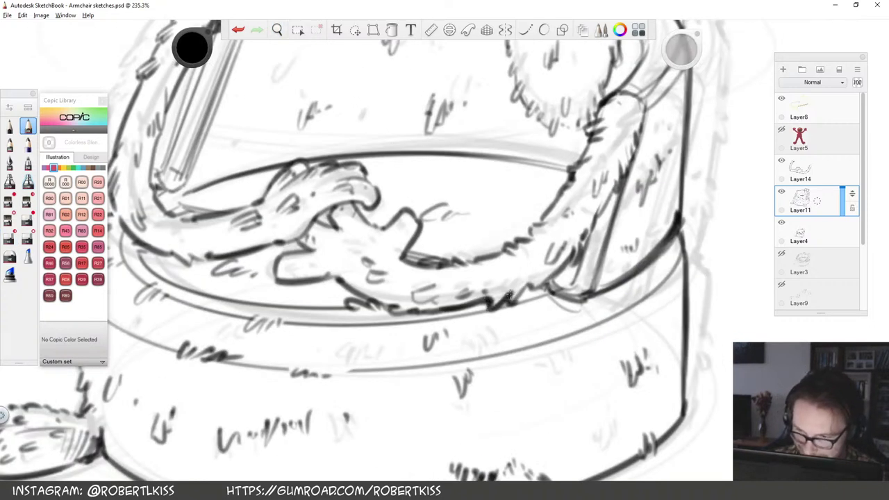
pyautogui.moveTo(511, 305); pyautogui.dragTo(552, 278)
pyautogui.moveTo(556, 277); pyautogui.dragTo(583, 239)
pyautogui.moveTo(587, 232); pyautogui.dragTo(618, 169)
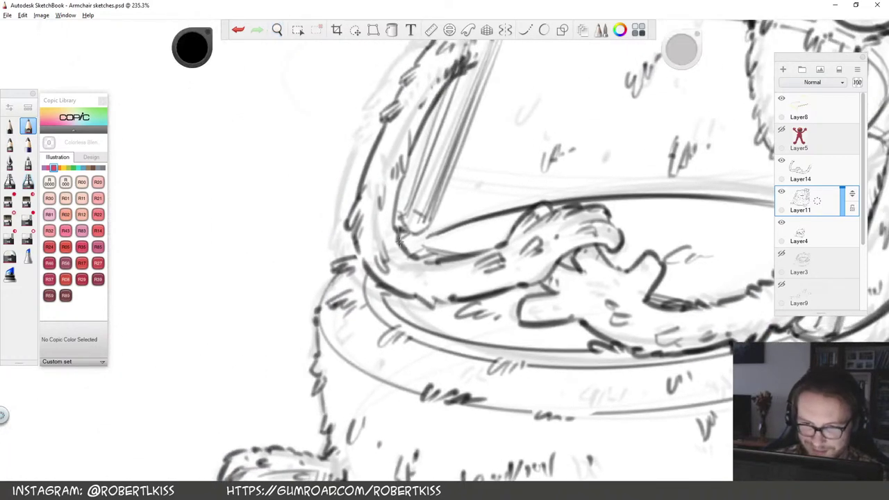
# Strengthen the left arm's outer edge around the elbow with dark fur strokes
pyautogui.moveTo(359, 260)
pyautogui.mouseDown()
pyautogui.moveTo(347, 214)
pyautogui.moveTo(360, 189)
pyautogui.mouseUp()
pyautogui.press('space')
pyautogui.moveTo(587, 174); pyautogui.dragTo(484, 228)
pyautogui.moveTo(499, 263); pyautogui.dragTo(425, 292)
pyautogui.press('space')
pyautogui.moveTo(541, 206); pyautogui.dragTo(586, 195)
pyautogui.moveTo(586, 229)
pyautogui.mouseDown()
pyautogui.moveTo(576, 259)
pyautogui.moveTo(615, 245)
pyautogui.mouseUp()
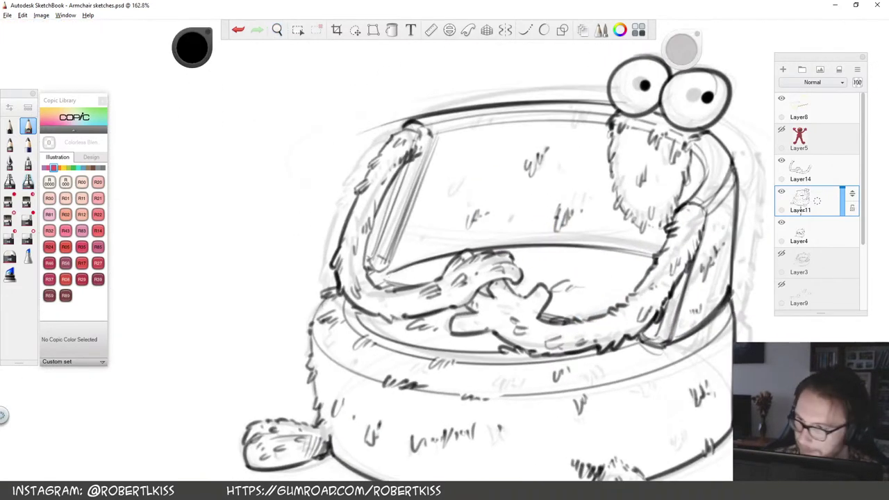
# Hide the faint sketch on Layer4 and merge the arms layer Layer14 into Layer11
pyautogui.click(781, 222)
pyautogui.press('space')
pyautogui.moveTo(590, 302); pyautogui.dragTo(469, 396)
pyautogui.moveTo(460, 458); pyautogui.dragTo(398, 407)
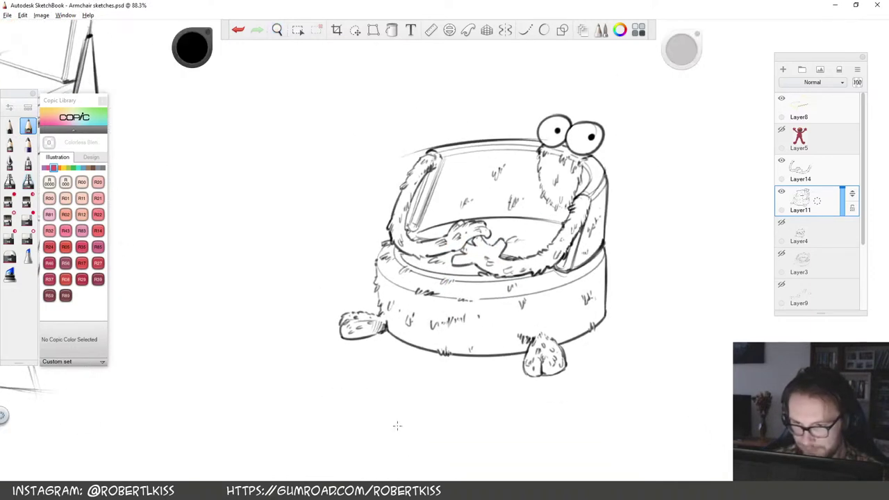
pyautogui.click(820, 171)
pyautogui.hotkey('ctrl', 'e')
# Add fur strokes to the left armrest's inner edge and around the left arm's shoulder
pyautogui.press('space')
pyautogui.moveTo(427, 224)
pyautogui.mouseDown()
pyautogui.moveTo(427, 174)
pyautogui.moveTo(419, 195)
pyautogui.mouseUp()
pyautogui.press('e')
pyautogui.press('s')
pyautogui.moveTo(435, 162)
pyautogui.mouseDown()
pyautogui.moveTo(418, 193)
pyautogui.moveTo(406, 192)
pyautogui.mouseUp()
pyautogui.moveTo(382, 231)
pyautogui.mouseDown()
pyautogui.moveTo(394, 168)
pyautogui.moveTo(416, 131)
pyautogui.moveTo(382, 133)
pyautogui.moveTo(398, 103)
pyautogui.mouseUp()
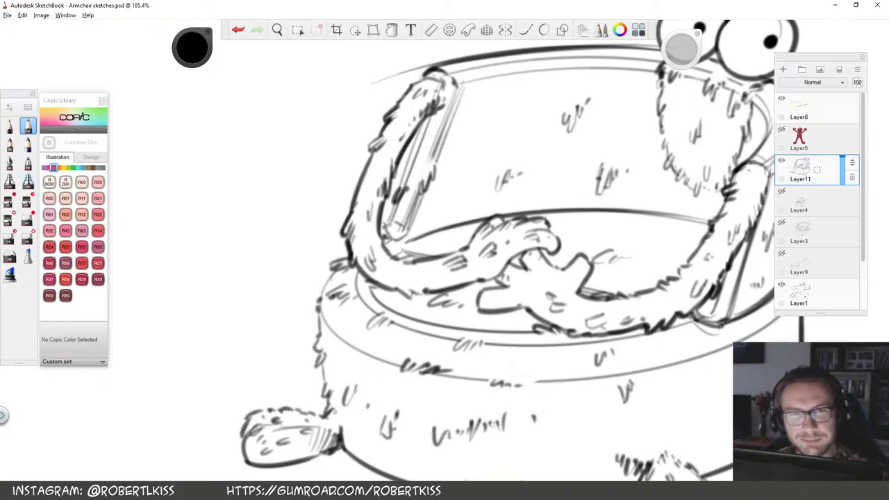
pyautogui.moveTo(444, 84); pyautogui.dragTo(447, 94)
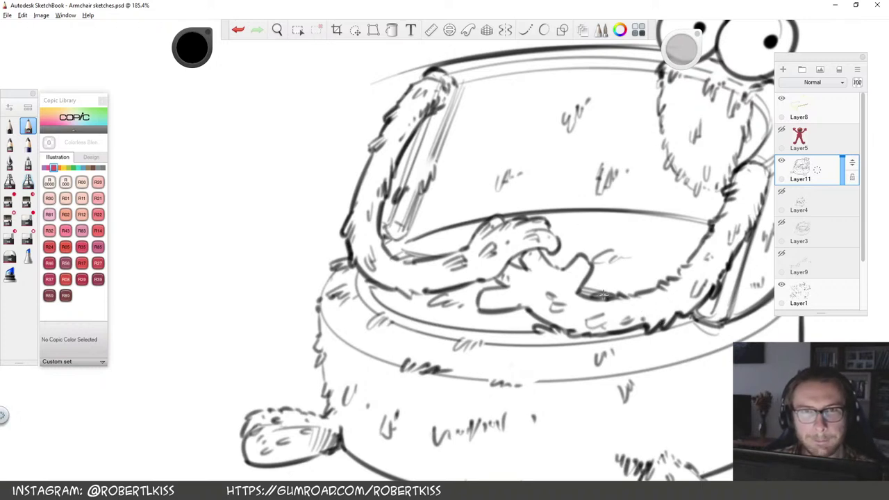
# Add a fur tuft on the backrest's inner top line and erase the middle of the left armrest's lines
pyautogui.press('space')
pyautogui.moveTo(622, 210); pyautogui.dragTo(616, 257)
pyautogui.moveTo(617, 258)
pyautogui.mouseDown()
pyautogui.moveTo(501, 270)
pyautogui.moveTo(622, 280)
pyautogui.moveTo(612, 302)
pyautogui.mouseUp()
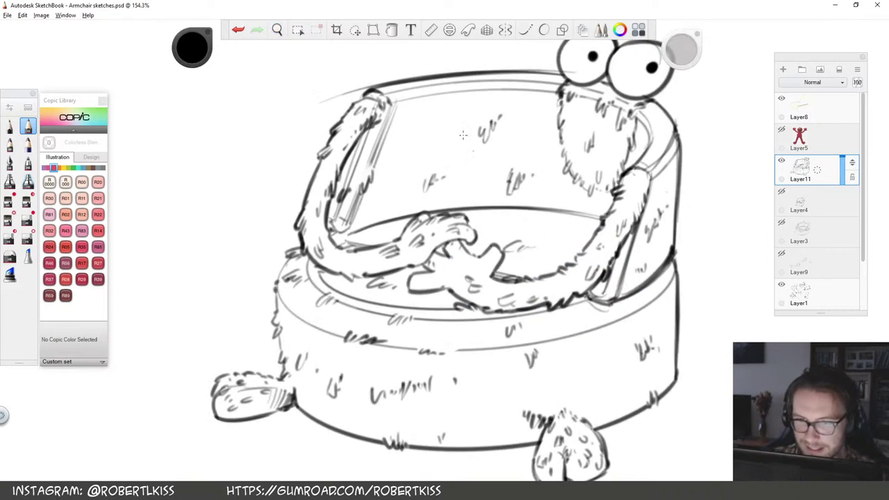
pyautogui.moveTo(428, 90)
pyautogui.mouseDown()
pyautogui.moveTo(432, 105)
pyautogui.moveTo(438, 99)
pyautogui.mouseUp()
pyautogui.press('e')
pyautogui.moveTo(377, 169)
pyautogui.mouseDown()
pyautogui.moveTo(368, 195)
pyautogui.moveTo(343, 197)
pyautogui.mouseUp()
pyautogui.press('e')
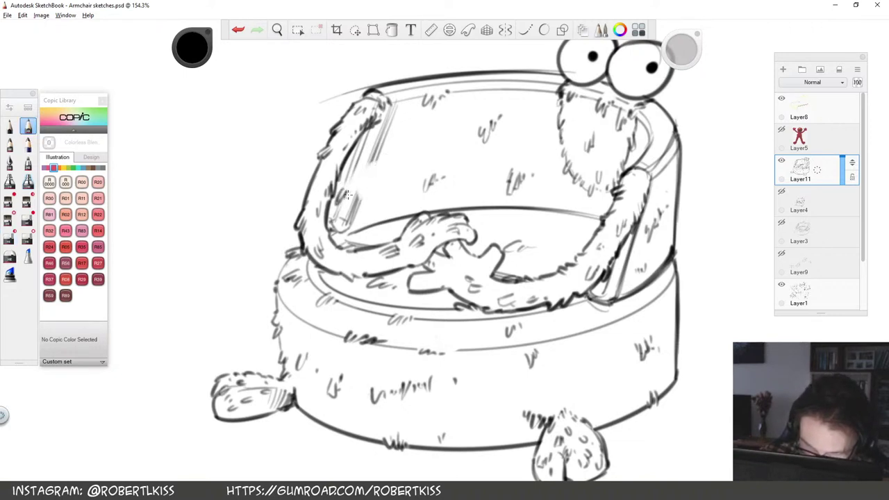
# Add a fur tuft on the left of the backrest and furry strokes along the right outer edges of the base and backrest
pyautogui.moveTo(375, 165); pyautogui.dragTo(370, 180)
pyautogui.moveTo(380, 170); pyautogui.dragTo(376, 178)
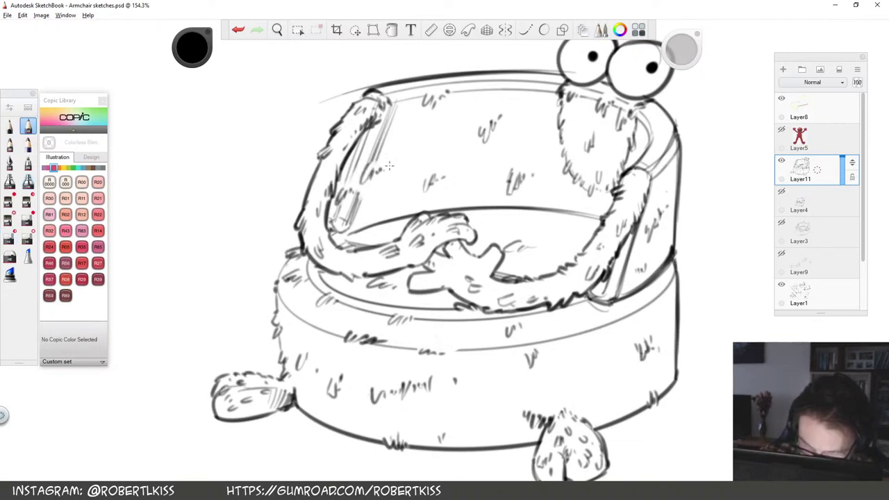
pyautogui.press('space')
pyautogui.moveTo(502, 305); pyautogui.dragTo(485, 273)
pyautogui.moveTo(282, 219)
pyautogui.mouseDown()
pyautogui.moveTo(258, 259)
pyautogui.moveTo(267, 334)
pyautogui.mouseUp()
pyautogui.press('space')
pyautogui.moveTo(563, 430); pyautogui.dragTo(504, 403)
pyautogui.press('s')
pyautogui.moveTo(601, 240)
pyautogui.mouseDown()
pyautogui.moveTo(603, 270)
pyautogui.moveTo(569, 259)
pyautogui.moveTo(579, 260)
pyautogui.mouseUp()
pyautogui.press('s')
pyautogui.moveTo(578, 241)
pyautogui.mouseDown()
pyautogui.moveTo(586, 250)
pyautogui.moveTo(572, 256)
pyautogui.mouseUp()
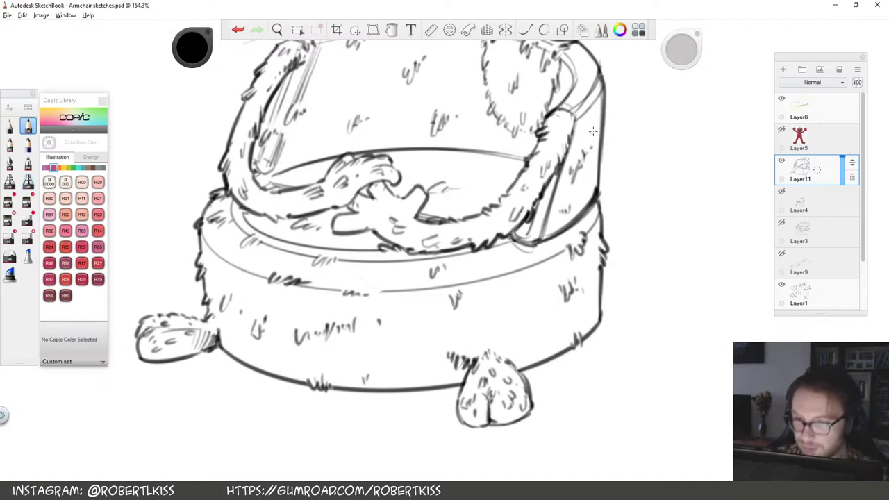
pyautogui.moveTo(603, 109)
pyautogui.mouseDown()
pyautogui.moveTo(599, 142)
pyautogui.moveTo(601, 129)
pyautogui.mouseUp()
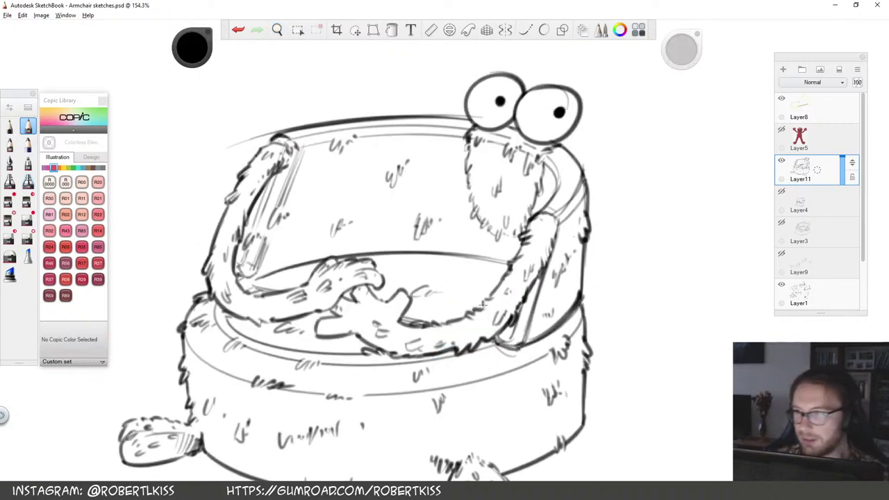
# Add fur tufts on the seat's rear line, the upper right of the backrest and its lower left area
pyautogui.press('e')
pyautogui.moveTo(438, 258); pyautogui.dragTo(464, 256)
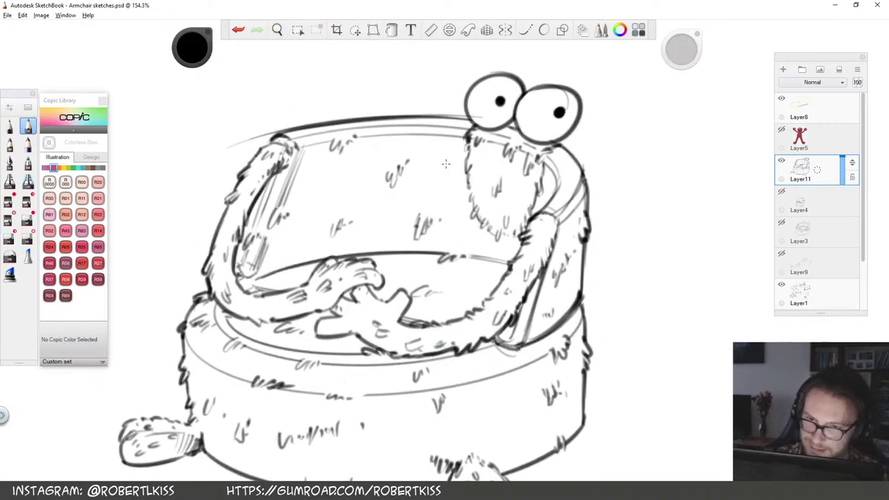
pyautogui.moveTo(441, 165)
pyautogui.mouseDown()
pyautogui.moveTo(470, 222)
pyautogui.moveTo(450, 157)
pyautogui.mouseUp()
pyautogui.press('e')
pyautogui.press('b')
pyautogui.moveTo(350, 223)
pyautogui.mouseDown()
pyautogui.moveTo(333, 234)
pyautogui.moveTo(340, 217)
pyautogui.moveTo(341, 229)
pyautogui.mouseUp()
# Add and thicken clusters of short fur strokes on the right of the base's front and on the backrest
pyautogui.press('space')
pyautogui.moveTo(522, 287); pyautogui.dragTo(498, 386)
pyautogui.moveTo(497, 386); pyautogui.dragTo(503, 320)
pyautogui.scroll(4, 503, 320)
pyautogui.moveTo(522, 291)
pyautogui.mouseDown()
pyautogui.moveTo(532, 314)
pyautogui.moveTo(536, 293)
pyautogui.moveTo(547, 289)
pyautogui.moveTo(520, 309)
pyautogui.mouseUp()
pyautogui.moveTo(510, 350); pyautogui.dragTo(619, 344)
pyautogui.press('e')
pyautogui.press('b')
pyautogui.moveTo(357, 240)
pyautogui.mouseDown()
pyautogui.moveTo(348, 238)
pyautogui.moveTo(348, 252)
pyautogui.mouseUp()
pyautogui.moveTo(348, 240); pyautogui.dragTo(354, 255)
pyautogui.moveTo(358, 238); pyautogui.dragTo(362, 253)
# Hatch a narrow band of short strokes along the crease where the backrest meets the seat
pyautogui.press('space')
pyautogui.moveTo(599, 276); pyautogui.dragTo(532, 356)
pyautogui.moveTo(530, 356); pyautogui.dragTo(447, 372)
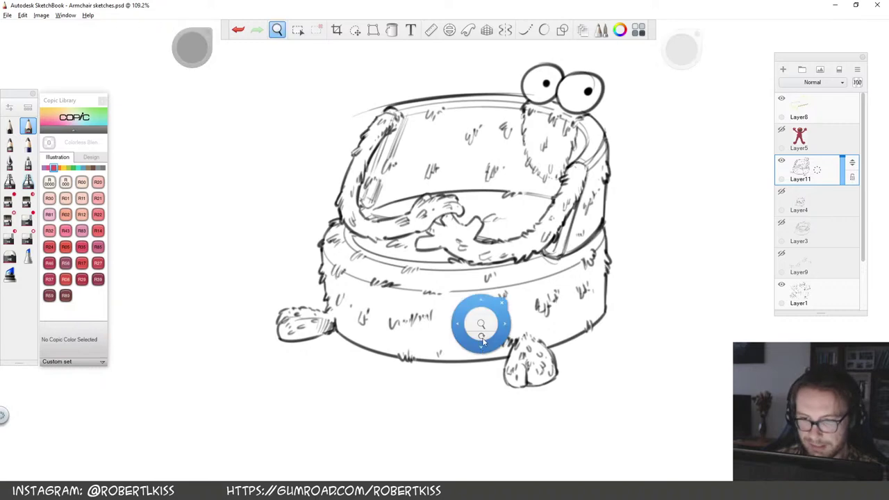
pyautogui.moveTo(476, 324); pyautogui.dragTo(474, 304)
pyautogui.moveTo(620, 143); pyautogui.dragTo(523, 243)
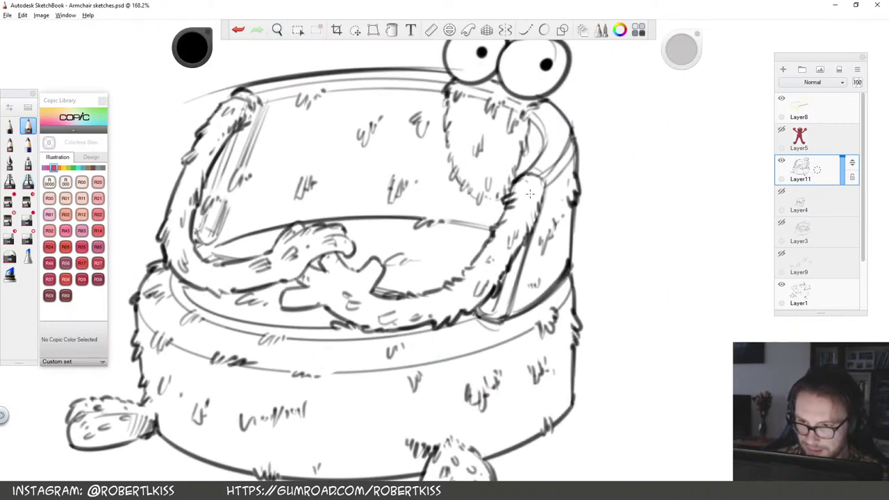
pyautogui.press('space')
pyautogui.moveTo(466, 256); pyautogui.dragTo(444, 240)
pyautogui.moveTo(330, 239)
pyautogui.mouseDown()
pyautogui.moveTo(449, 221)
pyautogui.moveTo(630, 234)
pyautogui.mouseUp()
pyautogui.moveTo(332, 243)
pyautogui.mouseDown()
pyautogui.moveTo(464, 221)
pyautogui.moveTo(615, 233)
pyautogui.mouseUp()
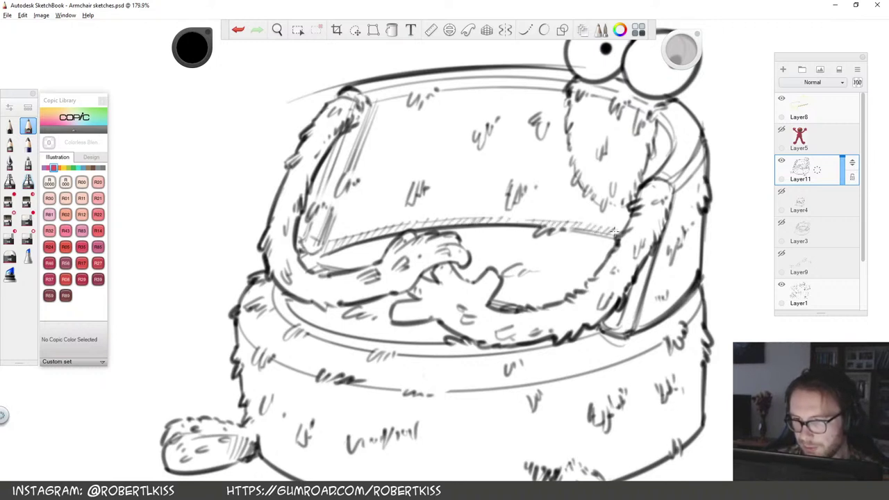
# Add a fur tuft on the backrest's top edge and dark strokes on its right inner edge beside the face
pyautogui.press('space')
pyautogui.moveTo(693, 242); pyautogui.dragTo(624, 237)
pyautogui.press('e')
pyautogui.moveTo(566, 227); pyautogui.dragTo(500, 340)
pyautogui.press('s')
pyautogui.press('space')
pyautogui.press('space')
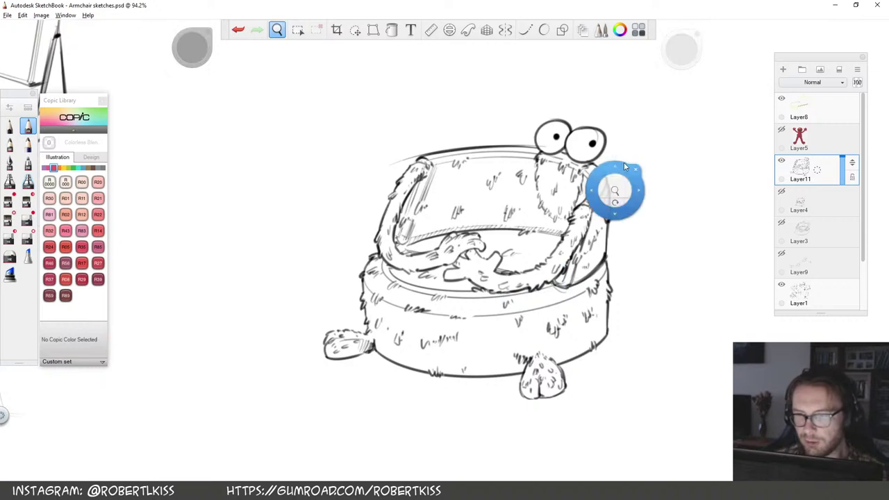
pyautogui.moveTo(613, 192); pyautogui.dragTo(625, 165)
pyautogui.press('e')
pyautogui.moveTo(440, 125); pyautogui.dragTo(434, 138)
pyautogui.moveTo(443, 126)
pyautogui.mouseDown()
pyautogui.moveTo(430, 138)
pyautogui.moveTo(436, 125)
pyautogui.moveTo(472, 124)
pyautogui.mouseUp()
pyautogui.press('s')
pyautogui.moveTo(568, 174); pyautogui.dragTo(580, 186)
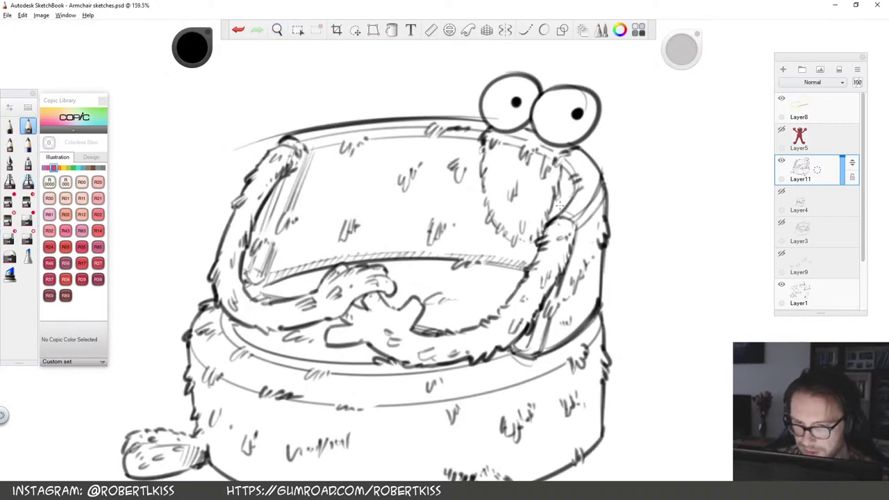
# Clean up and redraw the front foot's outline with bolder lines and add fur to the base's lower right edge
pyautogui.press('space')
pyautogui.scroll(-4, 536, 238)
pyautogui.press('space')
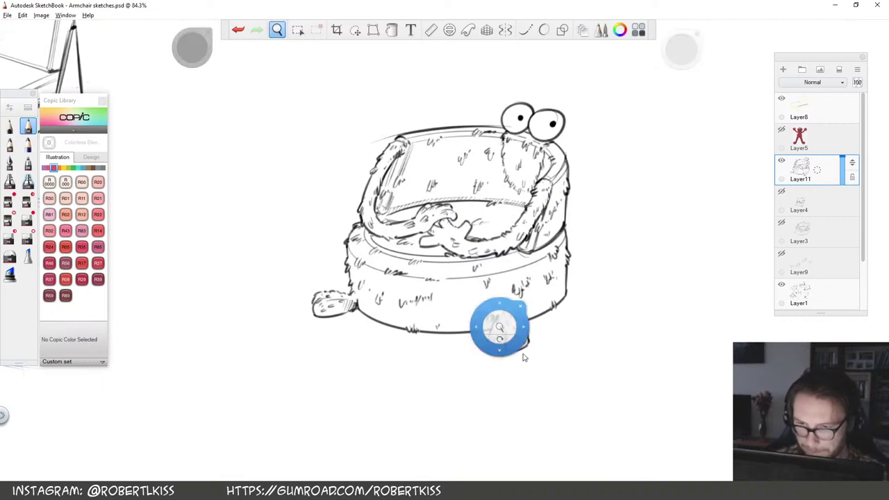
pyautogui.moveTo(531, 356); pyautogui.dragTo(532, 328)
pyautogui.moveTo(477, 303)
pyautogui.mouseDown()
pyautogui.moveTo(481, 315)
pyautogui.moveTo(509, 300)
pyautogui.mouseUp()
pyautogui.press('e')
pyautogui.moveTo(490, 342)
pyautogui.mouseDown()
pyautogui.moveTo(491, 358)
pyautogui.moveTo(530, 349)
pyautogui.moveTo(524, 354)
pyautogui.moveTo(526, 329)
pyautogui.mouseUp()
pyautogui.press('b')
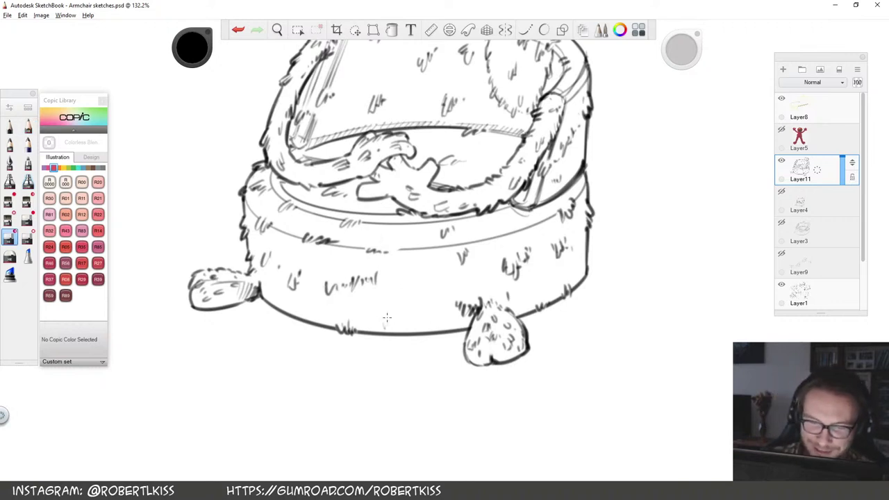
# Add a fur tuft low on the middle of the base's front and save the file
pyautogui.moveTo(393, 315); pyautogui.dragTo(399, 300)
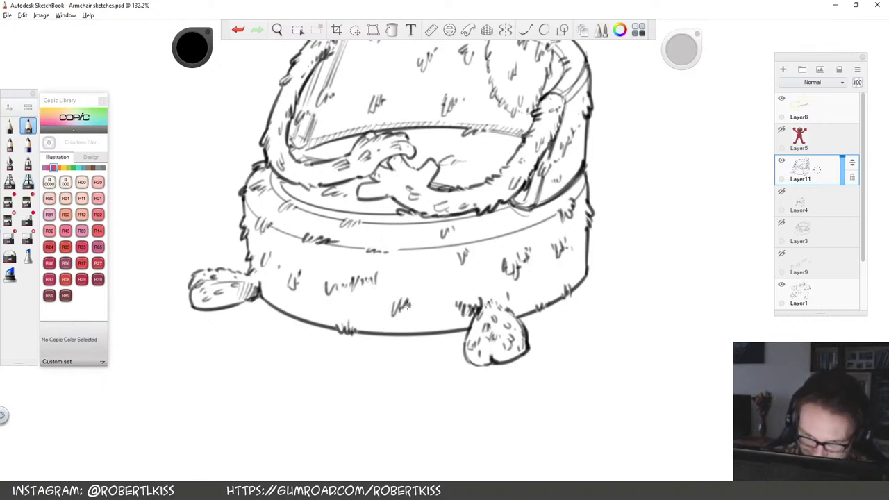
pyautogui.press('space')
pyautogui.moveTo(583, 228); pyautogui.dragTo(560, 249)
pyautogui.moveTo(558, 267); pyautogui.dragTo(537, 355)
pyautogui.hotkey('ctrl', 's')
# Place a new empty layer directly below Layer11 and show the red puppet reference on Layer5
pyautogui.moveTo(812, 180); pyautogui.dragTo(839, 221)
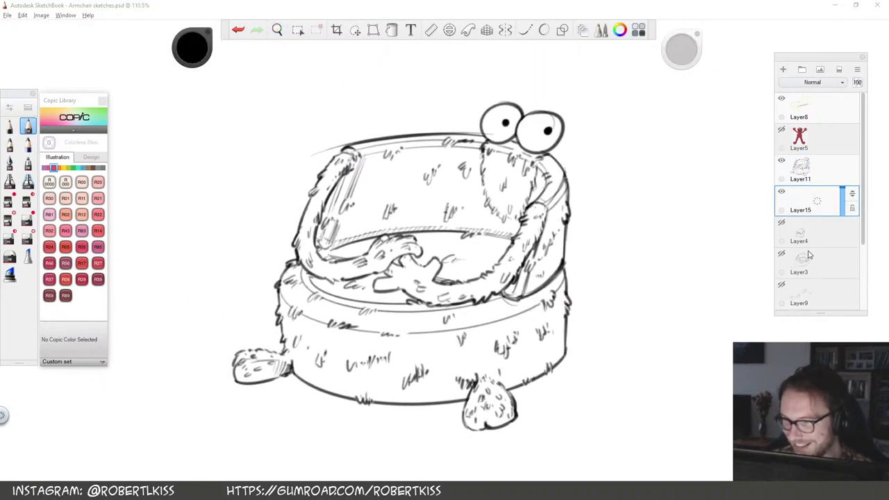
pyautogui.click(783, 131)
pyautogui.press('space')
pyautogui.moveTo(520, 262); pyautogui.dragTo(713, 234)
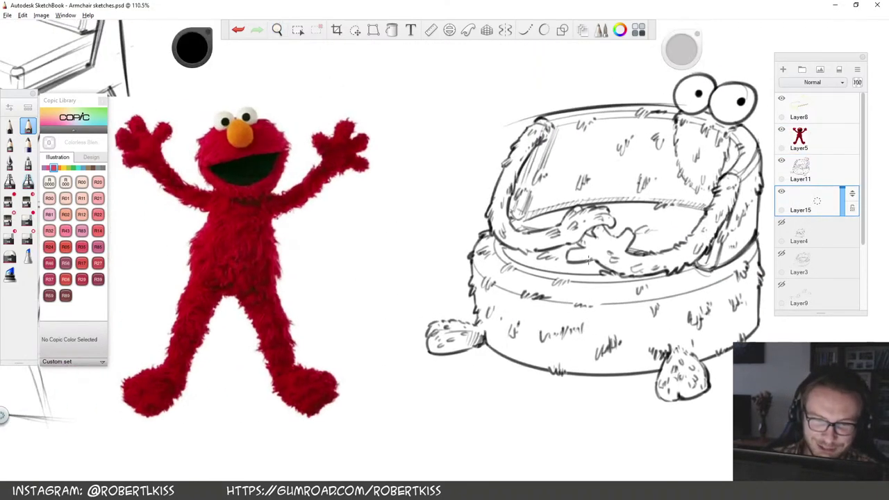
# Sample the bright red from the puppet's fur and choose a broad marker for filling the armchair
pyautogui.keyDown('alt'); pyautogui.click(209, 250); pyautogui.keyUp('alt')
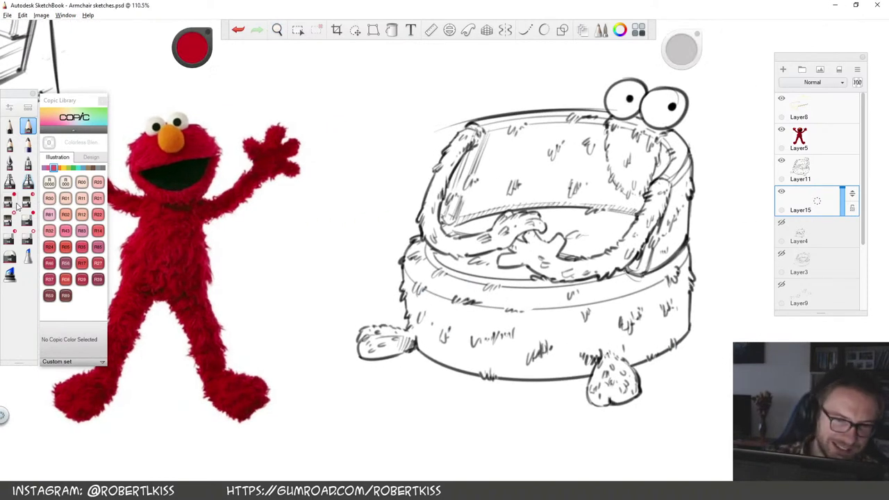
pyautogui.click(10, 200)
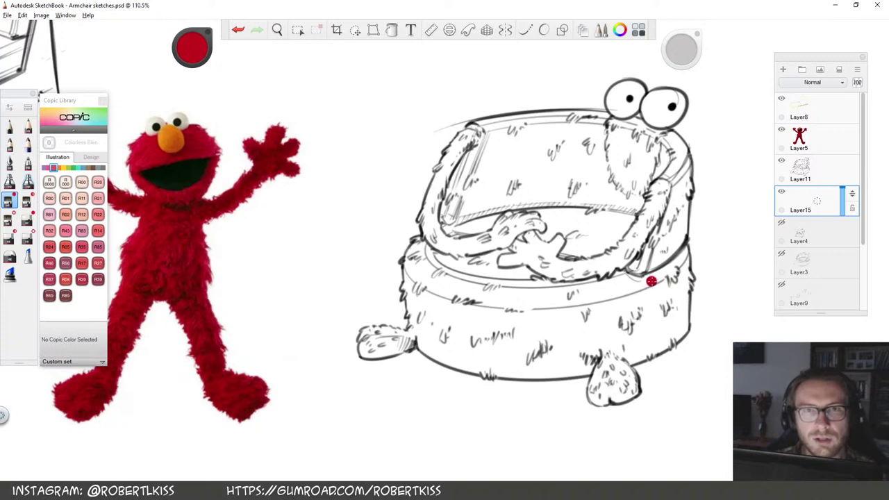
pyautogui.moveTo(593, 327); pyautogui.dragTo(499, 342)
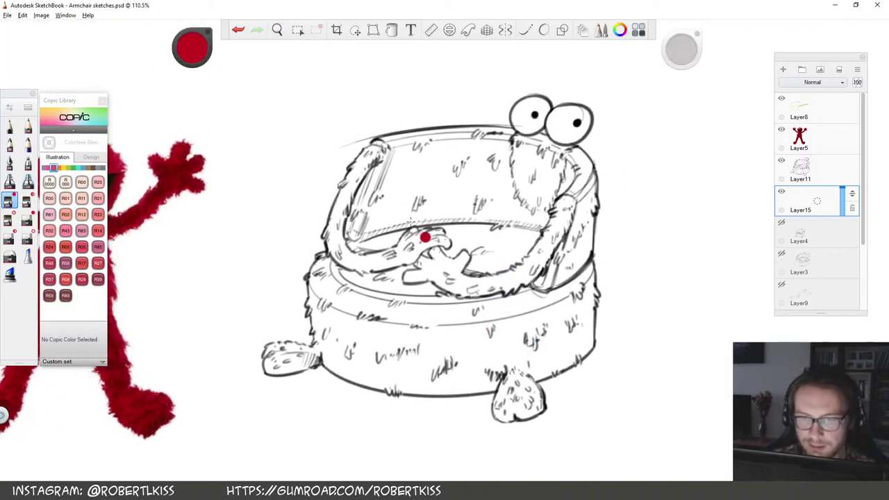
# Fill the left arm, the left side of the base and the left part of the backrest with flat red
pyautogui.moveTo(378, 154)
pyautogui.mouseDown()
pyautogui.moveTo(347, 182)
pyautogui.moveTo(326, 238)
pyautogui.moveTo(331, 271)
pyautogui.moveTo(323, 268)
pyautogui.moveTo(314, 283)
pyautogui.moveTo(311, 312)
pyautogui.moveTo(321, 305)
pyautogui.moveTo(319, 337)
pyautogui.moveTo(318, 312)
pyautogui.mouseUp()
pyautogui.moveTo(349, 345)
pyautogui.mouseDown()
pyautogui.moveTo(350, 225)
pyautogui.moveTo(375, 166)
pyautogui.moveTo(362, 264)
pyautogui.moveTo(420, 166)
pyautogui.mouseUp()
pyautogui.moveTo(379, 291); pyautogui.dragTo(424, 152)
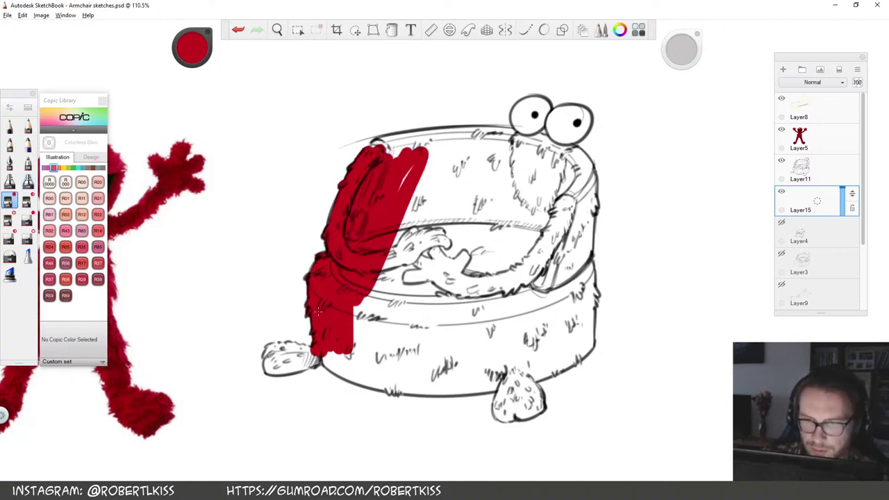
pyautogui.moveTo(425, 189)
pyautogui.mouseDown()
pyautogui.moveTo(458, 164)
pyautogui.moveTo(513, 162)
pyautogui.moveTo(532, 185)
pyautogui.moveTo(380, 322)
pyautogui.moveTo(542, 212)
pyautogui.moveTo(456, 249)
pyautogui.mouseUp()
pyautogui.moveTo(522, 241)
pyautogui.mouseDown()
pyautogui.moveTo(542, 248)
pyautogui.moveTo(561, 199)
pyautogui.moveTo(550, 167)
pyautogui.moveTo(504, 147)
pyautogui.moveTo(378, 142)
pyautogui.mouseUp()
pyautogui.moveTo(445, 176); pyautogui.dragTo(470, 143)
# Fill the remaining backrest, seat, right arm, right side of the base and front foot with the same red
pyautogui.press('space')
pyautogui.moveTo(646, 213); pyautogui.dragTo(570, 87)
pyautogui.moveTo(458, 117); pyautogui.dragTo(458, 202)
pyautogui.moveTo(352, 278)
pyautogui.mouseDown()
pyautogui.moveTo(336, 301)
pyautogui.moveTo(386, 241)
pyautogui.moveTo(331, 309)
pyautogui.moveTo(420, 209)
pyautogui.moveTo(388, 235)
pyautogui.moveTo(427, 201)
pyautogui.moveTo(409, 215)
pyautogui.moveTo(403, 221)
pyautogui.moveTo(461, 180)
pyautogui.moveTo(496, 182)
pyautogui.mouseUp()
pyautogui.press('space')
pyautogui.moveTo(623, 127)
pyautogui.mouseDown()
pyautogui.moveTo(633, 143)
pyautogui.moveTo(626, 265)
pyautogui.mouseUp()
pyautogui.moveTo(575, 402); pyautogui.dragTo(544, 341)
pyautogui.moveTo(474, 164)
pyautogui.mouseDown()
pyautogui.moveTo(499, 191)
pyautogui.moveTo(510, 180)
pyautogui.moveTo(503, 271)
pyautogui.mouseUp()
pyautogui.moveTo(514, 221)
pyautogui.mouseDown()
pyautogui.moveTo(462, 309)
pyautogui.moveTo(400, 351)
pyautogui.moveTo(483, 278)
pyautogui.moveTo(503, 326)
pyautogui.moveTo(510, 268)
pyautogui.moveTo(512, 297)
pyautogui.moveTo(515, 287)
pyautogui.mouseUp()
pyautogui.press('space')
pyautogui.moveTo(512, 377); pyautogui.dragTo(559, 328)
pyautogui.moveTo(499, 344)
pyautogui.mouseDown()
pyautogui.moveTo(518, 361)
pyautogui.moveTo(510, 327)
pyautogui.moveTo(494, 316)
pyautogui.moveTo(497, 345)
pyautogui.moveTo(510, 305)
pyautogui.moveTo(545, 320)
pyautogui.moveTo(528, 288)
pyautogui.moveTo(512, 312)
pyautogui.moveTo(378, 295)
pyautogui.moveTo(361, 307)
pyautogui.moveTo(476, 316)
pyautogui.mouseUp()
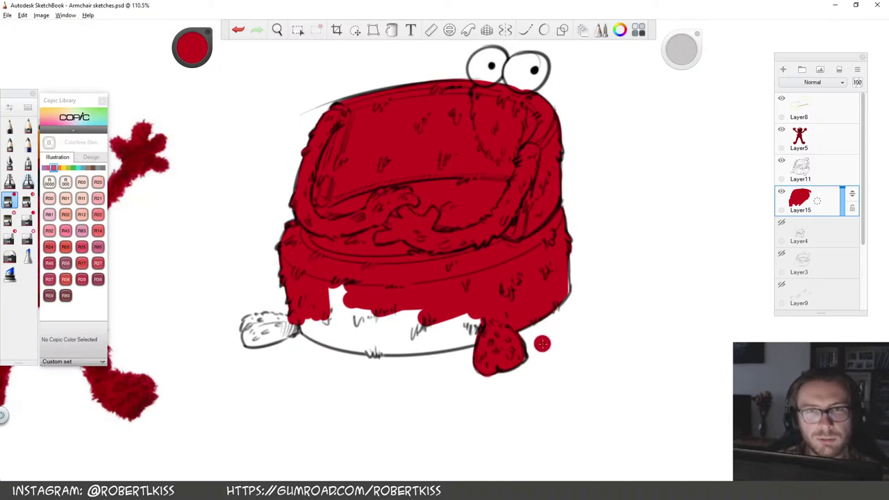
# Fill the remaining white area along the lower front of the base with red
pyautogui.press('space')
pyautogui.moveTo(601, 175)
pyautogui.mouseDown()
pyautogui.moveTo(615, 240)
pyautogui.moveTo(507, 410)
pyautogui.mouseUp()
pyautogui.moveTo(376, 222)
pyautogui.mouseDown()
pyautogui.moveTo(380, 277)
pyautogui.moveTo(354, 208)
pyautogui.moveTo(347, 271)
pyautogui.moveTo(357, 157)
pyautogui.mouseUp()
pyautogui.moveTo(348, 208)
pyautogui.mouseDown()
pyautogui.moveTo(382, 104)
pyautogui.moveTo(378, 212)
pyautogui.moveTo(399, 136)
pyautogui.moveTo(418, 135)
pyautogui.mouseUp()
pyautogui.press('space')
pyautogui.moveTo(615, 284); pyautogui.dragTo(541, 104)
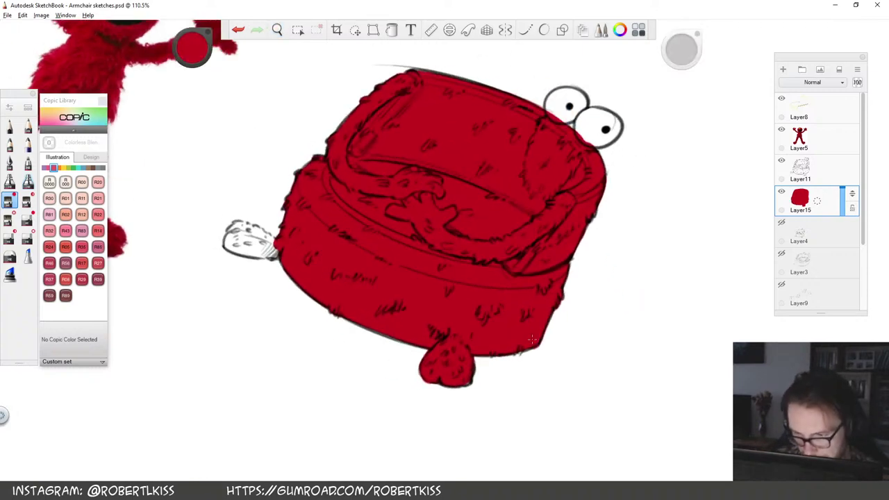
# Fill the left foot with the red marker
pyautogui.moveTo(639, 308); pyautogui.dragTo(575, 295)
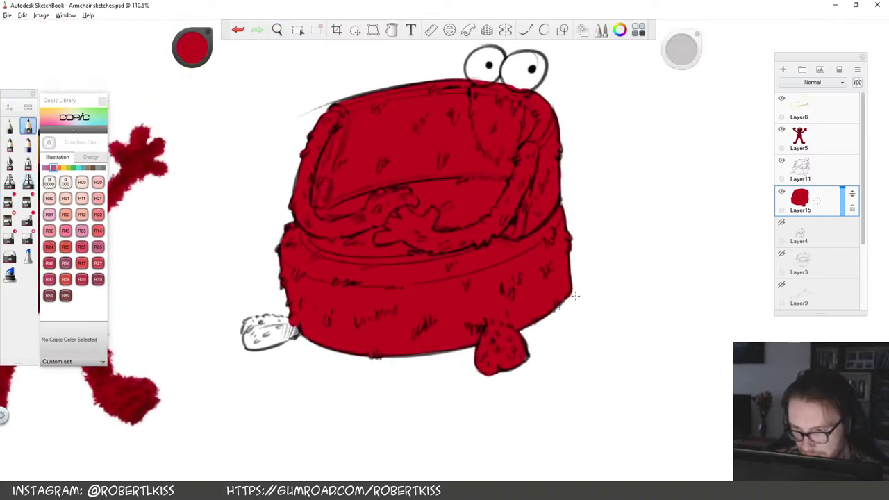
pyautogui.click(10, 200)
pyautogui.moveTo(295, 324)
pyautogui.mouseDown()
pyautogui.moveTo(267, 326)
pyautogui.moveTo(293, 326)
pyautogui.moveTo(251, 343)
pyautogui.moveTo(293, 326)
pyautogui.mouseUp()
pyautogui.moveTo(496, 218); pyautogui.dragTo(525, 231)
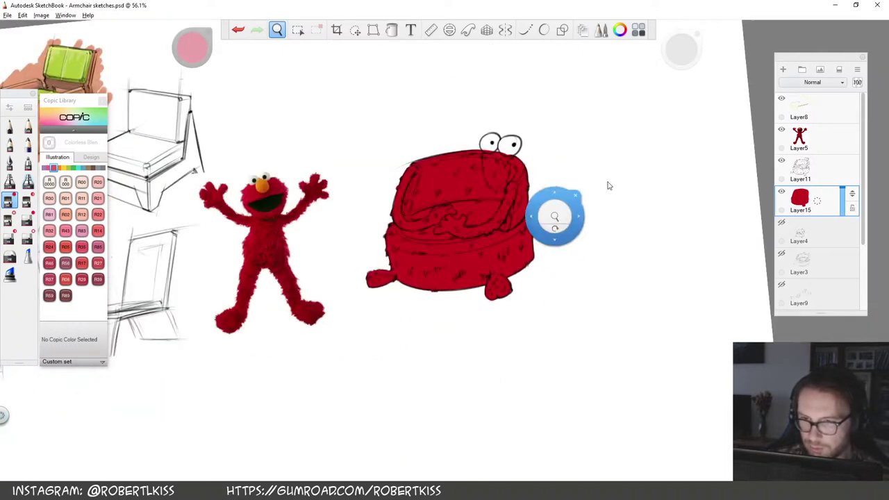
# Fill both eyeballs above the backrest with the flat red
pyautogui.moveTo(591, 202)
pyautogui.mouseDown()
pyautogui.moveTo(602, 214)
pyautogui.moveTo(506, 341)
pyautogui.mouseUp()
pyautogui.moveTo(474, 247)
pyautogui.mouseDown()
pyautogui.moveTo(457, 216)
pyautogui.moveTo(417, 239)
pyautogui.moveTo(433, 222)
pyautogui.moveTo(407, 220)
pyautogui.moveTo(458, 236)
pyautogui.moveTo(462, 257)
pyautogui.moveTo(489, 236)
pyautogui.moveTo(468, 224)
pyautogui.mouseUp()
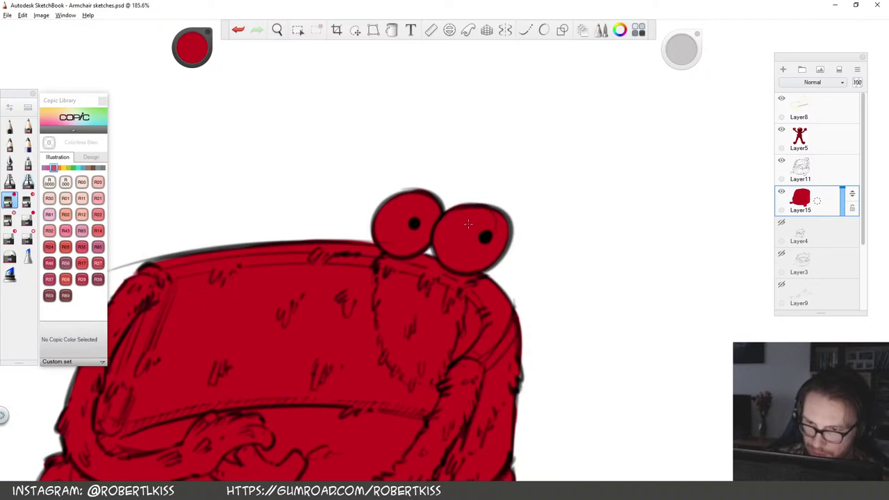
pyautogui.press('space')
pyautogui.moveTo(522, 271); pyautogui.dragTo(506, 324)
pyautogui.moveTo(556, 250)
pyautogui.mouseDown()
pyautogui.moveTo(580, 327)
pyautogui.moveTo(552, 341)
pyautogui.mouseUp()
pyautogui.press('space')
pyautogui.moveTo(512, 321)
pyautogui.mouseDown()
pyautogui.moveTo(521, 333)
pyautogui.moveTo(521, 290)
pyautogui.mouseUp()
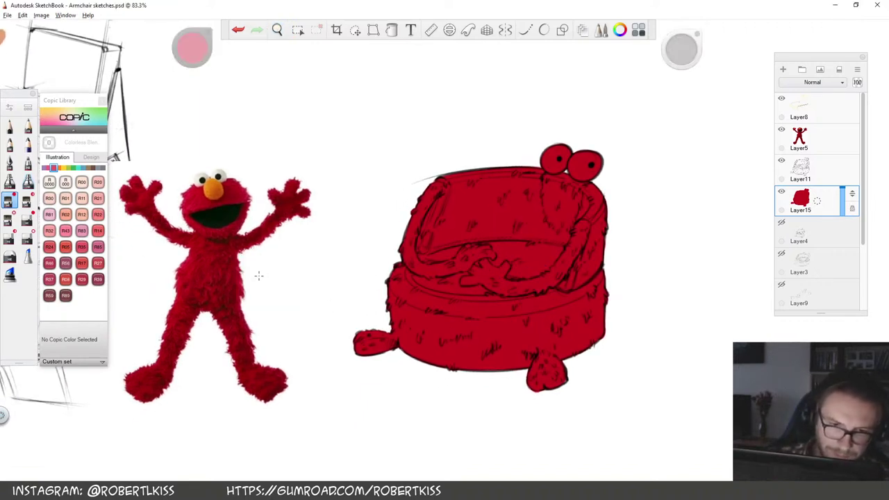
# Choose the second marker and sample a darker red from the puppet's body for shading
pyautogui.click(26, 200)
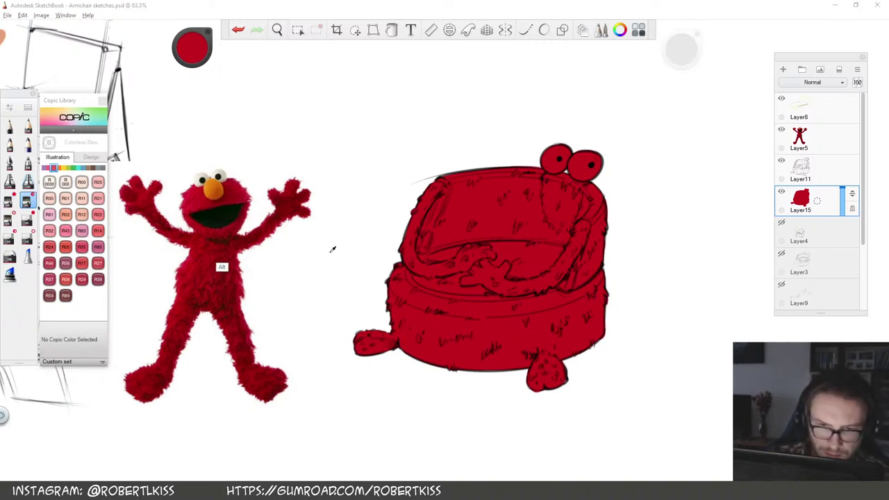
pyautogui.keyDown('alt'); pyautogui.click(215, 260); pyautogui.keyUp('alt')
pyautogui.press('space')
pyautogui.moveTo(583, 228); pyautogui.dragTo(583, 267)
pyautogui.moveTo(574, 293); pyautogui.dragTo(557, 299)
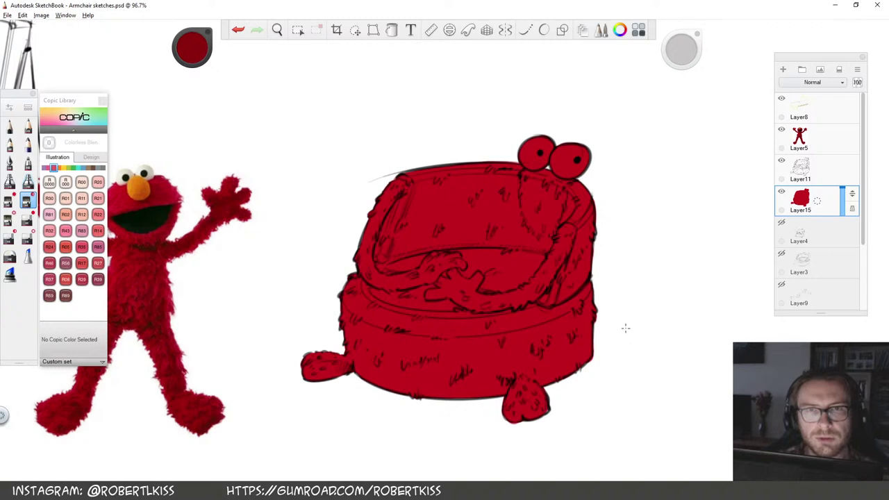
pyautogui.scroll(2, 602, 244)
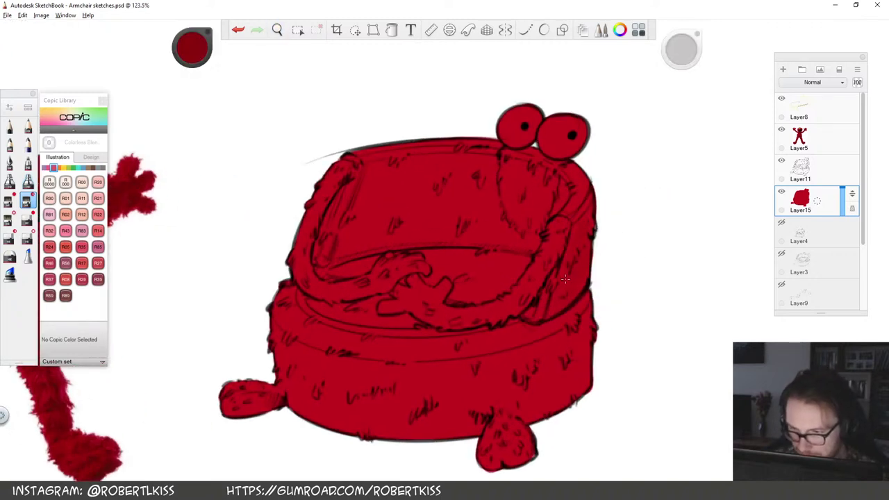
# Shade the backrest's right side and lower inner area, the band below the seat and the right arm with dark red
pyautogui.moveTo(565, 279); pyautogui.dragTo(590, 218)
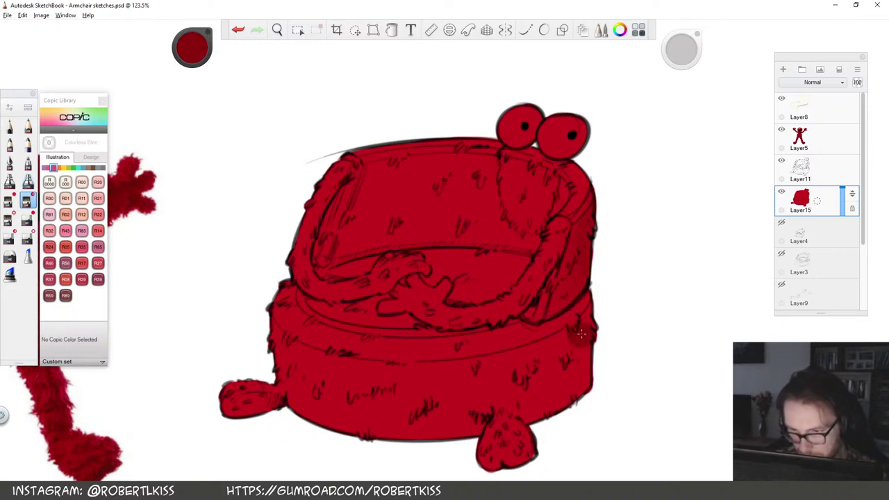
pyautogui.press('space')
pyautogui.moveTo(537, 370); pyautogui.dragTo(549, 355)
pyautogui.moveTo(517, 318); pyautogui.dragTo(631, 273)
pyautogui.moveTo(368, 347); pyautogui.dragTo(609, 283)
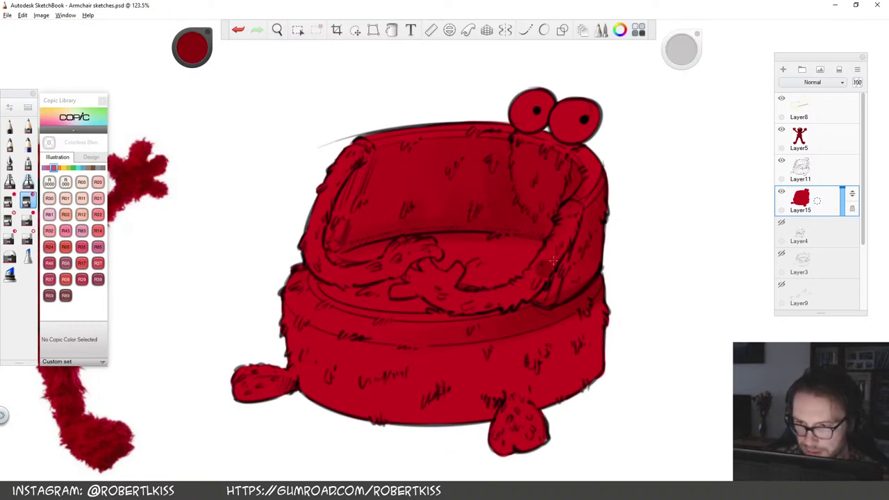
pyautogui.press('space')
pyautogui.moveTo(630, 241)
pyautogui.mouseDown()
pyautogui.moveTo(594, 319)
pyautogui.moveTo(569, 248)
pyautogui.moveTo(597, 218)
pyautogui.mouseUp()
pyautogui.press('space')
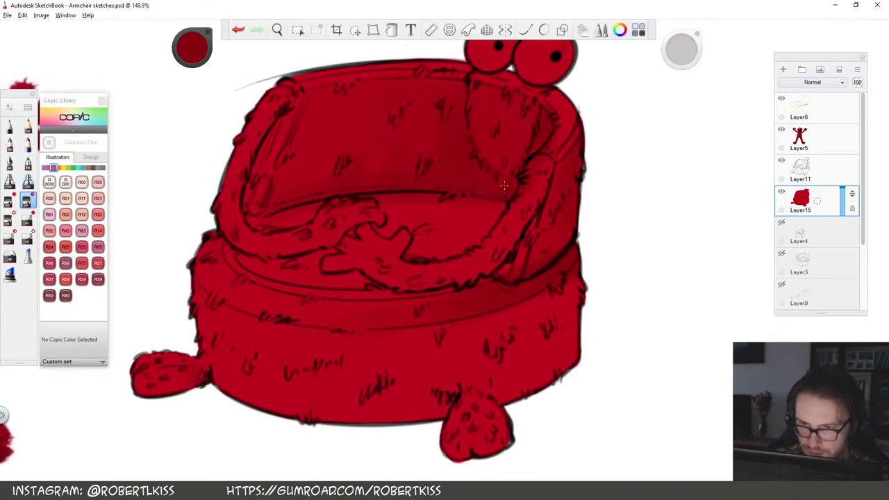
pyautogui.press('space')
pyautogui.moveTo(608, 233)
pyautogui.mouseDown()
pyautogui.moveTo(595, 229)
pyautogui.moveTo(528, 329)
pyautogui.mouseUp()
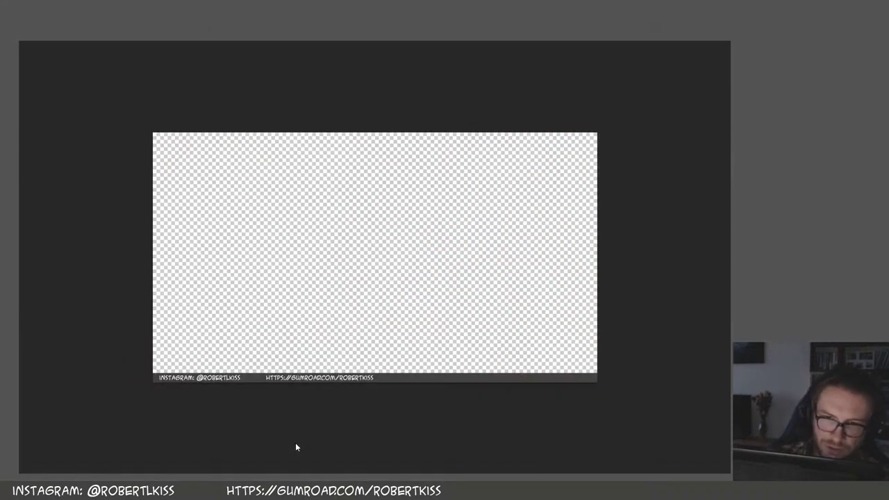
# Switch to Photoshop, open the recent file Chief People.psd, show its grey background and examine the upper row of characters up close
pyautogui.click(206, 34)
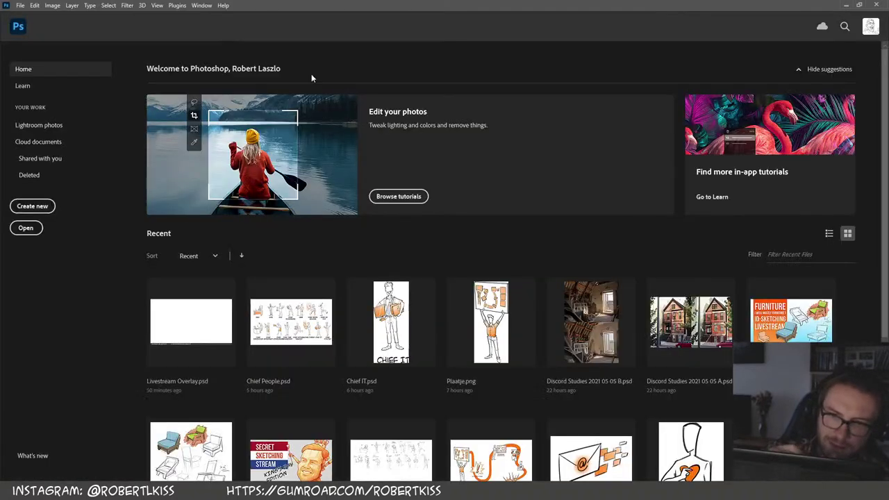
pyautogui.click(303, 319)
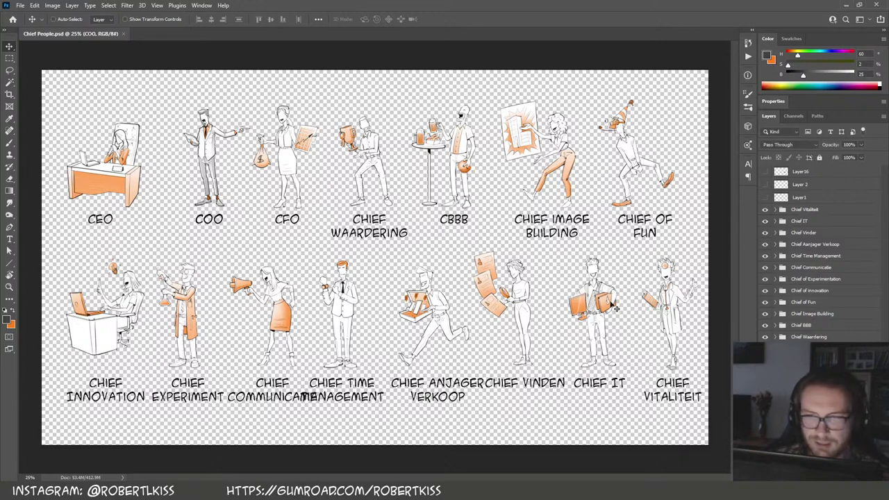
pyautogui.click(764, 384)
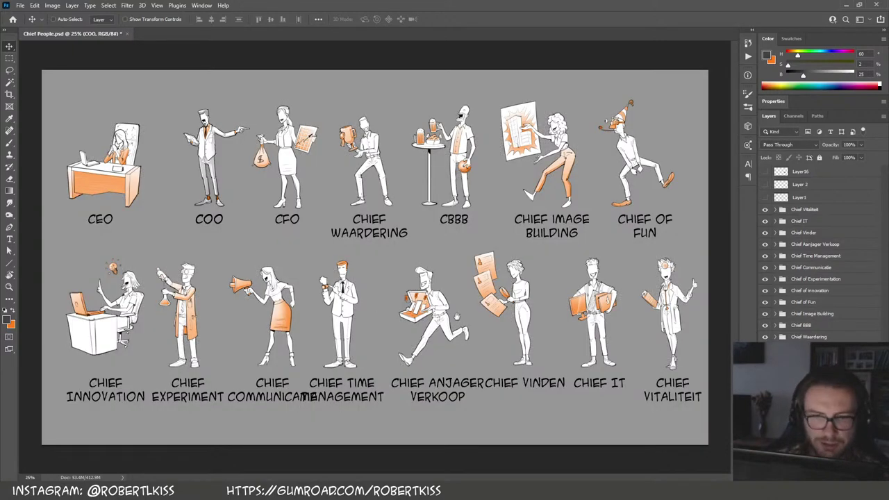
pyautogui.keyDown('ctrl'); pyautogui.click(483, 237); pyautogui.keyUp('ctrl')
pyautogui.moveTo(344, 258); pyautogui.dragTo(545, 327)
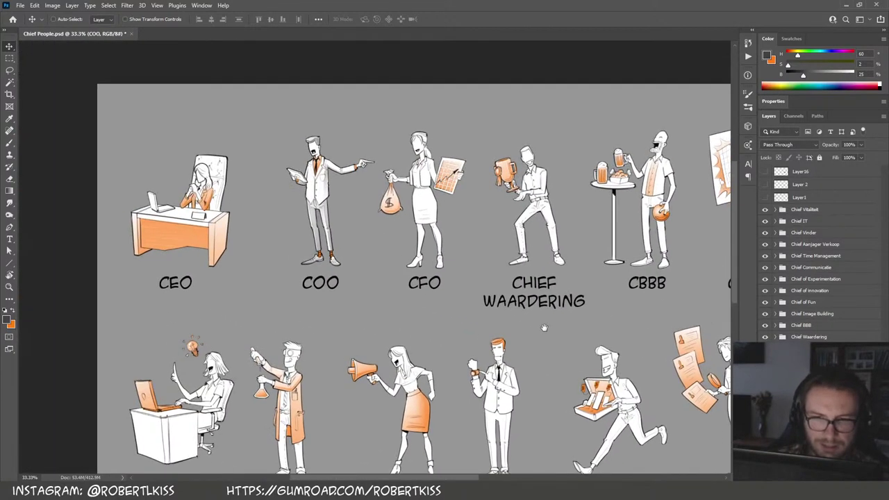
# Examine the upper row of characters up close, from the COO and CFO across to Chief of Fun
pyautogui.keyDown('ctrl'); pyautogui.click(470, 283); pyautogui.keyUp('ctrl')
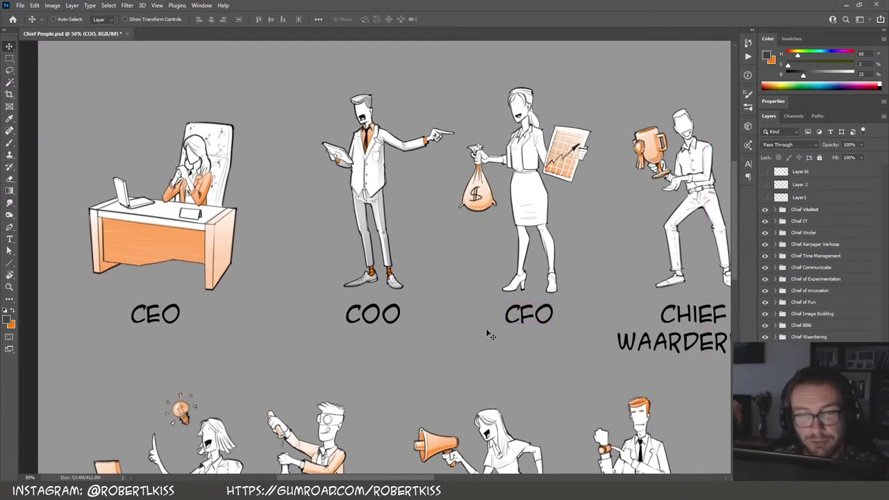
pyautogui.moveTo(490, 335); pyautogui.dragTo(309, 317)
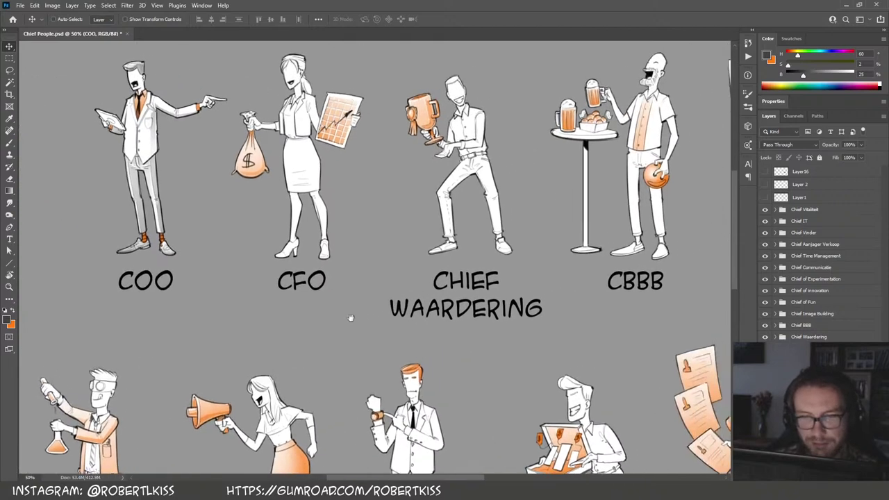
pyautogui.moveTo(591, 298); pyautogui.dragTo(378, 341)
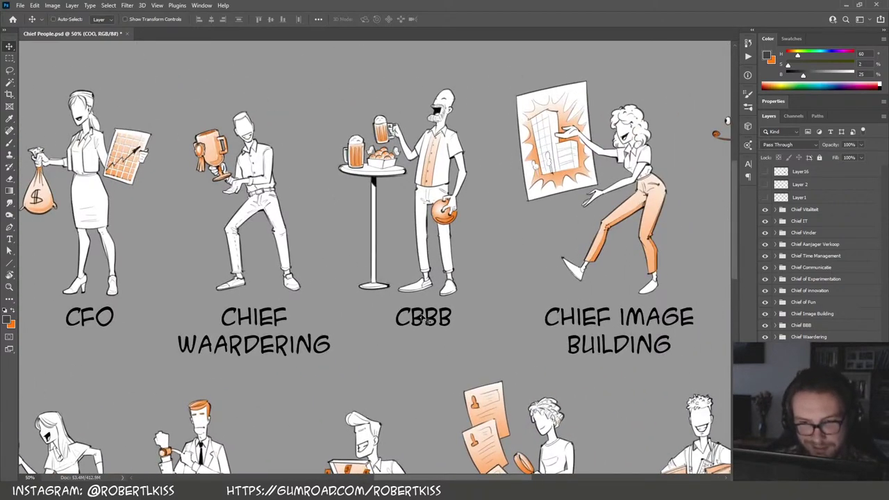
pyautogui.keyDown('ctrl'); pyautogui.click(500, 206); pyautogui.keyUp('ctrl')
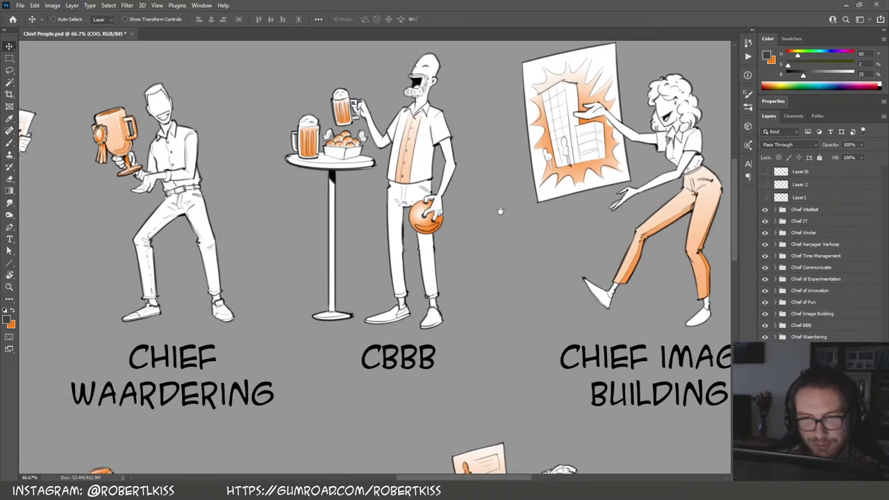
pyautogui.moveTo(560, 343); pyautogui.dragTo(418, 310)
pyautogui.moveTo(587, 274); pyautogui.dragTo(475, 342)
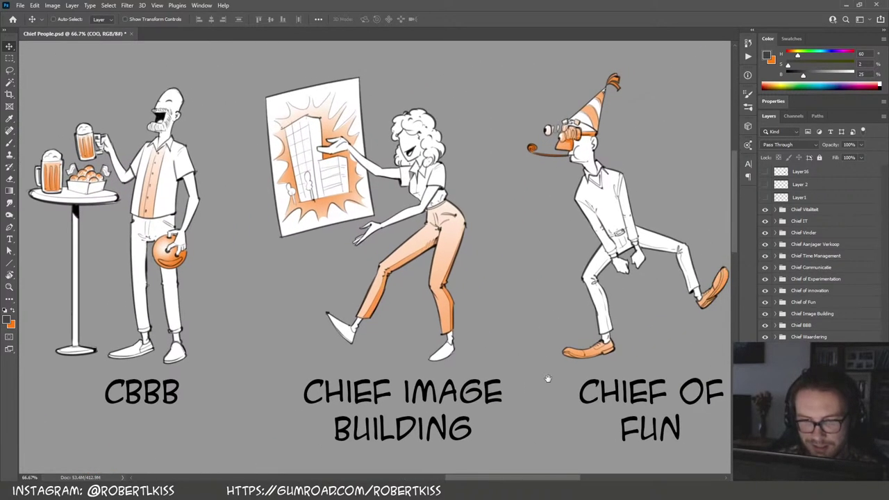
pyautogui.moveTo(549, 373); pyautogui.dragTo(532, 333)
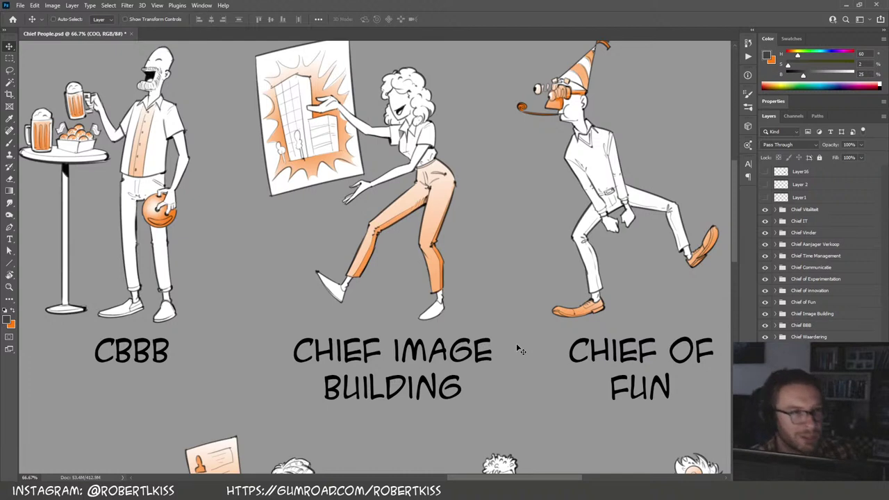
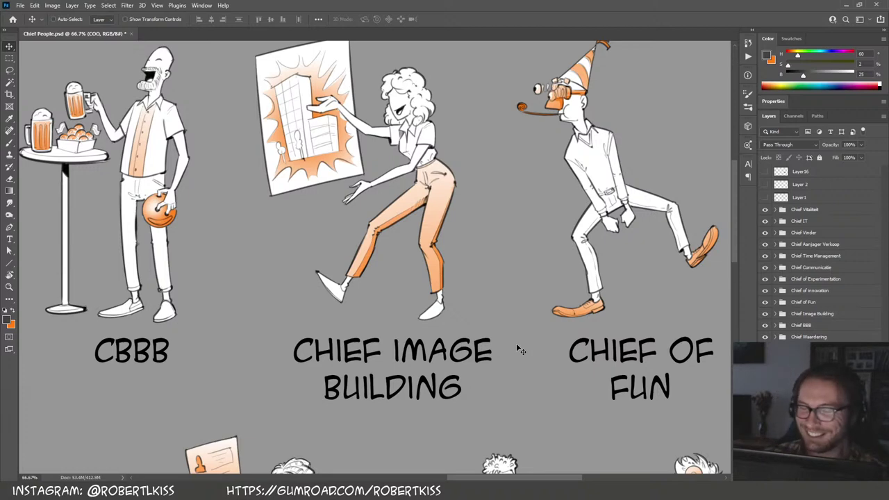
# Look over both full rows of characters on the sheet, including the lower row from Chief Innovation to Chief Vitaliteit
pyautogui.scroll(-5, 541, 231)
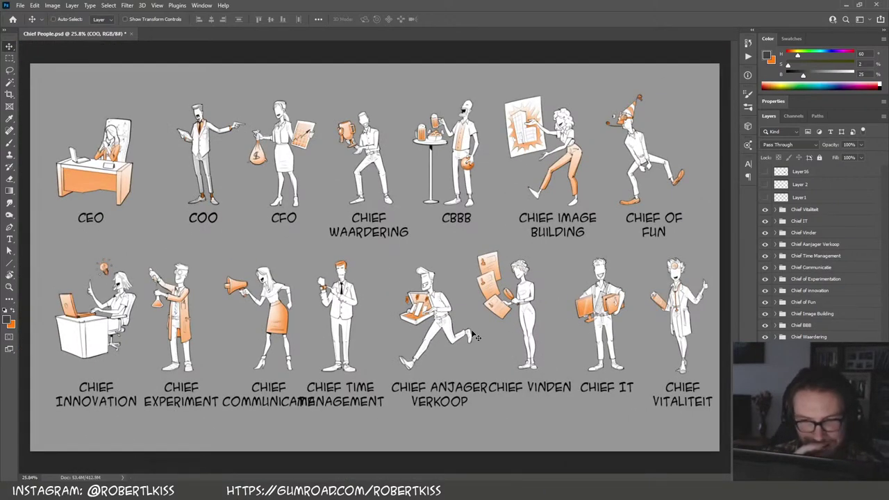
pyautogui.moveTo(327, 327); pyautogui.dragTo(375, 327)
pyautogui.moveTo(294, 364); pyautogui.dragTo(539, 275)
pyautogui.moveTo(625, 287); pyautogui.dragTo(242, 349)
pyautogui.keyDown('ctrl'); pyautogui.keyDown('alt'); pyautogui.moveTo(434, 303); pyautogui.dragTo(411, 303); pyautogui.keyUp('alt'); pyautogui.keyUp('ctrl')
pyautogui.moveTo(589, 267); pyautogui.dragTo(487, 387)
pyautogui.keyDown('ctrl'); pyautogui.keyDown('alt'); pyautogui.moveTo(453, 341); pyautogui.dragTo(441, 341); pyautogui.keyUp('alt'); pyautogui.keyUp('ctrl')
pyautogui.scroll(-1, 441, 339)
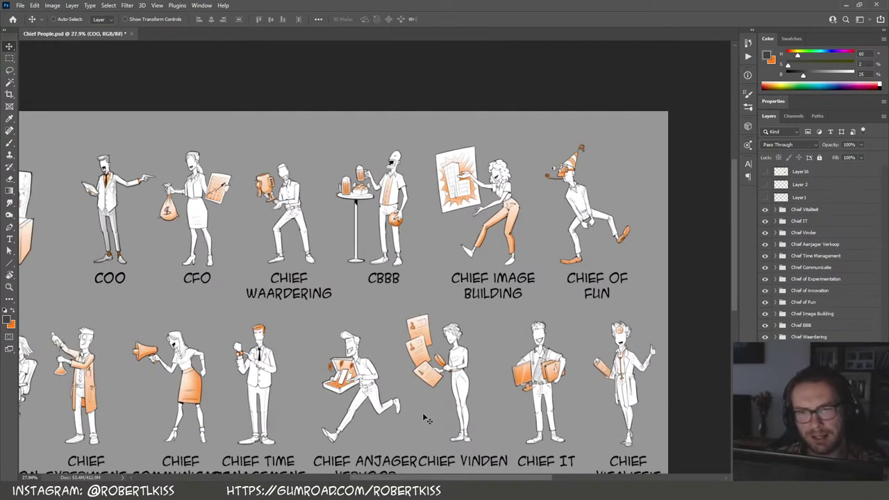
pyautogui.moveTo(385, 341); pyautogui.dragTo(502, 280)
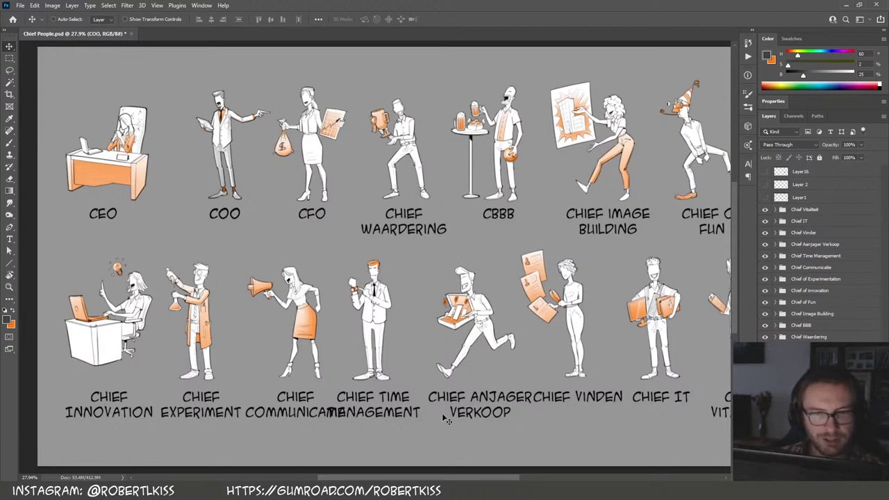
# Close Chief People.psd without saving and open the recent file Visual Impact 2.psd to view it
pyautogui.hotkey('ctrl', 'w')
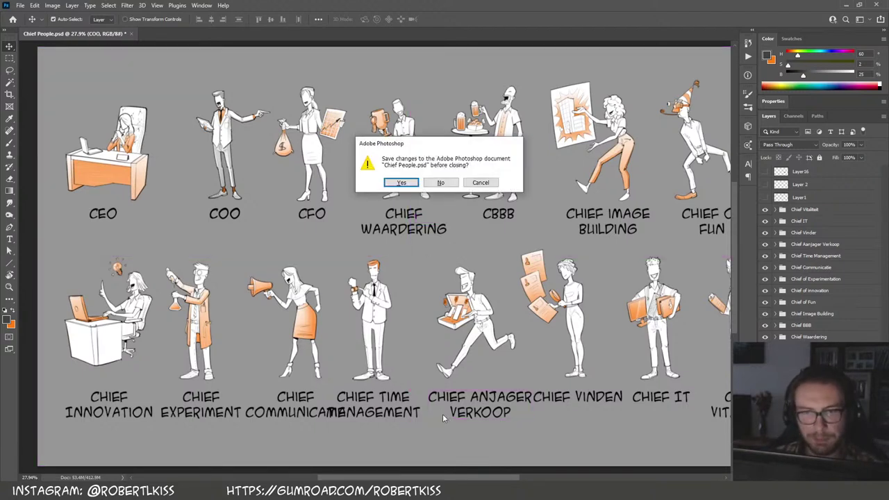
pyautogui.click(443, 183)
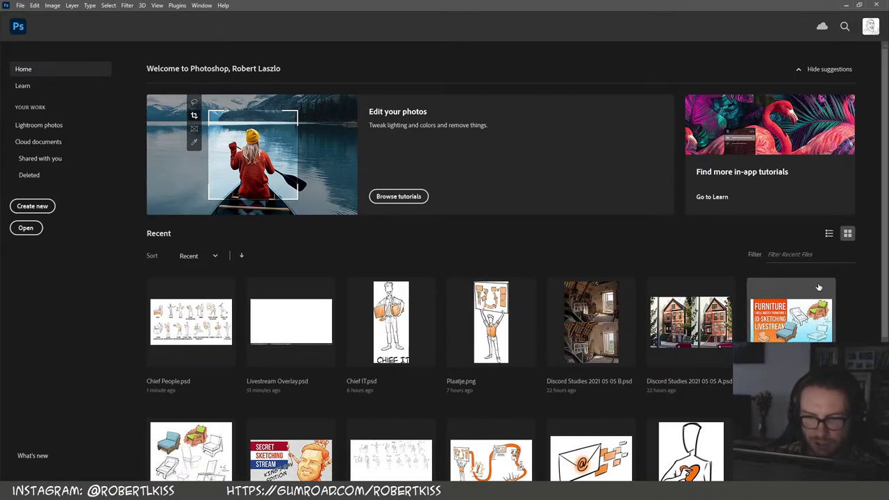
pyautogui.scroll(-5, 875, 194)
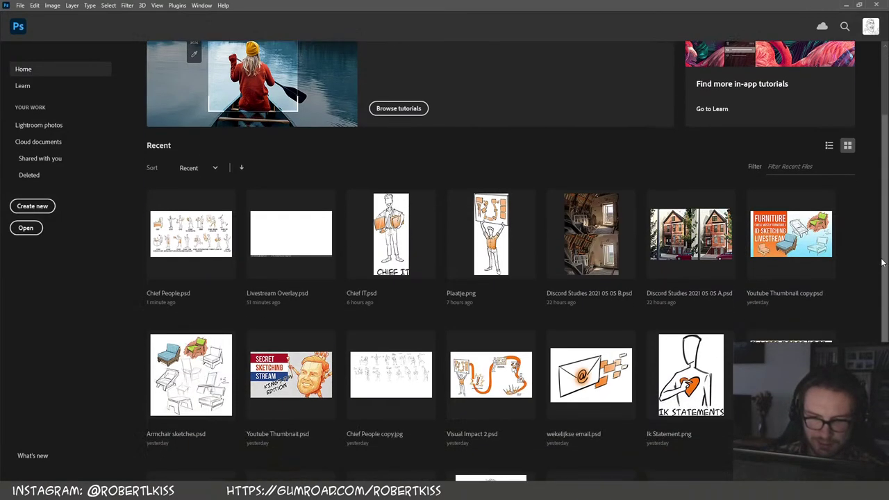
pyautogui.scroll(-1, 874, 320)
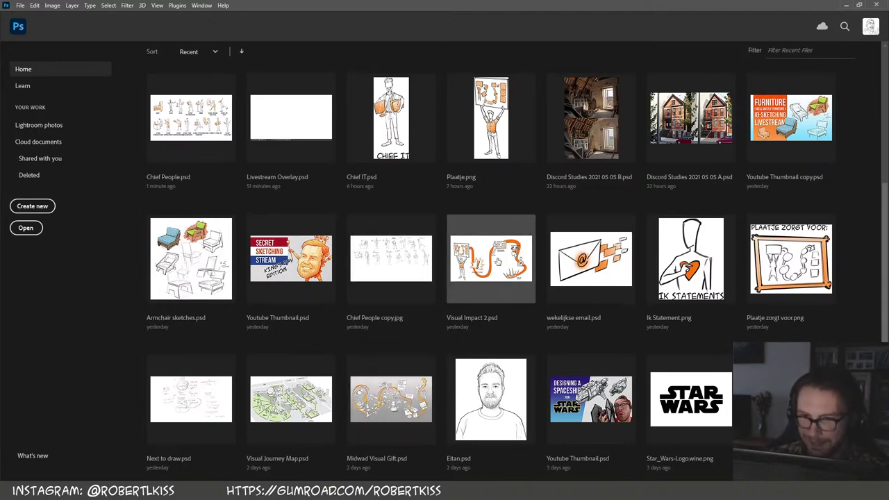
pyautogui.click(497, 261)
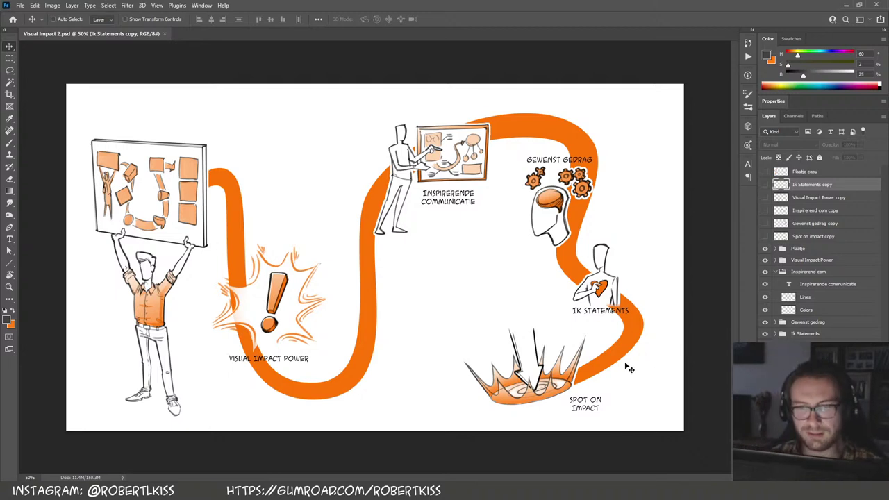
# Close Visual Impact 2.psd and switch back to the armchair sketch in SketchBook
pyautogui.press('ctrl')
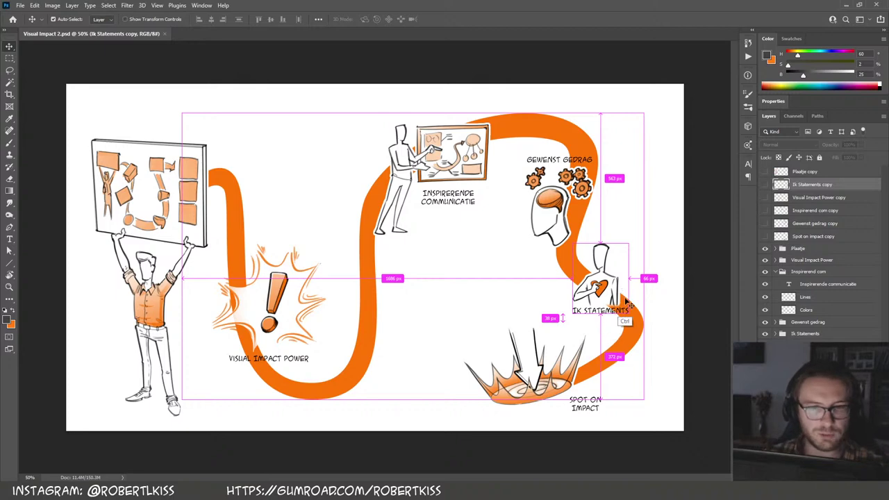
pyautogui.hotkey('ctrl', 'w')
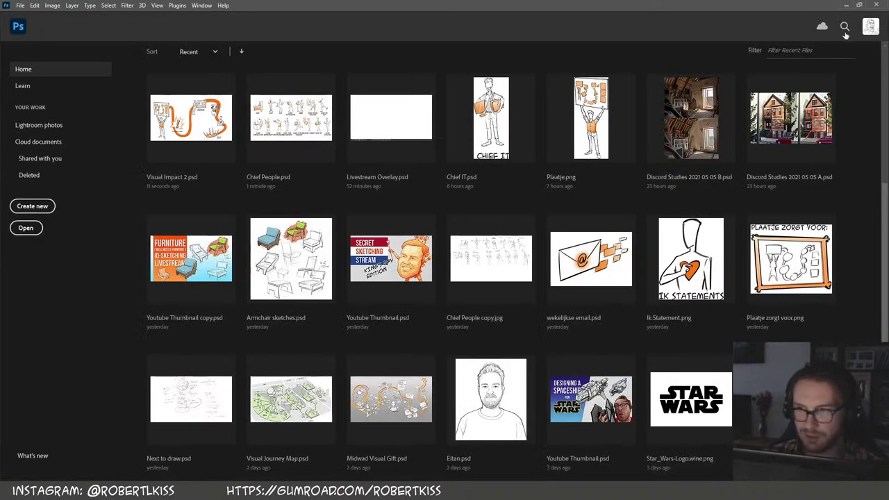
pyautogui.click(846, 5)
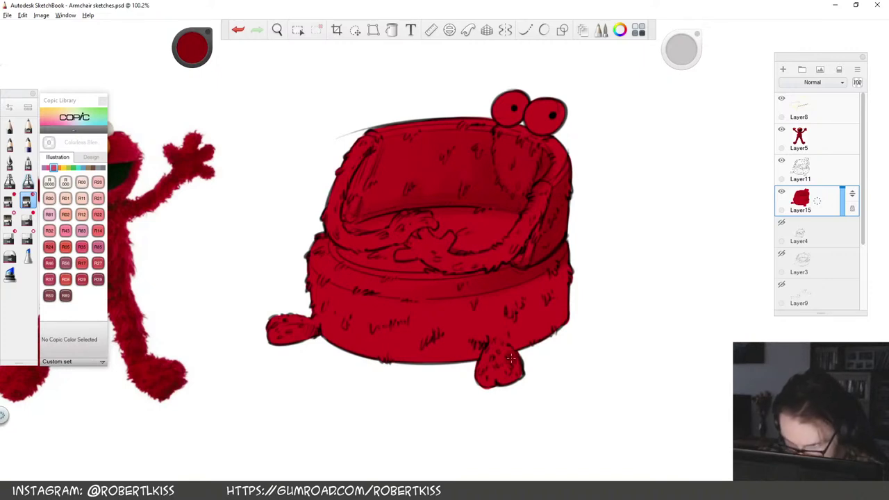
# Sample the orange from the puppet's nose and colour the nose shape hanging below the chair's eyeballs with it
pyautogui.press('space')
pyautogui.moveTo(443, 297); pyautogui.dragTo(565, 292)
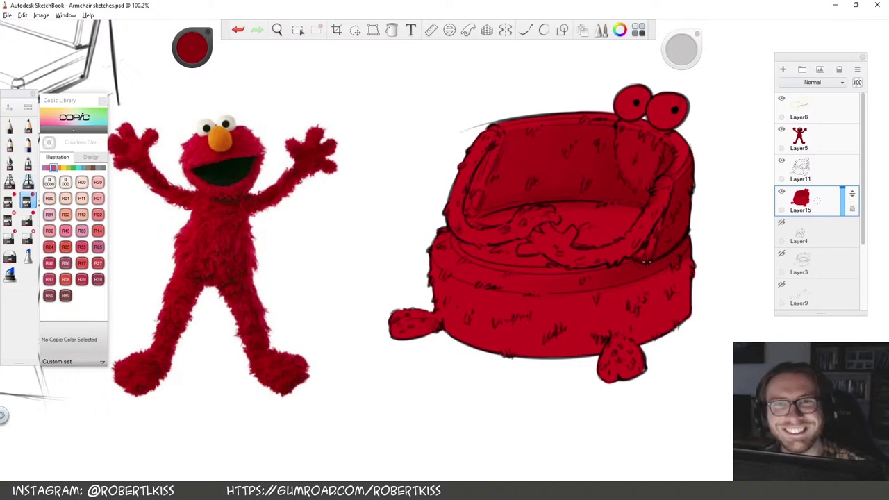
pyautogui.press('space')
pyautogui.moveTo(646, 253); pyautogui.dragTo(576, 252)
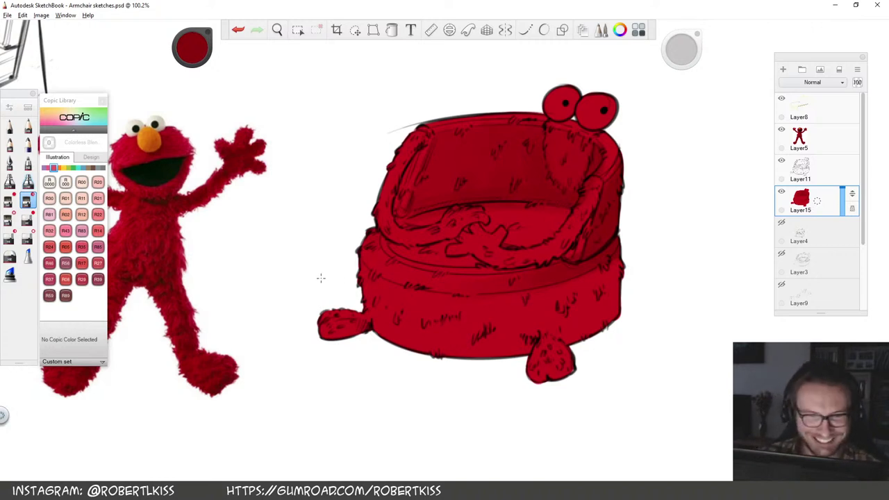
pyautogui.keyDown('alt'); pyautogui.click(148, 142); pyautogui.keyUp('alt')
pyautogui.moveTo(573, 149)
pyautogui.mouseDown()
pyautogui.moveTo(568, 170)
pyautogui.moveTo(552, 132)
pyautogui.moveTo(566, 180)
pyautogui.moveTo(572, 148)
pyautogui.moveTo(582, 171)
pyautogui.moveTo(576, 132)
pyautogui.moveTo(552, 124)
pyautogui.moveTo(573, 150)
pyautogui.moveTo(598, 134)
pyautogui.moveTo(553, 150)
pyautogui.moveTo(557, 182)
pyautogui.mouseUp()
pyautogui.click(609, 167)
pyautogui.hotkey('ctrl', 'z')
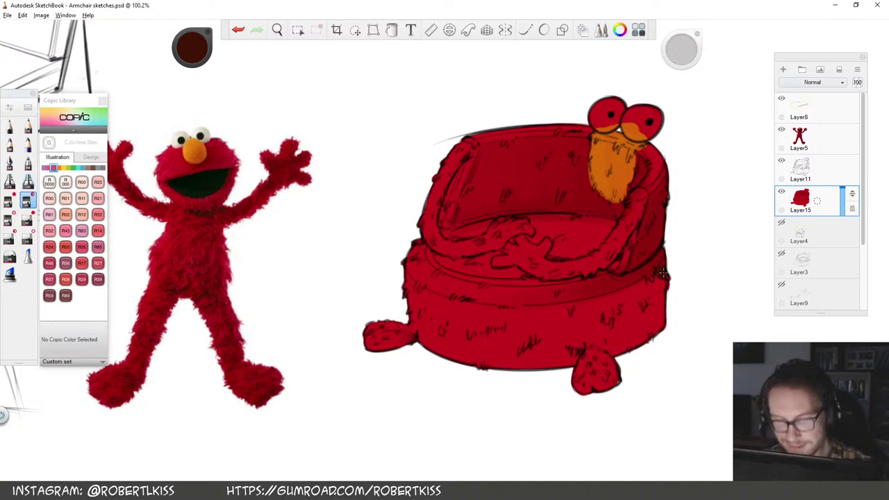
# Reduce the brush size and deepen the shadows in the creases around the seat and right arm with a very dark red
pyautogui.press('[')
pyautogui.press('[')
pyautogui.press('[')
pyautogui.press('[')
pyautogui.press('[')
pyautogui.press('[')
pyautogui.press('[')
pyautogui.press(']')
pyautogui.press(']')
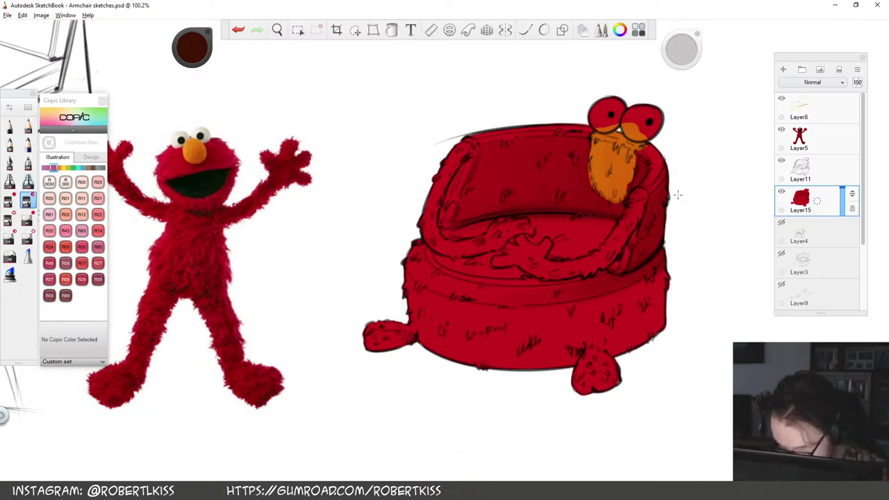
pyautogui.press('space')
pyautogui.moveTo(614, 309); pyautogui.dragTo(603, 306)
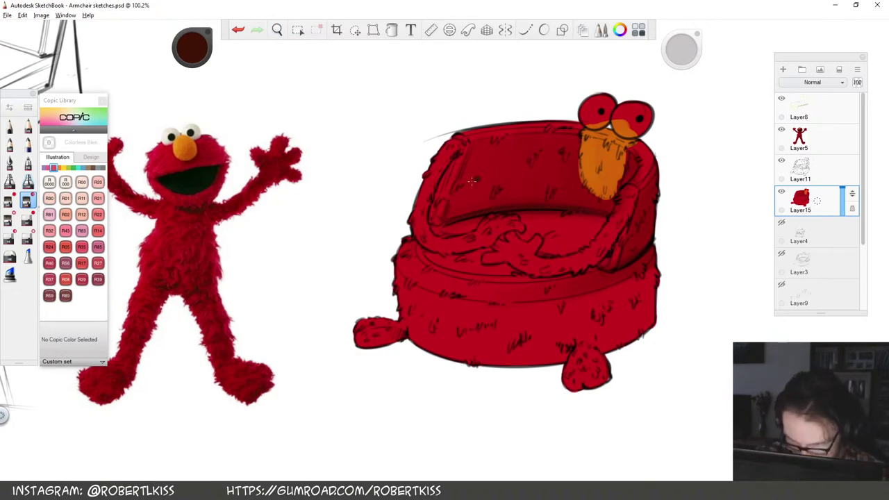
# Adjust the brush size and shade the inner backrest with dark red across to its left edge
pyautogui.moveTo(680, 48); pyautogui.dragTo(685, 51)
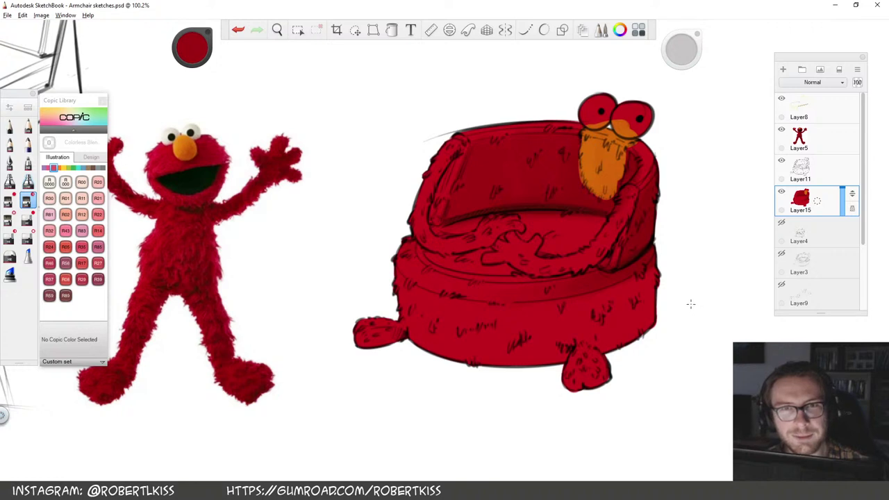
pyautogui.press('space')
pyautogui.moveTo(641, 318); pyautogui.dragTo(613, 319)
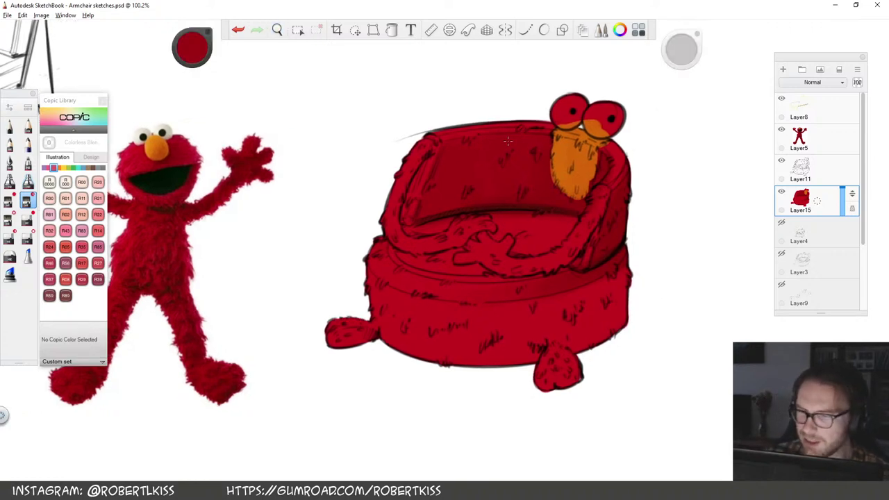
# Sample dark red from the inner backrest and shade the right part of the chair's round base
pyautogui.press('i')
pyautogui.click(543, 196)
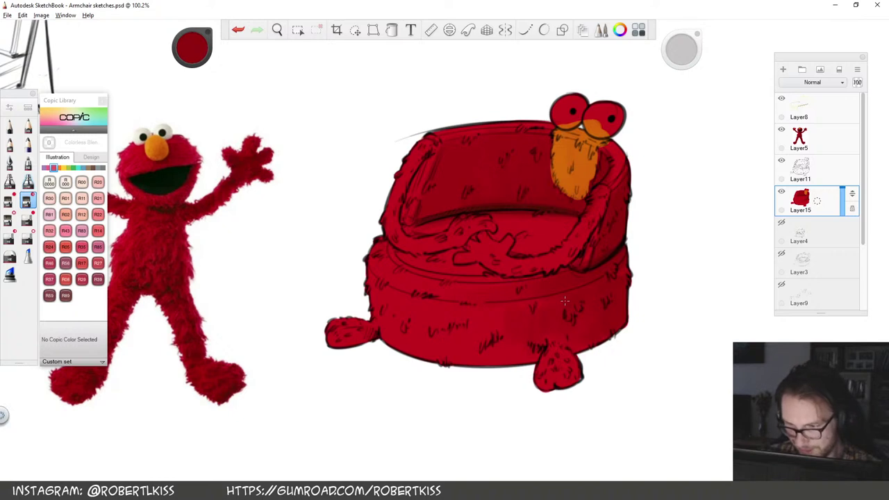
pyautogui.keyDown('alt'); pyautogui.click(555, 214); pyautogui.keyUp('alt')
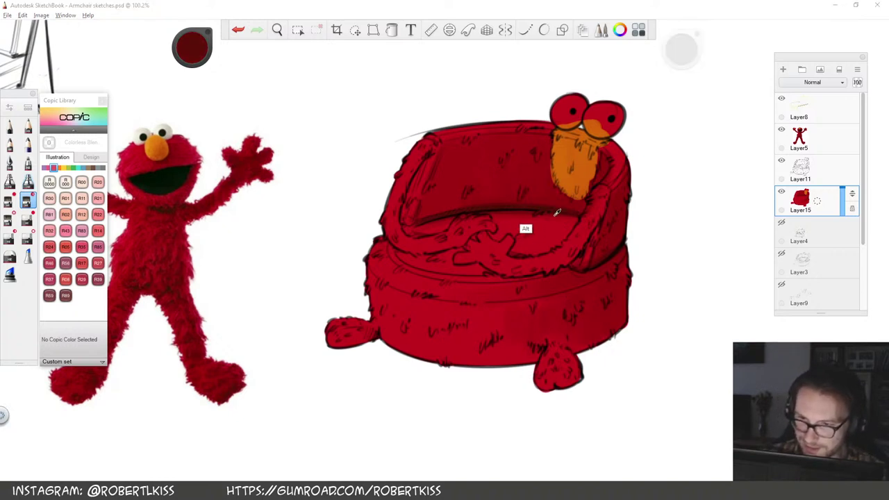
pyautogui.keyDown('alt'); pyautogui.click(557, 212); pyautogui.keyUp('alt')
pyautogui.hotkey('ctrl', 'z')
pyautogui.keyDown('alt'); pyautogui.click(597, 298); pyautogui.keyUp('alt')
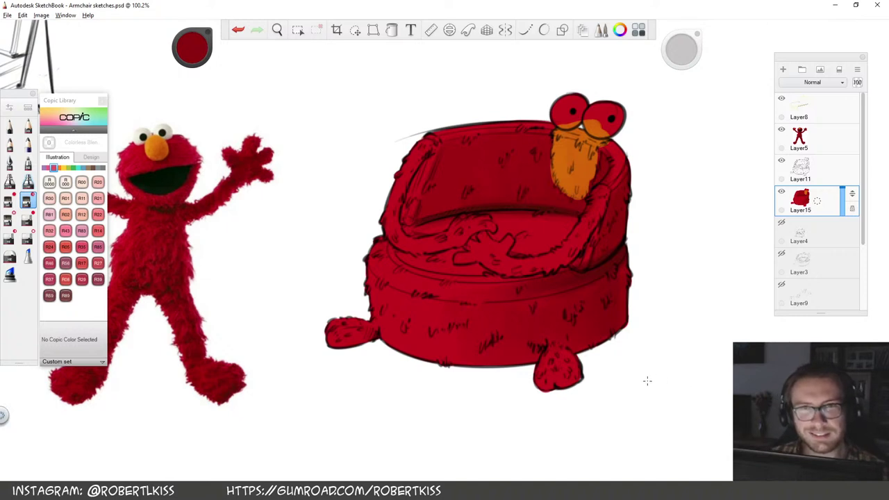
# Sample dark red from the band below the seat and extend its shading towards the left
pyautogui.moveTo(644, 382)
pyautogui.mouseDown()
pyautogui.moveTo(609, 363)
pyautogui.moveTo(606, 296)
pyautogui.mouseUp()
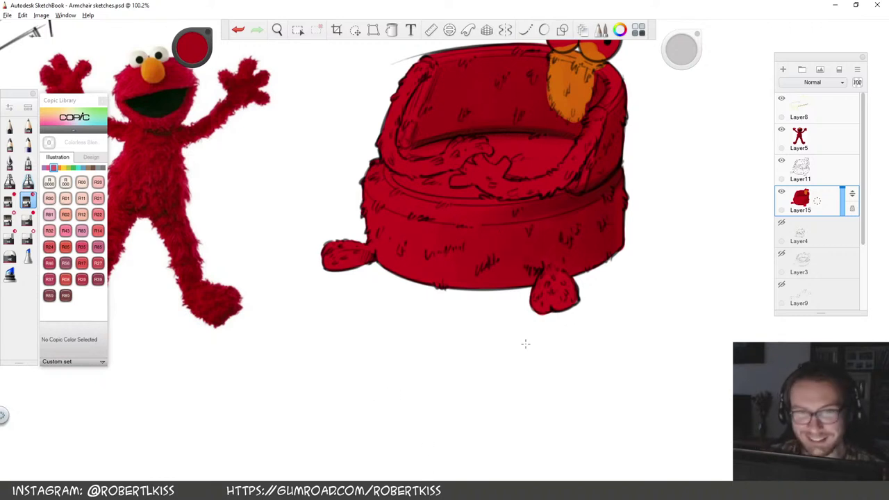
pyautogui.moveTo(609, 309); pyautogui.dragTo(536, 361)
pyautogui.keyDown('alt'); pyautogui.click(535, 251); pyautogui.keyUp('alt')
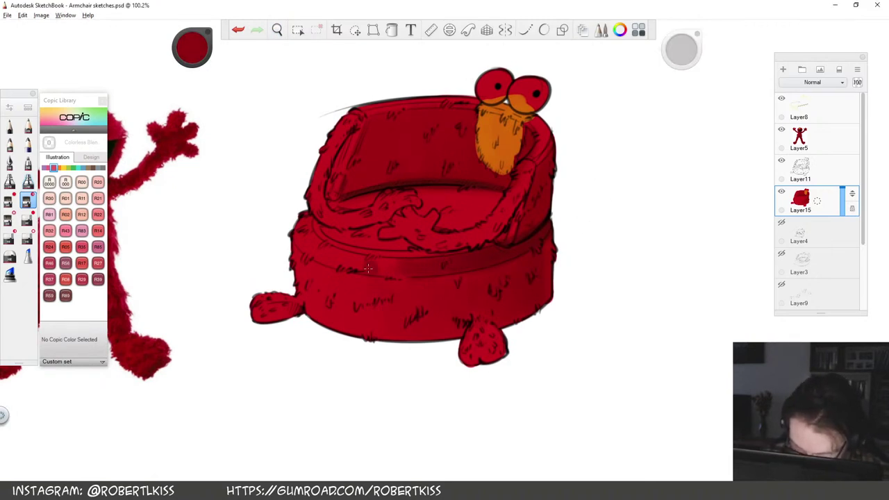
pyautogui.moveTo(585, 316); pyautogui.dragTo(578, 330)
pyautogui.moveTo(597, 296); pyautogui.dragTo(580, 337)
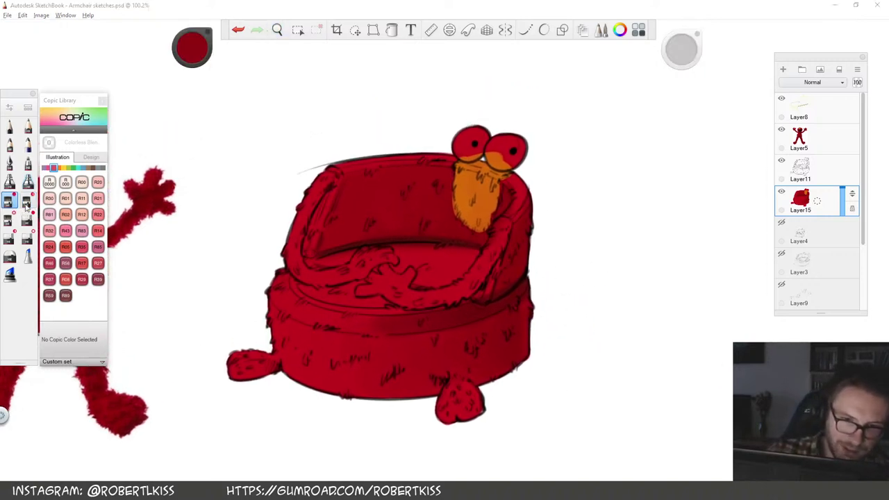
# Set the brush size to about 11 and shade the underside of the chair's right arm with dark red
pyautogui.press('space')
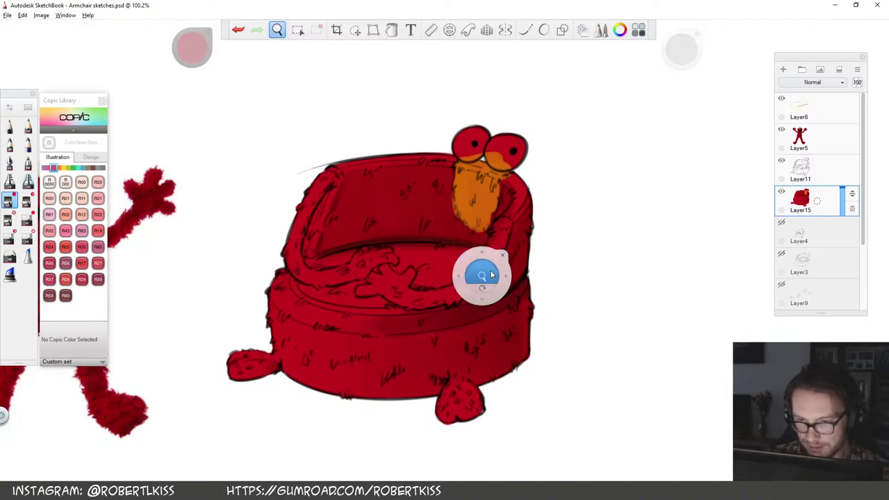
pyautogui.moveTo(491, 273); pyautogui.dragTo(416, 352)
pyautogui.moveTo(370, 311); pyautogui.dragTo(436, 303)
pyautogui.hotkey('ctrl', 'z')
pyautogui.moveTo(685, 53); pyautogui.dragTo(683, 52)
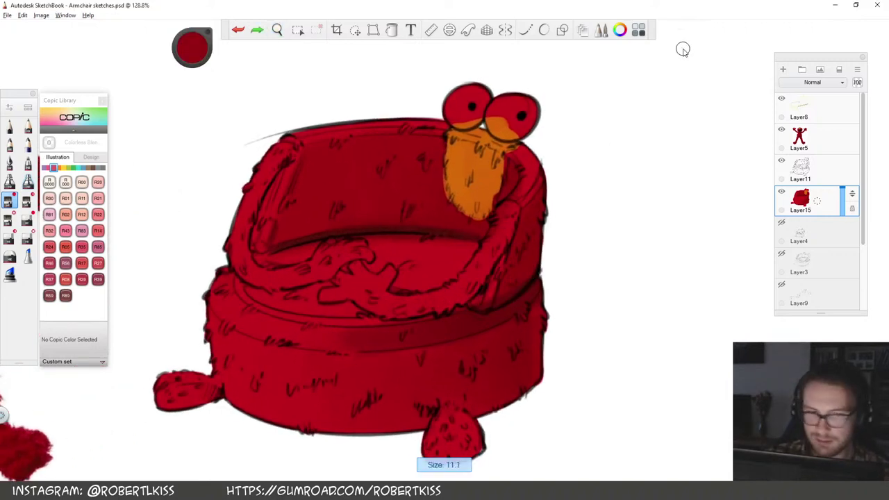
pyautogui.moveTo(382, 306)
pyautogui.mouseDown()
pyautogui.moveTo(456, 297)
pyautogui.moveTo(422, 313)
pyautogui.mouseUp()
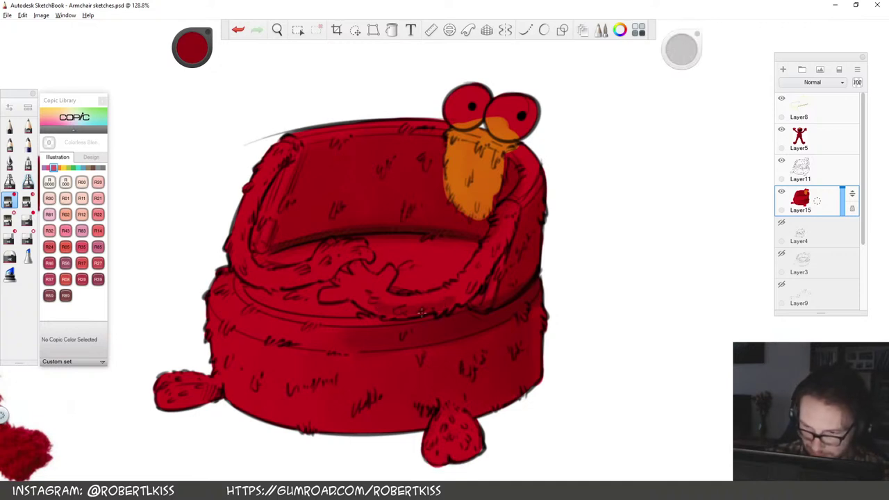
pyautogui.moveTo(468, 294); pyautogui.dragTo(514, 214)
pyautogui.keyDown('alt'); pyautogui.click(487, 244); pyautogui.keyUp('alt')
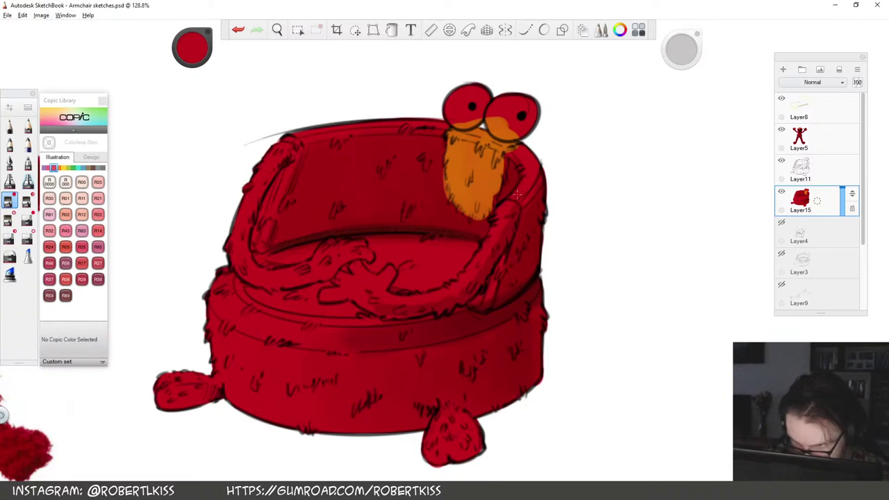
# Sample light orange from the puppet's nose and paint a highlight on the chair's orange nose
pyautogui.press('space')
pyautogui.moveTo(487, 203); pyautogui.dragTo(445, 240)
pyautogui.moveTo(347, 269); pyautogui.dragTo(455, 285)
pyautogui.keyDown('alt'); pyautogui.click(210, 187); pyautogui.keyUp('alt')
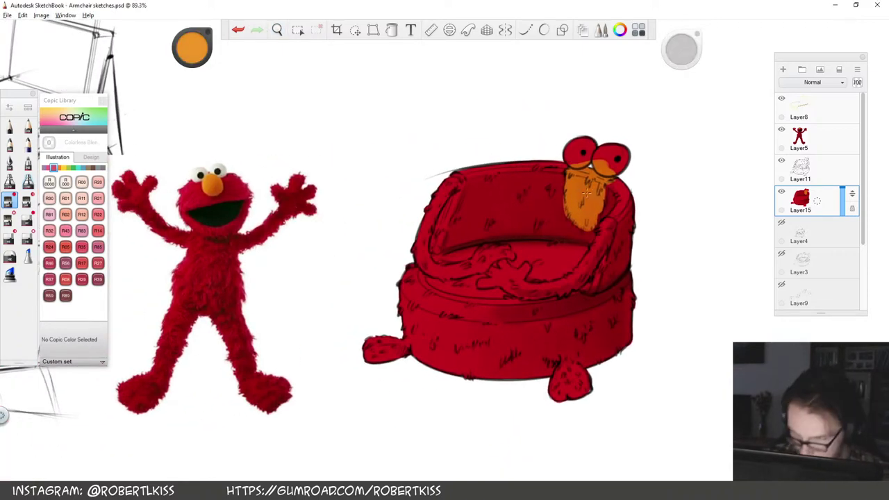
pyautogui.moveTo(576, 186)
pyautogui.mouseDown()
pyautogui.moveTo(575, 207)
pyautogui.moveTo(589, 166)
pyautogui.mouseUp()
# Sample pinkish red from the puppet's head, set its luminance to 55%, and highlight the chair's arms, hands and upper rim
pyautogui.keyDown('alt'); pyautogui.click(188, 214); pyautogui.keyUp('alt')
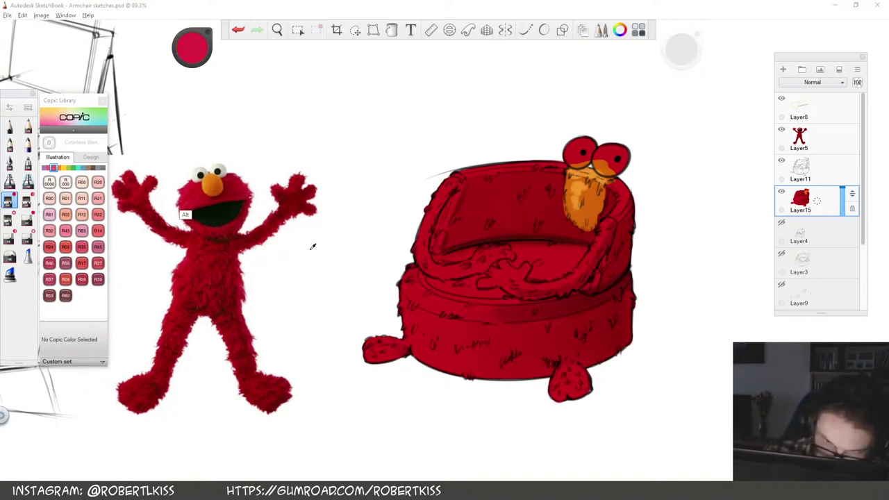
pyautogui.moveTo(201, 43); pyautogui.dragTo(196, 52)
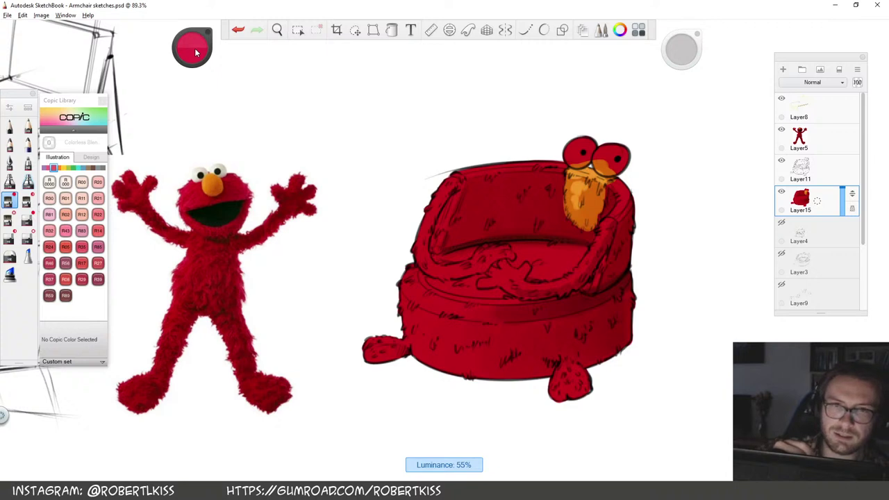
pyautogui.press('space')
pyautogui.moveTo(513, 211); pyautogui.dragTo(487, 237)
pyautogui.moveTo(434, 201)
pyautogui.mouseDown()
pyautogui.moveTo(512, 190)
pyautogui.moveTo(454, 221)
pyautogui.moveTo(420, 207)
pyautogui.moveTo(393, 261)
pyautogui.moveTo(401, 296)
pyautogui.mouseUp()
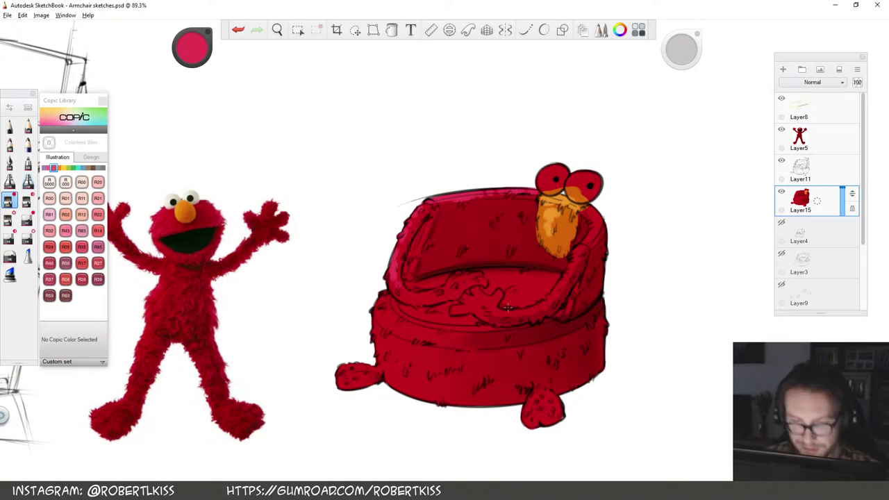
pyautogui.moveTo(419, 298); pyautogui.dragTo(492, 273)
pyautogui.moveTo(463, 300)
pyautogui.mouseDown()
pyautogui.moveTo(456, 312)
pyautogui.moveTo(483, 300)
pyautogui.moveTo(485, 310)
pyautogui.moveTo(477, 304)
pyautogui.moveTo(492, 313)
pyautogui.moveTo(543, 307)
pyautogui.moveTo(609, 217)
pyautogui.mouseUp()
pyautogui.moveTo(564, 285); pyautogui.dragTo(578, 248)
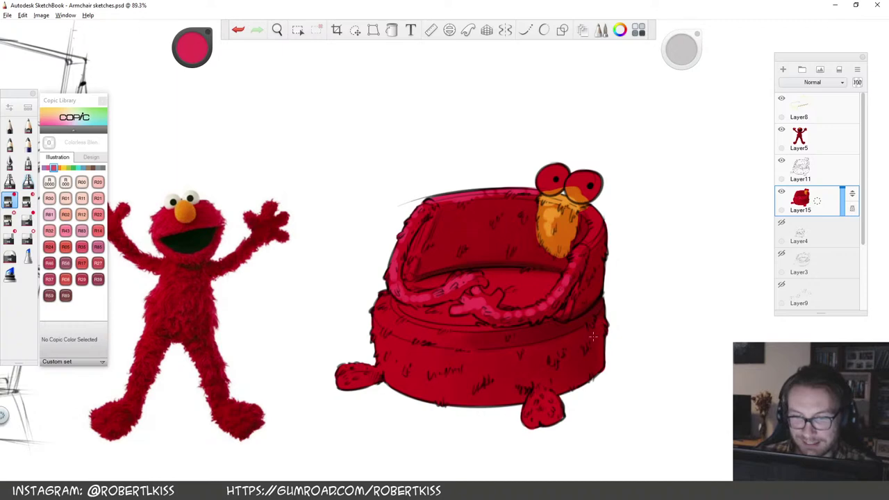
# Sample the dark green inside the puppet's mouth as the brush colour and set its saturation to 30%
pyautogui.press('space')
pyautogui.moveTo(482, 330); pyautogui.dragTo(515, 316)
pyautogui.keyDown('alt'); pyautogui.click(218, 222); pyautogui.keyUp('alt')
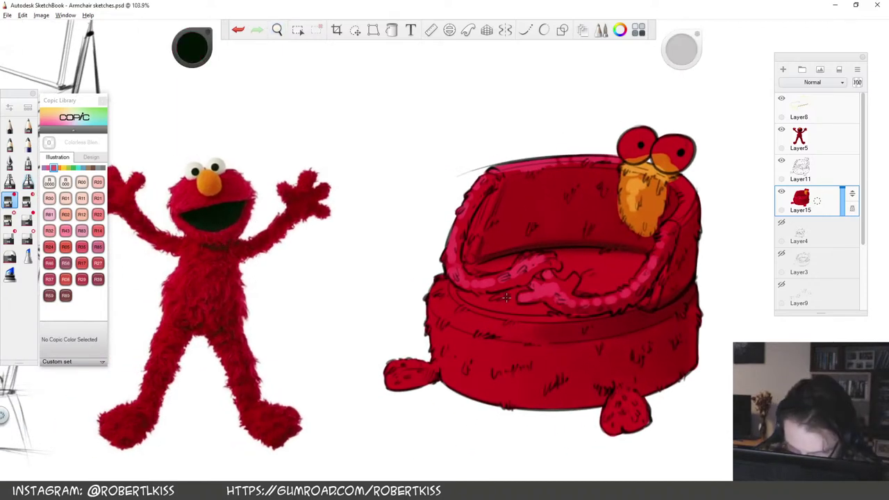
pyautogui.hotkey('ctrl', 'z')
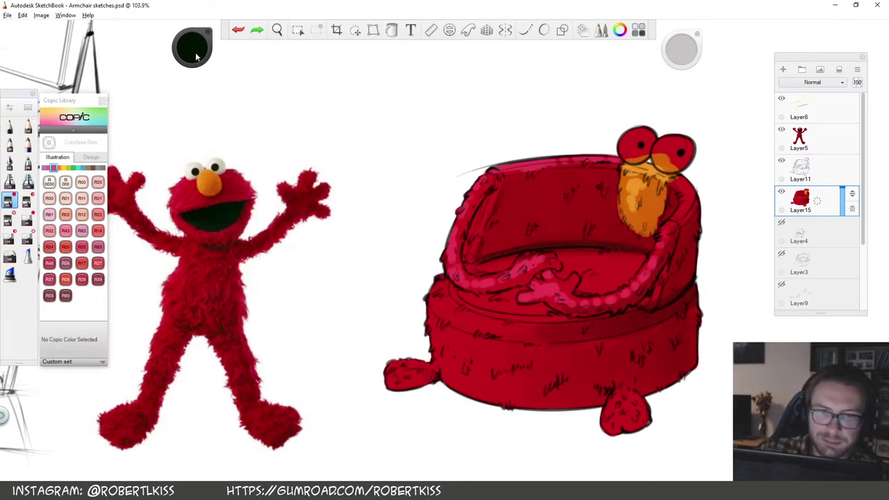
pyautogui.click(193, 49)
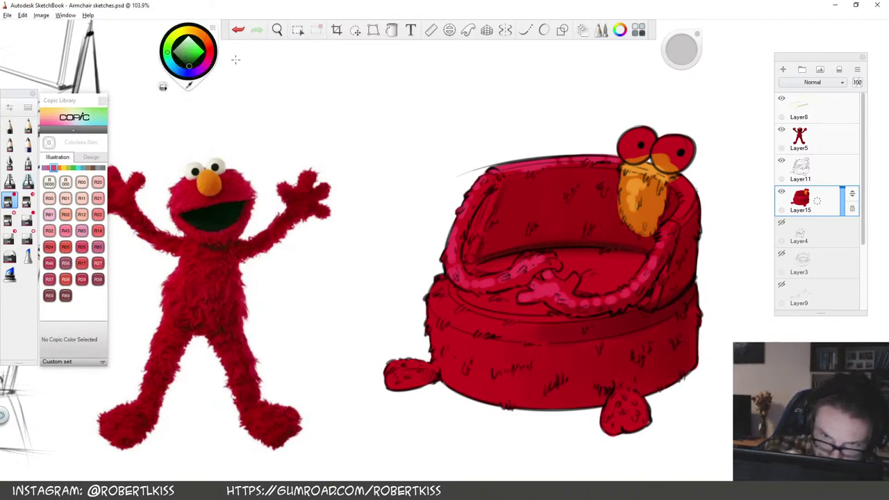
pyautogui.click(218, 213)
pyautogui.moveTo(193, 45); pyautogui.dragTo(194, 50)
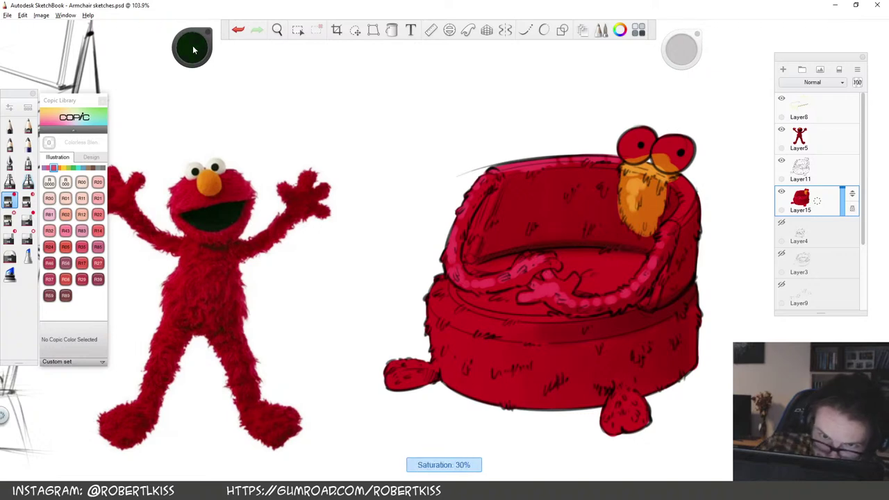
# Adjust the brush and paint the seat area around the arms and hands as a dark green mouth opening
pyautogui.press('space')
pyautogui.moveTo(506, 300); pyautogui.dragTo(572, 295)
pyautogui.press('space')
pyautogui.press('space')
pyautogui.moveTo(704, 302)
pyautogui.mouseDown()
pyautogui.moveTo(695, 156)
pyautogui.moveTo(627, 191)
pyautogui.mouseUp()
pyautogui.moveTo(432, 300)
pyautogui.mouseDown()
pyautogui.moveTo(463, 268)
pyautogui.moveTo(393, 326)
pyautogui.mouseUp()
pyautogui.hotkey('ctrl', 'z')
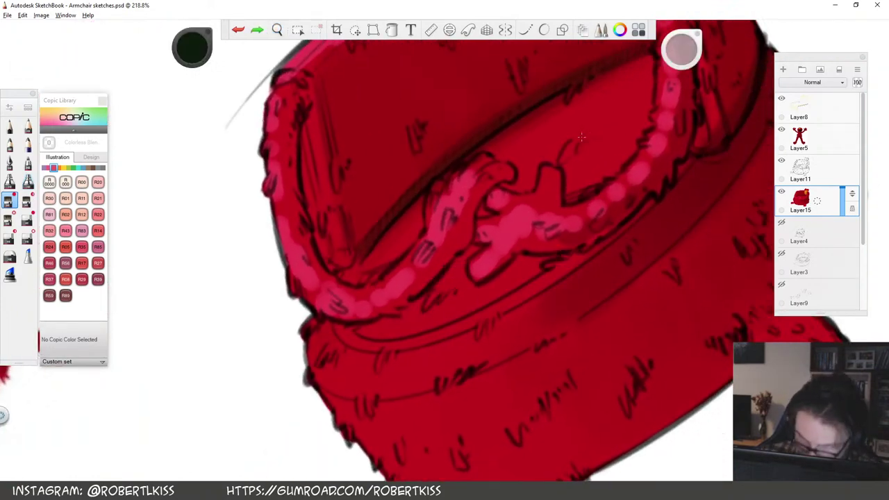
pyautogui.moveTo(681, 49); pyautogui.dragTo(683, 46)
pyautogui.moveTo(186, 50); pyautogui.dragTo(173, 52)
pyautogui.moveTo(393, 325)
pyautogui.mouseDown()
pyautogui.moveTo(368, 328)
pyautogui.moveTo(413, 314)
pyautogui.moveTo(374, 330)
pyautogui.mouseUp()
pyautogui.moveTo(455, 276)
pyautogui.mouseDown()
pyautogui.moveTo(479, 244)
pyautogui.moveTo(425, 308)
pyautogui.moveTo(361, 332)
pyautogui.moveTo(479, 305)
pyautogui.moveTo(486, 295)
pyautogui.moveTo(462, 285)
pyautogui.moveTo(376, 337)
pyautogui.moveTo(517, 267)
pyautogui.moveTo(514, 277)
pyautogui.moveTo(535, 274)
pyautogui.moveTo(529, 262)
pyautogui.moveTo(556, 253)
pyautogui.mouseUp()
pyautogui.moveTo(567, 202); pyautogui.dragTo(592, 191)
pyautogui.moveTo(638, 253); pyautogui.dragTo(617, 280)
pyautogui.moveTo(345, 308); pyautogui.dragTo(372, 290)
# Examine the chair's dark mouth opening and highlighted arms, comparing them with the puppet reference
pyautogui.press('space')
pyautogui.moveTo(586, 237); pyautogui.dragTo(496, 289)
pyautogui.moveTo(677, 214); pyautogui.dragTo(658, 347)
pyautogui.moveTo(588, 380); pyautogui.dragTo(533, 313)
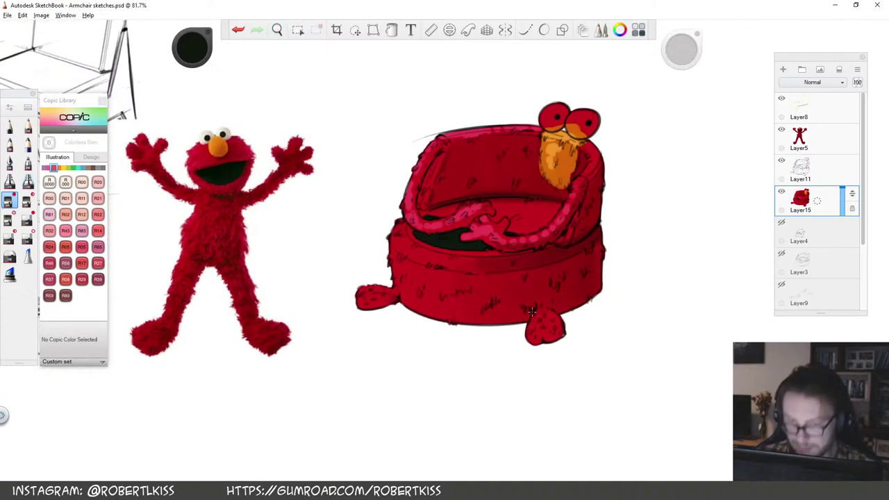
pyautogui.press('space')
pyautogui.moveTo(511, 253); pyautogui.dragTo(560, 270)
pyautogui.moveTo(570, 295); pyautogui.dragTo(553, 351)
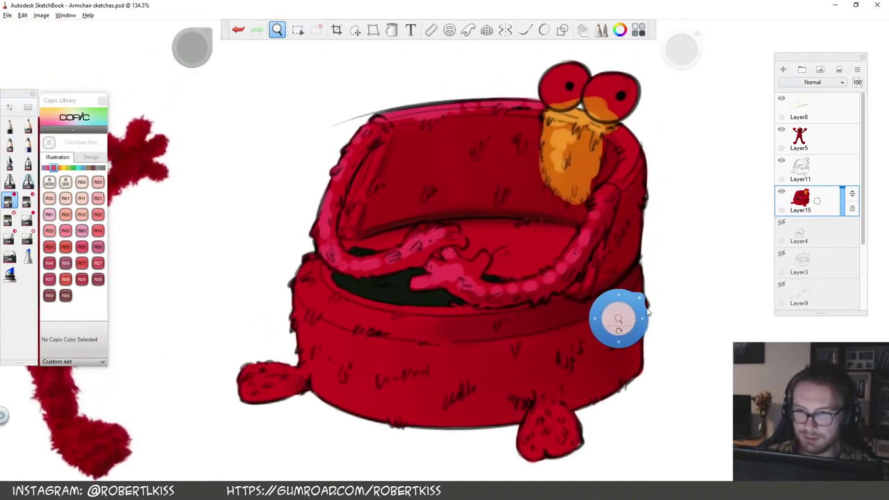
pyautogui.moveTo(615, 307); pyautogui.dragTo(554, 369)
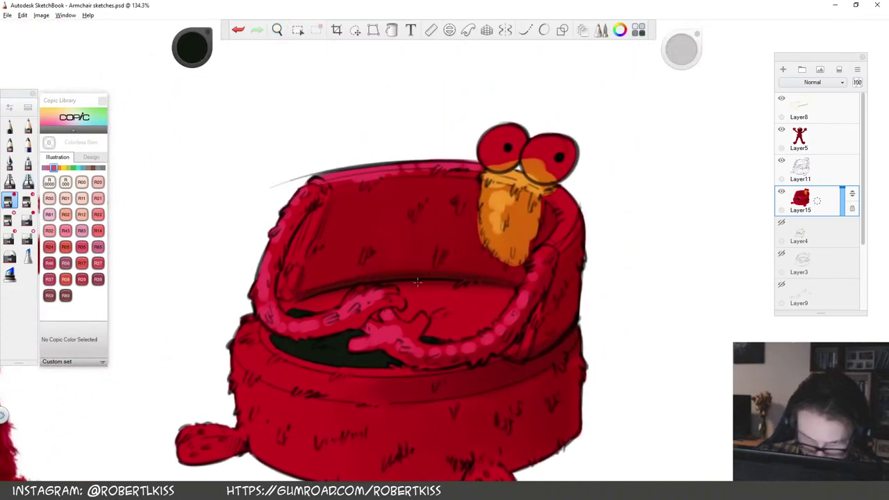
pyautogui.press('space')
pyautogui.moveTo(419, 238); pyautogui.dragTo(378, 275)
pyautogui.moveTo(335, 304); pyautogui.dragTo(476, 309)
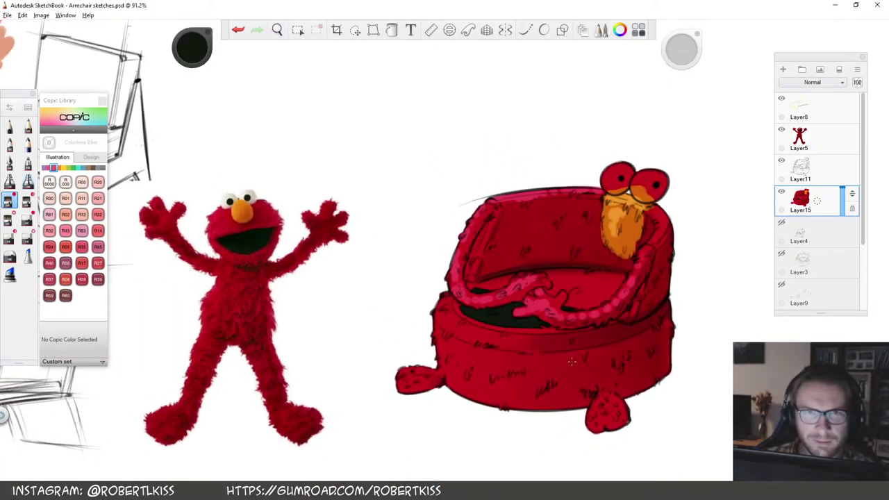
# Sample off-white from the puppet's eye, adjust the brush size and fill the chair's left eye
pyautogui.keyDown('alt'); pyautogui.click(228, 205); pyautogui.keyUp('alt')
pyautogui.press('space')
pyautogui.moveTo(639, 214)
pyautogui.mouseDown()
pyautogui.moveTo(700, 210)
pyautogui.moveTo(580, 285)
pyautogui.mouseUp()
pyautogui.moveTo(681, 55); pyautogui.dragTo(685, 46)
pyautogui.moveTo(496, 182)
pyautogui.mouseDown()
pyautogui.moveTo(507, 184)
pyautogui.moveTo(492, 196)
pyautogui.moveTo(514, 208)
pyautogui.moveTo(499, 219)
pyautogui.mouseUp()
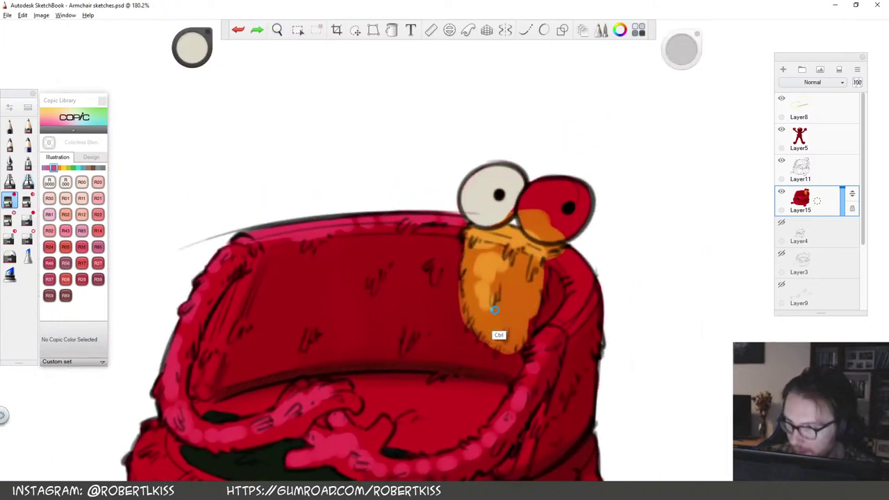
pyautogui.hotkey('ctrl', 'z')
pyautogui.moveTo(467, 179)
pyautogui.mouseDown()
pyautogui.moveTo(490, 172)
pyautogui.moveTo(479, 204)
pyautogui.moveTo(500, 219)
pyautogui.moveTo(524, 198)
pyautogui.moveTo(491, 172)
pyautogui.mouseUp()
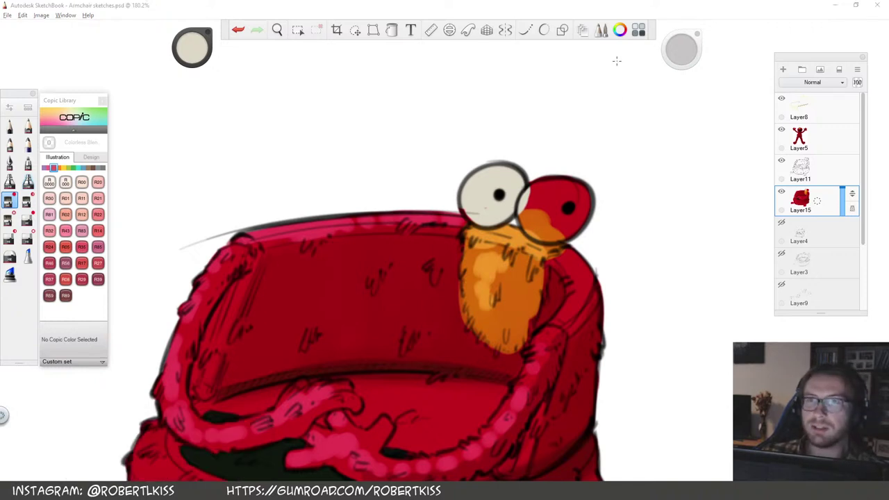
# Fill the chair's right eye with the same off-white, covering the red and orange inside its outline
pyautogui.press('Tab')
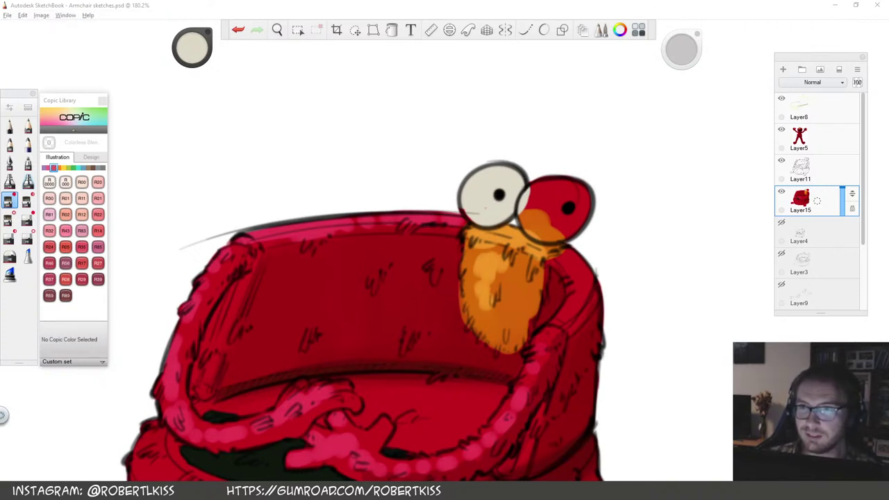
pyautogui.press('Tab')
pyautogui.moveTo(534, 208)
pyautogui.mouseDown()
pyautogui.moveTo(548, 188)
pyautogui.moveTo(538, 212)
pyautogui.moveTo(559, 193)
pyautogui.moveTo(552, 235)
pyautogui.moveTo(576, 224)
pyautogui.moveTo(584, 188)
pyautogui.moveTo(559, 193)
pyautogui.mouseUp()
pyautogui.moveTo(471, 202); pyautogui.dragTo(468, 201)
pyautogui.press('space')
pyautogui.moveTo(578, 261); pyautogui.dragTo(459, 321)
pyautogui.moveTo(552, 245); pyautogui.dragTo(576, 257)
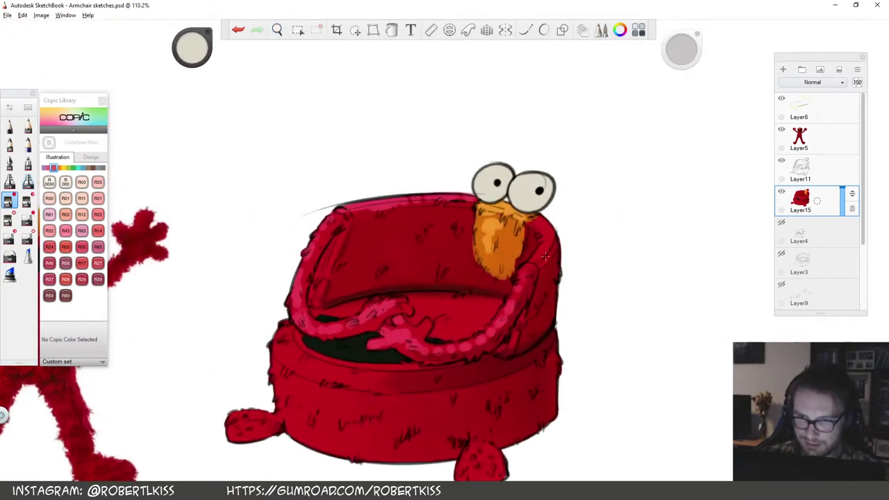
# Sample light orange to blend the nose highlight, and shade the nose's right side with a darker orange
pyautogui.keyDown('alt'); pyautogui.click(493, 246); pyautogui.keyUp('alt')
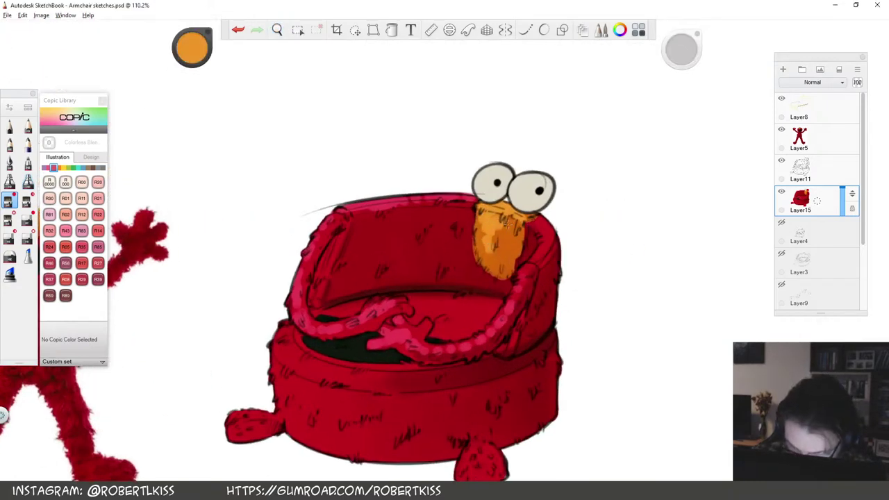
pyautogui.press('space')
pyautogui.moveTo(458, 277); pyautogui.dragTo(512, 261)
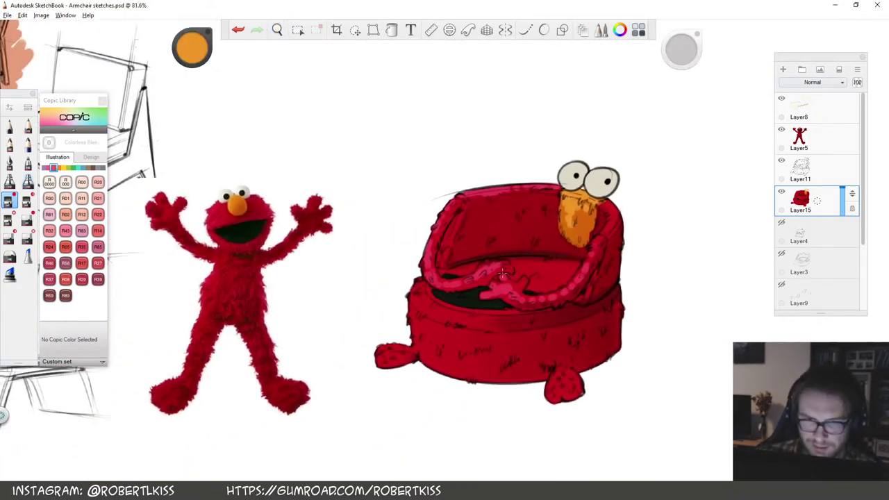
pyautogui.keyDown('alt'); pyautogui.click(295, 207); pyautogui.keyUp('alt')
pyautogui.moveTo(578, 235)
pyautogui.mouseDown()
pyautogui.moveTo(584, 239)
pyautogui.moveTo(594, 214)
pyautogui.mouseUp()
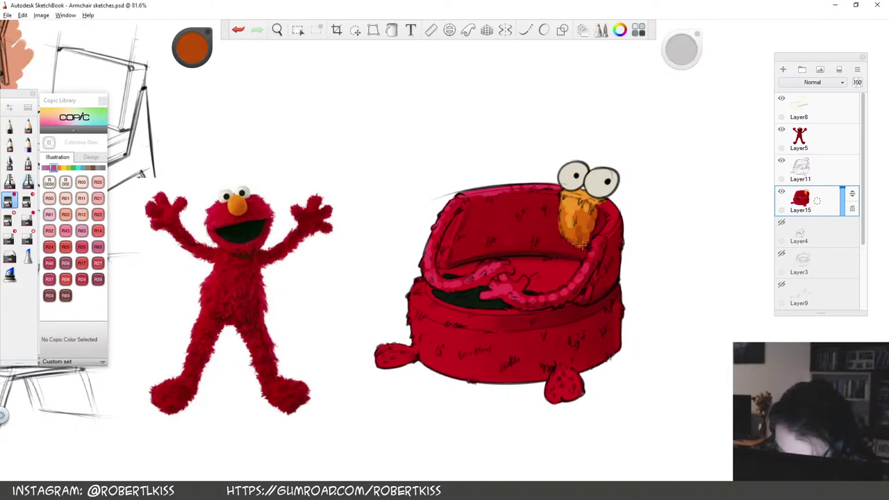
pyautogui.keyDown('alt'); pyautogui.click(559, 223); pyautogui.keyUp('alt')
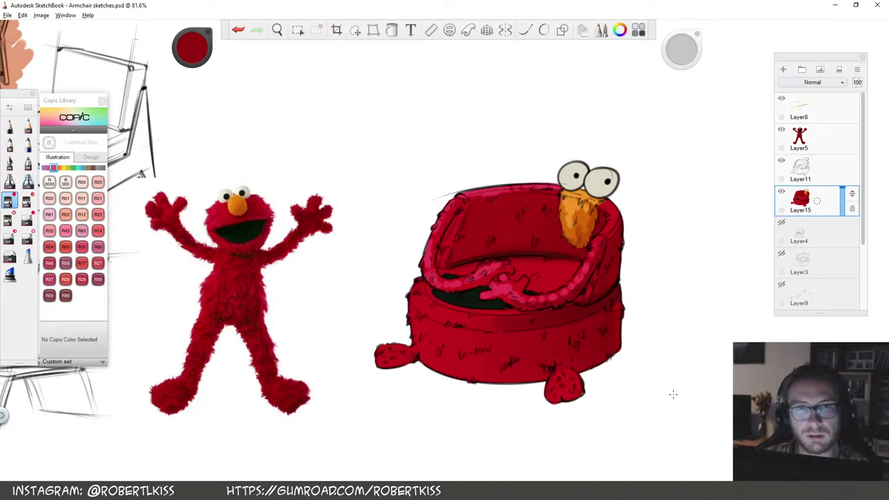
# Sample a darker orange from the nose and dab shading spots over its upper and left parts
pyautogui.press('space')
pyautogui.moveTo(594, 249); pyautogui.dragTo(657, 293)
pyautogui.moveTo(656, 293); pyautogui.dragTo(614, 276)
pyautogui.keyDown('alt'); pyautogui.click(536, 202); pyautogui.keyUp('alt')
pyautogui.moveTo(521, 168); pyautogui.dragTo(515, 214)
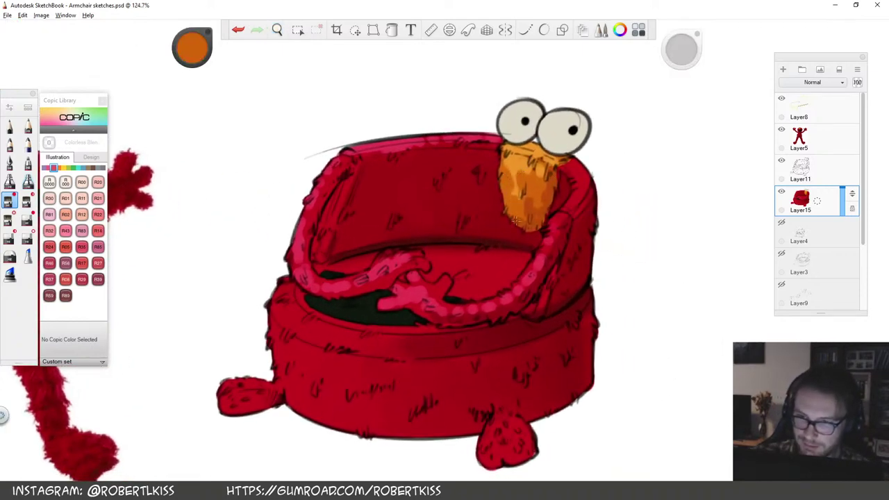
pyautogui.click(529, 172)
pyautogui.moveTo(510, 165); pyautogui.dragTo(531, 174)
# Sample a lighter orange from the nose and dab highlight spots down its left side
pyautogui.keyDown('alt'); pyautogui.click(520, 185); pyautogui.keyUp('alt')
pyautogui.click(508, 175)
pyautogui.click(512, 190)
pyautogui.click(516, 207)
pyautogui.click(519, 217)
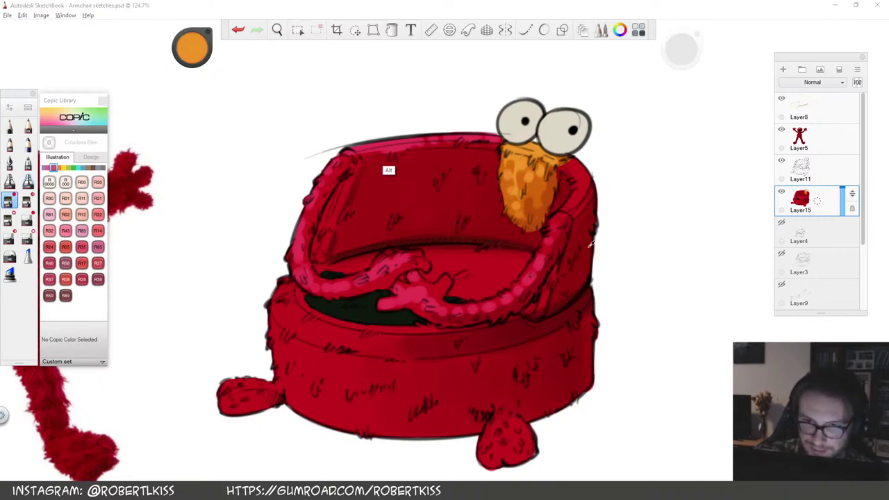
# Sample dark red from the puppet's fur and add shadow strokes at the inner backrest's left edge and fur marks
pyautogui.keyDown('alt'); pyautogui.click(343, 180); pyautogui.keyUp('alt')
pyautogui.press('space')
pyautogui.moveTo(430, 316); pyautogui.dragTo(611, 287)
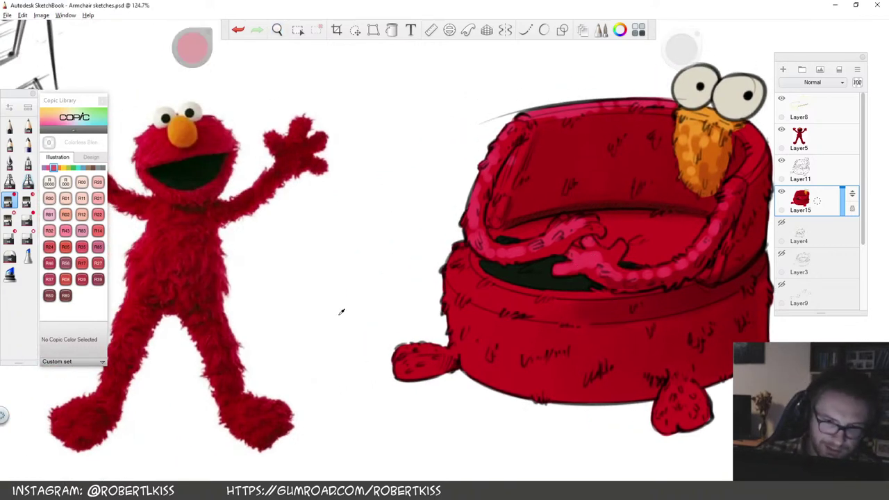
pyautogui.keyDown('alt'); pyautogui.click(149, 338); pyautogui.keyUp('alt')
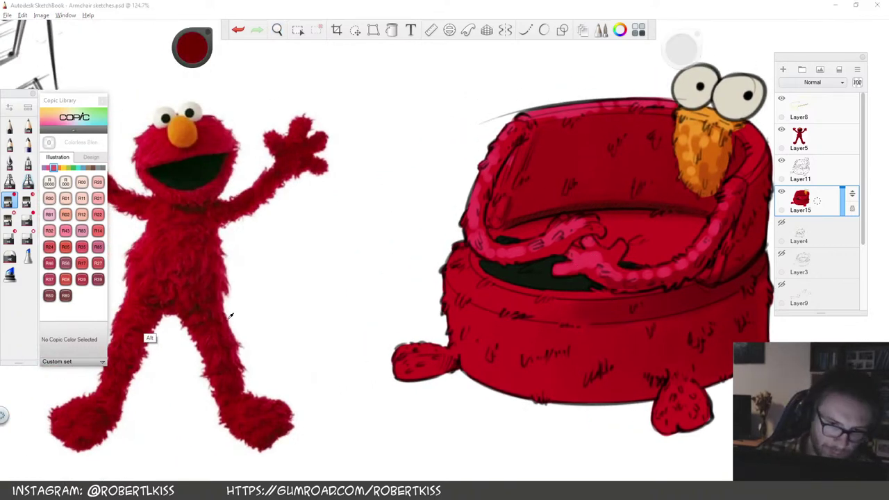
pyautogui.moveTo(532, 152)
pyautogui.mouseDown()
pyautogui.moveTo(511, 162)
pyautogui.moveTo(493, 220)
pyautogui.mouseUp()
pyautogui.moveTo(566, 176); pyautogui.dragTo(559, 196)
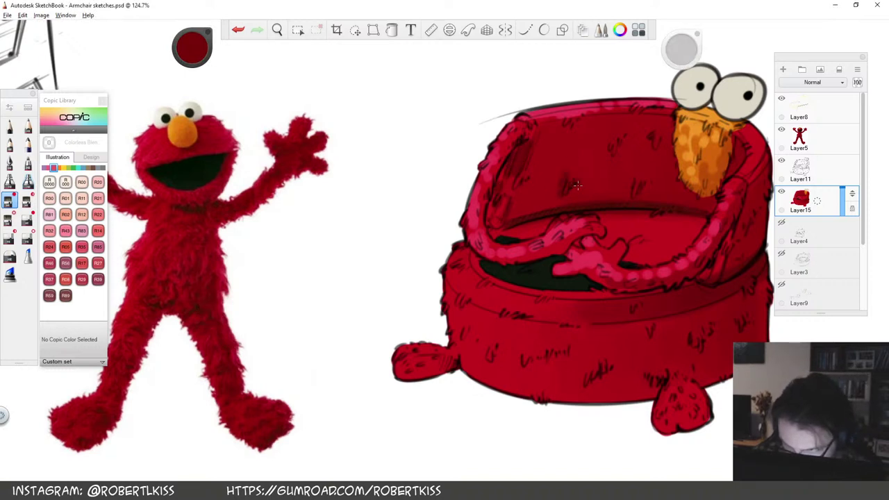
# Shade the seat with dark red dabs along the crease below the backrest
pyautogui.moveTo(509, 232); pyautogui.dragTo(554, 223)
pyautogui.moveTo(606, 215)
pyautogui.mouseDown()
pyautogui.moveTo(652, 216)
pyautogui.moveTo(626, 218)
pyautogui.mouseUp()
pyautogui.moveTo(525, 234); pyautogui.dragTo(523, 236)
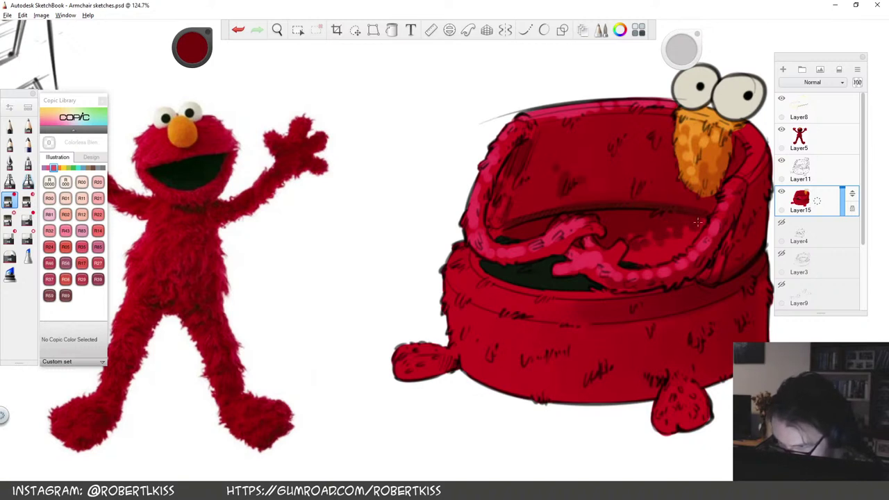
# Sample a dark red from the seat and deepen the fur marks on the lower middle of the backrest
pyautogui.press('alt')
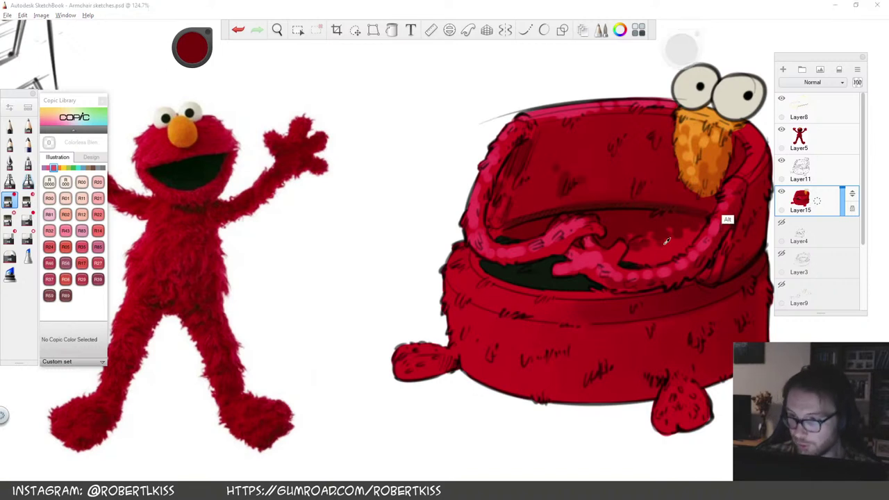
pyautogui.keyDown('alt'); pyautogui.click(661, 228); pyautogui.keyUp('alt')
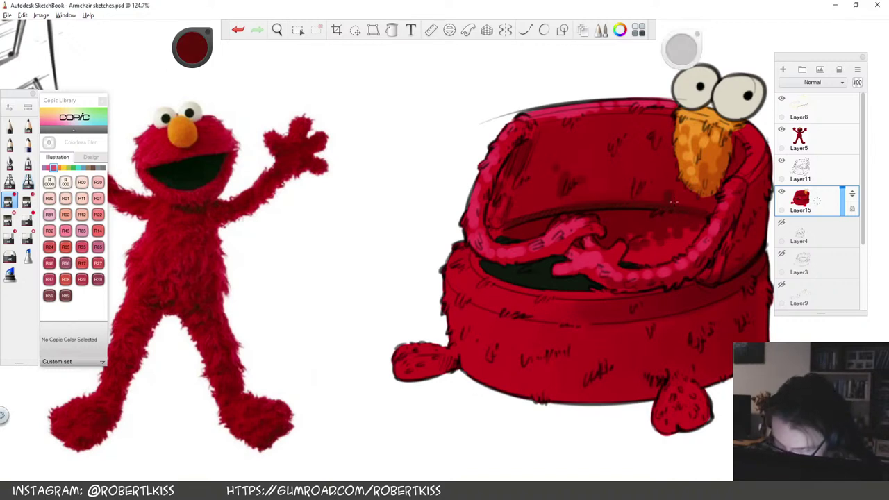
pyautogui.hotkey('ctrl', 'z')
pyautogui.moveTo(634, 182); pyautogui.dragTo(638, 185)
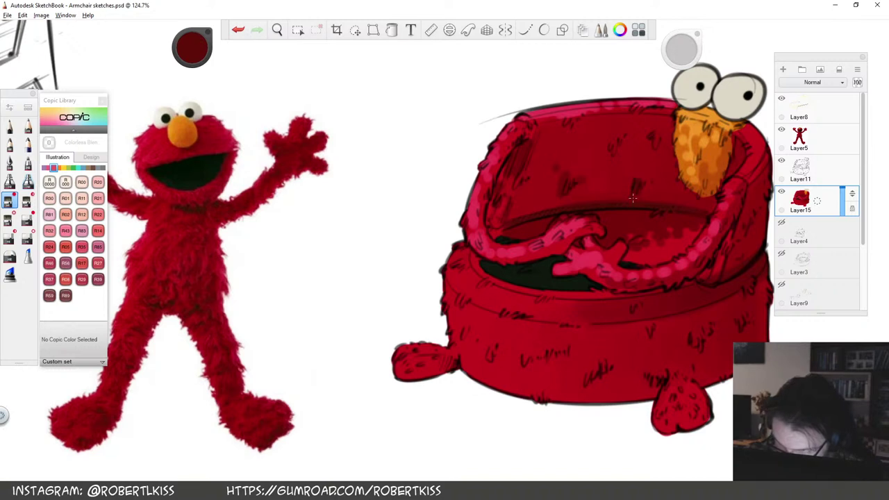
# Darken the fur marks on the upper part of the backrest and shade the chair's outer side and the base below it
pyautogui.moveTo(652, 133); pyautogui.dragTo(663, 145)
pyautogui.moveTo(608, 156); pyautogui.dragTo(639, 129)
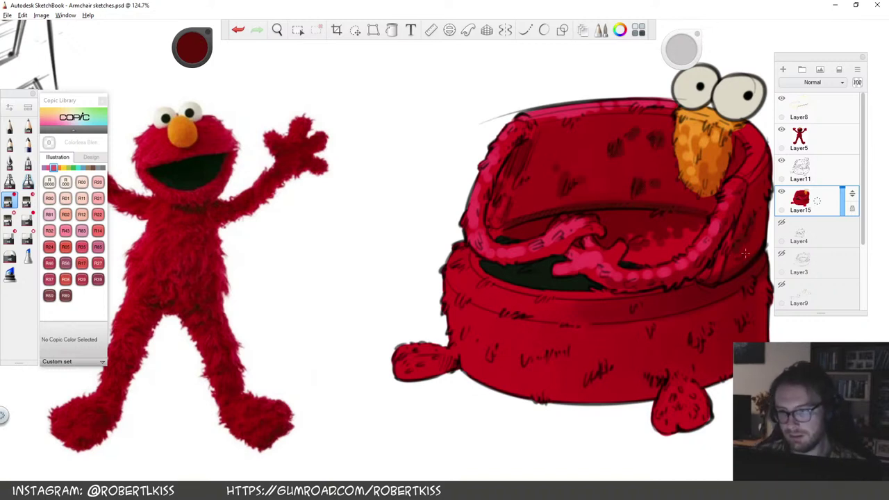
pyautogui.moveTo(748, 246); pyautogui.dragTo(769, 210)
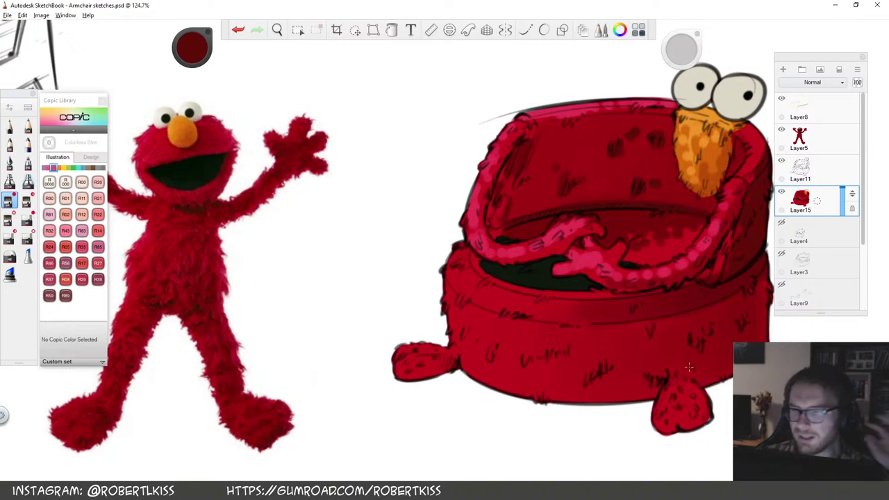
pyautogui.moveTo(693, 374)
pyautogui.mouseDown()
pyautogui.moveTo(659, 344)
pyautogui.moveTo(630, 345)
pyautogui.mouseUp()
pyautogui.moveTo(628, 226); pyautogui.dragTo(597, 276)
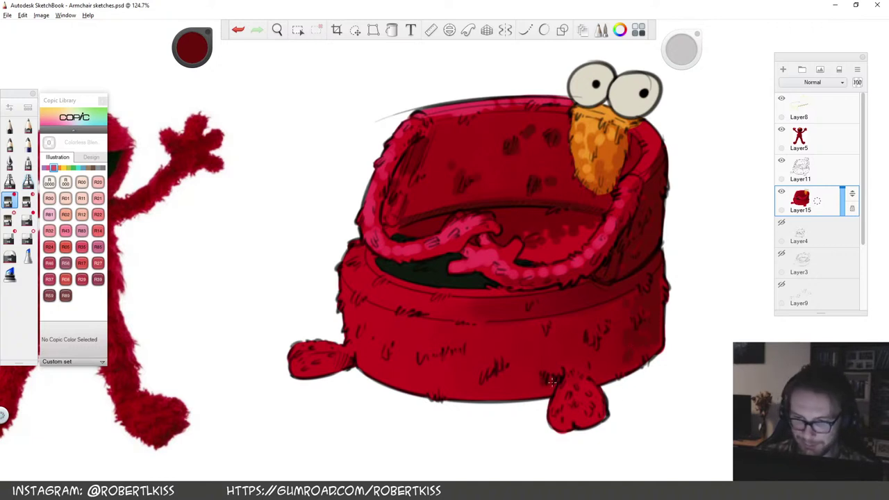
# Deepen the fur marks across the front of the base, sampling a dark red there, and shade both feet
pyautogui.moveTo(488, 377); pyautogui.dragTo(509, 362)
pyautogui.keyDown('alt'); pyautogui.click(499, 370); pyautogui.keyUp('alt')
pyautogui.moveTo(423, 360); pyautogui.dragTo(450, 358)
pyautogui.moveTo(387, 358)
pyautogui.mouseDown()
pyautogui.moveTo(396, 346)
pyautogui.moveTo(368, 329)
pyautogui.moveTo(358, 294)
pyautogui.moveTo(390, 278)
pyautogui.mouseUp()
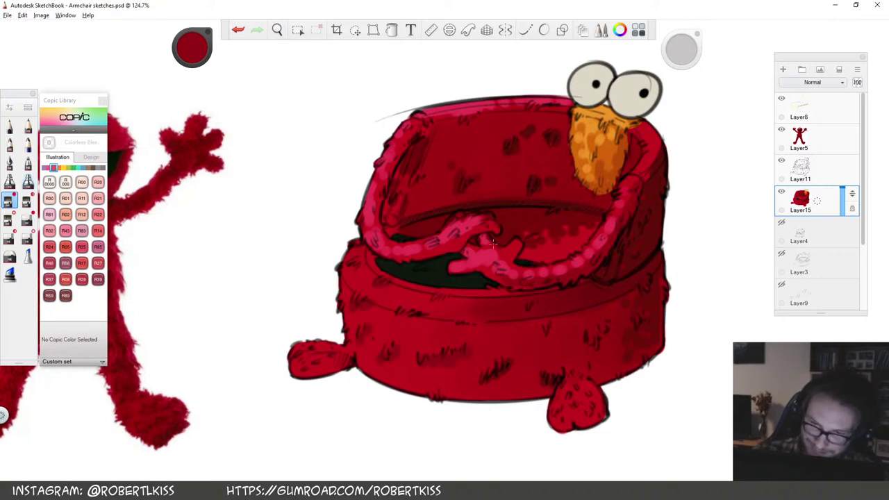
pyautogui.moveTo(589, 414); pyautogui.dragTo(599, 393)
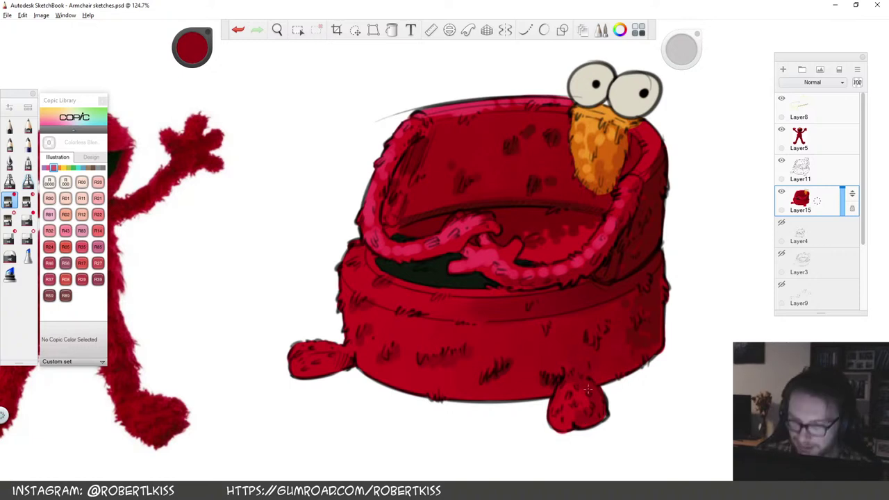
pyautogui.moveTo(299, 369); pyautogui.dragTo(344, 361)
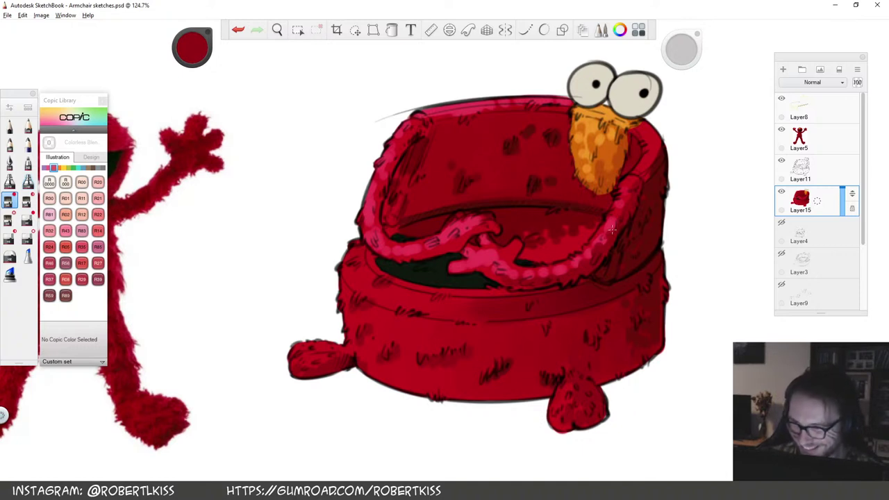
# Sample a medium red from the chair's outer side and dab fur texture along both arms
pyautogui.keyDown('alt'); pyautogui.click(652, 166); pyautogui.keyUp('alt')
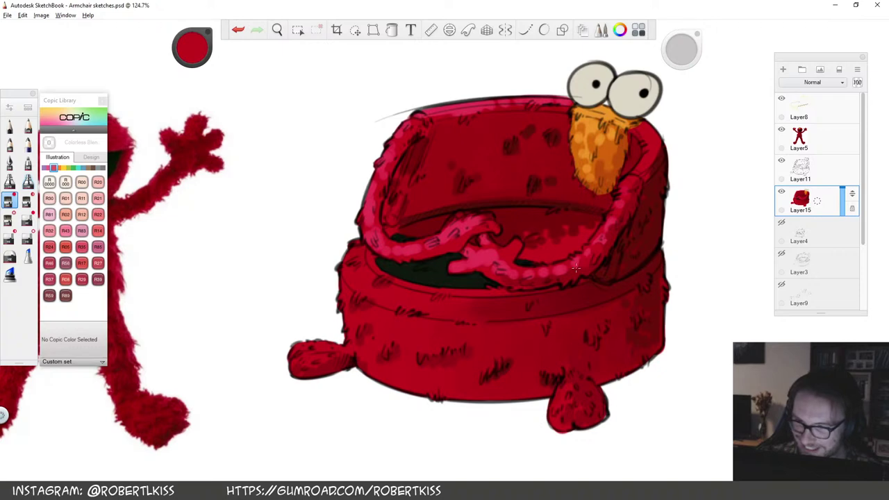
pyautogui.press('space')
pyautogui.moveTo(594, 237); pyautogui.dragTo(475, 313)
pyautogui.press('space')
pyautogui.moveTo(587, 215); pyautogui.dragTo(585, 205)
pyautogui.moveTo(490, 262); pyautogui.dragTo(444, 285)
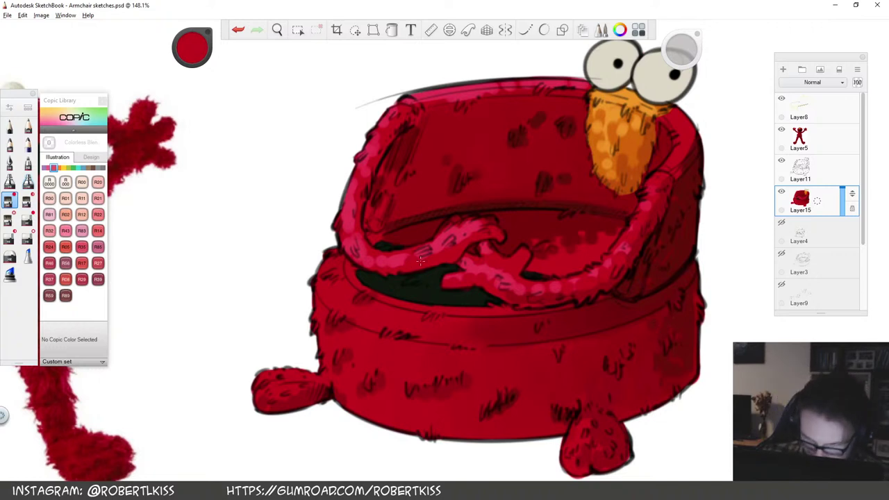
pyautogui.moveTo(407, 263)
pyautogui.mouseDown()
pyautogui.moveTo(350, 252)
pyautogui.moveTo(362, 241)
pyautogui.moveTo(356, 224)
pyautogui.moveTo(366, 176)
pyautogui.moveTo(359, 202)
pyautogui.moveTo(368, 179)
pyautogui.mouseUp()
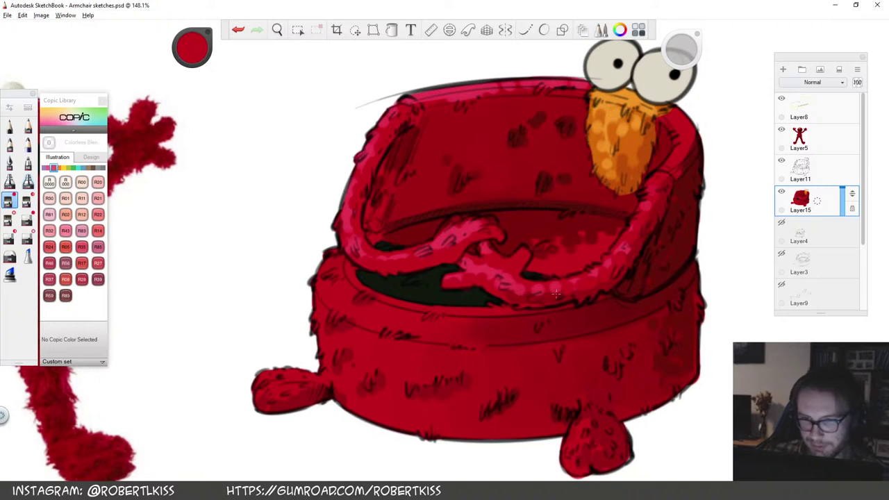
# Sample dark red from the backrest and dab shadow marks on its inner left area and the left part of the base
pyautogui.keyDown('alt'); pyautogui.click(450, 197); pyautogui.keyUp('alt')
pyautogui.moveTo(376, 189)
pyautogui.mouseDown()
pyautogui.moveTo(370, 212)
pyautogui.moveTo(382, 210)
pyautogui.moveTo(367, 230)
pyautogui.mouseUp()
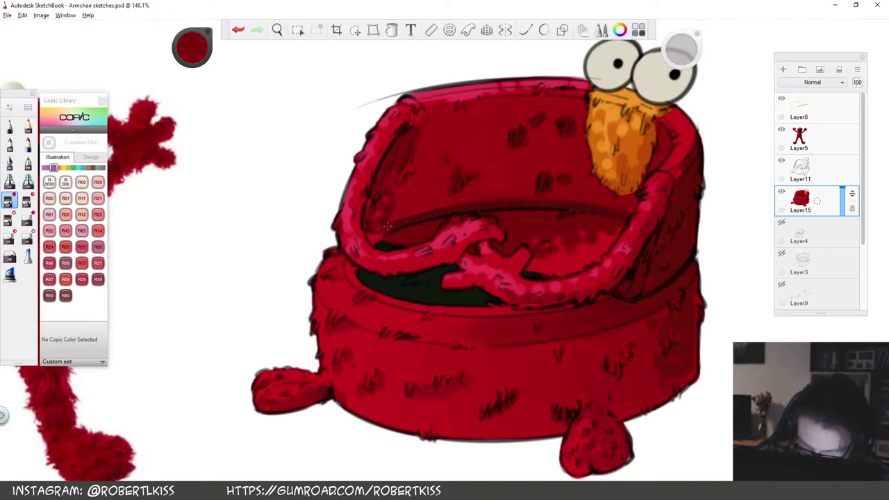
pyautogui.moveTo(406, 184)
pyautogui.mouseDown()
pyautogui.moveTo(398, 208)
pyautogui.moveTo(428, 197)
pyautogui.mouseUp()
pyautogui.moveTo(443, 116); pyautogui.dragTo(446, 148)
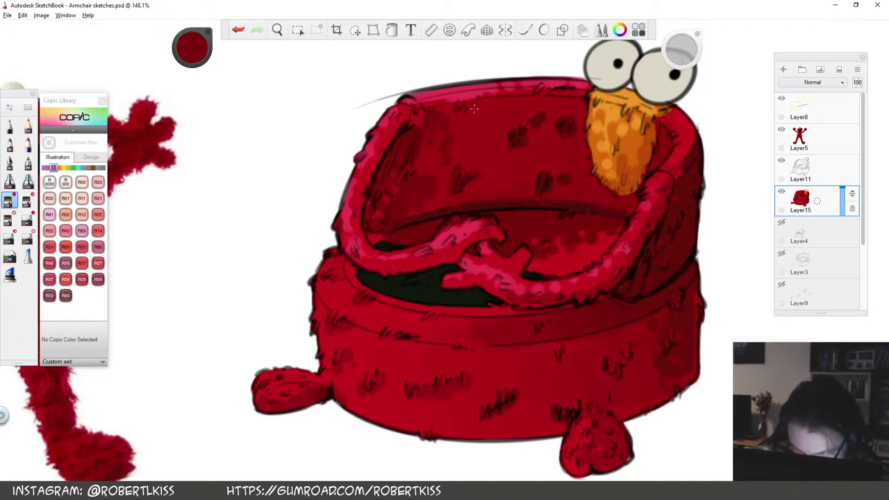
pyautogui.moveTo(431, 320)
pyautogui.mouseDown()
pyautogui.moveTo(422, 333)
pyautogui.moveTo(440, 325)
pyautogui.moveTo(381, 346)
pyautogui.mouseUp()
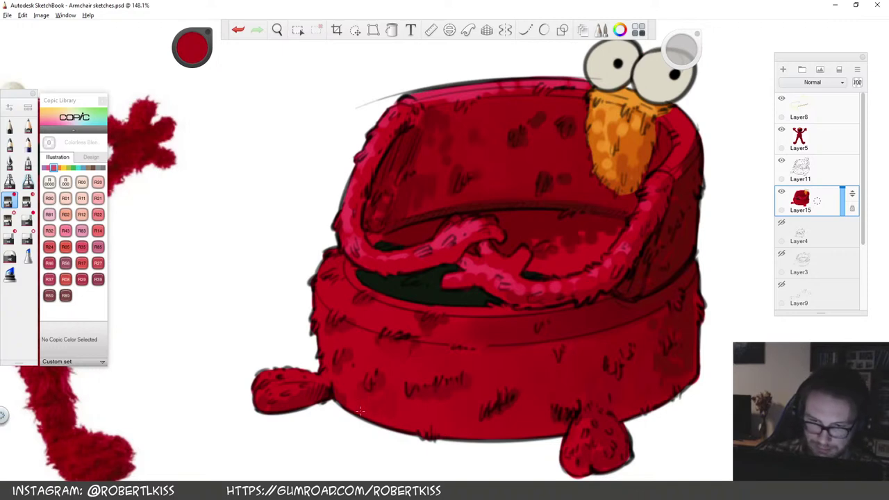
pyautogui.moveTo(341, 363); pyautogui.dragTo(345, 370)
# Sample the base's red, lighten it, and dab highlight spots along the base's upper rim
pyautogui.press('space')
pyautogui.moveTo(623, 223)
pyautogui.mouseDown()
pyautogui.moveTo(616, 213)
pyautogui.moveTo(562, 225)
pyautogui.mouseUp()
pyautogui.press('space')
pyautogui.scroll(3, 575, 301)
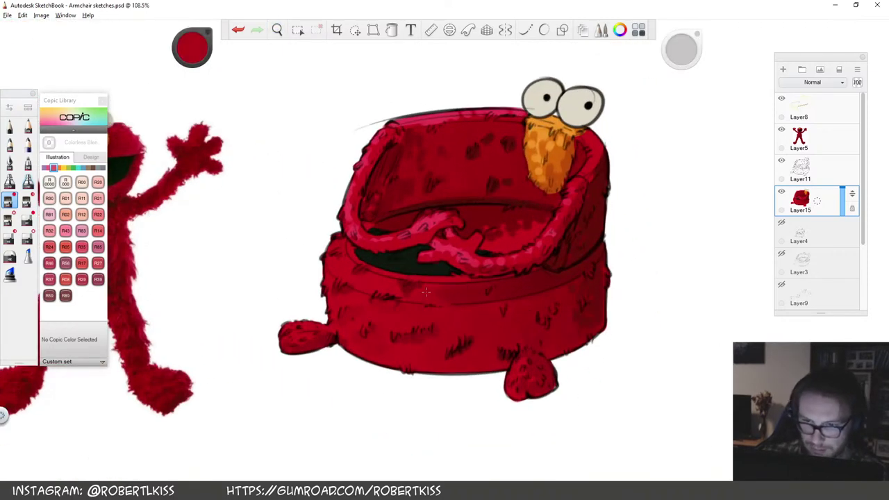
pyautogui.keyDown('alt'); pyautogui.click(374, 302); pyautogui.keyUp('alt')
pyautogui.moveTo(196, 46); pyautogui.dragTo(196, 43)
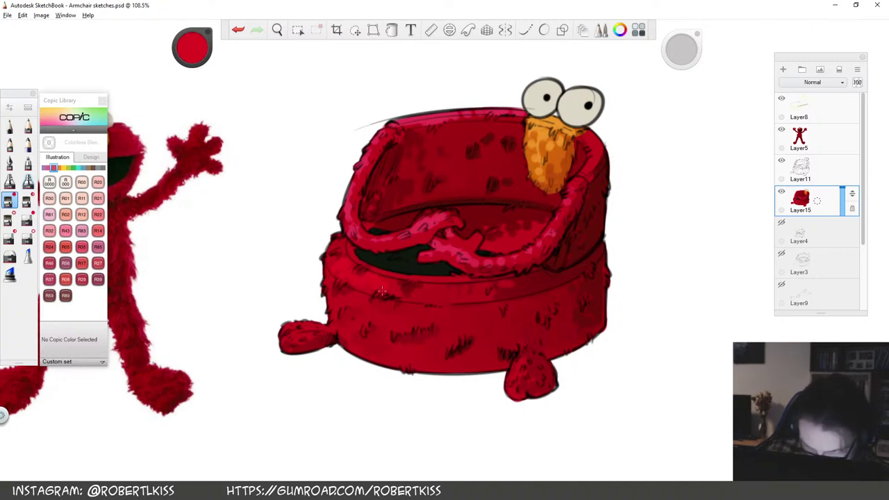
pyautogui.moveTo(194, 48); pyautogui.dragTo(193, 49)
pyautogui.moveTo(360, 234); pyautogui.dragTo(365, 284)
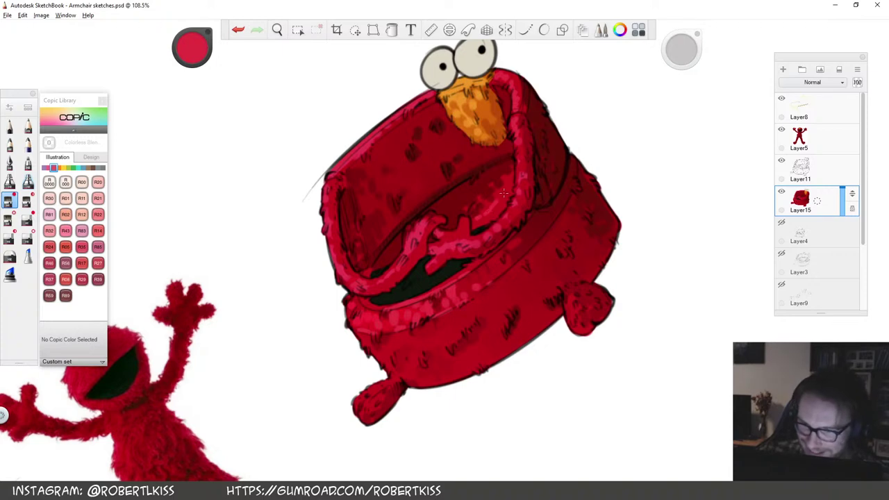
# Add light red highlight strokes to the fur marks on the front of the base and to the feet
pyautogui.press('space')
pyautogui.moveTo(643, 223); pyautogui.dragTo(628, 348)
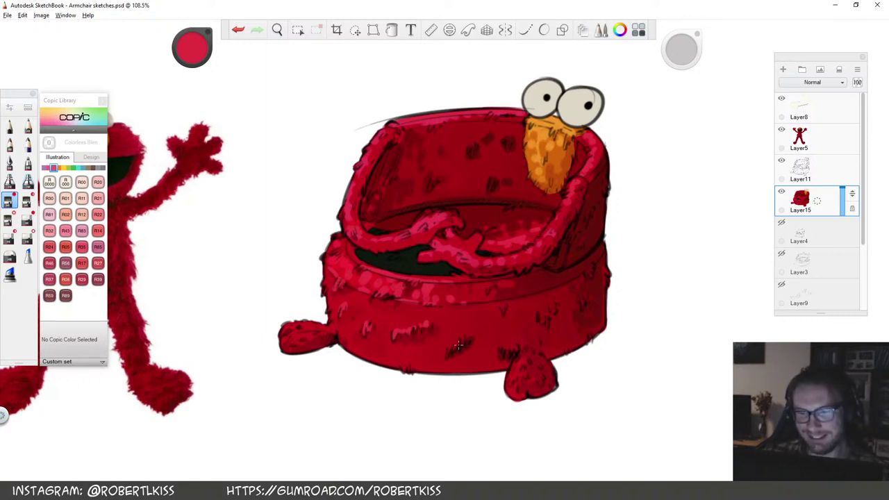
pyautogui.press('space')
pyautogui.moveTo(631, 236); pyautogui.dragTo(522, 301)
pyautogui.press('space')
pyautogui.moveTo(614, 248); pyautogui.dragTo(651, 241)
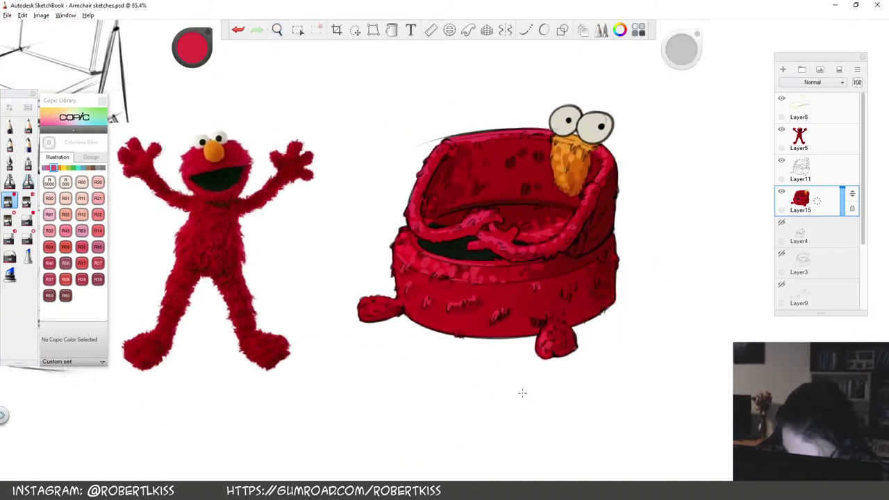
# Toggle the visibility of the line art on Layer11 to check the armchair colouring without outlines
pyautogui.press('space')
pyautogui.moveTo(627, 240); pyautogui.dragTo(577, 292)
pyautogui.click(783, 162)
pyautogui.click(783, 162)
pyautogui.click(782, 162)
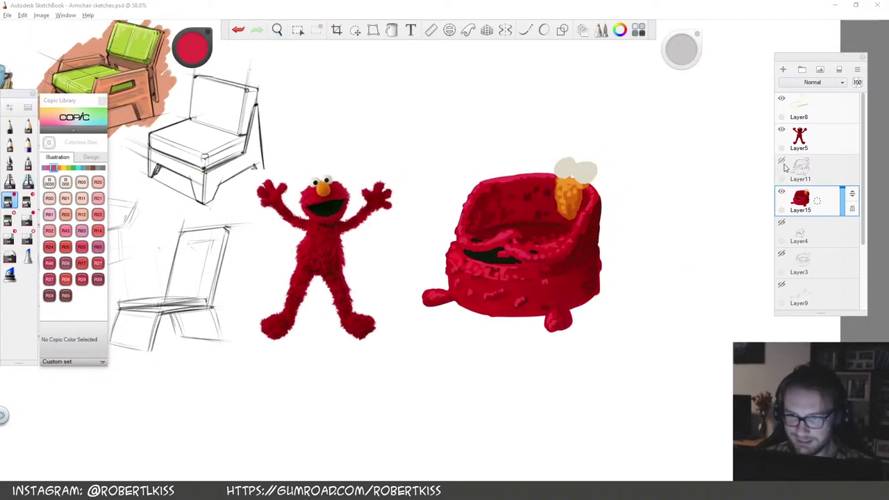
pyautogui.click(783, 162)
# Activate Layer11 and lasso a selection around both eyes, following their lower edges above the nose
pyautogui.click(805, 170)
pyautogui.press('space')
pyautogui.moveTo(581, 198); pyautogui.dragTo(604, 181)
pyautogui.moveTo(604, 181)
pyautogui.mouseDown()
pyautogui.moveTo(554, 294)
pyautogui.moveTo(585, 259)
pyautogui.moveTo(600, 210)
pyautogui.mouseUp()
pyautogui.press('l')
pyautogui.moveTo(560, 180); pyautogui.dragTo(553, 256)
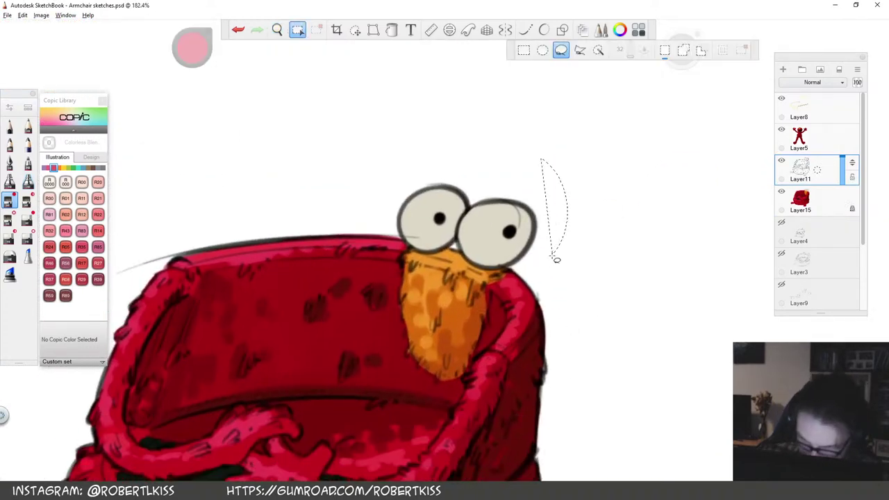
pyautogui.moveTo(404, 175); pyautogui.dragTo(476, 148)
pyautogui.moveTo(407, 239); pyautogui.dragTo(481, 266)
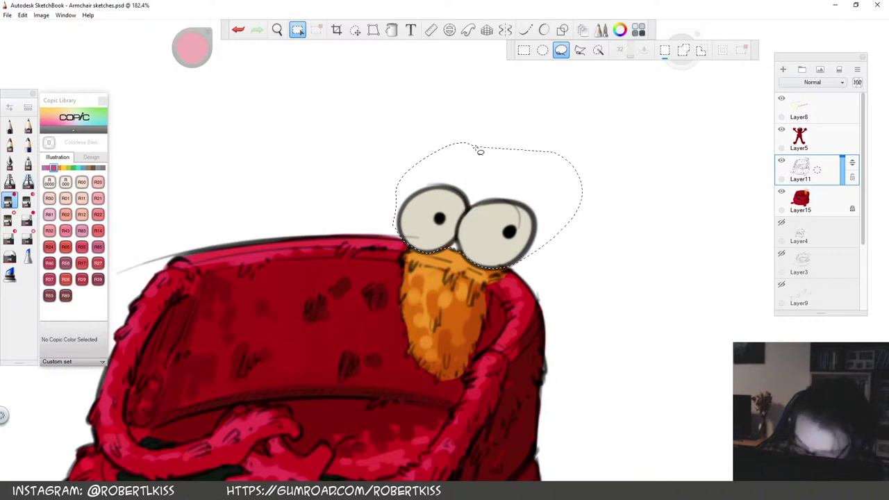
# Airbrush soft red shading around the edges of both eyes on Layer15 and add thin veins and white highlights
pyautogui.click(28, 182)
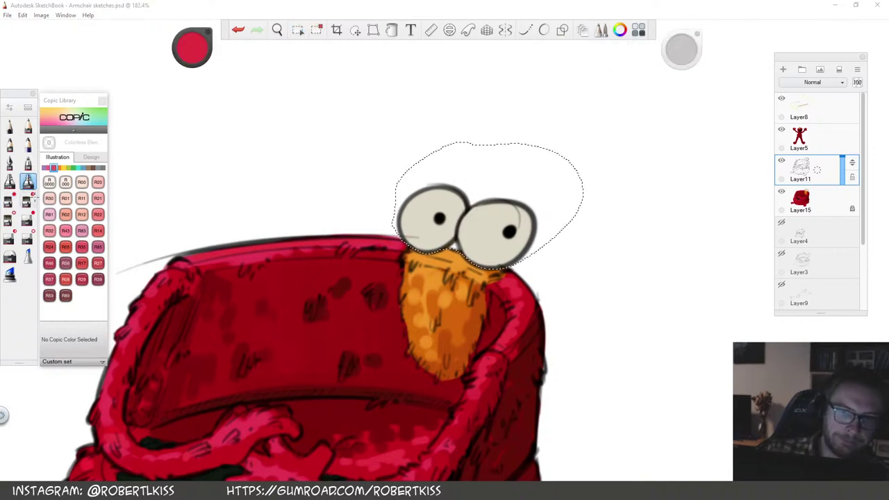
pyautogui.moveTo(675, 51); pyautogui.dragTo(674, 52)
pyautogui.moveTo(566, 239); pyautogui.dragTo(518, 281)
pyautogui.hotkey('ctrl', 'z')
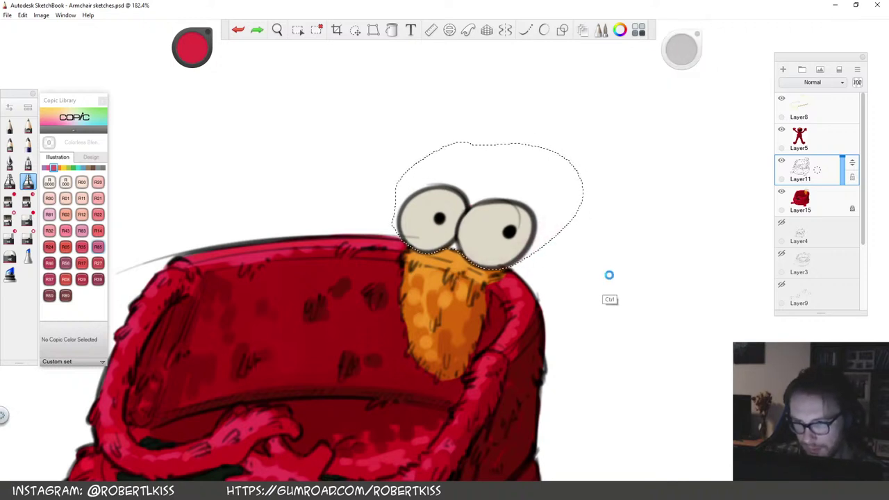
pyautogui.click(841, 209)
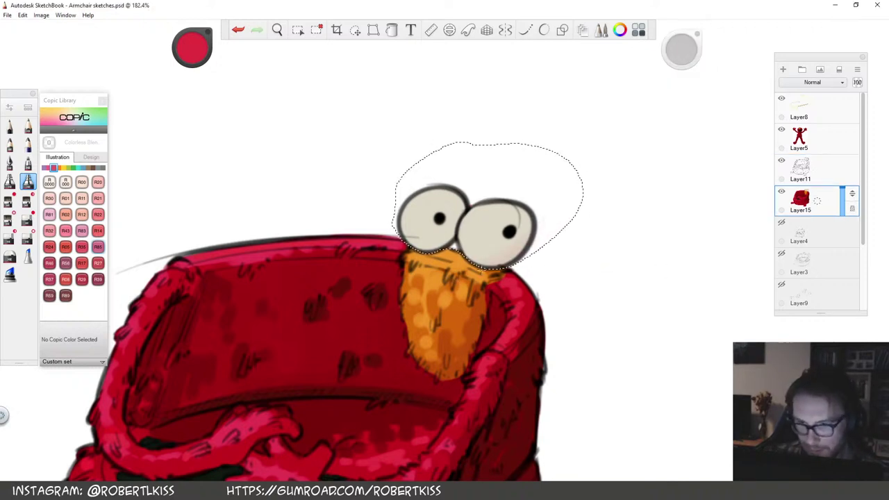
pyautogui.moveTo(459, 231); pyautogui.dragTo(480, 263)
pyautogui.moveTo(401, 229)
pyautogui.mouseDown()
pyautogui.moveTo(425, 253)
pyautogui.moveTo(456, 225)
pyautogui.mouseUp()
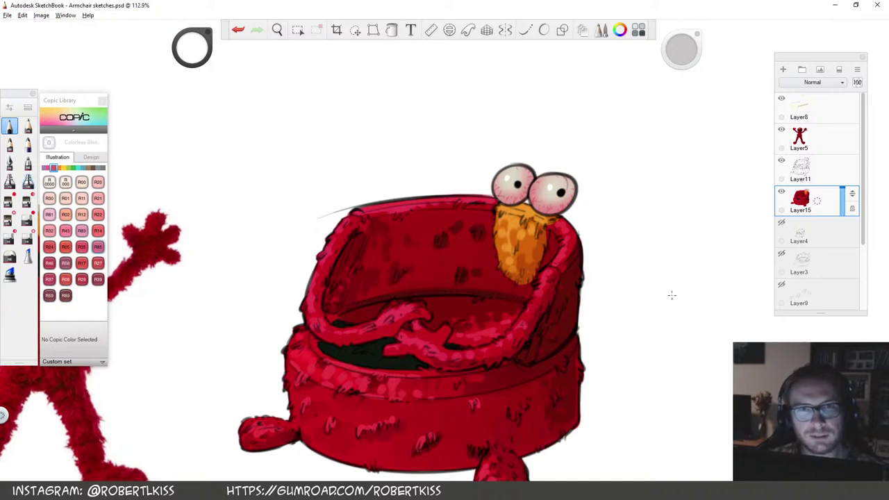
# Sample light red from the base's rim and pencil fine fur strokes over the backrest and base
pyautogui.press('space')
pyautogui.moveTo(607, 364)
pyautogui.mouseDown()
pyautogui.moveTo(622, 319)
pyautogui.moveTo(610, 326)
pyautogui.moveTo(645, 286)
pyautogui.moveTo(639, 250)
pyautogui.mouseUp()
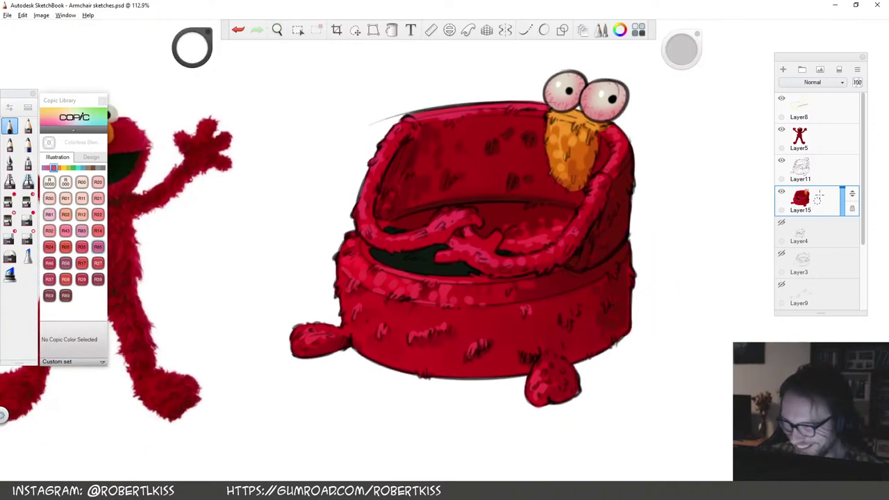
pyautogui.keyDown('alt'); pyautogui.click(441, 300); pyautogui.keyUp('alt')
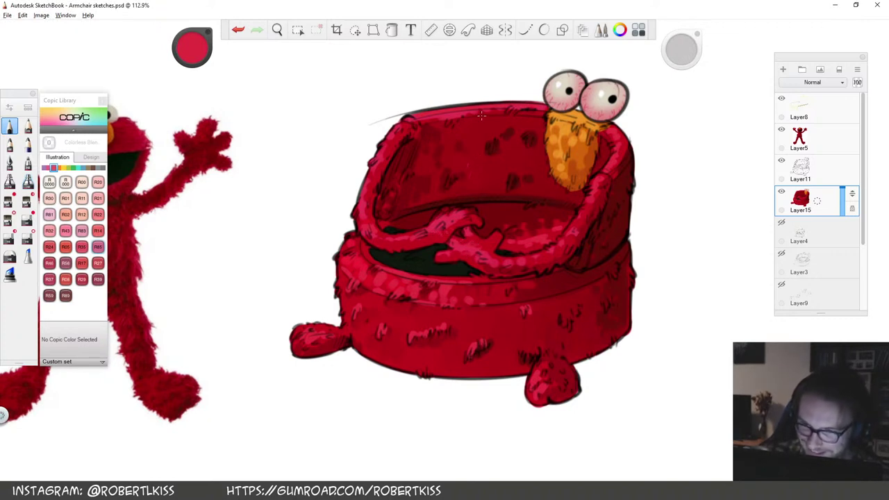
pyautogui.click(29, 127)
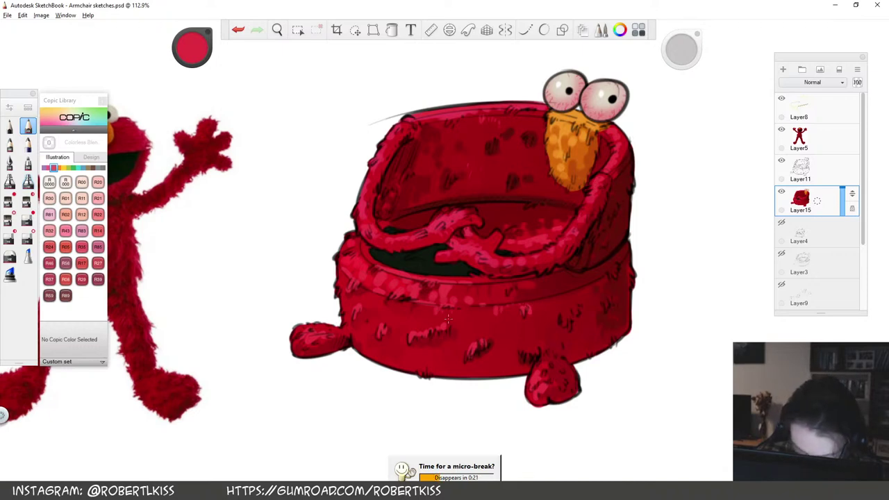
# Delete Layer5, which holds the red puppet reference image
pyautogui.scroll(-5, 609, 243)
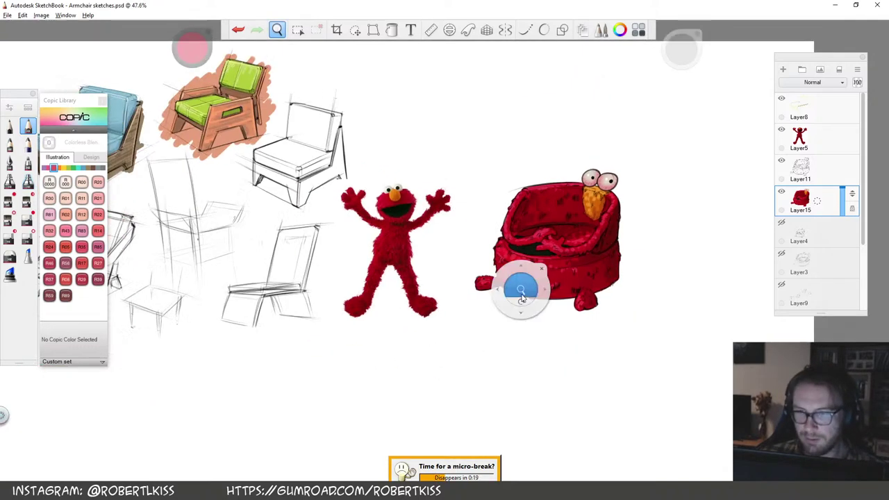
pyautogui.press('space')
pyautogui.moveTo(612, 226); pyautogui.dragTo(643, 239)
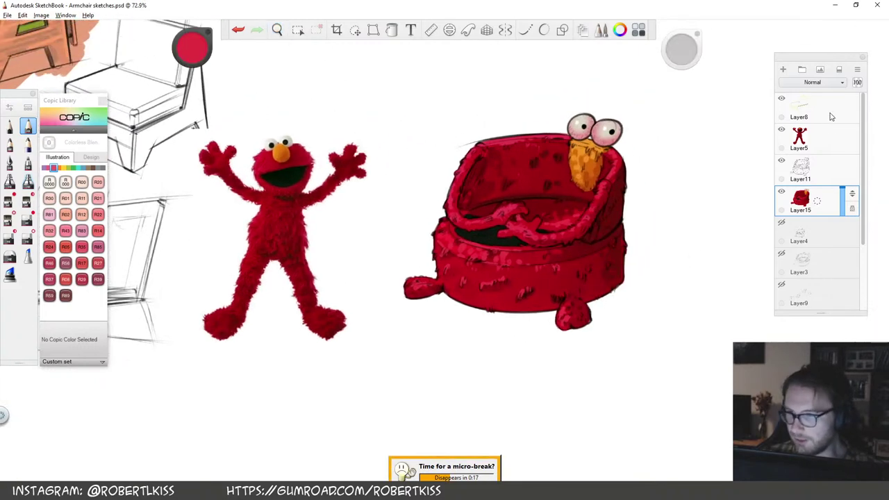
pyautogui.moveTo(816, 139); pyautogui.dragTo(789, 245)
pyautogui.press('space')
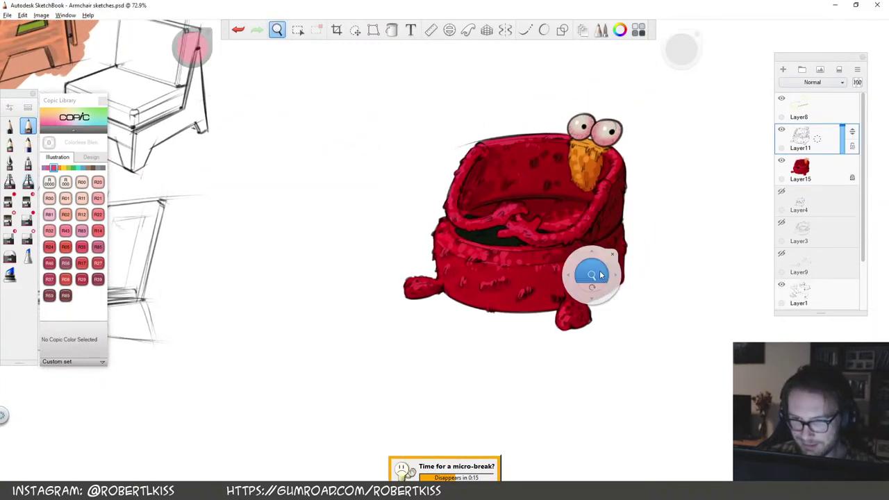
# Add a new layer directly below Layer15
pyautogui.click(827, 171)
pyautogui.click(827, 189)
pyautogui.hotkey('ctrl', 'l')
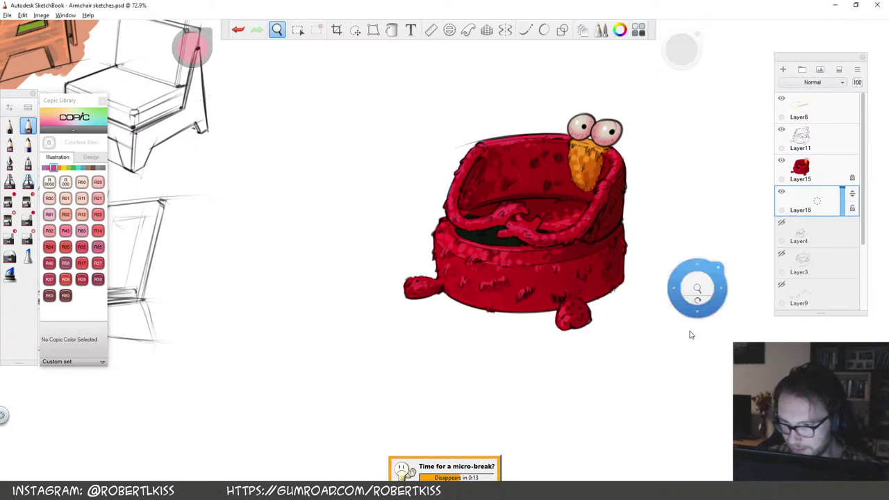
# Try a black line beneath the chair's left foot on the new layer, and undo it
pyautogui.press('space')
pyautogui.moveTo(690, 290); pyautogui.dragTo(595, 265)
pyautogui.press('space')
pyautogui.moveTo(548, 245); pyautogui.dragTo(567, 240)
pyautogui.press('space')
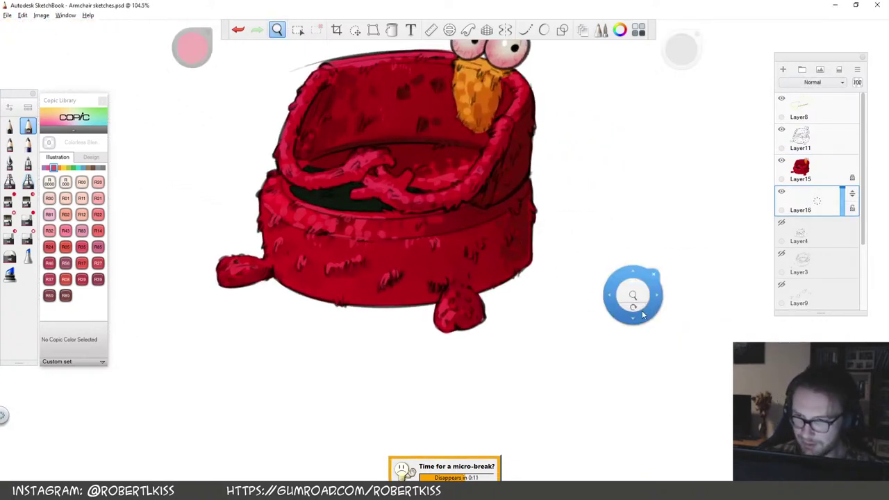
pyautogui.moveTo(641, 311); pyautogui.dragTo(643, 307)
pyautogui.moveTo(445, 251); pyautogui.dragTo(519, 240)
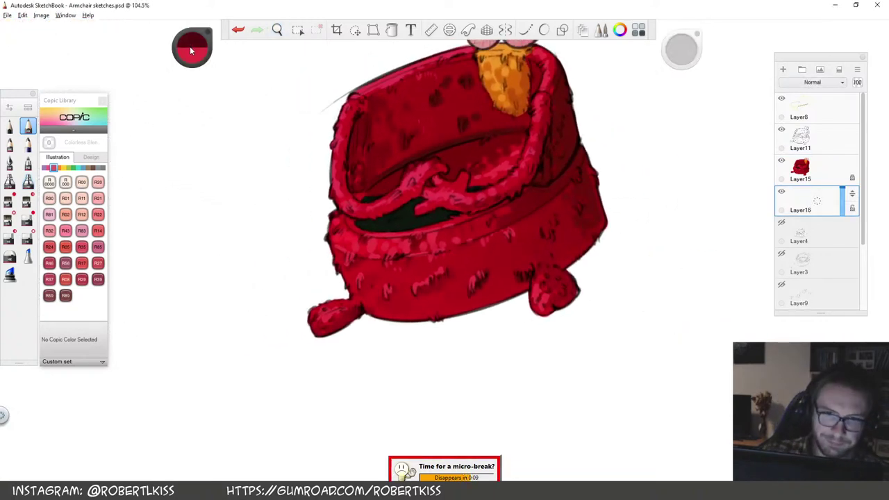
pyautogui.click(28, 144)
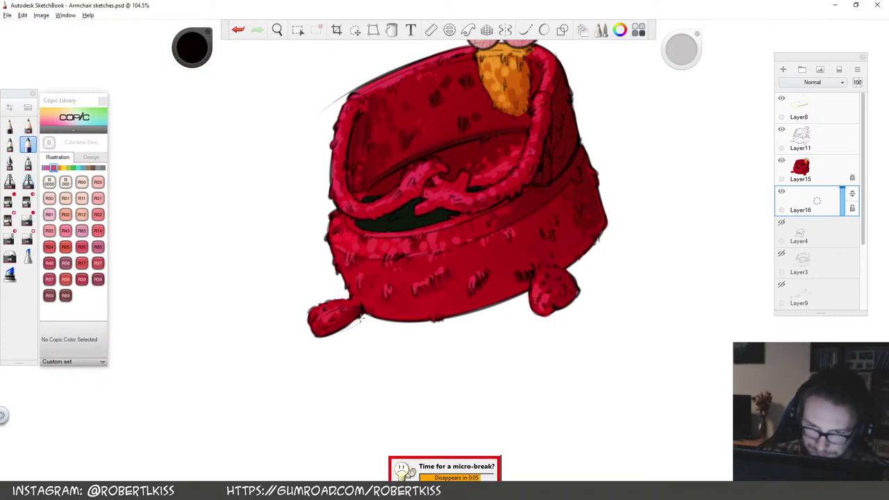
pyautogui.hotkey('ctrl', 'z')
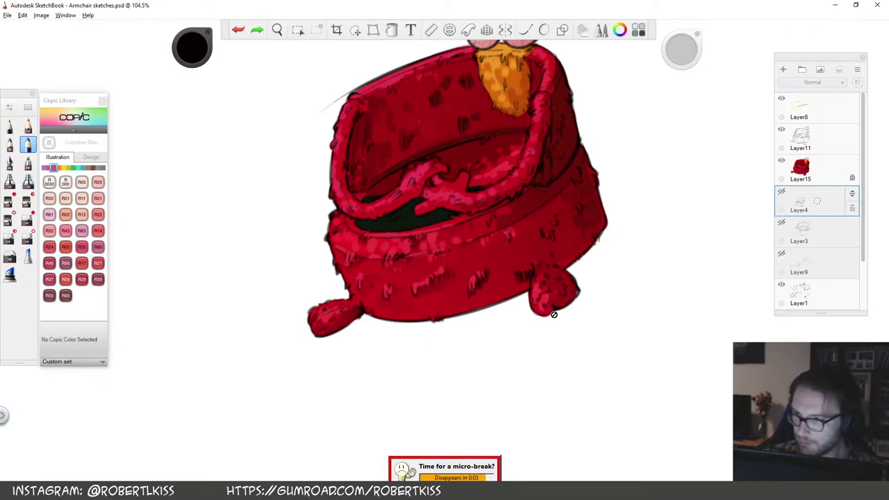
# Add a new layer below Layer15 and paint a black ground shadow behind the chair's base and along both feet
pyautogui.hotkey('ctrl', 'shift', 'n')
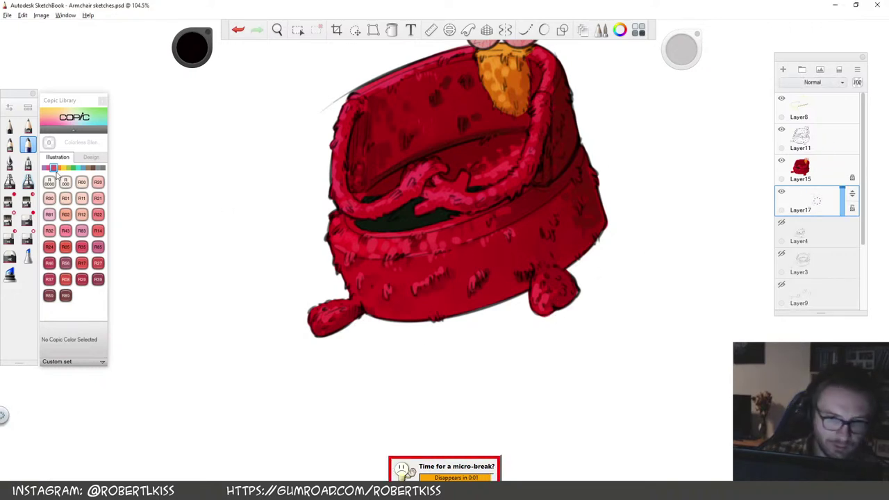
pyautogui.click(8, 217)
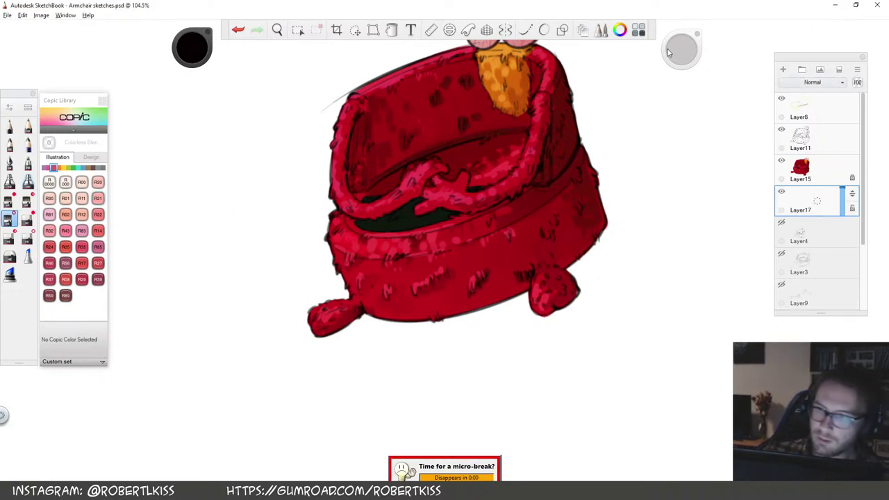
pyautogui.moveTo(367, 316)
pyautogui.mouseDown()
pyautogui.moveTo(353, 323)
pyautogui.moveTo(372, 317)
pyautogui.mouseUp()
pyautogui.moveTo(469, 316); pyautogui.dragTo(621, 238)
pyautogui.moveTo(577, 261); pyautogui.dragTo(637, 222)
pyautogui.hotkey('ctrl', 'z')
pyautogui.hotkey('ctrl', 'z')
pyautogui.moveTo(570, 269)
pyautogui.mouseDown()
pyautogui.moveTo(603, 197)
pyautogui.moveTo(639, 201)
pyautogui.moveTo(615, 193)
pyautogui.moveTo(593, 239)
pyautogui.moveTo(645, 201)
pyautogui.moveTo(625, 187)
pyautogui.moveTo(580, 271)
pyautogui.moveTo(583, 286)
pyautogui.moveTo(576, 265)
pyautogui.moveTo(625, 229)
pyautogui.moveTo(604, 187)
pyautogui.moveTo(646, 209)
pyautogui.moveTo(649, 223)
pyautogui.moveTo(601, 189)
pyautogui.moveTo(649, 174)
pyautogui.moveTo(586, 186)
pyautogui.mouseUp()
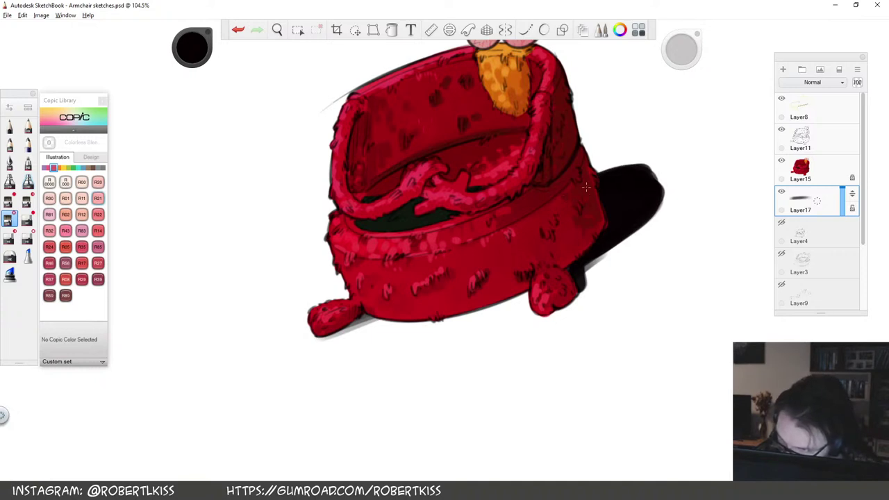
pyautogui.press('space')
pyautogui.moveTo(699, 208); pyautogui.dragTo(701, 288)
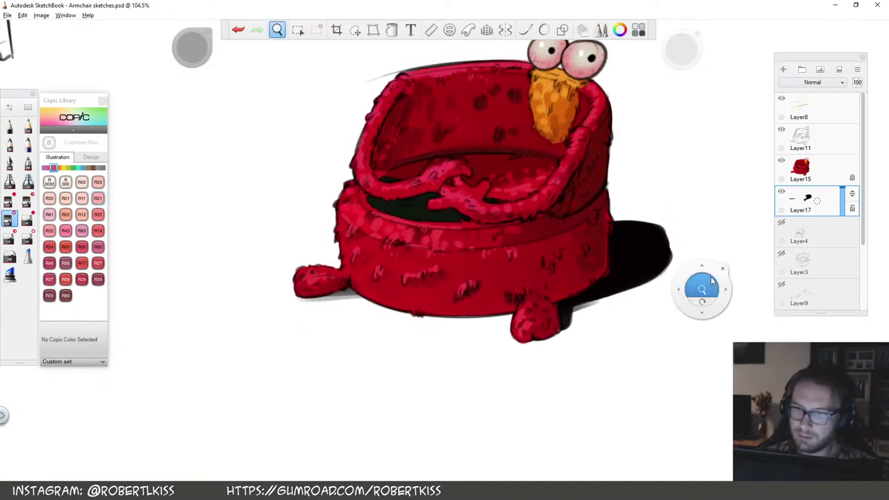
pyautogui.moveTo(651, 236); pyautogui.dragTo(672, 266)
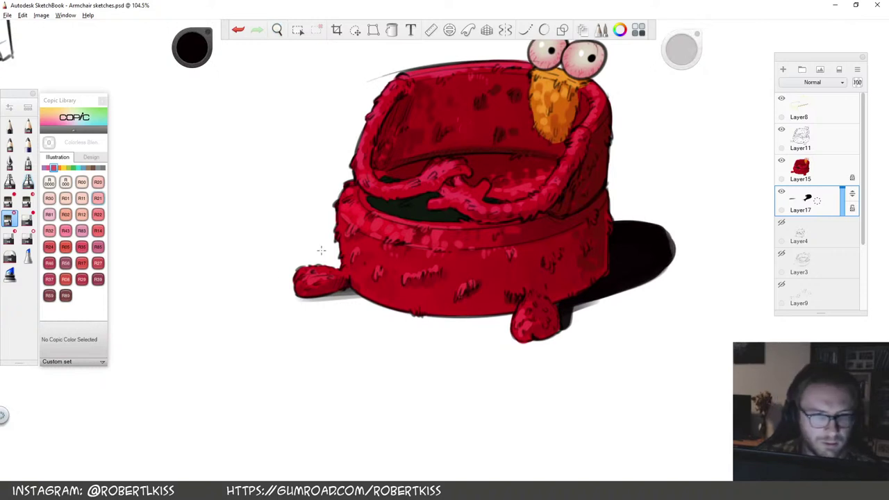
# Softly erase the outer part of the black ground shadow so it fades from black to light grey
pyautogui.click(28, 145)
pyautogui.click(10, 221)
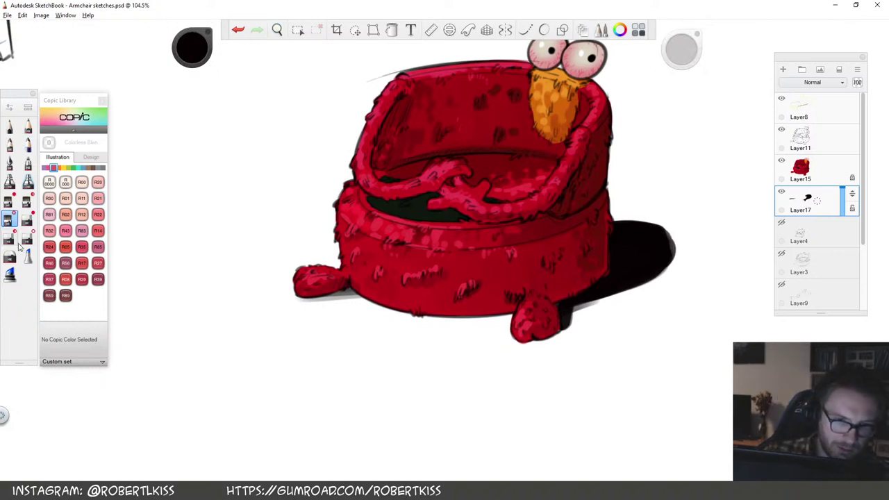
pyautogui.click(27, 238)
pyautogui.moveTo(681, 239)
pyautogui.mouseDown()
pyautogui.moveTo(511, 382)
pyautogui.moveTo(708, 243)
pyautogui.moveTo(656, 277)
pyautogui.mouseUp()
pyautogui.moveTo(659, 226); pyautogui.dragTo(633, 314)
pyautogui.hotkey('ctrl', 'z')
pyautogui.hotkey('ctrl', 'z')
pyautogui.moveTo(673, 214)
pyautogui.mouseDown()
pyautogui.moveTo(646, 261)
pyautogui.moveTo(653, 295)
pyautogui.mouseUp()
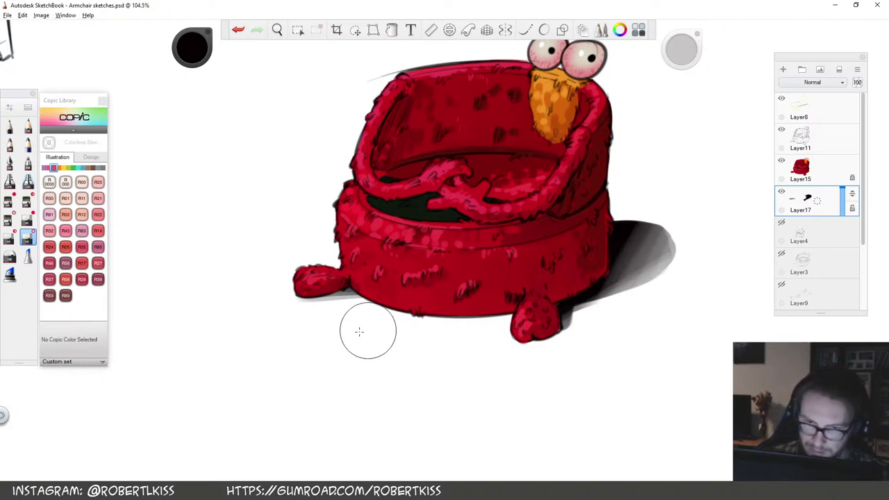
# Brush a thin black contact shadow beneath the left foot and along the lower edge of the chair's base
pyautogui.click(8, 219)
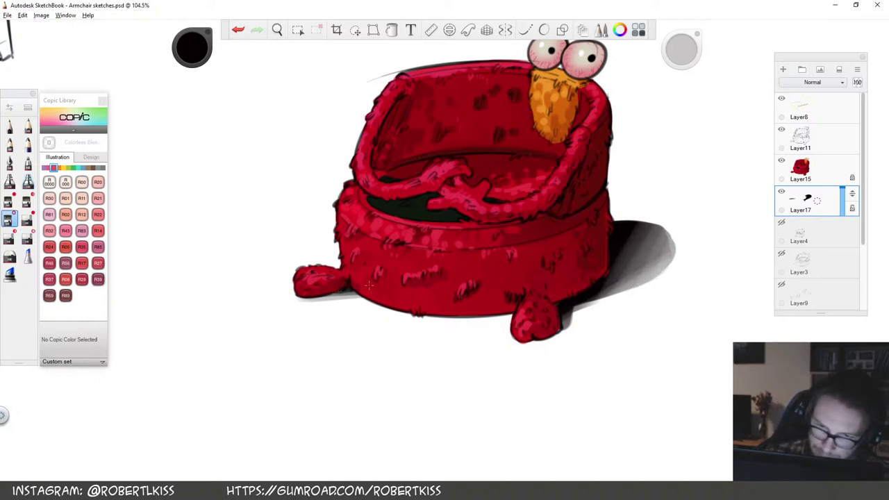
pyautogui.moveTo(359, 292); pyautogui.dragTo(335, 296)
pyautogui.press('space')
pyautogui.moveTo(675, 148)
pyautogui.mouseDown()
pyautogui.moveTo(676, 161)
pyautogui.moveTo(472, 397)
pyautogui.mouseUp()
pyautogui.moveTo(378, 316)
pyautogui.mouseDown()
pyautogui.moveTo(389, 203)
pyautogui.moveTo(382, 331)
pyautogui.moveTo(414, 161)
pyautogui.moveTo(382, 314)
pyautogui.moveTo(388, 237)
pyautogui.moveTo(378, 317)
pyautogui.moveTo(405, 176)
pyautogui.moveTo(374, 297)
pyautogui.mouseUp()
pyautogui.moveTo(380, 219); pyautogui.dragTo(410, 161)
pyautogui.press('space')
pyautogui.moveTo(611, 252)
pyautogui.mouseDown()
pyautogui.moveTo(673, 297)
pyautogui.moveTo(664, 270)
pyautogui.moveTo(545, 141)
pyautogui.mouseUp()
pyautogui.moveTo(515, 217)
pyautogui.mouseDown()
pyautogui.moveTo(568, 221)
pyautogui.moveTo(561, 396)
pyautogui.mouseUp()
pyautogui.press('e')
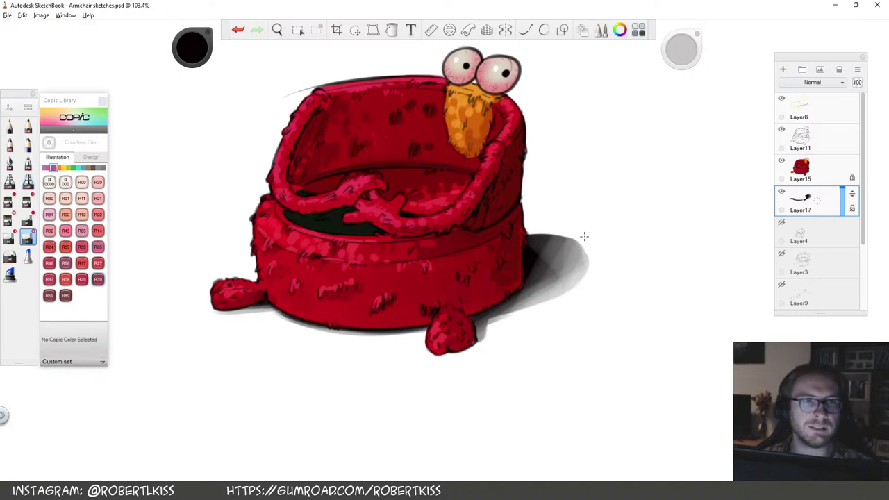
# Sample a pinkish red from the chair, lighten it, and pencil short fur highlights along both arms on Layer15
pyautogui.press('space')
pyautogui.moveTo(635, 241); pyautogui.dragTo(560, 349)
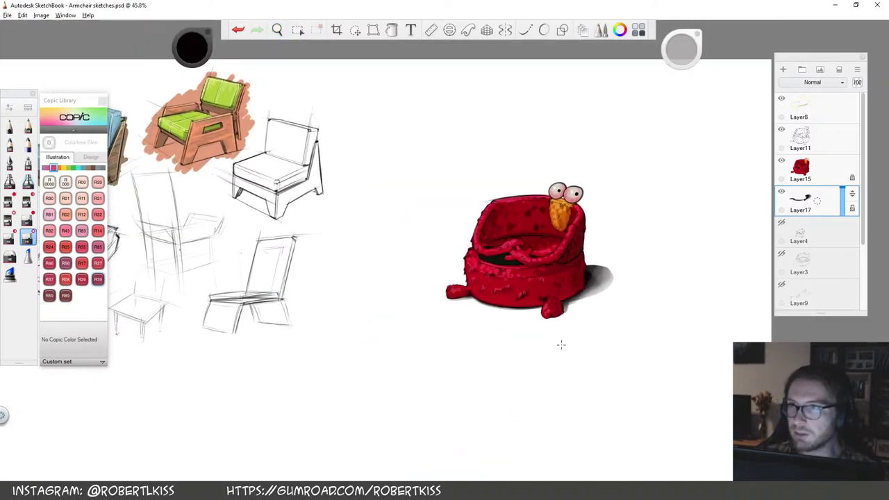
pyautogui.press('space')
pyautogui.moveTo(624, 242); pyautogui.dragTo(657, 256)
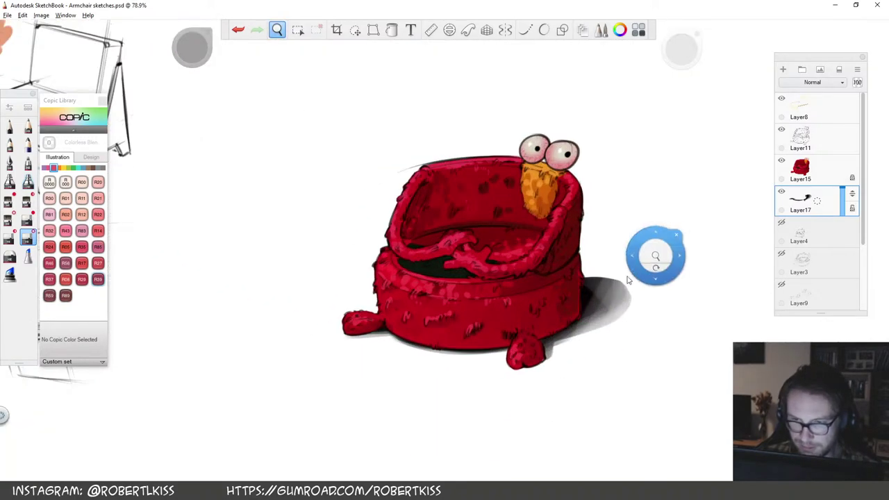
pyautogui.click(9, 218)
pyautogui.click(28, 125)
pyautogui.scroll(3, 457, 226)
pyautogui.keyDown('alt'); pyautogui.click(370, 228); pyautogui.keyUp('alt')
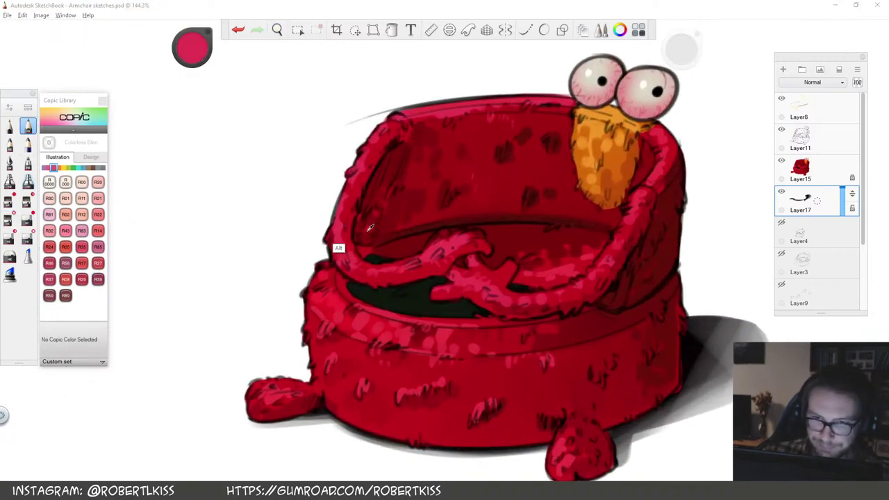
pyautogui.moveTo(198, 54); pyautogui.dragTo(202, 35)
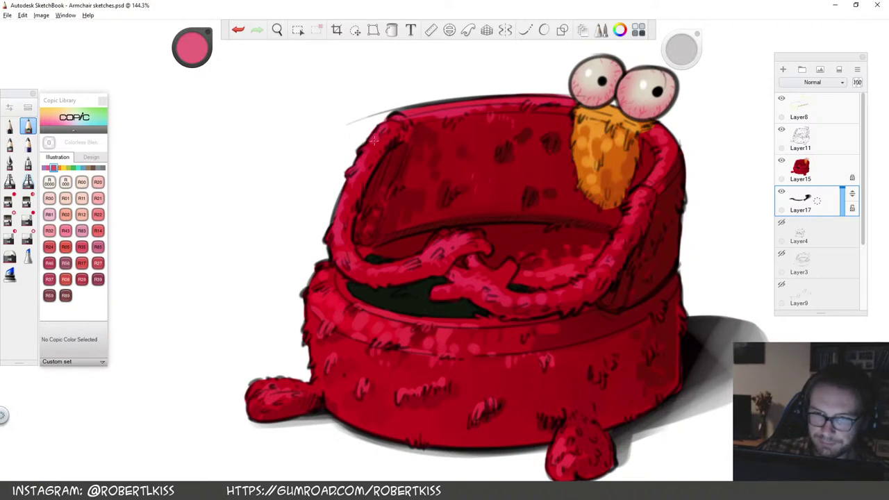
pyautogui.click(816, 174)
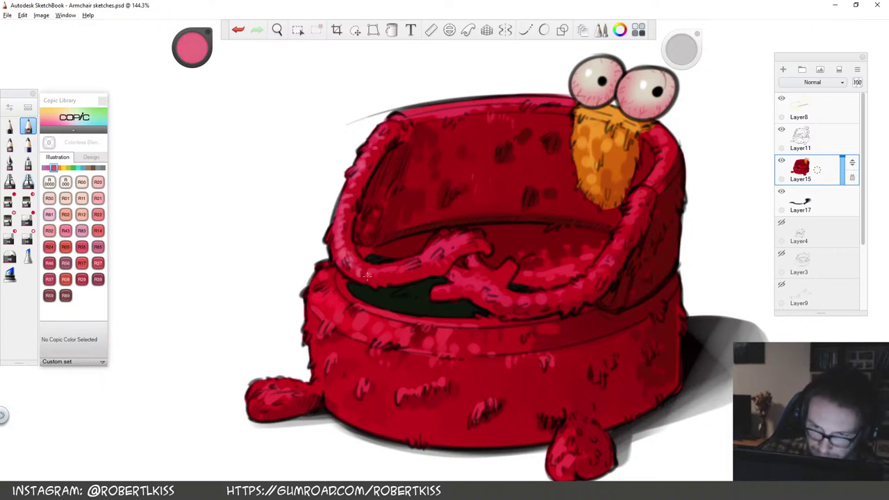
pyautogui.moveTo(457, 276); pyautogui.dragTo(523, 304)
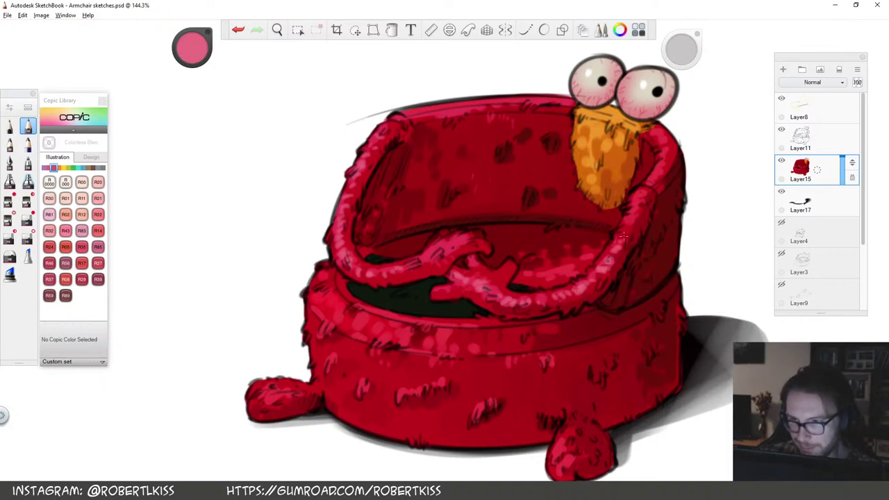
# Pencil more light pink fur strokes over the hands' fingers and along the backrest's upper edge
pyautogui.press('space')
pyautogui.moveTo(635, 229); pyautogui.dragTo(457, 219)
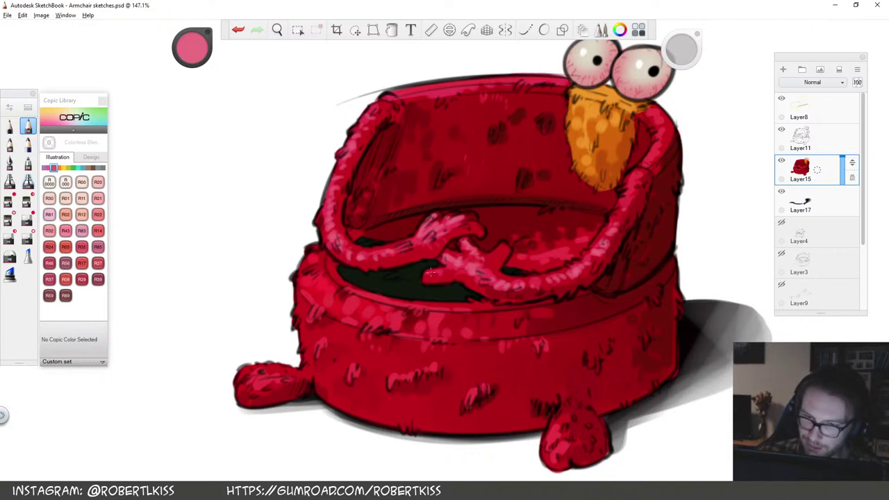
pyautogui.moveTo(427, 276); pyautogui.dragTo(508, 257)
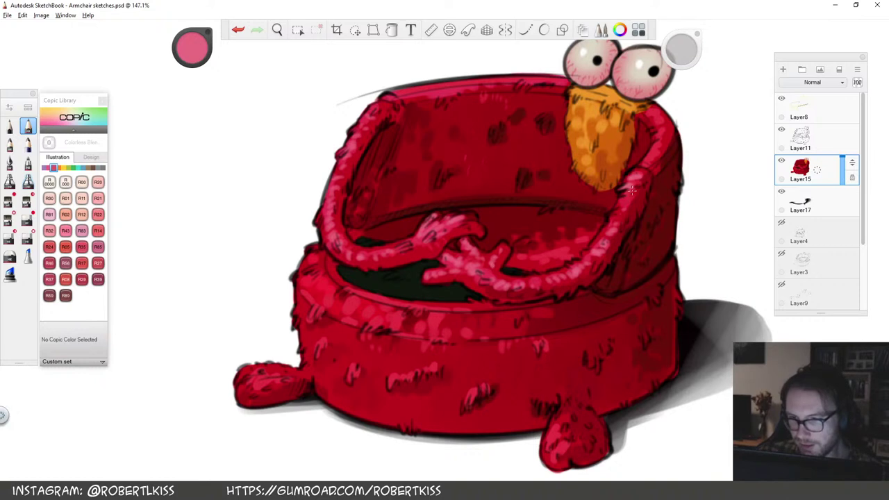
pyautogui.moveTo(379, 104); pyautogui.dragTo(416, 92)
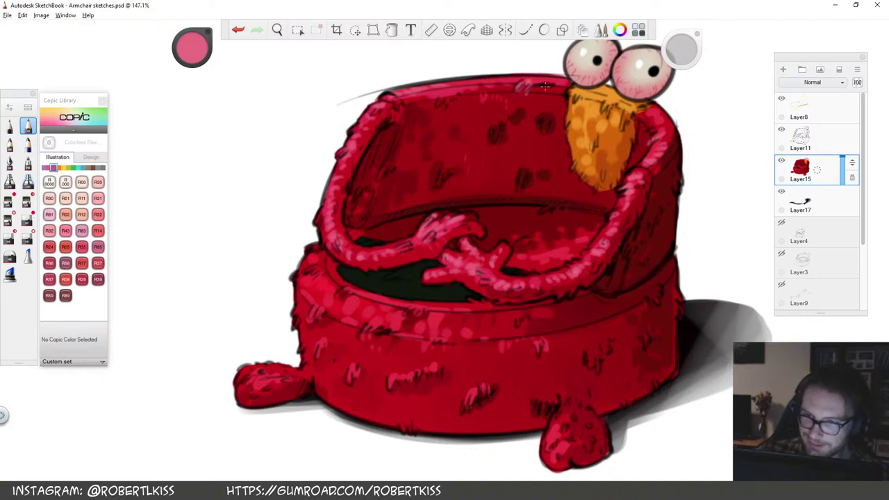
# Switch back to the marker used for the ground shadow and adjust its brush settings
pyautogui.press('space')
pyautogui.moveTo(585, 246); pyautogui.dragTo(518, 321)
pyautogui.press('space')
pyautogui.moveTo(613, 228); pyautogui.dragTo(572, 281)
pyautogui.moveTo(571, 280); pyautogui.dragTo(549, 289)
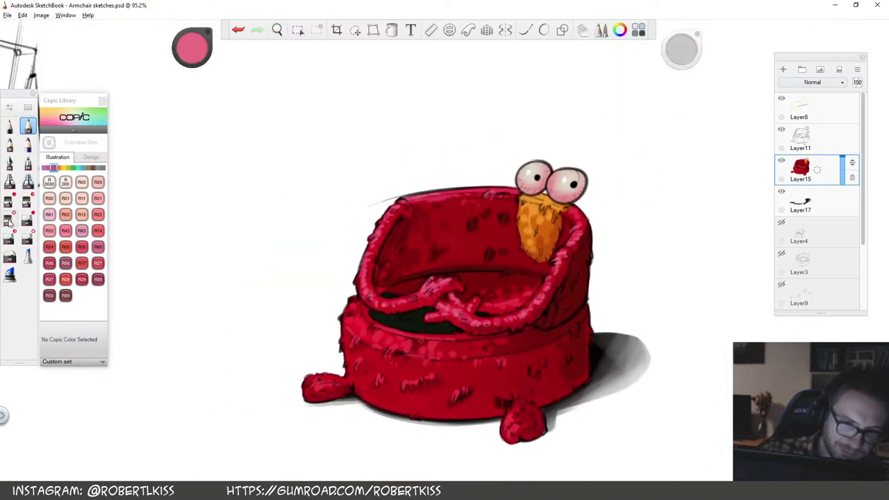
pyautogui.click(10, 220)
pyautogui.moveTo(678, 51); pyautogui.dragTo(683, 51)
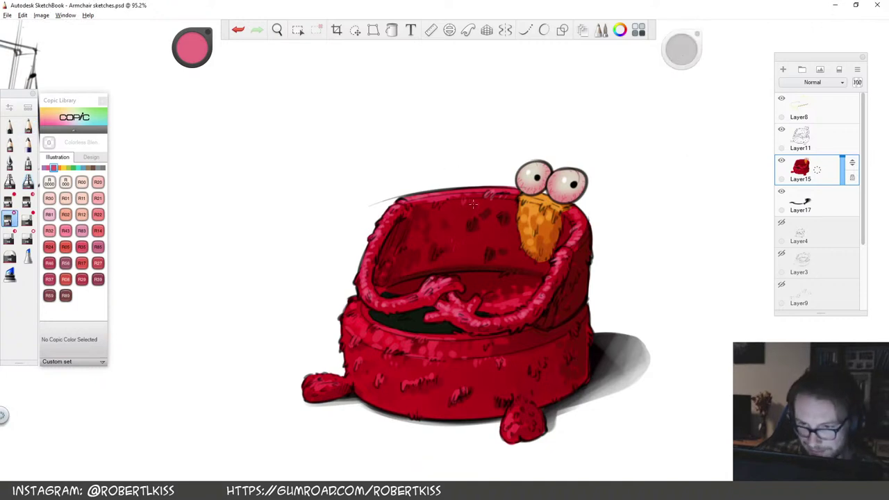
pyautogui.moveTo(471, 201); pyautogui.dragTo(490, 245)
pyautogui.click(504, 204)
pyautogui.hotkey('ctrl', 'z')
pyautogui.hotkey('ctrl', 'z')
pyautogui.click(471, 206)
pyautogui.click(498, 204)
pyautogui.click(513, 223)
pyautogui.click(508, 239)
pyautogui.moveTo(506, 209)
pyautogui.mouseDown()
pyautogui.moveTo(487, 232)
pyautogui.moveTo(468, 205)
pyautogui.moveTo(460, 235)
pyautogui.moveTo(501, 262)
pyautogui.mouseUp()
pyautogui.hotkey('ctrl', 'z')
pyautogui.hotkey('ctrl', 'z')
pyautogui.hotkey('ctrl', 'z')
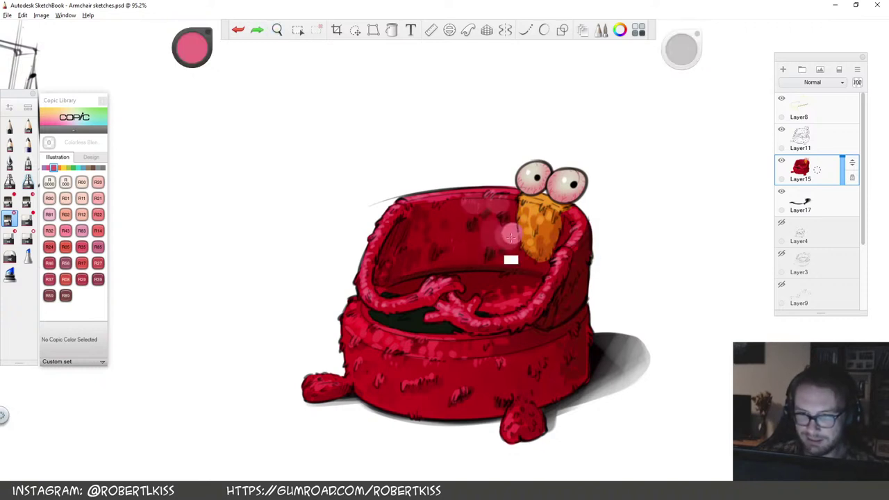
pyautogui.hotkey('ctrl', 'z')
pyautogui.hotkey('ctrl', 'z')
# Brush a soft, light pink vertical sheen down the inner backrest beside the orange nose
pyautogui.moveTo(500, 252)
pyautogui.mouseDown()
pyautogui.moveTo(484, 208)
pyautogui.moveTo(470, 264)
pyautogui.mouseUp()
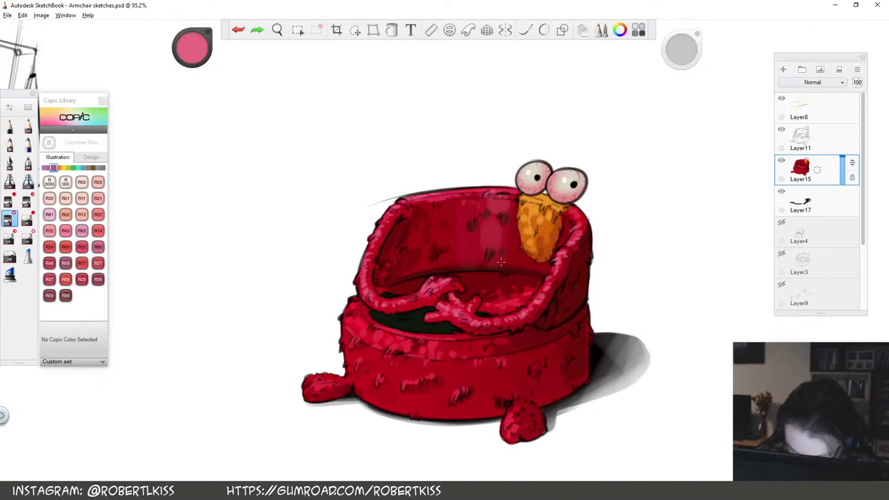
pyautogui.moveTo(487, 222)
pyautogui.mouseDown()
pyautogui.moveTo(504, 215)
pyautogui.moveTo(504, 263)
pyautogui.mouseUp()
pyautogui.press('space')
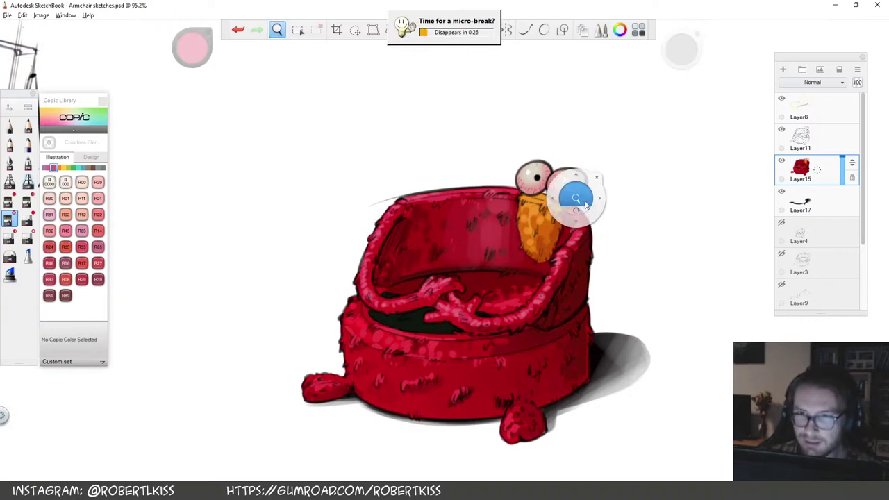
pyautogui.moveTo(577, 198); pyautogui.dragTo(539, 219)
pyautogui.moveTo(588, 308); pyautogui.dragTo(572, 389)
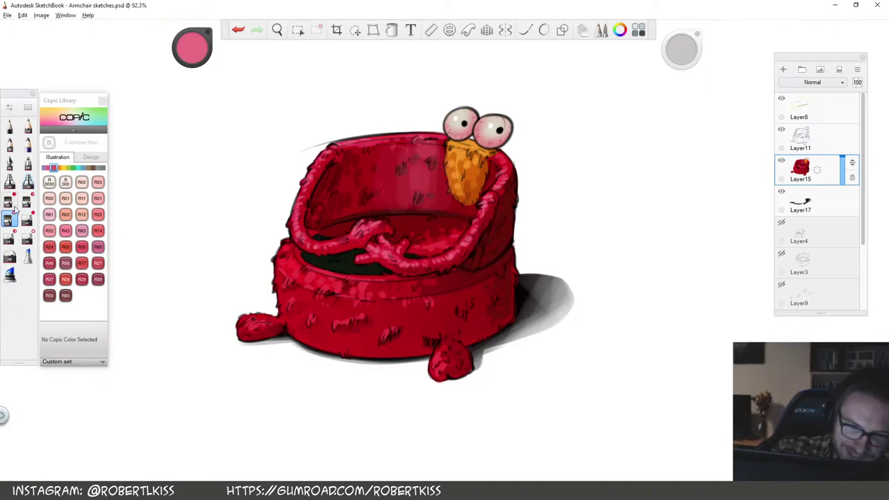
# Sample a dark red from the chair with another marker and add dark fur strokes along the arms and hands
pyautogui.click(9, 201)
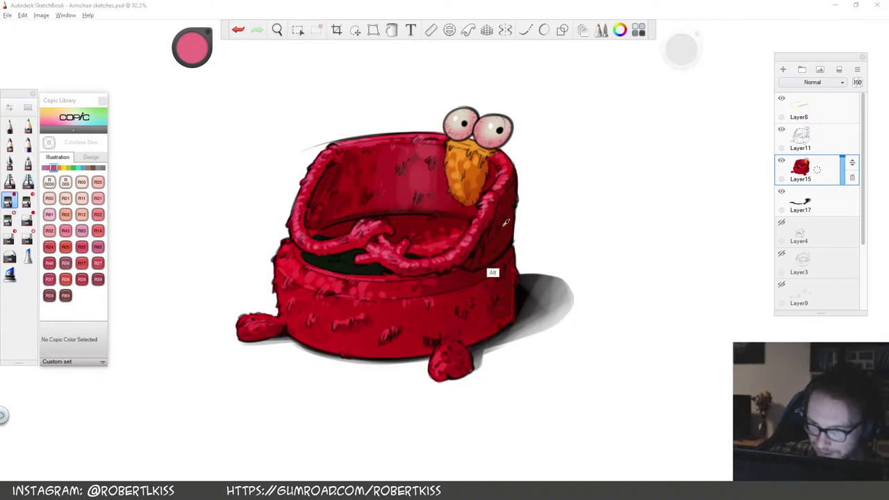
pyautogui.keyDown('alt'); pyautogui.click(479, 297); pyautogui.keyUp('alt')
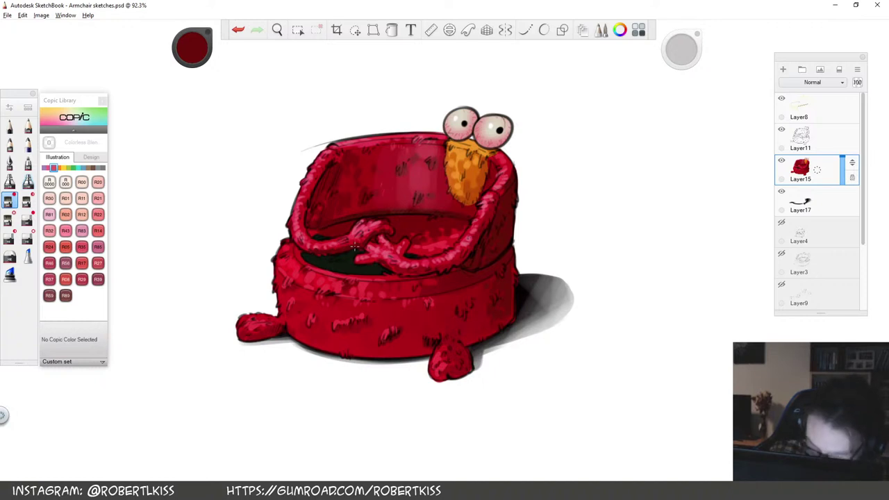
pyautogui.press('space')
pyautogui.moveTo(525, 307); pyautogui.dragTo(508, 302)
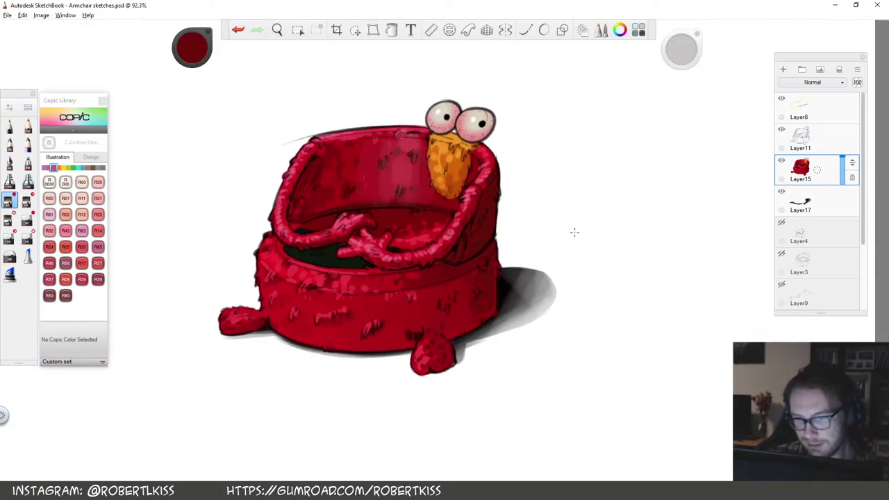
# Resample the base's red, darken it, and dab darker fur patches on the base below the right arm
pyautogui.moveTo(209, 54); pyautogui.dragTo(197, 82)
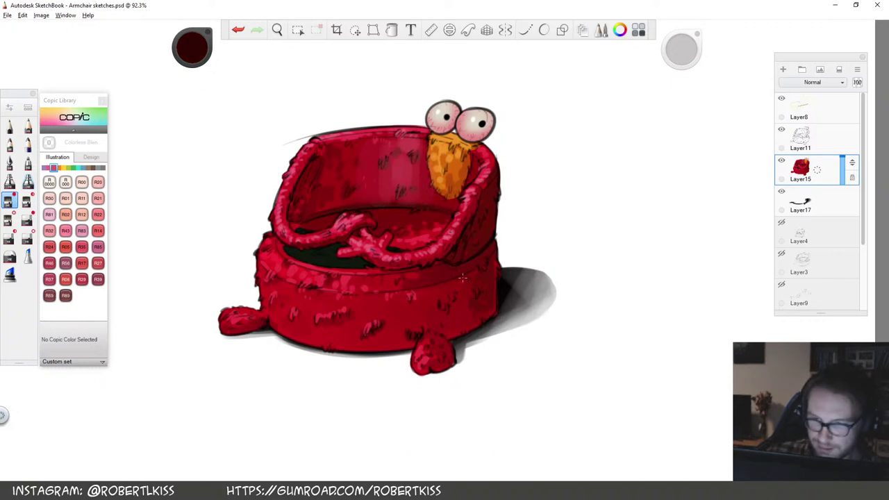
pyautogui.hotkey('ctrl', 'z')
pyautogui.keyDown('alt'); pyautogui.click(431, 299); pyautogui.keyUp('alt')
pyautogui.moveTo(196, 50); pyautogui.dragTo(200, 67)
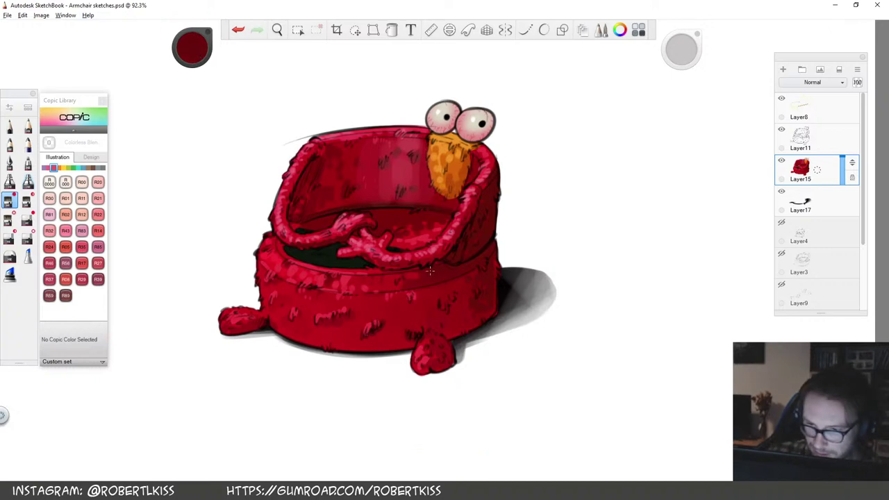
pyautogui.press('space')
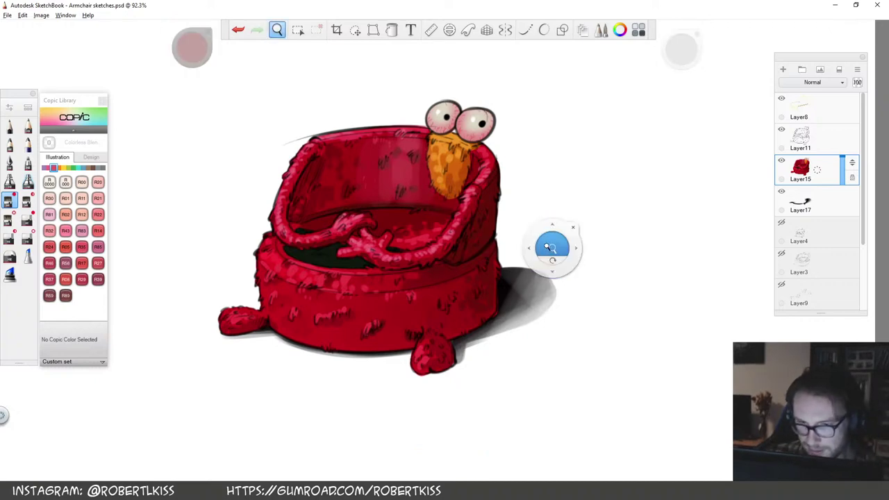
pyautogui.moveTo(552, 250); pyautogui.dragTo(482, 327)
pyautogui.moveTo(545, 281); pyautogui.dragTo(623, 261)
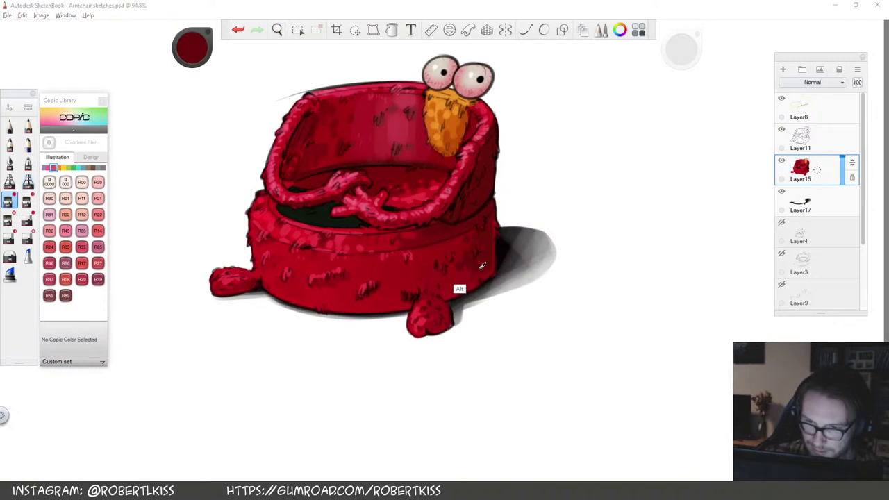
pyautogui.moveTo(452, 277); pyautogui.dragTo(449, 284)
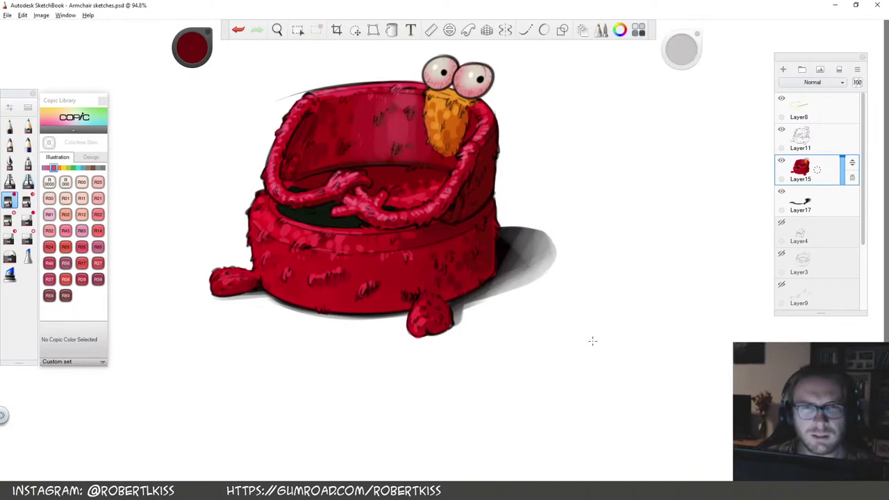
# Review the coloured red chair up close and alongside the other armchair sketches on the page
pyautogui.press('space')
pyautogui.moveTo(619, 170); pyautogui.dragTo(611, 360)
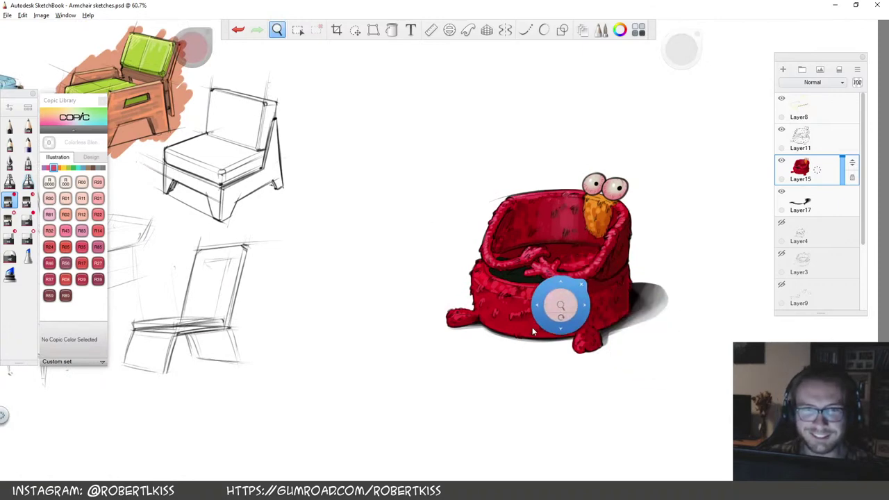
pyautogui.moveTo(501, 360); pyautogui.dragTo(501, 337)
pyautogui.scroll(3, 503, 337)
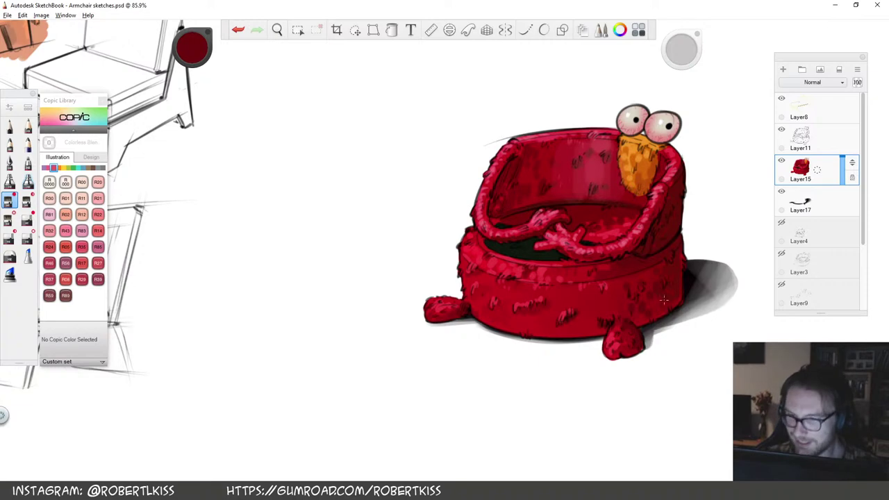
pyautogui.press('space')
pyautogui.moveTo(694, 245); pyautogui.dragTo(697, 295)
pyautogui.moveTo(703, 302); pyautogui.dragTo(607, 321)
pyautogui.moveTo(606, 256); pyautogui.dragTo(595, 288)
pyautogui.moveTo(540, 319); pyautogui.dragTo(601, 292)
# Group the red monster chair's line, colour and shadow layers together and name the group "Elmo Chair"
pyautogui.click(825, 203)
pyautogui.keyDown('shift'); pyautogui.click(814, 143); pyautogui.keyUp('shift')
pyautogui.hotkey('ctrl', 'g')
pyautogui.click(815, 171)
pyautogui.keyDown('shift'); pyautogui.click(819, 240); pyautogui.keyUp('shift')
pyautogui.moveTo(852, 164); pyautogui.dragTo(837, 223)
pyautogui.keyDown('shift'); pyautogui.click(819, 139); pyautogui.keyUp('shift')
pyautogui.moveTo(815, 139); pyautogui.dragTo(838, 140)
pyautogui.write('E')
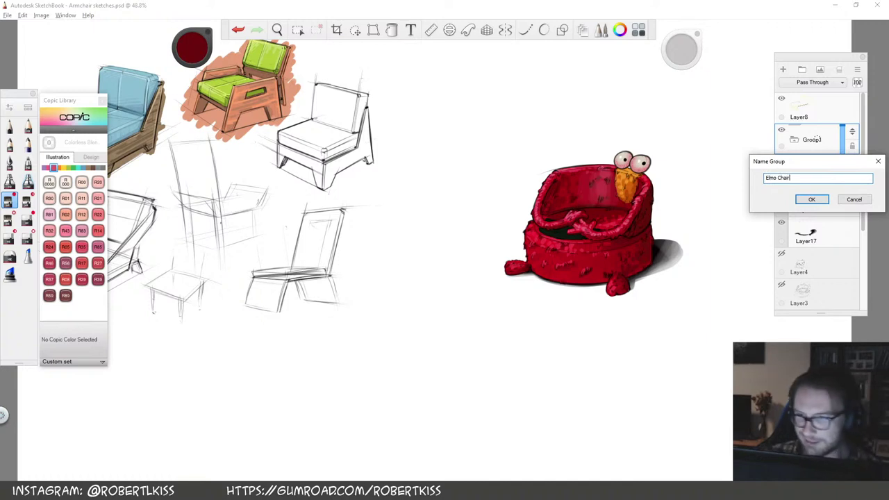
pyautogui.write('lmo Chair')
pyautogui.press('Return')
# Move the red monster chair up and to the right, near the top of the page
pyautogui.press('v')
pyautogui.press('v')
pyautogui.moveTo(640, 324); pyautogui.dragTo(699, 228)
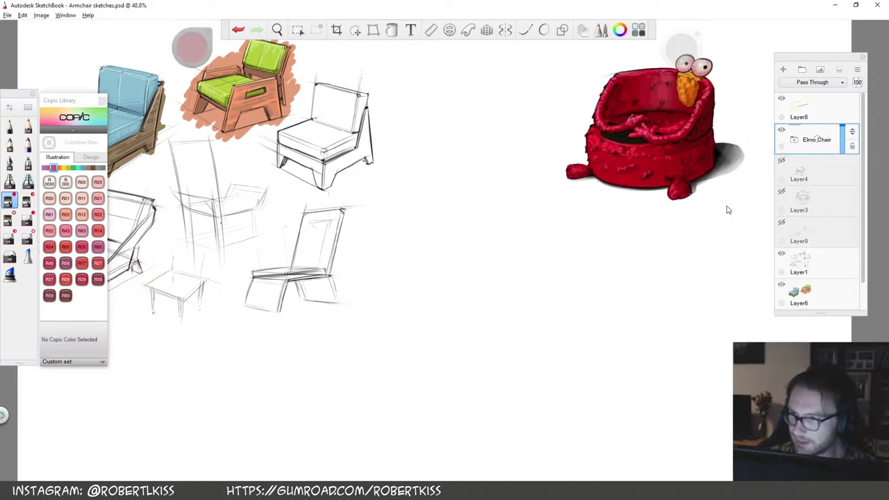
# Delete the hidden rough layers Layer4 and Layer3, and make Layer9 visible
pyautogui.click(781, 161)
pyautogui.click(823, 176)
pyautogui.moveTo(818, 171); pyautogui.dragTo(863, 129)
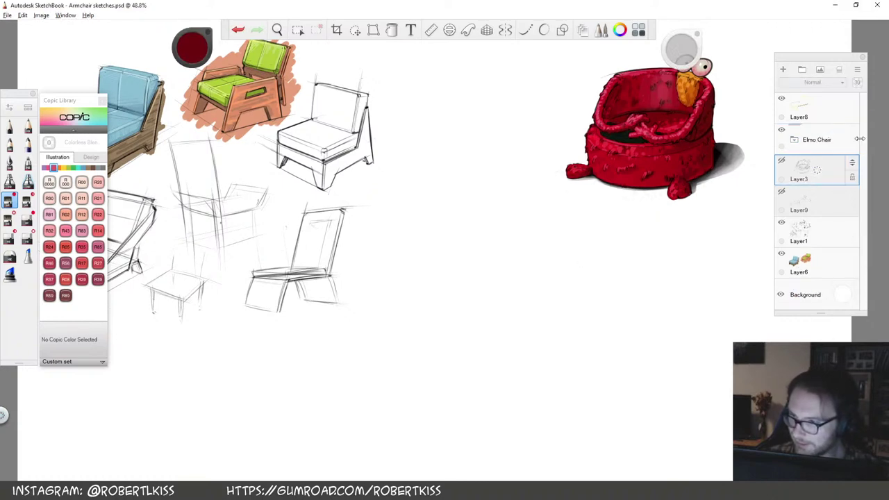
pyautogui.click(781, 160)
pyautogui.moveTo(814, 171); pyautogui.dragTo(842, 130)
pyautogui.click(782, 161)
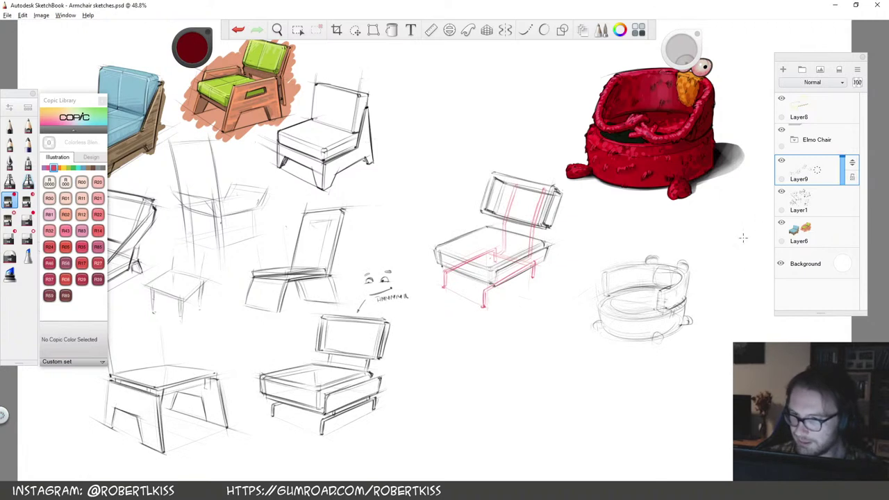
# Hide the Elmo Chair group, lasso the rough round chair underdrawing on Layer9 and delete it
pyautogui.click(781, 130)
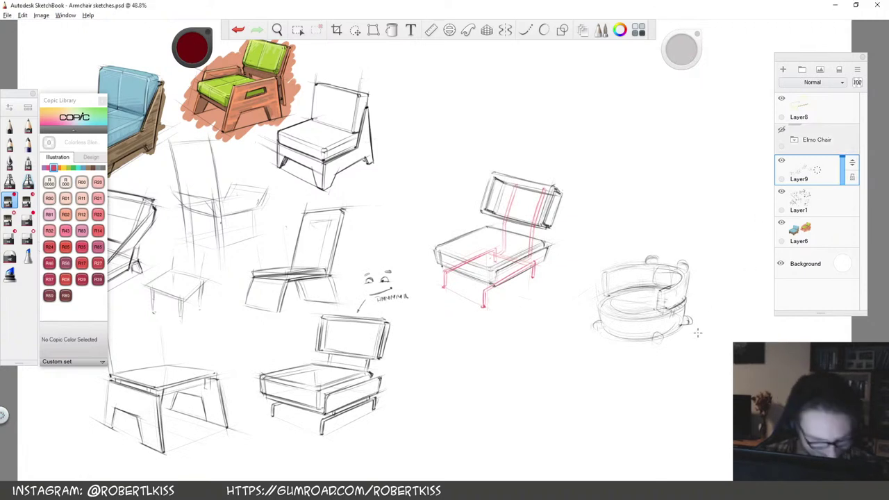
pyautogui.press('m')
pyautogui.moveTo(684, 340)
pyautogui.mouseDown()
pyautogui.moveTo(689, 366)
pyautogui.moveTo(635, 397)
pyautogui.mouseUp()
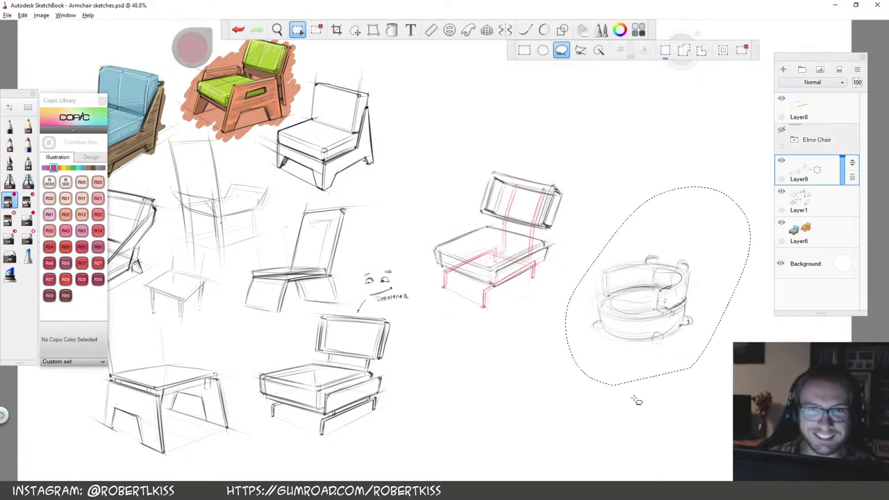
pyautogui.press('Delete')
pyautogui.click(634, 398)
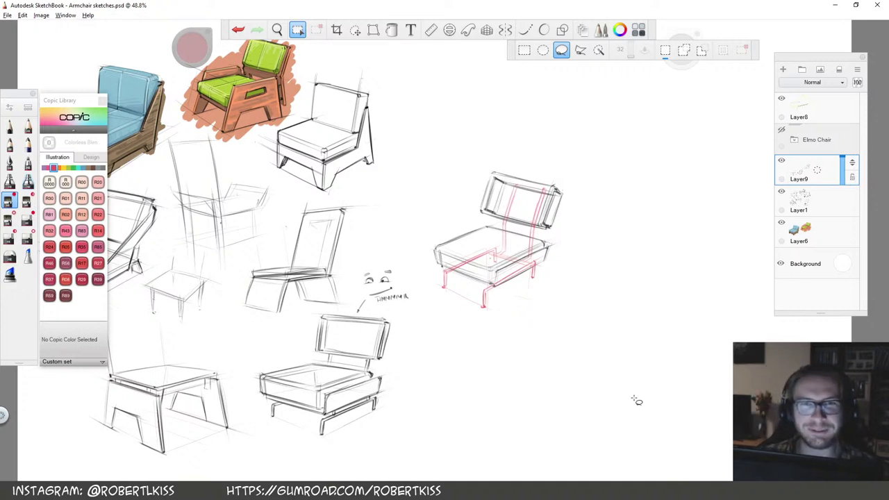
pyautogui.press('Escape')
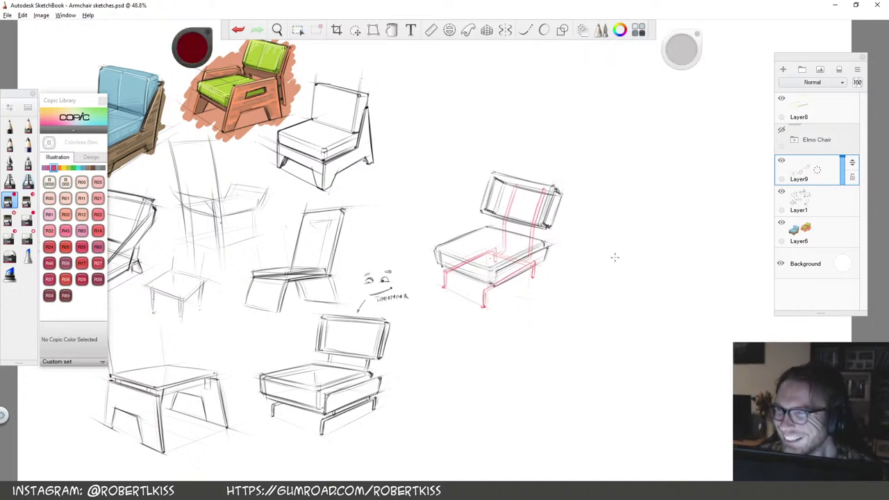
# Switch to the pencil brush and look over the remaining armchair sketches and the empty page space beside them
pyautogui.press('s')
pyautogui.click(27, 143)
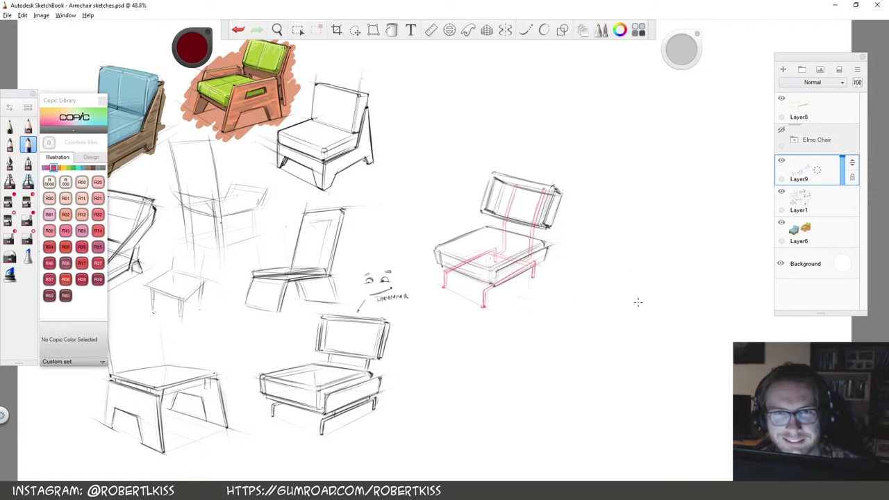
pyautogui.press('space')
pyautogui.moveTo(627, 368); pyautogui.dragTo(639, 310)
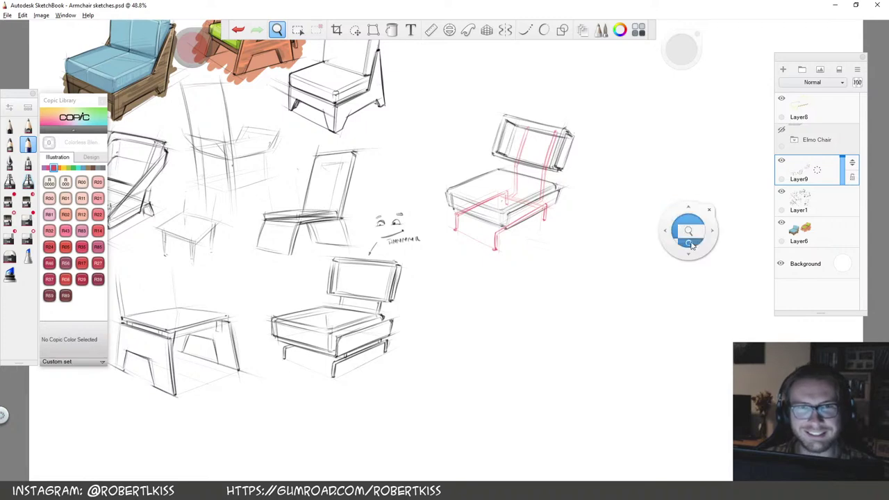
pyautogui.press('space')
pyautogui.moveTo(655, 242); pyautogui.dragTo(652, 252)
pyautogui.moveTo(681, 300); pyautogui.dragTo(525, 301)
pyautogui.press('space')
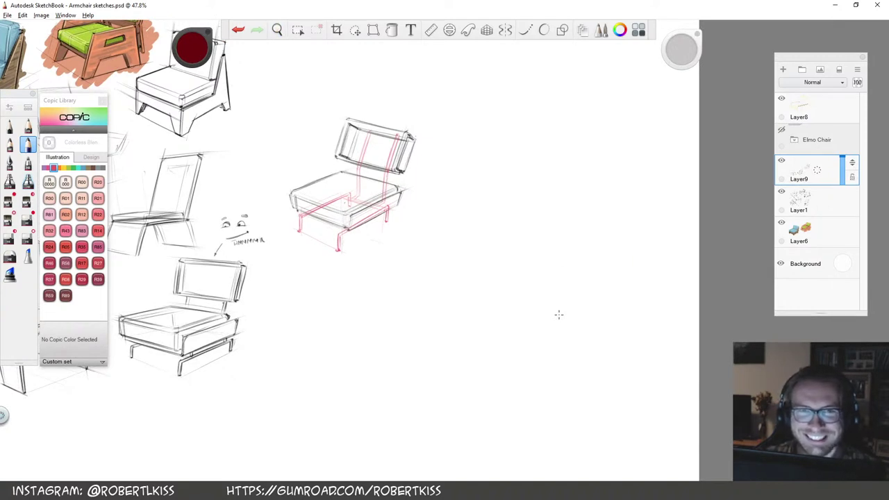
pyautogui.press('space')
pyautogui.moveTo(560, 262); pyautogui.dragTo(583, 256)
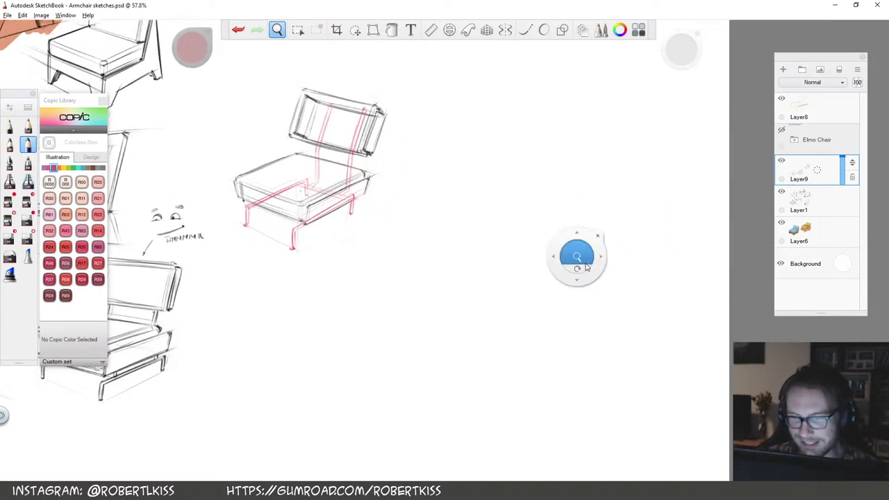
pyautogui.moveTo(623, 321); pyautogui.dragTo(604, 266)
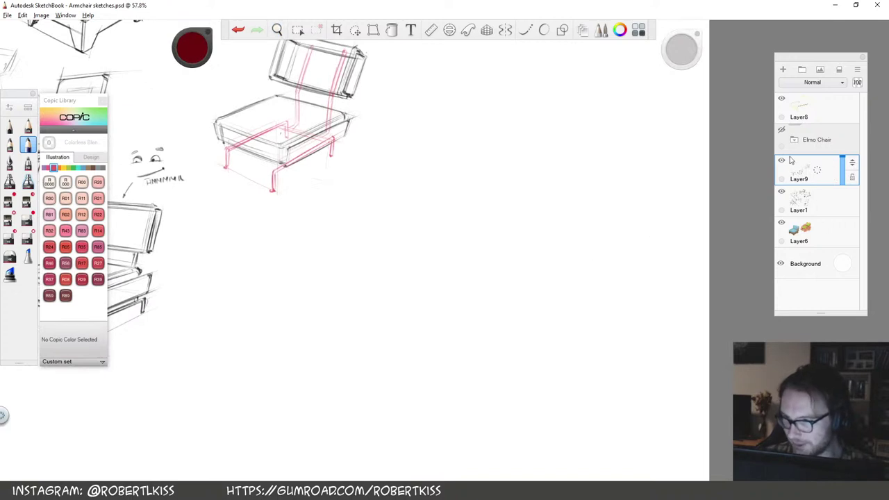
pyautogui.press('space')
pyautogui.moveTo(625, 257); pyautogui.dragTo(517, 275)
pyautogui.moveTo(462, 285); pyautogui.dragTo(584, 330)
# Place Layer8 below the Elmo Chair group and create a new layer group named "Funriture"
pyautogui.moveTo(817, 111); pyautogui.dragTo(840, 151)
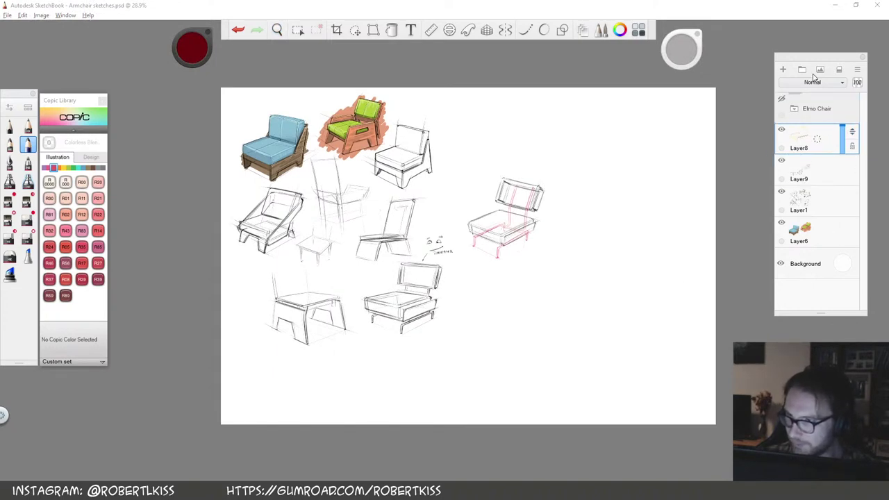
pyautogui.click(805, 70)
pyautogui.click(831, 144)
pyautogui.doubleClick(837, 142)
pyautogui.write('Funriture')
pyautogui.press('Return')
# Put all the furniture sketch layers into the Funriture group, collapse it and hide it
pyautogui.click(819, 173)
pyautogui.keyDown('shift'); pyautogui.click(827, 267); pyautogui.keyUp('shift')
pyautogui.moveTo(852, 164); pyautogui.dragTo(835, 143)
pyautogui.click(795, 141)
pyautogui.click(781, 130)
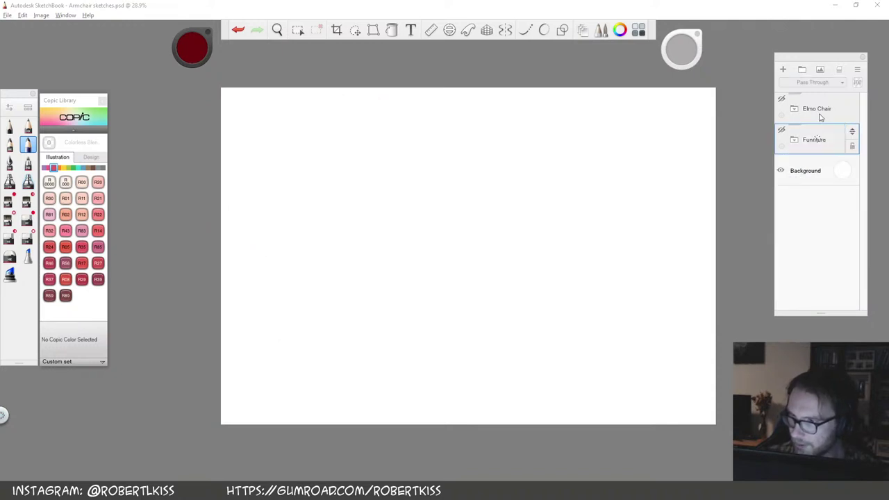
# Add a new layer above the Elmo Chair group and set the pencil colour to black
pyautogui.click(819, 109)
pyautogui.hotkey('ctrl', 'l')
pyautogui.press('space')
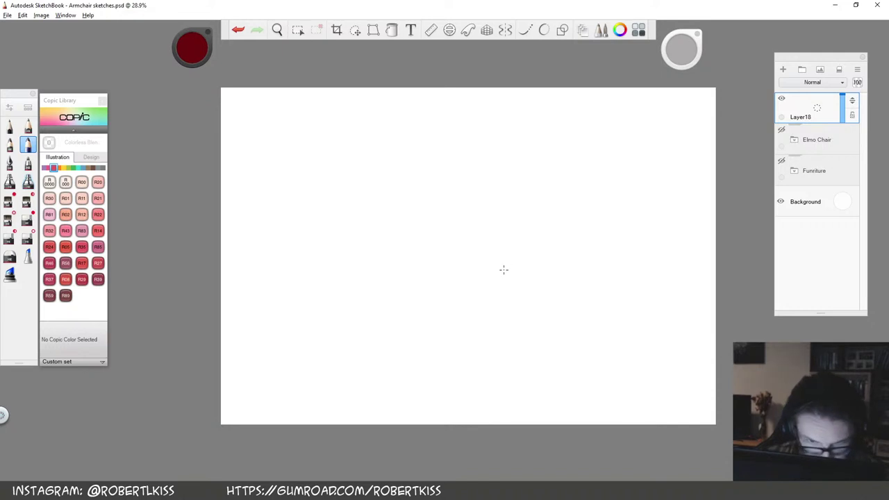
pyautogui.press('ctrl+alt+KP_0')
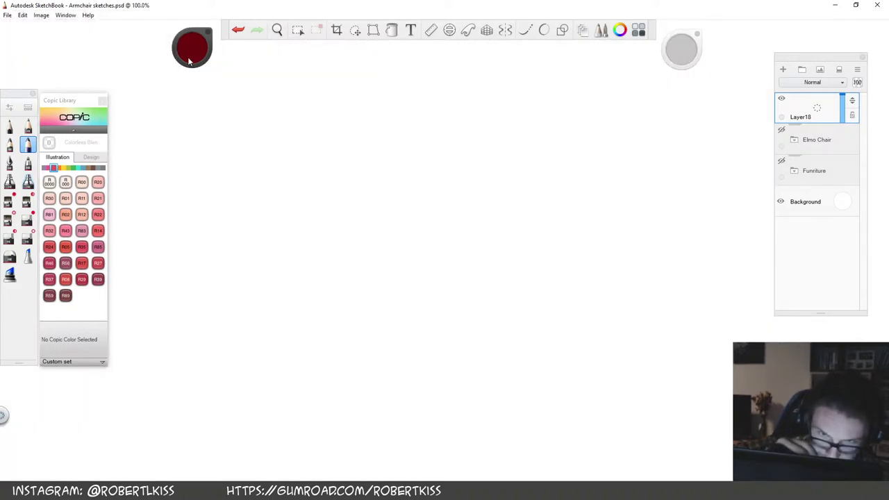
pyautogui.moveTo(193, 59); pyautogui.dragTo(191, 44)
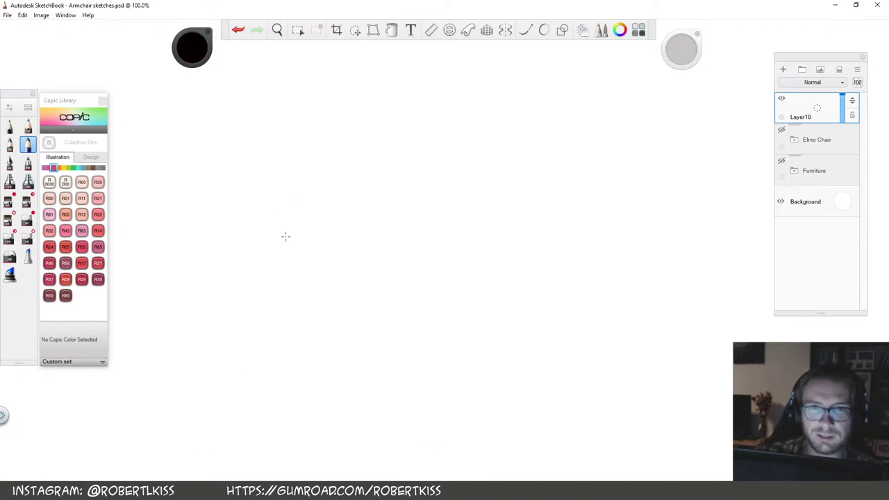
# Sketch the near side and front faces of a long box in perspective with light pencil lines
pyautogui.moveTo(252, 228); pyautogui.dragTo(251, 151)
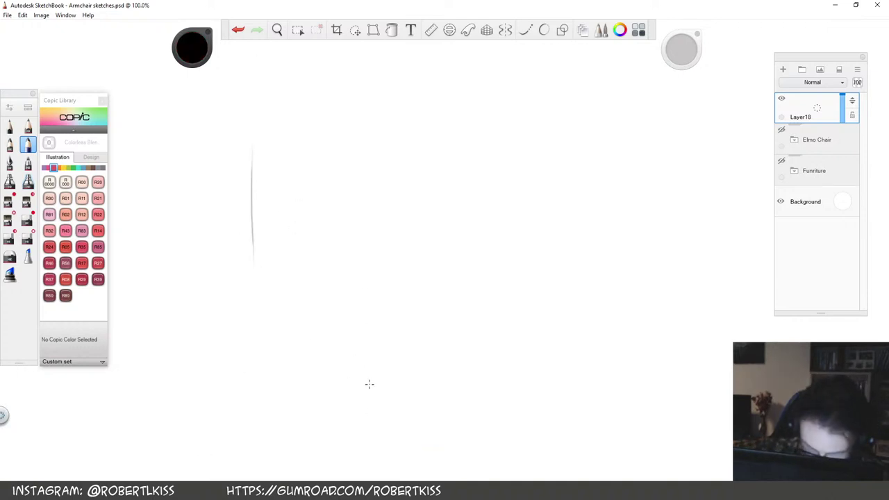
pyautogui.moveTo(382, 354); pyautogui.dragTo(379, 217)
pyautogui.moveTo(383, 362)
pyautogui.mouseDown()
pyautogui.moveTo(582, 295)
pyautogui.moveTo(554, 206)
pyautogui.mouseUp()
pyautogui.moveTo(263, 267); pyautogui.dragTo(393, 367)
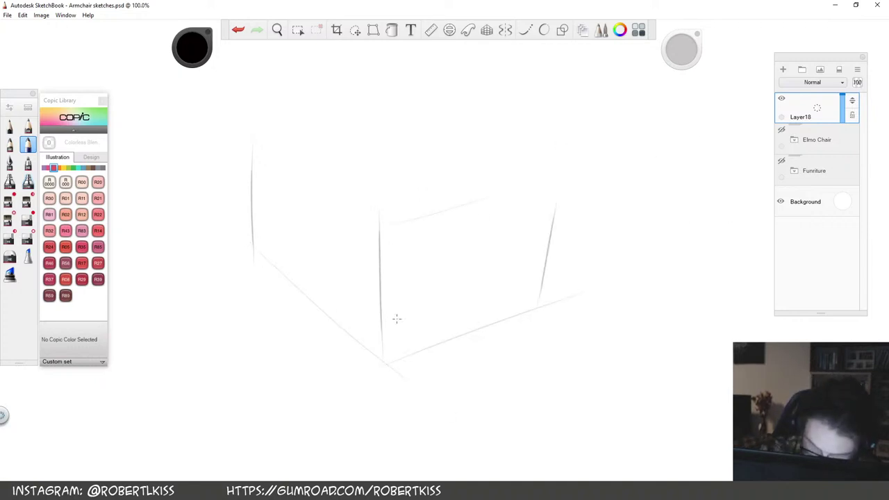
pyautogui.moveTo(254, 152); pyautogui.dragTo(377, 226)
pyautogui.moveTo(386, 359); pyautogui.dragTo(547, 290)
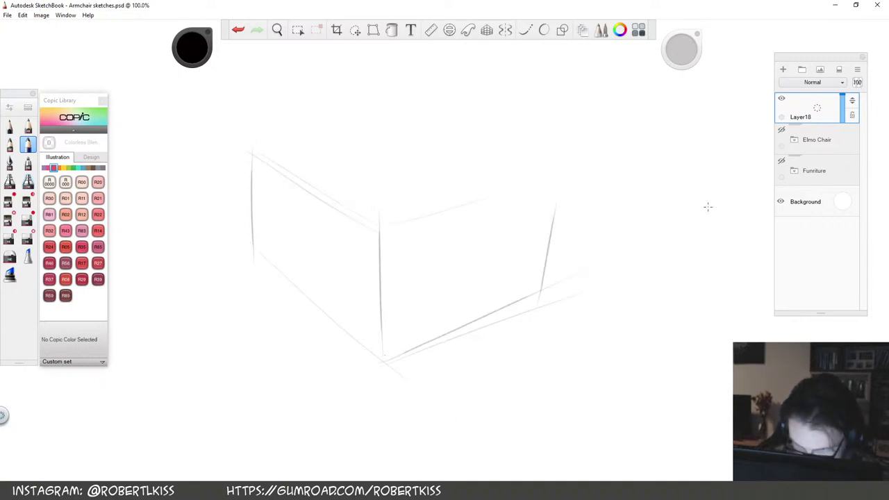
pyautogui.moveTo(381, 232); pyautogui.dragTo(535, 189)
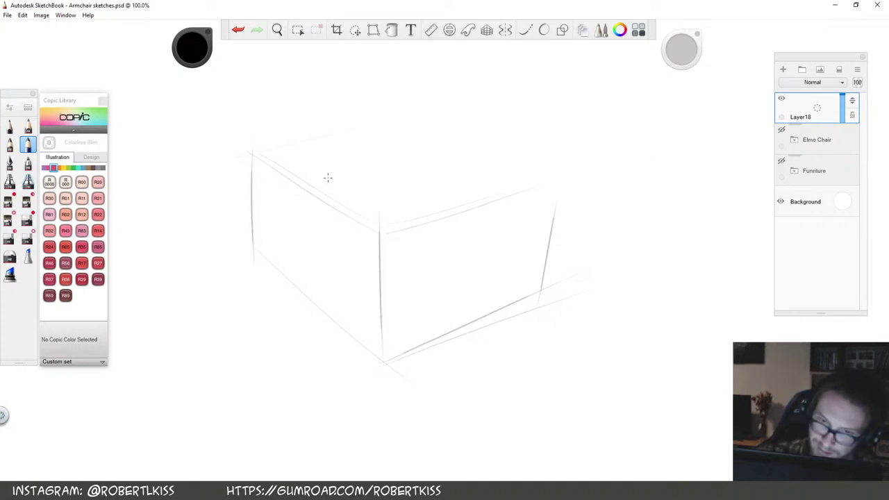
# Rework the box's rear edge, close its top face and add the hidden back and bottom construction lines
pyautogui.press('s')
pyautogui.moveTo(246, 241)
pyautogui.mouseDown()
pyautogui.moveTo(238, 137)
pyautogui.moveTo(252, 238)
pyautogui.moveTo(238, 142)
pyautogui.moveTo(375, 105)
pyautogui.moveTo(565, 189)
pyautogui.mouseUp()
pyautogui.press('s')
pyautogui.moveTo(358, 125); pyautogui.dragTo(541, 186)
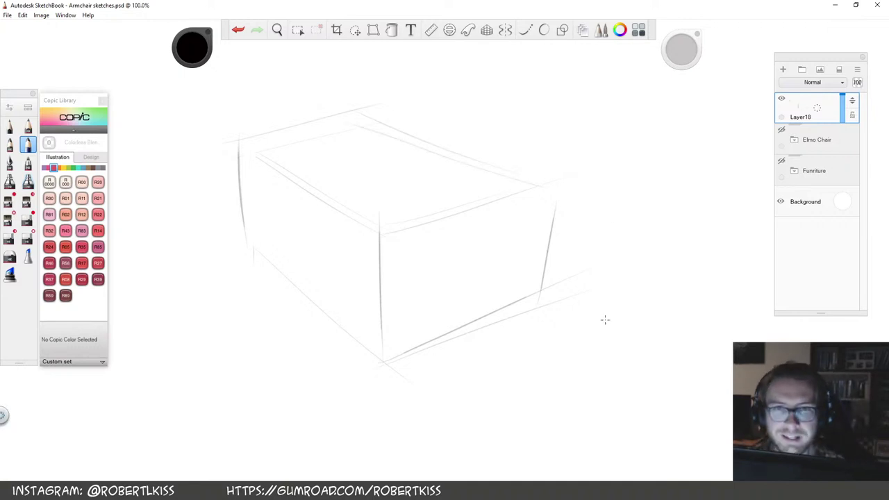
pyautogui.press('space')
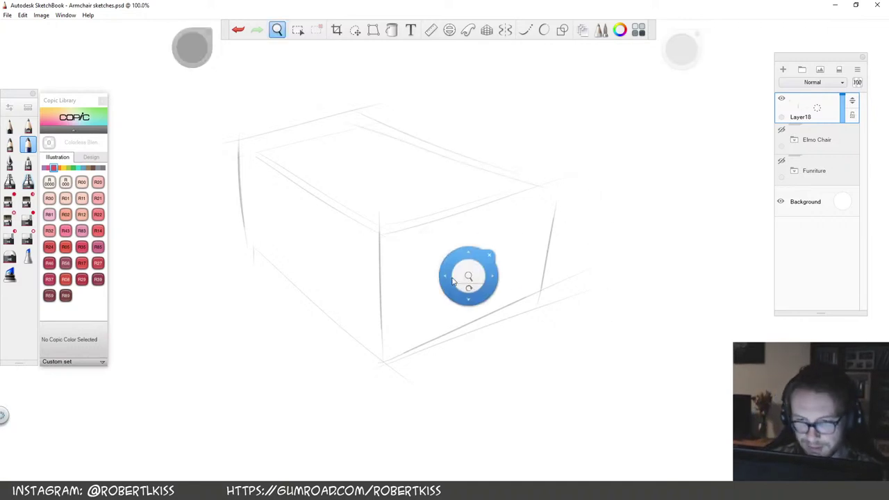
pyautogui.moveTo(248, 238)
pyautogui.mouseDown()
pyautogui.moveTo(386, 196)
pyautogui.moveTo(499, 265)
pyautogui.mouseUp()
pyautogui.moveTo(368, 190); pyautogui.dragTo(374, 115)
# Sketch the near-side rear wheel ellipse with vertical guides and a wheel-height guide along the box's side
pyautogui.press('space')
pyautogui.moveTo(478, 323); pyautogui.dragTo(568, 279)
pyautogui.moveTo(553, 256); pyautogui.dragTo(567, 253)
pyautogui.moveTo(537, 275); pyautogui.dragTo(523, 281)
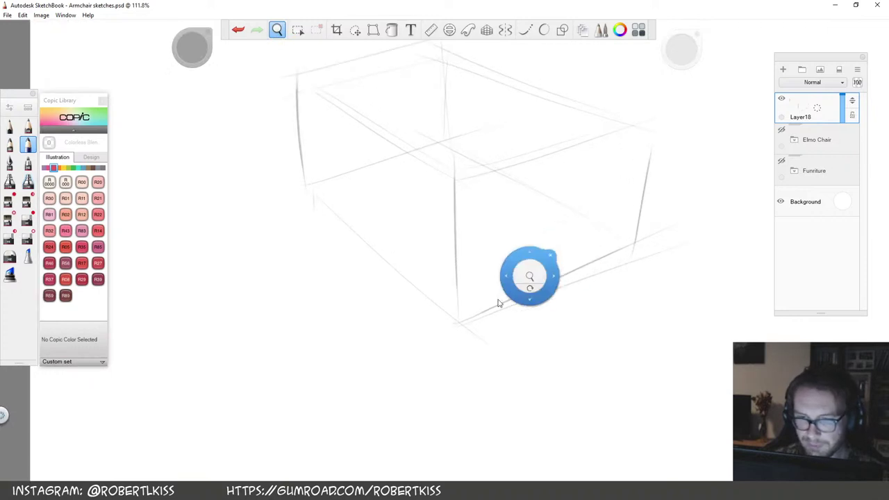
pyautogui.moveTo(335, 187); pyautogui.dragTo(329, 103)
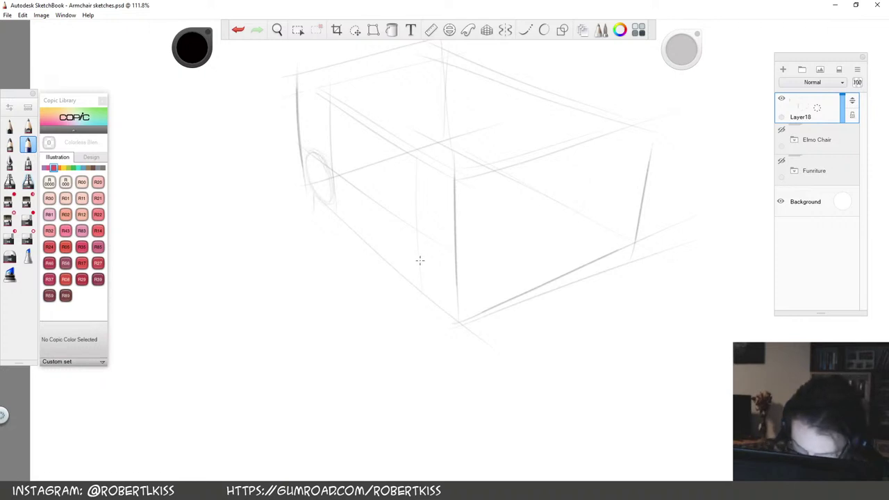
pyautogui.moveTo(419, 260); pyautogui.dragTo(429, 299)
# Sketch the near-side front wheel ellipse and both far-side wheel ellipses with their guide lines
pyautogui.press('space')
pyautogui.moveTo(671, 257)
pyautogui.mouseDown()
pyautogui.moveTo(643, 247)
pyautogui.moveTo(572, 286)
pyautogui.mouseUp()
pyautogui.moveTo(478, 324)
pyautogui.mouseDown()
pyautogui.moveTo(636, 211)
pyautogui.moveTo(605, 241)
pyautogui.mouseUp()
pyautogui.press('space')
pyautogui.moveTo(694, 175)
pyautogui.mouseDown()
pyautogui.moveTo(643, 183)
pyautogui.moveTo(607, 270)
pyautogui.mouseUp()
pyautogui.press('space')
pyautogui.moveTo(680, 200); pyautogui.dragTo(457, 335)
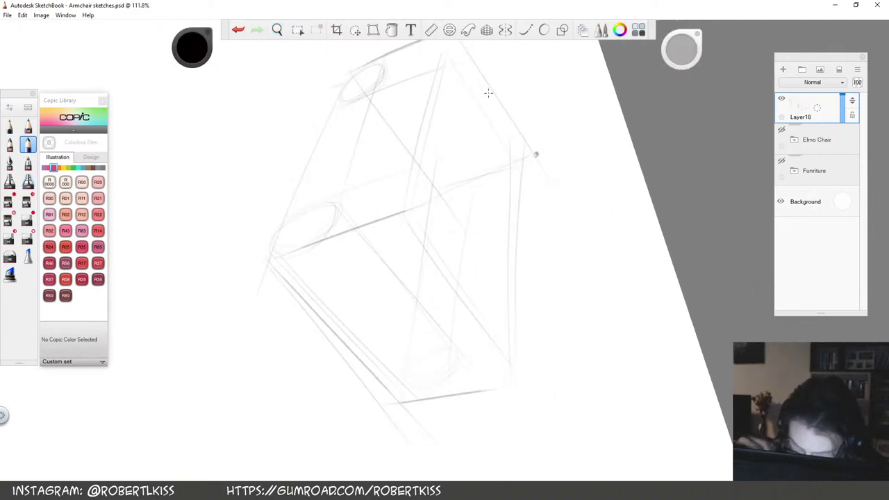
pyautogui.press('space')
pyautogui.moveTo(595, 244)
pyautogui.mouseDown()
pyautogui.moveTo(599, 254)
pyautogui.moveTo(415, 202)
pyautogui.mouseUp()
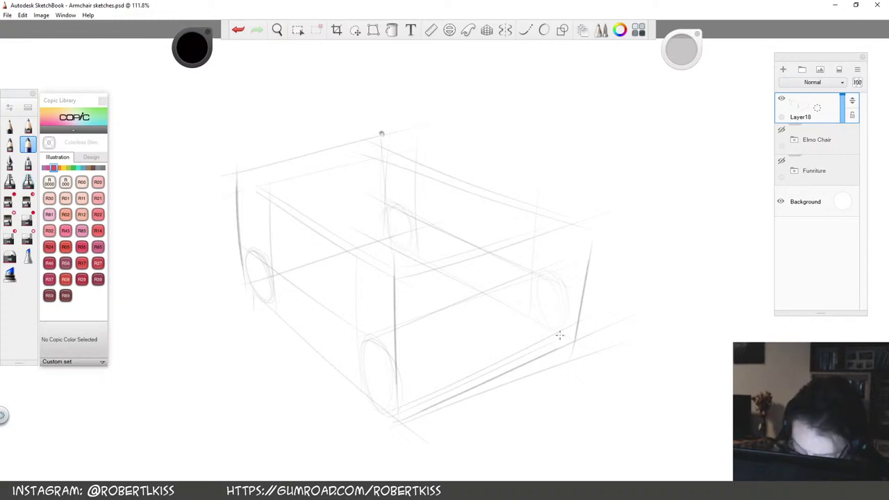
# Join the rear pair and the front pair of wheel ellipses with straight lines across the vehicle's width
pyautogui.press('space')
pyautogui.moveTo(655, 254); pyautogui.dragTo(384, 274)
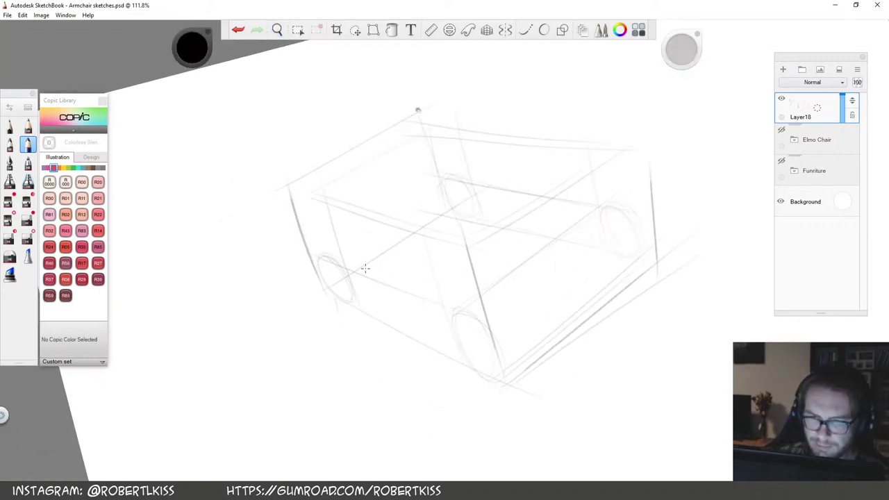
pyautogui.moveTo(324, 250); pyautogui.dragTo(457, 168)
pyautogui.moveTo(355, 301); pyautogui.dragTo(480, 220)
pyautogui.moveTo(373, 222)
pyautogui.mouseDown()
pyautogui.moveTo(323, 249)
pyautogui.moveTo(436, 185)
pyautogui.mouseUp()
pyautogui.moveTo(467, 300); pyautogui.dragTo(593, 211)
pyautogui.moveTo(498, 375); pyautogui.dragTo(651, 259)
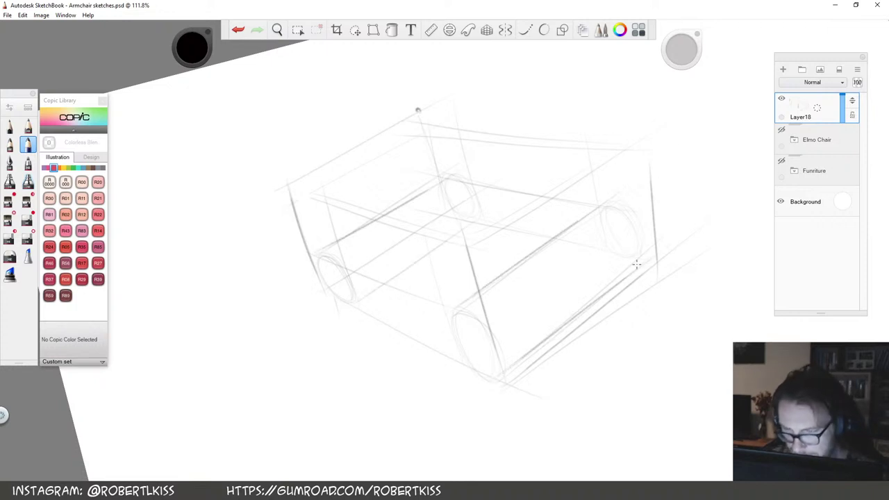
# Draw the lower body guide lines along the near side between the front and rear wheels
pyautogui.press('space')
pyautogui.moveTo(618, 307); pyautogui.dragTo(512, 271)
pyautogui.moveTo(606, 198); pyautogui.dragTo(571, 367)
pyautogui.moveTo(451, 365); pyautogui.dragTo(385, 232)
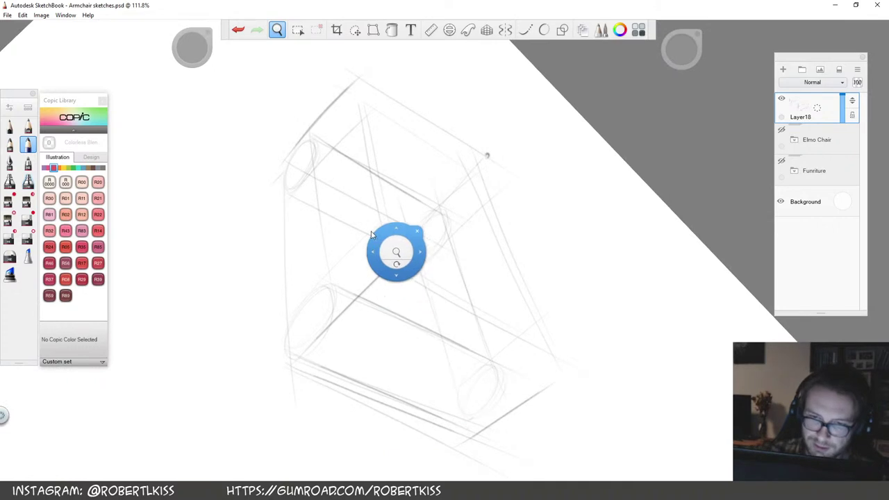
pyautogui.moveTo(303, 297); pyautogui.dragTo(295, 120)
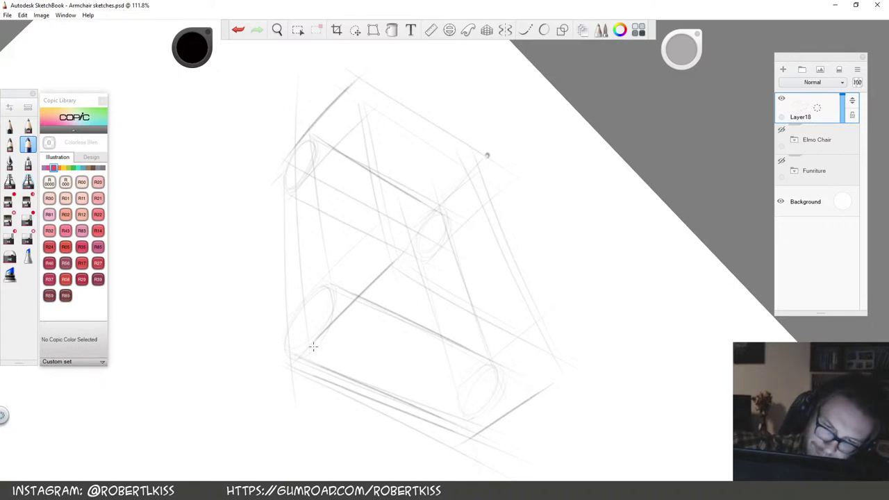
pyautogui.moveTo(312, 330); pyautogui.dragTo(301, 165)
# Sketch a low front block extending across the vehicle's width, with its corner edge and upper and lower lines
pyautogui.press('space')
pyautogui.moveTo(614, 294)
pyautogui.mouseDown()
pyautogui.moveTo(597, 282)
pyautogui.moveTo(569, 157)
pyautogui.moveTo(585, 185)
pyautogui.mouseUp()
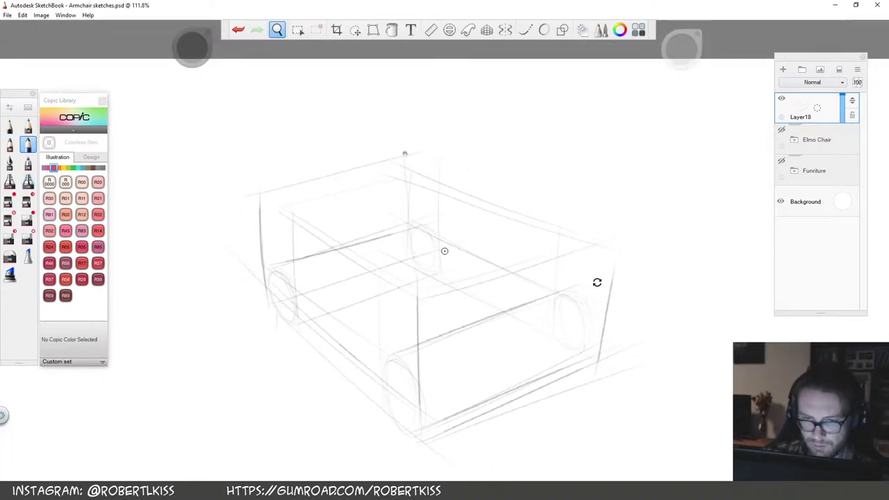
pyautogui.press('space')
pyautogui.moveTo(554, 379)
pyautogui.mouseDown()
pyautogui.moveTo(497, 293)
pyautogui.moveTo(694, 223)
pyautogui.mouseUp()
pyautogui.hotkey('ctrl', 'z')
pyautogui.moveTo(515, 300); pyautogui.dragTo(542, 303)
pyautogui.moveTo(512, 252); pyautogui.dragTo(514, 299)
pyautogui.moveTo(517, 248)
pyautogui.mouseDown()
pyautogui.moveTo(725, 167)
pyautogui.moveTo(731, 155)
pyautogui.mouseUp()
pyautogui.moveTo(516, 301)
pyautogui.mouseDown()
pyautogui.moveTo(685, 231)
pyautogui.moveTo(695, 174)
pyautogui.mouseUp()
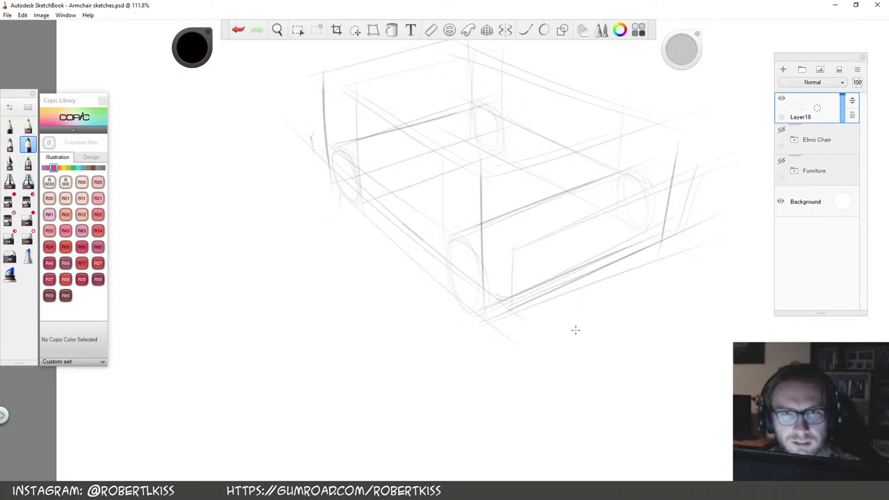
pyautogui.press('space')
pyautogui.moveTo(654, 264); pyautogui.dragTo(556, 275)
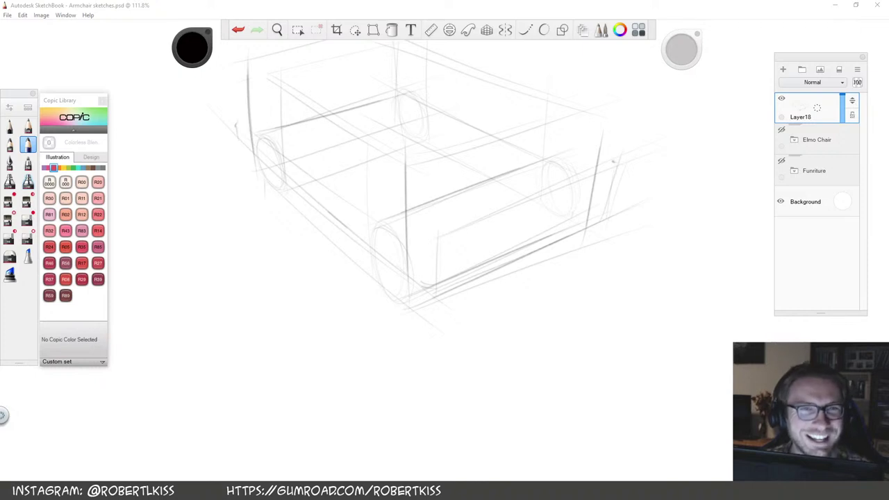
# Switch to the web browser and search Google for "audi sedan"
pyautogui.moveTo(3, 277)
pyautogui.mouseDown()
pyautogui.moveTo(218, 248)
pyautogui.moveTo(506, 1)
pyautogui.mouseUp()
pyautogui.click(389, 197)
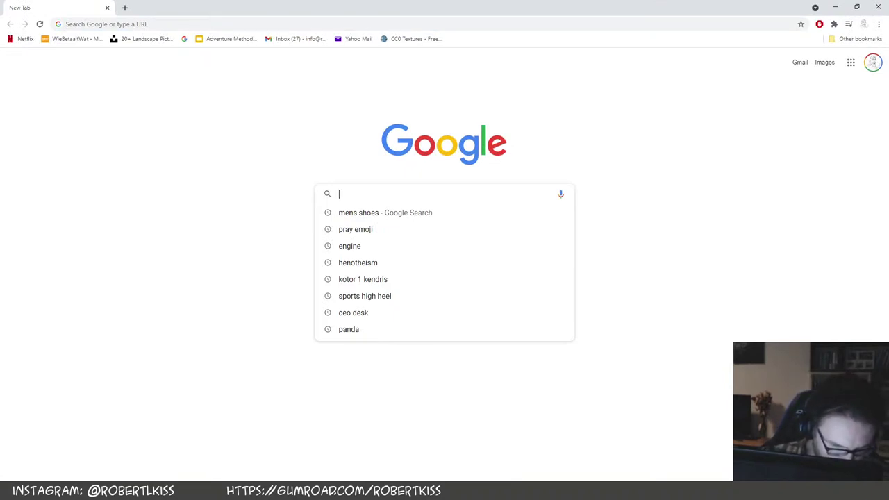
pyautogui.write('audi sedan')
pyautogui.press('Return')
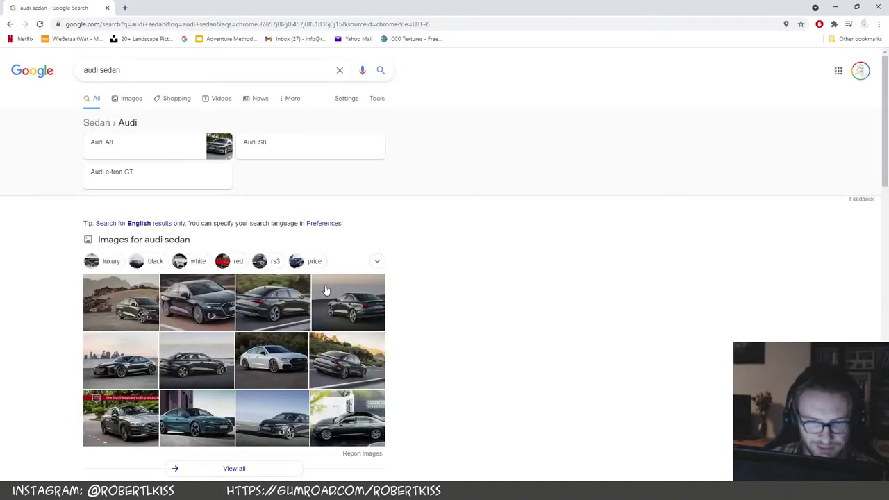
# Open the TopGear photo of the Audi A3 Limousine seen from the rear three-quarter and copy the image
pyautogui.click(295, 307)
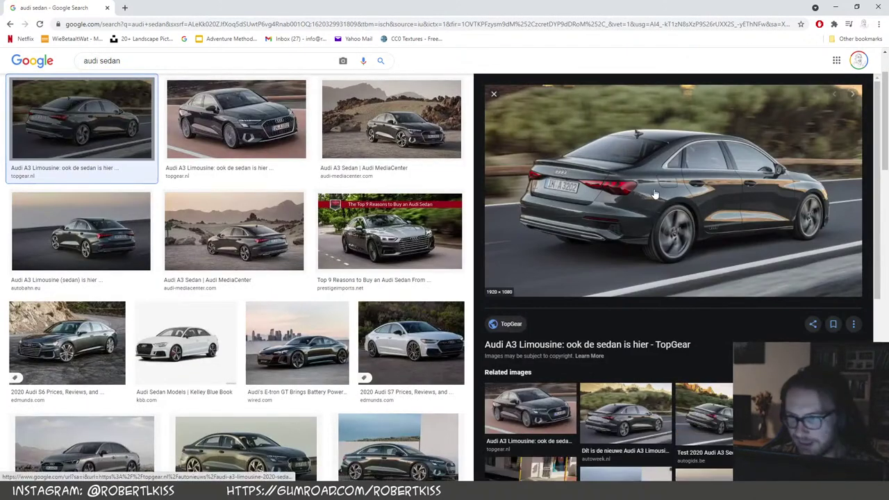
pyautogui.rightClick(657, 194)
pyautogui.click(687, 308)
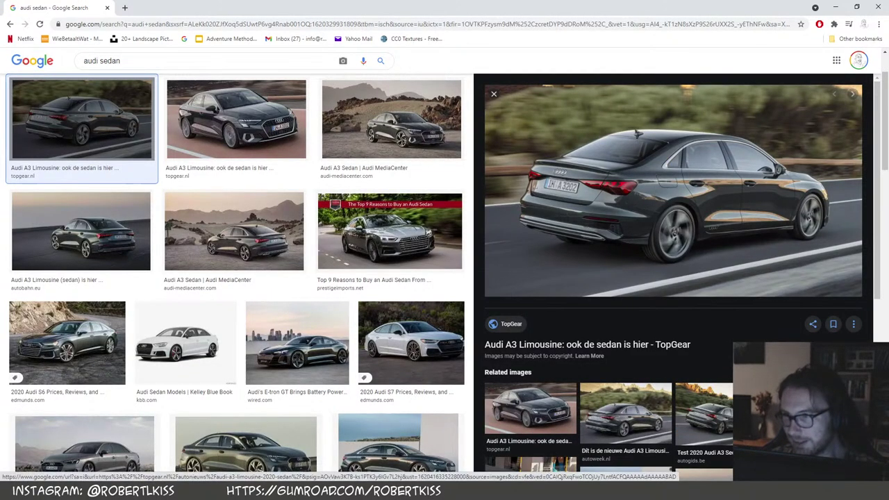
# Switch back to SketchBook and paste the copied Audi photo onto the canvas as its own layer
pyautogui.hotkey('alt', 'Tab')
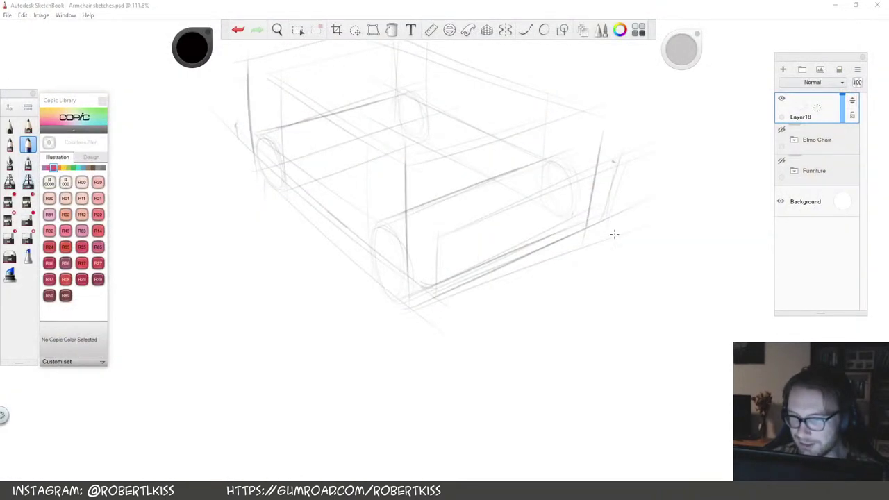
pyautogui.scroll(-5, 661, 202)
pyautogui.hotkey('ctrl', 'v')
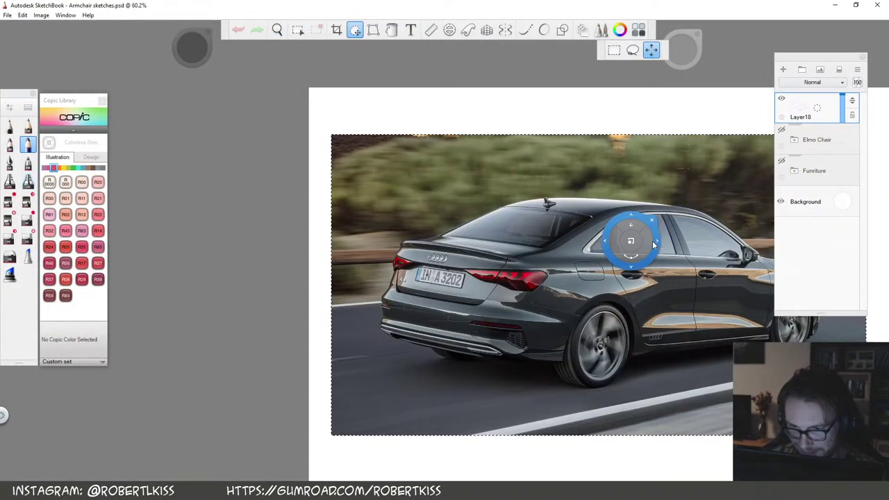
pyautogui.press('space')
pyautogui.moveTo(684, 468); pyautogui.dragTo(495, 324)
pyautogui.moveTo(595, 202); pyautogui.dragTo(564, 229)
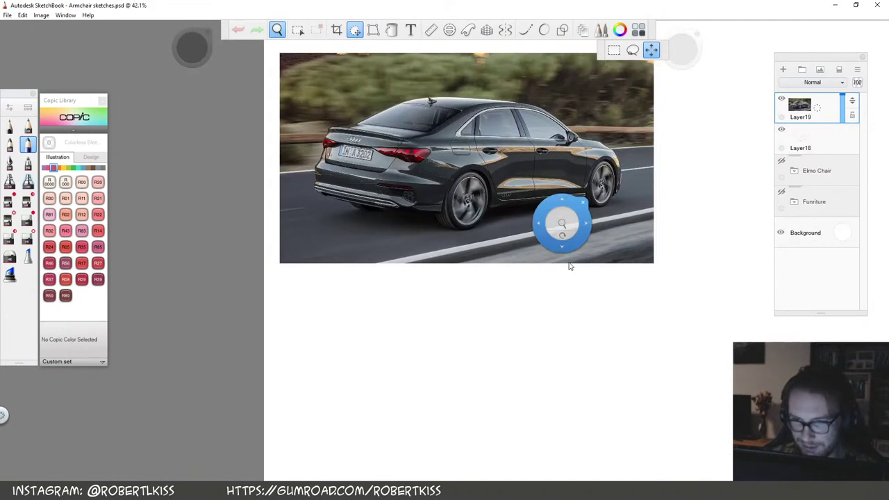
pyautogui.moveTo(569, 264); pyautogui.dragTo(514, 300)
# Move the vehicle sketch layer, Layer18, above the pasted photo layer
pyautogui.click(812, 139)
pyautogui.press('space')
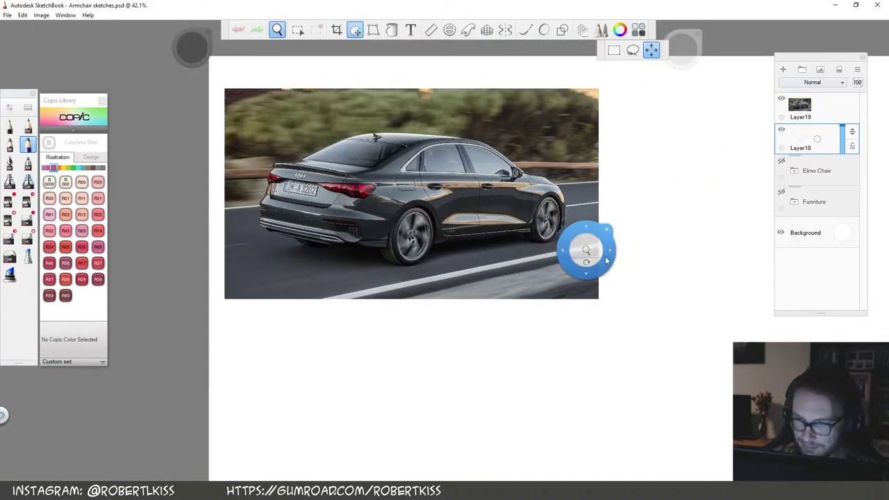
pyautogui.moveTo(853, 132); pyautogui.dragTo(852, 96)
pyautogui.click(819, 113)
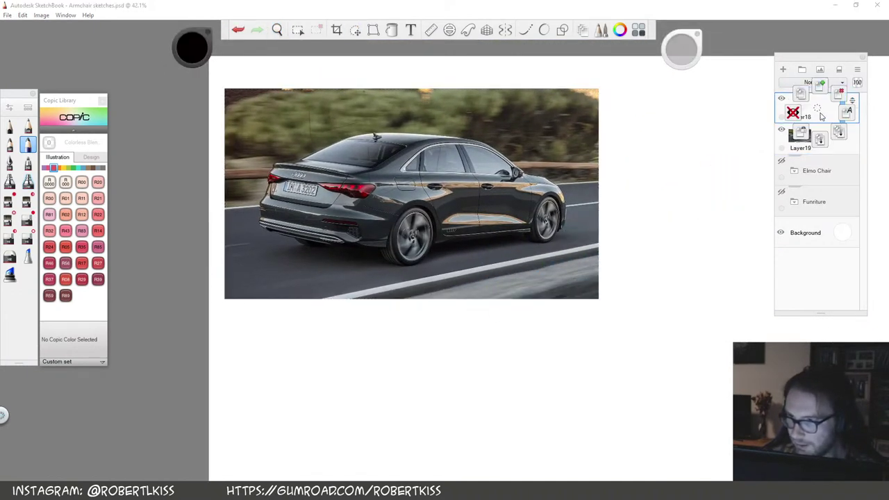
# Shrink the Audi photo on Layer19 and place it in the canvas's upper-left corner
pyautogui.click(816, 141)
pyautogui.hotkey('ctrl', 'alt')
pyautogui.moveTo(572, 276); pyautogui.dragTo(551, 293)
pyautogui.moveTo(559, 343); pyautogui.dragTo(474, 273)
# Reposition the vehicle sketch on Layer18 so that it sits beside the Audi photo
pyautogui.click(818, 107)
pyautogui.hotkey('ctrl', 'alt')
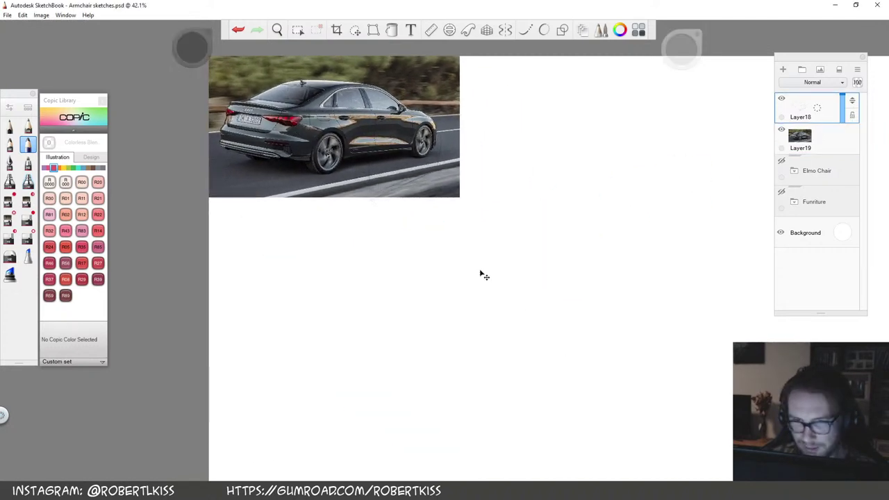
pyautogui.hotkey('ctrl', 't')
pyautogui.moveTo(581, 237); pyautogui.dragTo(584, 232)
pyautogui.moveTo(563, 317); pyautogui.dragTo(608, 343)
pyautogui.press('space')
pyautogui.moveTo(669, 255)
pyautogui.mouseDown()
pyautogui.moveTo(632, 268)
pyautogui.moveTo(581, 313)
pyautogui.moveTo(603, 331)
pyautogui.moveTo(618, 366)
pyautogui.mouseUp()
pyautogui.moveTo(618, 393); pyautogui.dragTo(567, 371)
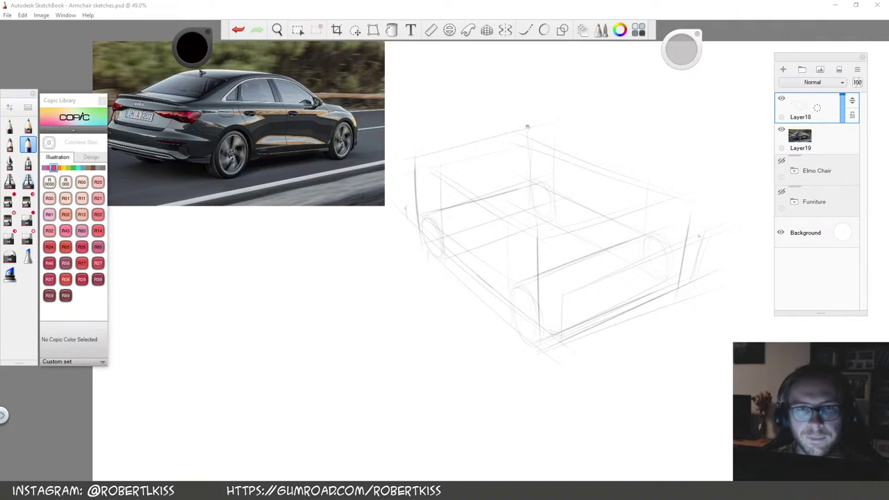
# Set the pencil size to 12.0 and darken the lower and upper edges of the vehicle's front block
pyautogui.press('space')
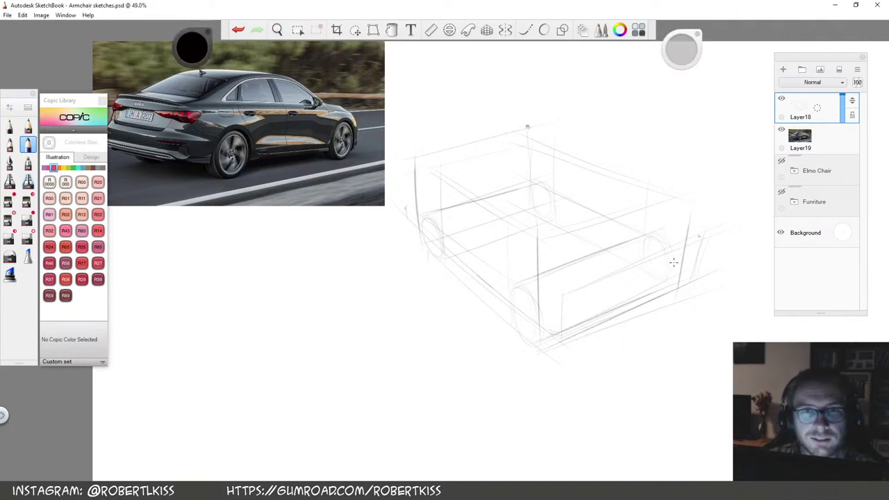
pyautogui.press('space')
pyautogui.moveTo(656, 343); pyautogui.dragTo(629, 328)
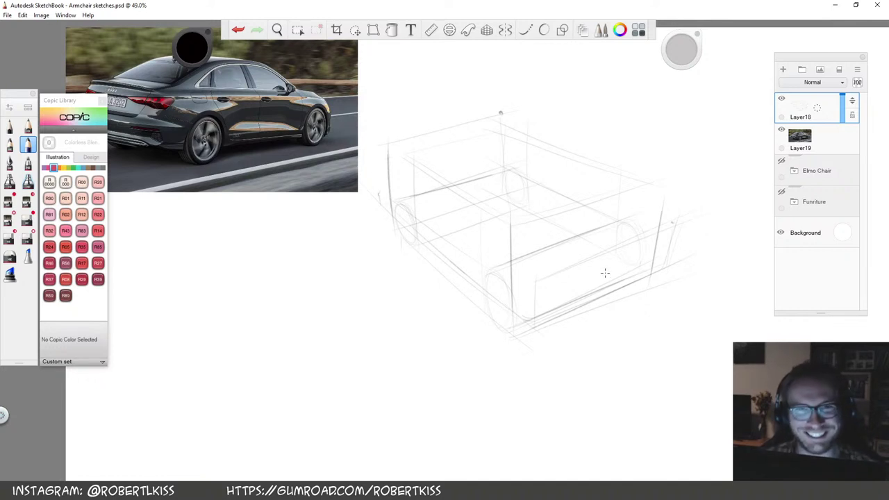
pyautogui.press('space')
pyautogui.moveTo(575, 311)
pyautogui.mouseDown()
pyautogui.moveTo(592, 312)
pyautogui.moveTo(698, 260)
pyautogui.mouseUp()
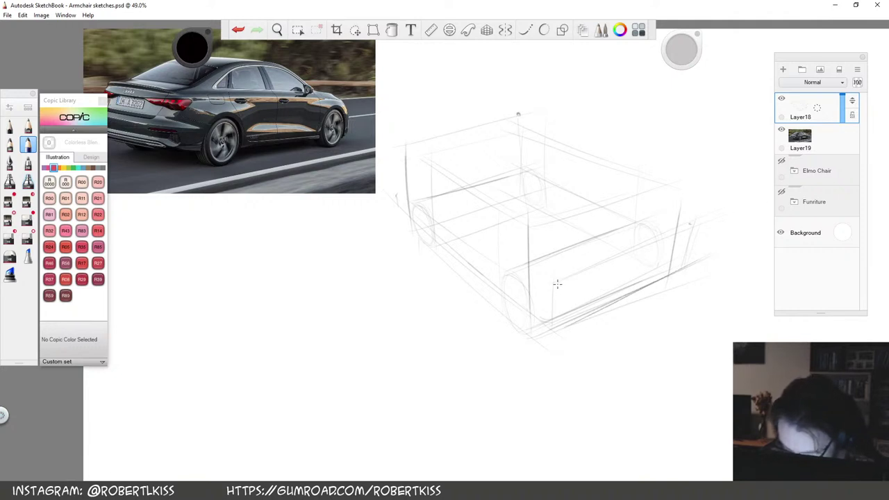
pyautogui.moveTo(681, 52); pyautogui.dragTo(679, 53)
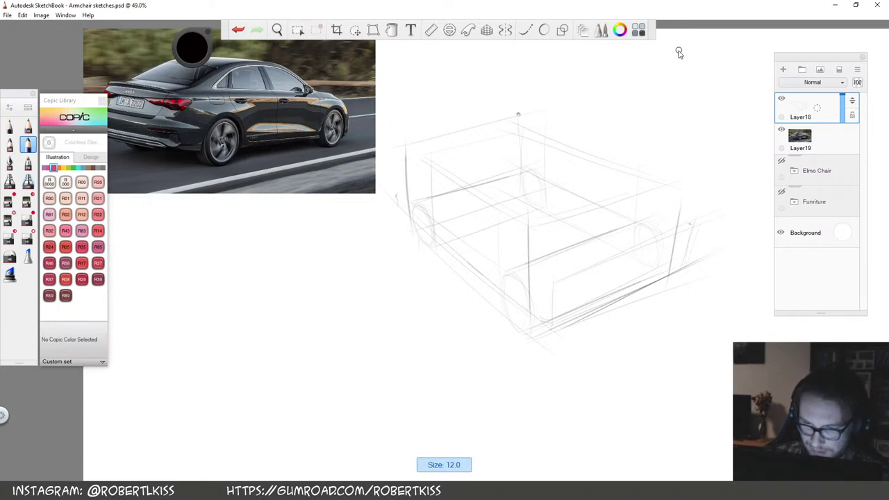
pyautogui.moveTo(554, 326); pyautogui.dragTo(718, 252)
pyautogui.moveTo(559, 324); pyautogui.dragTo(721, 252)
pyautogui.moveTo(553, 282); pyautogui.dragTo(694, 223)
pyautogui.press('space')
pyautogui.moveTo(622, 301); pyautogui.dragTo(633, 305)
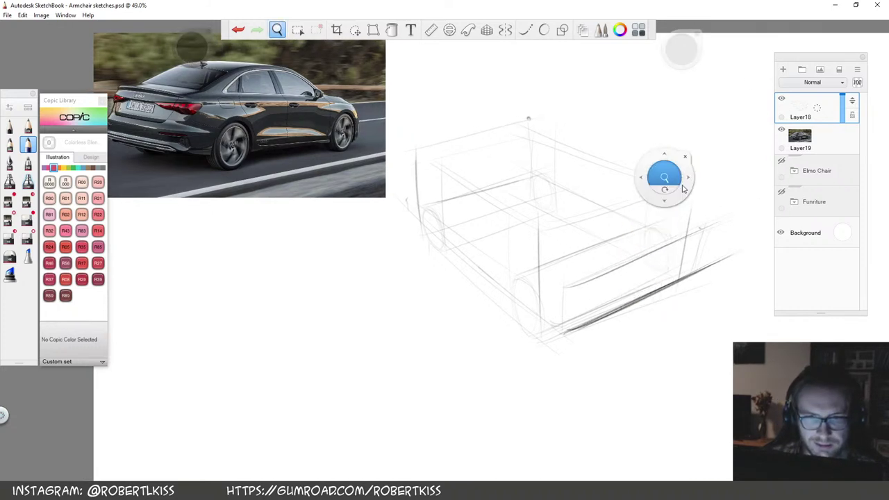
# Draw darker upper and lower body lines along the vehicle's near side from front to rear
pyautogui.press('space')
pyautogui.moveTo(678, 192); pyautogui.dragTo(529, 421)
pyautogui.moveTo(506, 217); pyautogui.dragTo(436, 373)
pyautogui.moveTo(496, 237)
pyautogui.mouseDown()
pyautogui.moveTo(434, 373)
pyautogui.moveTo(518, 179)
pyautogui.mouseUp()
pyautogui.moveTo(389, 379); pyautogui.dragTo(480, 206)
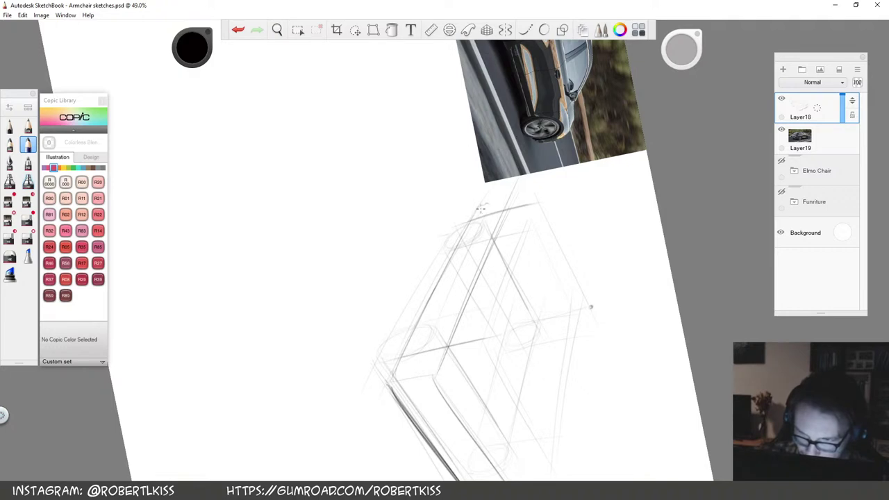
pyautogui.press('space')
pyautogui.moveTo(646, 266)
pyautogui.mouseDown()
pyautogui.moveTo(649, 247)
pyautogui.moveTo(496, 59)
pyautogui.mouseUp()
pyautogui.press('space')
pyautogui.moveTo(478, 219); pyautogui.dragTo(477, 275)
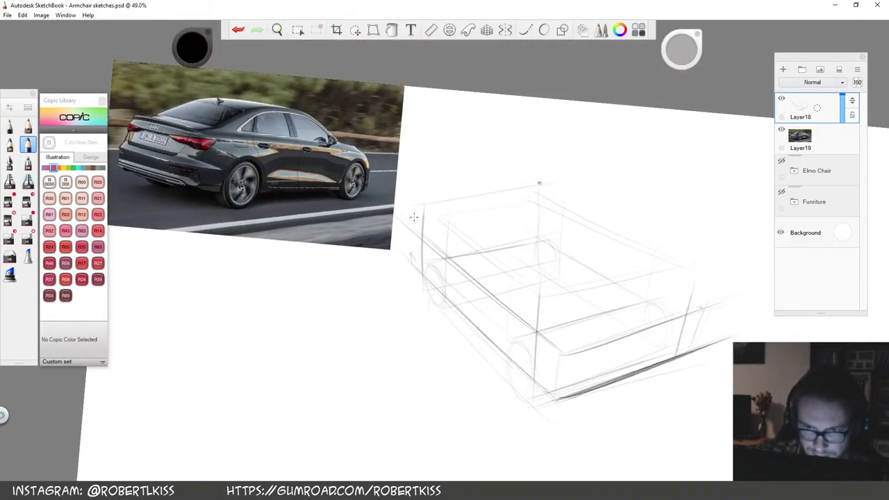
# Close the upper body outline with rear and far-side edges, adding the rear and far front corner edges
pyautogui.moveTo(414, 258); pyautogui.dragTo(420, 205)
pyautogui.moveTo(417, 236); pyautogui.dragTo(560, 211)
pyautogui.press('space')
pyautogui.moveTo(709, 357); pyautogui.dragTo(640, 328)
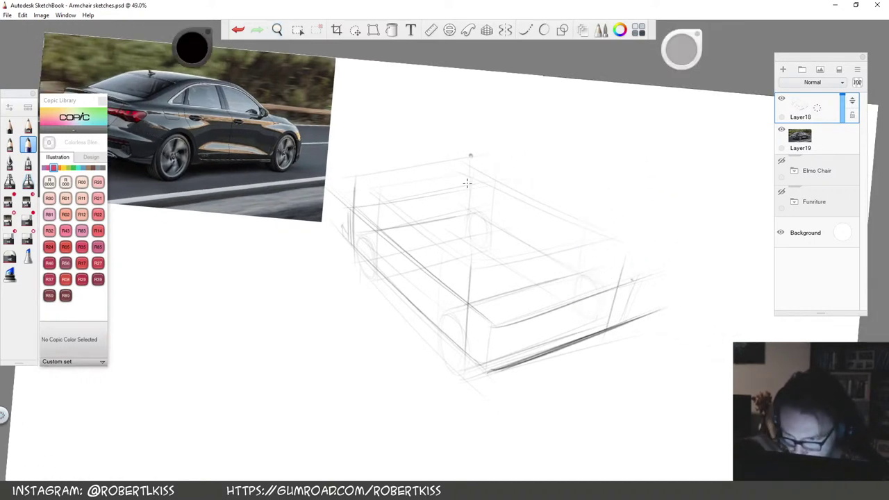
pyautogui.moveTo(473, 190)
pyautogui.mouseDown()
pyautogui.moveTo(634, 243)
pyautogui.moveTo(634, 279)
pyautogui.mouseUp()
pyautogui.moveTo(627, 320); pyautogui.dragTo(637, 282)
# Sketch bumper lines across the lower front face, from the near corner to the far corner
pyautogui.press('space')
pyautogui.moveTo(526, 367); pyautogui.dragTo(541, 381)
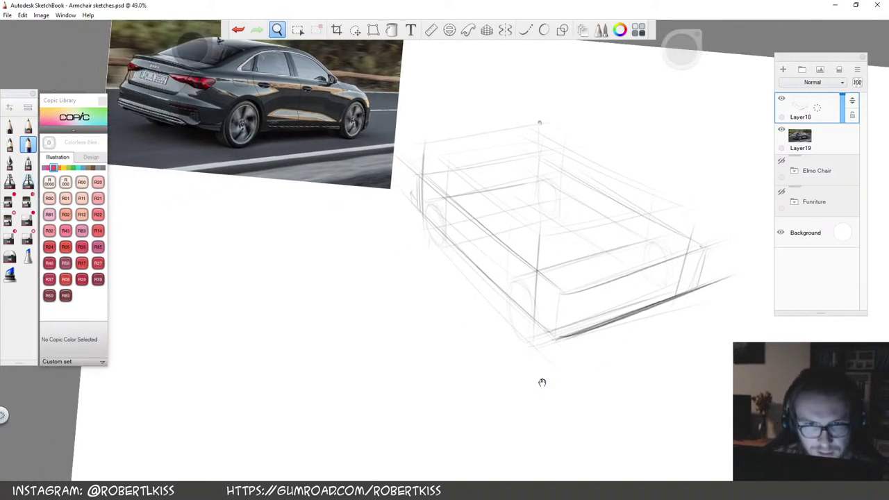
pyautogui.moveTo(547, 329)
pyautogui.mouseDown()
pyautogui.moveTo(567, 336)
pyautogui.moveTo(697, 271)
pyautogui.mouseUp()
pyautogui.moveTo(577, 311)
pyautogui.mouseDown()
pyautogui.moveTo(685, 277)
pyautogui.moveTo(688, 287)
pyautogui.mouseUp()
pyautogui.press('space')
pyautogui.moveTo(619, 294); pyautogui.dragTo(615, 326)
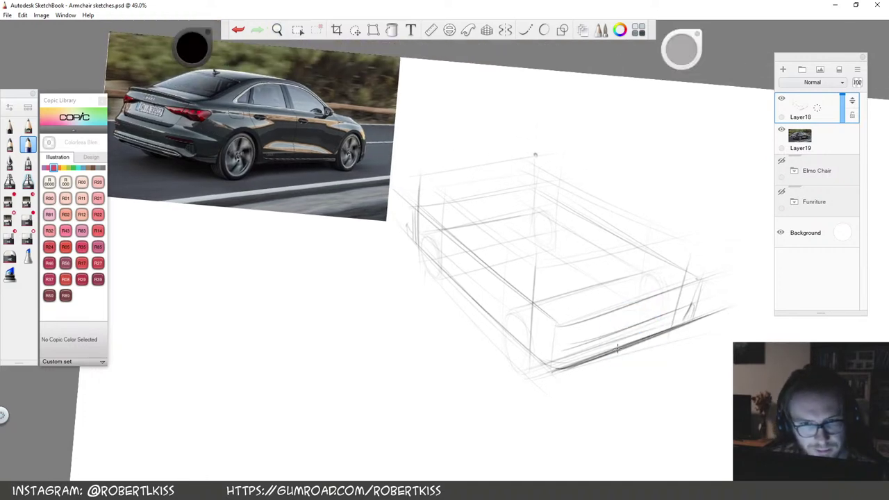
# Go over the near-side front and rear wheel ellipses with darker strokes
pyautogui.press('space')
pyautogui.moveTo(557, 332); pyautogui.dragTo(634, 352)
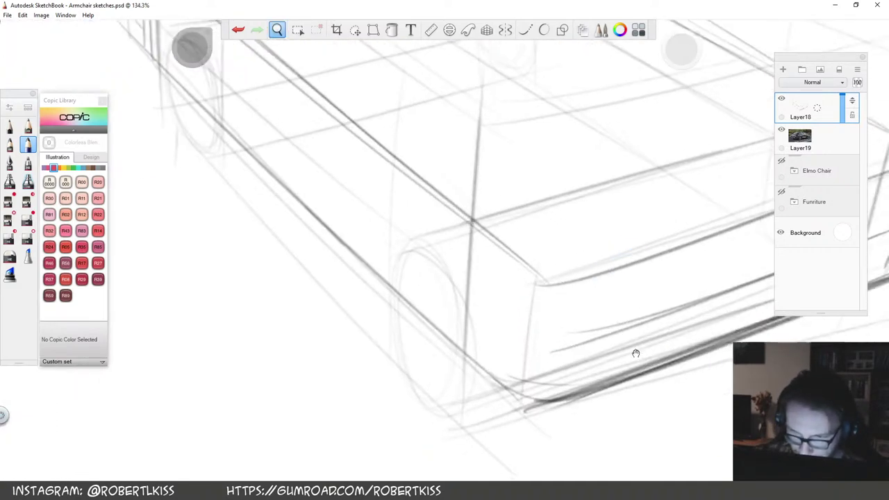
pyautogui.moveTo(537, 450); pyautogui.dragTo(467, 322)
pyautogui.moveTo(368, 146)
pyautogui.mouseDown()
pyautogui.moveTo(402, 297)
pyautogui.moveTo(361, 149)
pyautogui.moveTo(400, 300)
pyautogui.moveTo(354, 180)
pyautogui.mouseUp()
pyautogui.press('space')
pyautogui.moveTo(432, 132); pyautogui.dragTo(579, 311)
pyautogui.moveTo(354, 224)
pyautogui.mouseDown()
pyautogui.moveTo(375, 338)
pyautogui.moveTo(336, 229)
pyautogui.moveTo(369, 337)
pyautogui.mouseUp()
# Draw wheel arches over the near-side rear and front wheels
pyautogui.press('space')
pyautogui.moveTo(550, 208); pyautogui.dragTo(464, 262)
pyautogui.moveTo(531, 294)
pyautogui.mouseDown()
pyautogui.moveTo(519, 343)
pyautogui.moveTo(508, 305)
pyautogui.mouseUp()
pyautogui.moveTo(439, 229)
pyautogui.mouseDown()
pyautogui.moveTo(459, 231)
pyautogui.moveTo(464, 256)
pyautogui.mouseUp()
pyautogui.moveTo(440, 226); pyautogui.dragTo(463, 239)
pyautogui.moveTo(545, 323)
pyautogui.mouseDown()
pyautogui.moveTo(560, 349)
pyautogui.moveTo(543, 300)
pyautogui.mouseUp()
pyautogui.moveTo(556, 348)
pyautogui.mouseDown()
pyautogui.moveTo(535, 306)
pyautogui.moveTo(532, 314)
pyautogui.mouseUp()
pyautogui.moveTo(621, 380); pyautogui.dragTo(604, 358)
pyautogui.moveTo(485, 264); pyautogui.dragTo(500, 311)
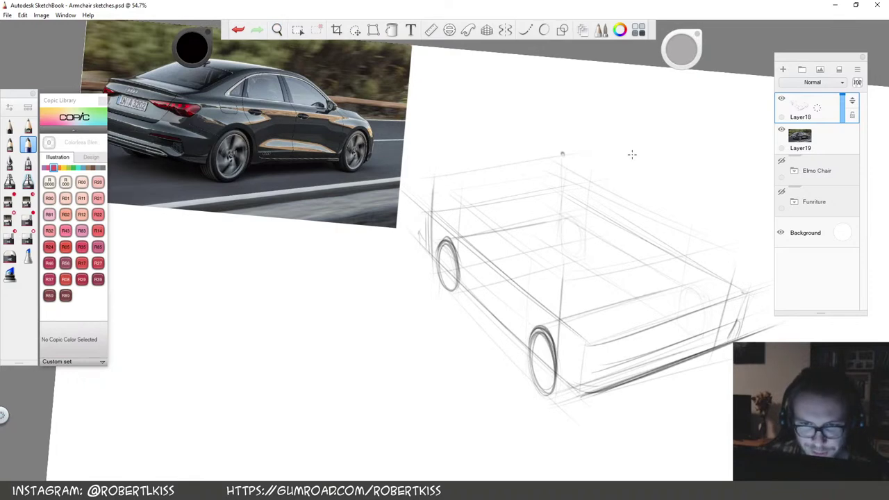
# Redraw the near-side upper body edge as one long line and lighten it with the eraser
pyautogui.press('space')
pyautogui.moveTo(679, 150); pyautogui.dragTo(579, 371)
pyautogui.moveTo(577, 410); pyautogui.dragTo(470, 403)
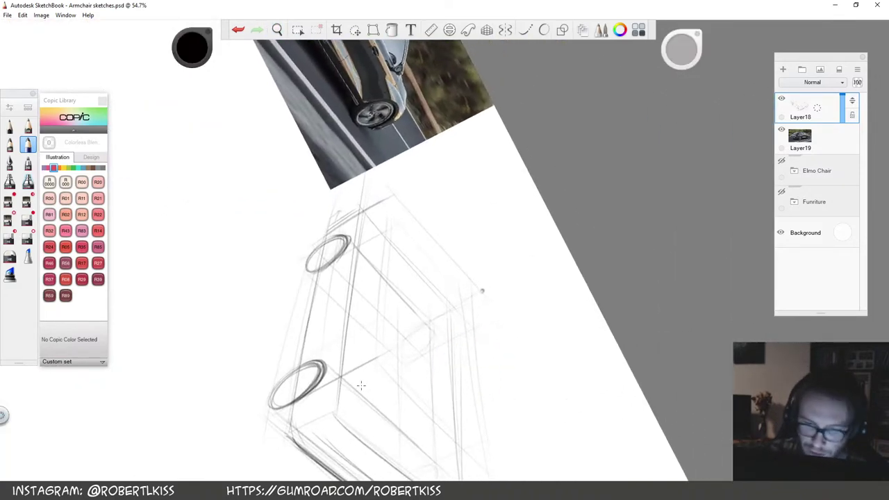
pyautogui.moveTo(341, 414); pyautogui.dragTo(364, 222)
pyautogui.press('s')
pyautogui.moveTo(339, 395); pyautogui.dragTo(361, 208)
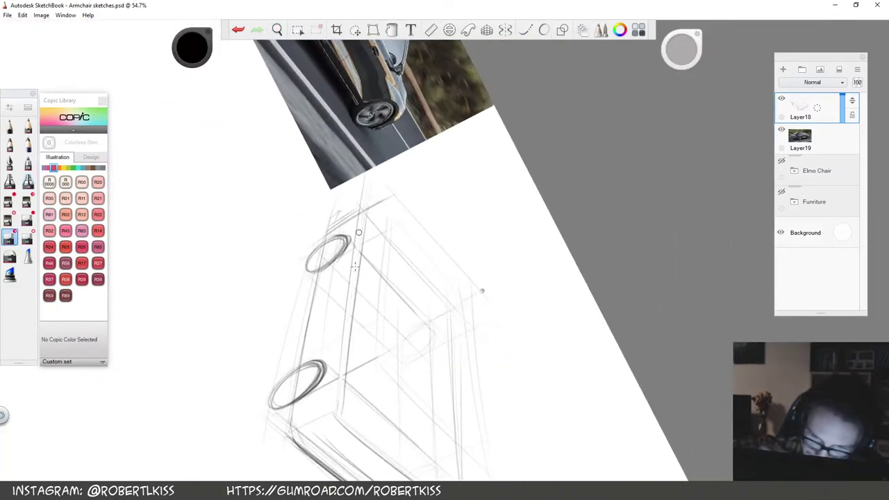
pyautogui.press('b')
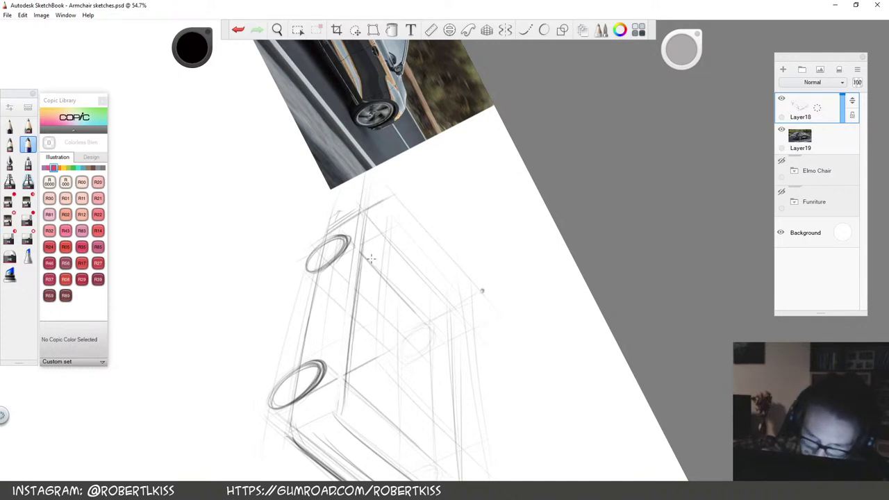
# Strengthen the near-side shoulder line and extend it past the front wheel towards the front corner
pyautogui.press('space')
pyautogui.moveTo(569, 266); pyautogui.dragTo(558, 264)
pyautogui.moveTo(483, 341); pyautogui.dragTo(514, 263)
pyautogui.press('space')
pyautogui.moveTo(627, 227); pyautogui.dragTo(550, 341)
pyautogui.moveTo(609, 244); pyautogui.dragTo(721, 157)
pyautogui.moveTo(705, 197); pyautogui.dragTo(578, 171)
pyautogui.moveTo(552, 228); pyautogui.dragTo(560, 216)
pyautogui.moveTo(538, 300); pyautogui.dragTo(568, 318)
pyautogui.moveTo(628, 214); pyautogui.dragTo(622, 306)
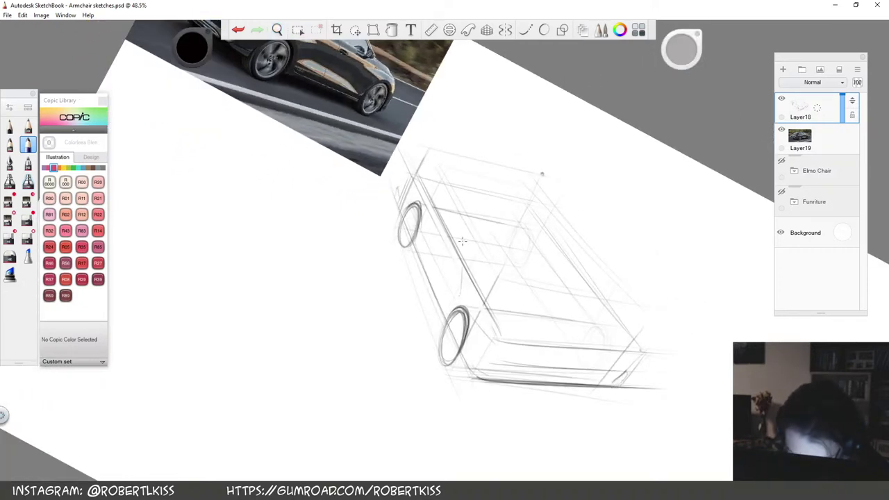
pyautogui.moveTo(470, 312); pyautogui.dragTo(498, 340)
# Draw a low inset sill panel between the near-side wheels and a slanted crease behind the front wheel
pyautogui.moveTo(461, 256)
pyautogui.mouseDown()
pyautogui.moveTo(461, 299)
pyautogui.moveTo(492, 390)
pyautogui.mouseUp()
pyautogui.moveTo(439, 286); pyautogui.dragTo(457, 307)
pyautogui.moveTo(535, 391); pyautogui.dragTo(529, 369)
pyautogui.moveTo(428, 303); pyautogui.dragTo(454, 348)
pyautogui.moveTo(440, 302)
pyautogui.mouseDown()
pyautogui.moveTo(465, 359)
pyautogui.moveTo(438, 301)
pyautogui.moveTo(461, 373)
pyautogui.moveTo(461, 350)
pyautogui.mouseUp()
pyautogui.moveTo(441, 301)
pyautogui.mouseDown()
pyautogui.moveTo(456, 333)
pyautogui.moveTo(446, 334)
pyautogui.mouseUp()
pyautogui.press('space')
pyautogui.moveTo(597, 295)
pyautogui.mouseDown()
pyautogui.moveTo(596, 286)
pyautogui.moveTo(580, 295)
pyautogui.mouseUp()
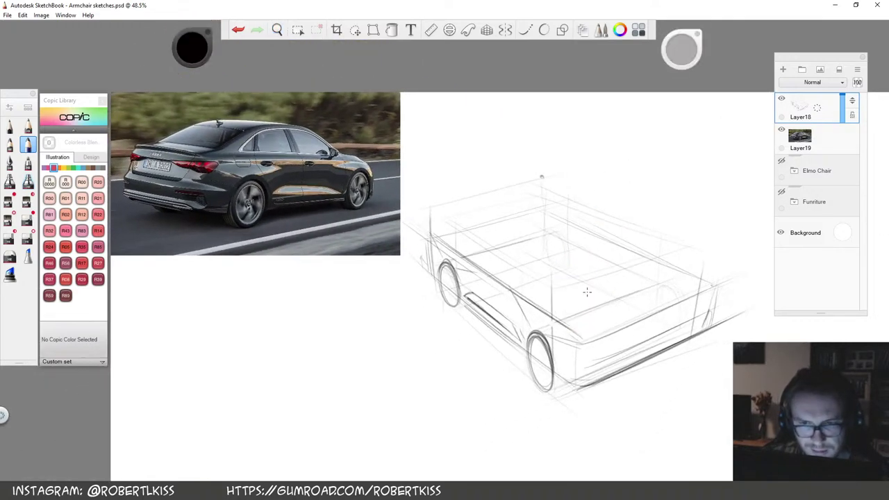
# Reinforce the near-side shoulder lines with long straight strokes
pyautogui.press('space')
pyautogui.moveTo(657, 246); pyautogui.dragTo(609, 273)
pyautogui.moveTo(525, 203); pyautogui.dragTo(614, 237)
pyautogui.moveTo(456, 247); pyautogui.dragTo(607, 190)
pyautogui.moveTo(464, 245); pyautogui.dragTo(668, 171)
pyautogui.hotkey('ctrl', 'z')
pyautogui.moveTo(458, 246); pyautogui.dragTo(668, 173)
pyautogui.moveTo(464, 245); pyautogui.dragTo(645, 179)
pyautogui.press('space')
pyautogui.moveTo(652, 215); pyautogui.dragTo(655, 224)
pyautogui.moveTo(449, 384); pyautogui.dragTo(529, 393)
pyautogui.moveTo(632, 393); pyautogui.dragTo(618, 388)
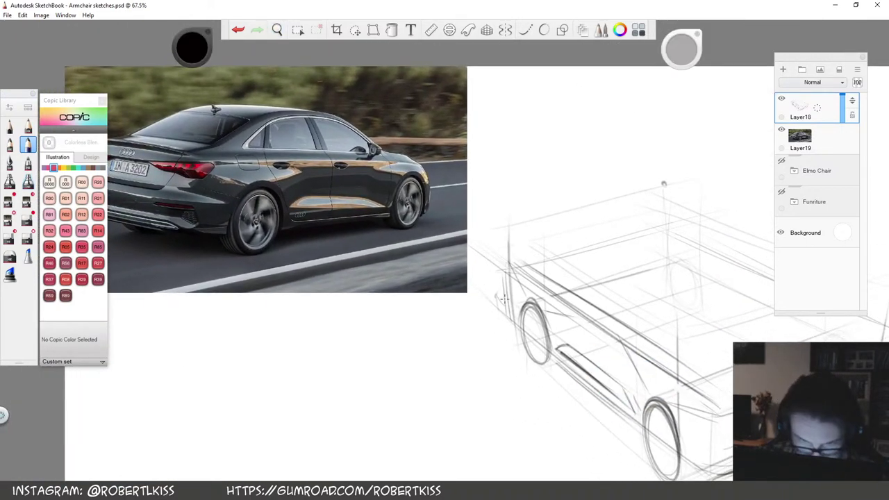
# Draw a dark, rounded rear corner edge running down to the rear wheel on the near side
pyautogui.moveTo(504, 265); pyautogui.dragTo(518, 327)
pyautogui.moveTo(504, 274); pyautogui.dragTo(518, 264)
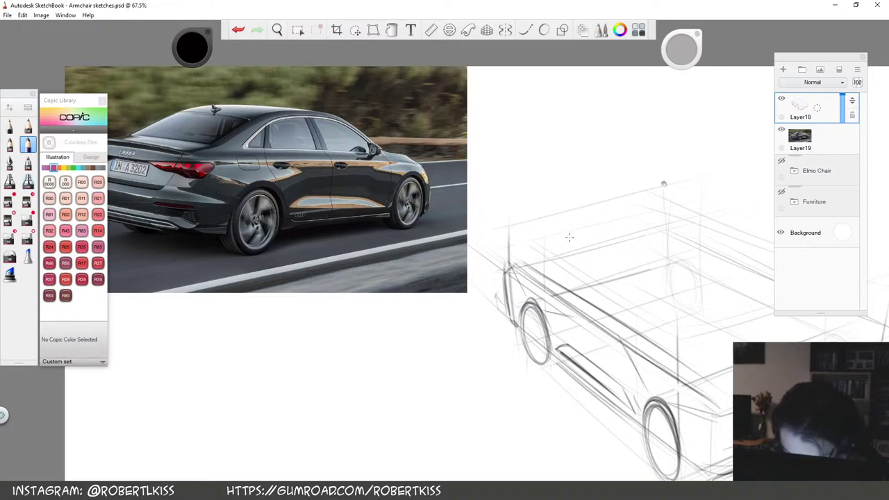
pyautogui.press('space')
pyautogui.moveTo(584, 374); pyautogui.dragTo(521, 341)
pyautogui.moveTo(527, 286)
pyautogui.mouseDown()
pyautogui.moveTo(528, 296)
pyautogui.moveTo(518, 269)
pyautogui.mouseUp()
pyautogui.hotkey('ctrl', 'z')
pyautogui.hotkey('ctrl', 'z')
pyautogui.press('space')
pyautogui.moveTo(514, 324); pyautogui.dragTo(547, 307)
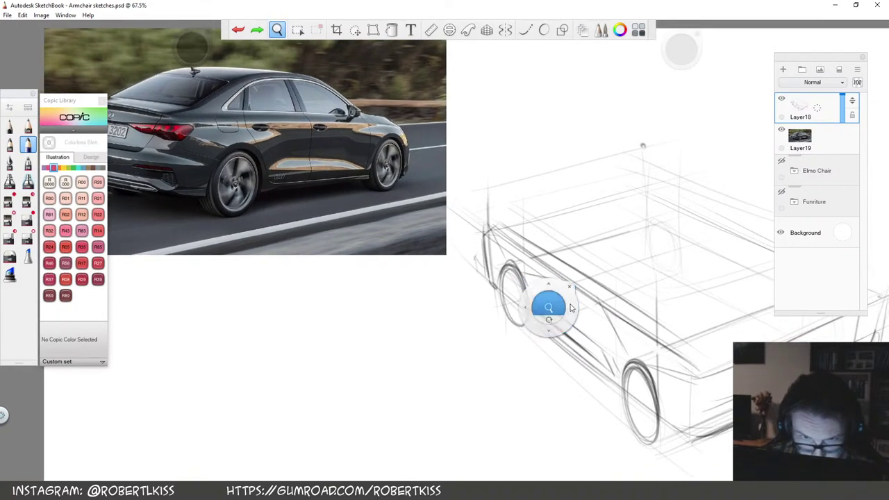
pyautogui.hotkey('ctrl', 'y')
# Sketch the cabin's rear edge and its long side line running forward over the body
pyautogui.moveTo(665, 329)
pyautogui.mouseDown()
pyautogui.moveTo(609, 318)
pyautogui.moveTo(604, 271)
pyautogui.mouseUp()
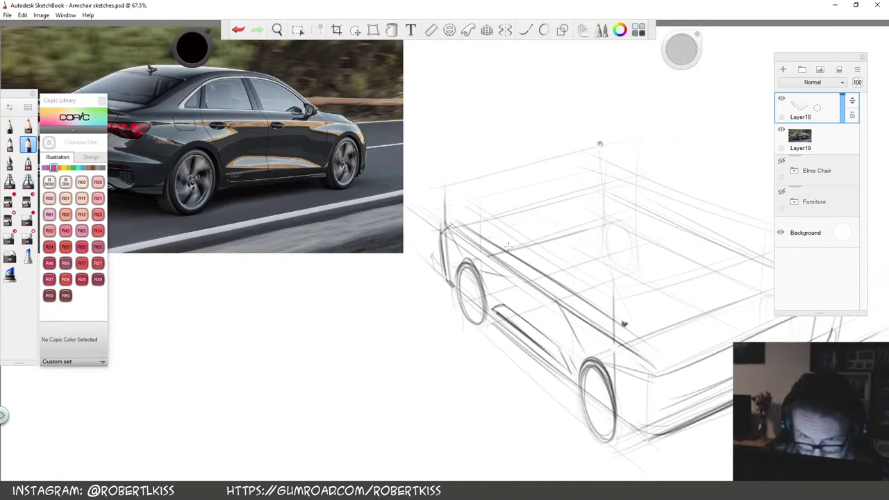
pyautogui.moveTo(486, 237); pyautogui.dragTo(562, 210)
pyautogui.moveTo(644, 253); pyautogui.dragTo(589, 218)
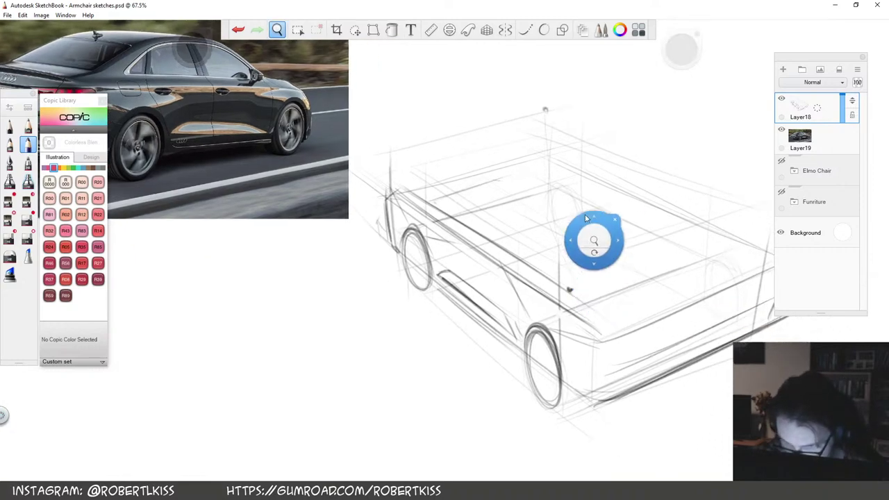
pyautogui.moveTo(493, 183); pyautogui.dragTo(544, 215)
pyautogui.moveTo(487, 183)
pyautogui.mouseDown()
pyautogui.moveTo(544, 220)
pyautogui.moveTo(564, 277)
pyautogui.moveTo(640, 269)
pyautogui.moveTo(619, 261)
pyautogui.mouseUp()
pyautogui.click(566, 283)
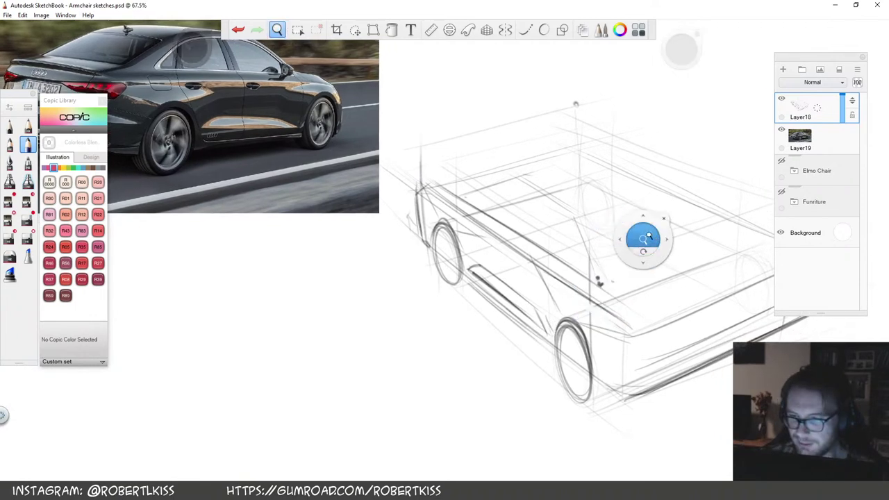
# Darken the hood's front edge across the vehicle's width and start the far-side edge at the far corner
pyautogui.moveTo(625, 236); pyautogui.dragTo(658, 295)
pyautogui.moveTo(575, 278)
pyautogui.mouseDown()
pyautogui.moveTo(633, 294)
pyautogui.moveTo(591, 308)
pyautogui.mouseUp()
pyautogui.moveTo(715, 260); pyautogui.dragTo(577, 312)
pyautogui.moveTo(709, 257); pyautogui.dragTo(717, 264)
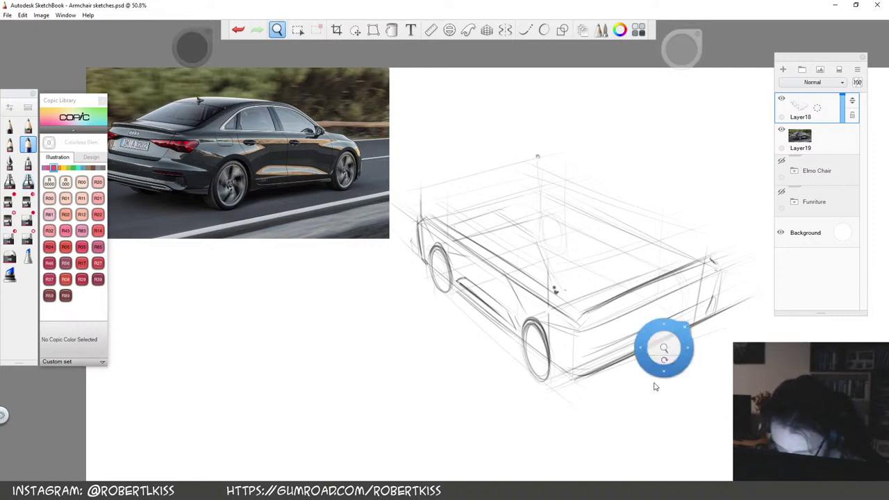
pyautogui.moveTo(660, 379); pyautogui.dragTo(633, 367)
pyautogui.moveTo(689, 255)
pyautogui.mouseDown()
pyautogui.moveTo(683, 300)
pyautogui.moveTo(688, 263)
pyautogui.mouseUp()
pyautogui.moveTo(639, 230)
pyautogui.mouseDown()
pyautogui.moveTo(680, 249)
pyautogui.moveTo(671, 244)
pyautogui.mouseUp()
# Erase the stray guide lines beyond the far front corner, adjusting the eraser size
pyautogui.press('e')
pyautogui.moveTo(682, 304); pyautogui.dragTo(689, 250)
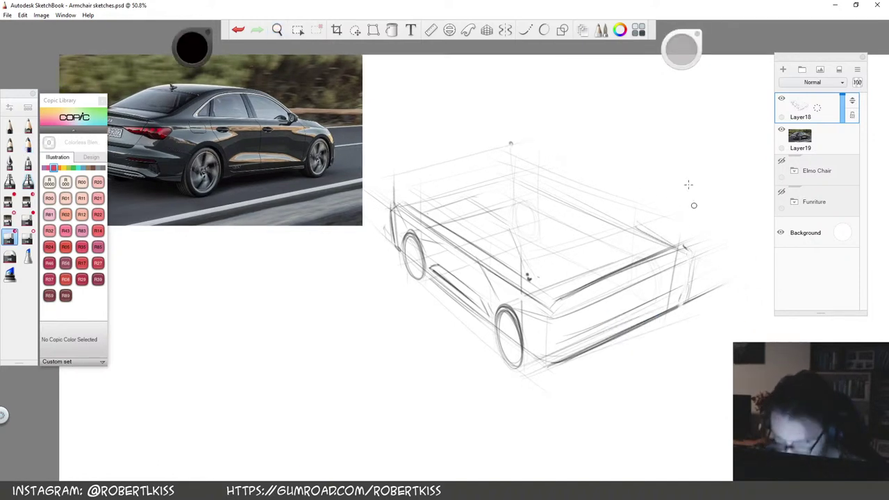
pyautogui.moveTo(684, 52); pyautogui.dragTo(753, 84)
pyautogui.moveTo(680, 303)
pyautogui.mouseDown()
pyautogui.moveTo(688, 244)
pyautogui.moveTo(674, 299)
pyautogui.mouseUp()
pyautogui.moveTo(696, 257); pyautogui.dragTo(688, 300)
# Redraw the far front corner edge with the pencil, from the hood down to the bumper
pyautogui.press('s')
pyautogui.moveTo(678, 253); pyautogui.dragTo(671, 309)
pyautogui.moveTo(680, 274)
pyautogui.mouseDown()
pyautogui.moveTo(670, 311)
pyautogui.moveTo(672, 251)
pyautogui.mouseUp()
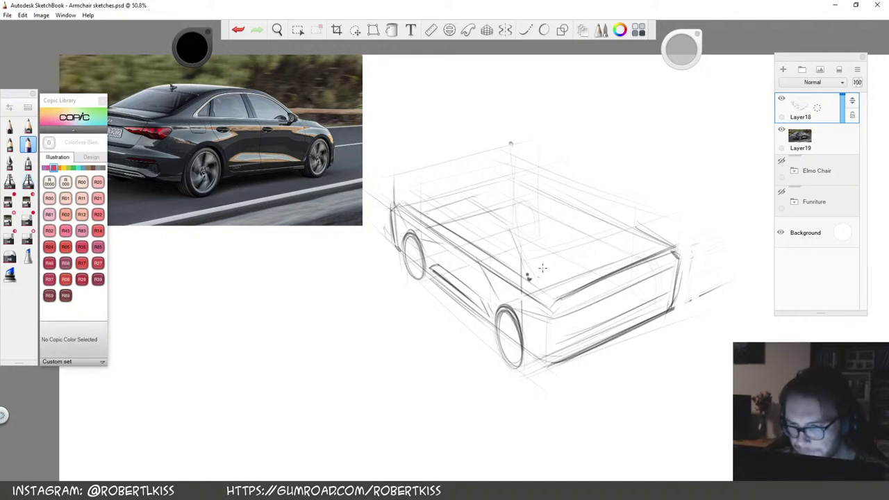
# Sketch the base line of the large window at the car's near end and light slanted pillar lines above it
pyautogui.moveTo(531, 270); pyautogui.dragTo(634, 228)
pyautogui.press('space')
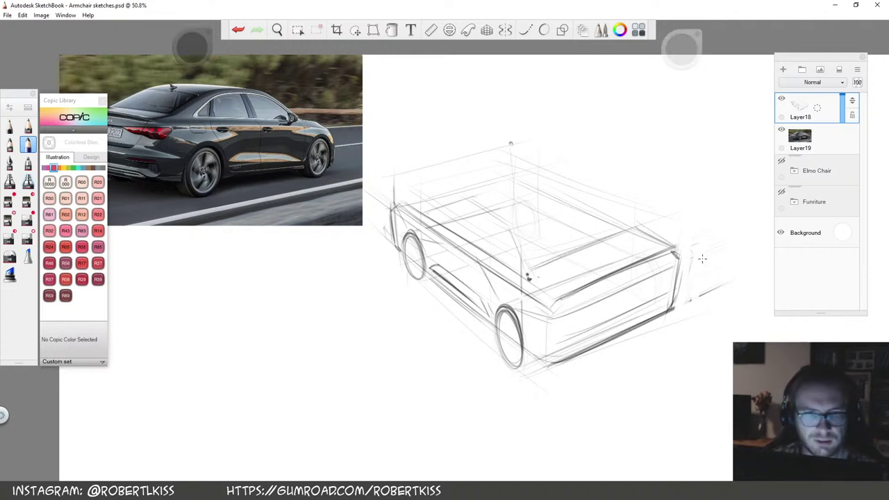
pyautogui.moveTo(678, 273); pyautogui.dragTo(685, 277)
pyautogui.moveTo(531, 165); pyautogui.dragTo(587, 243)
pyautogui.moveTo(522, 259); pyautogui.dragTo(560, 148)
pyautogui.moveTo(478, 267); pyautogui.dragTo(526, 151)
# Sketch light construction lines across the roof, connecting the tops of the pillars
pyautogui.moveTo(490, 212); pyautogui.dragTo(533, 137)
pyautogui.moveTo(503, 197); pyautogui.dragTo(643, 160)
pyautogui.moveTo(489, 211); pyautogui.dragTo(580, 154)
pyautogui.moveTo(466, 294); pyautogui.dragTo(530, 261)
# Darken the two slanted pillars on either side of the large near-end window
pyautogui.press('space')
pyautogui.moveTo(707, 195); pyautogui.dragTo(688, 352)
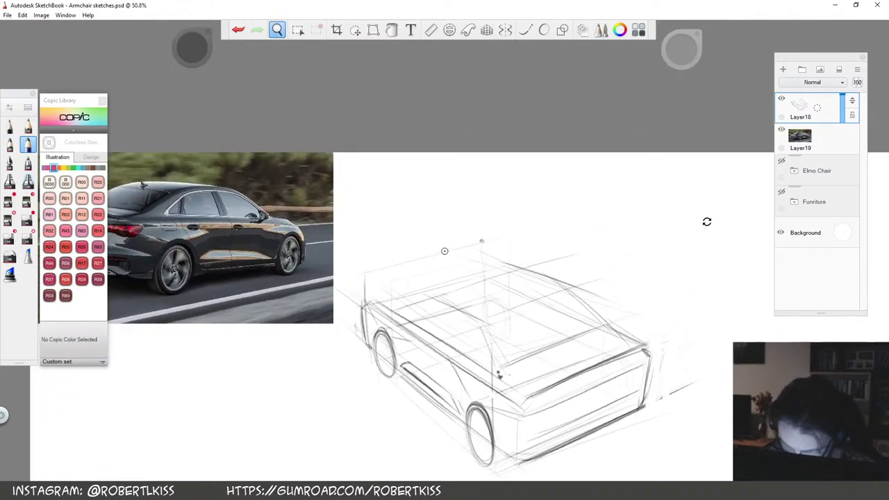
pyautogui.moveTo(600, 415); pyautogui.dragTo(664, 313)
pyautogui.moveTo(634, 351); pyautogui.dragTo(574, 375)
pyautogui.click(662, 334)
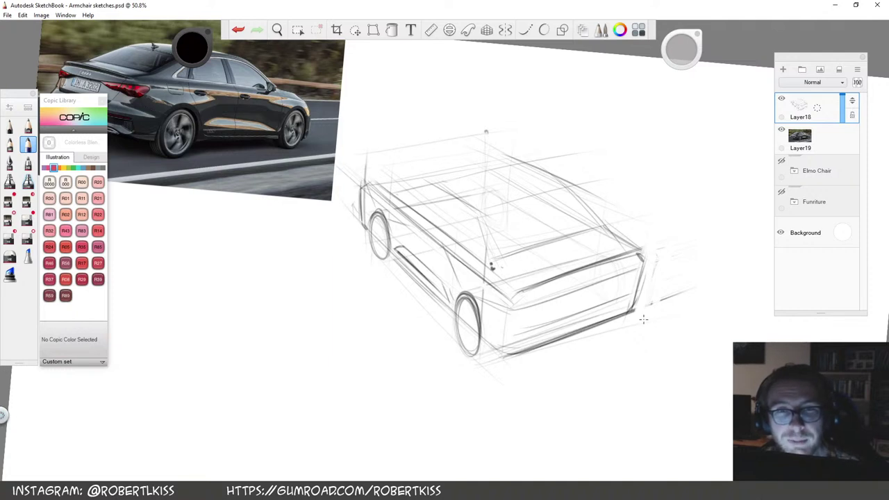
pyautogui.press('space')
pyautogui.moveTo(575, 349); pyautogui.dragTo(582, 336)
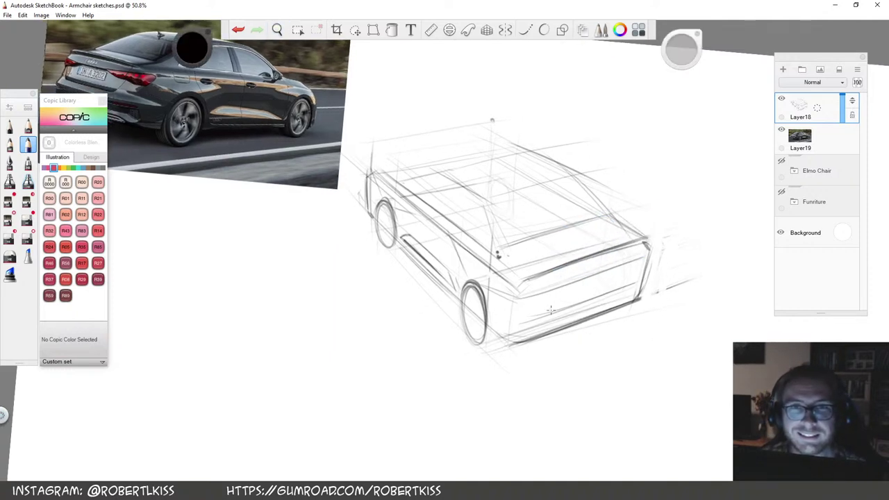
pyautogui.press('e')
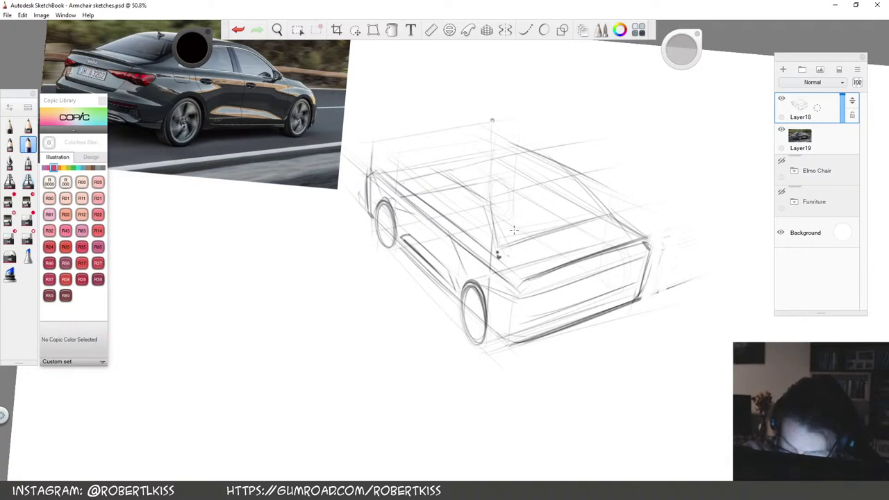
pyautogui.moveTo(502, 206); pyautogui.dragTo(520, 271)
pyautogui.moveTo(505, 221)
pyautogui.mouseDown()
pyautogui.moveTo(520, 272)
pyautogui.moveTo(517, 264)
pyautogui.mouseUp()
pyautogui.moveTo(584, 200); pyautogui.dragTo(615, 242)
# Erase stray marks around the upper end of the near-side pillar
pyautogui.press('space')
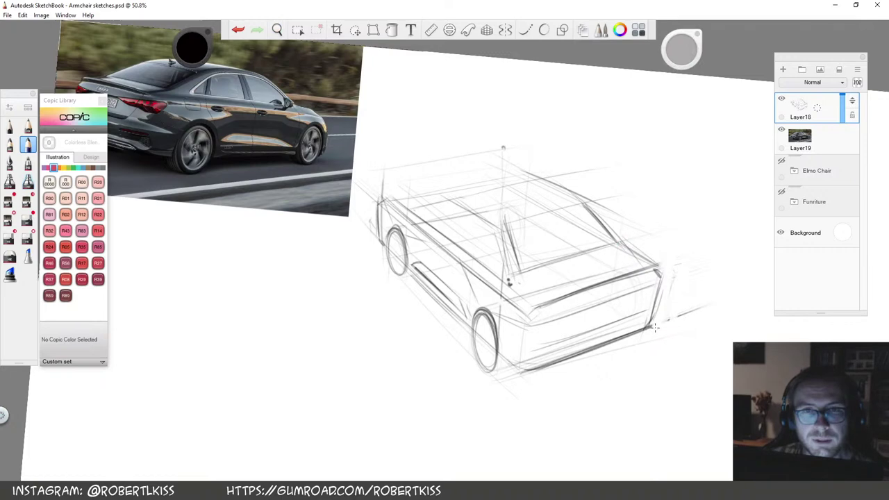
pyautogui.press('space')
pyautogui.moveTo(654, 266); pyautogui.dragTo(679, 261)
pyautogui.press('space')
pyautogui.press('e')
pyautogui.moveTo(510, 230); pyautogui.dragTo(502, 218)
pyautogui.press('b')
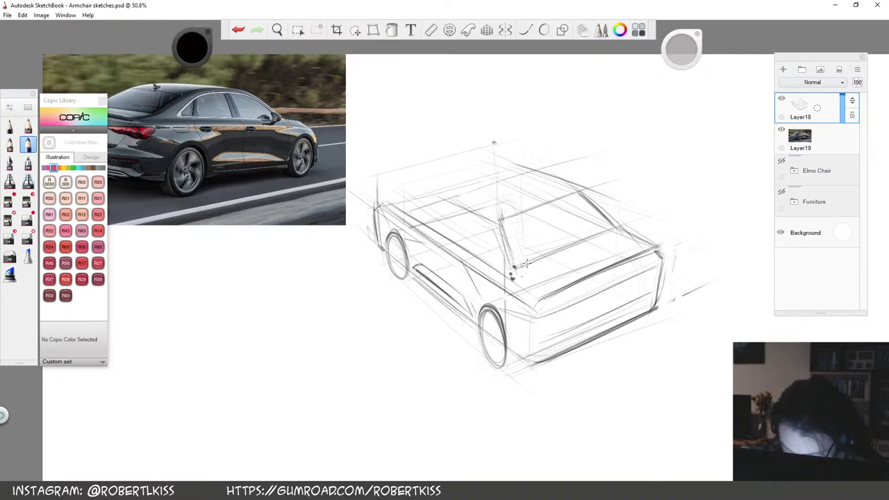
# Outline the near-end window with darker strokes, restating its base line, top edge and near-side pillar
pyautogui.moveTo(516, 267); pyautogui.dragTo(601, 229)
pyautogui.hotkey('ctrl', 'z')
pyautogui.moveTo(515, 267); pyautogui.dragTo(634, 218)
pyautogui.moveTo(575, 195)
pyautogui.mouseDown()
pyautogui.moveTo(500, 222)
pyautogui.moveTo(510, 256)
pyautogui.mouseUp()
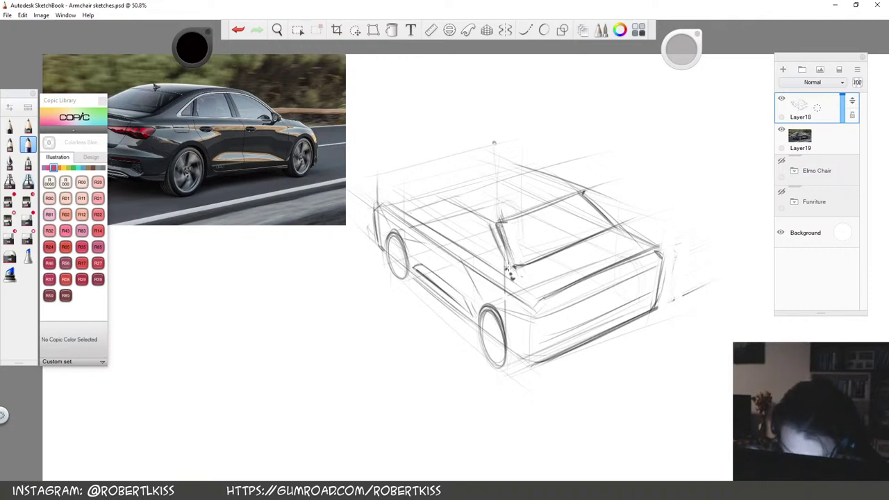
# Sketch the side window outline along the beltline, roofline and both slanted ends
pyautogui.press('space')
pyautogui.moveTo(575, 105); pyautogui.dragTo(572, 132)
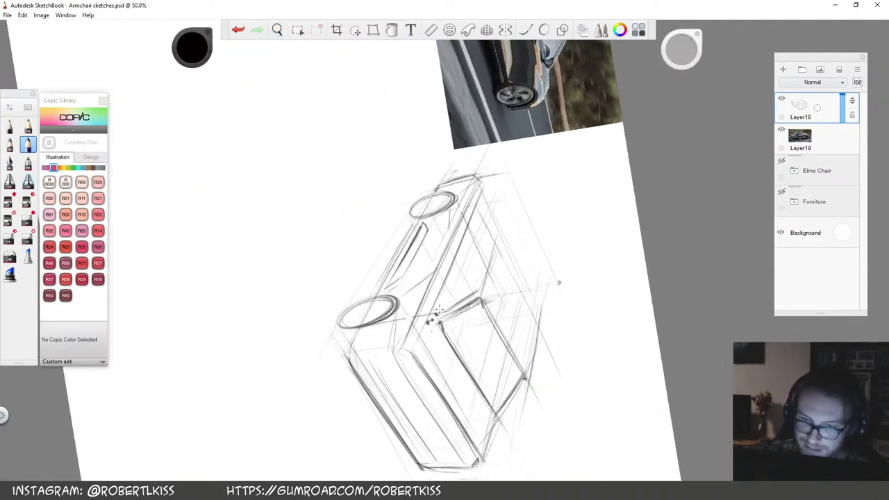
pyautogui.moveTo(434, 311); pyautogui.dragTo(476, 212)
pyautogui.moveTo(481, 291); pyautogui.dragTo(502, 215)
pyautogui.moveTo(479, 294); pyautogui.dragTo(499, 239)
pyautogui.moveTo(479, 207); pyautogui.dragTo(495, 242)
# Restate the side window outline with heavier lines along the roofline and both sloping ends
pyautogui.press('space')
pyautogui.moveTo(618, 275); pyautogui.dragTo(444, 85)
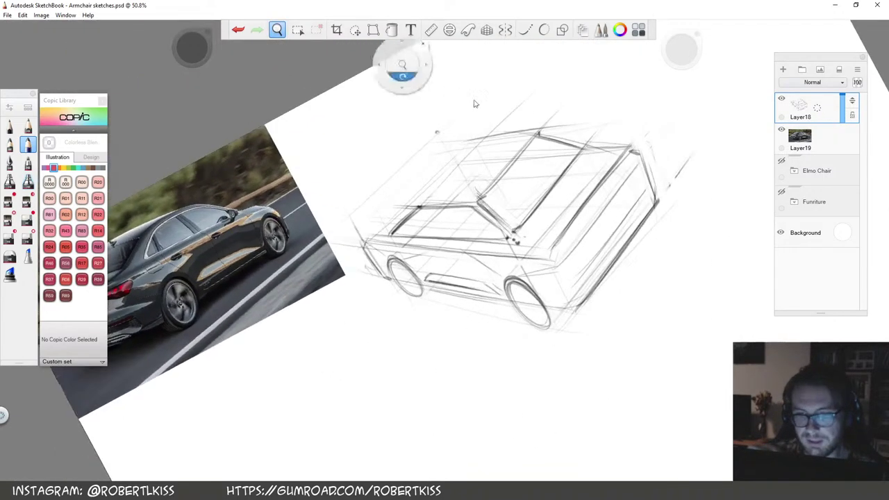
pyautogui.moveTo(449, 220); pyautogui.dragTo(521, 254)
pyautogui.moveTo(492, 300); pyautogui.dragTo(517, 304)
pyautogui.moveTo(650, 247); pyautogui.dragTo(581, 97)
pyautogui.moveTo(564, 187); pyautogui.dragTo(465, 236)
pyautogui.press('s')
pyautogui.moveTo(392, 318)
pyautogui.mouseDown()
pyautogui.moveTo(394, 212)
pyautogui.moveTo(398, 238)
pyautogui.moveTo(397, 224)
pyautogui.moveTo(406, 234)
pyautogui.moveTo(482, 146)
pyautogui.mouseUp()
pyautogui.press('s')
pyautogui.moveTo(393, 243)
pyautogui.mouseDown()
pyautogui.moveTo(476, 153)
pyautogui.moveTo(560, 140)
pyautogui.mouseUp()
pyautogui.moveTo(460, 161); pyautogui.dragTo(567, 146)
pyautogui.press('s')
pyautogui.moveTo(470, 154)
pyautogui.mouseDown()
pyautogui.moveTo(513, 147)
pyautogui.moveTo(459, 160)
pyautogui.moveTo(559, 147)
pyautogui.mouseUp()
pyautogui.press('s')
pyautogui.moveTo(448, 180)
pyautogui.mouseDown()
pyautogui.moveTo(464, 162)
pyautogui.moveTo(561, 149)
pyautogui.mouseUp()
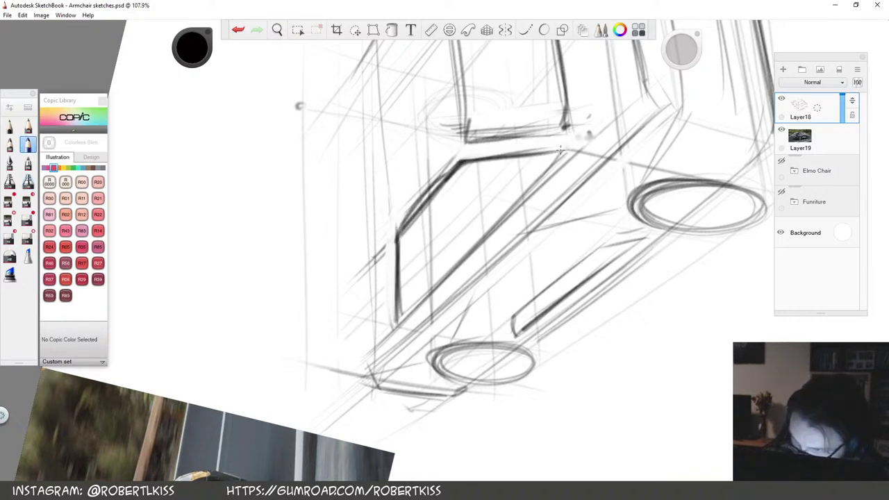
# Draw the slanted pillar dividers inside the side window
pyautogui.press('space')
pyautogui.moveTo(651, 195); pyautogui.dragTo(555, 253)
pyautogui.moveTo(683, 167); pyautogui.dragTo(566, 420)
pyautogui.moveTo(583, 379); pyautogui.dragTo(591, 275)
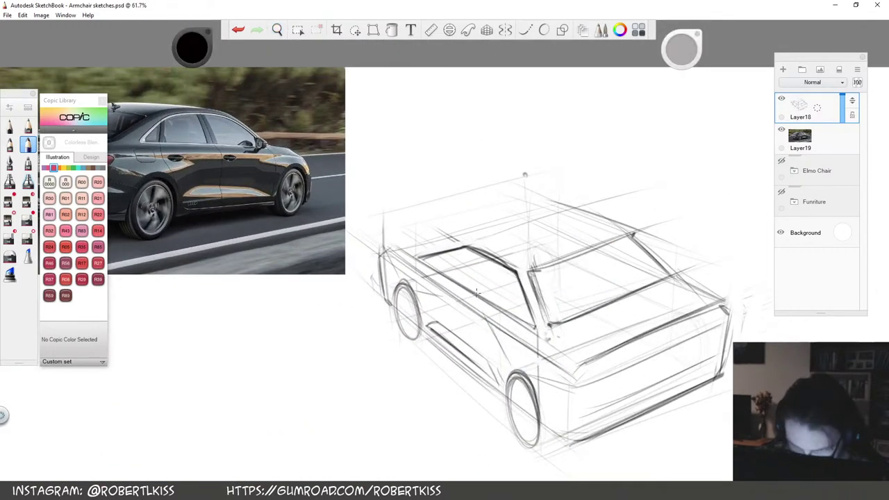
pyautogui.moveTo(477, 320); pyautogui.dragTo(495, 320)
pyautogui.hotkey('ctrl', 'z')
pyautogui.hotkey('ctrl', 'z')
pyautogui.moveTo(497, 258); pyautogui.dragTo(485, 286)
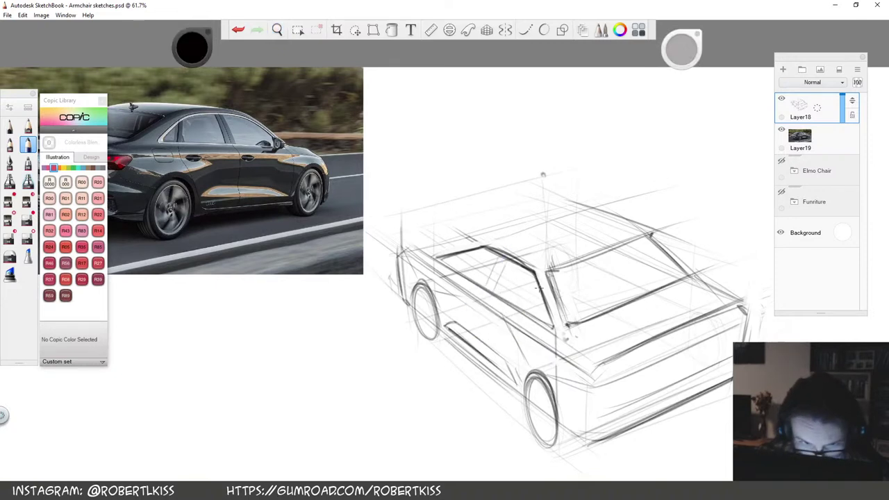
pyautogui.moveTo(539, 291); pyautogui.dragTo(533, 315)
# Redraw the near-side edge and the top edge of the near-end window, leaving a thicker pillar beside the side window
pyautogui.moveTo(630, 378); pyautogui.dragTo(597, 356)
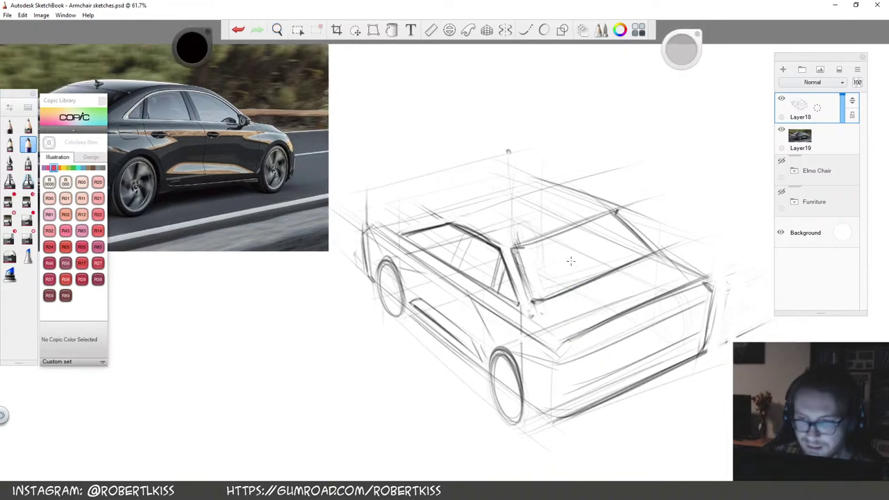
pyautogui.press('space')
pyautogui.moveTo(519, 250)
pyautogui.mouseDown()
pyautogui.moveTo(562, 245)
pyautogui.moveTo(578, 290)
pyautogui.mouseUp()
pyautogui.moveTo(552, 243); pyautogui.dragTo(585, 291)
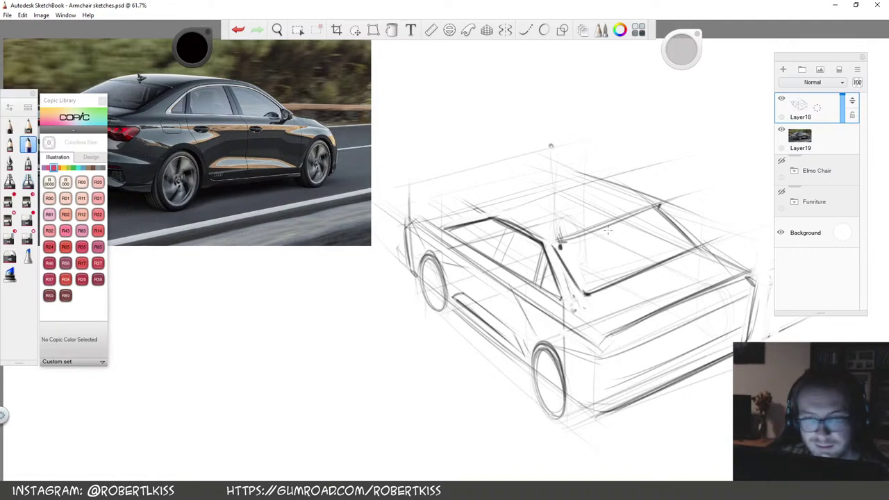
pyautogui.moveTo(560, 243)
pyautogui.mouseDown()
pyautogui.moveTo(662, 205)
pyautogui.moveTo(555, 251)
pyautogui.moveTo(660, 207)
pyautogui.mouseUp()
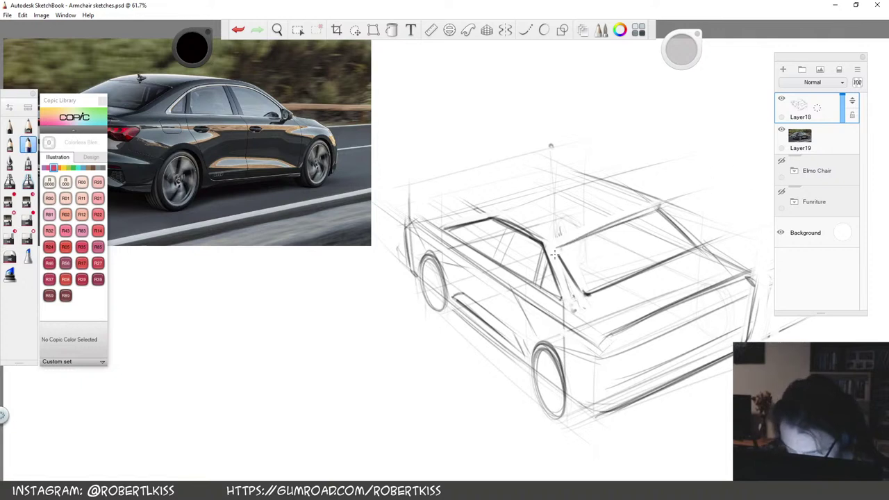
pyautogui.moveTo(554, 247)
pyautogui.mouseDown()
pyautogui.moveTo(585, 293)
pyautogui.moveTo(693, 252)
pyautogui.moveTo(659, 208)
pyautogui.moveTo(695, 249)
pyautogui.mouseUp()
# Erase the far-side edge of the near-end window and redraw that pillar with heavier double strokes
pyautogui.press('e')
pyautogui.moveTo(659, 204); pyautogui.dragTo(712, 251)
pyautogui.press('b')
pyautogui.moveTo(654, 211); pyautogui.dragTo(705, 253)
pyautogui.moveTo(655, 192); pyautogui.dragTo(706, 251)
pyautogui.moveTo(654, 197); pyautogui.dragTo(708, 254)
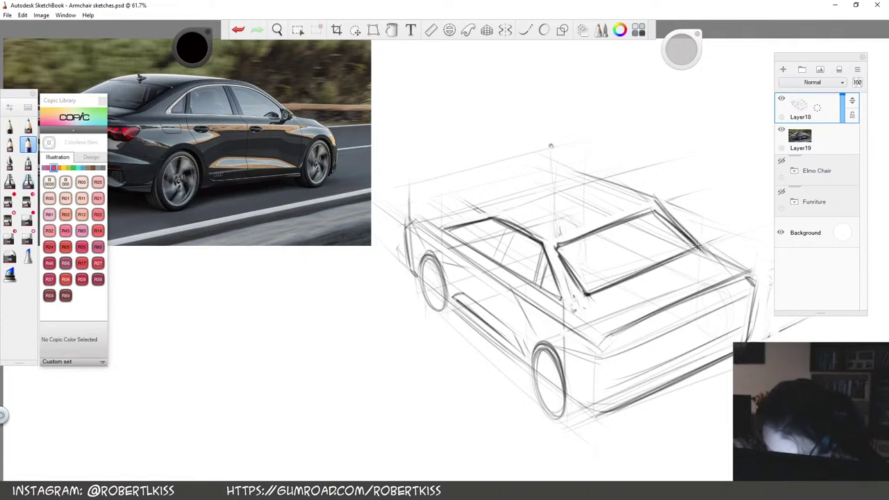
# Lighten the heavy edge line of the deck below the near-end window with the eraser
pyautogui.press('space')
pyautogui.moveTo(624, 332)
pyautogui.mouseDown()
pyautogui.moveTo(705, 296)
pyautogui.moveTo(577, 313)
pyautogui.moveTo(705, 255)
pyautogui.mouseUp()
pyautogui.press('e')
pyautogui.press('b')
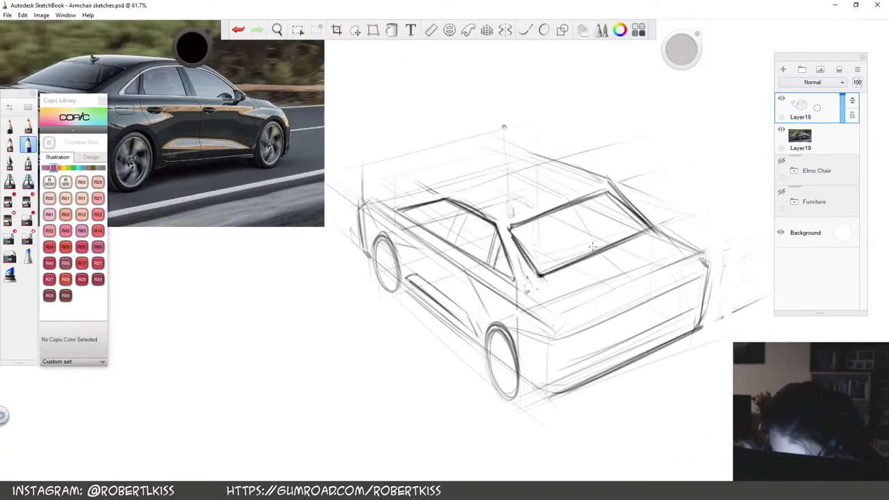
# Sketch the upper edge lines of the body at the car's far end behind the side window
pyautogui.press('space')
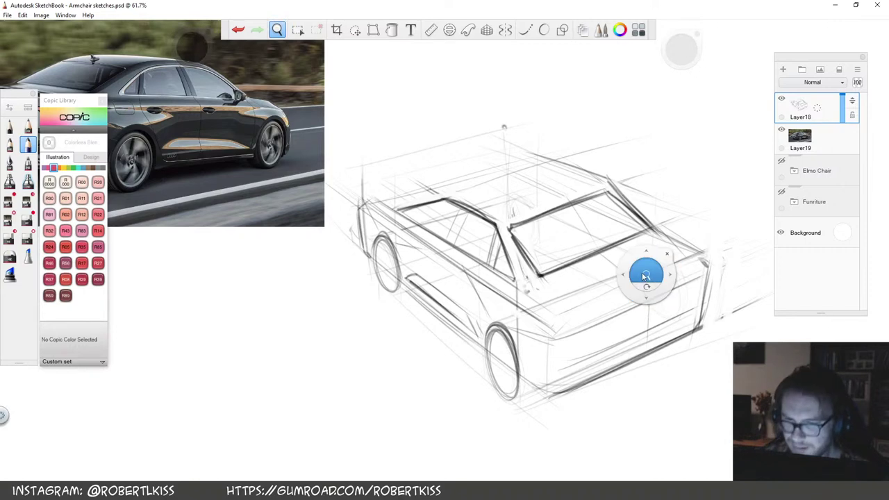
pyautogui.moveTo(645, 281); pyautogui.dragTo(625, 295)
pyautogui.moveTo(480, 224); pyautogui.dragTo(581, 217)
pyautogui.moveTo(413, 221); pyautogui.dragTo(604, 157)
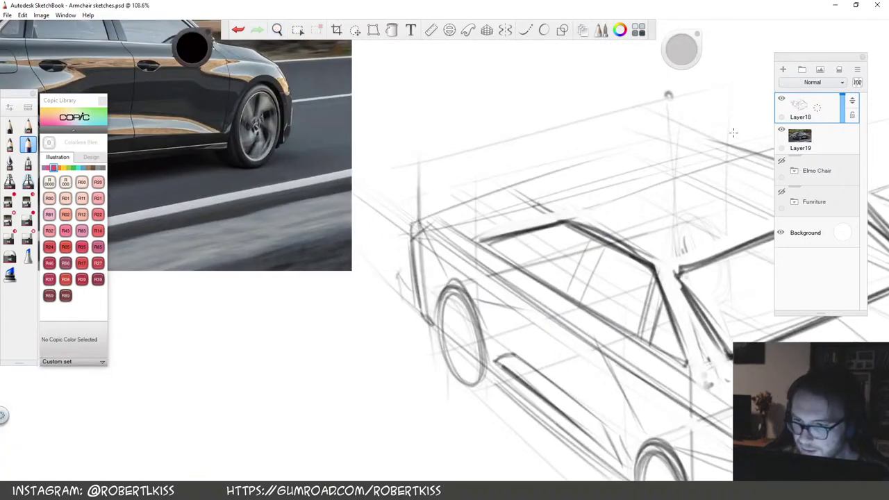
pyautogui.moveTo(424, 214)
pyautogui.mouseDown()
pyautogui.moveTo(612, 165)
pyautogui.moveTo(594, 184)
pyautogui.moveTo(476, 151)
pyautogui.mouseUp()
pyautogui.press('space')
pyautogui.moveTo(425, 176); pyautogui.dragTo(616, 117)
pyautogui.press('space')
# Draw a smaller rim ellipse inside the near wheel
pyautogui.moveTo(666, 201)
pyautogui.mouseDown()
pyautogui.moveTo(566, 289)
pyautogui.moveTo(474, 271)
pyautogui.moveTo(592, 208)
pyautogui.moveTo(577, 226)
pyautogui.mouseUp()
pyautogui.press('s')
pyautogui.press('s')
pyautogui.press('s')
pyautogui.moveTo(456, 318); pyautogui.dragTo(462, 334)
pyautogui.press('s')
pyautogui.moveTo(452, 286)
pyautogui.mouseDown()
pyautogui.moveTo(463, 343)
pyautogui.moveTo(462, 310)
pyautogui.mouseUp()
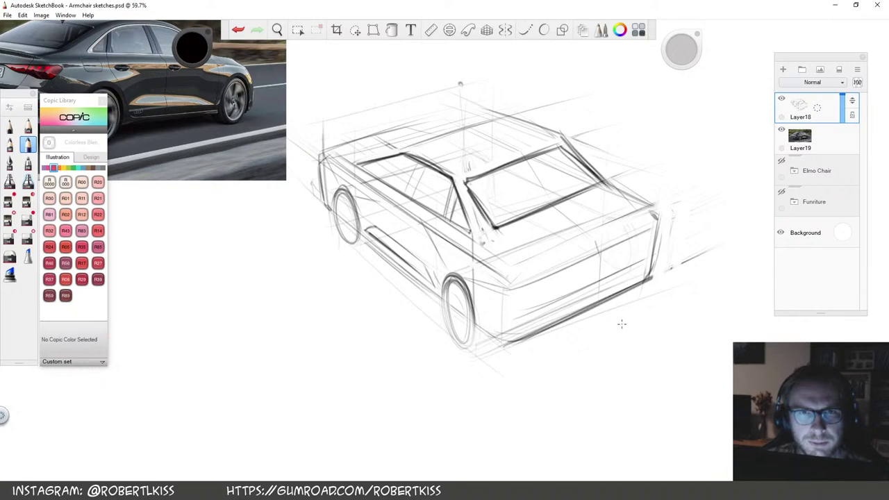
pyautogui.press('space')
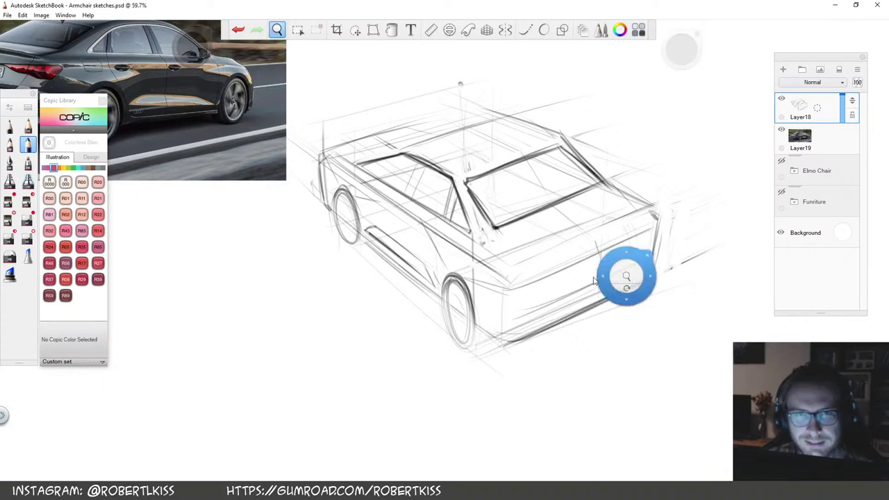
pyautogui.moveTo(490, 352); pyautogui.dragTo(534, 328)
pyautogui.moveTo(598, 261); pyautogui.dragTo(571, 323)
pyautogui.moveTo(569, 330); pyautogui.dragTo(557, 361)
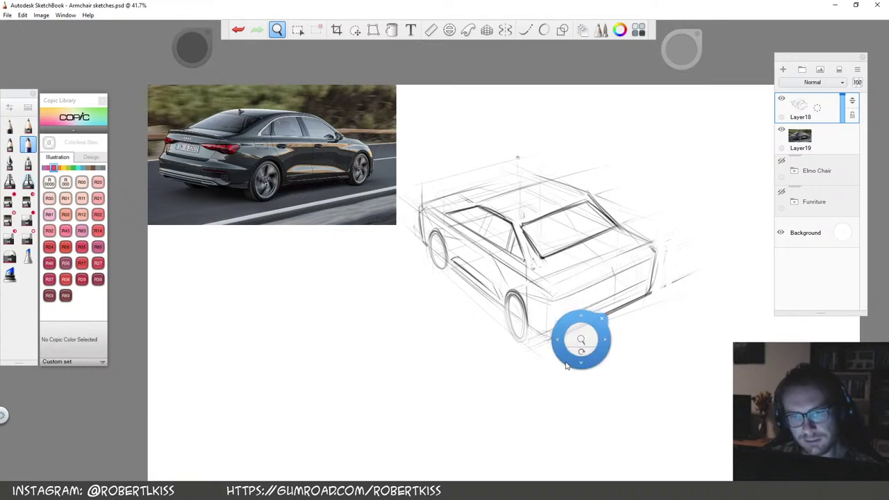
pyautogui.moveTo(557, 280); pyautogui.dragTo(572, 277)
pyautogui.moveTo(543, 319); pyautogui.dragTo(585, 329)
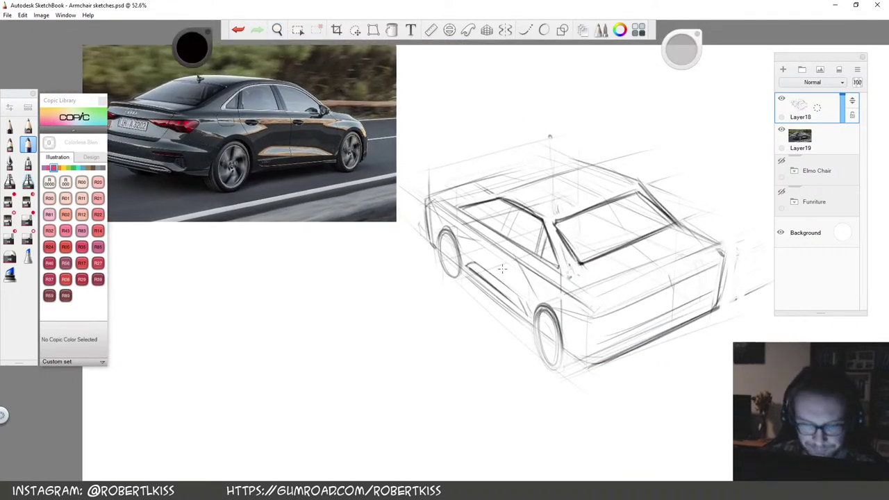
pyautogui.press('l')
pyautogui.moveTo(465, 280)
pyautogui.mouseDown()
pyautogui.moveTo(448, 224)
pyautogui.moveTo(454, 308)
pyautogui.mouseUp()
pyautogui.hotkey('ctrl', 'z')
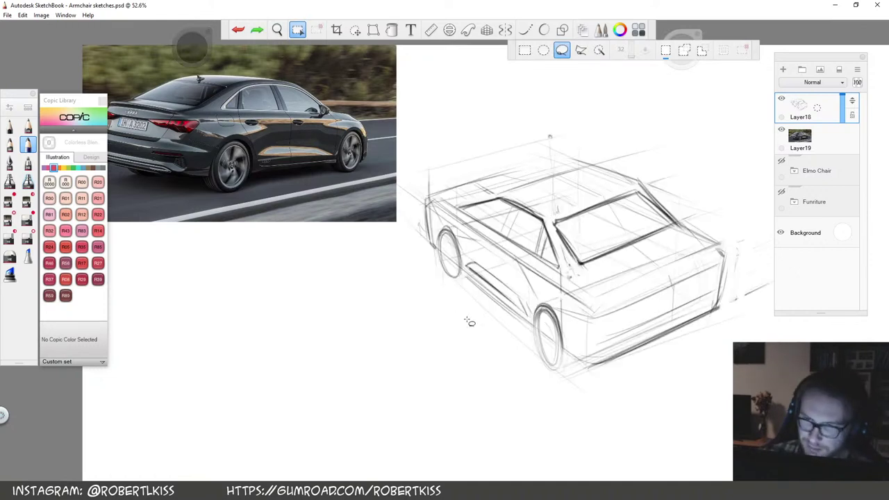
# Erase the far wheel on the car's side
pyautogui.press('l')
pyautogui.moveTo(444, 232)
pyautogui.mouseDown()
pyautogui.moveTo(453, 277)
pyautogui.moveTo(455, 231)
pyautogui.mouseUp()
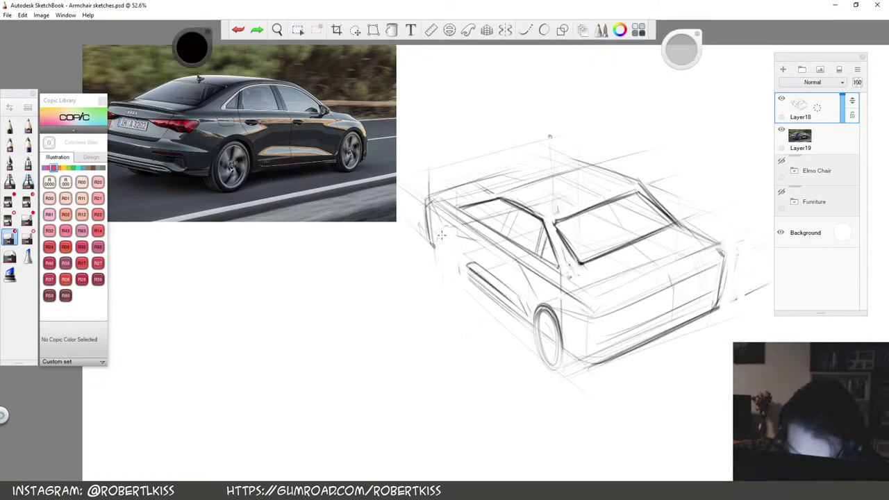
# Restate the long ground line beneath the car's side past both wheels
pyautogui.press('space')
pyautogui.moveTo(594, 182); pyautogui.dragTo(598, 388)
pyautogui.moveTo(417, 289); pyautogui.dragTo(385, 395)
pyautogui.moveTo(441, 211)
pyautogui.mouseDown()
pyautogui.moveTo(376, 421)
pyautogui.moveTo(388, 383)
pyautogui.mouseUp()
pyautogui.moveTo(458, 197); pyautogui.dragTo(415, 352)
# Rework the body's vertical edge at the far corner and start the new far wheel ellipse
pyautogui.press('space')
pyautogui.moveTo(622, 260); pyautogui.dragTo(627, 258)
pyautogui.press('space')
pyautogui.moveTo(502, 264); pyautogui.dragTo(422, 168)
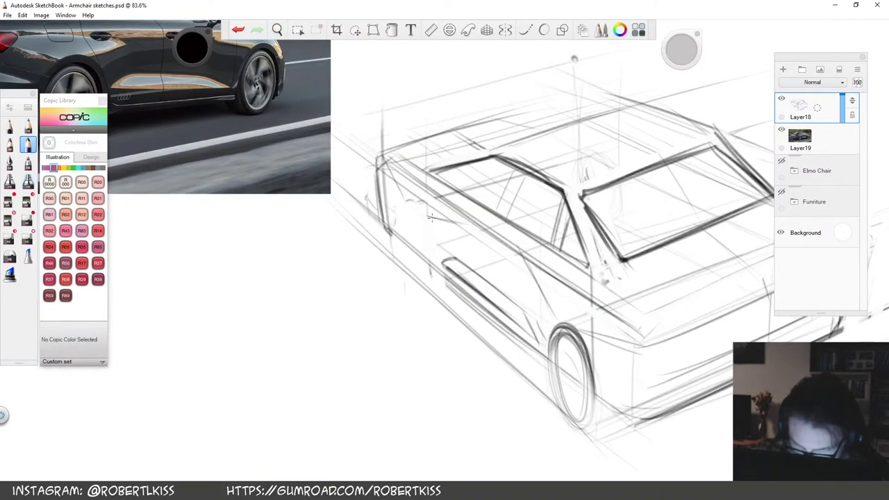
pyautogui.moveTo(395, 194)
pyautogui.mouseDown()
pyautogui.moveTo(386, 236)
pyautogui.moveTo(408, 222)
pyautogui.moveTo(387, 247)
pyautogui.moveTo(393, 196)
pyautogui.moveTo(388, 245)
pyautogui.mouseUp()
pyautogui.press('e')
pyautogui.moveTo(378, 177); pyautogui.dragTo(374, 213)
pyautogui.press('b')
pyautogui.moveTo(369, 154); pyautogui.dragTo(378, 221)
pyautogui.moveTo(371, 177)
pyautogui.mouseDown()
pyautogui.moveTo(382, 218)
pyautogui.moveTo(411, 243)
pyautogui.mouseUp()
# Finish redrawing the far wheel ellipse and darken the sill line running from it towards the near wheel
pyautogui.press('space')
pyautogui.moveTo(536, 261); pyautogui.dragTo(447, 410)
pyautogui.press('space')
pyautogui.moveTo(567, 266); pyautogui.dragTo(604, 227)
pyautogui.moveTo(366, 252); pyautogui.dragTo(448, 321)
pyautogui.moveTo(366, 220); pyautogui.dragTo(370, 258)
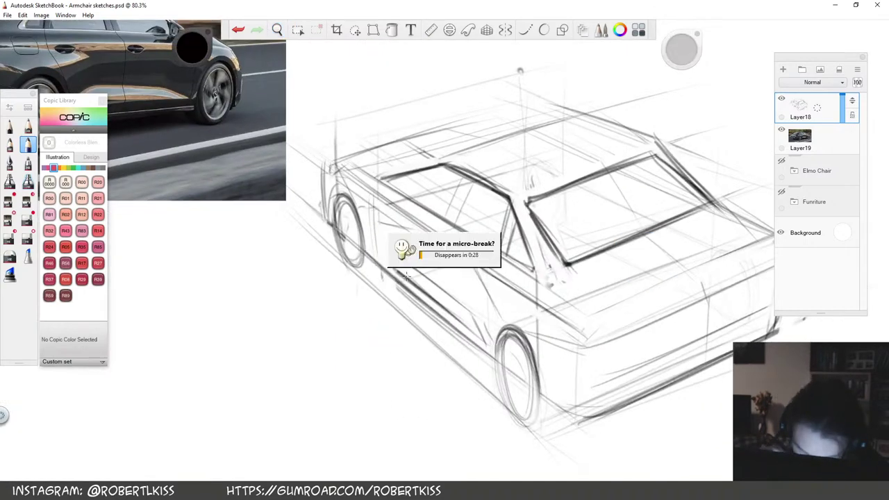
pyautogui.moveTo(334, 199)
pyautogui.mouseDown()
pyautogui.moveTo(370, 260)
pyautogui.moveTo(368, 238)
pyautogui.mouseUp()
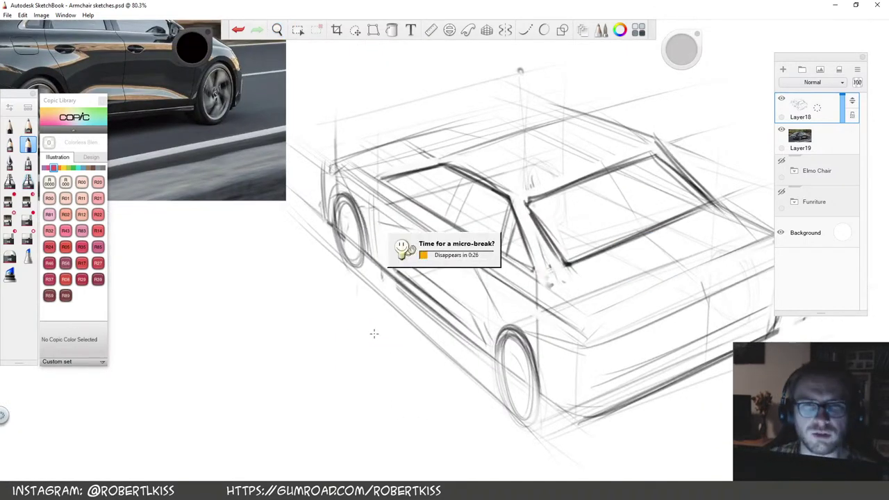
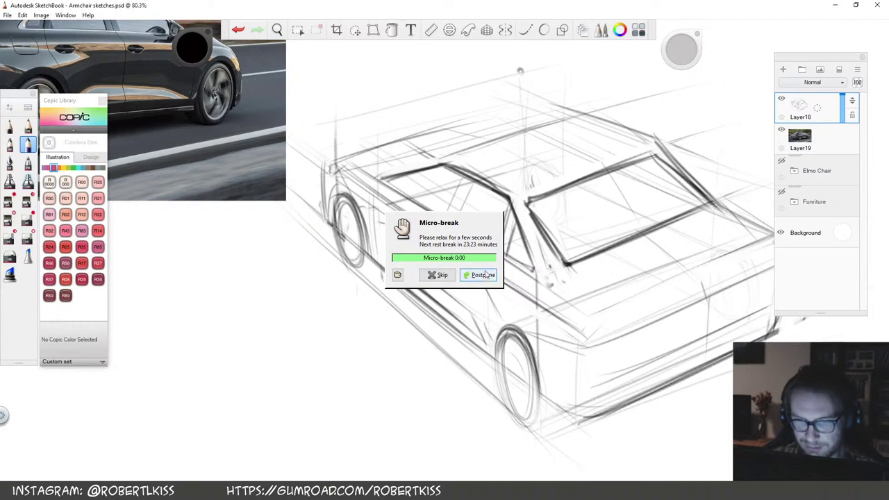
# Skip the micro-break reminder and bring the whole car back into view
pyautogui.click(443, 278)
pyautogui.press('space')
pyautogui.moveTo(468, 290); pyautogui.dragTo(446, 240)
pyautogui.moveTo(526, 211); pyautogui.dragTo(429, 317)
pyautogui.press('space')
pyautogui.moveTo(577, 268); pyautogui.dragTo(576, 232)
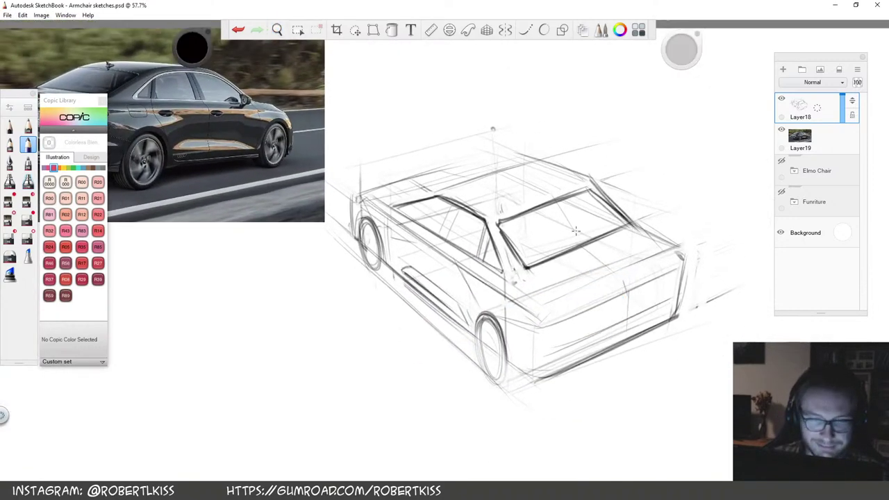
# Thicken both pillars of the near-end window and darken the far roof edge leading into them
pyautogui.moveTo(500, 226); pyautogui.dragTo(527, 266)
pyautogui.moveTo(592, 186)
pyautogui.mouseDown()
pyautogui.moveTo(628, 224)
pyautogui.moveTo(538, 147)
pyautogui.moveTo(582, 180)
pyautogui.mouseUp()
pyautogui.press('e')
pyautogui.press('s')
pyautogui.moveTo(526, 159); pyautogui.dragTo(593, 187)
pyautogui.moveTo(525, 156)
pyautogui.mouseDown()
pyautogui.moveTo(582, 181)
pyautogui.moveTo(633, 229)
pyautogui.mouseUp()
pyautogui.moveTo(591, 189); pyautogui.dragTo(633, 230)
# Replace the straight base and top edges of the near-end window with gentle curves, erasing the old lines
pyautogui.moveTo(601, 282); pyautogui.dragTo(621, 270)
pyautogui.moveTo(548, 256)
pyautogui.mouseDown()
pyautogui.moveTo(647, 221)
pyautogui.moveTo(641, 215)
pyautogui.moveTo(585, 245)
pyautogui.moveTo(647, 220)
pyautogui.mouseUp()
pyautogui.press('e')
pyautogui.press('s')
pyautogui.moveTo(519, 211); pyautogui.dragTo(595, 181)
pyautogui.press('e')
pyautogui.moveTo(519, 209); pyautogui.dragTo(608, 172)
pyautogui.press('e')
pyautogui.moveTo(650, 217); pyautogui.dragTo(611, 178)
# Draw a curved edge line across the end of the deck below the near-end window
pyautogui.moveTo(573, 299); pyautogui.dragTo(648, 269)
pyautogui.hotkey('ctrl', 'z')
pyautogui.moveTo(580, 291)
pyautogui.mouseDown()
pyautogui.moveTo(700, 250)
pyautogui.moveTo(689, 248)
pyautogui.mouseUp()
# Clean up the near end's far upper corner and draw a second curved line beneath the deck edge
pyautogui.moveTo(601, 370)
pyautogui.mouseDown()
pyautogui.moveTo(691, 345)
pyautogui.moveTo(632, 341)
pyautogui.mouseUp()
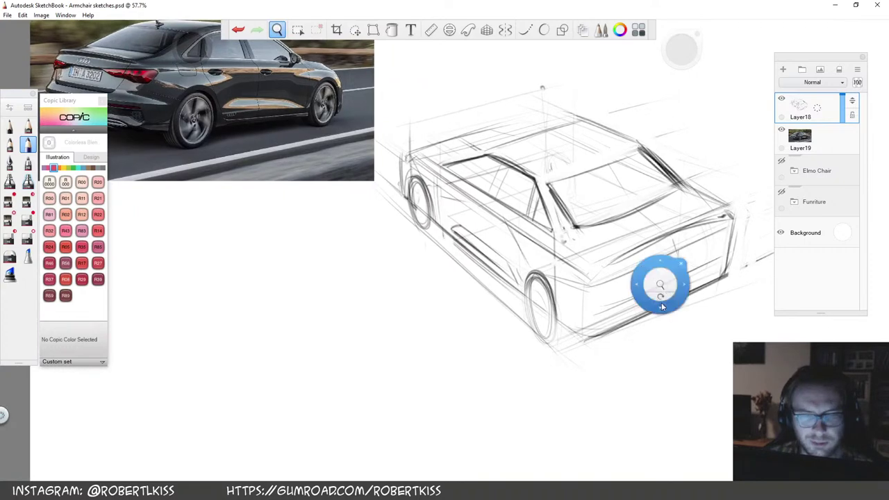
pyautogui.press('e')
pyautogui.moveTo(704, 241)
pyautogui.mouseDown()
pyautogui.moveTo(607, 281)
pyautogui.moveTo(714, 242)
pyautogui.mouseUp()
pyautogui.press('b')
pyautogui.press('e')
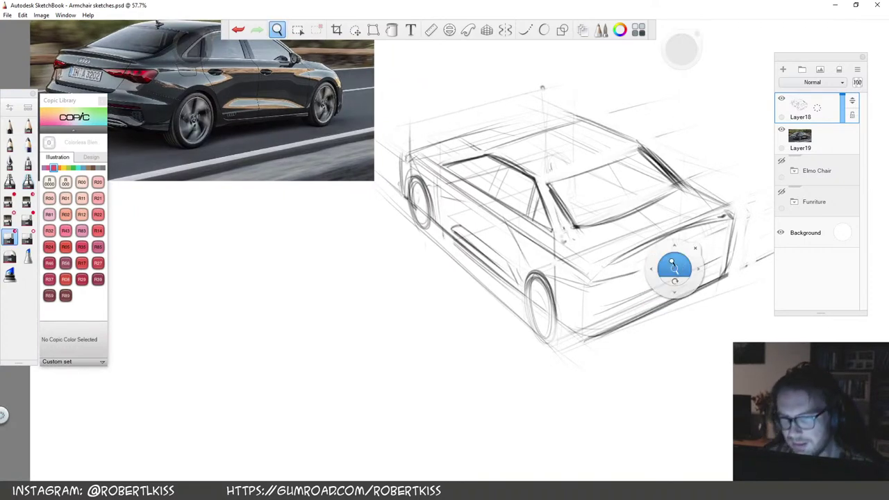
pyautogui.moveTo(670, 262); pyautogui.dragTo(581, 264)
pyautogui.moveTo(477, 281)
pyautogui.mouseDown()
pyautogui.moveTo(608, 226)
pyautogui.moveTo(640, 192)
pyautogui.mouseUp()
pyautogui.moveTo(599, 229); pyautogui.dragTo(648, 188)
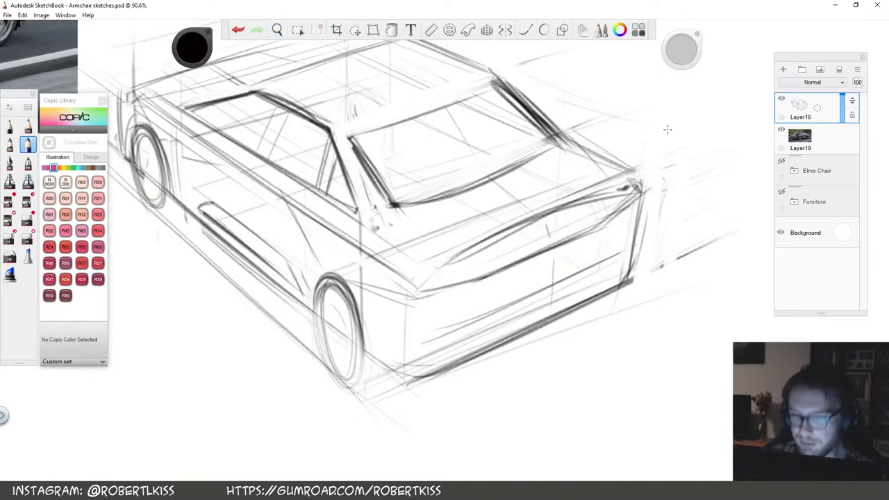
# Darken the deck's end and far edges and add a centre line running across the deck and down the end face
pyautogui.moveTo(443, 271); pyautogui.dragTo(624, 185)
pyautogui.moveTo(562, 139)
pyautogui.mouseDown()
pyautogui.moveTo(627, 177)
pyautogui.moveTo(635, 171)
pyautogui.moveTo(570, 135)
pyautogui.moveTo(625, 182)
pyautogui.mouseUp()
pyautogui.moveTo(495, 176); pyautogui.dragTo(543, 217)
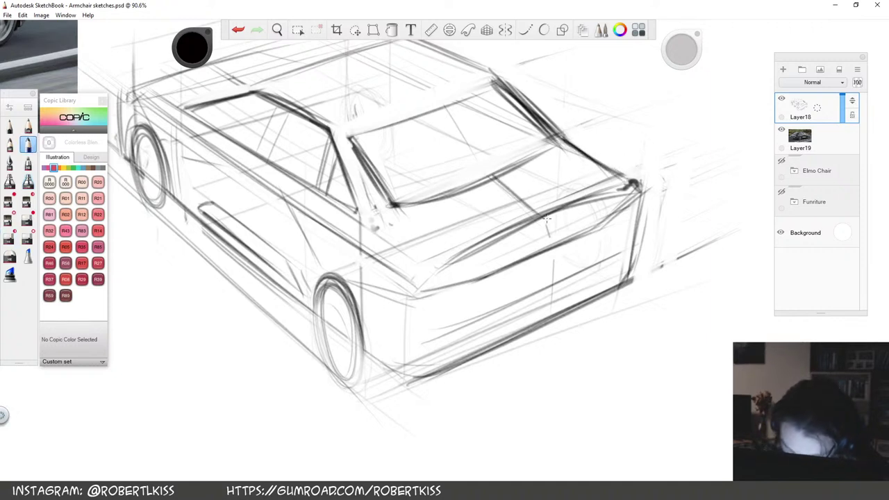
pyautogui.moveTo(558, 248); pyautogui.dragTo(552, 314)
pyautogui.press('space')
pyautogui.moveTo(583, 242); pyautogui.dragTo(462, 313)
pyautogui.moveTo(450, 316); pyautogui.dragTo(498, 305)
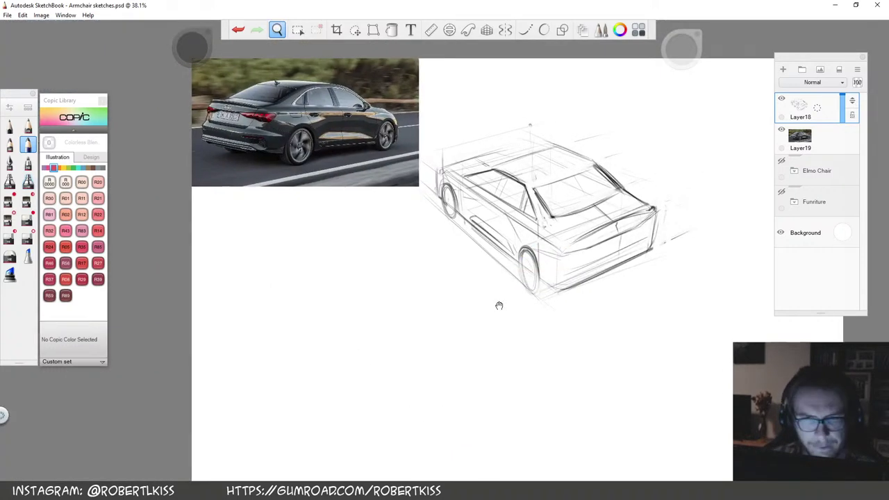
pyautogui.moveTo(640, 259); pyautogui.dragTo(727, 248)
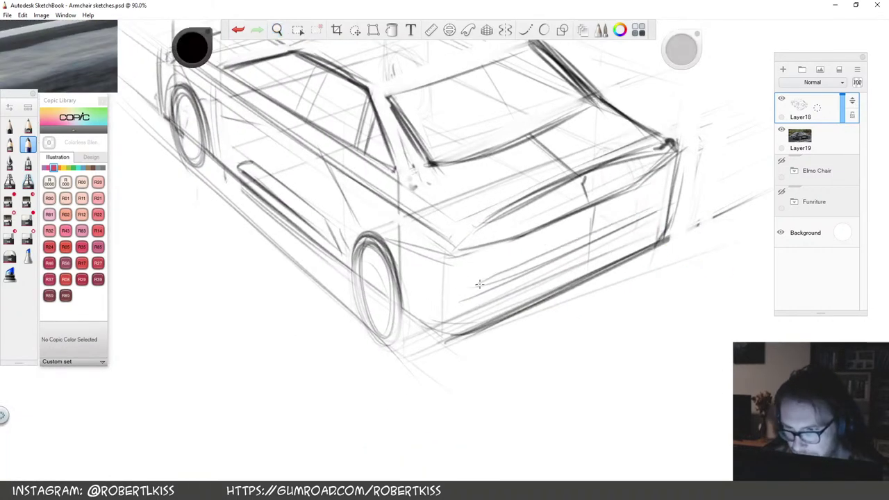
# Strengthen the bumper's crease lines and bottom edge, rounding the bottom edge toward the near wheel
pyautogui.moveTo(472, 288); pyautogui.dragTo(684, 205)
pyautogui.moveTo(465, 302)
pyautogui.mouseDown()
pyautogui.moveTo(679, 209)
pyautogui.moveTo(652, 224)
pyautogui.moveTo(665, 207)
pyautogui.moveTo(667, 243)
pyautogui.mouseUp()
pyautogui.moveTo(427, 332)
pyautogui.mouseDown()
pyautogui.moveTo(492, 322)
pyautogui.moveTo(683, 238)
pyautogui.mouseUp()
pyautogui.moveTo(460, 294)
pyautogui.mouseDown()
pyautogui.moveTo(525, 286)
pyautogui.moveTo(668, 221)
pyautogui.mouseUp()
pyautogui.moveTo(484, 284); pyautogui.dragTo(653, 204)
pyautogui.moveTo(500, 291); pyautogui.dragTo(485, 283)
pyautogui.moveTo(388, 301); pyautogui.dragTo(452, 327)
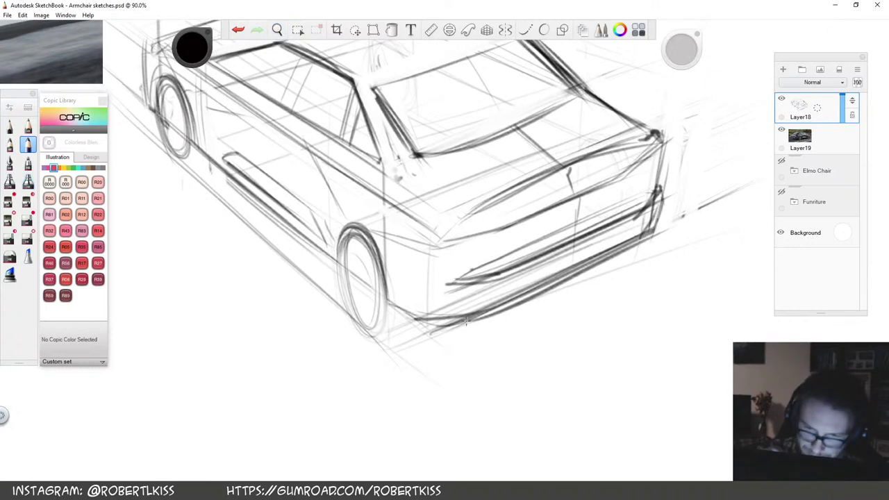
# Erase stray lines across the bumper, then darken its crease and the far vertical corner of the end face
pyautogui.press('space')
pyautogui.moveTo(466, 223); pyautogui.dragTo(430, 299)
pyautogui.moveTo(426, 313); pyautogui.dragTo(630, 351)
pyautogui.moveTo(551, 369); pyautogui.dragTo(466, 389)
pyautogui.moveTo(623, 303); pyautogui.dragTo(597, 278)
pyautogui.press('e')
pyautogui.moveTo(515, 293); pyautogui.dragTo(680, 236)
pyautogui.press('space')
pyautogui.moveTo(596, 272); pyautogui.dragTo(521, 298)
pyautogui.press('s')
pyautogui.moveTo(418, 323)
pyautogui.mouseDown()
pyautogui.moveTo(501, 297)
pyautogui.moveTo(705, 198)
pyautogui.mouseUp()
pyautogui.moveTo(660, 229); pyautogui.dragTo(708, 200)
pyautogui.moveTo(700, 154); pyautogui.dragTo(697, 204)
pyautogui.moveTo(698, 125); pyautogui.dragTo(698, 203)
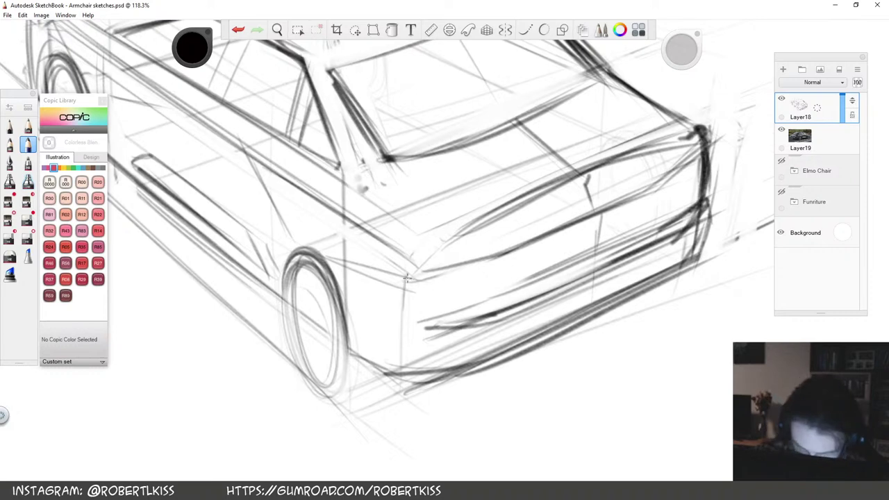
# Outline the near taillight as a rounded shape wrapping the corner below the deck edge
pyautogui.scroll(-2, 585, 249)
pyautogui.scroll(5, 587, 254)
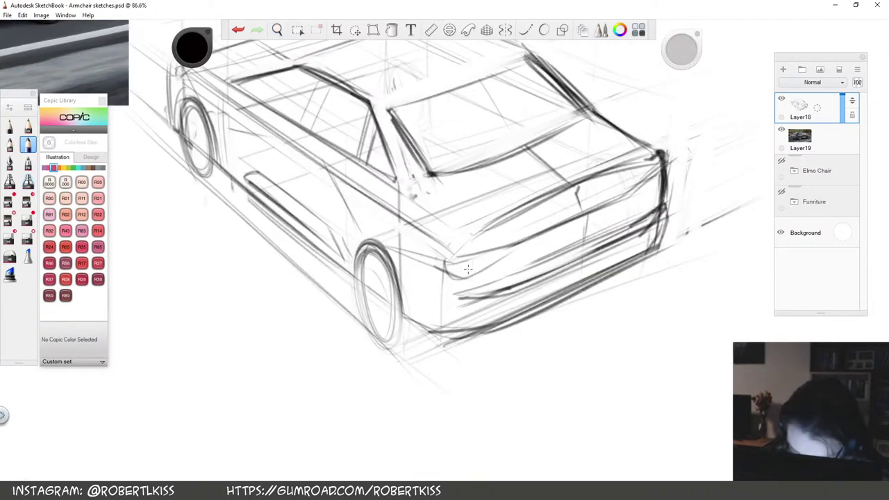
pyautogui.press('space')
pyautogui.moveTo(477, 260); pyautogui.dragTo(449, 310)
pyautogui.moveTo(449, 313); pyautogui.dragTo(559, 313)
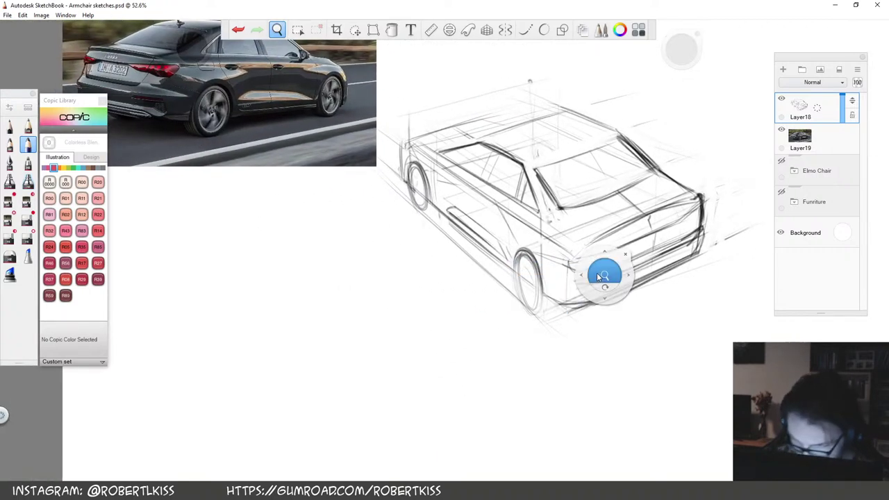
pyautogui.scroll(4, 601, 276)
pyautogui.press('space')
pyautogui.moveTo(528, 268); pyautogui.dragTo(572, 268)
pyautogui.moveTo(535, 271)
pyautogui.mouseDown()
pyautogui.moveTo(579, 262)
pyautogui.moveTo(637, 228)
pyautogui.mouseUp()
pyautogui.moveTo(524, 243); pyautogui.dragTo(547, 240)
pyautogui.press('space')
pyautogui.moveTo(629, 333); pyautogui.dragTo(527, 301)
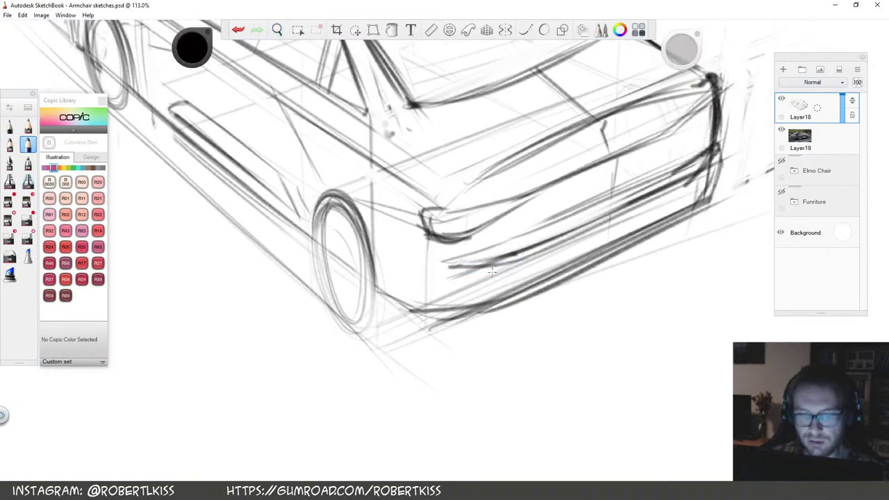
pyautogui.scroll(-6, 460, 266)
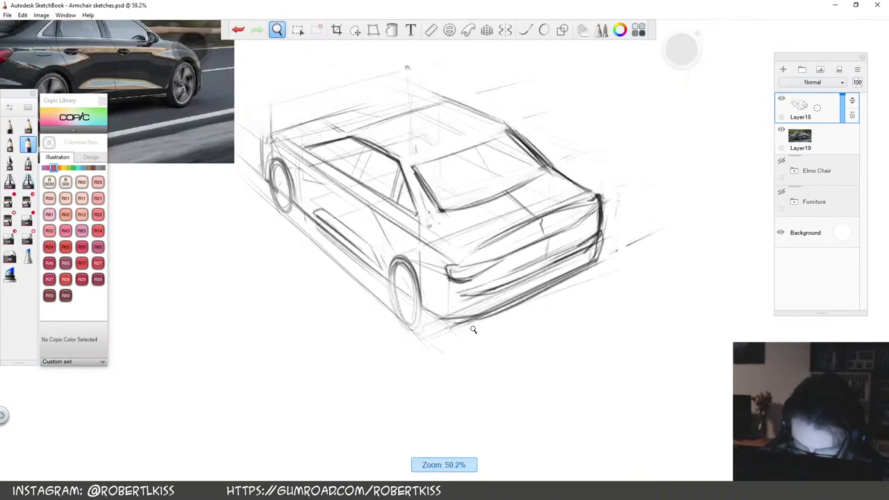
pyautogui.hotkey('ctrl', 'z')
pyautogui.press('space')
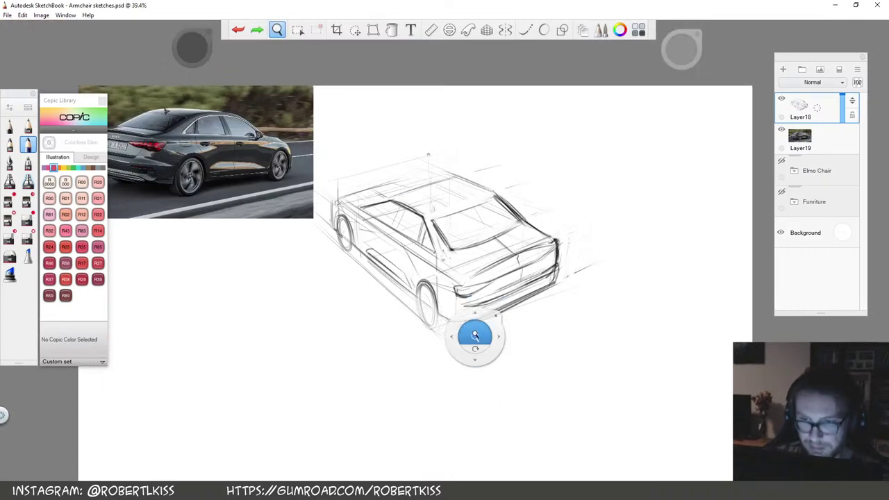
pyautogui.moveTo(476, 332); pyautogui.dragTo(575, 301)
pyautogui.moveTo(373, 277)
pyautogui.mouseDown()
pyautogui.moveTo(398, 298)
pyautogui.moveTo(478, 292)
pyautogui.mouseUp()
pyautogui.moveTo(390, 279); pyautogui.dragTo(432, 299)
pyautogui.hotkey('ctrl', 'z')
pyautogui.hotkey('ctrl', 'z')
# Round the bumper's lower near corner up to the wheel and taper the near taillight's edges toward the deck line
pyautogui.moveTo(374, 274)
pyautogui.mouseDown()
pyautogui.moveTo(473, 296)
pyautogui.moveTo(546, 268)
pyautogui.mouseUp()
pyautogui.moveTo(418, 210)
pyautogui.mouseDown()
pyautogui.moveTo(413, 187)
pyautogui.moveTo(458, 192)
pyautogui.moveTo(528, 175)
pyautogui.mouseUp()
pyautogui.moveTo(454, 192); pyautogui.dragTo(541, 169)
pyautogui.moveTo(544, 169); pyautogui.dragTo(490, 203)
# Sketch the matching far taillight with dark strokes against the far vertical corner of the car's end
pyautogui.press('space')
pyautogui.moveTo(639, 220); pyautogui.dragTo(537, 271)
pyautogui.moveTo(570, 172); pyautogui.dragTo(628, 153)
pyautogui.moveTo(604, 148); pyautogui.dragTo(627, 128)
pyautogui.moveTo(569, 168); pyautogui.dragTo(625, 124)
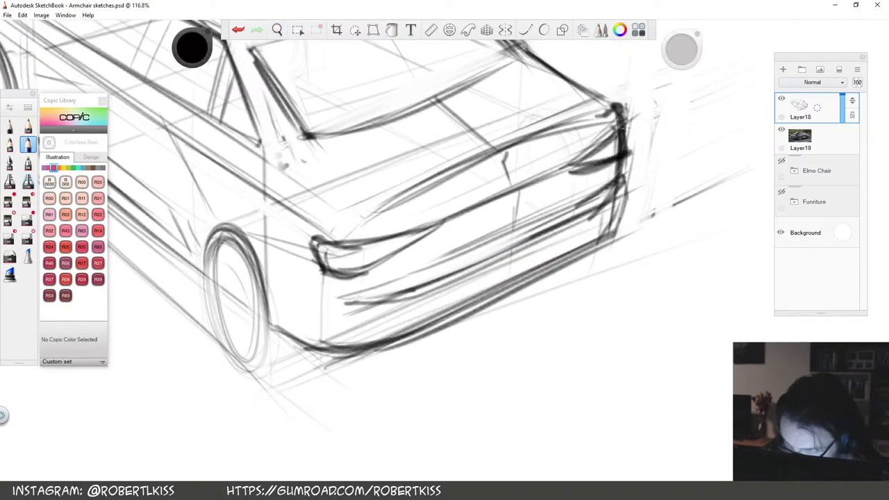
pyautogui.moveTo(608, 162); pyautogui.dragTo(625, 125)
# Reinforce the upper edge of the near taillight with a short stroke
pyautogui.press('space')
pyautogui.moveTo(595, 223); pyautogui.dragTo(480, 265)
pyautogui.moveTo(559, 241); pyautogui.dragTo(565, 234)
pyautogui.moveTo(532, 200); pyautogui.dragTo(714, 237)
pyautogui.moveTo(563, 252); pyautogui.dragTo(397, 293)
pyautogui.moveTo(501, 315); pyautogui.dragTo(569, 277)
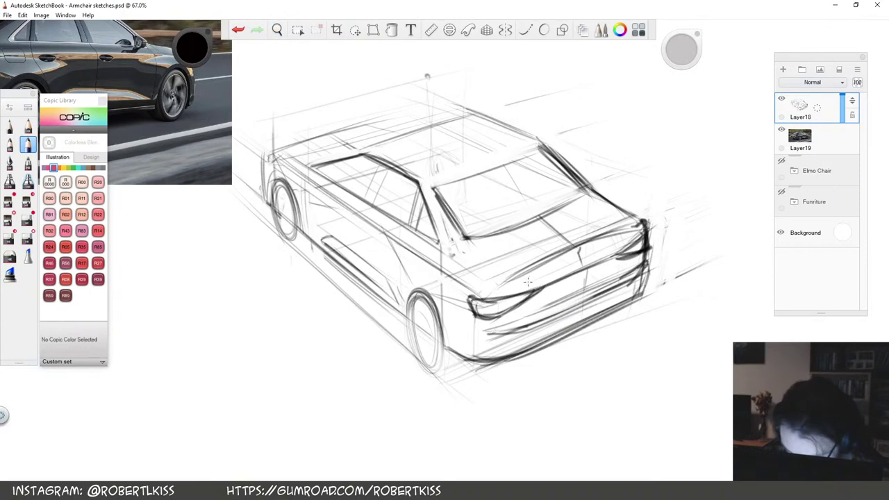
pyautogui.press('s')
pyautogui.press('s')
pyautogui.moveTo(470, 298)
pyautogui.mouseDown()
pyautogui.moveTo(470, 312)
pyautogui.moveTo(470, 298)
pyautogui.moveTo(372, 370)
pyautogui.moveTo(472, 338)
pyautogui.moveTo(552, 284)
pyautogui.moveTo(510, 306)
pyautogui.mouseUp()
pyautogui.press('space')
pyautogui.moveTo(430, 280)
pyautogui.mouseDown()
pyautogui.moveTo(507, 300)
pyautogui.moveTo(561, 300)
pyautogui.mouseUp()
pyautogui.moveTo(430, 274); pyautogui.dragTo(554, 282)
pyautogui.hotkey('ctrl', 'z')
pyautogui.hotkey('ctrl', 'z')
# Draw the bumper crease wrapping around the near corner toward the wheel and continuing across the end face
pyautogui.moveTo(439, 277); pyautogui.dragTo(566, 277)
pyautogui.moveTo(471, 279); pyautogui.dragTo(675, 232)
pyautogui.moveTo(764, 278)
pyautogui.mouseDown()
pyautogui.moveTo(647, 307)
pyautogui.moveTo(568, 309)
pyautogui.mouseUp()
pyautogui.moveTo(502, 309); pyautogui.dragTo(635, 248)
pyautogui.moveTo(527, 300)
pyautogui.mouseDown()
pyautogui.moveTo(548, 276)
pyautogui.moveTo(522, 284)
pyautogui.moveTo(627, 234)
pyautogui.mouseUp()
# Erase the middle of the bumper's bottom edge and redraw it slightly higher between two small notches
pyautogui.moveTo(473, 343); pyautogui.dragTo(622, 284)
pyautogui.press('e')
pyautogui.moveTo(521, 333); pyautogui.dragTo(614, 285)
pyautogui.press('b')
pyautogui.moveTo(522, 321)
pyautogui.mouseDown()
pyautogui.moveTo(653, 261)
pyautogui.moveTo(618, 271)
pyautogui.mouseUp()
pyautogui.moveTo(521, 319); pyautogui.dragTo(618, 265)
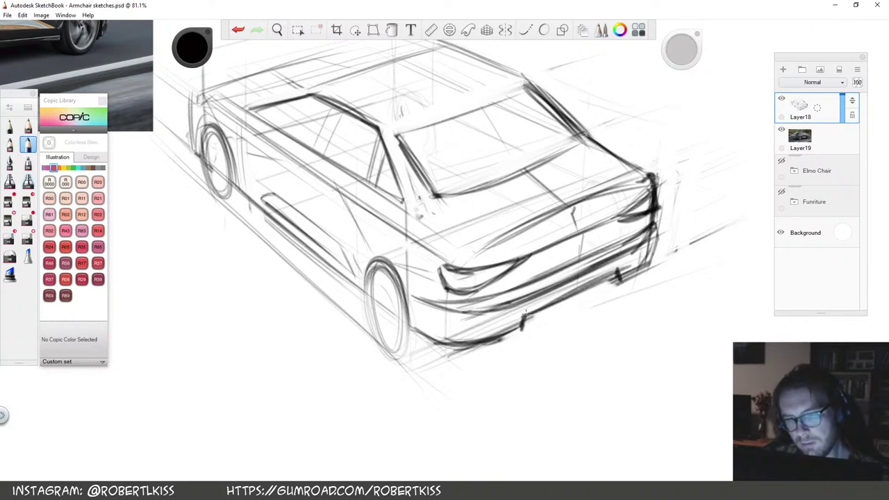
pyautogui.moveTo(526, 320); pyautogui.dragTo(616, 274)
pyautogui.moveTo(615, 272)
pyautogui.mouseDown()
pyautogui.moveTo(618, 288)
pyautogui.moveTo(653, 264)
pyautogui.mouseUp()
# Add an inner rim ellipse and hub to the nearest wheel and darken its tyre outline
pyautogui.press('space')
pyautogui.moveTo(658, 225)
pyautogui.mouseDown()
pyautogui.moveTo(639, 272)
pyautogui.moveTo(548, 319)
pyautogui.moveTo(540, 362)
pyautogui.mouseUp()
pyautogui.moveTo(582, 268); pyautogui.dragTo(636, 163)
pyautogui.moveTo(406, 215)
pyautogui.mouseDown()
pyautogui.moveTo(423, 243)
pyautogui.moveTo(416, 278)
pyautogui.moveTo(411, 254)
pyautogui.moveTo(422, 278)
pyautogui.moveTo(424, 248)
pyautogui.mouseUp()
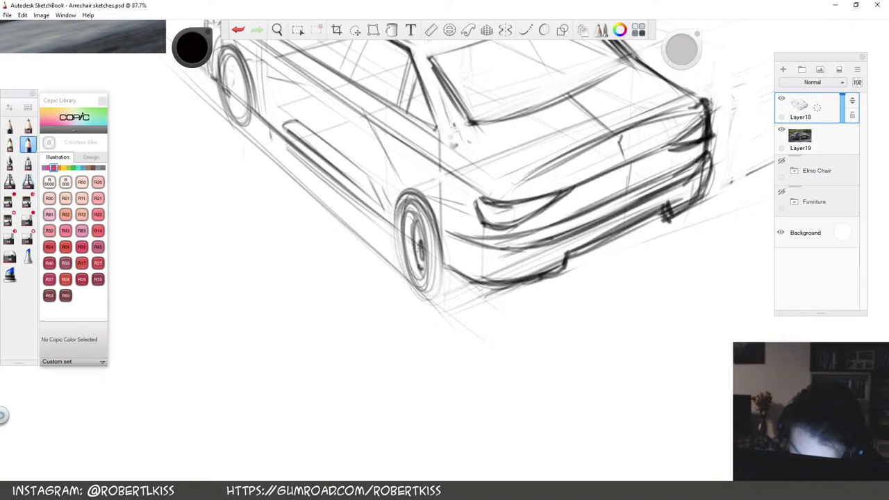
pyautogui.moveTo(426, 299)
pyautogui.mouseDown()
pyautogui.moveTo(459, 284)
pyautogui.moveTo(408, 213)
pyautogui.moveTo(426, 184)
pyautogui.mouseUp()
pyautogui.moveTo(379, 135); pyautogui.dragTo(405, 180)
# Sketch a small side mirror at the front lower corner of the side window
pyautogui.press('space')
pyautogui.moveTo(455, 163); pyautogui.dragTo(333, 168)
pyautogui.moveTo(334, 168); pyautogui.dragTo(403, 264)
pyautogui.moveTo(521, 234)
pyautogui.mouseDown()
pyautogui.moveTo(662, 278)
pyautogui.moveTo(627, 286)
pyautogui.moveTo(568, 221)
pyautogui.moveTo(492, 228)
pyautogui.moveTo(533, 224)
pyautogui.mouseUp()
pyautogui.moveTo(535, 206)
pyautogui.mouseDown()
pyautogui.moveTo(536, 222)
pyautogui.moveTo(495, 232)
pyautogui.moveTo(496, 218)
pyautogui.mouseUp()
pyautogui.moveTo(531, 201)
pyautogui.mouseDown()
pyautogui.moveTo(490, 221)
pyautogui.moveTo(495, 214)
pyautogui.mouseUp()
pyautogui.press('space')
pyautogui.moveTo(576, 207); pyautogui.dragTo(487, 279)
pyautogui.moveTo(577, 243)
pyautogui.mouseDown()
pyautogui.moveTo(496, 331)
pyautogui.moveTo(439, 289)
pyautogui.mouseUp()
pyautogui.moveTo(683, 234); pyautogui.dragTo(585, 58)
pyautogui.moveTo(547, 122); pyautogui.dragTo(565, 227)
pyautogui.moveTo(530, 239); pyautogui.dragTo(563, 237)
pyautogui.moveTo(404, 273); pyautogui.dragTo(624, 168)
pyautogui.press('e')
pyautogui.moveTo(509, 178); pyautogui.dragTo(574, 173)
pyautogui.press('b')
pyautogui.hotkey('ctrl', 'z')
pyautogui.hotkey('ctrl', 'z')
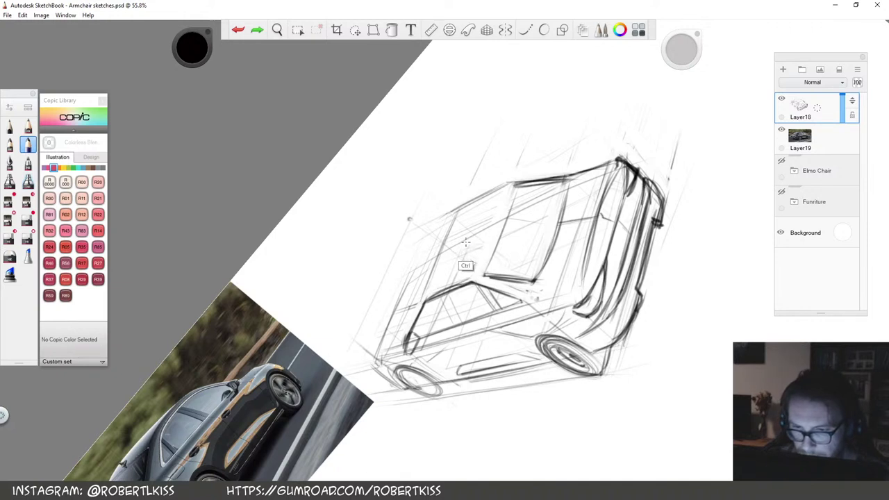
# Thin the heavy far rear pillar and redraw it as a smooth curve flowing from the roof into the deck
pyautogui.press('e')
pyautogui.moveTo(527, 176); pyautogui.dragTo(530, 175)
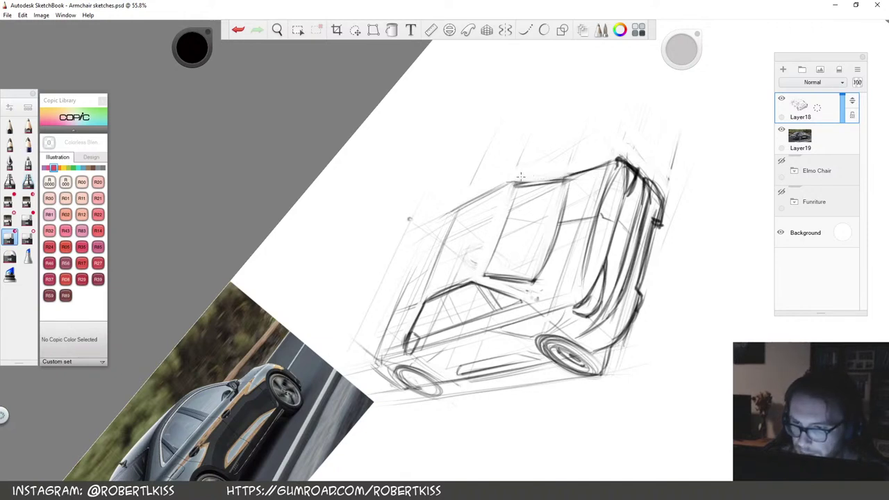
pyautogui.press('e')
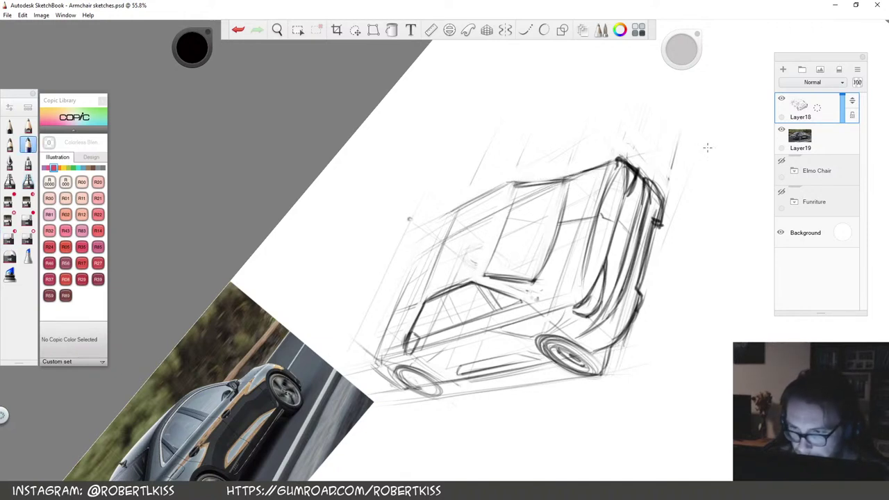
pyautogui.moveTo(510, 184); pyautogui.dragTo(537, 179)
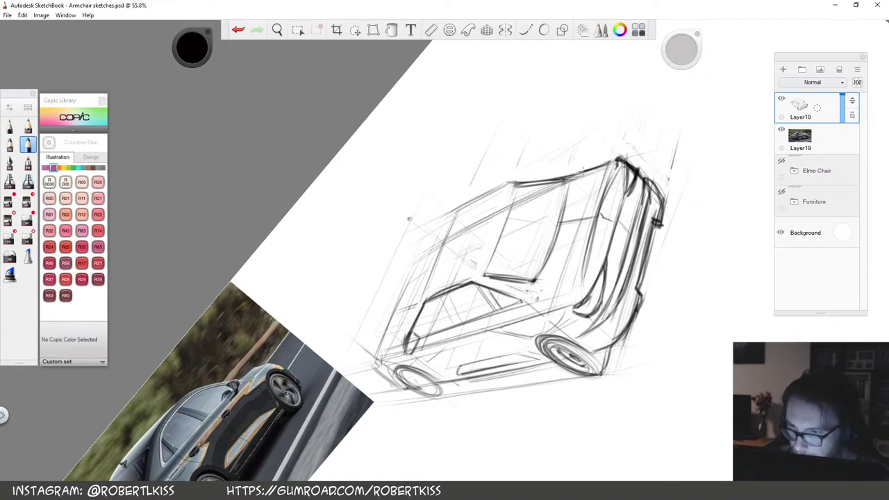
pyautogui.moveTo(451, 215); pyautogui.dragTo(534, 182)
pyautogui.moveTo(508, 186); pyautogui.dragTo(571, 181)
# Draw a dark curved line from the car's far front corner up into the roof
pyautogui.press('space')
pyautogui.moveTo(665, 237); pyautogui.dragTo(642, 343)
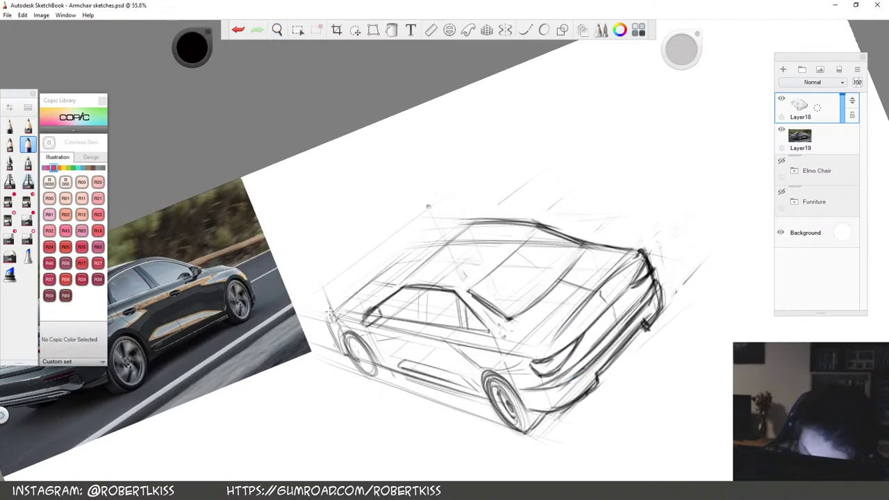
pyautogui.press('space')
pyautogui.moveTo(330, 312); pyautogui.dragTo(486, 301)
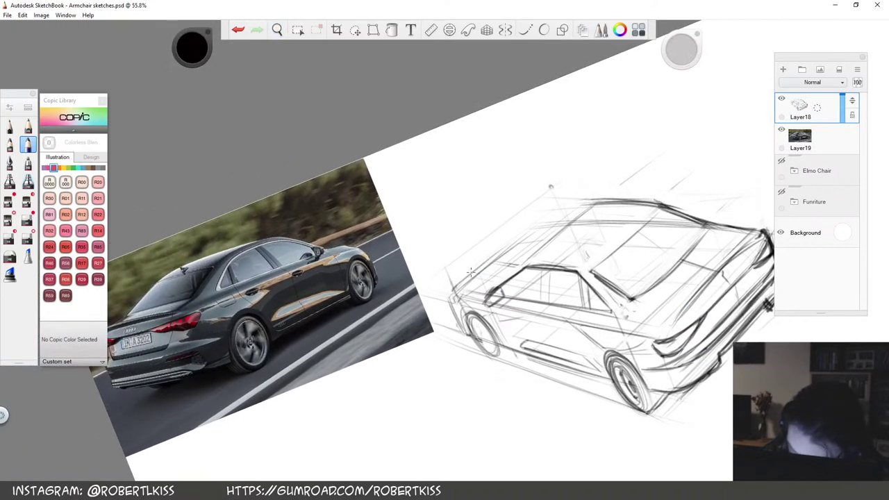
pyautogui.moveTo(457, 282); pyautogui.dragTo(538, 231)
pyautogui.press('space')
pyautogui.moveTo(514, 305); pyautogui.dragTo(570, 275)
pyautogui.moveTo(367, 249)
pyautogui.mouseDown()
pyautogui.moveTo(354, 290)
pyautogui.moveTo(497, 143)
pyautogui.mouseUp()
pyautogui.moveTo(385, 230); pyautogui.dragTo(514, 134)
pyautogui.press('space')
pyautogui.moveTo(502, 236); pyautogui.dragTo(506, 254)
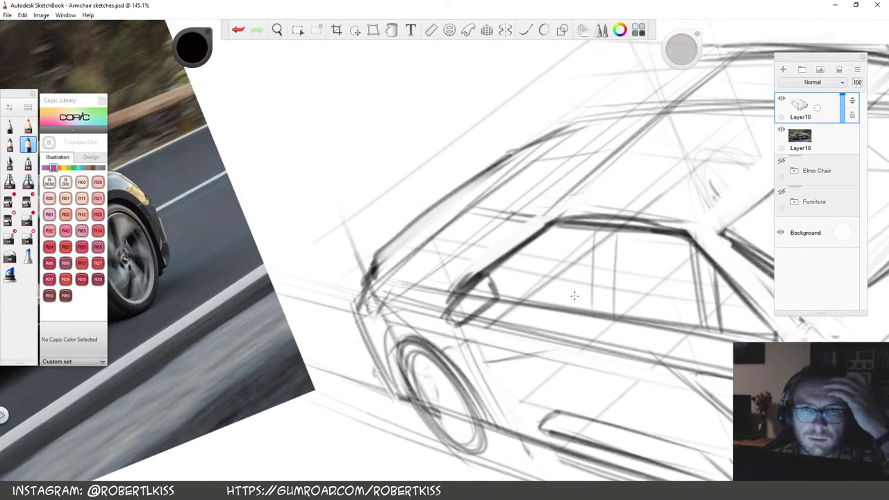
# Draw a licence plate in perspective on the rear face between the taillights and letter it "REW GUY !"
pyautogui.press('space')
pyautogui.moveTo(587, 238); pyautogui.dragTo(611, 199)
pyautogui.press('space')
pyautogui.moveTo(523, 237)
pyautogui.mouseDown()
pyautogui.moveTo(652, 204)
pyautogui.moveTo(636, 248)
pyautogui.mouseUp()
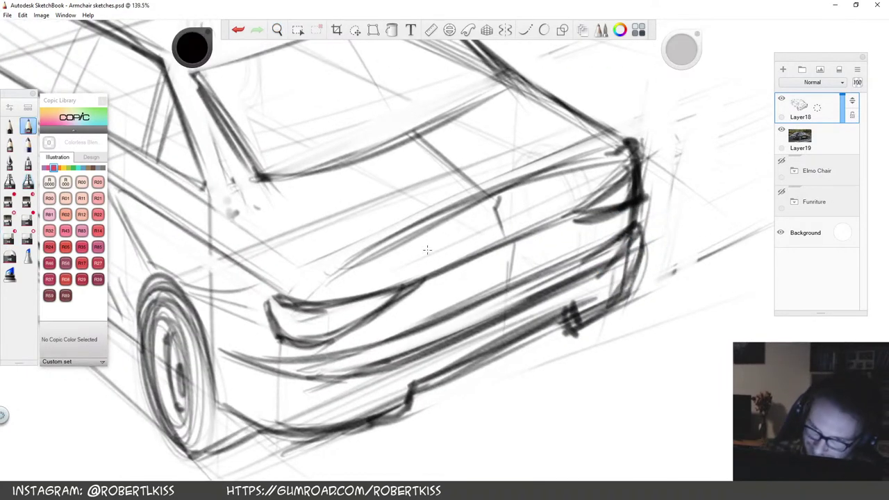
pyautogui.moveTo(445, 282); pyautogui.dragTo(549, 232)
pyautogui.moveTo(446, 305); pyautogui.dragTo(559, 254)
pyautogui.moveTo(446, 280); pyautogui.dragTo(542, 238)
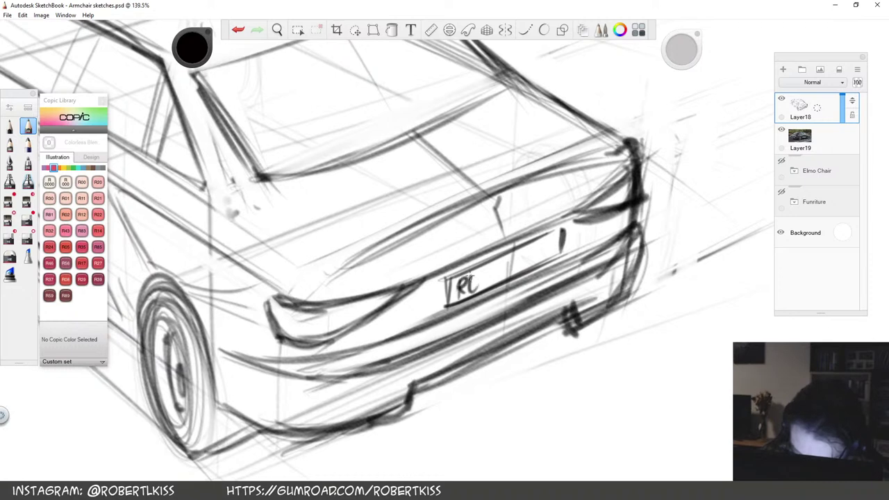
pyautogui.moveTo(486, 270); pyautogui.dragTo(540, 254)
pyautogui.moveTo(549, 240); pyautogui.dragTo(535, 266)
# Erase the stray construction lines inside the curved front line, between it and the side window
pyautogui.press('space')
pyautogui.moveTo(594, 244); pyautogui.dragTo(503, 368)
pyautogui.click(10, 239)
pyautogui.click(27, 144)
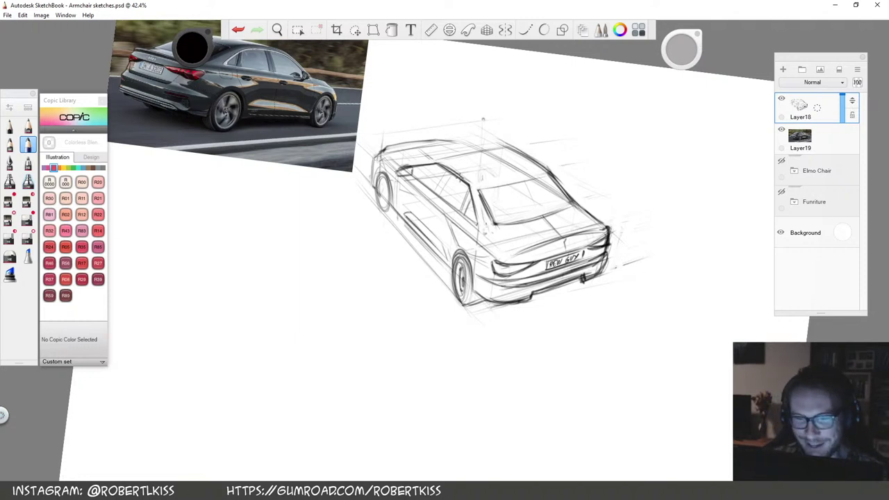
pyautogui.press('space')
pyautogui.moveTo(635, 245); pyautogui.dragTo(622, 181)
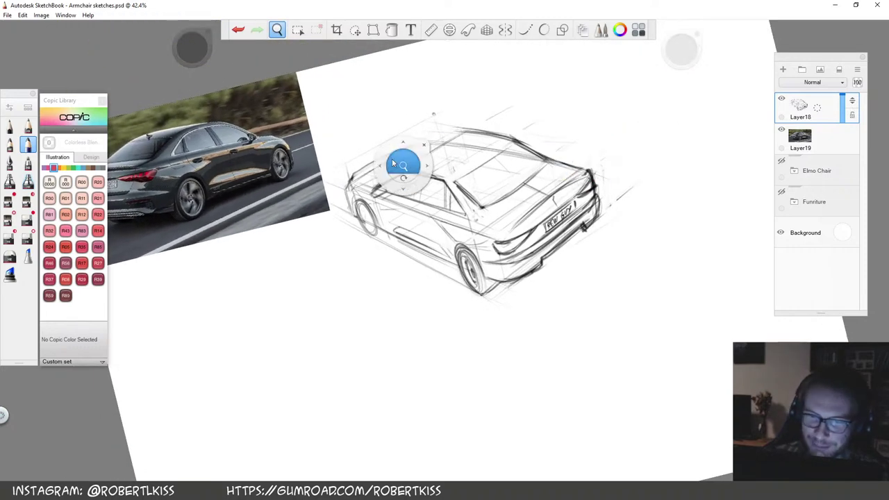
pyautogui.moveTo(403, 169); pyautogui.dragTo(375, 203)
pyautogui.moveTo(228, 222)
pyautogui.mouseDown()
pyautogui.moveTo(407, 121)
pyautogui.moveTo(490, 111)
pyautogui.mouseUp()
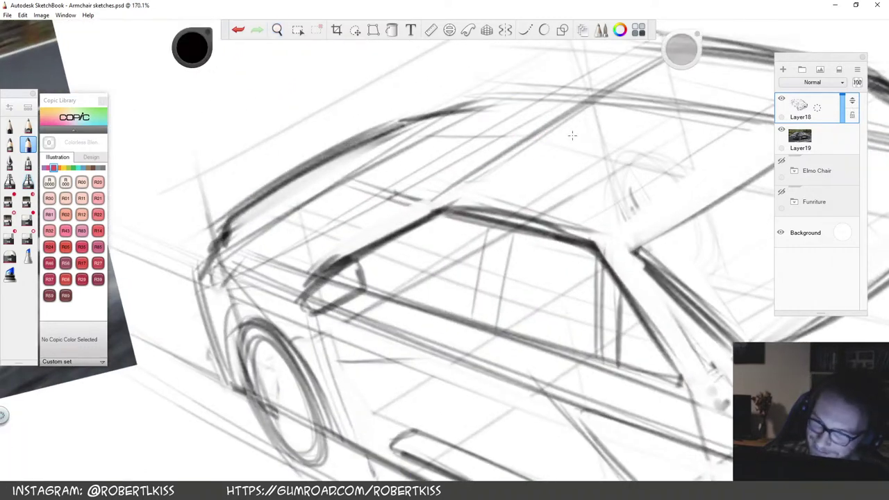
pyautogui.press('space')
pyautogui.moveTo(601, 177); pyautogui.dragTo(579, 141)
pyautogui.press('e')
pyautogui.moveTo(400, 144); pyautogui.dragTo(247, 301)
pyautogui.moveTo(422, 140); pyautogui.dragTo(387, 156)
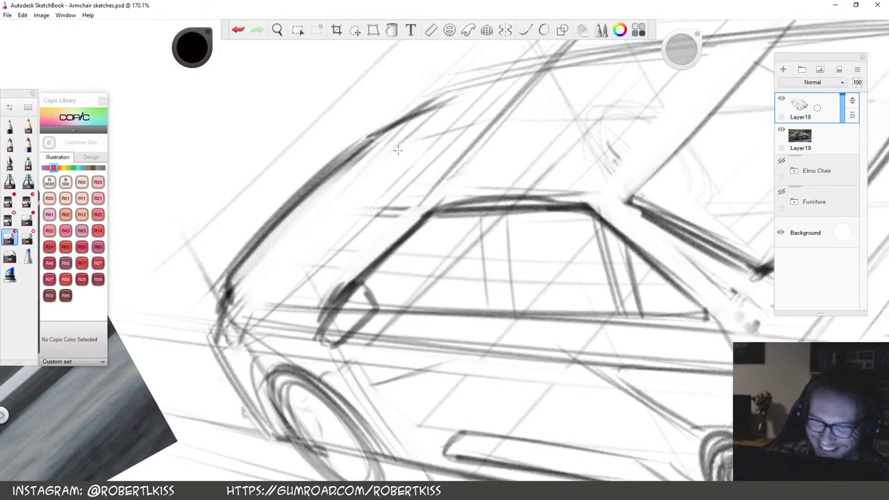
# Redraw the side window's front upper edge as a smoother curve
pyautogui.press('space')
pyautogui.moveTo(609, 195)
pyautogui.mouseDown()
pyautogui.moveTo(520, 241)
pyautogui.moveTo(548, 227)
pyautogui.mouseUp()
pyautogui.press('s')
pyautogui.moveTo(485, 225)
pyautogui.mouseDown()
pyautogui.moveTo(468, 240)
pyautogui.moveTo(535, 188)
pyautogui.mouseUp()
pyautogui.press('space')
pyautogui.moveTo(716, 238); pyautogui.dragTo(676, 374)
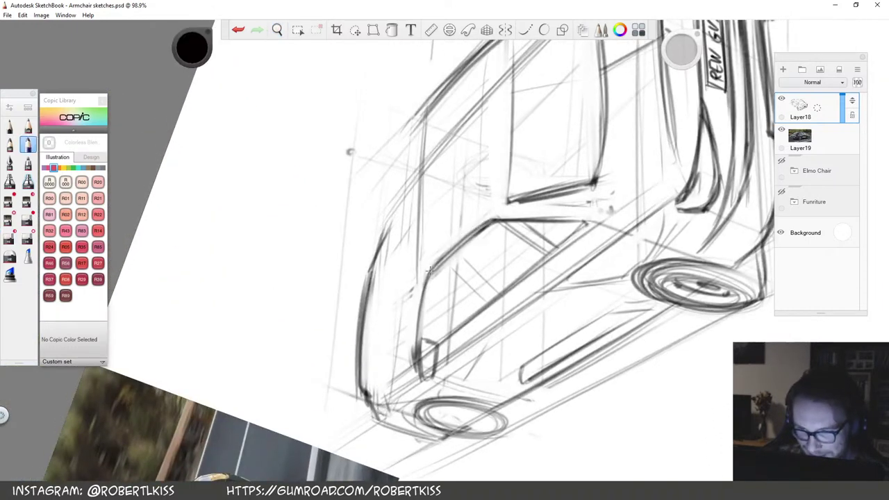
# Darken the side window's base line from the mirror to its rear corner
pyautogui.moveTo(444, 336); pyautogui.dragTo(592, 226)
pyautogui.moveTo(466, 318); pyautogui.dragTo(583, 222)
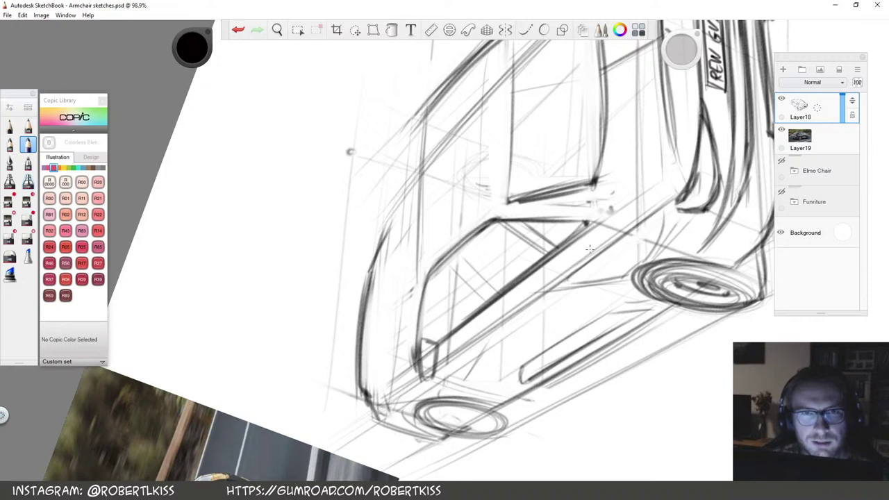
pyautogui.moveTo(580, 343); pyautogui.dragTo(577, 299)
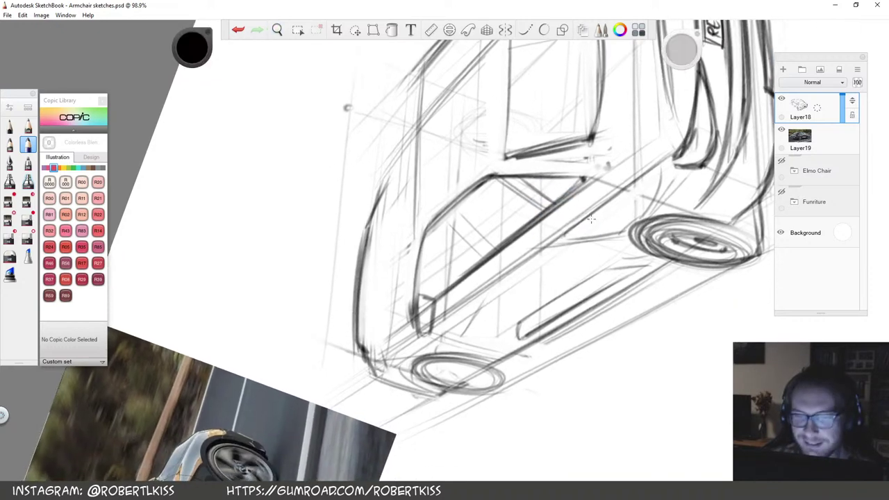
pyautogui.moveTo(647, 149); pyautogui.dragTo(593, 421)
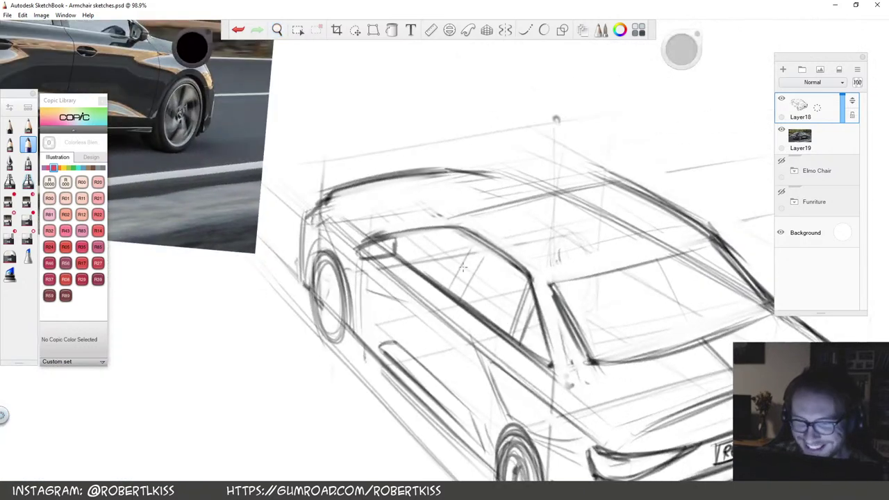
# Draw the slanted door pillars dividing the side window into front, rear and quarter panes
pyautogui.moveTo(447, 283); pyautogui.dragTo(475, 239)
pyautogui.moveTo(455, 303)
pyautogui.mouseDown()
pyautogui.moveTo(491, 239)
pyautogui.moveTo(488, 250)
pyautogui.moveTo(476, 238)
pyautogui.mouseUp()
pyautogui.moveTo(509, 333)
pyautogui.mouseDown()
pyautogui.moveTo(531, 277)
pyautogui.moveTo(531, 301)
pyautogui.mouseUp()
# Try to distort the lassoed side window by pulling its front end rearward
pyautogui.press('space')
pyautogui.moveTo(533, 387)
pyautogui.mouseDown()
pyautogui.moveTo(606, 310)
pyautogui.moveTo(670, 325)
pyautogui.mouseUp()
pyautogui.moveTo(666, 313); pyautogui.dragTo(600, 340)
pyautogui.moveTo(600, 321); pyautogui.dragTo(583, 347)
pyautogui.moveTo(650, 343)
pyautogui.mouseDown()
pyautogui.moveTo(658, 309)
pyautogui.moveTo(609, 327)
pyautogui.mouseUp()
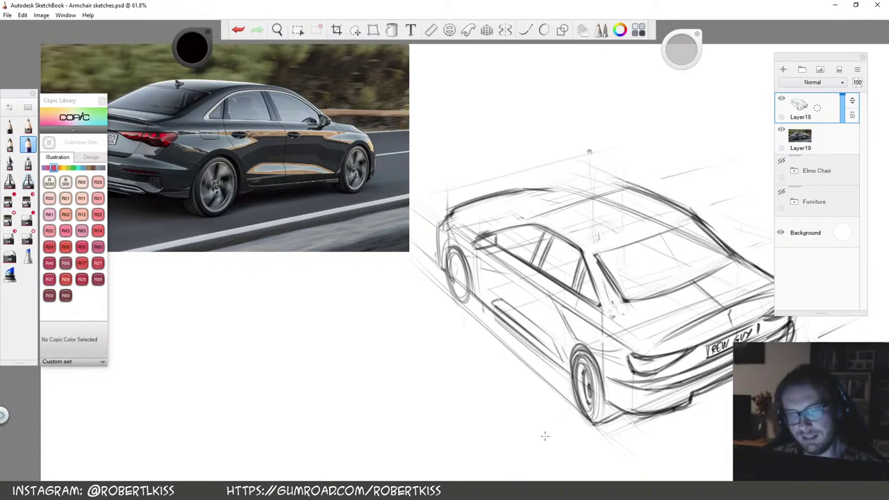
pyautogui.press('m')
pyautogui.moveTo(617, 321); pyautogui.dragTo(574, 232)
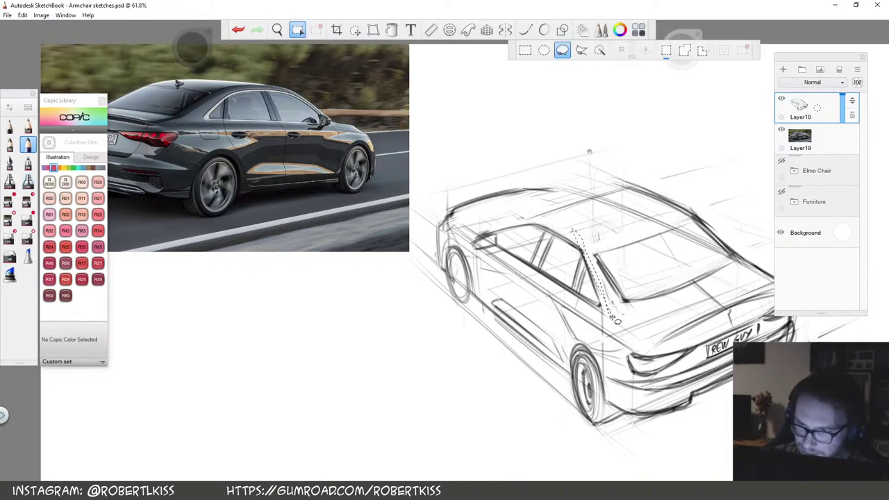
pyautogui.moveTo(614, 317); pyautogui.dragTo(612, 317)
pyautogui.click(373, 30)
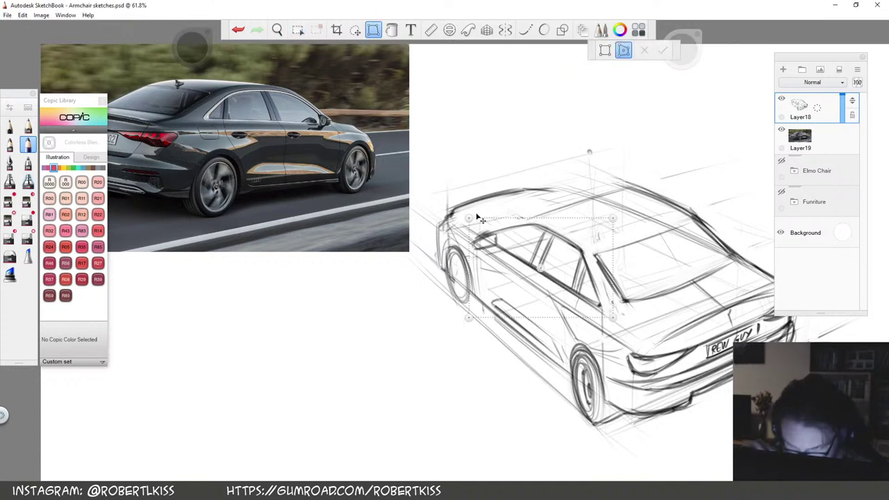
pyautogui.moveTo(469, 260)
pyautogui.mouseDown()
pyautogui.moveTo(484, 267)
pyautogui.moveTo(483, 249)
pyautogui.mouseUp()
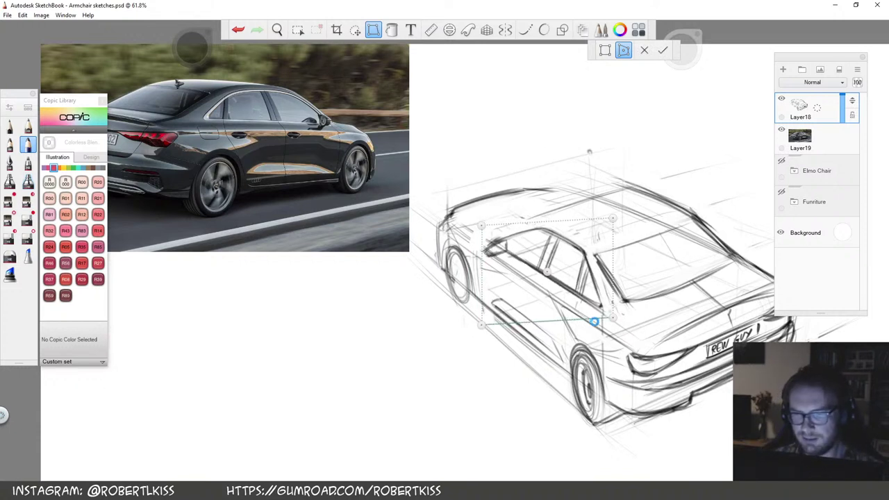
pyautogui.press('Return')
pyautogui.press('space')
pyautogui.moveTo(602, 346); pyautogui.dragTo(462, 297)
pyautogui.moveTo(584, 266); pyautogui.dragTo(379, 442)
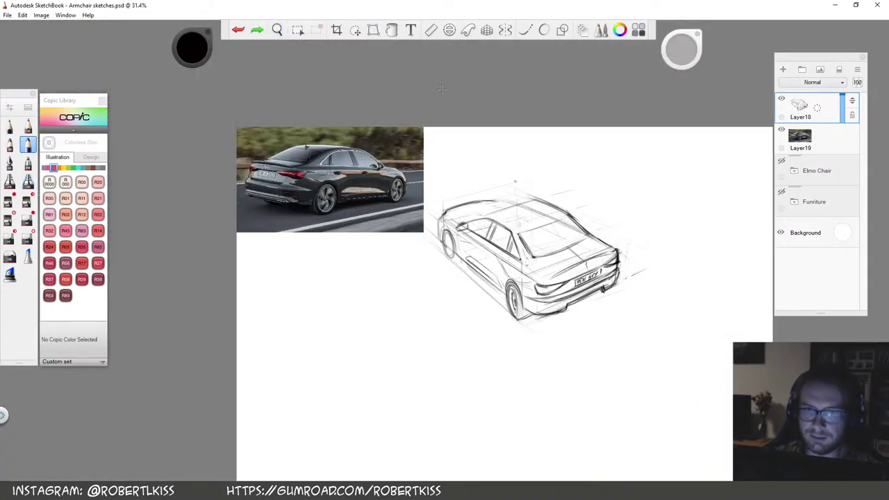
# Lasso the side window with its mirror and distort the selection, pulling its front corners rearward
pyautogui.click(300, 33)
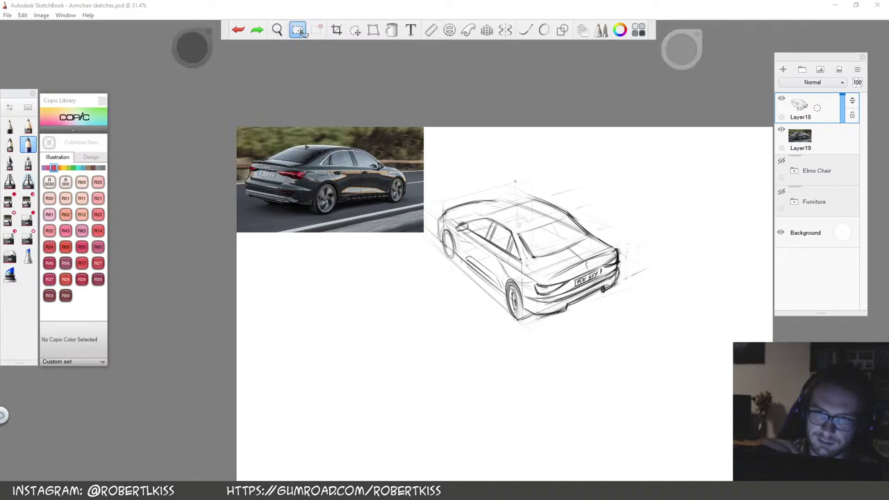
pyautogui.press('space')
pyautogui.scroll(5, 525, 229)
pyautogui.moveTo(390, 184)
pyautogui.mouseDown()
pyautogui.moveTo(437, 197)
pyautogui.moveTo(345, 224)
pyautogui.mouseUp()
pyautogui.moveTo(434, 193)
pyautogui.mouseDown()
pyautogui.moveTo(464, 208)
pyautogui.moveTo(477, 227)
pyautogui.mouseUp()
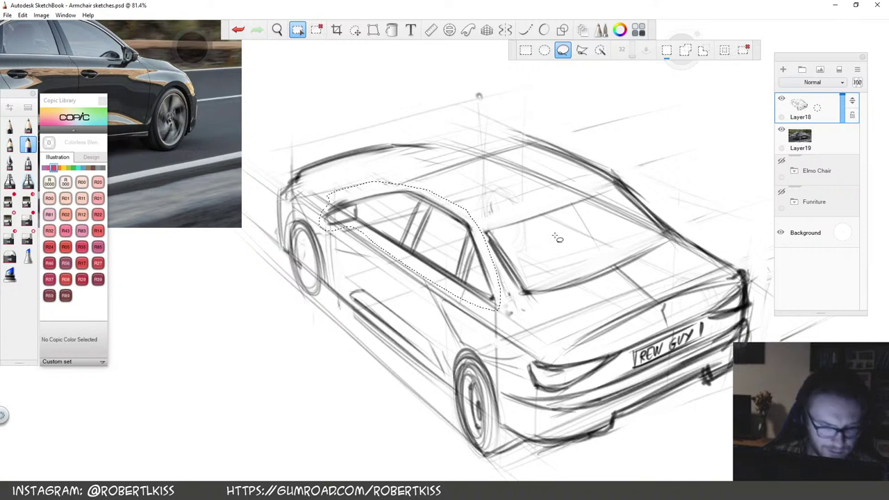
pyautogui.click(374, 30)
pyautogui.moveTo(318, 181); pyautogui.dragTo(336, 187)
pyautogui.moveTo(320, 311); pyautogui.dragTo(334, 308)
pyautogui.moveTo(500, 181); pyautogui.dragTo(498, 182)
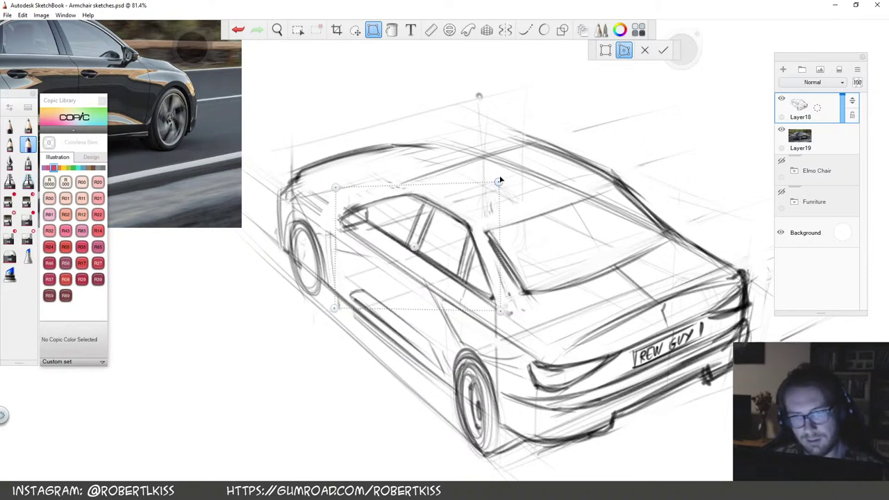
pyautogui.press('Return')
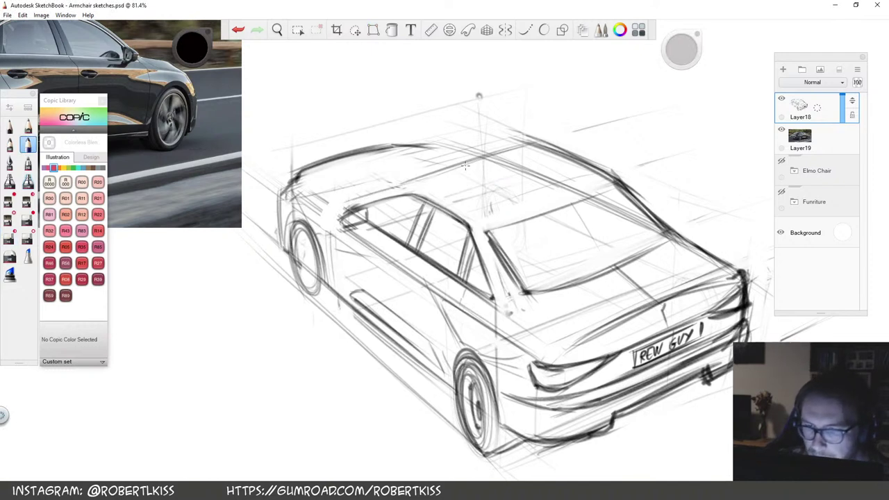
# Redraw the roof's front edge running from the mirror up to the far roof edge, erasing the old lines
pyautogui.moveTo(350, 204); pyautogui.dragTo(535, 149)
pyautogui.press('e')
pyautogui.moveTo(400, 182); pyautogui.dragTo(586, 125)
pyautogui.press('b')
pyautogui.moveTo(414, 182); pyautogui.dragTo(567, 142)
pyautogui.moveTo(445, 173); pyautogui.dragTo(543, 150)
pyautogui.moveTo(523, 148); pyautogui.dragTo(542, 142)
# Darken the roof's front edge into one continuous curve from the mirror to the far roof corner
pyautogui.press('space')
pyautogui.moveTo(669, 235); pyautogui.dragTo(512, 127)
pyautogui.moveTo(459, 111)
pyautogui.mouseDown()
pyautogui.moveTo(465, 210)
pyautogui.moveTo(409, 206)
pyautogui.moveTo(512, 149)
pyautogui.mouseUp()
pyautogui.press('s')
pyautogui.press('s')
pyautogui.moveTo(415, 219); pyautogui.dragTo(487, 169)
pyautogui.press('space')
pyautogui.moveTo(342, 324); pyautogui.dragTo(392, 266)
pyautogui.hotkey('ctrl', 'z')
pyautogui.moveTo(345, 319); pyautogui.dragTo(391, 268)
pyautogui.moveTo(361, 411); pyautogui.dragTo(382, 277)
pyautogui.hotkey('ctrl', 'z')
pyautogui.moveTo(356, 406); pyautogui.dragTo(403, 236)
pyautogui.moveTo(373, 336); pyautogui.dragTo(420, 214)
pyautogui.moveTo(389, 276); pyautogui.dragTo(425, 206)
# Darken the rear window's outline, emphasising its base edge and the far lower corner
pyautogui.press('space')
pyautogui.moveTo(529, 273); pyautogui.dragTo(429, 389)
pyautogui.moveTo(624, 218); pyautogui.dragTo(572, 419)
pyautogui.press('space')
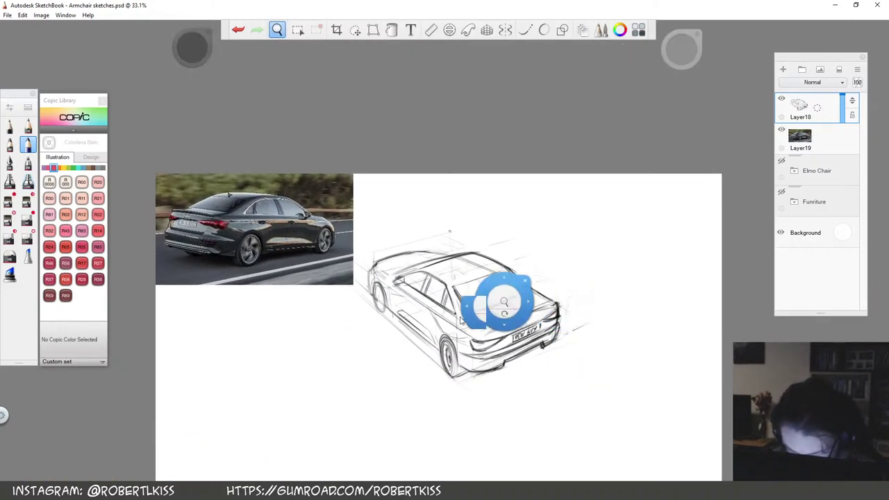
pyautogui.moveTo(511, 293); pyautogui.dragTo(509, 286)
pyautogui.moveTo(409, 263)
pyautogui.mouseDown()
pyautogui.moveTo(443, 318)
pyautogui.moveTo(536, 290)
pyautogui.mouseUp()
pyautogui.moveTo(447, 318)
pyautogui.mouseDown()
pyautogui.moveTo(581, 266)
pyautogui.moveTo(574, 271)
pyautogui.mouseUp()
pyautogui.moveTo(414, 260)
pyautogui.mouseDown()
pyautogui.moveTo(524, 222)
pyautogui.moveTo(576, 269)
pyautogui.mouseUp()
pyautogui.press('space')
pyautogui.moveTo(552, 334); pyautogui.dragTo(545, 313)
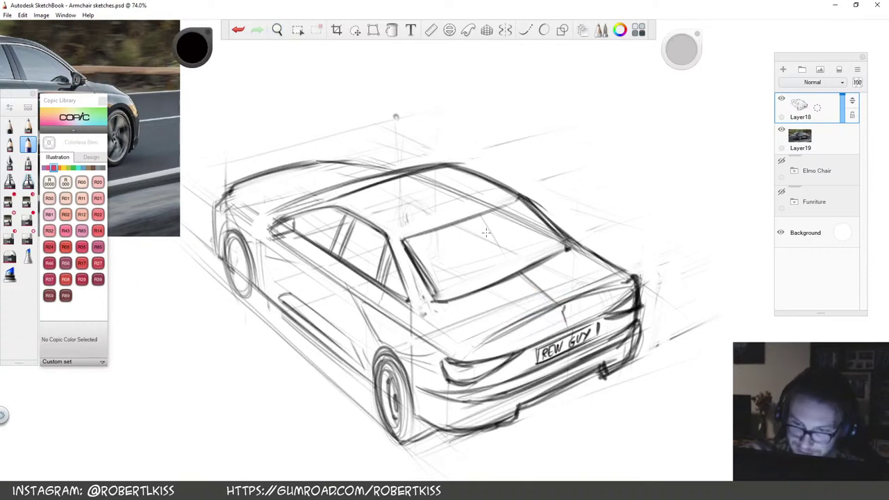
# Erase stray construction lines around the roof and the rear window's upper edge
pyautogui.press('space')
pyautogui.moveTo(563, 201); pyautogui.dragTo(359, 280)
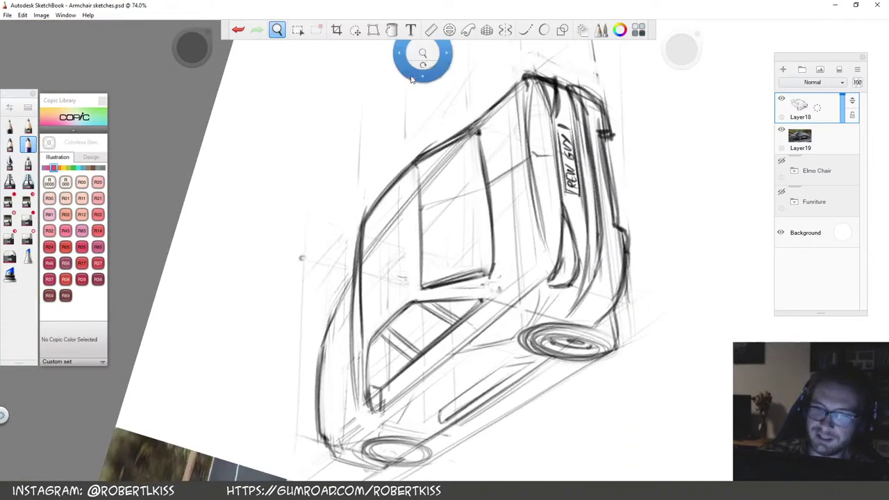
pyautogui.press('e')
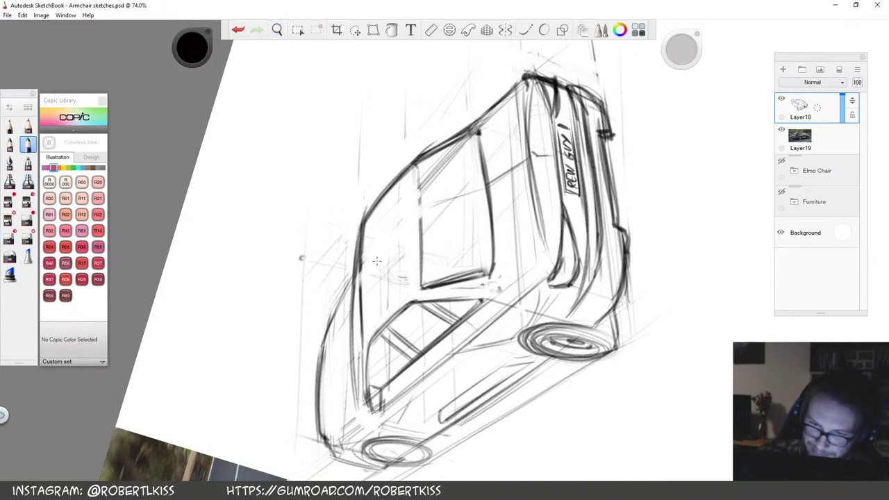
pyautogui.press('e')
pyautogui.press('e')
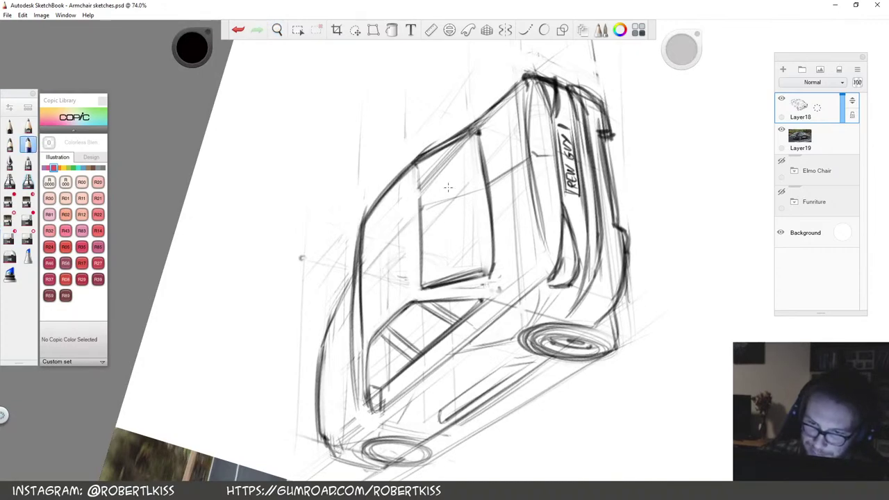
# Sketch contour lines along the hood between the front end and the windshield
pyautogui.press('space')
pyautogui.moveTo(607, 191); pyautogui.dragTo(340, 349)
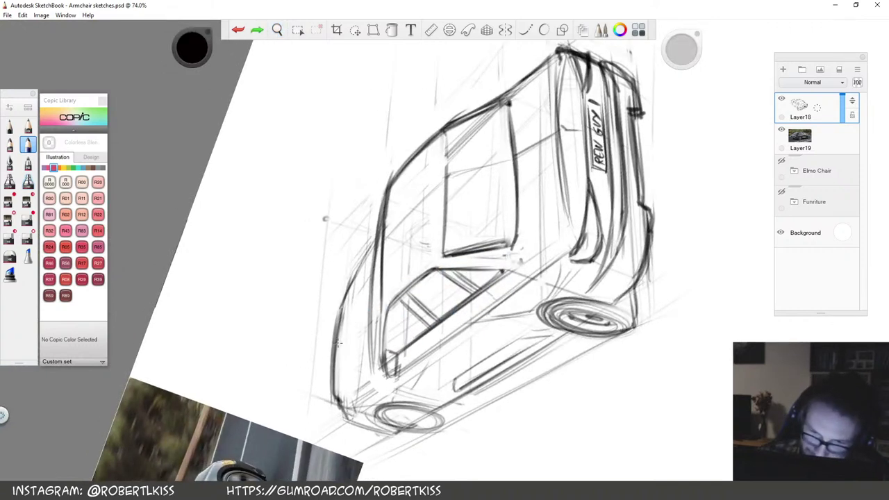
pyautogui.moveTo(334, 395); pyautogui.dragTo(366, 375)
pyautogui.moveTo(337, 324); pyautogui.dragTo(375, 266)
pyautogui.moveTo(343, 302); pyautogui.dragTo(372, 248)
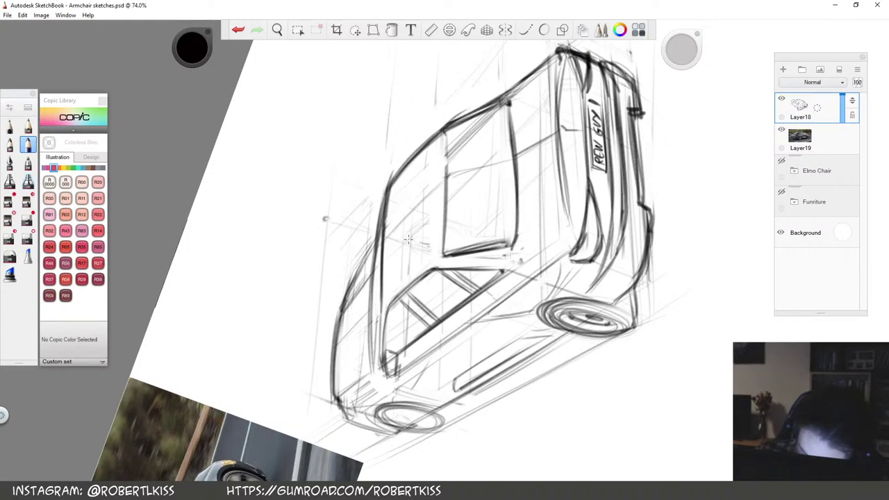
pyautogui.moveTo(336, 395)
pyautogui.mouseDown()
pyautogui.moveTo(364, 368)
pyautogui.moveTo(361, 379)
pyautogui.mouseUp()
# Darken the sill line along the car's lower side from the front wheel to the rear wheel
pyautogui.press('space')
pyautogui.moveTo(592, 241)
pyautogui.mouseDown()
pyautogui.moveTo(622, 197)
pyautogui.moveTo(646, 203)
pyautogui.mouseUp()
pyautogui.moveTo(539, 404); pyautogui.dragTo(581, 361)
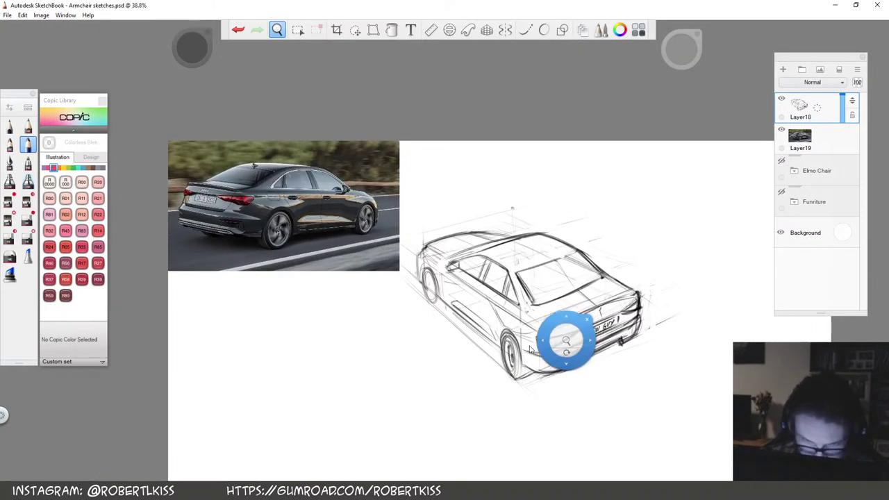
pyautogui.moveTo(554, 298); pyautogui.dragTo(592, 297)
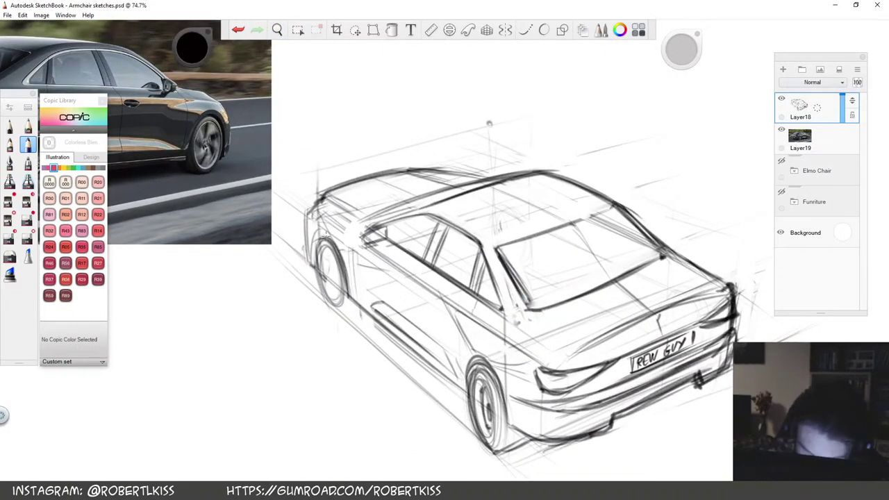
pyautogui.moveTo(351, 296); pyautogui.dragTo(453, 380)
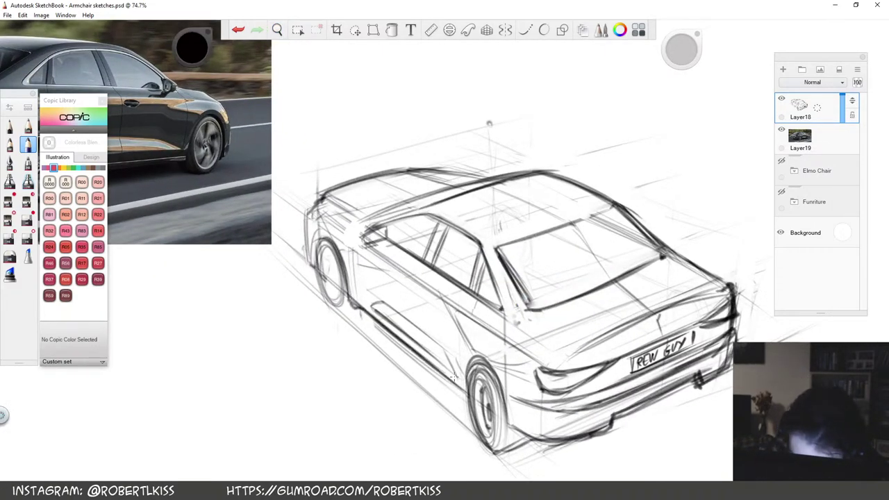
pyautogui.moveTo(488, 308); pyautogui.dragTo(502, 262)
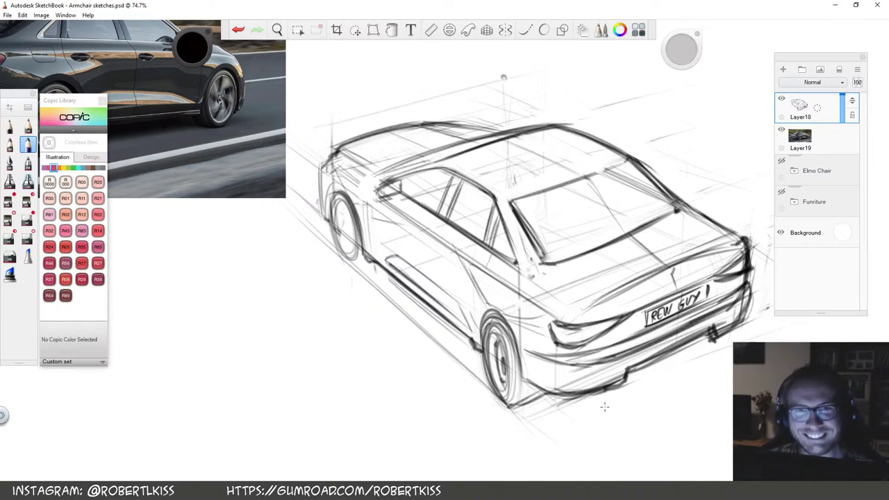
# Reinforce the shoulder line along the car's side from the front fender to the taillight
pyautogui.press('space')
pyautogui.moveTo(620, 206); pyautogui.dragTo(577, 324)
pyautogui.press('space')
pyautogui.press('space')
pyautogui.moveTo(472, 225); pyautogui.dragTo(424, 274)
pyautogui.press('space')
pyautogui.moveTo(378, 257); pyautogui.dragTo(464, 292)
pyautogui.press('s')
pyautogui.moveTo(493, 223)
pyautogui.mouseDown()
pyautogui.moveTo(441, 189)
pyautogui.moveTo(433, 227)
pyautogui.mouseUp()
pyautogui.press('s')
pyautogui.moveTo(432, 193); pyautogui.dragTo(434, 225)
pyautogui.press('space')
pyautogui.moveTo(651, 213); pyautogui.dragTo(587, 234)
pyautogui.moveTo(681, 236)
pyautogui.mouseDown()
pyautogui.moveTo(684, 135)
pyautogui.moveTo(577, 259)
pyautogui.moveTo(352, 334)
pyautogui.moveTo(622, 171)
pyautogui.mouseUp()
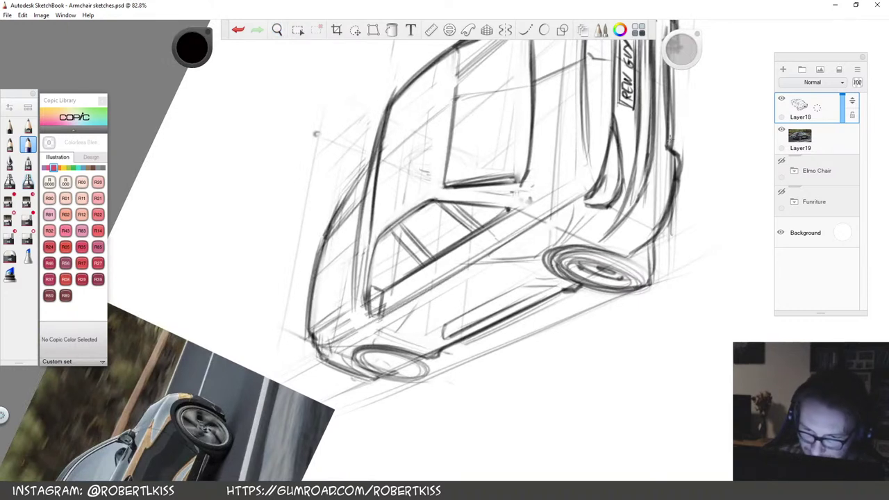
pyautogui.moveTo(353, 332)
pyautogui.mouseDown()
pyautogui.moveTo(550, 210)
pyautogui.moveTo(595, 168)
pyautogui.mouseUp()
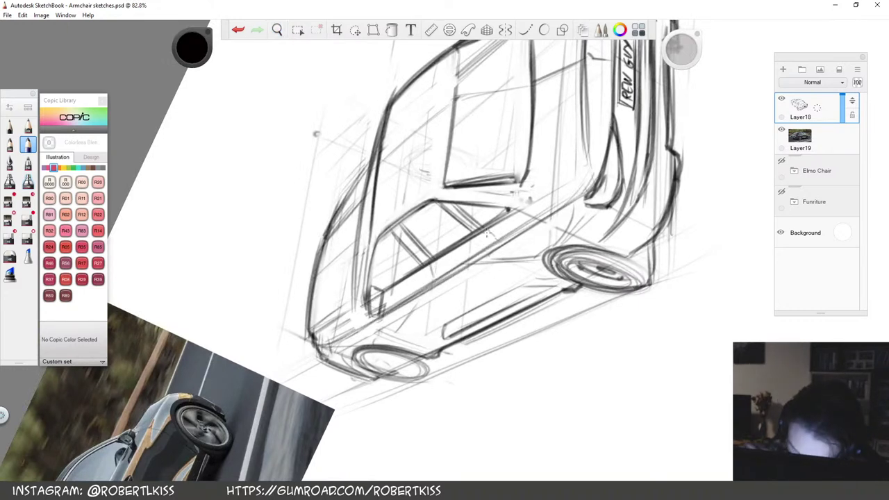
# Draw the door gap lines on the car's side, from below the window down to the sill
pyautogui.press('space')
pyautogui.moveTo(607, 186); pyautogui.dragTo(614, 246)
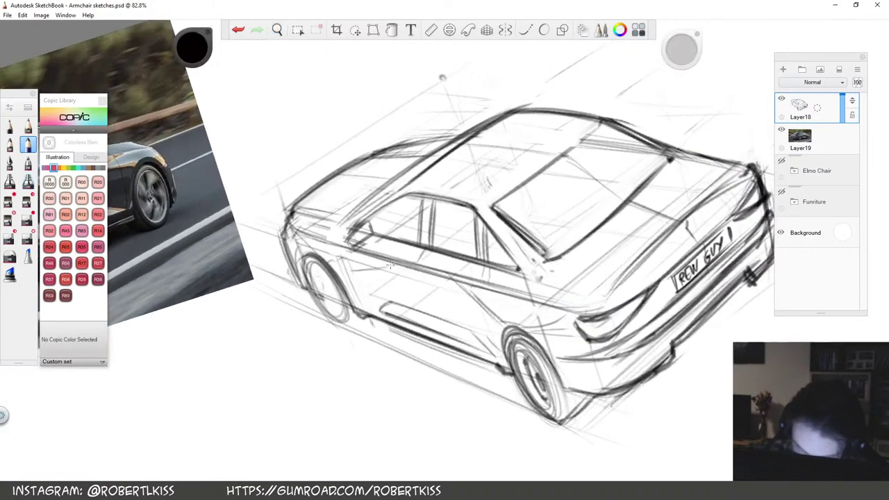
pyautogui.moveTo(379, 304); pyautogui.dragTo(485, 327)
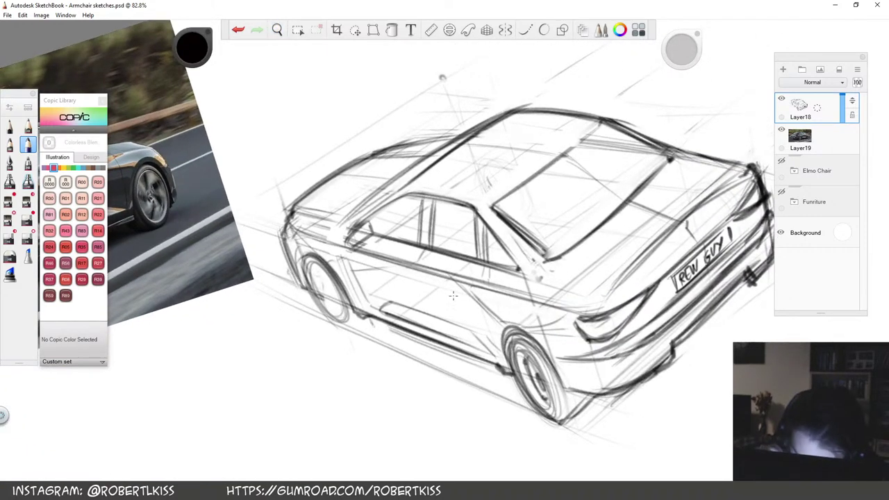
pyautogui.moveTo(413, 272)
pyautogui.mouseDown()
pyautogui.moveTo(422, 321)
pyautogui.moveTo(415, 250)
pyautogui.mouseUp()
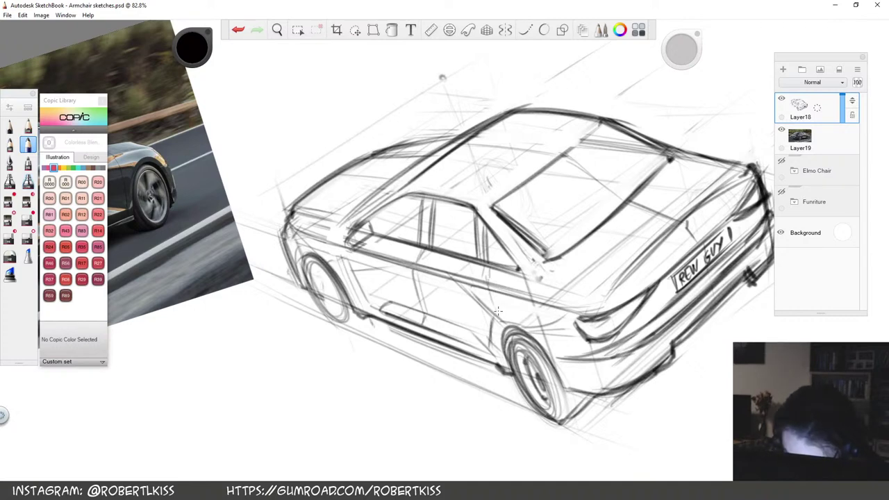
# Darken the front wheel's tyre and rim ellipses and the ground contact beside the sill
pyautogui.press('space')
pyautogui.moveTo(545, 222); pyautogui.dragTo(417, 320)
pyautogui.moveTo(620, 222); pyautogui.dragTo(623, 220)
pyautogui.moveTo(574, 313); pyautogui.dragTo(655, 234)
pyautogui.moveTo(235, 144); pyautogui.dragTo(335, 284)
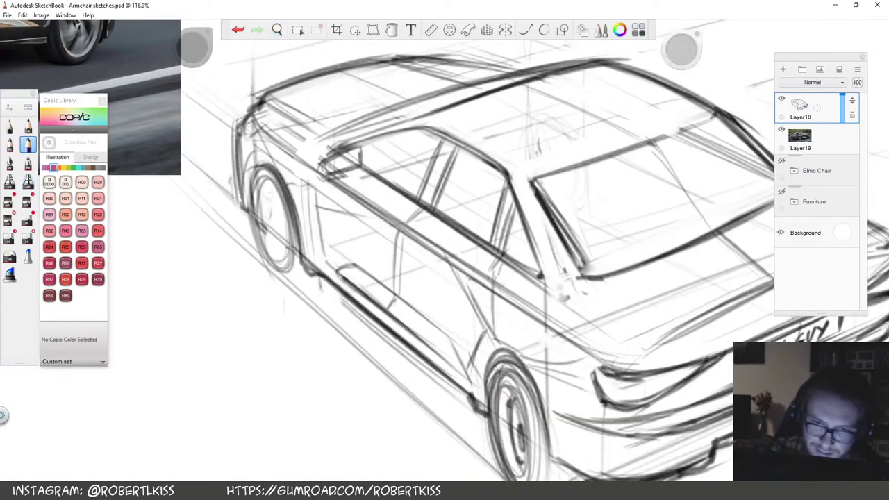
pyautogui.moveTo(273, 227); pyautogui.dragTo(278, 264)
pyautogui.moveTo(276, 179); pyautogui.dragTo(282, 269)
pyautogui.moveTo(272, 201)
pyautogui.mouseDown()
pyautogui.moveTo(268, 254)
pyautogui.moveTo(281, 271)
pyautogui.moveTo(307, 266)
pyautogui.mouseUp()
# Outline the cast shadow on the ground behind the rear bumper
pyautogui.press('space')
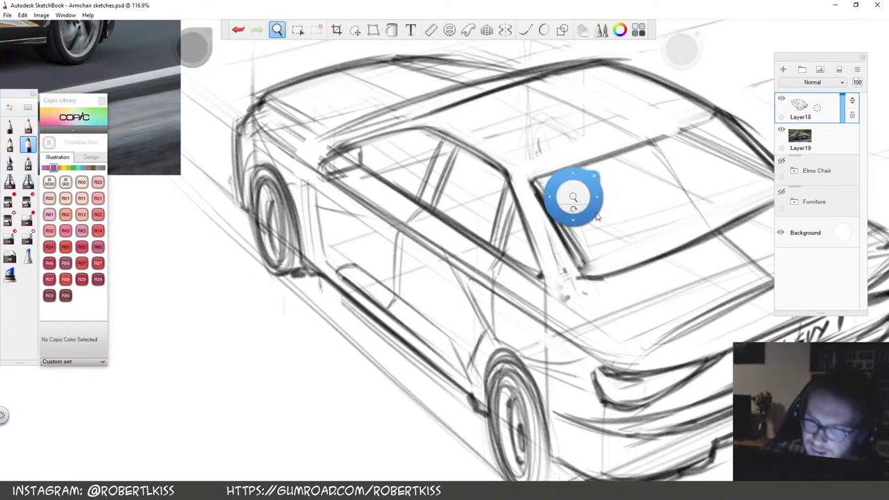
pyautogui.moveTo(570, 198); pyautogui.dragTo(491, 295)
pyautogui.moveTo(652, 310); pyautogui.dragTo(584, 256)
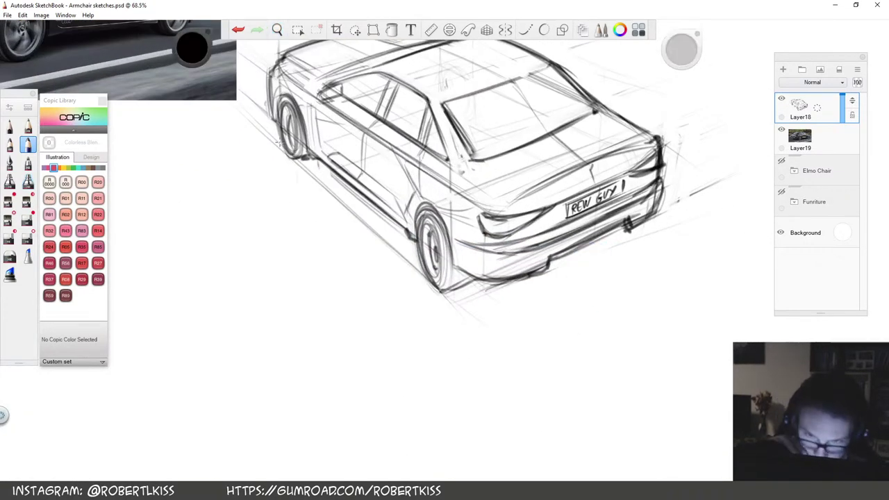
pyautogui.moveTo(268, 133)
pyautogui.mouseDown()
pyautogui.moveTo(491, 321)
pyautogui.moveTo(653, 261)
pyautogui.mouseUp()
pyautogui.moveTo(495, 320); pyautogui.dragTo(672, 244)
pyautogui.moveTo(523, 316); pyautogui.dragTo(655, 251)
pyautogui.moveTo(646, 221); pyautogui.dragTo(662, 236)
pyautogui.moveTo(657, 221); pyautogui.dragTo(666, 238)
# Fill the ground shadow behind the rear bumper with parallel diagonal hatching
pyautogui.press('space')
pyautogui.moveTo(617, 203); pyautogui.dragTo(611, 226)
pyautogui.moveTo(658, 237)
pyautogui.mouseDown()
pyautogui.moveTo(603, 277)
pyautogui.moveTo(650, 240)
pyautogui.mouseUp()
pyautogui.press('space')
pyautogui.press('space')
pyautogui.moveTo(688, 264)
pyautogui.mouseDown()
pyautogui.moveTo(688, 272)
pyautogui.moveTo(688, 258)
pyautogui.mouseUp()
pyautogui.moveTo(345, 377); pyautogui.dragTo(368, 358)
pyautogui.moveTo(341, 393); pyautogui.dragTo(393, 351)
pyautogui.moveTo(354, 393); pyautogui.dragTo(435, 329)
pyautogui.moveTo(473, 281); pyautogui.dragTo(513, 247)
pyautogui.moveTo(446, 314); pyautogui.dragTo(526, 240)
pyautogui.moveTo(473, 293); pyautogui.dragTo(550, 226)
pyautogui.moveTo(363, 405); pyautogui.dragTo(545, 232)
pyautogui.moveTo(370, 403)
pyautogui.mouseDown()
pyautogui.moveTo(543, 233)
pyautogui.moveTo(571, 225)
pyautogui.mouseUp()
pyautogui.moveTo(396, 402)
pyautogui.mouseDown()
pyautogui.moveTo(553, 240)
pyautogui.moveTo(572, 233)
pyautogui.mouseUp()
pyautogui.moveTo(401, 402); pyautogui.dragTo(579, 241)
pyautogui.moveTo(515, 255); pyautogui.dragTo(540, 222)
# Hatch the narrow ground shadow along the car's side between the front and rear wheels
pyautogui.press('space')
pyautogui.moveTo(265, 450); pyautogui.dragTo(471, 387)
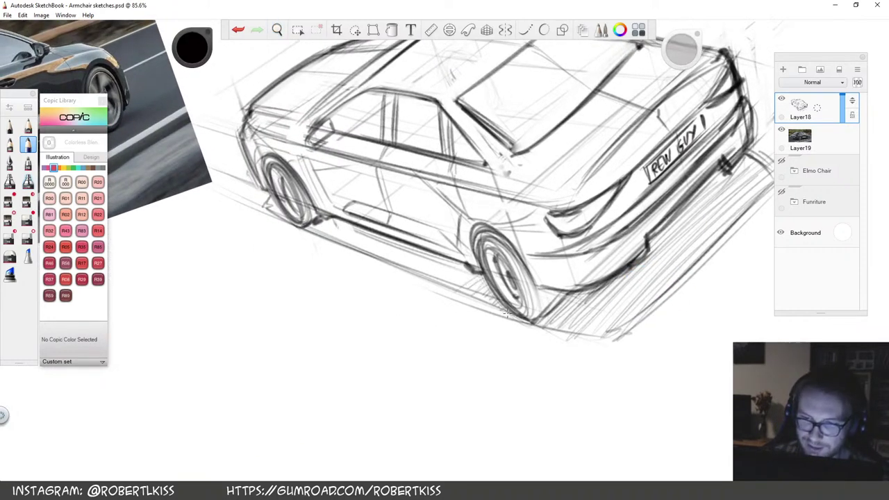
pyautogui.moveTo(442, 282); pyautogui.dragTo(459, 263)
pyautogui.moveTo(432, 277); pyautogui.dragTo(448, 263)
pyautogui.moveTo(420, 276); pyautogui.dragTo(435, 257)
pyautogui.moveTo(405, 270); pyautogui.dragTo(421, 250)
pyautogui.moveTo(393, 264); pyautogui.dragTo(411, 248)
pyautogui.moveTo(386, 259); pyautogui.dragTo(399, 248)
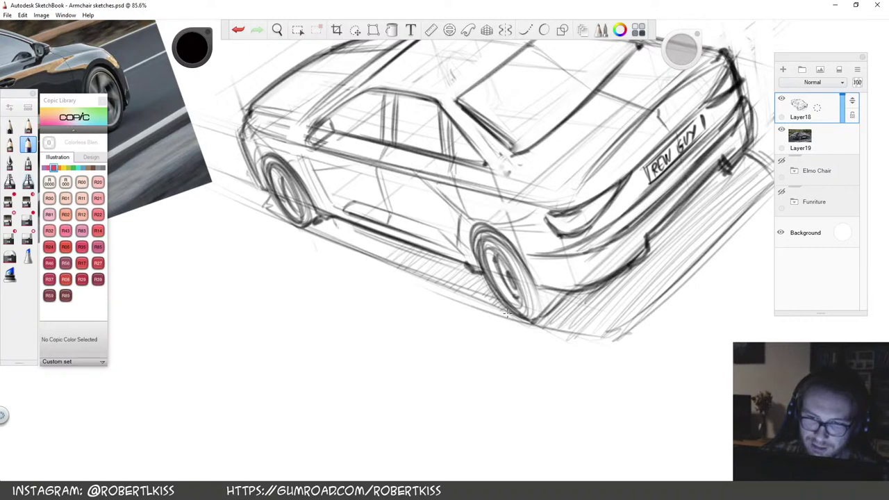
pyautogui.moveTo(342, 244); pyautogui.dragTo(363, 226)
pyautogui.moveTo(332, 241); pyautogui.dragTo(346, 222)
pyautogui.moveTo(323, 232); pyautogui.dragTo(336, 220)
# Erase the ragged outer edge of the ground shadow and redraw its boundary line
pyautogui.moveTo(426, 248)
pyautogui.mouseDown()
pyautogui.moveTo(520, 262)
pyautogui.moveTo(569, 208)
pyautogui.moveTo(601, 207)
pyautogui.moveTo(602, 248)
pyautogui.mouseUp()
pyautogui.moveTo(550, 224); pyautogui.dragTo(597, 209)
pyautogui.press('e')
pyautogui.moveTo(361, 234); pyautogui.dragTo(524, 143)
pyautogui.press('b')
pyautogui.moveTo(339, 247)
pyautogui.mouseDown()
pyautogui.moveTo(542, 139)
pyautogui.moveTo(421, 207)
pyautogui.mouseUp()
pyautogui.moveTo(282, 138)
pyautogui.mouseDown()
pyautogui.moveTo(445, 61)
pyautogui.moveTo(317, 132)
pyautogui.mouseUp()
# Sketch faint interior seat shapes inside the rear window
pyautogui.moveTo(526, 119); pyautogui.dragTo(486, 242)
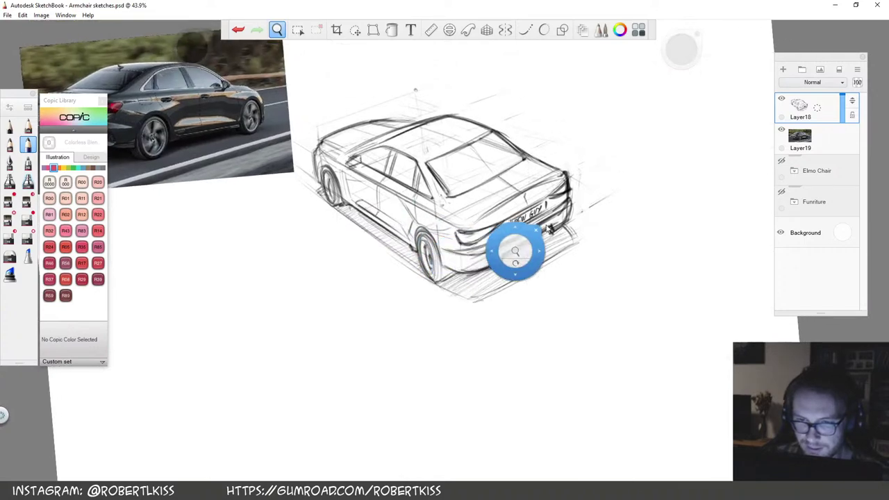
pyautogui.moveTo(490, 207); pyautogui.dragTo(397, 156)
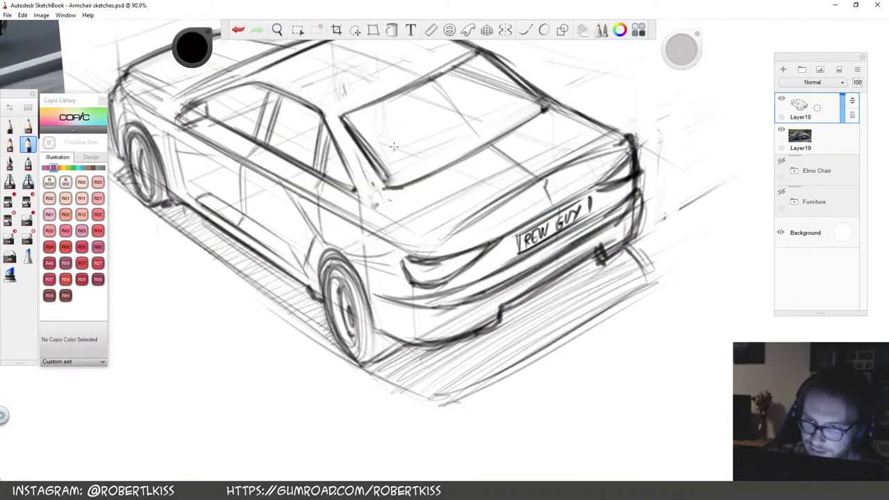
pyautogui.moveTo(414, 127); pyautogui.dragTo(378, 141)
pyautogui.moveTo(474, 95); pyautogui.dragTo(449, 112)
pyautogui.moveTo(498, 91); pyautogui.dragTo(461, 98)
pyautogui.moveTo(488, 68); pyautogui.dragTo(511, 87)
# Delete the layer holding the Audi reference photo
pyautogui.press('space')
pyautogui.moveTo(544, 247); pyautogui.dragTo(482, 312)
pyautogui.moveTo(483, 313); pyautogui.dragTo(549, 358)
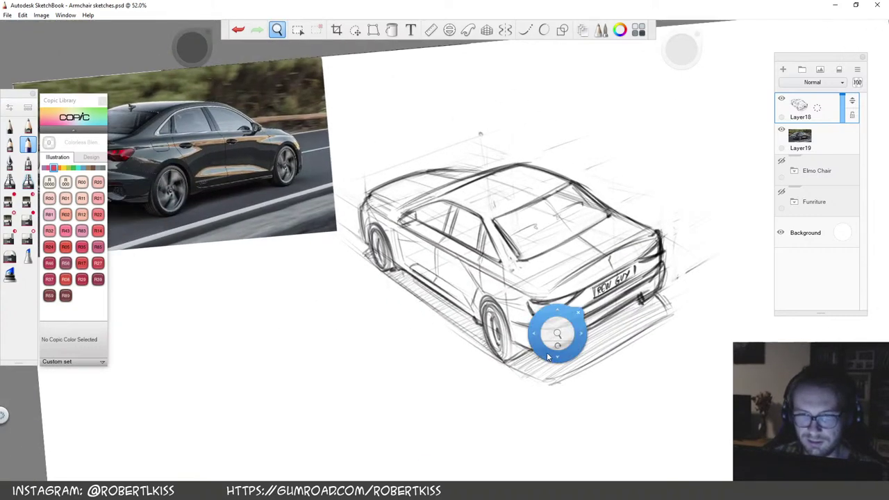
pyautogui.click(811, 141)
pyautogui.press('Delete')
pyautogui.moveTo(628, 236); pyautogui.dragTo(650, 229)
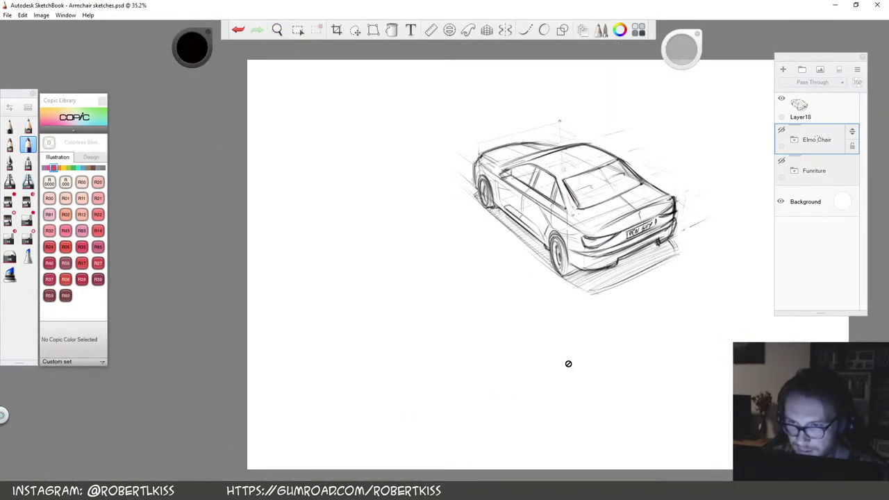
# Make the car sketch layer active and erase a small stretch of the hood's far outline
pyautogui.press('space')
pyautogui.moveTo(589, 155); pyautogui.dragTo(685, 142)
pyautogui.press('s')
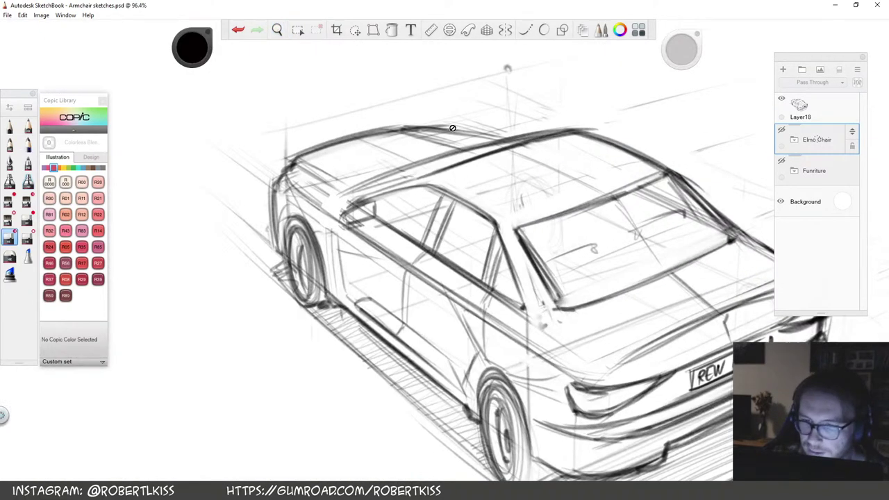
pyautogui.click(788, 112)
pyautogui.press('s')
pyautogui.press('s')
pyautogui.moveTo(441, 131)
pyautogui.mouseDown()
pyautogui.moveTo(465, 134)
pyautogui.moveTo(447, 132)
pyautogui.mouseUp()
pyautogui.press('s')
# Clean up the far edge of the hood and redraw it with darker curved strokes
pyautogui.press('space')
pyautogui.moveTo(657, 217); pyautogui.dragTo(563, 97)
pyautogui.press('s')
pyautogui.moveTo(351, 197); pyautogui.dragTo(324, 220)
pyautogui.press('s')
pyautogui.moveTo(371, 173); pyautogui.dragTo(315, 221)
pyautogui.moveTo(382, 148); pyautogui.dragTo(328, 214)
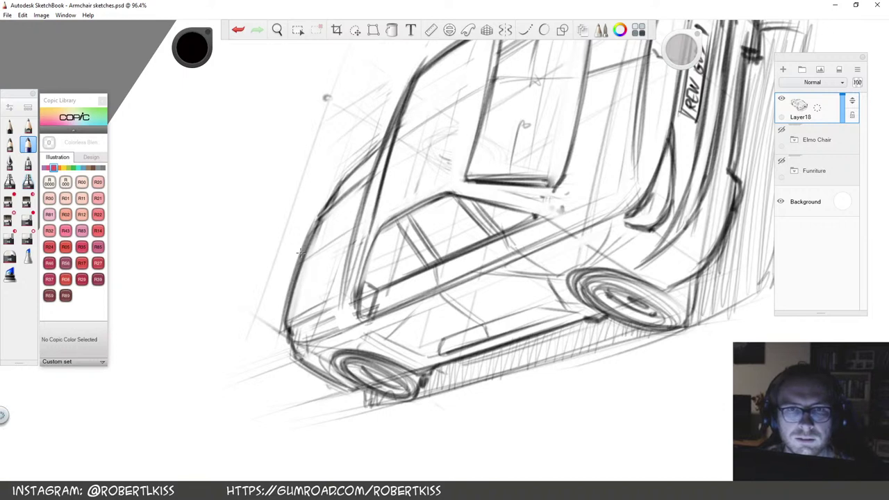
pyautogui.moveTo(472, 257); pyautogui.dragTo(504, 239)
pyautogui.moveTo(384, 136); pyautogui.dragTo(333, 186)
pyautogui.moveTo(399, 108)
pyautogui.mouseDown()
pyautogui.moveTo(352, 164)
pyautogui.moveTo(318, 231)
pyautogui.mouseUp()
# Strengthen the windshield area between hood and roof with repeated long pencil strokes
pyautogui.moveTo(336, 187)
pyautogui.mouseDown()
pyautogui.moveTo(304, 293)
pyautogui.moveTo(322, 326)
pyautogui.moveTo(357, 272)
pyautogui.mouseUp()
pyautogui.moveTo(395, 185); pyautogui.dragTo(365, 276)
pyautogui.moveTo(411, 125); pyautogui.dragTo(359, 279)
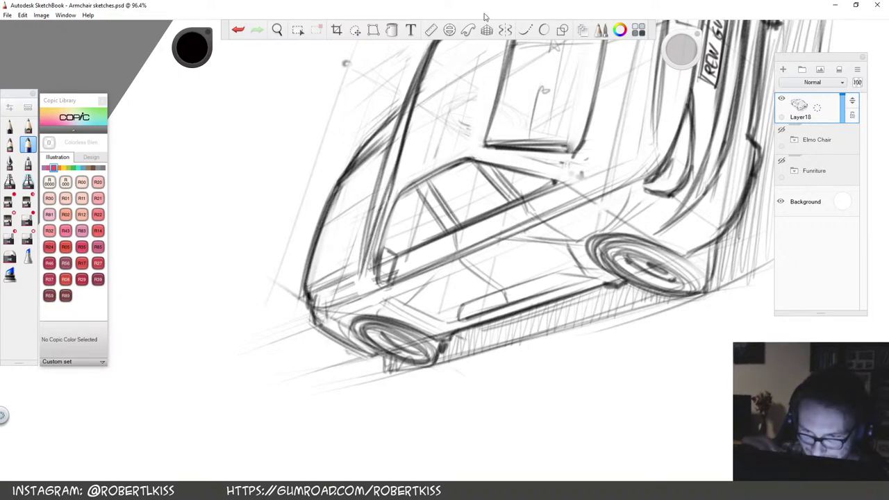
pyautogui.moveTo(446, 250); pyautogui.dragTo(432, 324)
pyautogui.moveTo(374, 219)
pyautogui.mouseDown()
pyautogui.moveTo(352, 343)
pyautogui.moveTo(358, 305)
pyautogui.mouseUp()
pyautogui.moveTo(386, 184)
pyautogui.mouseDown()
pyautogui.moveTo(359, 307)
pyautogui.moveTo(361, 296)
pyautogui.mouseUp()
pyautogui.moveTo(400, 155); pyautogui.dragTo(367, 281)
pyautogui.moveTo(410, 132); pyautogui.dragTo(368, 275)
pyautogui.moveTo(406, 150); pyautogui.dragTo(370, 267)
pyautogui.moveTo(392, 222); pyautogui.dragTo(368, 319)
pyautogui.moveTo(402, 254)
pyautogui.mouseDown()
pyautogui.moveTo(366, 326)
pyautogui.moveTo(380, 318)
pyautogui.mouseUp()
pyautogui.moveTo(408, 273); pyautogui.dragTo(396, 303)
pyautogui.moveTo(431, 264)
pyautogui.mouseDown()
pyautogui.moveTo(410, 303)
pyautogui.moveTo(416, 297)
pyautogui.moveTo(372, 307)
pyautogui.mouseUp()
pyautogui.moveTo(388, 266); pyautogui.dragTo(363, 330)
pyautogui.moveTo(385, 289); pyautogui.dragTo(366, 332)
# Switch to the browser and look through the Memphis design style furniture image results for references
pyautogui.press('space')
pyautogui.moveTo(618, 220); pyautogui.dragTo(659, 156)
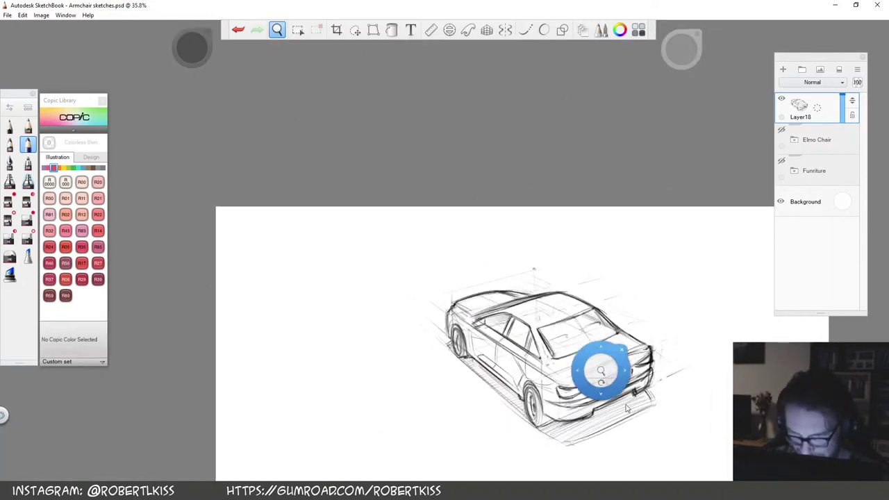
pyautogui.moveTo(593, 362); pyautogui.dragTo(613, 284)
pyautogui.moveTo(680, 350)
pyautogui.mouseDown()
pyautogui.moveTo(484, 298)
pyautogui.moveTo(463, 282)
pyautogui.moveTo(502, 262)
pyautogui.moveTo(429, 295)
pyautogui.mouseUp()
pyautogui.press('space')
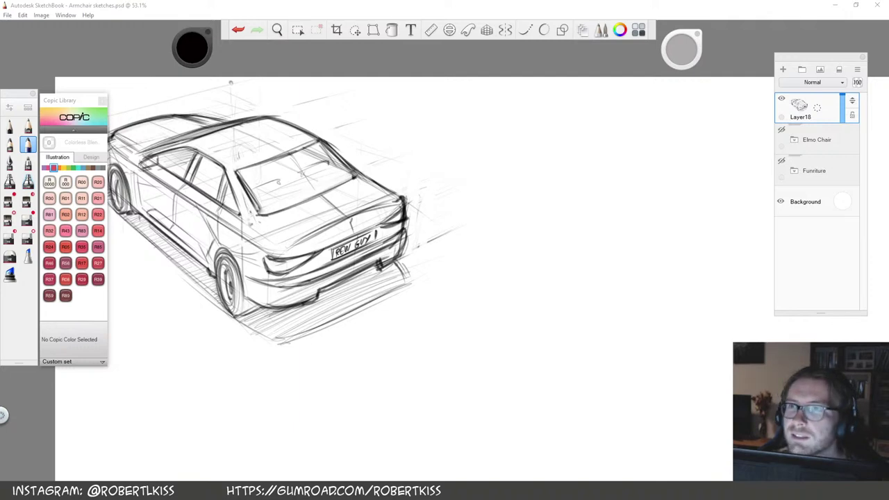
pyautogui.moveTo(0, 56); pyautogui.dragTo(264, 0)
pyautogui.scroll(-2, 384, 268)
pyautogui.scroll(-10, 384, 267)
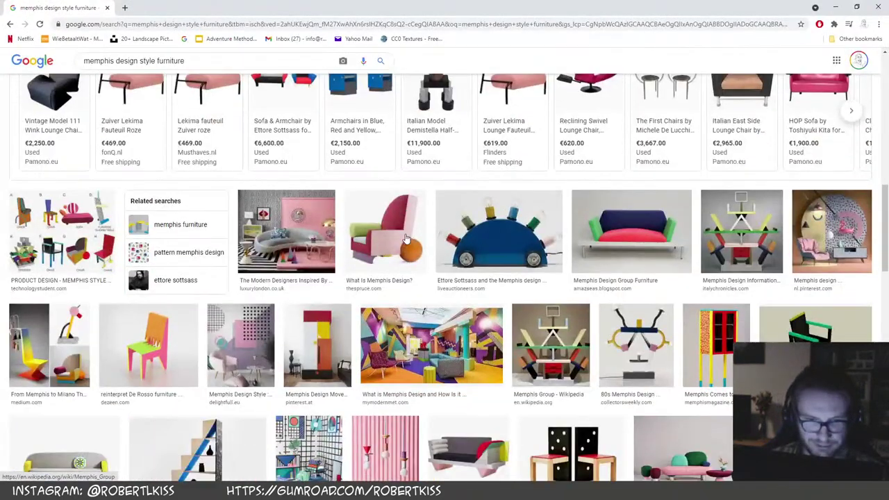
pyautogui.scroll(-3, 406, 240)
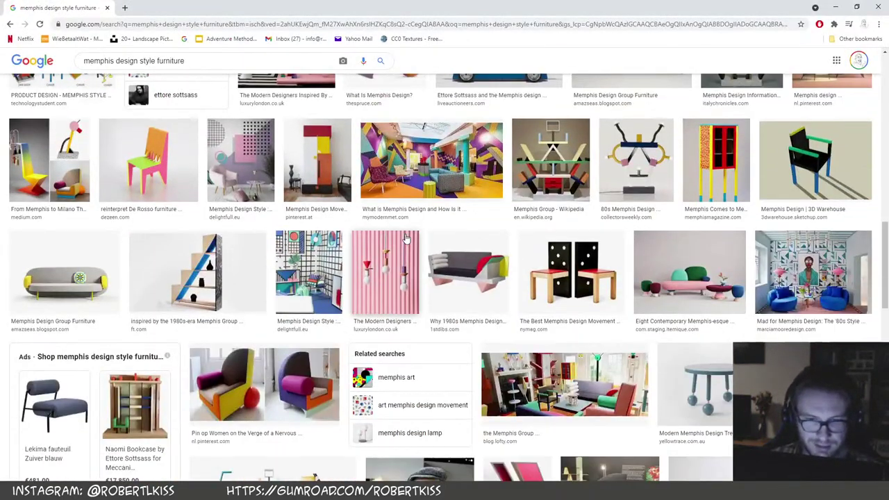
pyautogui.scroll(-3, 406, 240)
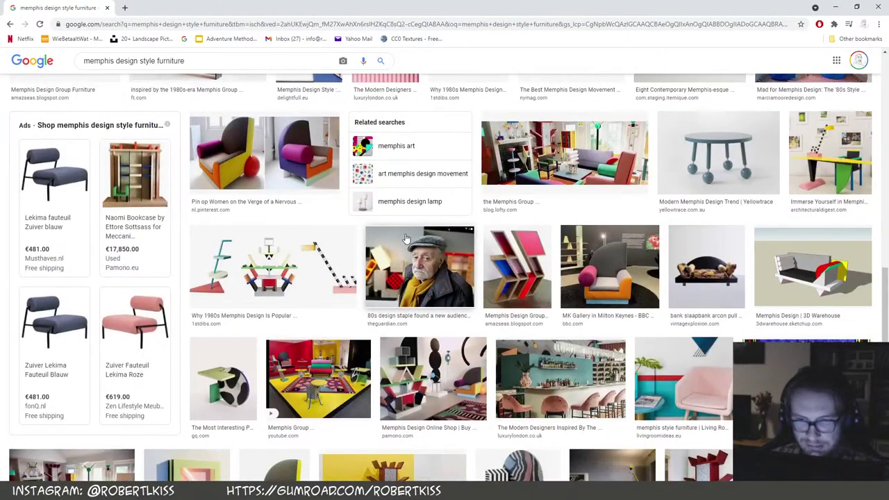
pyautogui.scroll(-3, 314, 212)
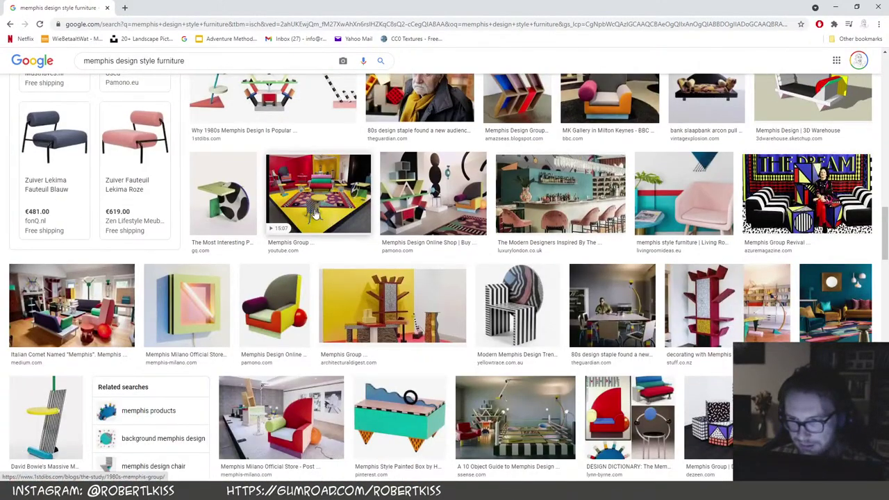
pyautogui.scroll(12, 314, 212)
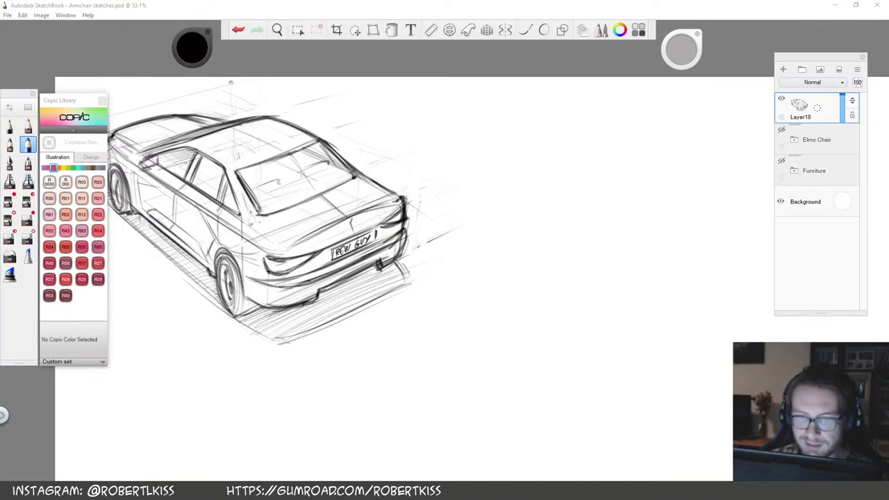
# Handwrite the title "MOTH + MEMPHIS STYLE LAMP" on the blank canvas beside the car
pyautogui.press('space')
pyautogui.moveTo(493, 152); pyautogui.dragTo(438, 252)
pyautogui.moveTo(397, 158)
pyautogui.mouseDown()
pyautogui.moveTo(398, 172)
pyautogui.moveTo(403, 162)
pyautogui.moveTo(436, 169)
pyautogui.moveTo(436, 156)
pyautogui.mouseUp()
pyautogui.hotkey('ctrl', 'z')
pyautogui.moveTo(429, 157)
pyautogui.mouseDown()
pyautogui.moveTo(428, 177)
pyautogui.moveTo(437, 177)
pyautogui.mouseUp()
pyautogui.moveTo(437, 166)
pyautogui.mouseDown()
pyautogui.moveTo(445, 166)
pyautogui.moveTo(445, 177)
pyautogui.moveTo(466, 166)
pyautogui.mouseUp()
pyautogui.moveTo(460, 161)
pyautogui.mouseDown()
pyautogui.moveTo(460, 172)
pyautogui.moveTo(504, 174)
pyautogui.moveTo(496, 173)
pyautogui.mouseUp()
pyautogui.moveTo(497, 164)
pyautogui.mouseDown()
pyautogui.moveTo(511, 159)
pyautogui.moveTo(512, 175)
pyautogui.mouseUp()
pyautogui.moveTo(514, 154); pyautogui.dragTo(525, 171)
pyautogui.moveTo(529, 155)
pyautogui.mouseDown()
pyautogui.moveTo(540, 163)
pyautogui.moveTo(533, 176)
pyautogui.mouseUp()
pyautogui.moveTo(540, 161)
pyautogui.mouseDown()
pyautogui.moveTo(545, 155)
pyautogui.moveTo(544, 172)
pyautogui.mouseUp()
pyautogui.moveTo(544, 164)
pyautogui.mouseDown()
pyautogui.moveTo(553, 157)
pyautogui.moveTo(553, 174)
pyautogui.moveTo(595, 171)
pyautogui.mouseUp()
pyautogui.moveTo(592, 154); pyautogui.dragTo(612, 164)
pyautogui.moveTo(623, 150)
pyautogui.mouseDown()
pyautogui.moveTo(610, 172)
pyautogui.moveTo(628, 173)
pyautogui.mouseUp()
pyautogui.moveTo(632, 152)
pyautogui.mouseDown()
pyautogui.moveTo(642, 172)
pyautogui.moveTo(646, 162)
pyautogui.mouseUp()
pyautogui.moveTo(668, 152)
pyautogui.mouseDown()
pyautogui.moveTo(662, 165)
pyautogui.moveTo(683, 173)
pyautogui.mouseUp()
pyautogui.moveTo(676, 152)
pyautogui.mouseDown()
pyautogui.moveTo(671, 161)
pyautogui.moveTo(699, 172)
pyautogui.moveTo(717, 164)
pyautogui.mouseUp()
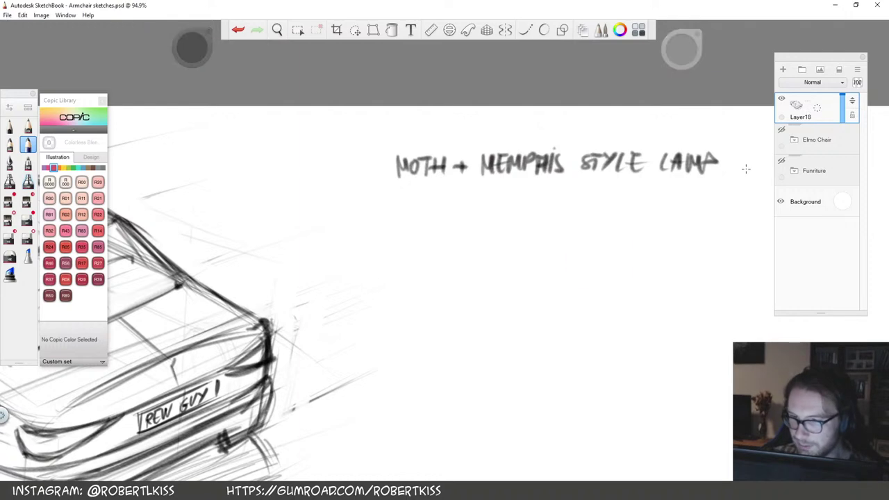
# Paste the Memphis furniture collage with the chair, lamp and armchair over the car sketch
pyautogui.scroll(-2, 599, 258)
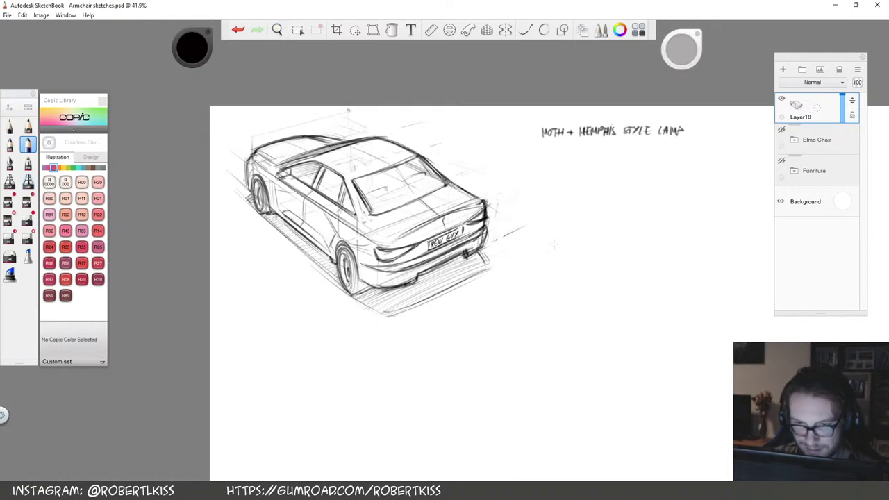
pyautogui.hotkey('ctrl', 'v')
pyautogui.moveTo(557, 263); pyautogui.dragTo(613, 336)
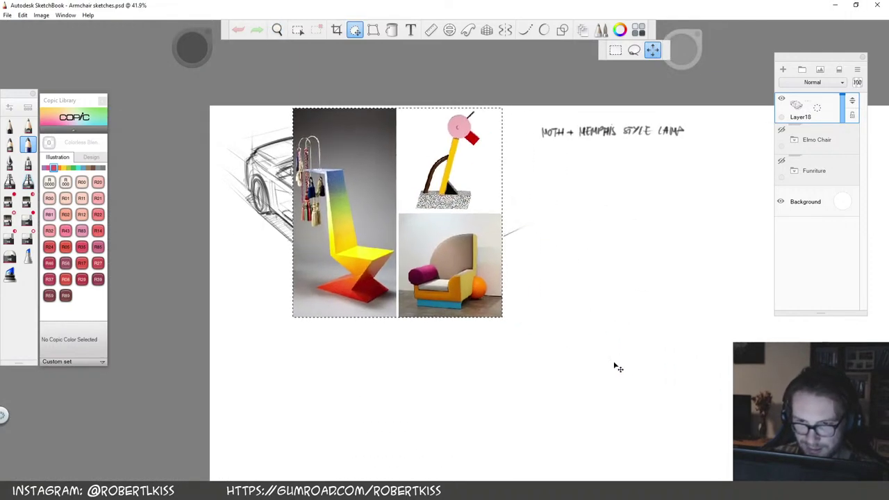
pyautogui.moveTo(614, 365); pyautogui.dragTo(613, 370)
pyautogui.press('space')
pyautogui.moveTo(619, 341); pyautogui.dragTo(510, 324)
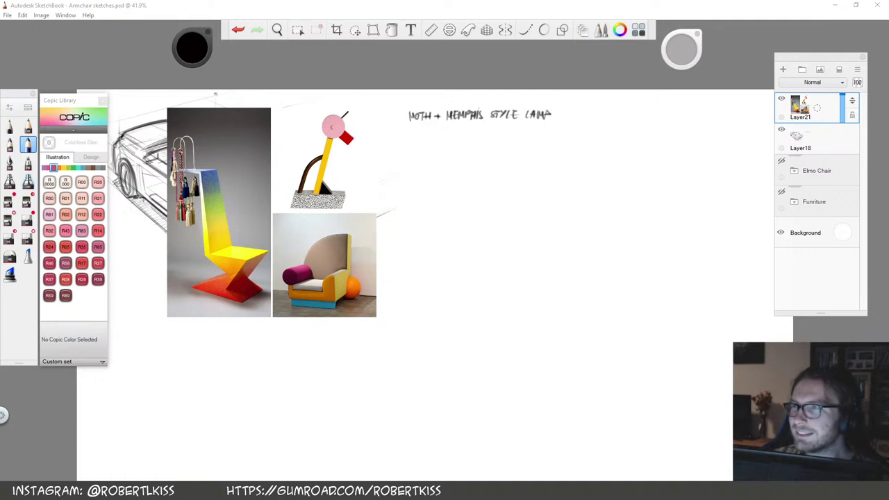
# Paste the moth photo below the armchair picture and make the car sketch layer active again
pyautogui.click(420, 268)
pyautogui.hotkey('ctrl', 'v')
pyautogui.moveTo(476, 301)
pyautogui.mouseDown()
pyautogui.moveTo(380, 361)
pyautogui.moveTo(337, 374)
pyautogui.moveTo(360, 373)
pyautogui.mouseUp()
pyautogui.press('Escape')
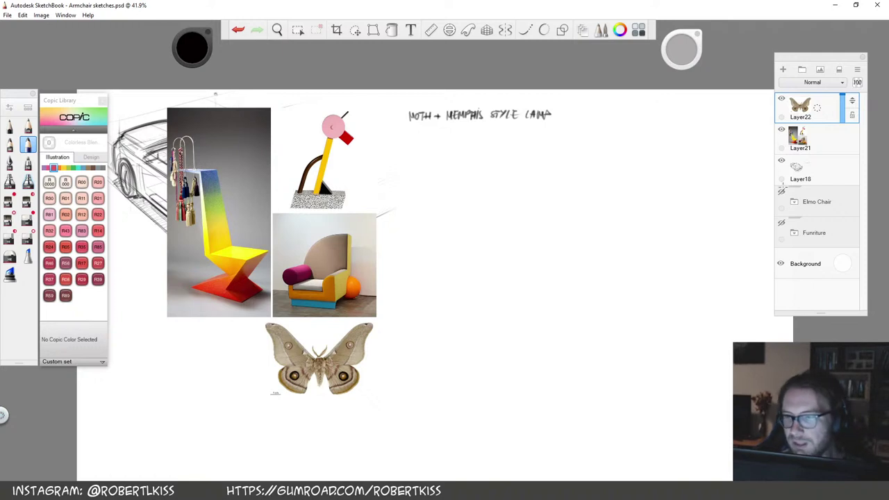
pyautogui.click(809, 171)
pyautogui.press('space')
pyautogui.moveTo(579, 421); pyautogui.dragTo(553, 387)
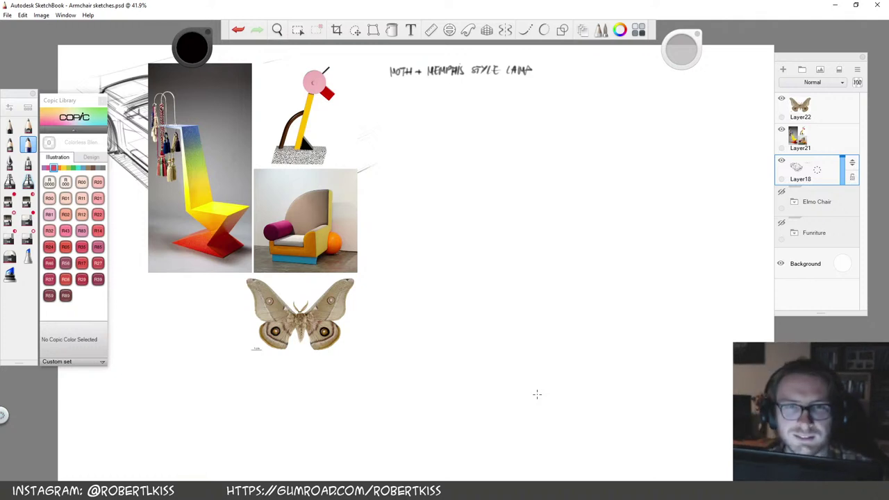
# Draw a horizon line with a cube below it whose edges converge on two marked vanishing points
pyautogui.moveTo(531, 244); pyautogui.dragTo(500, 274)
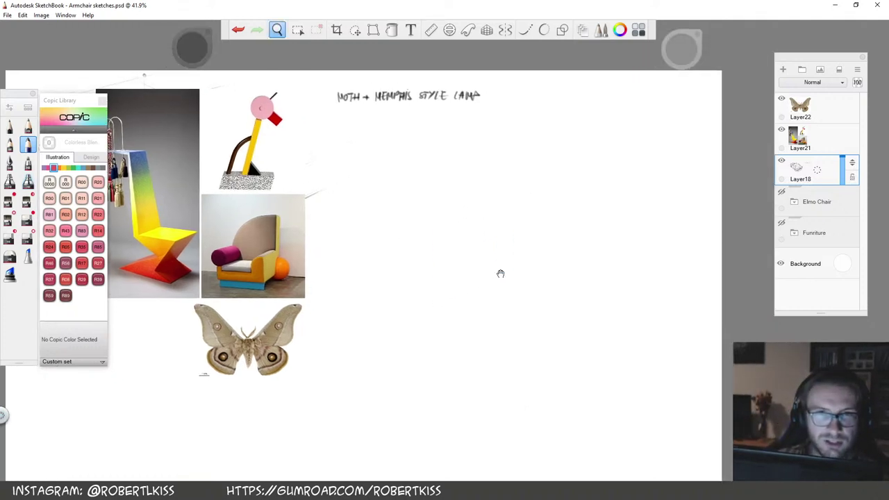
pyautogui.moveTo(519, 176); pyautogui.dragTo(549, 206)
pyautogui.moveTo(549, 211); pyautogui.dragTo(534, 241)
pyautogui.moveTo(327, 216); pyautogui.dragTo(583, 216)
pyautogui.moveTo(347, 216)
pyautogui.mouseDown()
pyautogui.moveTo(434, 250)
pyautogui.moveTo(541, 218)
pyautogui.mouseUp()
pyautogui.moveTo(448, 254); pyautogui.dragTo(448, 294)
pyautogui.moveTo(415, 243)
pyautogui.mouseDown()
pyautogui.moveTo(417, 282)
pyautogui.moveTo(448, 305)
pyautogui.moveTo(483, 250)
pyautogui.moveTo(450, 238)
pyautogui.moveTo(485, 243)
pyautogui.mouseUp()
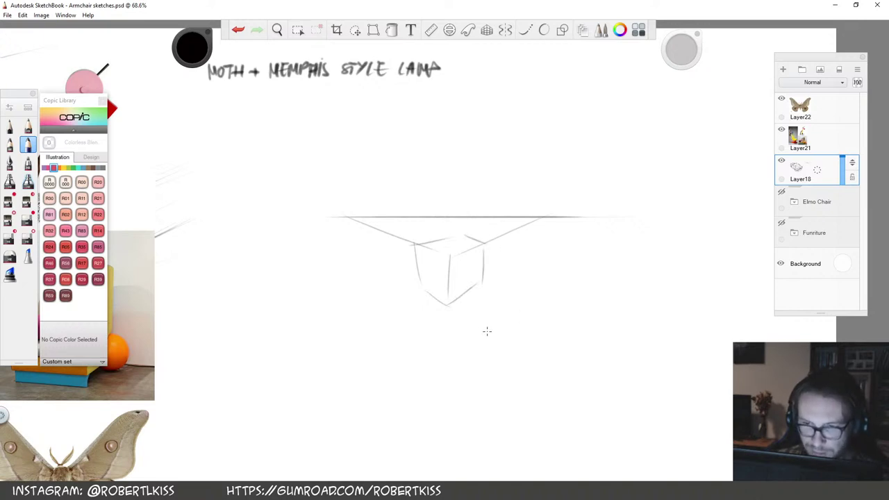
pyautogui.click(543, 214)
pyautogui.click(350, 214)
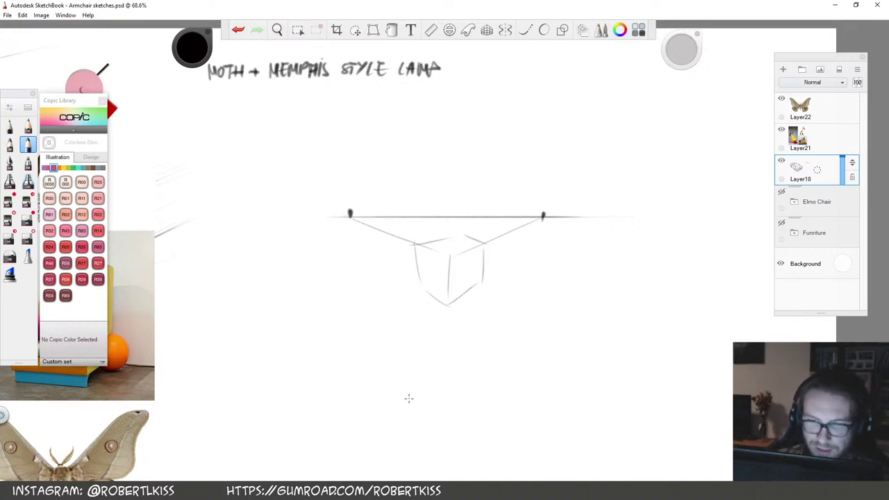
# Add a curved rotation arrow below the cube and a direction arrow above each vanishing point
pyautogui.moveTo(420, 323)
pyautogui.mouseDown()
pyautogui.moveTo(490, 314)
pyautogui.moveTo(491, 329)
pyautogui.mouseUp()
pyautogui.moveTo(536, 201)
pyautogui.mouseDown()
pyautogui.moveTo(498, 201)
pyautogui.moveTo(511, 202)
pyautogui.mouseUp()
pyautogui.moveTo(335, 200); pyautogui.dragTo(316, 198)
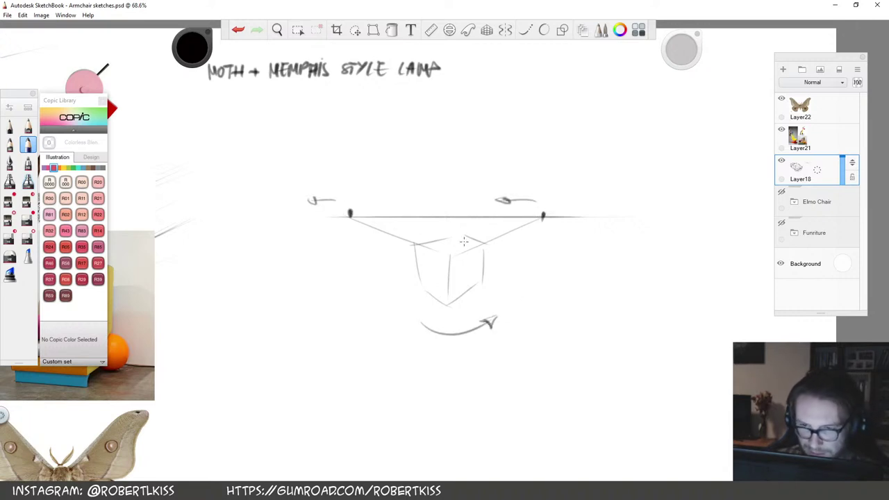
# Draw the rotated cube over the first one and mark its two shifted vanishing points on the horizon
pyautogui.moveTo(516, 219); pyautogui.dragTo(486, 245)
pyautogui.moveTo(327, 224); pyautogui.dragTo(490, 261)
pyautogui.moveTo(458, 233); pyautogui.dragTo(448, 253)
pyautogui.moveTo(454, 231); pyautogui.dragTo(498, 237)
pyautogui.moveTo(445, 254)
pyautogui.mouseDown()
pyautogui.moveTo(445, 299)
pyautogui.moveTo(486, 258)
pyautogui.moveTo(486, 298)
pyautogui.mouseUp()
pyautogui.moveTo(484, 255); pyautogui.dragTo(485, 300)
pyautogui.moveTo(501, 238); pyautogui.dragTo(489, 318)
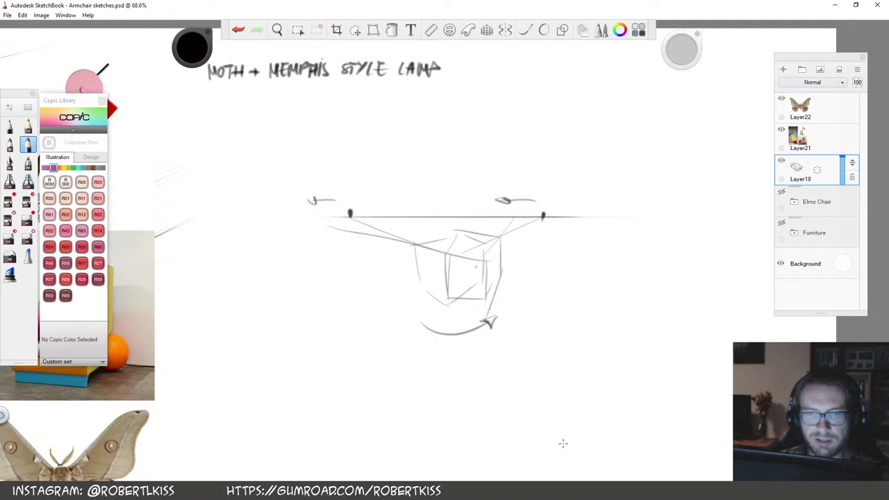
pyautogui.click(319, 213)
pyautogui.click(514, 214)
# Sketch a separate cube beside the horizon example and extend its top edges into the distance
pyautogui.moveTo(615, 327); pyautogui.dragTo(457, 301)
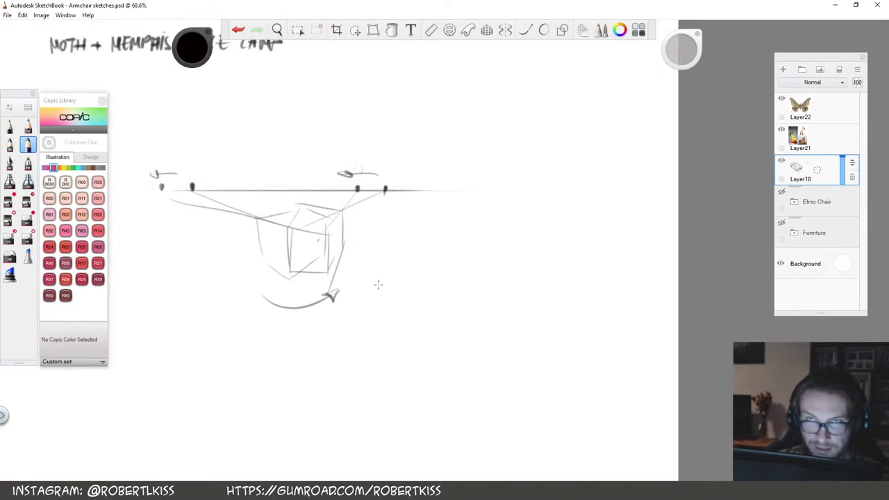
pyautogui.moveTo(383, 283); pyautogui.dragTo(446, 251)
pyautogui.moveTo(421, 311); pyautogui.dragTo(467, 275)
pyautogui.moveTo(384, 286)
pyautogui.mouseDown()
pyautogui.moveTo(426, 310)
pyautogui.moveTo(386, 320)
pyautogui.moveTo(423, 347)
pyautogui.mouseUp()
pyautogui.moveTo(392, 335)
pyautogui.mouseDown()
pyautogui.moveTo(423, 359)
pyautogui.moveTo(457, 327)
pyautogui.mouseUp()
pyautogui.moveTo(459, 278); pyautogui.dragTo(458, 325)
pyautogui.moveTo(407, 269); pyautogui.dragTo(461, 279)
pyautogui.moveTo(380, 284); pyautogui.dragTo(491, 232)
pyautogui.moveTo(419, 311); pyautogui.dragTo(475, 269)
pyautogui.moveTo(416, 268)
pyautogui.mouseDown()
pyautogui.moveTo(367, 294)
pyautogui.moveTo(463, 240)
pyautogui.mouseUp()
pyautogui.moveTo(425, 306); pyautogui.dragTo(547, 218)
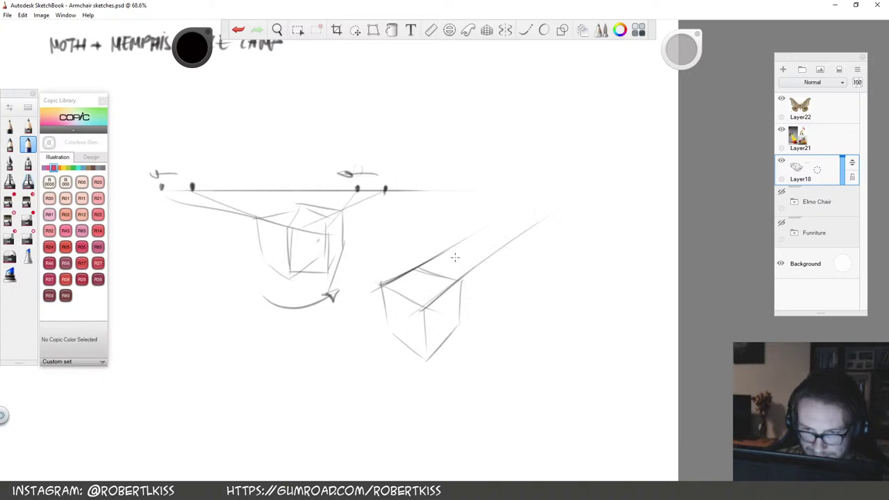
# Draw a second cube overlapping the separate one, rotated further, with a steeper receding edge
pyautogui.moveTo(484, 306); pyautogui.dragTo(521, 210)
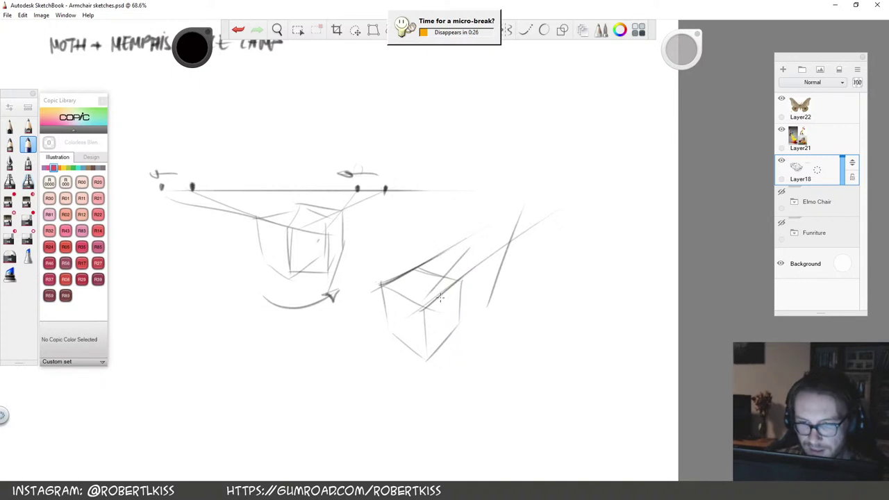
pyautogui.moveTo(426, 297); pyautogui.dragTo(499, 299)
pyautogui.moveTo(448, 265); pyautogui.dragTo(503, 261)
pyautogui.moveTo(425, 297); pyautogui.dragTo(435, 351)
pyautogui.moveTo(488, 299); pyautogui.dragTo(489, 357)
pyautogui.moveTo(505, 261); pyautogui.dragTo(506, 322)
pyautogui.moveTo(438, 352); pyautogui.dragTo(477, 357)
pyautogui.moveTo(505, 315); pyautogui.dragTo(494, 361)
pyautogui.moveTo(503, 268)
pyautogui.mouseDown()
pyautogui.moveTo(488, 301)
pyautogui.moveTo(493, 292)
pyautogui.mouseUp()
pyautogui.moveTo(458, 261); pyautogui.dragTo(430, 299)
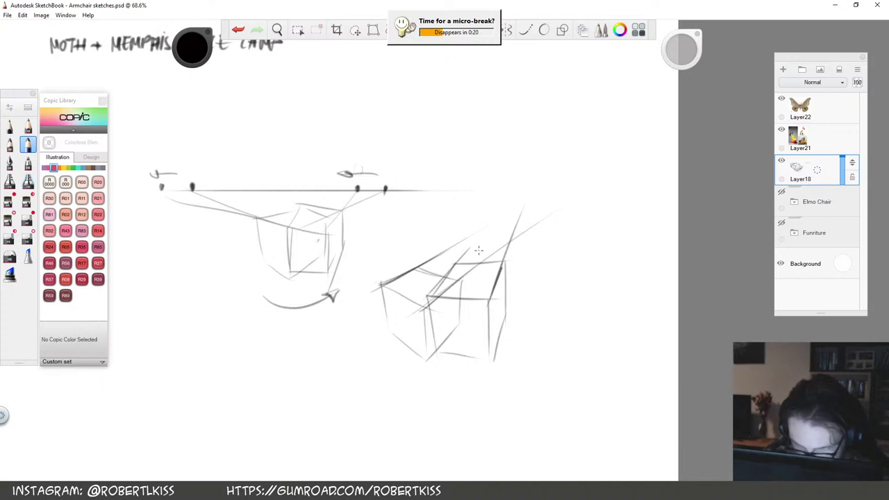
# Draw a third rotated cube overlapping the second one to continue the turning sequence
pyautogui.moveTo(476, 252); pyautogui.dragTo(475, 301)
pyautogui.moveTo(520, 248); pyautogui.dragTo(535, 302)
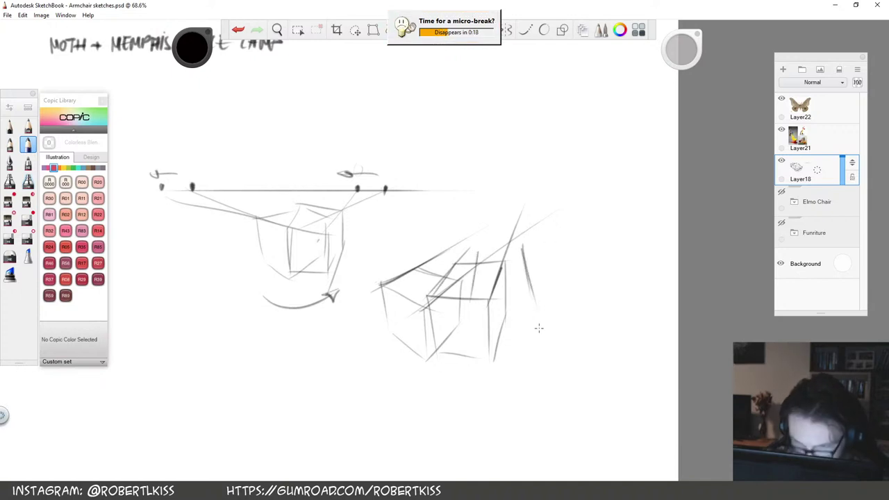
pyautogui.moveTo(466, 306); pyautogui.dragTo(539, 297)
pyautogui.moveTo(469, 260); pyautogui.dragTo(541, 250)
pyautogui.moveTo(474, 307); pyautogui.dragTo(472, 353)
pyautogui.moveTo(538, 294); pyautogui.dragTo(538, 355)
pyautogui.moveTo(473, 360); pyautogui.dragTo(539, 348)
pyautogui.moveTo(509, 248); pyautogui.dragTo(499, 291)
# Draw the last rotated cube at the far end of the row, with its receding top, sides and lower edges
pyautogui.moveTo(556, 241); pyautogui.dragTo(592, 276)
pyautogui.moveTo(541, 108); pyautogui.dragTo(559, 162)
pyautogui.moveTo(553, 104); pyautogui.dragTo(583, 160)
pyautogui.hotkey('ctrl', 'z')
pyautogui.hotkey('ctrl', 'z')
pyautogui.moveTo(504, 253); pyautogui.dragTo(554, 241)
pyautogui.moveTo(529, 294)
pyautogui.mouseDown()
pyautogui.moveTo(594, 277)
pyautogui.moveTo(593, 337)
pyautogui.mouseUp()
pyautogui.moveTo(513, 253)
pyautogui.mouseDown()
pyautogui.moveTo(515, 299)
pyautogui.moveTo(533, 346)
pyautogui.moveTo(604, 327)
pyautogui.mouseUp()
pyautogui.moveTo(529, 354); pyautogui.dragTo(592, 327)
pyautogui.moveTo(543, 241); pyautogui.dragTo(591, 277)
pyautogui.moveTo(582, 229)
pyautogui.mouseDown()
pyautogui.moveTo(644, 244)
pyautogui.moveTo(591, 234)
pyautogui.moveTo(543, 243)
pyautogui.mouseUp()
pyautogui.moveTo(592, 276); pyautogui.dragTo(643, 248)
pyautogui.moveTo(543, 242); pyautogui.dragTo(556, 305)
pyautogui.moveTo(555, 305); pyautogui.dragTo(591, 335)
pyautogui.moveTo(592, 278); pyautogui.dragTo(592, 311)
pyautogui.moveTo(595, 330); pyautogui.dragTo(647, 287)
pyautogui.moveTo(649, 254); pyautogui.dragTo(648, 305)
# Circle both pairs of vanishing points on the horizon line
pyautogui.moveTo(375, 161); pyautogui.dragTo(358, 173)
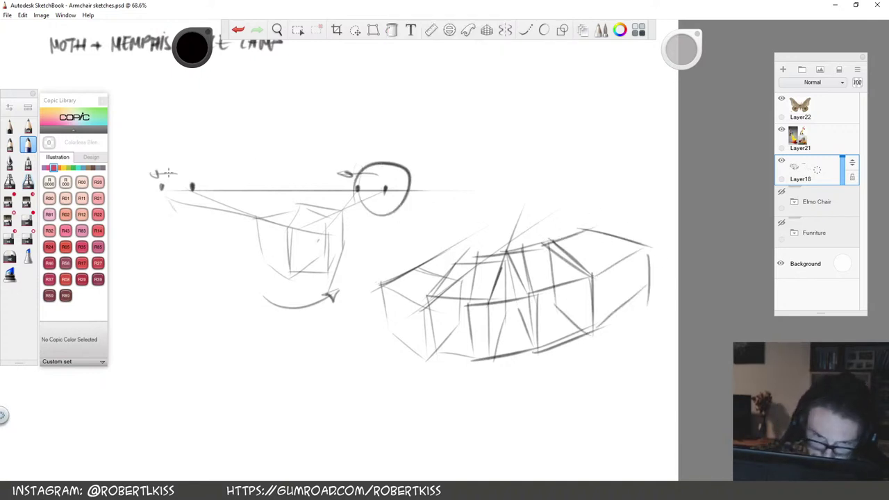
pyautogui.moveTo(182, 164); pyautogui.dragTo(172, 168)
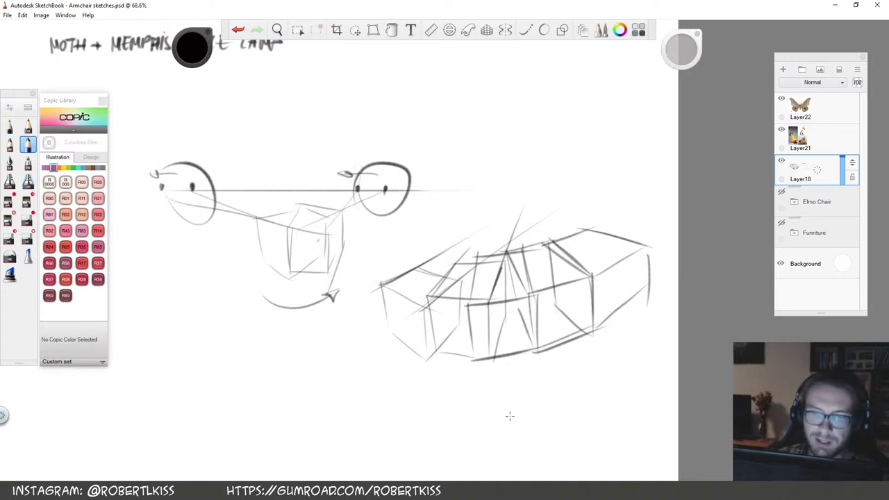
# Lasso all the perspective cube examples below the lamp title, delete them and clear the selection
pyautogui.press('space')
pyautogui.moveTo(561, 303); pyautogui.dragTo(495, 341)
pyautogui.moveTo(495, 341); pyautogui.dragTo(616, 356)
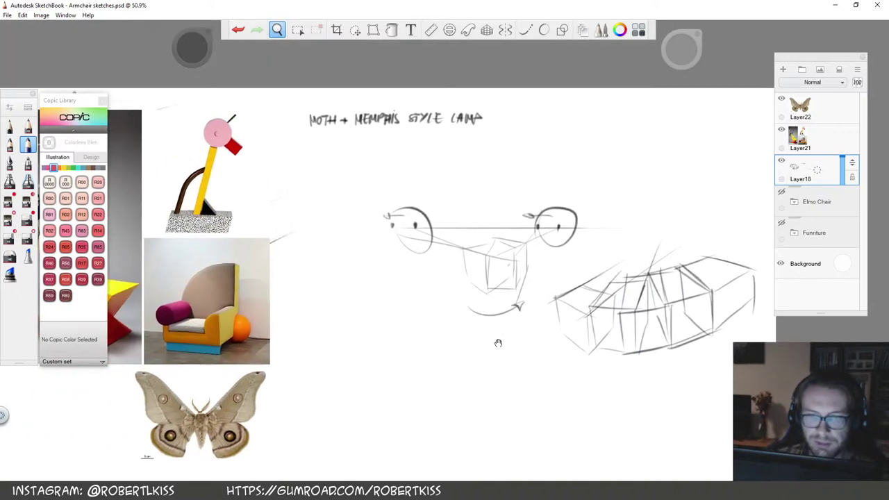
pyautogui.press('l')
pyautogui.moveTo(653, 172)
pyautogui.mouseDown()
pyautogui.moveTo(340, 263)
pyautogui.moveTo(651, 171)
pyautogui.mouseUp()
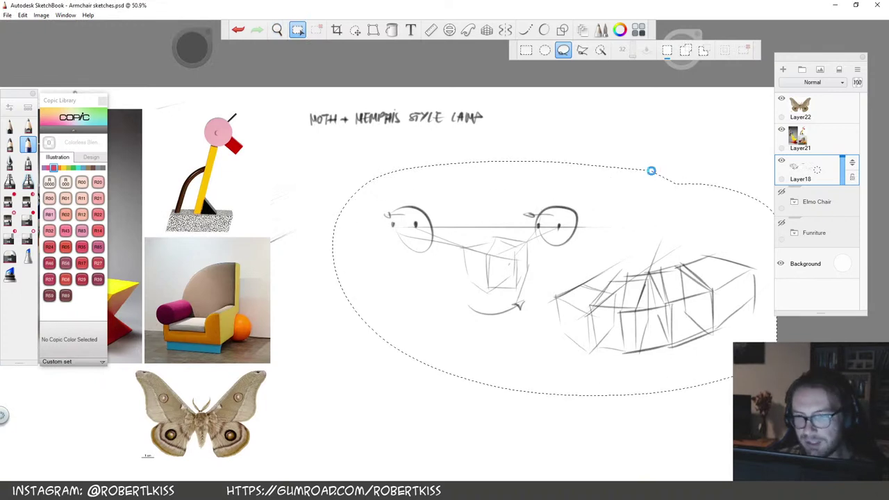
pyautogui.press('Delete')
pyautogui.hotkey('ctrl', 'd')
# Sketch a light first thumbnail of the moth lamp beside the references, starting with one pointed upper wing and a smaller triangular lower wing
pyautogui.press('space')
pyautogui.moveTo(386, 267)
pyautogui.mouseDown()
pyautogui.moveTo(389, 285)
pyautogui.moveTo(451, 240)
pyautogui.mouseUp()
pyautogui.press('b')
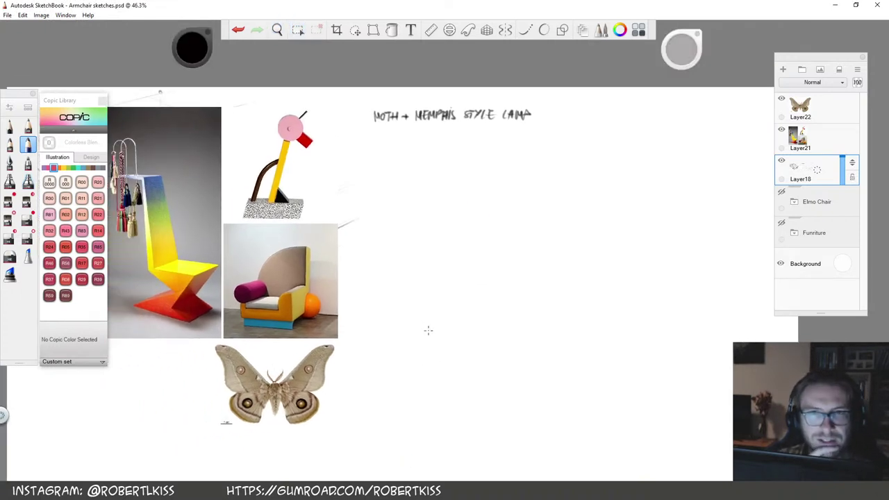
pyautogui.press('space')
pyautogui.moveTo(470, 318); pyautogui.dragTo(475, 311)
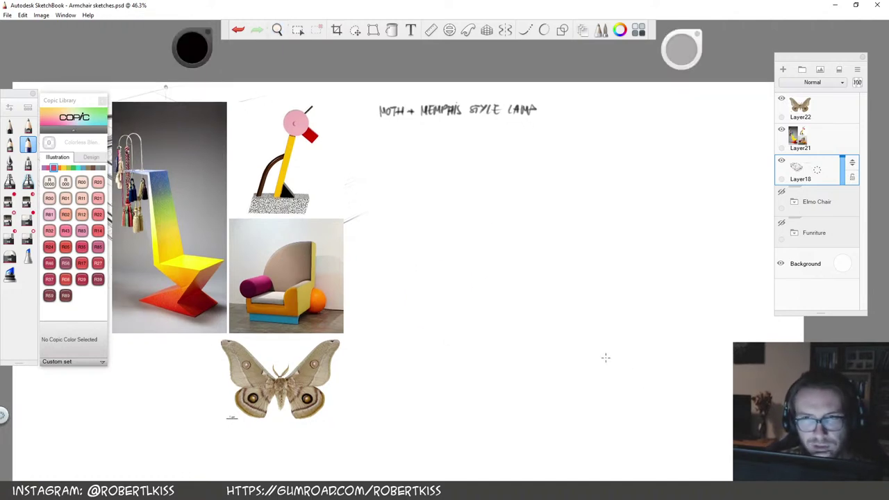
pyautogui.press('space')
pyautogui.moveTo(445, 238); pyautogui.dragTo(431, 284)
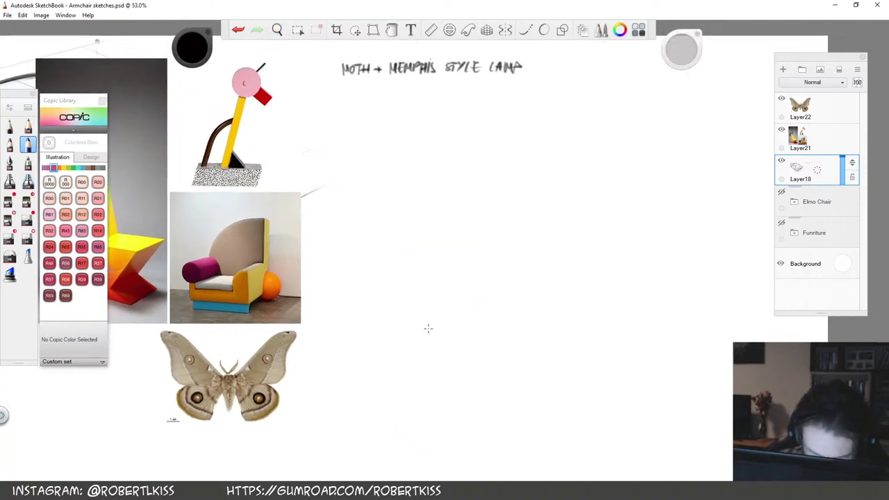
pyautogui.moveTo(406, 177); pyautogui.dragTo(402, 246)
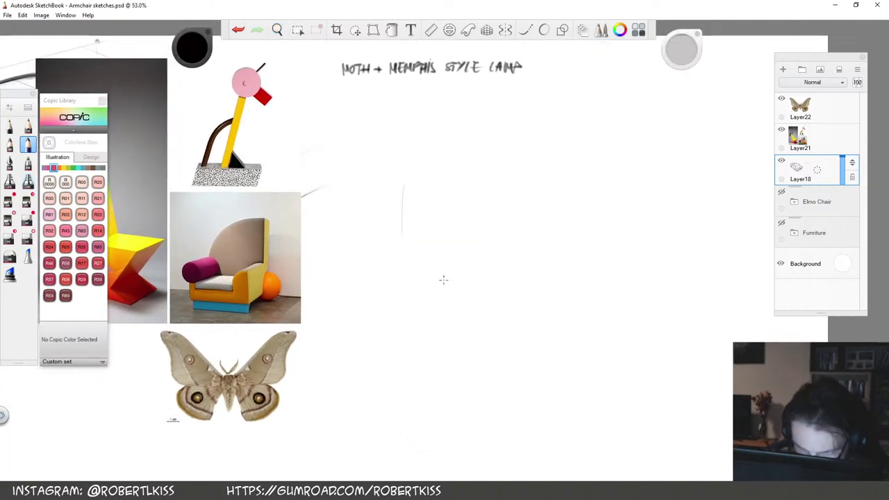
pyautogui.moveTo(406, 177)
pyautogui.mouseDown()
pyautogui.moveTo(458, 302)
pyautogui.moveTo(409, 262)
pyautogui.moveTo(439, 253)
pyautogui.moveTo(434, 272)
pyautogui.moveTo(404, 180)
pyautogui.moveTo(404, 264)
pyautogui.moveTo(434, 279)
pyautogui.mouseUp()
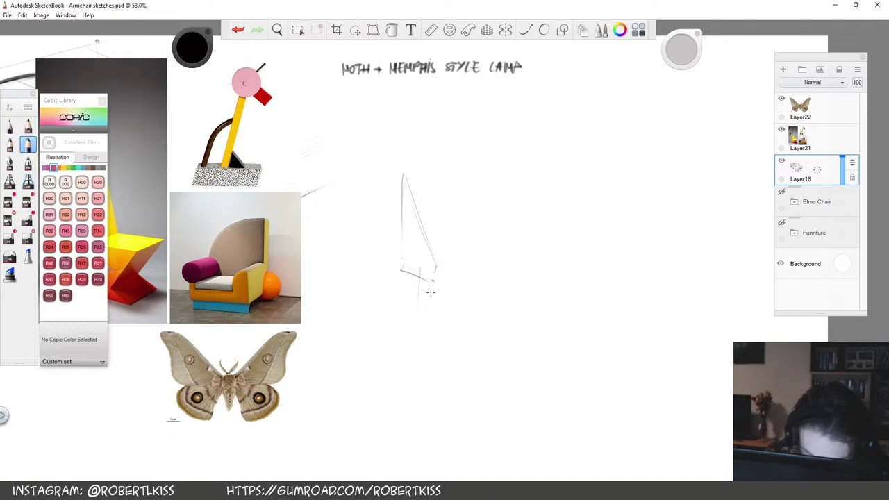
pyautogui.hotkey('ctrl', 'z')
pyautogui.moveTo(401, 296)
pyautogui.mouseDown()
pyautogui.moveTo(397, 320)
pyautogui.moveTo(429, 281)
pyautogui.moveTo(421, 320)
pyautogui.moveTo(417, 279)
pyautogui.mouseUp()
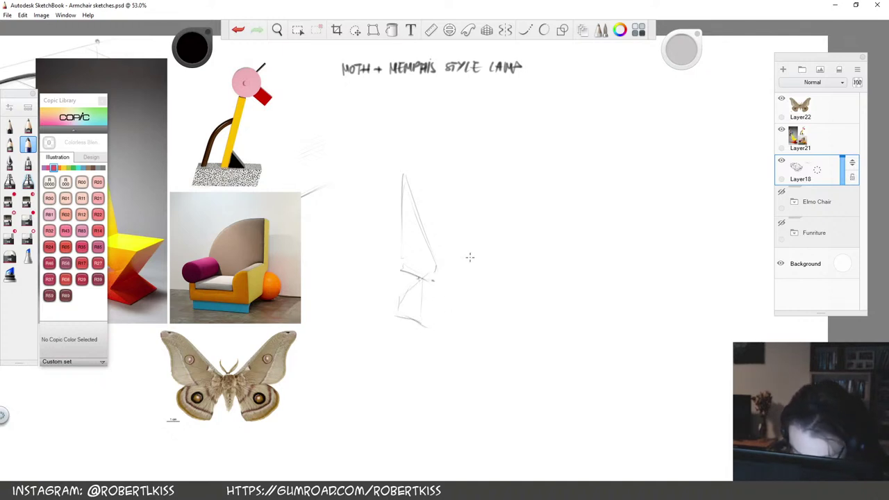
# Add the opposite upper and lower wings and a narrow boxy body to the first lamp thumbnail
pyautogui.moveTo(453, 256)
pyautogui.mouseDown()
pyautogui.moveTo(451, 315)
pyautogui.moveTo(445, 288)
pyautogui.mouseUp()
pyautogui.moveTo(444, 301); pyautogui.dragTo(471, 316)
pyautogui.moveTo(442, 242); pyautogui.dragTo(484, 183)
pyautogui.moveTo(478, 275)
pyautogui.mouseDown()
pyautogui.moveTo(429, 294)
pyautogui.moveTo(427, 284)
pyautogui.moveTo(424, 310)
pyautogui.mouseUp()
pyautogui.moveTo(421, 324)
pyautogui.mouseDown()
pyautogui.moveTo(398, 313)
pyautogui.moveTo(420, 278)
pyautogui.mouseUp()
pyautogui.moveTo(426, 245); pyautogui.dragTo(425, 315)
pyautogui.moveTo(428, 247); pyautogui.dragTo(451, 242)
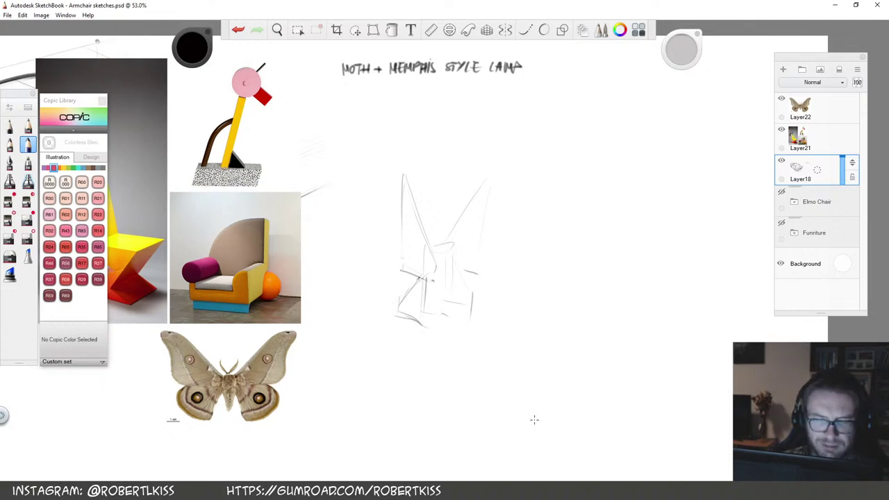
# Draw a perspective box with a downward-tapering base beside the first thumbnail as the second lamp's body
pyautogui.press('space')
pyautogui.moveTo(614, 348); pyautogui.dragTo(508, 320)
pyautogui.moveTo(427, 253); pyautogui.dragTo(446, 317)
pyautogui.moveTo(463, 264); pyautogui.dragTo(455, 323)
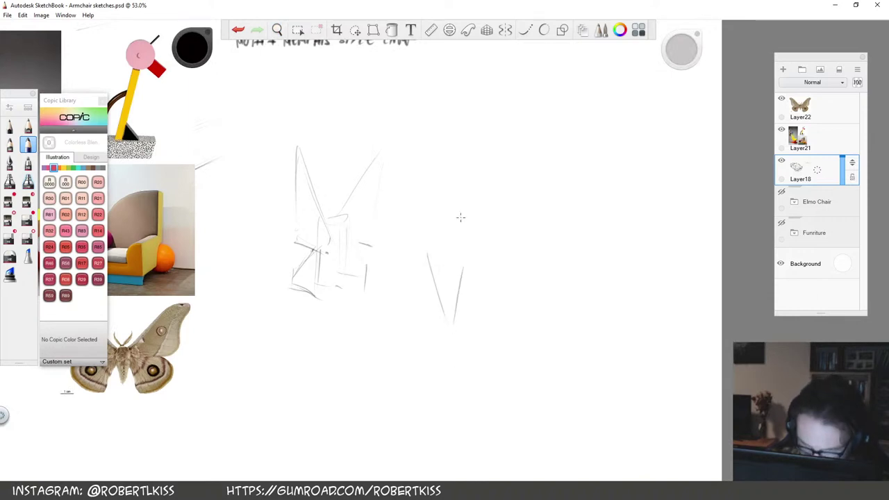
pyautogui.moveTo(428, 256); pyautogui.dragTo(463, 264)
pyautogui.moveTo(428, 222); pyautogui.dragTo(428, 257)
pyautogui.moveTo(461, 224); pyautogui.dragTo(455, 322)
pyautogui.moveTo(476, 292); pyautogui.dragTo(493, 255)
pyautogui.moveTo(492, 221); pyautogui.dragTo(495, 254)
pyautogui.moveTo(428, 222)
pyautogui.mouseDown()
pyautogui.moveTo(466, 230)
pyautogui.moveTo(501, 222)
pyautogui.mouseUp()
pyautogui.moveTo(475, 262); pyautogui.dragTo(482, 321)
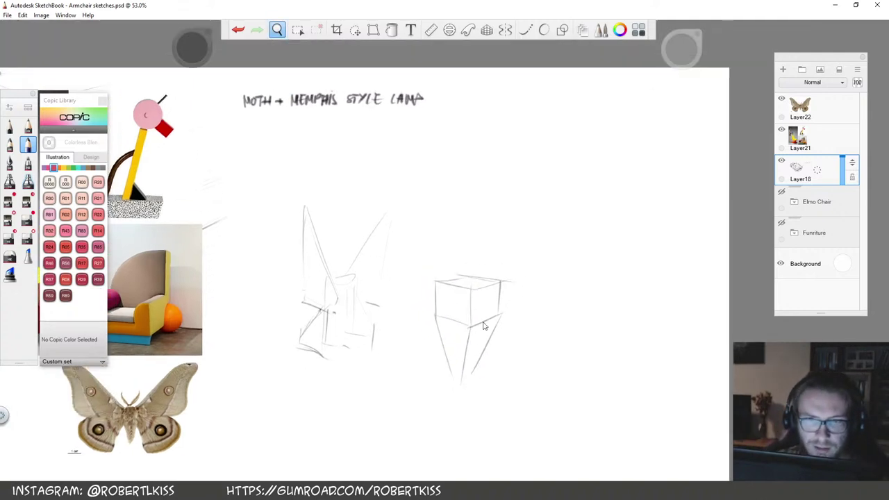
# Strengthen the vertical and tapering edges of the second lamp's body
pyautogui.moveTo(434, 285)
pyautogui.mouseDown()
pyautogui.moveTo(466, 277)
pyautogui.moveTo(434, 316)
pyautogui.moveTo(450, 365)
pyautogui.moveTo(459, 375)
pyautogui.moveTo(479, 364)
pyautogui.mouseUp()
pyautogui.moveTo(500, 314)
pyautogui.mouseDown()
pyautogui.moveTo(476, 368)
pyautogui.moveTo(462, 375)
pyautogui.mouseUp()
pyautogui.moveTo(471, 291); pyautogui.dragTo(467, 354)
pyautogui.moveTo(500, 280); pyautogui.dragTo(501, 312)
pyautogui.moveTo(496, 349); pyautogui.dragTo(520, 359)
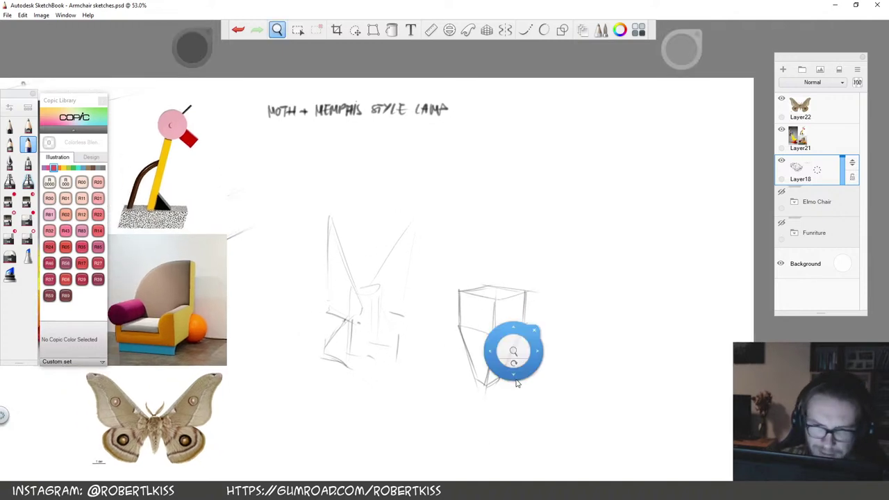
# Draw tall pointed upper wing panels rising from both sides of the second lamp's body
pyautogui.moveTo(438, 326)
pyautogui.mouseDown()
pyautogui.moveTo(444, 200)
pyautogui.moveTo(486, 306)
pyautogui.mouseUp()
pyautogui.moveTo(430, 306)
pyautogui.mouseDown()
pyautogui.moveTo(430, 324)
pyautogui.moveTo(434, 212)
pyautogui.mouseUp()
pyautogui.moveTo(439, 330)
pyautogui.mouseDown()
pyautogui.moveTo(485, 349)
pyautogui.moveTo(488, 320)
pyautogui.moveTo(452, 221)
pyautogui.moveTo(436, 208)
pyautogui.moveTo(472, 350)
pyautogui.mouseUp()
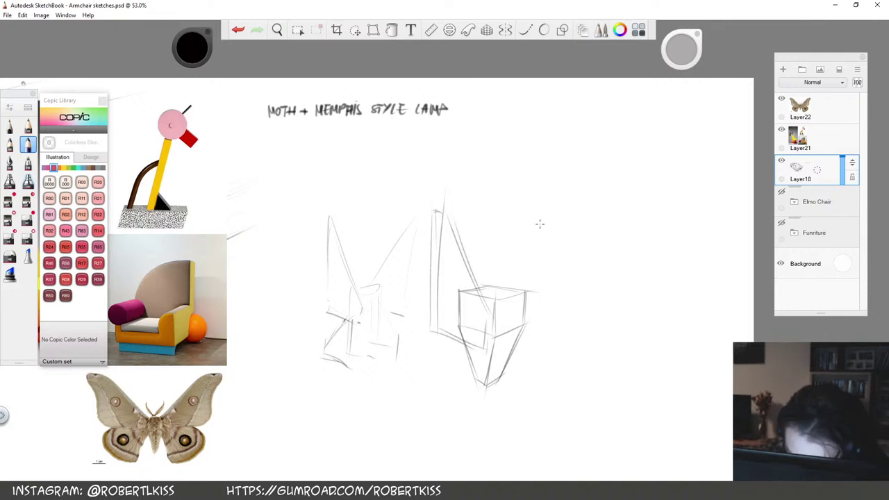
pyautogui.moveTo(552, 237); pyautogui.dragTo(511, 294)
pyautogui.moveTo(580, 213); pyautogui.dragTo(570, 295)
pyautogui.moveTo(522, 329)
pyautogui.mouseDown()
pyautogui.moveTo(577, 347)
pyautogui.moveTo(565, 327)
pyautogui.moveTo(587, 220)
pyautogui.mouseUp()
pyautogui.moveTo(557, 208); pyautogui.dragTo(575, 213)
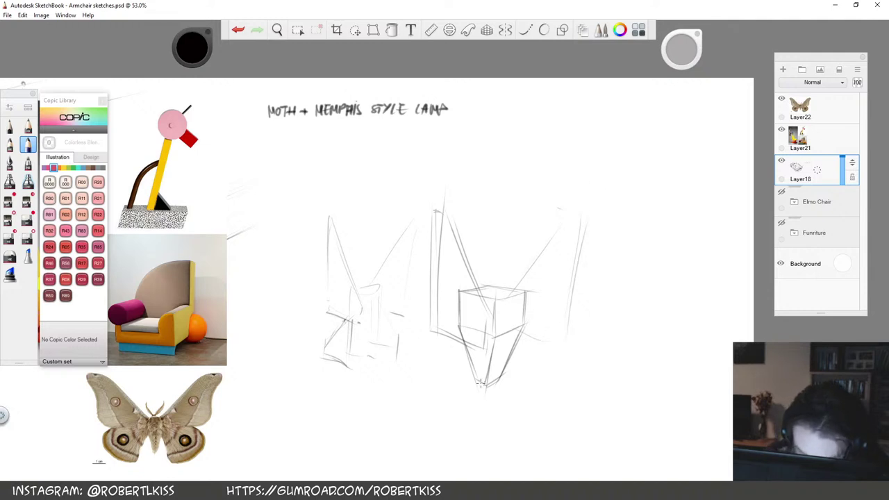
# Sketch triangular lower wings flaring outward on both sides of the second lamp's tapered base
pyautogui.moveTo(472, 331); pyautogui.dragTo(437, 379)
pyautogui.moveTo(435, 384)
pyautogui.mouseDown()
pyautogui.moveTo(458, 398)
pyautogui.moveTo(479, 354)
pyautogui.moveTo(469, 336)
pyautogui.moveTo(440, 390)
pyautogui.mouseUp()
pyautogui.moveTo(478, 358); pyautogui.dragTo(475, 393)
pyautogui.moveTo(466, 332); pyautogui.dragTo(476, 340)
pyautogui.moveTo(511, 373)
pyautogui.mouseDown()
pyautogui.moveTo(546, 384)
pyautogui.moveTo(517, 381)
pyautogui.moveTo(542, 391)
pyautogui.moveTo(494, 427)
pyautogui.mouseUp()
# Darken the inner and outer edges of the second lamp's two upper wings
pyautogui.moveTo(382, 343); pyautogui.dragTo(387, 229)
pyautogui.moveTo(437, 340); pyautogui.dragTo(401, 234)
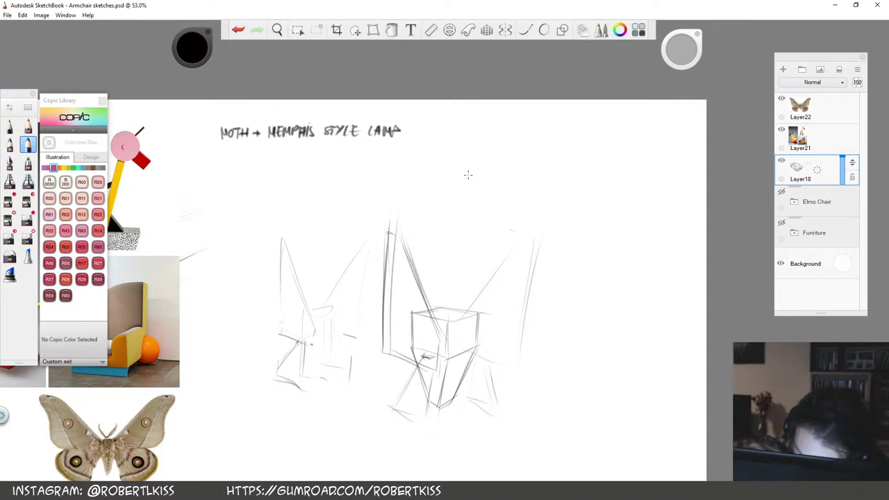
pyautogui.moveTo(466, 310); pyautogui.dragTo(518, 244)
pyautogui.moveTo(517, 366)
pyautogui.mouseDown()
pyautogui.moveTo(536, 230)
pyautogui.moveTo(530, 241)
pyautogui.mouseUp()
# Reinforce the second lamp's near-side wing edges, the join to the lower wing and the body's vertical and tapering lines
pyautogui.press('space')
pyautogui.moveTo(497, 332); pyautogui.dragTo(531, 314)
pyautogui.moveTo(331, 354); pyautogui.dragTo(405, 377)
pyautogui.moveTo(426, 332); pyautogui.dragTo(424, 389)
pyautogui.press('space')
pyautogui.moveTo(463, 445); pyautogui.dragTo(483, 351)
pyautogui.moveTo(433, 267); pyautogui.dragTo(428, 364)
pyautogui.moveTo(429, 289); pyautogui.dragTo(428, 322)
pyautogui.moveTo(350, 342); pyautogui.dragTo(424, 375)
pyautogui.moveTo(359, 341); pyautogui.dragTo(426, 372)
pyautogui.moveTo(365, 345); pyautogui.dragTo(413, 256)
pyautogui.moveTo(505, 252); pyautogui.dragTo(458, 341)
pyautogui.moveTo(511, 196); pyautogui.dragTo(505, 252)
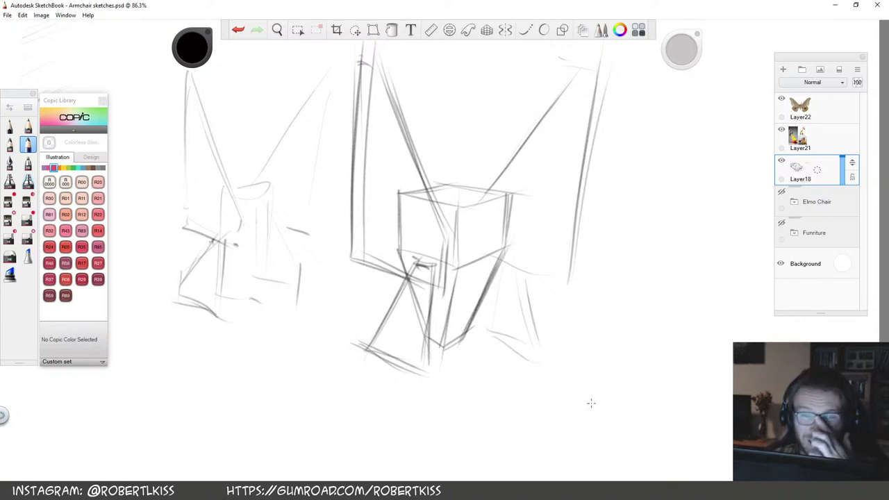
# Darken the far-side upper wing's edges and define the lower wing beneath it on the second lamp
pyautogui.moveTo(486, 191); pyautogui.dragTo(570, 66)
pyautogui.moveTo(564, 292); pyautogui.dragTo(599, 70)
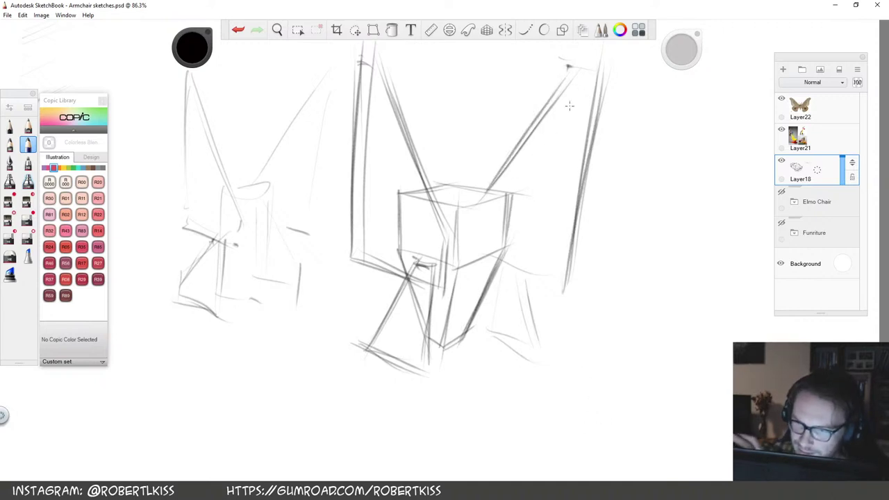
pyautogui.moveTo(505, 267)
pyautogui.mouseDown()
pyautogui.moveTo(556, 283)
pyautogui.moveTo(538, 354)
pyautogui.moveTo(500, 324)
pyautogui.mouseUp()
pyautogui.moveTo(488, 331); pyautogui.dragTo(547, 359)
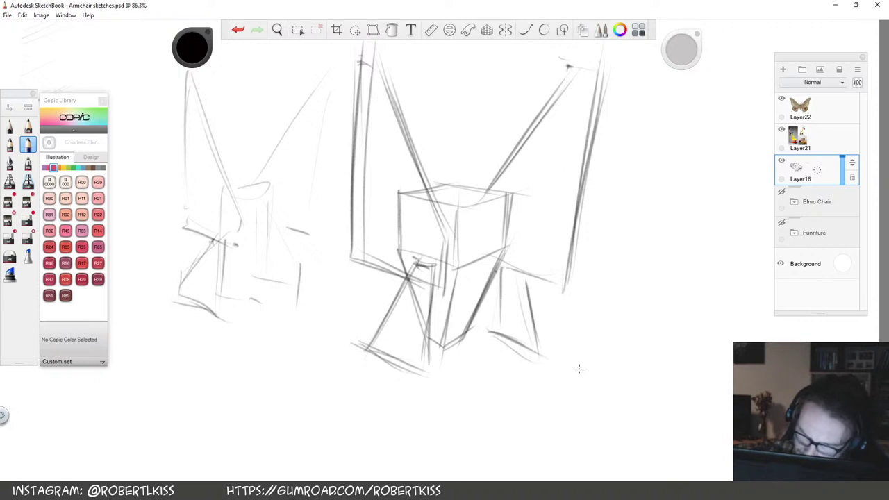
# Draw a short curved stroke with a small looped end above the second lamp's far wing
pyautogui.press('space')
pyautogui.moveTo(578, 250); pyautogui.dragTo(539, 229)
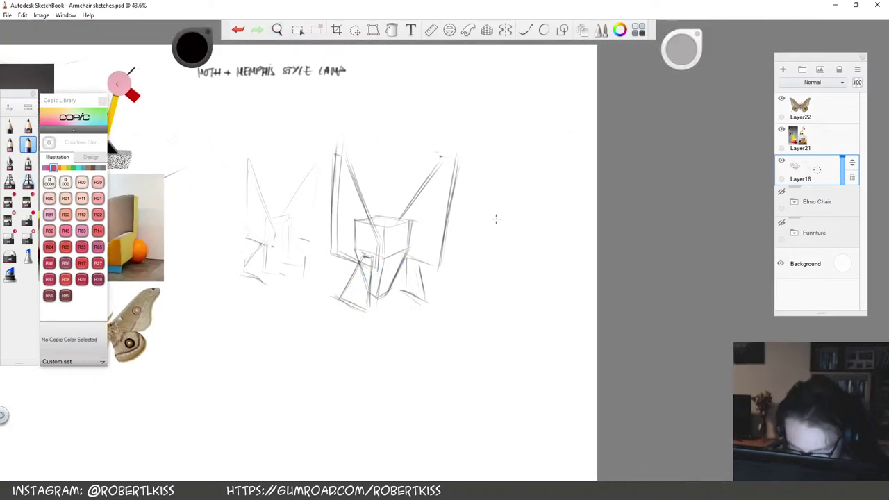
pyautogui.moveTo(409, 134)
pyautogui.mouseDown()
pyautogui.moveTo(459, 134)
pyautogui.moveTo(450, 136)
pyautogui.mouseUp()
# Draw a flat front view beside the second lamp, with a vertical centre line, a square body and a tapered base
pyautogui.press('space')
pyautogui.moveTo(509, 243); pyautogui.dragTo(434, 248)
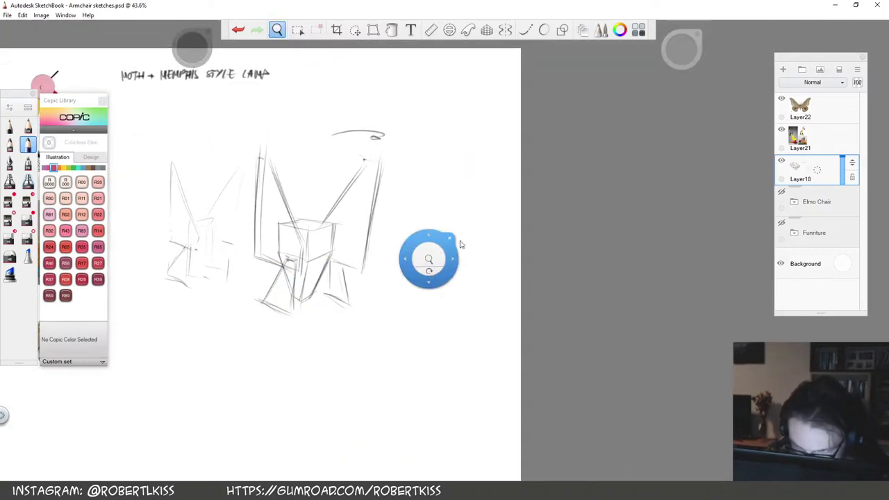
pyautogui.moveTo(449, 323); pyautogui.dragTo(449, 126)
pyautogui.moveTo(431, 261)
pyautogui.mouseDown()
pyautogui.moveTo(432, 222)
pyautogui.moveTo(470, 261)
pyautogui.mouseUp()
pyautogui.moveTo(431, 230); pyautogui.dragTo(470, 230)
pyautogui.moveTo(431, 263)
pyautogui.mouseDown()
pyautogui.moveTo(470, 263)
pyautogui.moveTo(440, 307)
pyautogui.moveTo(455, 303)
pyautogui.moveTo(470, 265)
pyautogui.mouseUp()
# Add thin upright upper and lower wing panels on both sides of the front view's body
pyautogui.moveTo(419, 179)
pyautogui.mouseDown()
pyautogui.moveTo(420, 258)
pyautogui.moveTo(419, 168)
pyautogui.mouseUp()
pyautogui.moveTo(422, 208); pyautogui.dragTo(421, 159)
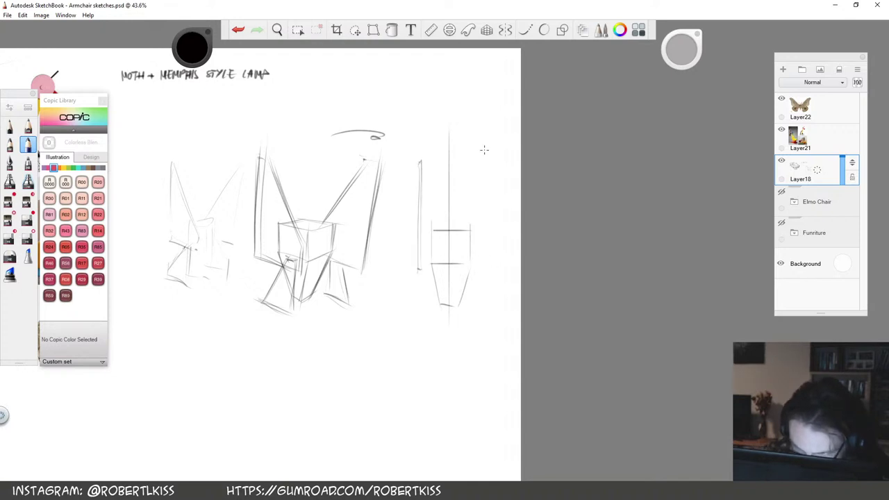
pyautogui.moveTo(484, 159); pyautogui.dragTo(485, 274)
pyautogui.moveTo(410, 245)
pyautogui.mouseDown()
pyautogui.moveTo(410, 309)
pyautogui.moveTo(409, 247)
pyautogui.mouseUp()
pyautogui.moveTo(492, 246); pyautogui.dragTo(493, 314)
pyautogui.moveTo(494, 313); pyautogui.dragTo(489, 245)
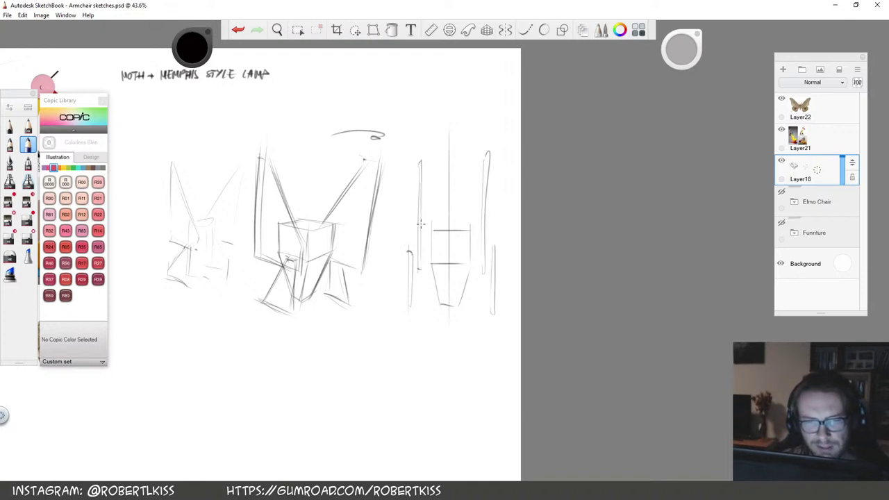
# Sketch the receding top and lower edges of the first cubes in a perspective example below the lamp sketches
pyautogui.press('space')
pyautogui.moveTo(195, 375); pyautogui.dragTo(370, 371)
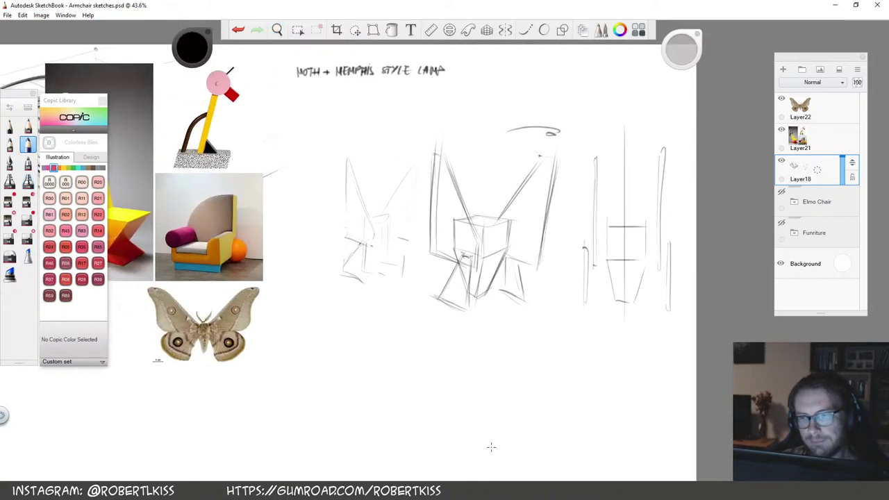
pyautogui.press('space')
pyautogui.moveTo(519, 232); pyautogui.dragTo(498, 231)
pyautogui.moveTo(450, 296); pyautogui.dragTo(468, 300)
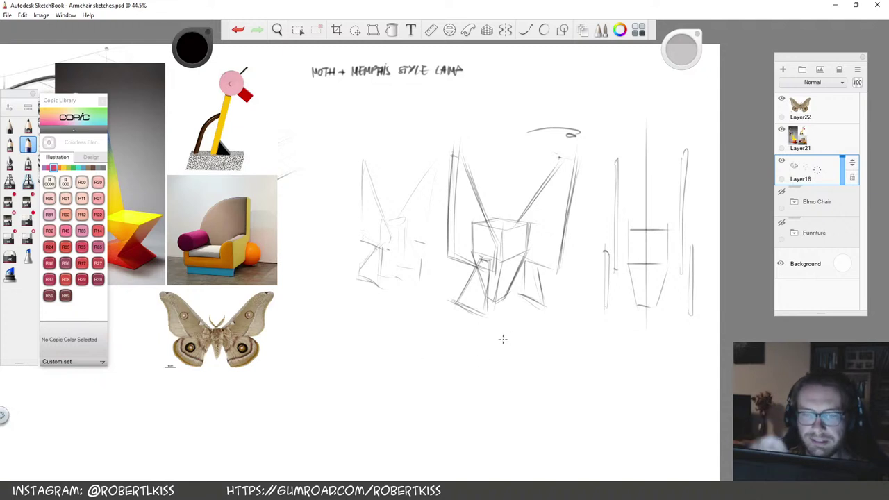
pyautogui.moveTo(445, 360)
pyautogui.mouseDown()
pyautogui.moveTo(485, 358)
pyautogui.moveTo(478, 382)
pyautogui.mouseUp()
pyautogui.moveTo(478, 382); pyautogui.dragTo(510, 361)
pyautogui.moveTo(452, 365)
pyautogui.mouseDown()
pyautogui.moveTo(452, 405)
pyautogui.moveTo(480, 417)
pyautogui.moveTo(511, 402)
pyautogui.mouseUp()
pyautogui.moveTo(513, 406)
pyautogui.mouseDown()
pyautogui.moveTo(512, 368)
pyautogui.moveTo(487, 386)
pyautogui.mouseUp()
pyautogui.moveTo(486, 386)
pyautogui.mouseDown()
pyautogui.moveTo(533, 373)
pyautogui.moveTo(487, 423)
pyautogui.moveTo(530, 412)
pyautogui.mouseUp()
# Complete the row of overlapping rotated cubes with the end cube's top, sides and lower edges
pyautogui.moveTo(536, 410)
pyautogui.mouseDown()
pyautogui.moveTo(536, 377)
pyautogui.moveTo(521, 358)
pyautogui.moveTo(561, 388)
pyautogui.mouseUp()
pyautogui.moveTo(525, 356); pyautogui.dragTo(554, 360)
pyautogui.moveTo(569, 363); pyautogui.dragTo(566, 393)
pyautogui.moveTo(521, 371); pyautogui.dragTo(520, 407)
pyautogui.moveTo(519, 408); pyautogui.dragTo(536, 411)
pyautogui.moveTo(539, 415)
pyautogui.mouseDown()
pyautogui.moveTo(571, 395)
pyautogui.moveTo(567, 406)
pyautogui.mouseUp()
pyautogui.moveTo(536, 359); pyautogui.dragTo(577, 370)
# Draw a separate tilted cube beside the row, with its pointed front face, receding sides and back edges
pyautogui.press('space')
pyautogui.moveTo(576, 410); pyautogui.dragTo(502, 349)
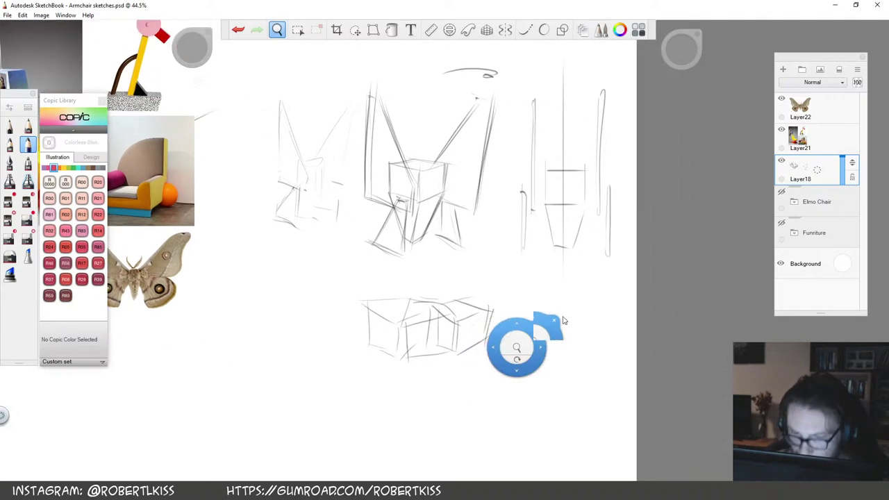
pyautogui.scroll(3, 566, 317)
pyautogui.moveTo(503, 285); pyautogui.dragTo(496, 315)
pyautogui.moveTo(506, 286)
pyautogui.mouseDown()
pyautogui.moveTo(540, 320)
pyautogui.moveTo(519, 365)
pyautogui.mouseUp()
pyautogui.moveTo(542, 331); pyautogui.dragTo(520, 366)
pyautogui.moveTo(503, 288); pyautogui.dragTo(548, 275)
pyautogui.moveTo(544, 324)
pyautogui.mouseDown()
pyautogui.moveTo(581, 298)
pyautogui.moveTo(577, 288)
pyautogui.mouseUp()
pyautogui.moveTo(551, 333)
pyautogui.mouseDown()
pyautogui.moveTo(522, 362)
pyautogui.moveTo(584, 296)
pyautogui.mouseUp()
pyautogui.moveTo(561, 261); pyautogui.dragTo(549, 274)
pyautogui.moveTo(550, 274)
pyautogui.mouseDown()
pyautogui.moveTo(593, 283)
pyautogui.moveTo(577, 316)
pyautogui.mouseUp()
pyautogui.moveTo(554, 269)
pyautogui.mouseDown()
pyautogui.moveTo(543, 305)
pyautogui.moveTo(578, 318)
pyautogui.mouseUp()
# Add a horizon line across the cubes and extend the tilted cube's edges as perspective guide lines in both directions
pyautogui.moveTo(562, 264)
pyautogui.mouseDown()
pyautogui.moveTo(597, 266)
pyautogui.moveTo(591, 304)
pyautogui.moveTo(380, 226)
pyautogui.mouseUp()
pyautogui.moveTo(453, 230); pyautogui.dragTo(554, 252)
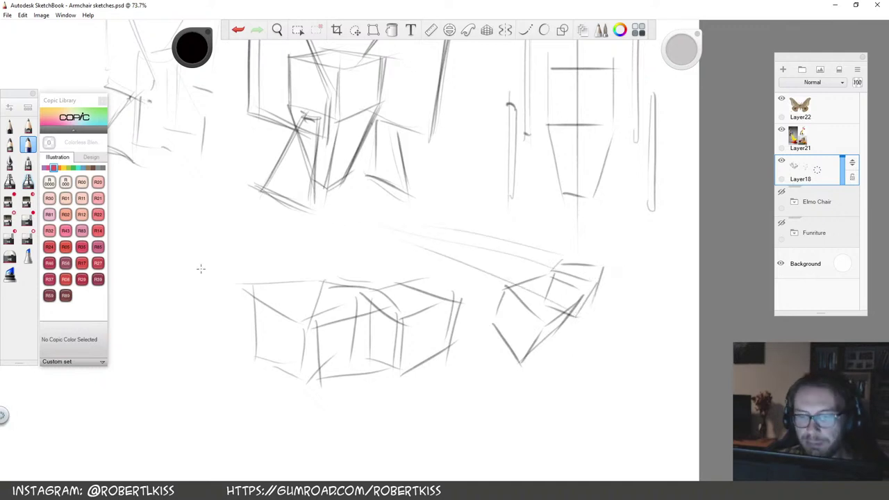
pyautogui.moveTo(229, 273); pyautogui.dragTo(659, 273)
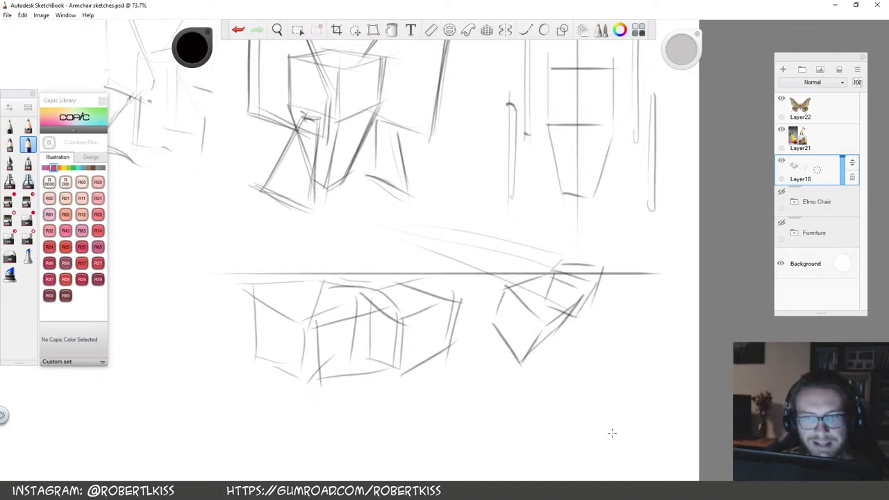
pyautogui.moveTo(522, 363); pyautogui.dragTo(614, 281)
pyautogui.moveTo(551, 273); pyautogui.dragTo(621, 236)
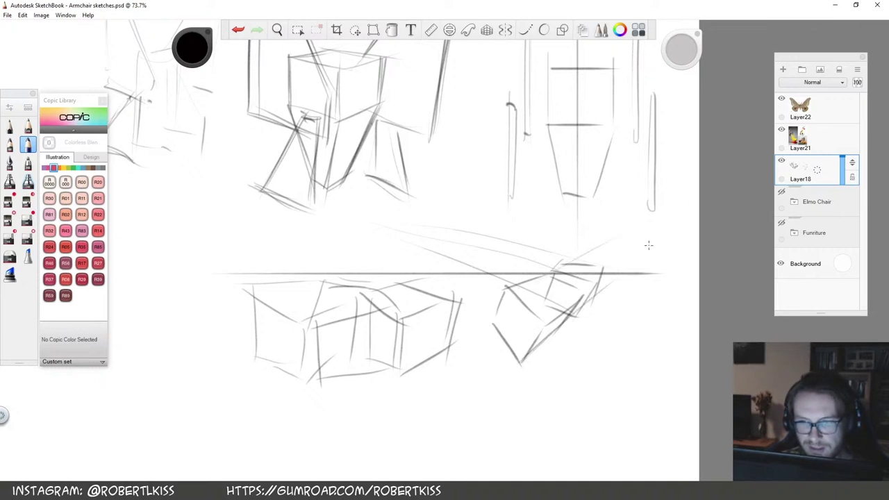
# Lasso the perspective cubes and horizon line below the lamp sketches, delete them and clear the selection
pyautogui.press('space')
pyautogui.moveTo(539, 324); pyautogui.dragTo(548, 368)
pyautogui.press('m')
pyautogui.moveTo(580, 400); pyautogui.dragTo(582, 402)
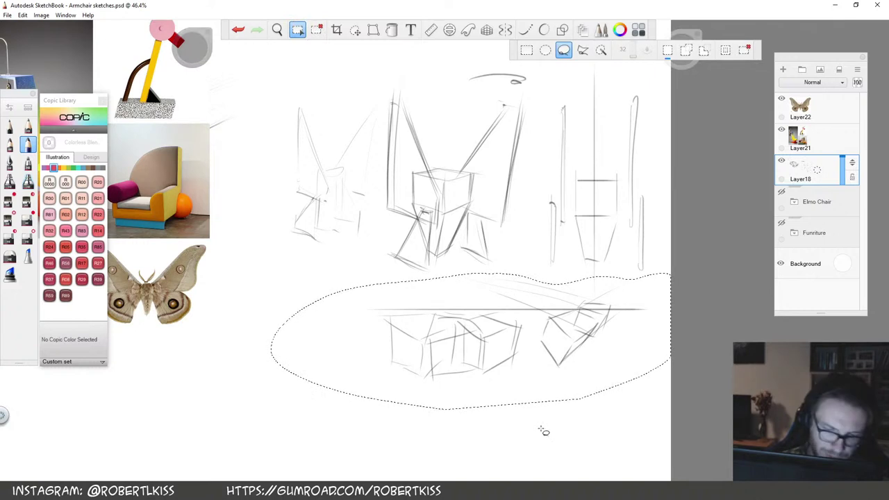
pyautogui.press('Delete')
pyautogui.hotkey('ctrl', 'd')
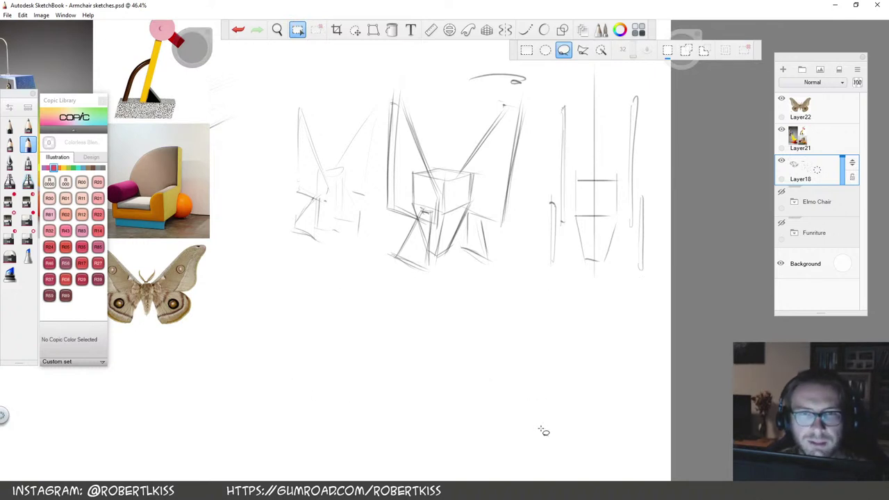
pyautogui.press('b')
pyautogui.press('space')
pyautogui.moveTo(591, 303); pyautogui.dragTo(513, 385)
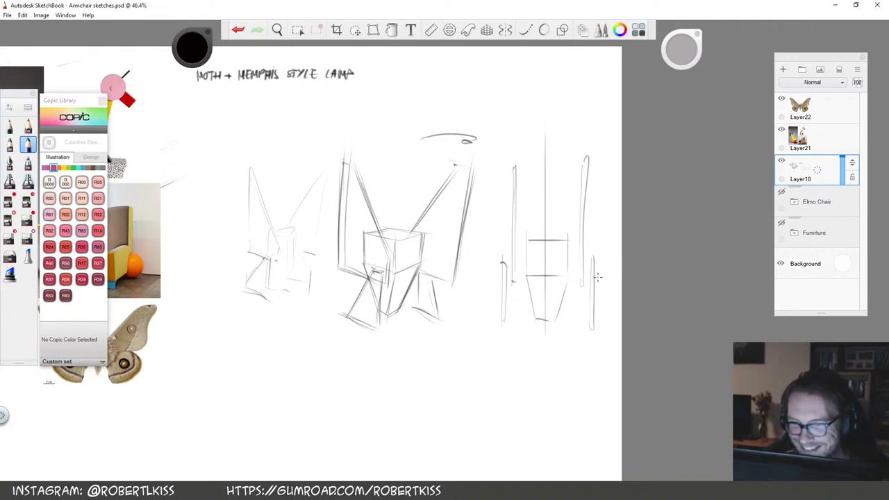
pyautogui.press('space')
pyautogui.moveTo(562, 282); pyautogui.dragTo(515, 311)
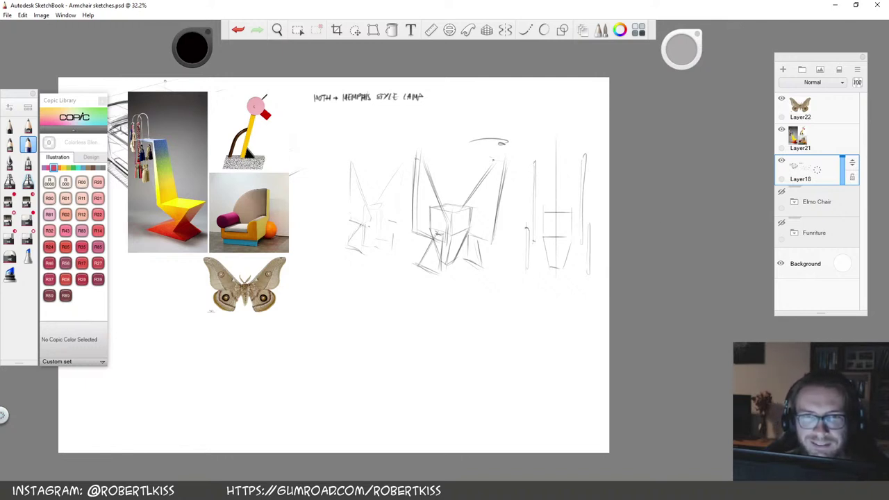
# Sketch the left upper wing of a new lamp thumbnail beside the moth reference, with a curved inner edge and an angled base
pyautogui.press('space')
pyautogui.moveTo(561, 255); pyautogui.dragTo(588, 255)
pyautogui.moveTo(559, 315); pyautogui.dragTo(557, 334)
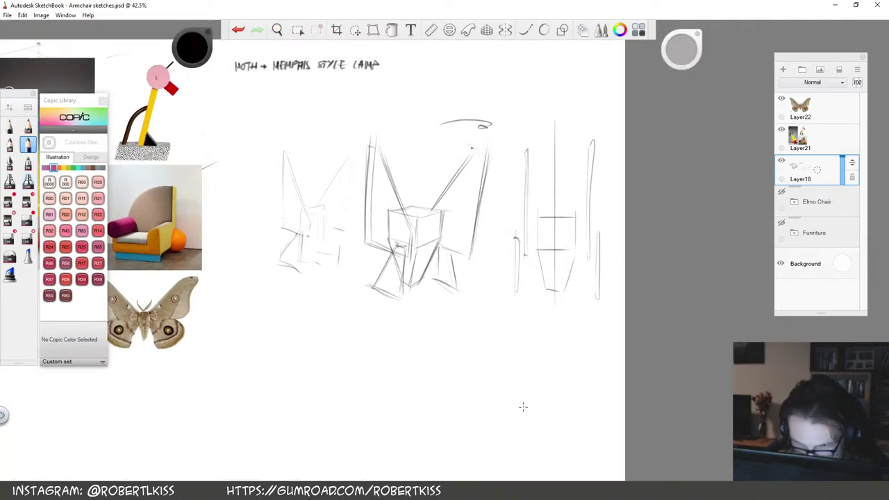
pyautogui.moveTo(529, 376); pyautogui.dragTo(592, 284)
pyautogui.moveTo(542, 261); pyautogui.dragTo(543, 324)
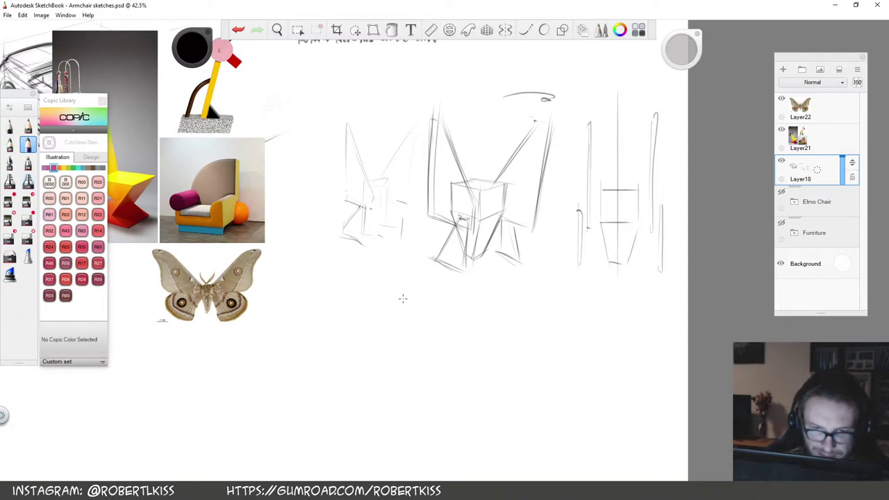
pyautogui.moveTo(447, 254); pyautogui.dragTo(488, 344)
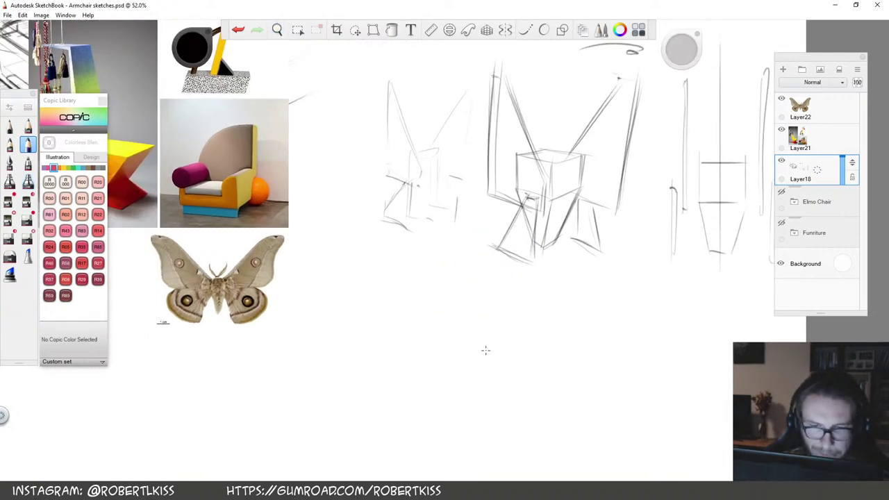
pyautogui.moveTo(418, 324); pyautogui.dragTo(436, 287)
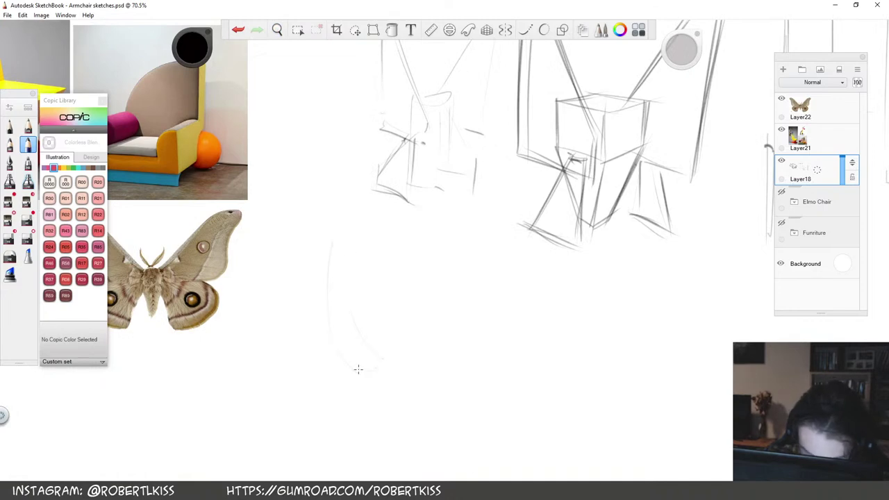
pyautogui.press('space')
pyautogui.moveTo(453, 182); pyautogui.dragTo(650, 243)
pyautogui.moveTo(583, 326)
pyautogui.mouseDown()
pyautogui.moveTo(582, 344)
pyautogui.moveTo(540, 409)
pyautogui.mouseUp()
pyautogui.moveTo(591, 447); pyautogui.dragTo(497, 391)
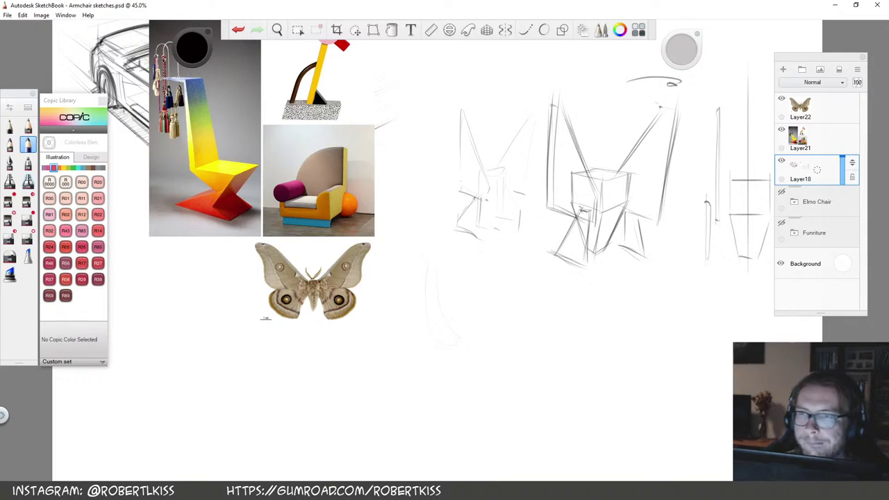
pyautogui.moveTo(430, 337); pyautogui.dragTo(434, 261)
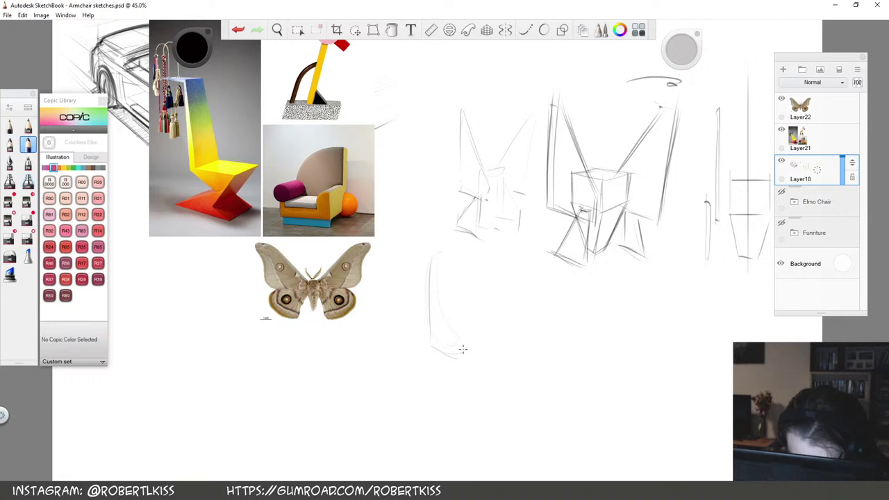
pyautogui.moveTo(435, 262); pyautogui.dragTo(461, 344)
pyautogui.moveTo(571, 389); pyautogui.dragTo(518, 371)
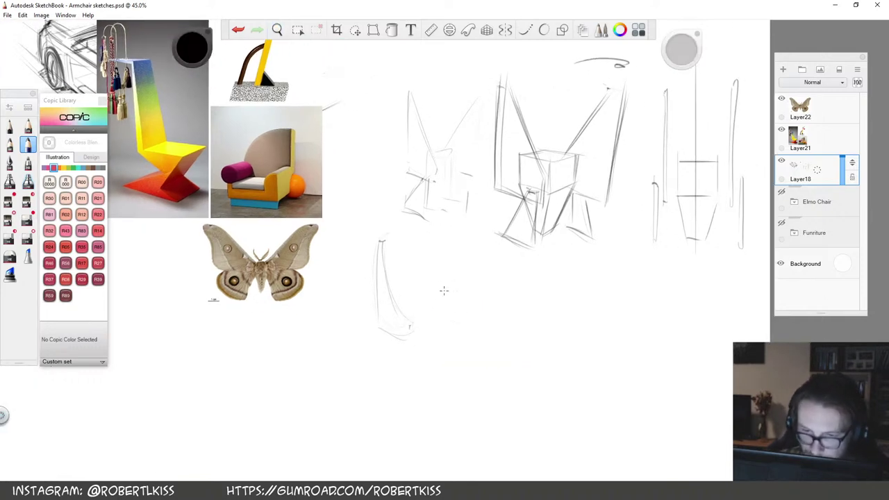
# Rough in the thumbnail's right wing lightly and redraw the left wing as a straight-edged panel with a firm lower edge
pyautogui.moveTo(443, 241); pyautogui.dragTo(420, 291)
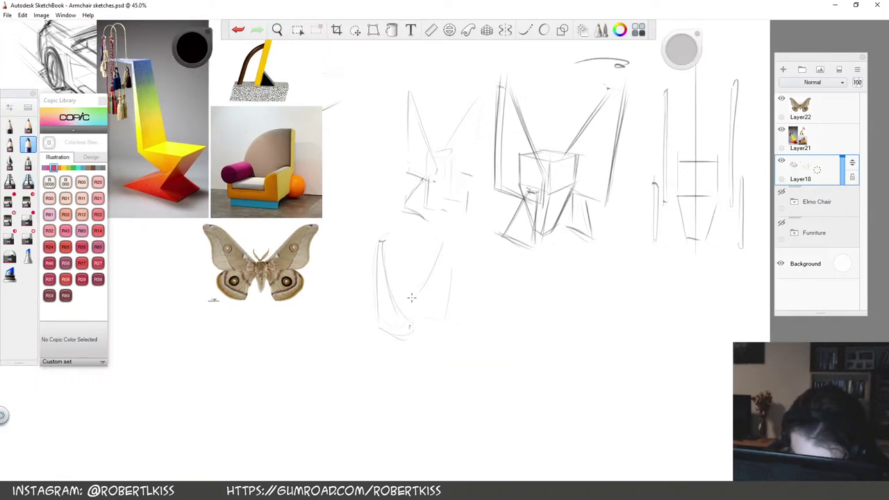
pyautogui.moveTo(390, 339)
pyautogui.mouseDown()
pyautogui.moveTo(371, 300)
pyautogui.moveTo(366, 249)
pyautogui.moveTo(411, 322)
pyautogui.mouseUp()
pyautogui.moveTo(366, 267); pyautogui.dragTo(373, 310)
pyautogui.moveTo(369, 250)
pyautogui.mouseDown()
pyautogui.moveTo(413, 322)
pyautogui.moveTo(371, 314)
pyautogui.moveTo(414, 336)
pyautogui.moveTo(508, 332)
pyautogui.moveTo(452, 364)
pyautogui.mouseUp()
pyautogui.press('space')
pyautogui.moveTo(420, 304)
pyautogui.mouseDown()
pyautogui.moveTo(424, 325)
pyautogui.moveTo(352, 208)
pyautogui.moveTo(348, 309)
pyautogui.mouseUp()
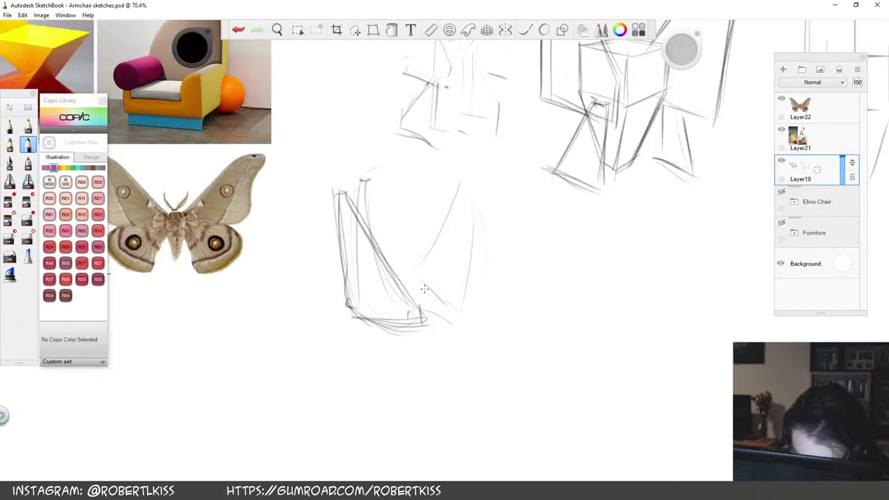
# Firm up the right upper wing with a slanted inner edge, a steep outer edge and a short lower edge
pyautogui.moveTo(416, 271)
pyautogui.mouseDown()
pyautogui.moveTo(472, 174)
pyautogui.moveTo(469, 285)
pyautogui.moveTo(457, 307)
pyautogui.mouseUp()
pyautogui.moveTo(461, 319); pyautogui.dragTo(474, 171)
pyautogui.moveTo(418, 278)
pyautogui.mouseDown()
pyautogui.moveTo(457, 182)
pyautogui.moveTo(472, 182)
pyautogui.mouseUp()
pyautogui.moveTo(423, 297)
pyautogui.mouseDown()
pyautogui.moveTo(455, 316)
pyautogui.moveTo(421, 278)
pyautogui.moveTo(462, 185)
pyautogui.mouseUp()
pyautogui.moveTo(454, 182)
pyautogui.mouseDown()
pyautogui.moveTo(474, 181)
pyautogui.moveTo(473, 260)
pyautogui.mouseUp()
pyautogui.moveTo(418, 277); pyautogui.dragTo(421, 303)
pyautogui.moveTo(425, 302); pyautogui.dragTo(443, 307)
# Add the lamp body's top edge between the two wings and light side lines running down below them
pyautogui.press('space')
pyautogui.moveTo(488, 280)
pyautogui.mouseDown()
pyautogui.moveTo(488, 295)
pyautogui.moveTo(480, 288)
pyautogui.moveTo(506, 310)
pyautogui.mouseUp()
pyautogui.moveTo(397, 320)
pyautogui.mouseDown()
pyautogui.moveTo(453, 334)
pyautogui.moveTo(484, 323)
pyautogui.moveTo(502, 225)
pyautogui.mouseUp()
pyautogui.moveTo(461, 277)
pyautogui.mouseDown()
pyautogui.moveTo(426, 296)
pyautogui.moveTo(444, 349)
pyautogui.mouseUp()
pyautogui.moveTo(422, 277); pyautogui.dragTo(455, 283)
pyautogui.moveTo(466, 334); pyautogui.dragTo(472, 288)
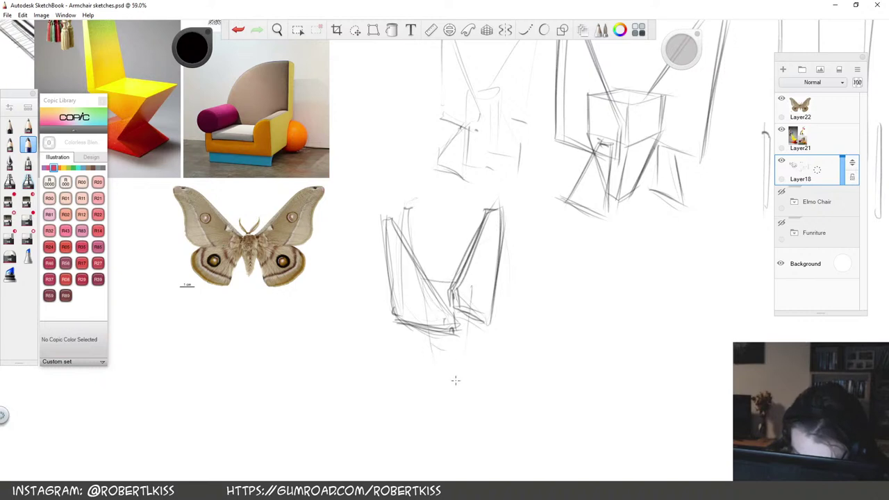
# Draw the body's front faces and the tapered lower section narrowing to a tip below the wings
pyautogui.moveTo(434, 340); pyautogui.dragTo(450, 368)
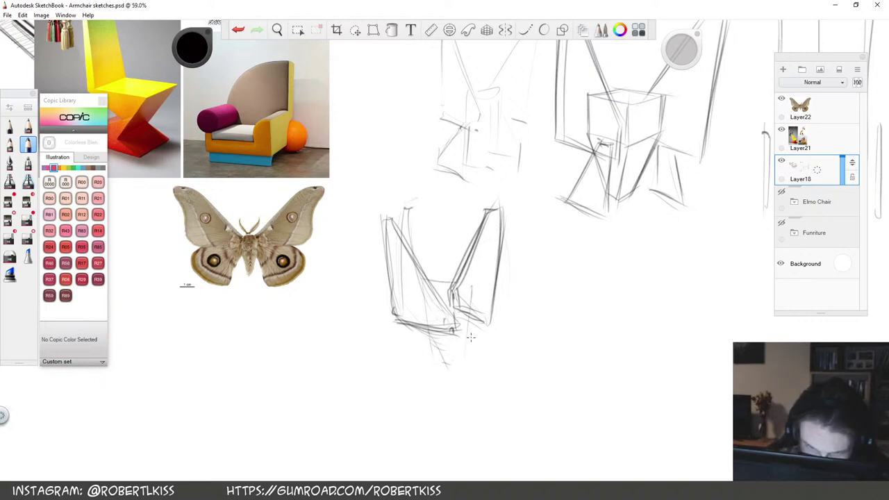
pyautogui.moveTo(426, 318); pyautogui.dragTo(471, 311)
pyautogui.moveTo(471, 285); pyautogui.dragTo(469, 310)
pyautogui.moveTo(432, 332); pyautogui.dragTo(451, 373)
pyautogui.moveTo(467, 332)
pyautogui.mouseDown()
pyautogui.moveTo(462, 366)
pyautogui.moveTo(455, 342)
pyautogui.mouseUp()
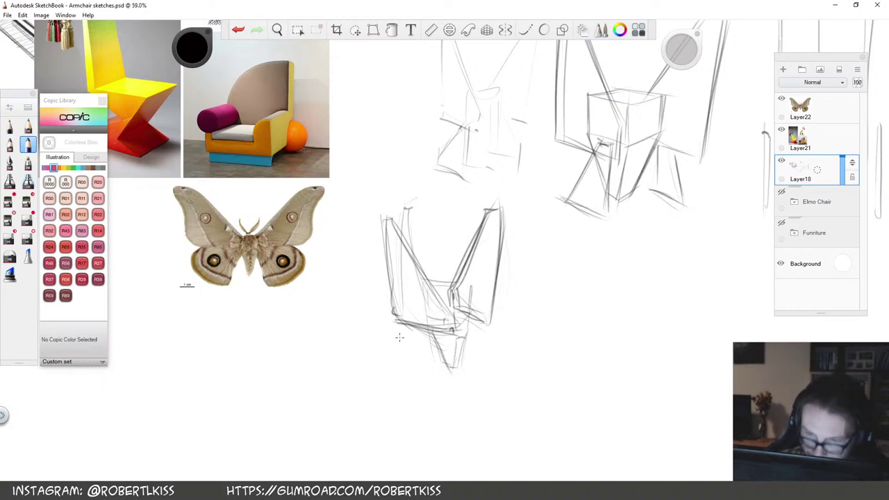
# Undo the last body stroke, rework the pointed lower tip with light outer lines, and undo the final stroke
pyautogui.hotkey('ctrl', 'z')
pyautogui.moveTo(441, 352); pyautogui.dragTo(453, 380)
pyautogui.moveTo(474, 329)
pyautogui.mouseDown()
pyautogui.moveTo(444, 346)
pyautogui.moveTo(477, 332)
pyautogui.mouseUp()
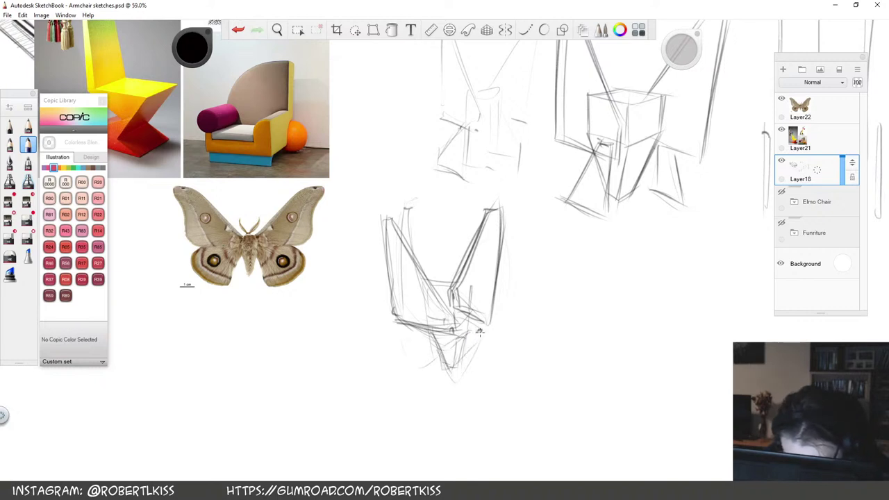
pyautogui.hotkey('ctrl', 'z')
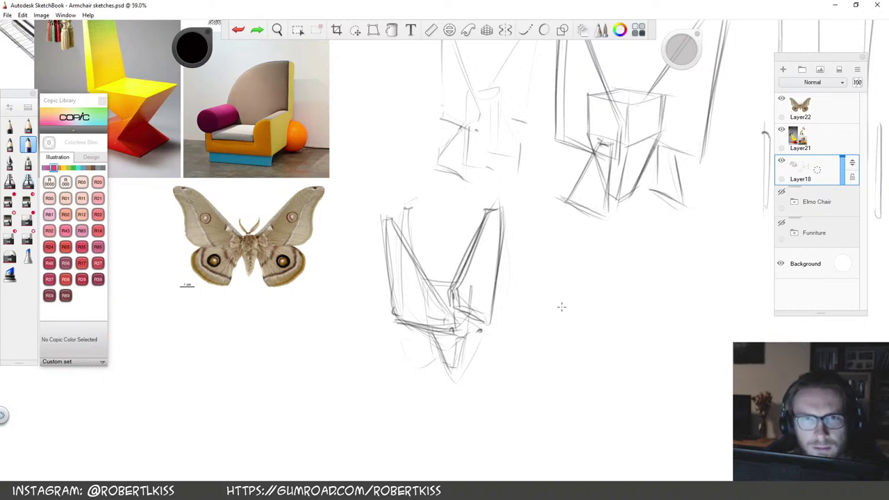
# Sketch an angular lower-left wing under the upper-left wing, joined to the side of the tapered body
pyautogui.moveTo(568, 341); pyautogui.dragTo(530, 328)
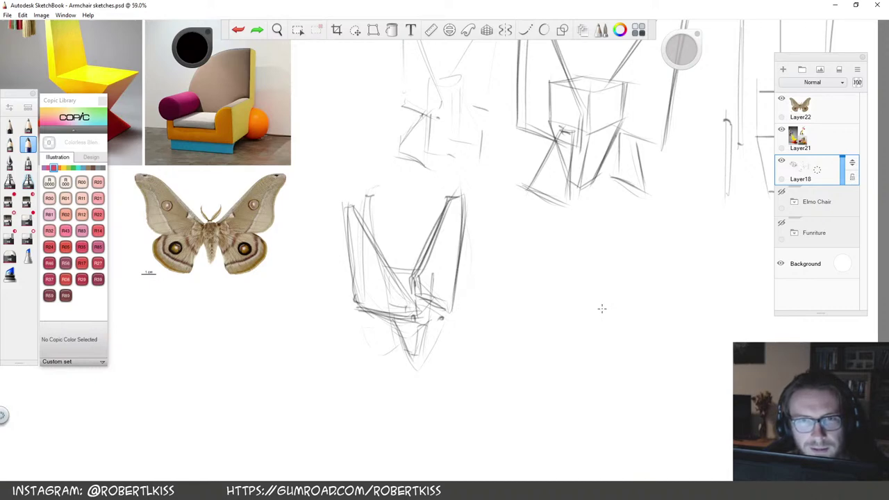
pyautogui.moveTo(525, 278); pyautogui.dragTo(486, 278)
pyautogui.moveTo(505, 328); pyautogui.dragTo(409, 331)
pyautogui.moveTo(464, 298); pyautogui.dragTo(428, 343)
pyautogui.moveTo(482, 296)
pyautogui.mouseDown()
pyautogui.moveTo(476, 309)
pyautogui.moveTo(485, 266)
pyautogui.mouseUp()
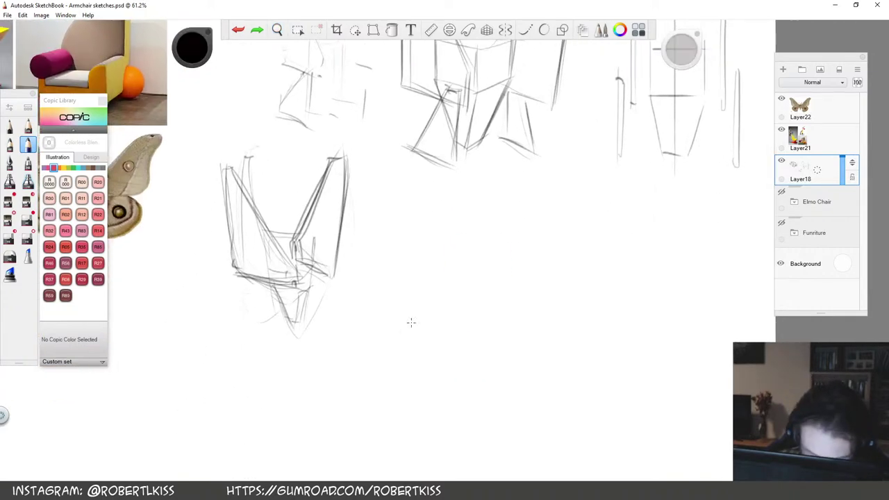
pyautogui.press('space')
pyautogui.moveTo(307, 381); pyautogui.dragTo(441, 382)
pyautogui.moveTo(378, 293)
pyautogui.mouseDown()
pyautogui.moveTo(399, 331)
pyautogui.moveTo(427, 298)
pyautogui.moveTo(399, 333)
pyautogui.mouseUp()
pyautogui.moveTo(420, 303); pyautogui.dragTo(406, 331)
pyautogui.moveTo(386, 284)
pyautogui.mouseDown()
pyautogui.moveTo(428, 286)
pyautogui.moveTo(374, 326)
pyautogui.mouseUp()
pyautogui.moveTo(420, 306)
pyautogui.mouseDown()
pyautogui.moveTo(407, 326)
pyautogui.moveTo(426, 293)
pyautogui.mouseUp()
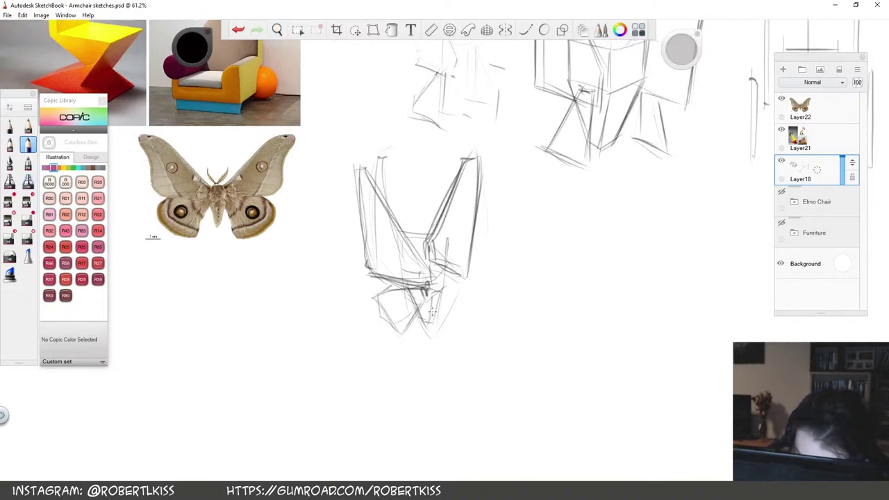
# Sketch the lower-right wing as an angular panel overlapping the upper-right wing and fanning out from the body
pyautogui.press('space')
pyautogui.moveTo(499, 344); pyautogui.dragTo(401, 352)
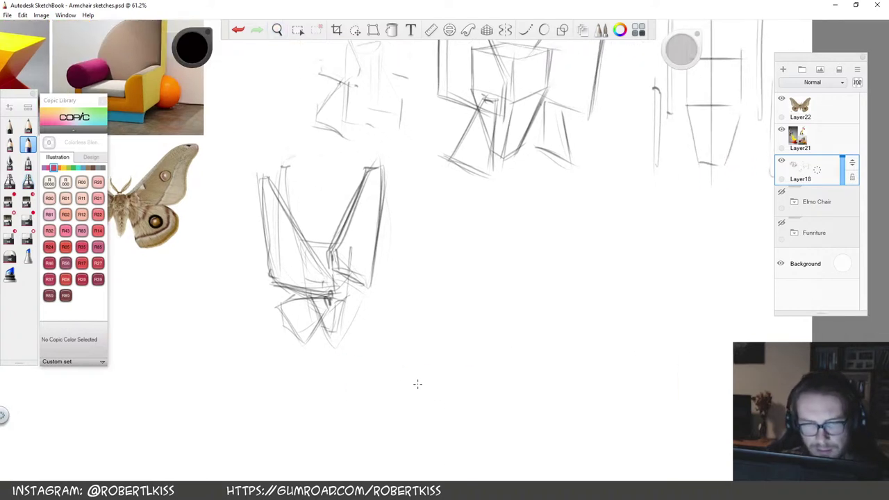
pyautogui.press('space')
pyautogui.moveTo(416, 384); pyautogui.dragTo(451, 366)
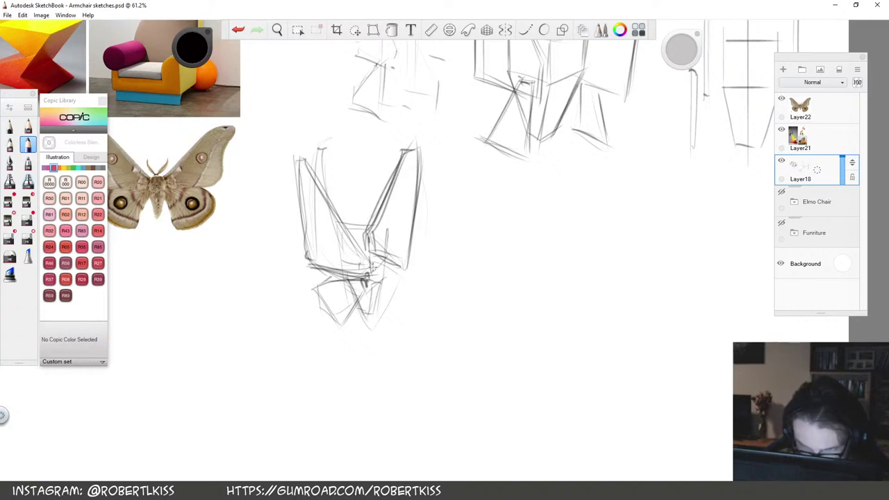
pyautogui.moveTo(396, 225); pyautogui.dragTo(398, 296)
pyautogui.moveTo(398, 296)
pyautogui.mouseDown()
pyautogui.moveTo(402, 234)
pyautogui.moveTo(372, 255)
pyautogui.mouseUp()
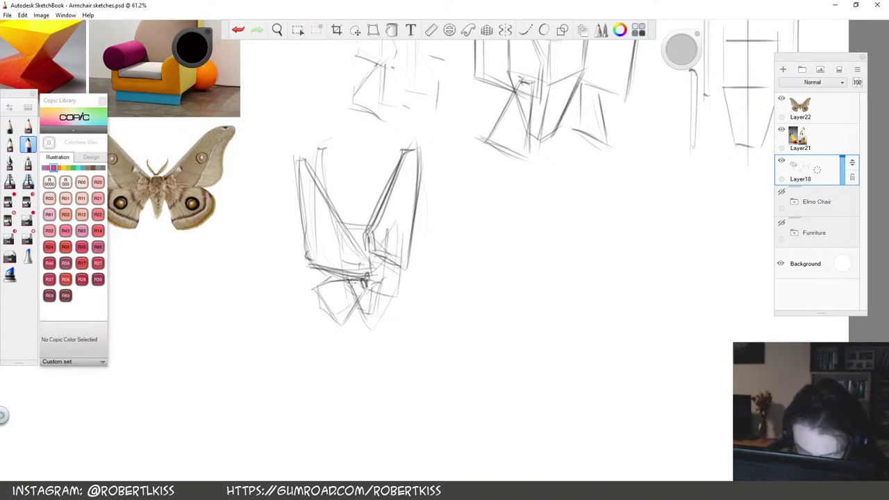
# Erase the lower-left wing and redraw the lower-right wing's edges with darker pencil lines
pyautogui.press('e')
pyautogui.moveTo(323, 280)
pyautogui.mouseDown()
pyautogui.moveTo(325, 307)
pyautogui.moveTo(328, 279)
pyautogui.moveTo(362, 290)
pyautogui.moveTo(399, 231)
pyautogui.moveTo(398, 294)
pyautogui.mouseUp()
pyautogui.press('b')
pyautogui.moveTo(368, 287)
pyautogui.mouseDown()
pyautogui.moveTo(394, 296)
pyautogui.moveTo(376, 257)
pyautogui.mouseUp()
pyautogui.moveTo(377, 254)
pyautogui.mouseDown()
pyautogui.moveTo(399, 224)
pyautogui.moveTo(396, 276)
pyautogui.mouseUp()
pyautogui.moveTo(386, 302); pyautogui.dragTo(393, 301)
# Redefine the body's upper edge between the wings and outline its tapered lower part down to the base
pyautogui.moveTo(360, 225); pyautogui.dragTo(334, 213)
pyautogui.moveTo(338, 217); pyautogui.dragTo(363, 223)
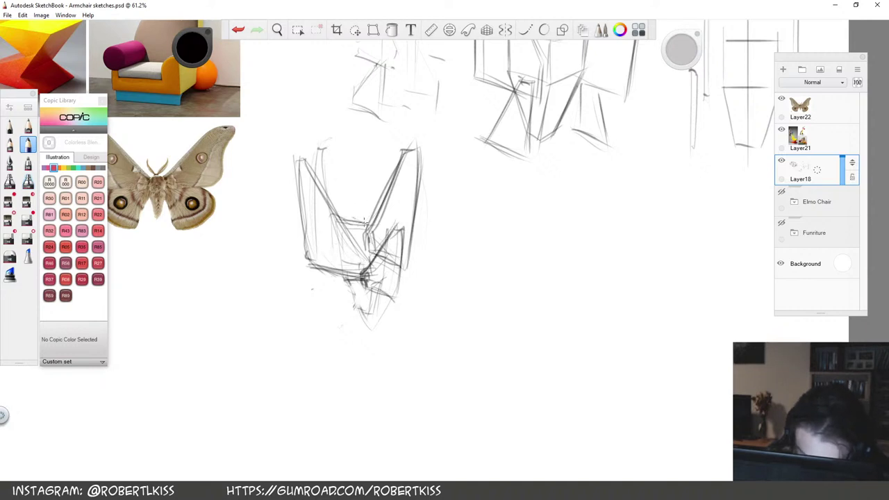
pyautogui.moveTo(349, 286); pyautogui.dragTo(359, 322)
pyautogui.moveTo(356, 318)
pyautogui.mouseDown()
pyautogui.moveTo(371, 318)
pyautogui.moveTo(379, 292)
pyautogui.mouseUp()
# Draw a small square beside the new thumbnail as the lamp body's top view
pyautogui.moveTo(529, 304); pyautogui.dragTo(463, 306)
pyautogui.press('space')
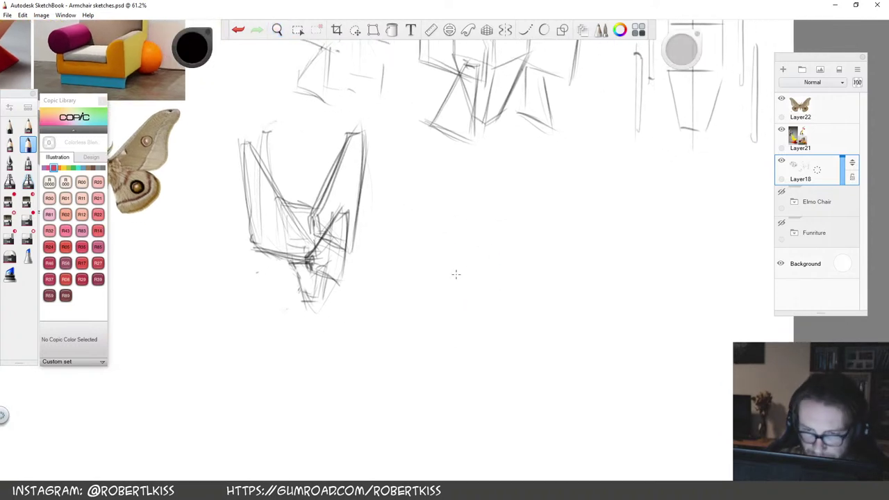
pyautogui.moveTo(467, 247)
pyautogui.mouseDown()
pyautogui.moveTo(466, 283)
pyautogui.moveTo(509, 284)
pyautogui.moveTo(507, 248)
pyautogui.moveTo(509, 280)
pyautogui.mouseUp()
pyautogui.moveTo(509, 250); pyautogui.dragTo(509, 282)
pyautogui.moveTo(467, 246)
pyautogui.mouseDown()
pyautogui.moveTo(465, 287)
pyautogui.moveTo(508, 248)
pyautogui.moveTo(507, 284)
pyautogui.moveTo(467, 282)
pyautogui.mouseUp()
pyautogui.moveTo(465, 284); pyautogui.dragTo(508, 284)
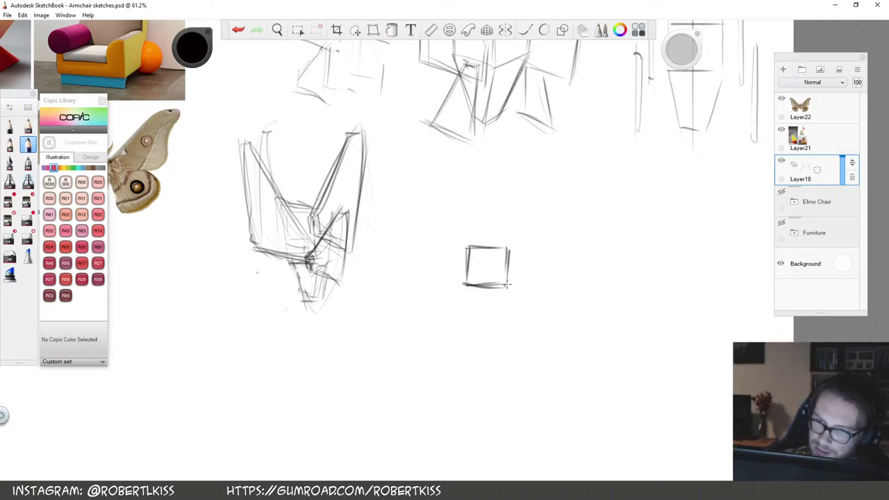
# Draw two parallel diagonal wing lines on opposite sides of the square in the top view
pyautogui.moveTo(432, 281); pyautogui.dragTo(485, 320)
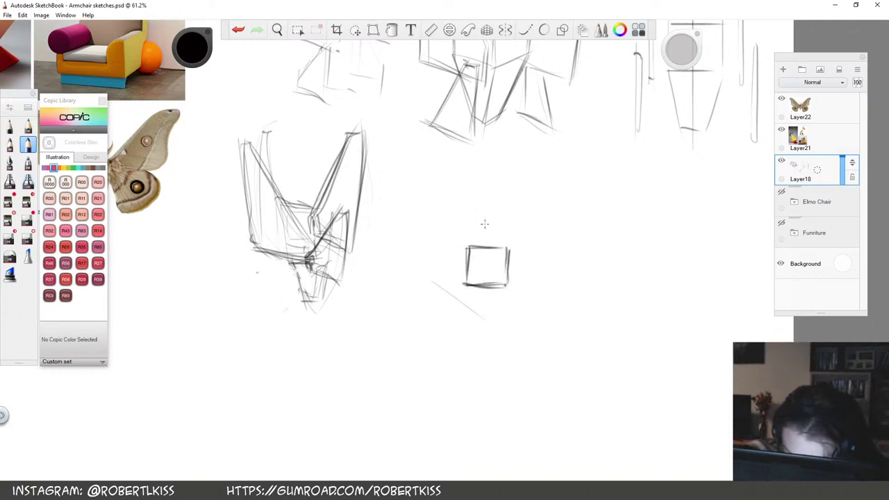
pyautogui.moveTo(467, 208); pyautogui.dragTo(540, 258)
pyautogui.moveTo(425, 268); pyautogui.dragTo(488, 323)
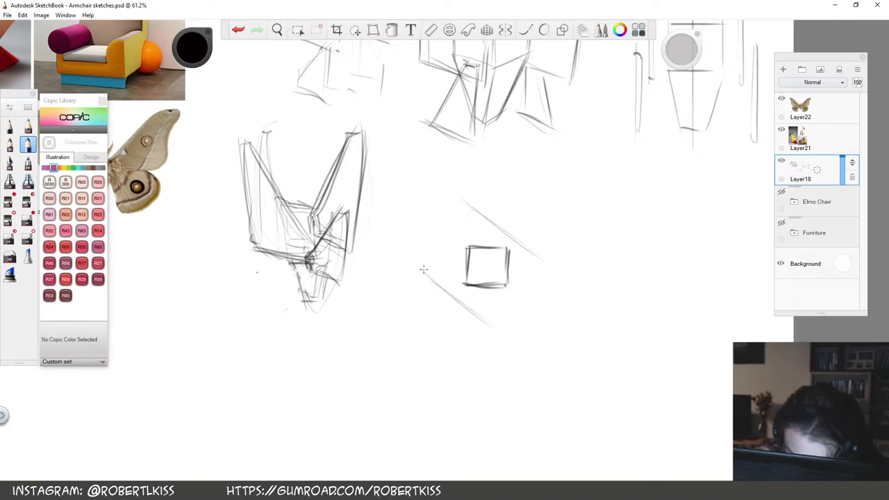
pyautogui.moveTo(429, 270); pyautogui.dragTo(493, 322)
pyautogui.moveTo(474, 206); pyautogui.dragTo(530, 251)
# Add short slanted lines for the smaller wings on the two remaining sides of the square, undoing and redrawing misplaced strokes
pyautogui.moveTo(443, 264); pyautogui.dragTo(459, 233)
pyautogui.hotkey('ctrl', 'z')
pyautogui.moveTo(446, 262)
pyautogui.mouseDown()
pyautogui.moveTo(458, 222)
pyautogui.moveTo(449, 264)
pyautogui.mouseUp()
pyautogui.moveTo(526, 268); pyautogui.dragTo(508, 313)
pyautogui.hotkey('ctrl', 'z')
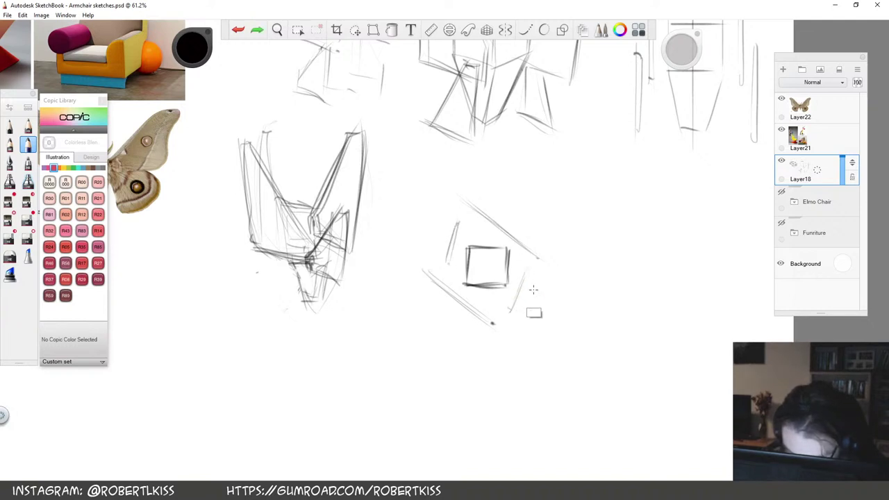
pyautogui.moveTo(527, 268); pyautogui.dragTo(518, 316)
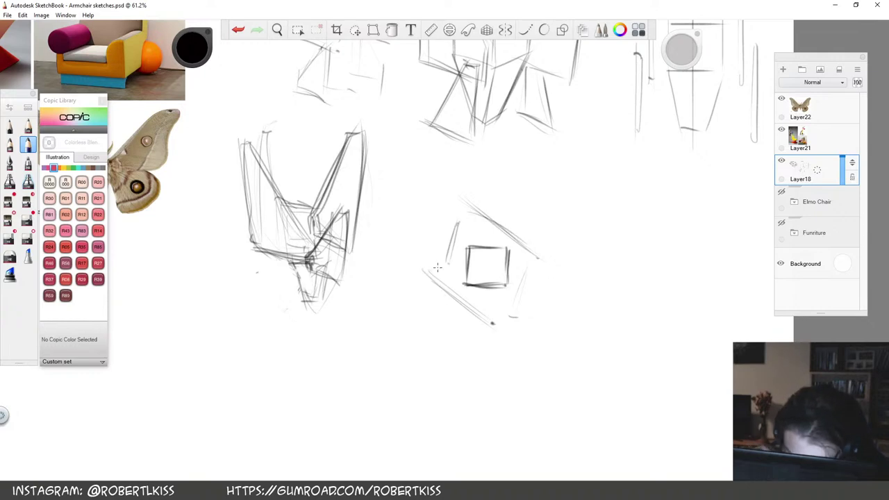
pyautogui.moveTo(528, 275); pyautogui.dragTo(515, 309)
# Lasso the upper row of lamp sketches, scale them down and move them toward the page's upper-right corner
pyautogui.press('space')
pyautogui.moveTo(577, 240)
pyautogui.mouseDown()
pyautogui.moveTo(503, 272)
pyautogui.moveTo(462, 357)
pyautogui.mouseUp()
pyautogui.moveTo(532, 290); pyautogui.dragTo(577, 278)
pyautogui.moveTo(565, 321); pyautogui.dragTo(524, 233)
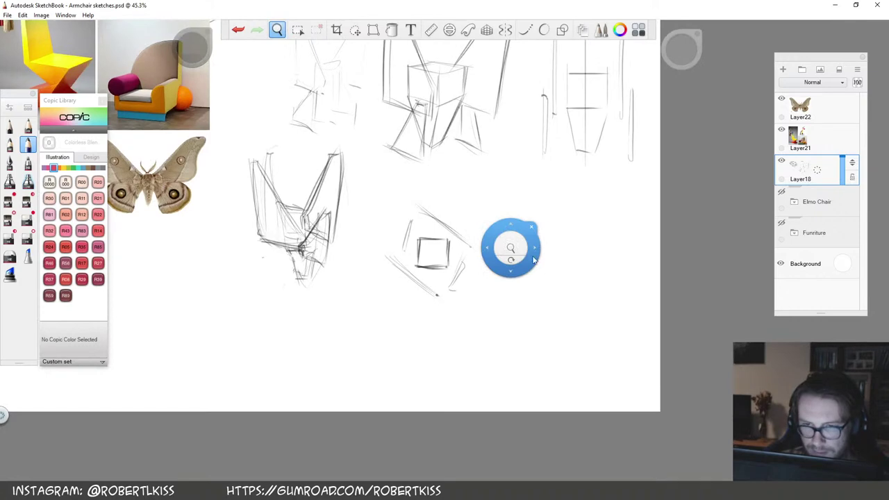
pyautogui.moveTo(446, 311); pyautogui.dragTo(573, 389)
pyautogui.press('space')
pyautogui.moveTo(643, 293); pyautogui.dragTo(637, 333)
pyautogui.moveTo(640, 335); pyautogui.dragTo(579, 334)
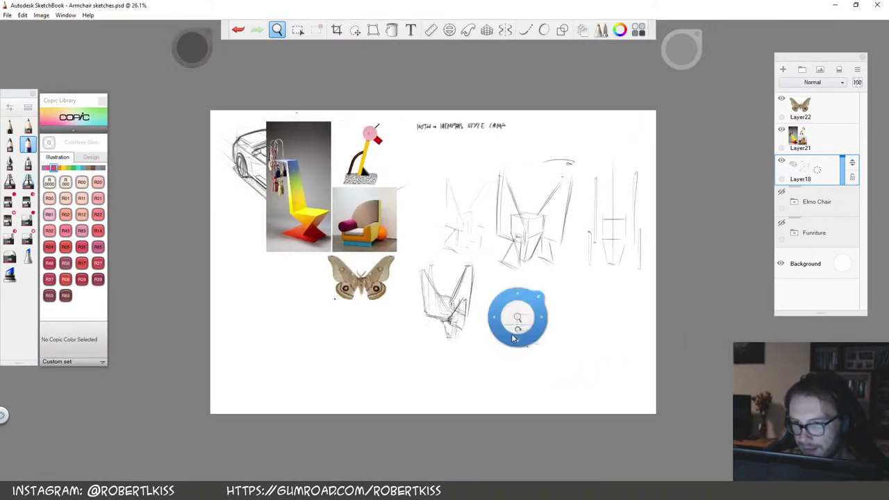
pyautogui.press('l')
pyautogui.moveTo(671, 227); pyautogui.dragTo(568, 290)
pyautogui.moveTo(452, 157); pyautogui.dragTo(569, 290)
pyautogui.press('v')
pyautogui.moveTo(624, 241); pyautogui.dragTo(627, 254)
pyautogui.moveTo(579, 341); pyautogui.dragTo(604, 303)
pyautogui.press('l')
pyautogui.moveTo(528, 275)
pyautogui.mouseDown()
pyautogui.moveTo(534, 369)
pyautogui.moveTo(525, 277)
pyautogui.mouseUp()
pyautogui.press('v')
pyautogui.moveTo(557, 391); pyautogui.dragTo(527, 393)
# Lasso the new lamp thumbnail with its top view and move both up beside the armchair reference
pyautogui.press('l')
pyautogui.moveTo(525, 345)
pyautogui.mouseDown()
pyautogui.moveTo(503, 376)
pyautogui.moveTo(413, 267)
pyautogui.mouseUp()
pyautogui.press('v')
pyautogui.moveTo(575, 363)
pyautogui.mouseDown()
pyautogui.moveTo(559, 308)
pyautogui.moveTo(570, 247)
pyautogui.moveTo(547, 291)
pyautogui.moveTo(547, 284)
pyautogui.mouseUp()
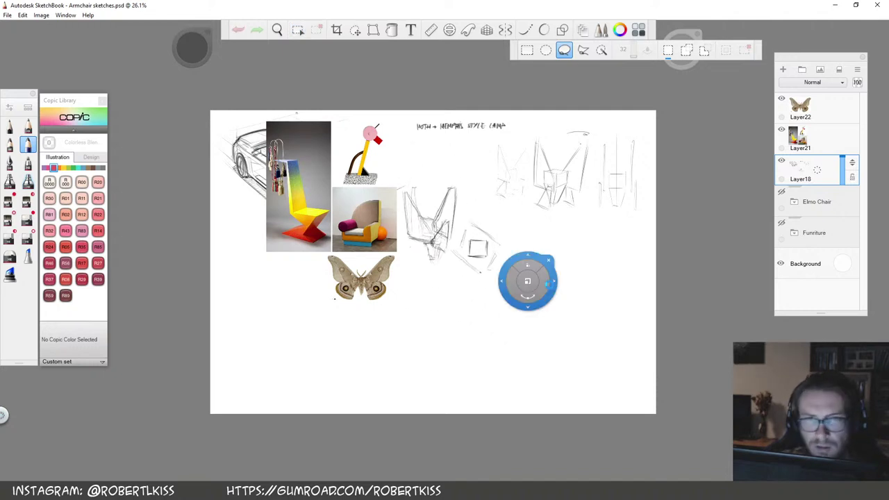
pyautogui.click(466, 331)
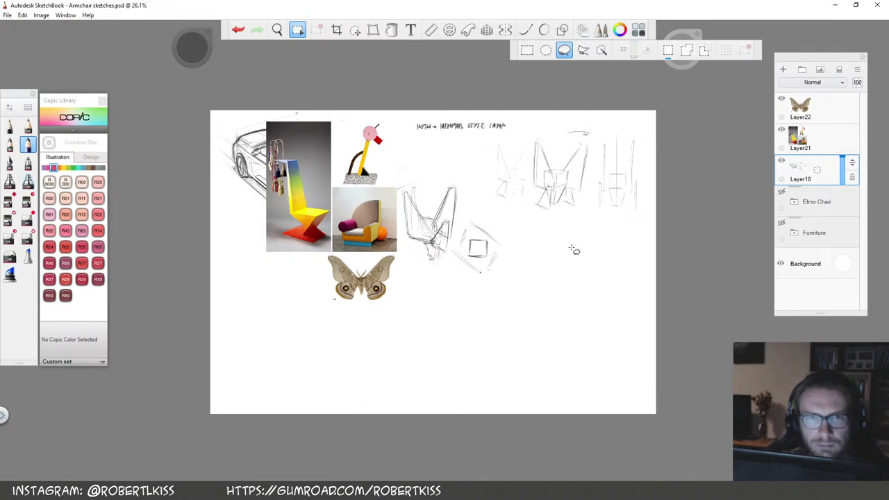
# Start a larger perspective lamp sketch in the empty lower page area by drawing the body box's left face
pyautogui.press('b')
pyautogui.press('space')
pyautogui.moveTo(540, 285); pyautogui.dragTo(394, 292)
pyautogui.moveTo(460, 240); pyautogui.dragTo(475, 243)
pyautogui.moveTo(346, 228)
pyautogui.mouseDown()
pyautogui.moveTo(347, 259)
pyautogui.moveTo(382, 278)
pyautogui.moveTo(375, 244)
pyautogui.mouseUp()
pyautogui.moveTo(383, 277); pyautogui.dragTo(382, 244)
pyautogui.moveTo(380, 276); pyautogui.dragTo(379, 235)
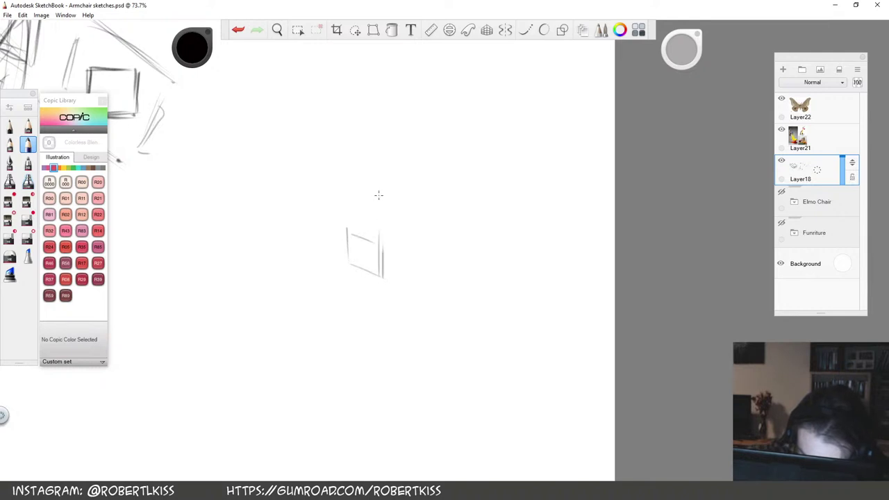
# Complete the lamp's body box in perspective by drawing its right face, top edges and rear vertical edge
pyautogui.moveTo(407, 269); pyautogui.dragTo(411, 212)
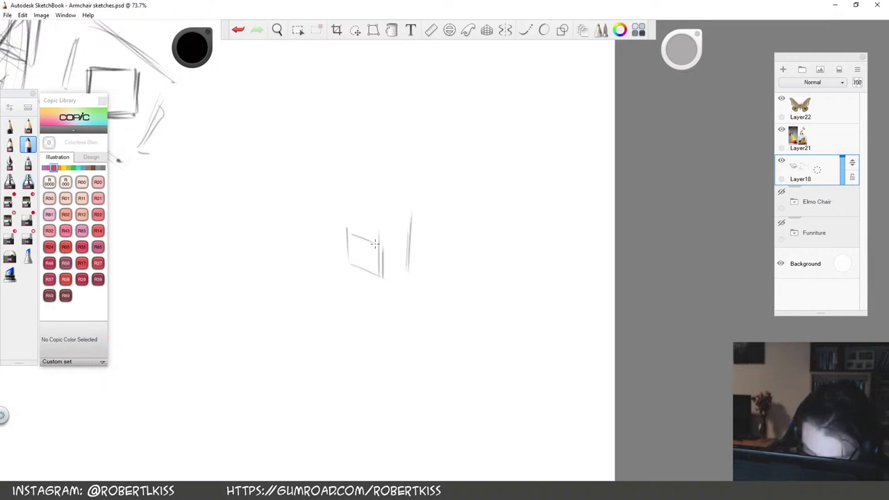
pyautogui.moveTo(377, 241); pyautogui.dragTo(404, 230)
pyautogui.moveTo(380, 278); pyautogui.dragTo(410, 259)
pyautogui.moveTo(343, 234); pyautogui.dragTo(384, 220)
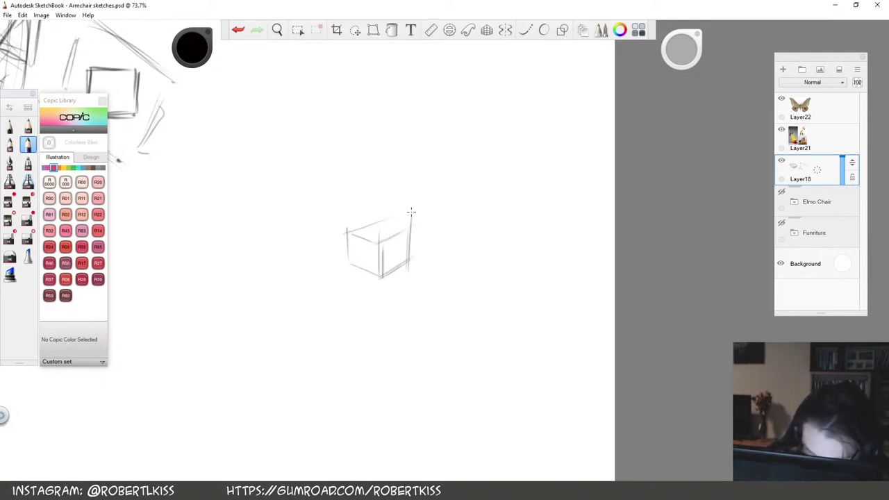
pyautogui.press('space')
pyautogui.moveTo(420, 253); pyautogui.dragTo(433, 201)
pyautogui.moveTo(330, 198); pyautogui.dragTo(386, 207)
pyautogui.moveTo(331, 198)
pyautogui.mouseDown()
pyautogui.moveTo(375, 204)
pyautogui.moveTo(329, 254)
pyautogui.mouseUp()
# Sketch a tapered pedestal below the body box, with its upper rim and slanted edges narrowing downward
pyautogui.moveTo(275, 295); pyautogui.dragTo(310, 368)
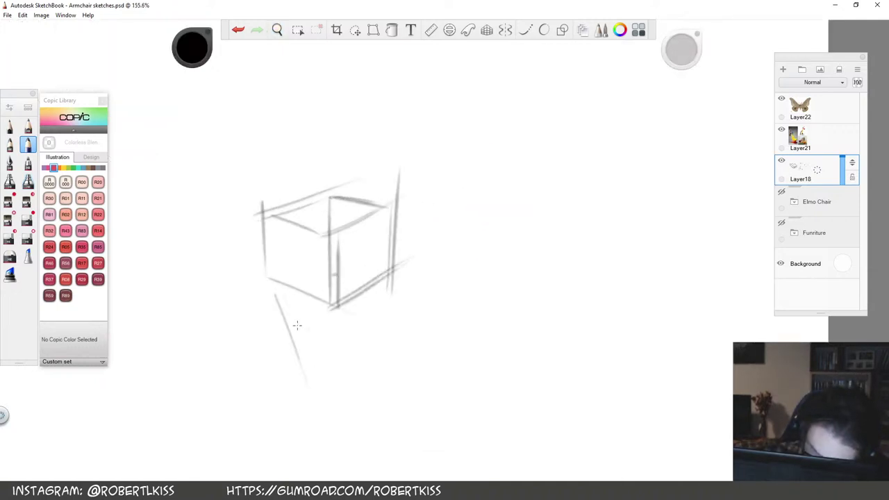
pyautogui.moveTo(271, 297)
pyautogui.mouseDown()
pyautogui.moveTo(332, 324)
pyautogui.moveTo(389, 292)
pyautogui.mouseUp()
pyautogui.moveTo(376, 334)
pyautogui.mouseDown()
pyautogui.moveTo(385, 303)
pyautogui.moveTo(358, 409)
pyautogui.mouseUp()
pyautogui.moveTo(336, 327); pyautogui.dragTo(318, 441)
pyautogui.moveTo(270, 303); pyautogui.dragTo(299, 404)
pyautogui.moveTo(274, 296)
pyautogui.mouseDown()
pyautogui.moveTo(298, 401)
pyautogui.moveTo(319, 420)
pyautogui.moveTo(564, 362)
pyautogui.mouseUp()
# Look closely at the moth reference and move the sketch layer Layer18 above both reference image layers
pyautogui.press('space')
pyautogui.moveTo(306, 208); pyautogui.dragTo(552, 464)
pyautogui.moveTo(326, 322); pyautogui.dragTo(687, 295)
pyautogui.moveTo(559, 300)
pyautogui.mouseDown()
pyautogui.moveTo(538, 297)
pyautogui.moveTo(464, 347)
pyautogui.mouseUp()
pyautogui.moveTo(441, 364); pyautogui.dragTo(587, 295)
pyautogui.moveTo(407, 298); pyautogui.dragTo(495, 266)
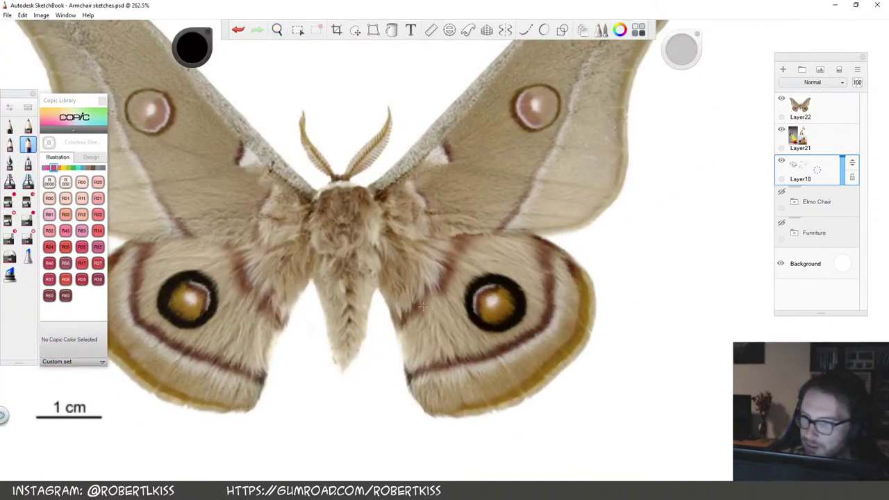
pyautogui.moveTo(861, 162); pyautogui.dragTo(861, 104)
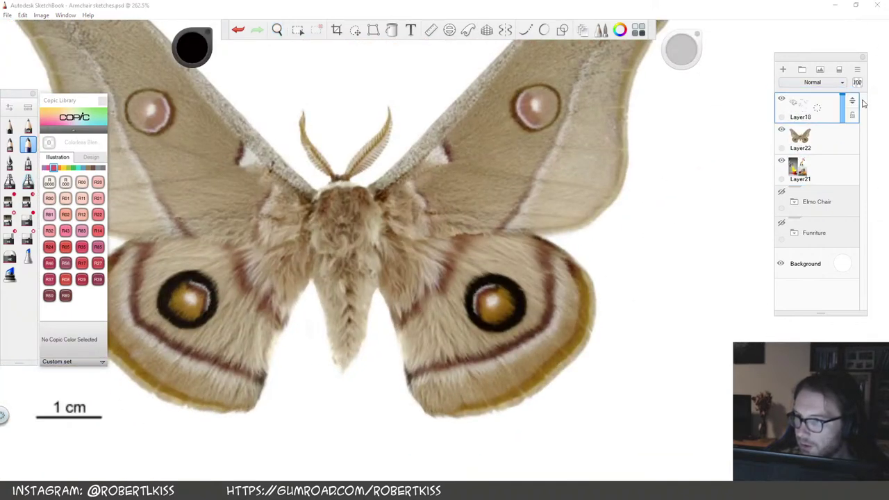
pyautogui.moveTo(310, 198)
pyautogui.mouseDown()
pyautogui.moveTo(375, 232)
pyautogui.moveTo(348, 177)
pyautogui.mouseUp()
pyautogui.moveTo(316, 264)
pyautogui.mouseDown()
pyautogui.moveTo(379, 261)
pyautogui.moveTo(316, 265)
pyautogui.mouseUp()
pyautogui.hotkey('ctrl', 'z')
pyautogui.hotkey('ctrl', 'z')
# Return to the perspective lamp and draw the box's rear bottom edges, reinforcing its right face outline
pyautogui.moveTo(646, 319); pyautogui.dragTo(636, 410)
pyautogui.moveTo(750, 417)
pyautogui.mouseDown()
pyautogui.moveTo(620, 368)
pyautogui.moveTo(459, 361)
pyautogui.mouseUp()
pyautogui.moveTo(624, 325); pyautogui.dragTo(403, 343)
pyautogui.moveTo(471, 281)
pyautogui.mouseDown()
pyautogui.moveTo(469, 273)
pyautogui.moveTo(540, 240)
pyautogui.mouseUp()
pyautogui.moveTo(207, 188); pyautogui.dragTo(298, 157)
pyautogui.moveTo(389, 175); pyautogui.dragTo(299, 156)
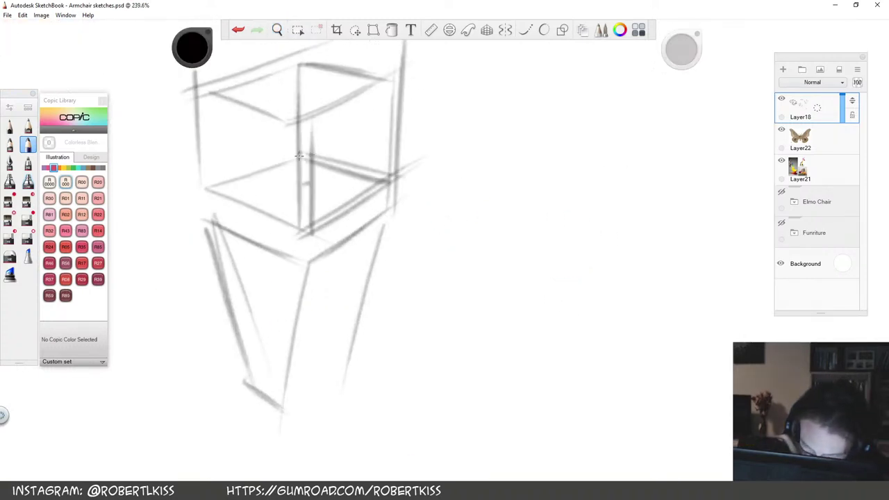
pyautogui.moveTo(392, 178); pyautogui.dragTo(313, 220)
pyautogui.moveTo(380, 179); pyautogui.dragTo(384, 80)
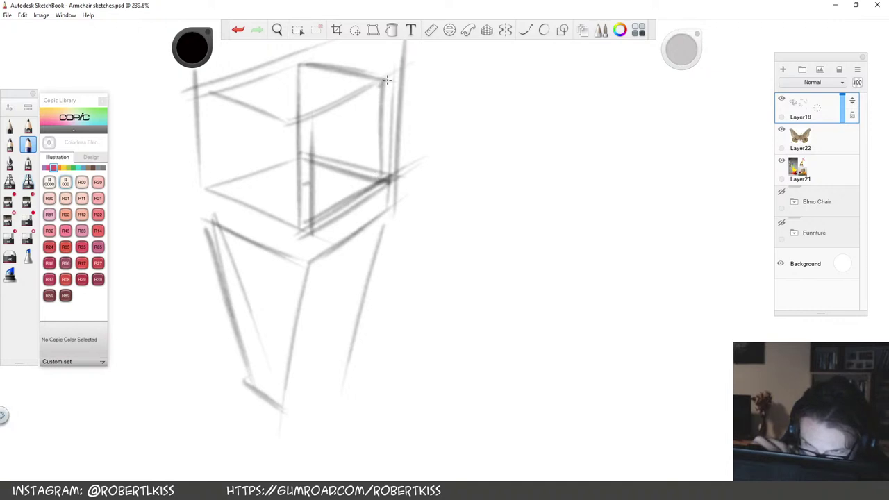
# Darken the upper, left and lower edges of the body box's left face
pyautogui.moveTo(297, 128)
pyautogui.mouseDown()
pyautogui.moveTo(315, 103)
pyautogui.moveTo(294, 117)
pyautogui.mouseUp()
pyautogui.moveTo(193, 100); pyautogui.dragTo(320, 127)
pyautogui.moveTo(200, 91); pyautogui.dragTo(301, 118)
pyautogui.moveTo(211, 182); pyautogui.dragTo(207, 95)
pyautogui.moveTo(196, 137)
pyautogui.mouseDown()
pyautogui.moveTo(194, 103)
pyautogui.moveTo(203, 193)
pyautogui.moveTo(314, 232)
pyautogui.moveTo(203, 185)
pyautogui.moveTo(220, 212)
pyautogui.moveTo(294, 185)
pyautogui.moveTo(384, 222)
pyautogui.mouseUp()
# Sketch a round bulb inside the body box with small dark socket marks beneath it
pyautogui.moveTo(270, 133); pyautogui.dragTo(309, 194)
pyautogui.moveTo(299, 116); pyautogui.dragTo(336, 165)
pyautogui.moveTo(288, 197); pyautogui.dragTo(288, 208)
pyautogui.moveTo(304, 200)
pyautogui.mouseDown()
pyautogui.moveTo(312, 198)
pyautogui.moveTo(308, 209)
pyautogui.mouseUp()
# Reinforce the body box's remaining top edges and right vertical edge with darker strokes
pyautogui.moveTo(265, 130)
pyautogui.mouseDown()
pyautogui.moveTo(341, 147)
pyautogui.moveTo(300, 118)
pyautogui.mouseUp()
pyautogui.moveTo(208, 180)
pyautogui.mouseDown()
pyautogui.moveTo(290, 147)
pyautogui.moveTo(207, 182)
pyautogui.mouseUp()
pyautogui.moveTo(201, 91)
pyautogui.mouseDown()
pyautogui.moveTo(295, 61)
pyautogui.moveTo(307, 153)
pyautogui.mouseUp()
pyautogui.moveTo(289, 74)
pyautogui.mouseDown()
pyautogui.moveTo(294, 111)
pyautogui.moveTo(380, 91)
pyautogui.mouseUp()
pyautogui.moveTo(380, 96); pyautogui.dragTo(375, 162)
# Finish the pedestal's right side down to its foot and draw a flat diamond-shaped base plate under it
pyautogui.press('space')
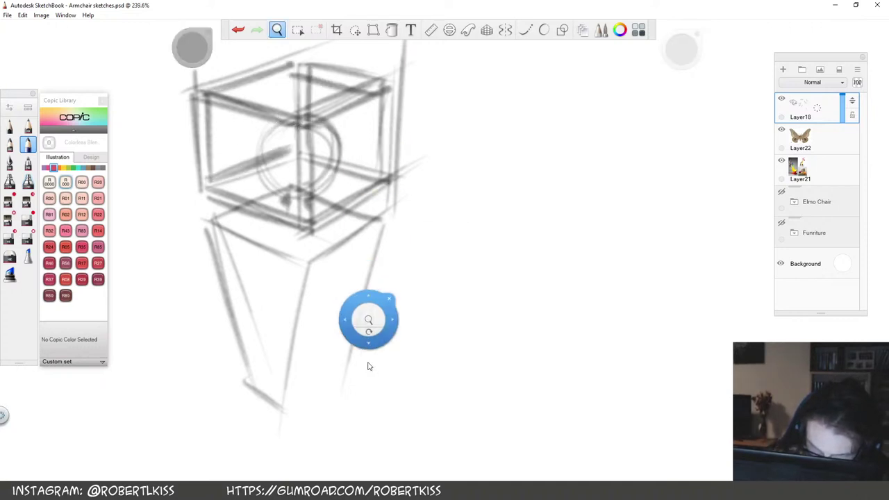
pyautogui.moveTo(370, 331); pyautogui.dragTo(392, 263)
pyautogui.moveTo(326, 200); pyautogui.dragTo(312, 341)
pyautogui.moveTo(399, 162)
pyautogui.mouseDown()
pyautogui.moveTo(333, 330)
pyautogui.moveTo(345, 311)
pyautogui.moveTo(315, 338)
pyautogui.mouseUp()
pyautogui.moveTo(264, 304)
pyautogui.mouseDown()
pyautogui.moveTo(187, 331)
pyautogui.moveTo(296, 375)
pyautogui.moveTo(425, 311)
pyautogui.mouseUp()
pyautogui.moveTo(353, 294); pyautogui.dragTo(425, 314)
pyautogui.moveTo(271, 284)
pyautogui.mouseDown()
pyautogui.moveTo(181, 332)
pyautogui.moveTo(291, 392)
pyautogui.moveTo(447, 309)
pyautogui.mouseUp()
# Add a new layer above the lamp sketch for drawing the wings
pyautogui.press('space')
pyautogui.moveTo(468, 277)
pyautogui.mouseDown()
pyautogui.moveTo(382, 350)
pyautogui.moveTo(270, 311)
pyautogui.mouseUp()
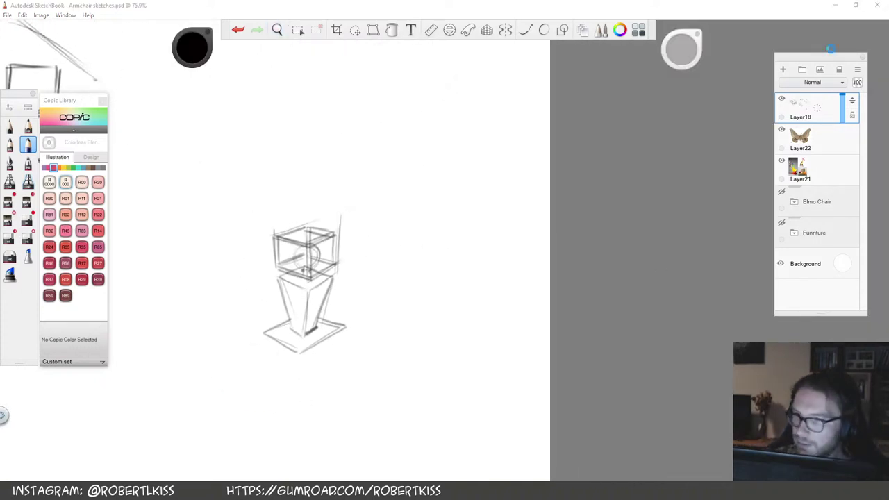
pyautogui.click(823, 68)
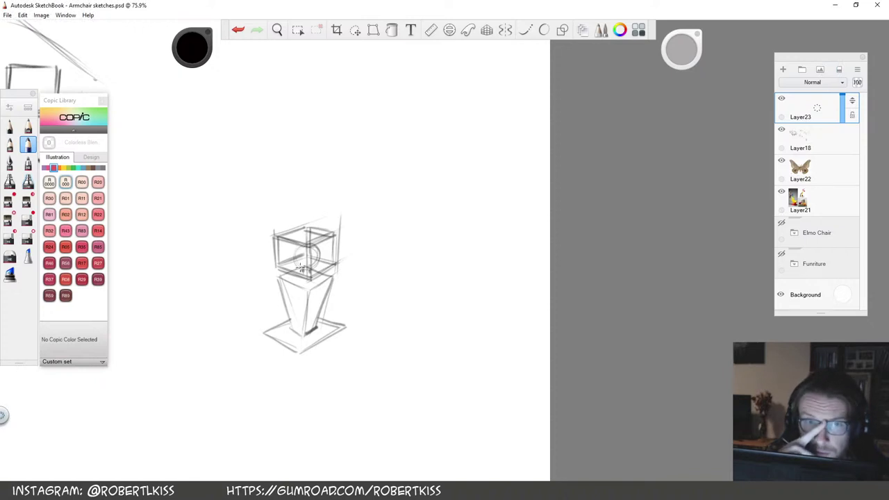
pyautogui.moveTo(243, 278); pyautogui.dragTo(231, 136)
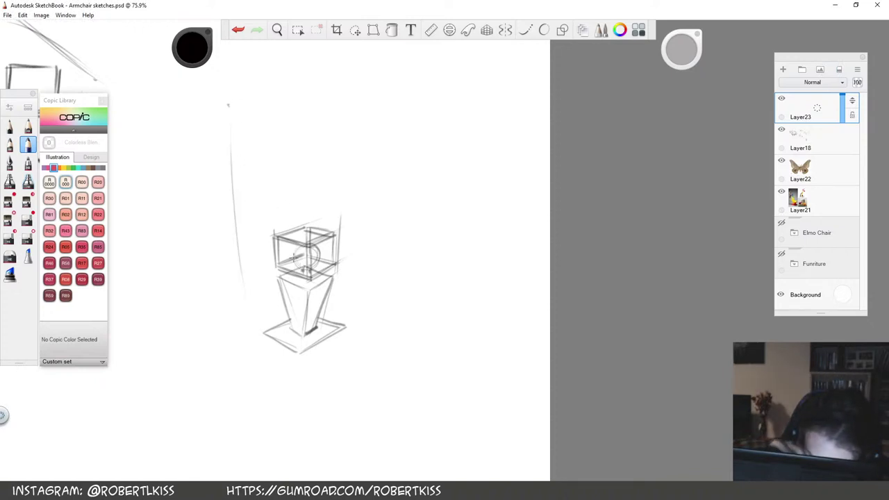
pyautogui.moveTo(240, 270); pyautogui.dragTo(278, 304)
pyautogui.hotkey('ctrl', 'z')
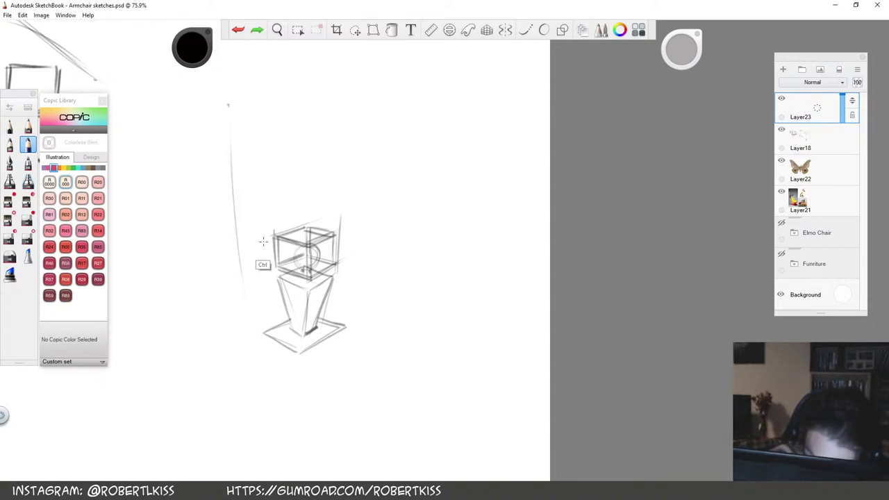
pyautogui.hotkey('ctrl', 'z')
# Lightly sketch two tall wings rising from the pedestal, one on each side of the body box
pyautogui.moveTo(257, 263); pyautogui.dragTo(249, 128)
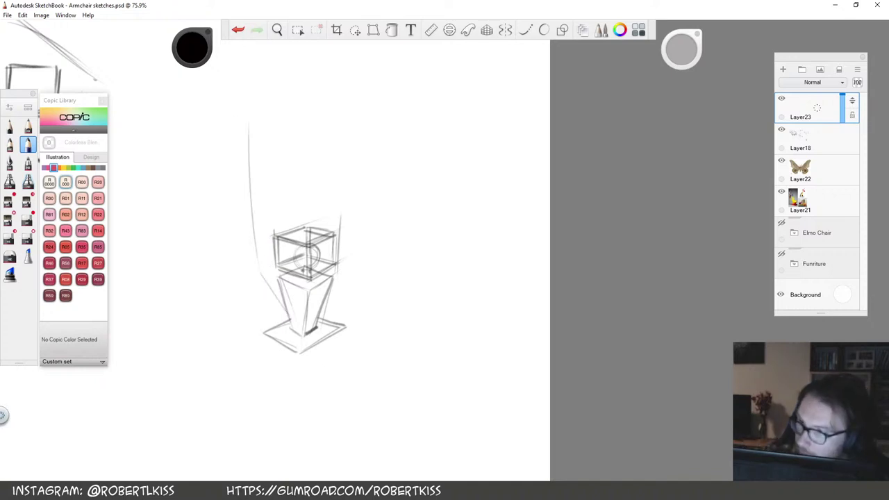
pyautogui.moveTo(300, 292); pyautogui.dragTo(269, 154)
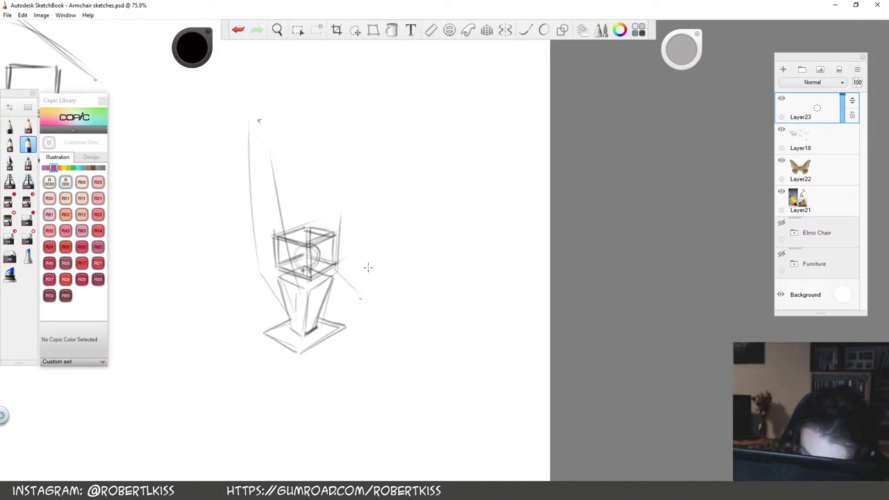
pyautogui.moveTo(361, 296); pyautogui.dragTo(379, 161)
pyautogui.moveTo(337, 207); pyautogui.dragTo(362, 148)
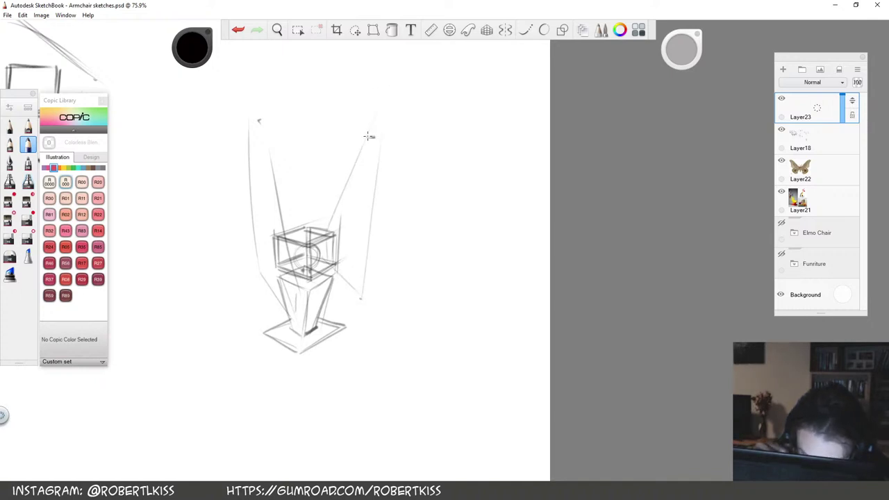
pyautogui.press('space')
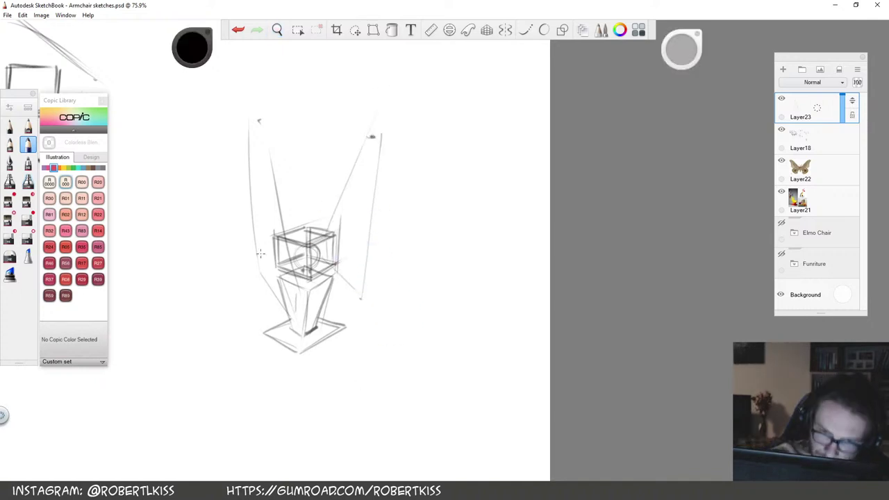
# Darken the outlines of both tall wings with heavier pencil strokes
pyautogui.moveTo(264, 271); pyautogui.dragTo(249, 139)
pyautogui.moveTo(302, 295); pyautogui.dragTo(260, 125)
pyautogui.moveTo(293, 271); pyautogui.dragTo(267, 161)
pyautogui.moveTo(260, 278)
pyautogui.mouseDown()
pyautogui.moveTo(287, 309)
pyautogui.moveTo(299, 299)
pyautogui.mouseUp()
pyautogui.moveTo(324, 236); pyautogui.dragTo(369, 139)
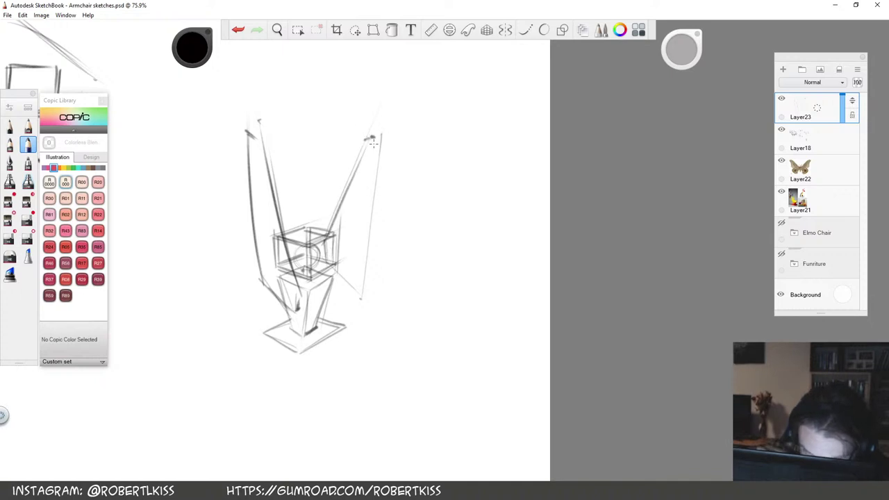
pyautogui.moveTo(358, 298); pyautogui.dragTo(375, 144)
pyautogui.moveTo(357, 298); pyautogui.dragTo(360, 295)
# Draw the smaller right wing in front of the body box, with a slanted upper edge and curved lower edge
pyautogui.press('space')
pyautogui.moveTo(404, 261)
pyautogui.mouseDown()
pyautogui.moveTo(331, 334)
pyautogui.moveTo(517, 298)
pyautogui.moveTo(483, 332)
pyautogui.mouseUp()
pyautogui.moveTo(557, 419); pyautogui.dragTo(475, 411)
pyautogui.moveTo(492, 310); pyautogui.dragTo(510, 271)
pyautogui.moveTo(352, 288)
pyautogui.mouseDown()
pyautogui.moveTo(427, 229)
pyautogui.moveTo(426, 306)
pyautogui.moveTo(356, 300)
pyautogui.mouseUp()
pyautogui.moveTo(352, 303)
pyautogui.mouseDown()
pyautogui.moveTo(403, 332)
pyautogui.moveTo(433, 232)
pyautogui.moveTo(361, 277)
pyautogui.moveTo(354, 312)
pyautogui.mouseUp()
pyautogui.moveTo(355, 306); pyautogui.dragTo(412, 325)
pyautogui.moveTo(421, 232); pyautogui.dragTo(351, 290)
pyautogui.moveTo(414, 322); pyautogui.dragTo(432, 239)
# Sketch the smaller left wing beside the body box, undoing and redrawing a misplaced stroke
pyautogui.moveTo(331, 205); pyautogui.dragTo(325, 279)
pyautogui.moveTo(333, 226); pyautogui.dragTo(383, 196)
pyautogui.hotkey('ctrl', 'z')
pyautogui.moveTo(325, 207); pyautogui.dragTo(321, 279)
pyautogui.moveTo(330, 198); pyautogui.dragTo(398, 238)
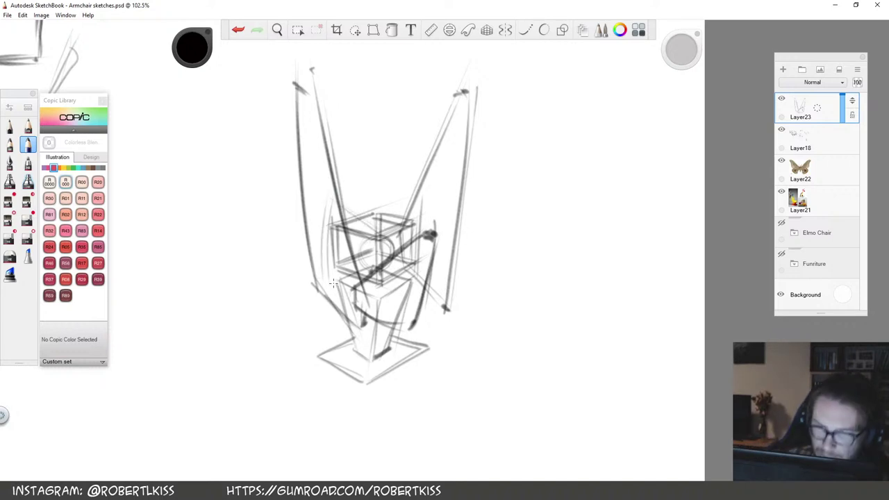
# Reinforce the wing edges on the right side and erase the overrunning upper ends of both tall wings
pyautogui.moveTo(352, 289)
pyautogui.mouseDown()
pyautogui.moveTo(402, 245)
pyautogui.moveTo(462, 89)
pyautogui.mouseUp()
pyautogui.moveTo(425, 294)
pyautogui.mouseDown()
pyautogui.moveTo(442, 309)
pyautogui.moveTo(470, 108)
pyautogui.mouseUp()
pyautogui.press('e')
pyautogui.moveTo(293, 91)
pyautogui.mouseDown()
pyautogui.moveTo(325, 144)
pyautogui.moveTo(317, 90)
pyautogui.mouseUp()
pyautogui.moveTo(460, 97); pyautogui.dragTo(464, 119)
pyautogui.moveTo(314, 67); pyautogui.dragTo(306, 69)
pyautogui.press('s')
# Close the upper ends of both tall wings with short slanted edges
pyautogui.press('space')
pyautogui.moveTo(354, 189); pyautogui.dragTo(296, 328)
pyautogui.moveTo(296, 327); pyautogui.dragTo(382, 356)
pyautogui.moveTo(488, 254)
pyautogui.mouseDown()
pyautogui.moveTo(370, 123)
pyautogui.moveTo(380, 142)
pyautogui.mouseUp()
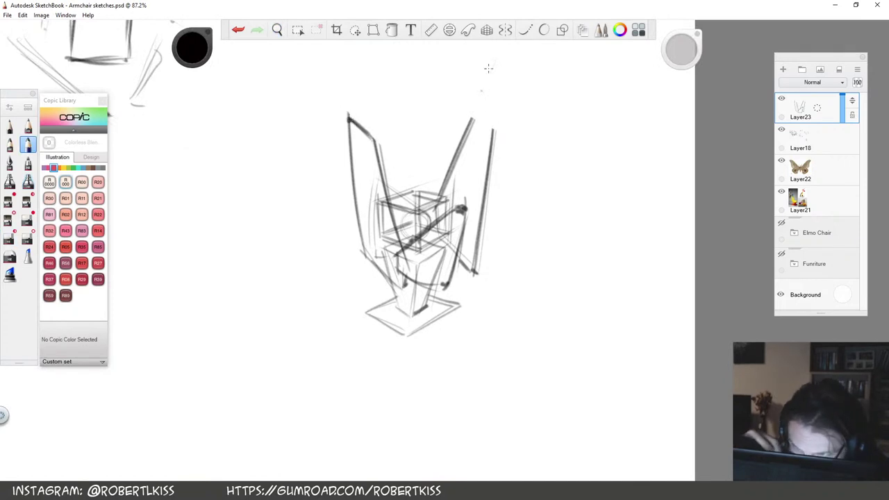
pyautogui.moveTo(468, 119); pyautogui.dragTo(475, 122)
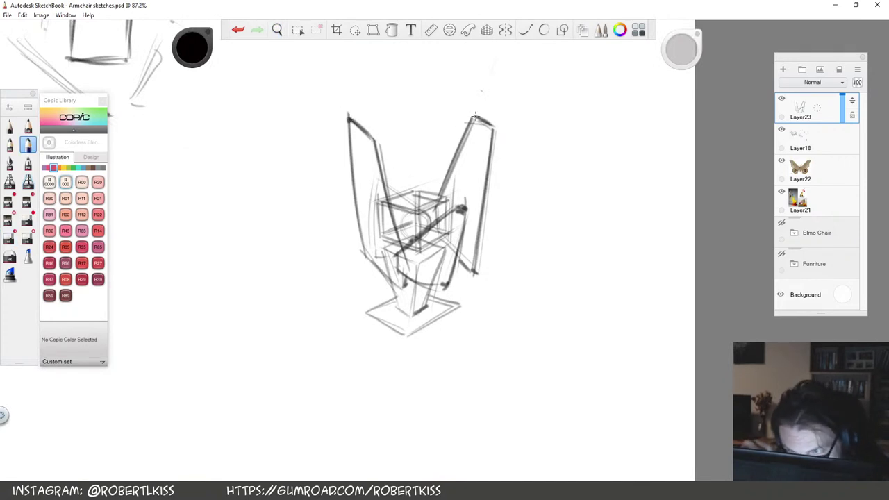
# Clean up the smaller wings by erasing stray lines near the pedestal and redrawing their upper and lower end edges
pyautogui.moveTo(472, 317)
pyautogui.mouseDown()
pyautogui.moveTo(476, 352)
pyautogui.moveTo(413, 326)
pyautogui.mouseUp()
pyautogui.moveTo(344, 344)
pyautogui.mouseDown()
pyautogui.moveTo(400, 376)
pyautogui.moveTo(470, 335)
pyautogui.moveTo(351, 352)
pyautogui.moveTo(401, 379)
pyautogui.moveTo(467, 341)
pyautogui.mouseUp()
pyautogui.press('e')
pyautogui.press('b')
pyautogui.moveTo(388, 263); pyautogui.dragTo(450, 215)
pyautogui.press('e')
pyautogui.moveTo(388, 289); pyautogui.dragTo(386, 254)
pyautogui.press('b')
pyautogui.moveTo(399, 284); pyautogui.dragTo(394, 306)
pyautogui.moveTo(394, 257)
pyautogui.mouseDown()
pyautogui.moveTo(399, 282)
pyautogui.moveTo(386, 285)
pyautogui.mouseUp()
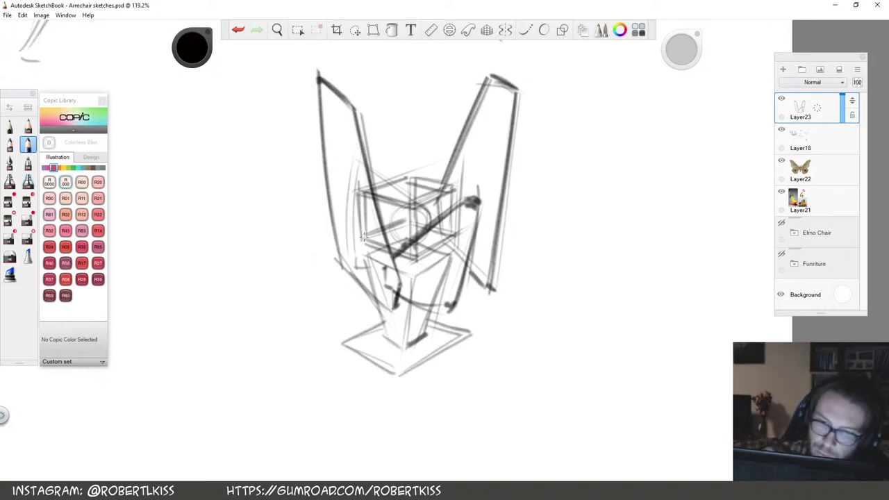
pyautogui.moveTo(350, 258)
pyautogui.mouseDown()
pyautogui.moveTo(356, 164)
pyautogui.moveTo(427, 213)
pyautogui.moveTo(368, 262)
pyautogui.mouseUp()
# Darken the inner and outer edges of the tall right wing
pyautogui.moveTo(487, 82); pyautogui.dragTo(438, 186)
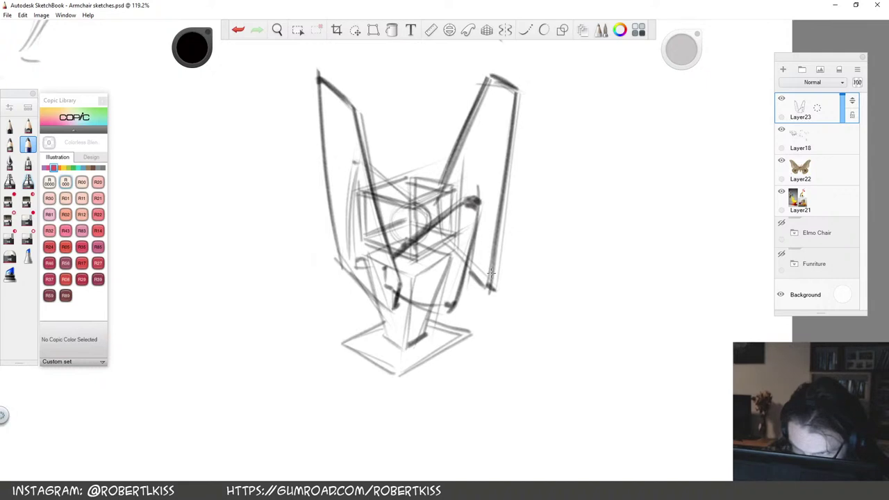
pyautogui.moveTo(515, 120); pyautogui.dragTo(490, 282)
pyautogui.press('space')
pyautogui.moveTo(500, 245); pyautogui.dragTo(424, 282)
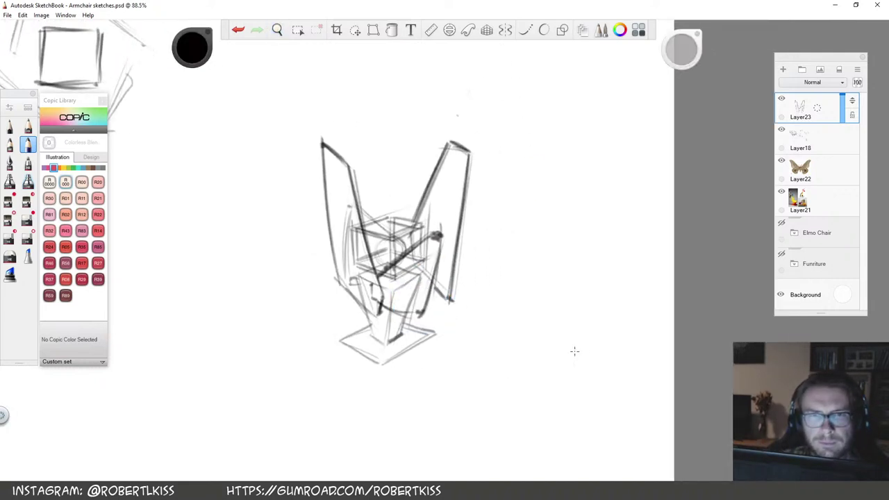
# Darken the base plate's edges and the pedestal's upper right edge, undoing a misplaced pedestal stroke
pyautogui.press('space')
pyautogui.moveTo(419, 319); pyautogui.dragTo(458, 300)
pyautogui.moveTo(427, 346); pyautogui.dragTo(362, 389)
pyautogui.moveTo(393, 321); pyautogui.dragTo(450, 336)
pyautogui.moveTo(367, 354); pyautogui.dragTo(371, 276)
pyautogui.hotkey('ctrl', 'z')
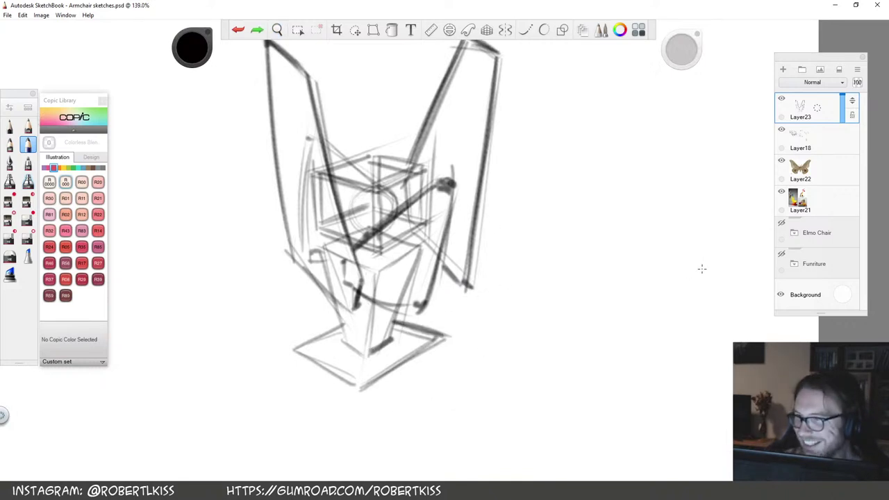
pyautogui.moveTo(417, 252); pyautogui.dragTo(374, 275)
# On Layer18, erase parts of the body box and pedestal lines that run behind the wings
pyautogui.click(802, 141)
pyautogui.press('e')
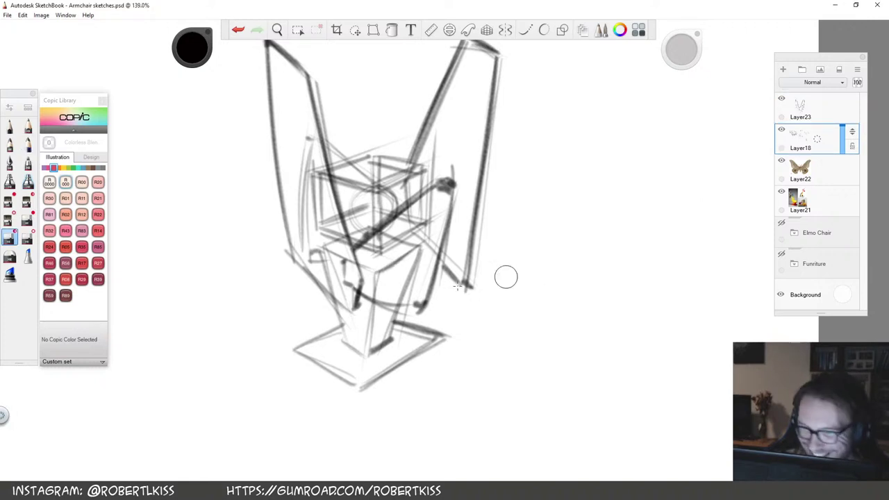
pyautogui.moveTo(683, 49); pyautogui.dragTo(676, 52)
pyautogui.moveTo(393, 229)
pyautogui.mouseDown()
pyautogui.moveTo(370, 247)
pyautogui.moveTo(430, 199)
pyautogui.mouseUp()
pyautogui.moveTo(363, 316); pyautogui.dragTo(357, 270)
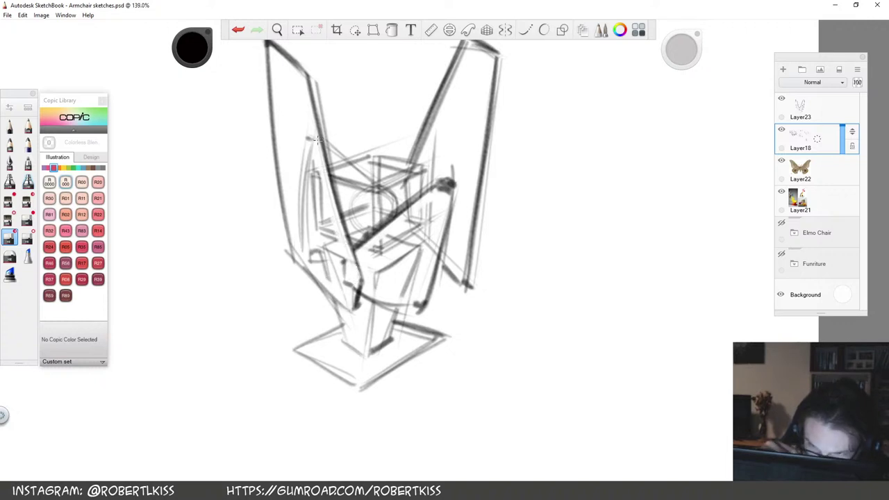
pyautogui.press('e')
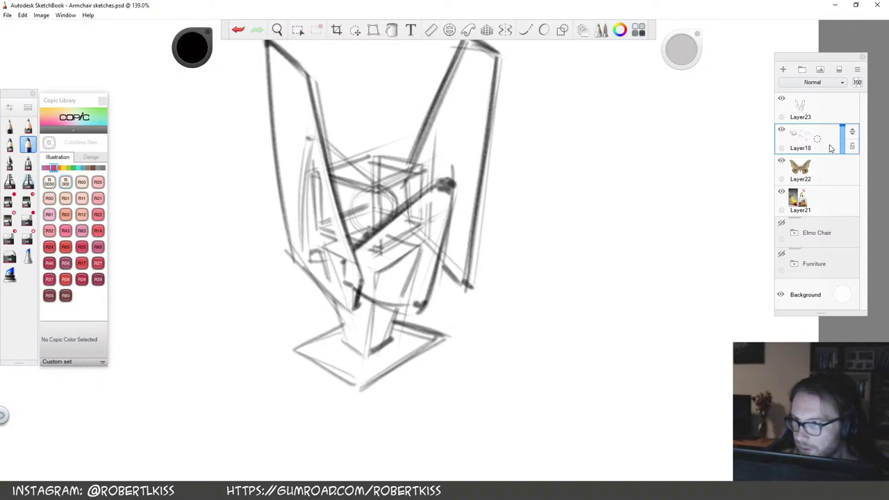
# Add a new empty layer between the wing line layer and Layer18 for colouring
pyautogui.click(815, 109)
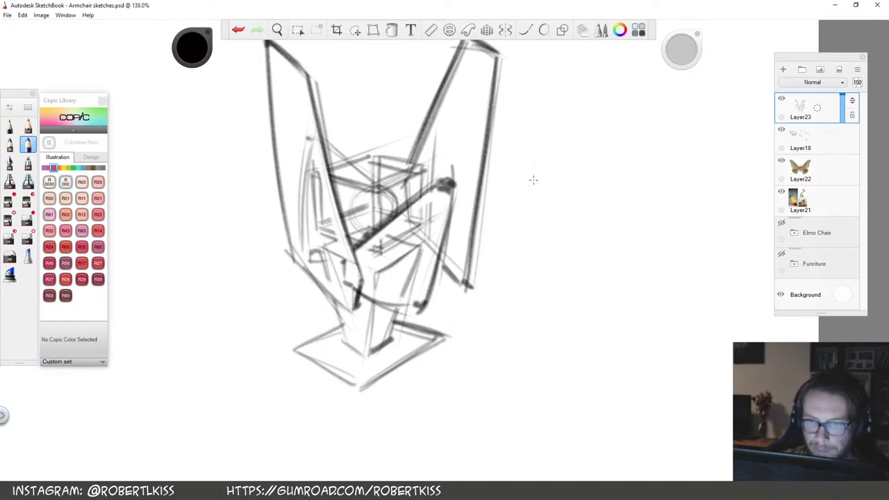
pyautogui.moveTo(813, 136); pyautogui.dragTo(817, 95)
pyautogui.click(779, 100)
pyautogui.click(780, 99)
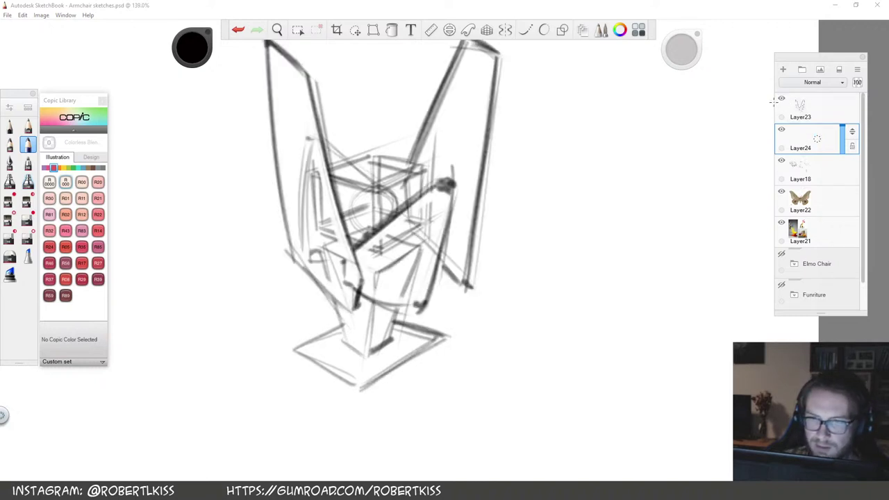
# Fill the tall and smaller wings with a light wash of Copic marker colour R32 Peach
pyautogui.click(9, 219)
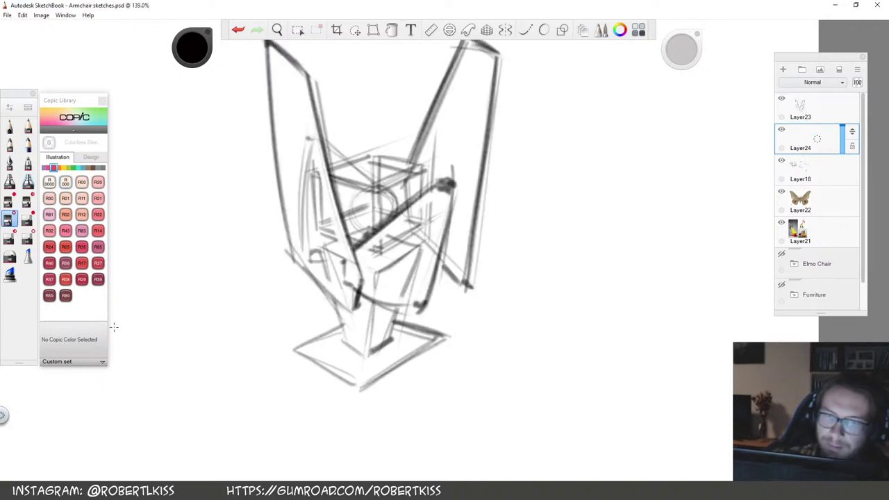
pyautogui.click(66, 230)
pyautogui.moveTo(409, 204)
pyautogui.mouseDown()
pyautogui.moveTo(371, 278)
pyautogui.moveTo(428, 197)
pyautogui.moveTo(423, 291)
pyautogui.moveTo(388, 304)
pyautogui.mouseUp()
pyautogui.moveTo(444, 177)
pyautogui.mouseDown()
pyautogui.moveTo(472, 71)
pyautogui.moveTo(458, 264)
pyautogui.mouseUp()
pyautogui.moveTo(337, 256); pyautogui.dragTo(291, 91)
pyautogui.moveTo(291, 90)
pyautogui.mouseDown()
pyautogui.moveTo(338, 257)
pyautogui.moveTo(275, 53)
pyautogui.mouseUp()
pyautogui.moveTo(272, 104); pyautogui.dragTo(320, 292)
pyautogui.moveTo(311, 256); pyautogui.dragTo(295, 274)
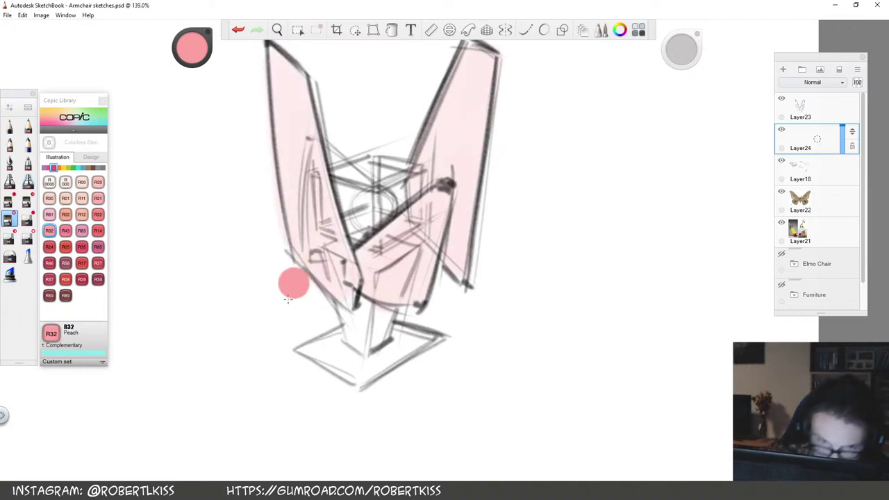
# Resize the marker and add extra R32 Peach tone over the body box and the smaller right wing
pyautogui.moveTo(686, 53); pyautogui.dragTo(674, 54)
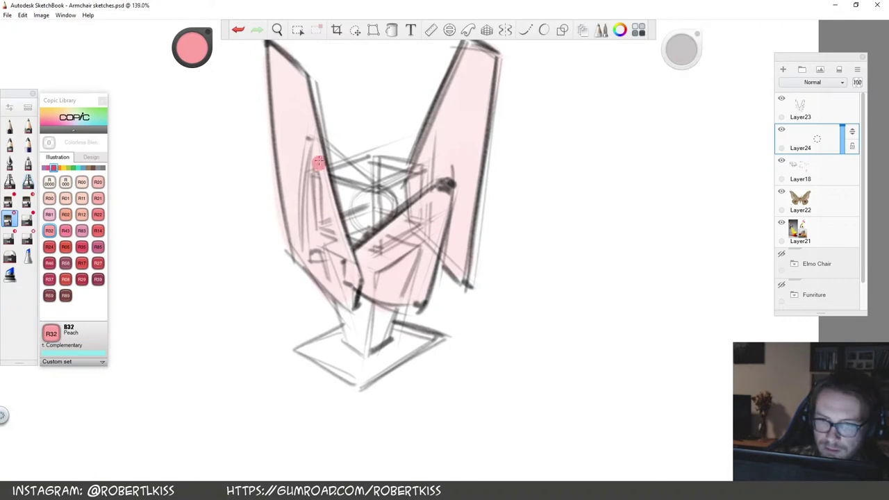
pyautogui.moveTo(349, 168)
pyautogui.mouseDown()
pyautogui.moveTo(358, 181)
pyautogui.moveTo(348, 204)
pyautogui.mouseUp()
pyautogui.moveTo(345, 275); pyautogui.dragTo(344, 286)
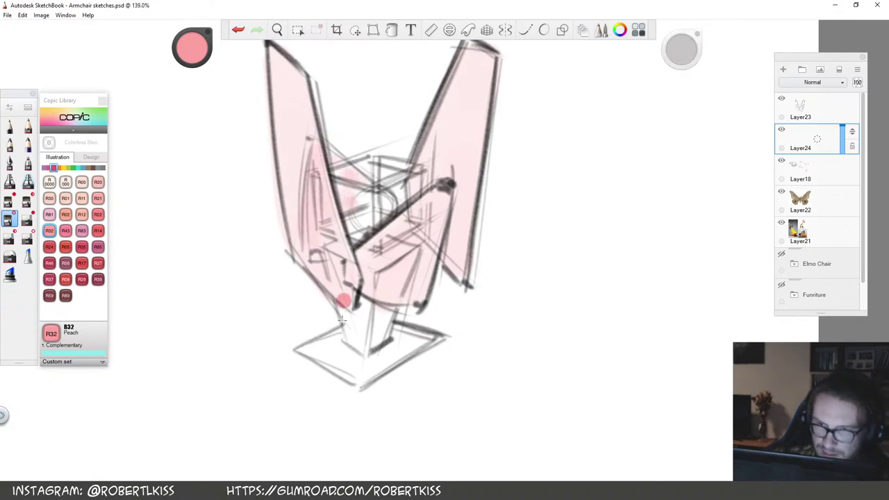
pyautogui.press('space')
pyautogui.moveTo(493, 237); pyautogui.dragTo(472, 274)
pyautogui.moveTo(495, 232); pyautogui.dragTo(439, 277)
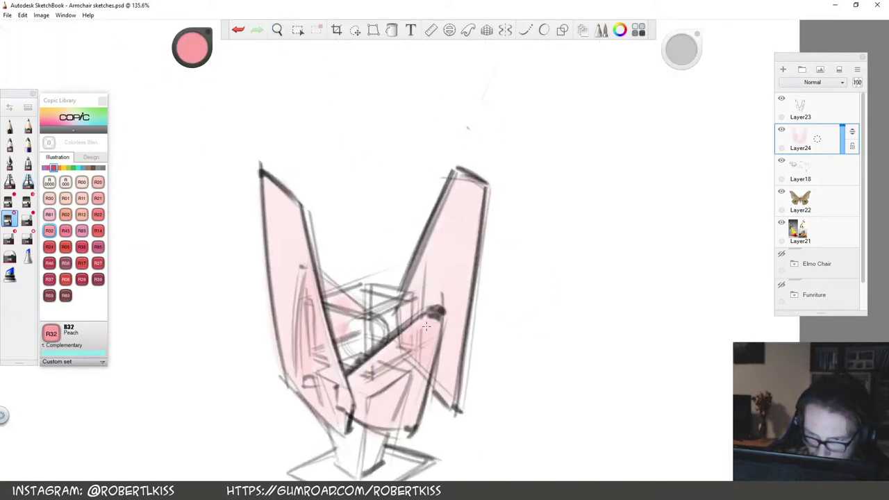
pyautogui.moveTo(426, 326)
pyautogui.mouseDown()
pyautogui.moveTo(408, 335)
pyautogui.moveTo(428, 366)
pyautogui.mouseUp()
pyautogui.press('space')
pyautogui.moveTo(431, 451); pyautogui.dragTo(475, 401)
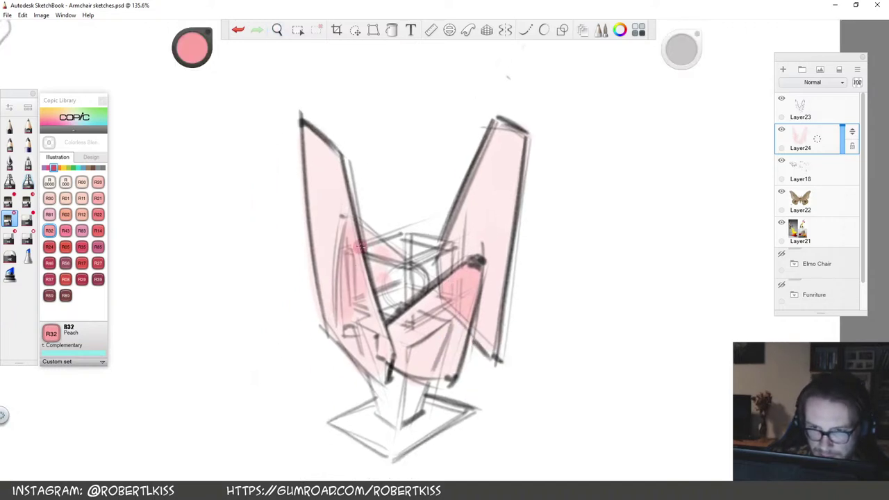
# Activate the wing line layer Layer23 for pencil work and try a stroke along the smaller right wing's upper edge
pyautogui.moveTo(430, 346); pyautogui.dragTo(426, 274)
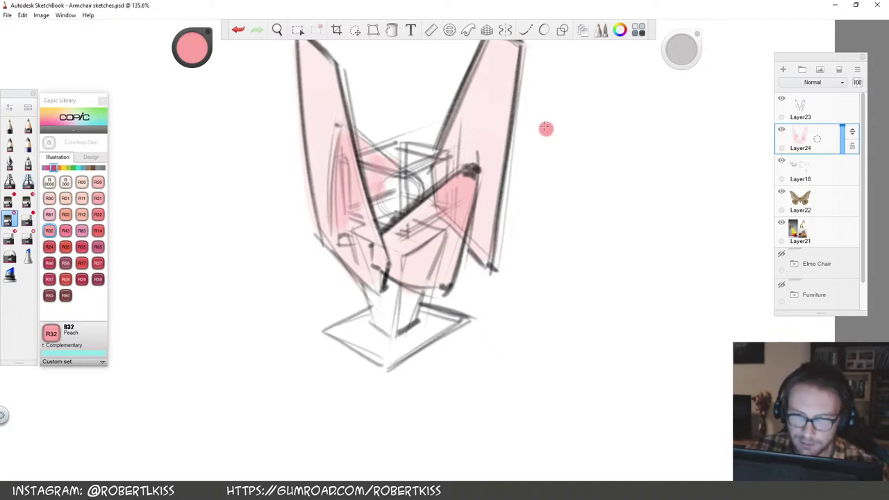
pyautogui.press('space')
pyautogui.moveTo(461, 295); pyautogui.dragTo(419, 361)
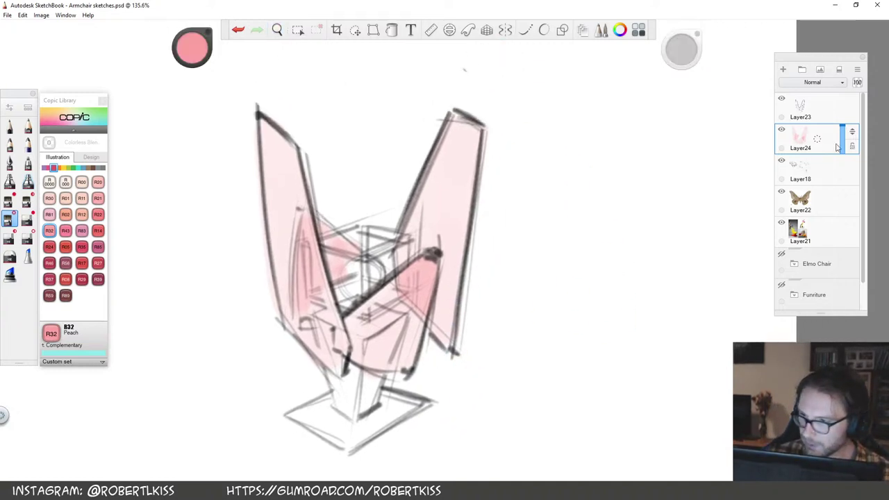
pyautogui.click(813, 109)
pyautogui.click(28, 144)
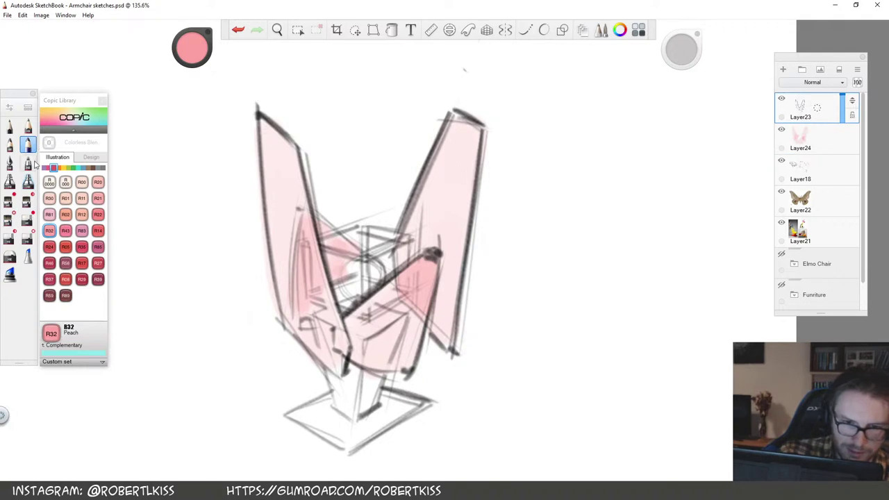
pyautogui.click(9, 238)
pyautogui.moveTo(352, 302)
pyautogui.mouseDown()
pyautogui.moveTo(415, 254)
pyautogui.moveTo(403, 261)
pyautogui.mouseUp()
pyautogui.press('e')
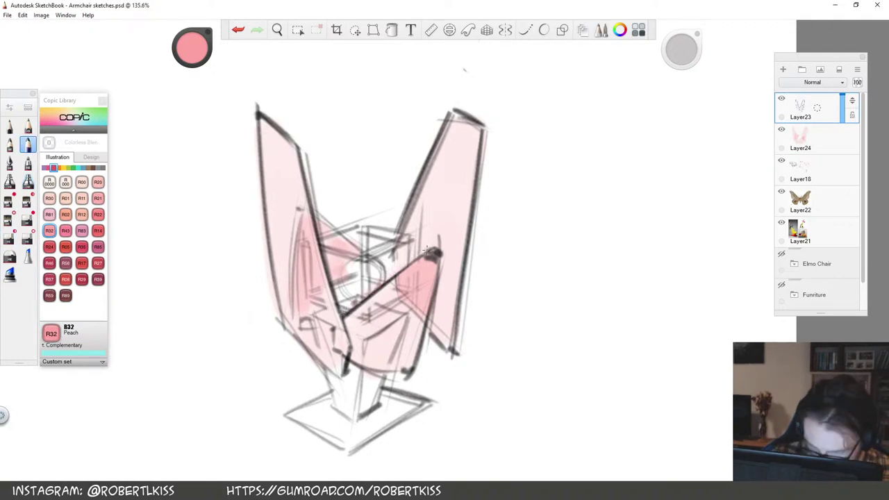
pyautogui.hotkey('ctrl', 'z')
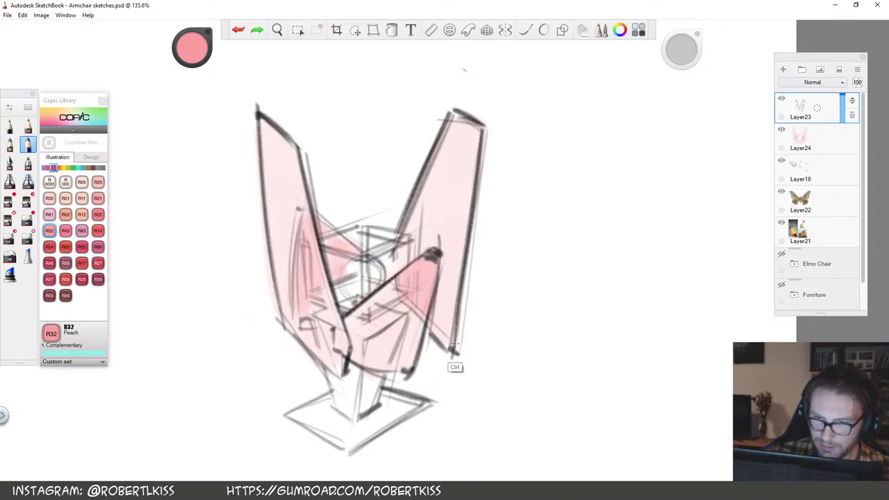
# Set the drawing colour to black and darken the smaller right wing's upper edge and the tall right wing's long edges
pyautogui.moveTo(193, 45); pyautogui.dragTo(198, 132)
pyautogui.moveTo(344, 318); pyautogui.dragTo(415, 259)
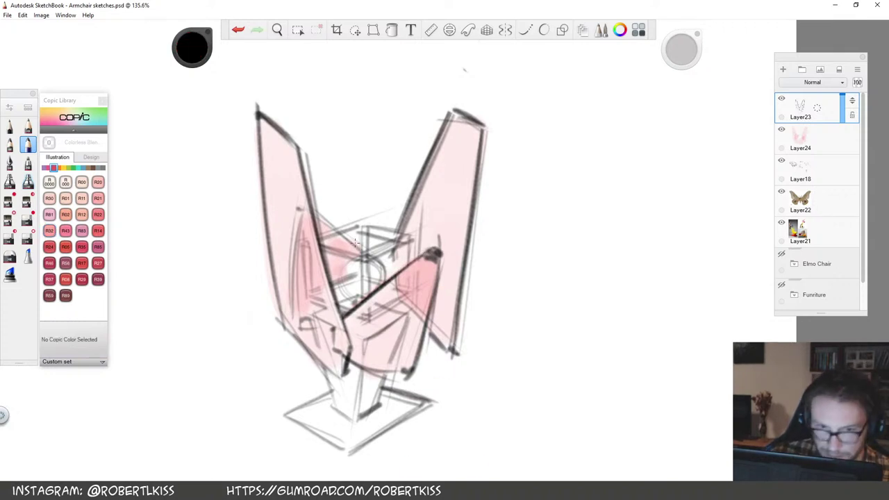
pyautogui.press('e')
pyautogui.click(28, 126)
pyautogui.moveTo(342, 320)
pyautogui.mouseDown()
pyautogui.moveTo(436, 251)
pyautogui.moveTo(422, 179)
pyautogui.moveTo(454, 115)
pyautogui.mouseUp()
pyautogui.moveTo(479, 173); pyautogui.dragTo(455, 338)
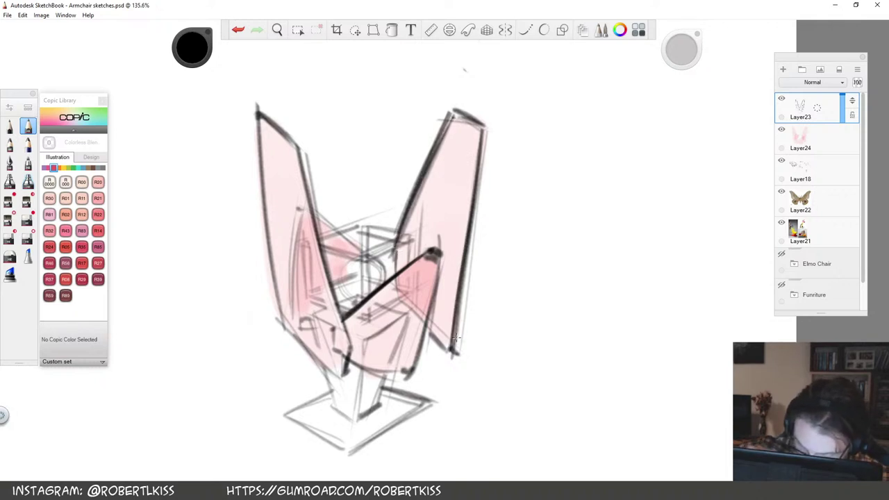
pyautogui.moveTo(512, 293); pyautogui.dragTo(481, 307)
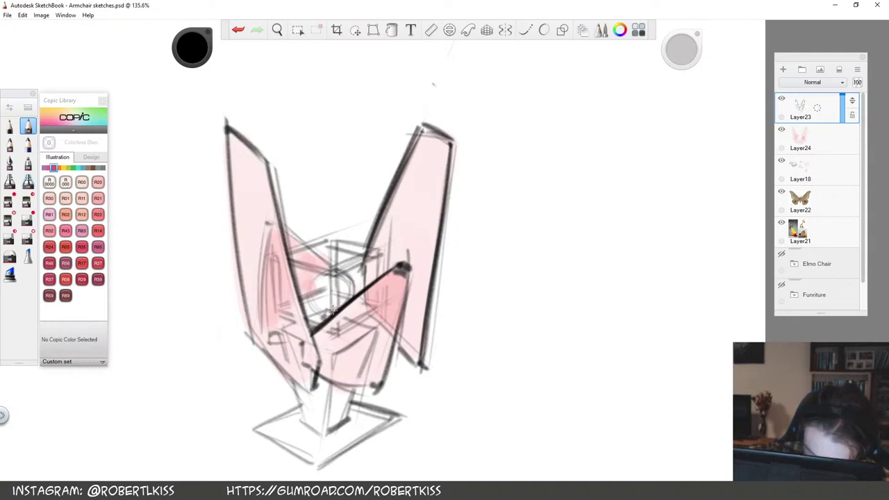
pyautogui.moveTo(340, 273)
pyautogui.mouseDown()
pyautogui.moveTo(378, 252)
pyautogui.moveTo(377, 263)
pyautogui.mouseUp()
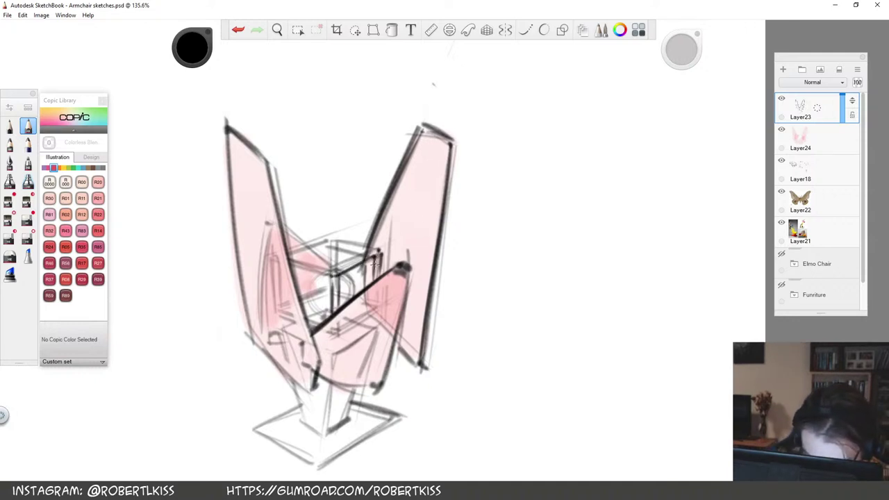
pyautogui.press('space')
pyautogui.moveTo(556, 280); pyautogui.dragTo(552, 219)
pyautogui.moveTo(379, 325); pyautogui.dragTo(321, 279)
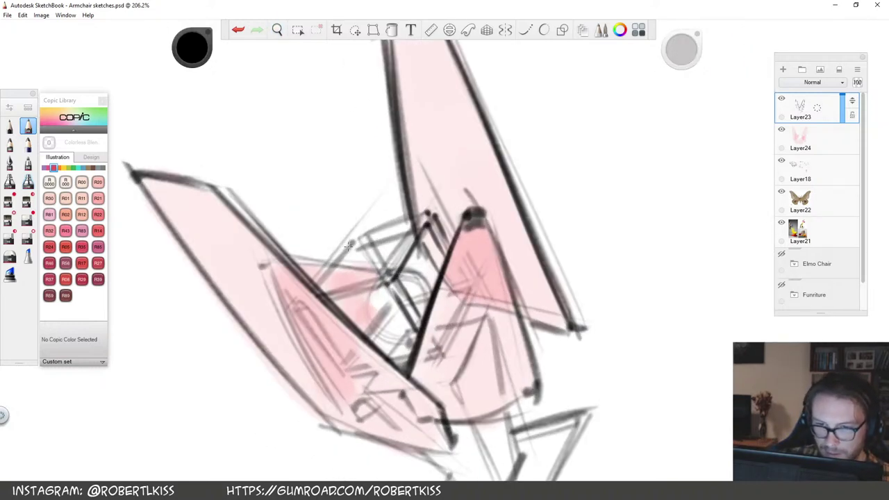
pyautogui.moveTo(352, 237); pyautogui.dragTo(428, 212)
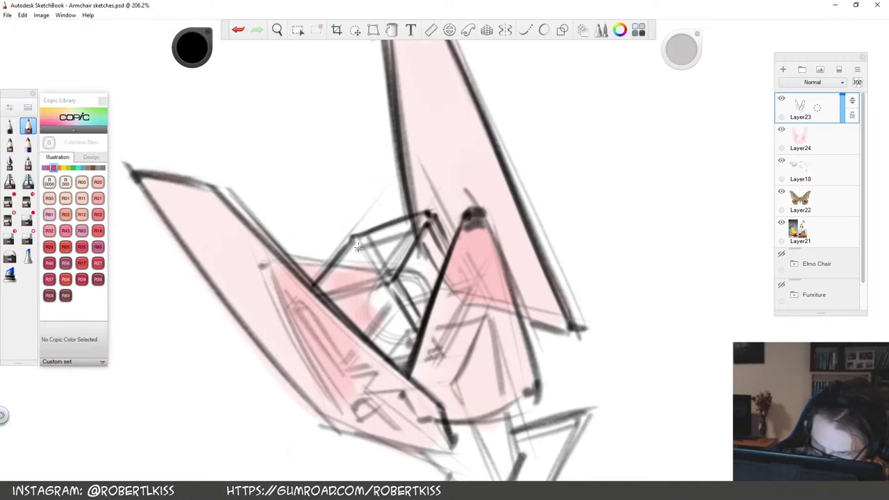
pyautogui.hotkey('ctrl', 'z')
pyautogui.hotkey('ctrl', 'z')
pyautogui.hotkey('ctrl', 'z')
pyautogui.hotkey('ctrl', 'z')
pyautogui.hotkey('ctrl', 'z')
pyautogui.hotkey('ctrl', 'z')
pyautogui.hotkey('ctrl', 'z')
pyautogui.hotkey('ctrl', 'z')
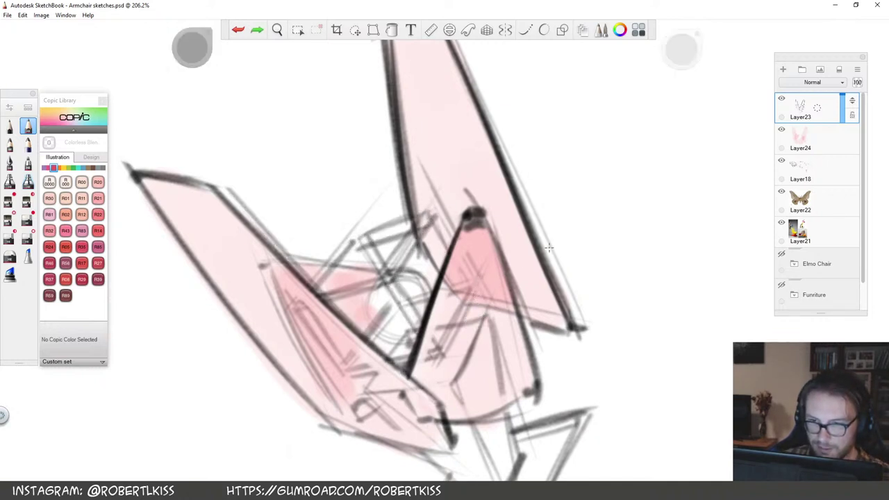
# Redraw the outline of the tall left wing in crisp black pencil lines, including its long edges and lower corner
pyautogui.moveTo(597, 241); pyautogui.dragTo(389, 388)
pyautogui.moveTo(247, 283)
pyautogui.mouseDown()
pyautogui.moveTo(253, 168)
pyautogui.moveTo(247, 281)
pyautogui.mouseUp()
pyautogui.moveTo(325, 222); pyautogui.dragTo(301, 379)
pyautogui.moveTo(331, 206)
pyautogui.mouseDown()
pyautogui.moveTo(227, 324)
pyautogui.moveTo(448, 94)
pyautogui.mouseUp()
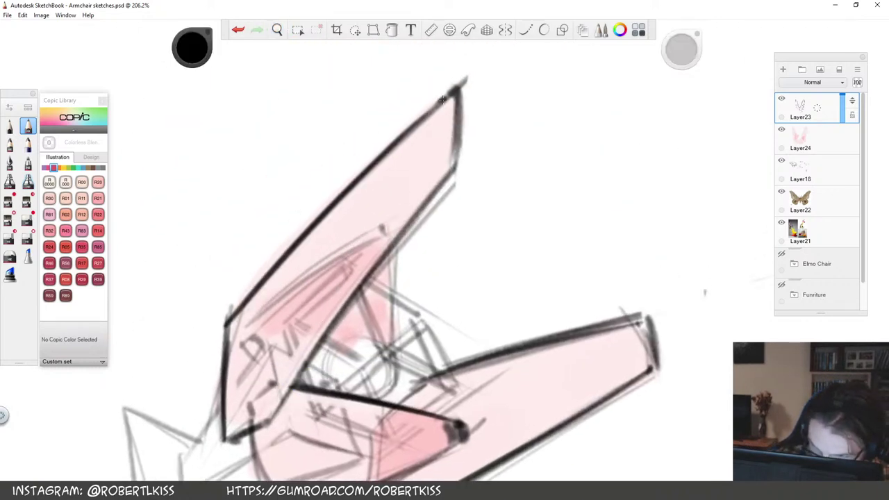
pyautogui.moveTo(238, 314)
pyautogui.mouseDown()
pyautogui.moveTo(445, 92)
pyautogui.moveTo(462, 85)
pyautogui.moveTo(456, 182)
pyautogui.mouseUp()
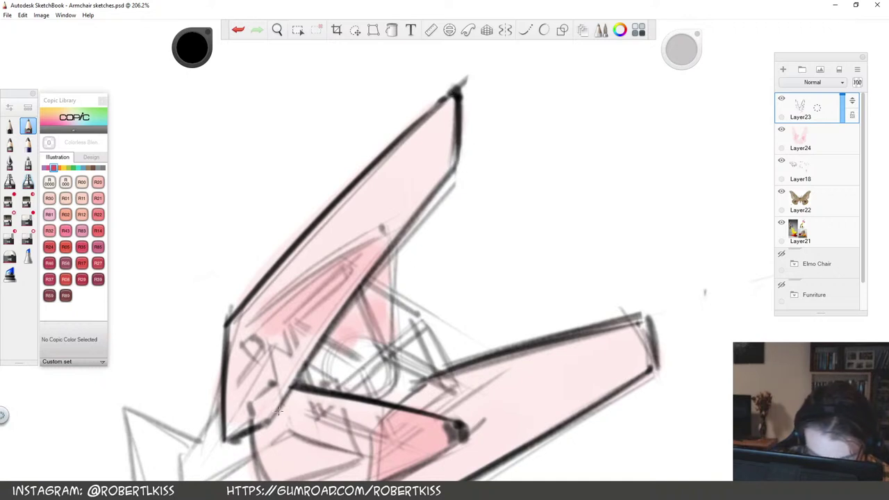
pyautogui.moveTo(286, 400); pyautogui.dragTo(434, 194)
pyautogui.moveTo(270, 421); pyautogui.dragTo(448, 171)
pyautogui.press('space')
pyautogui.moveTo(430, 292); pyautogui.dragTo(485, 230)
pyautogui.moveTo(313, 366); pyautogui.dragTo(279, 380)
# Darken the tall right wing's outer edge, lower tip and inner edge beside the body box
pyautogui.press('space')
pyautogui.moveTo(529, 376); pyautogui.dragTo(477, 281)
pyautogui.moveTo(366, 341)
pyautogui.mouseDown()
pyautogui.moveTo(356, 386)
pyautogui.moveTo(390, 379)
pyautogui.moveTo(652, 214)
pyautogui.mouseUp()
pyautogui.moveTo(361, 381); pyautogui.dragTo(525, 277)
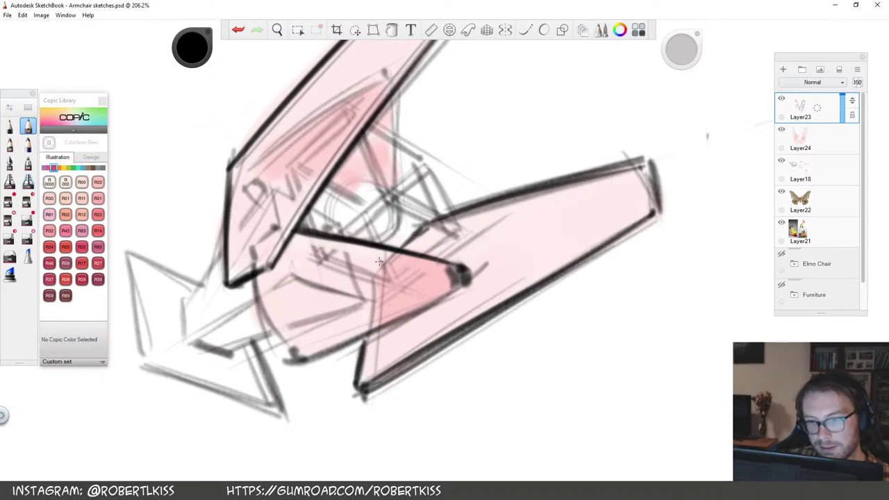
pyautogui.moveTo(422, 230); pyautogui.dragTo(406, 243)
# Redraw the smaller right wing's lower and outer edges in black, closing its outline
pyautogui.press('space')
pyautogui.moveTo(505, 287)
pyautogui.mouseDown()
pyautogui.moveTo(536, 229)
pyautogui.moveTo(403, 105)
pyautogui.mouseUp()
pyautogui.moveTo(620, 234); pyautogui.dragTo(589, 346)
pyautogui.moveTo(575, 416); pyautogui.dragTo(477, 324)
pyautogui.moveTo(394, 348); pyautogui.dragTo(473, 289)
pyautogui.press('space')
pyautogui.moveTo(565, 252); pyautogui.dragTo(477, 407)
pyautogui.moveTo(576, 209); pyautogui.dragTo(547, 342)
pyautogui.moveTo(451, 313); pyautogui.dragTo(578, 392)
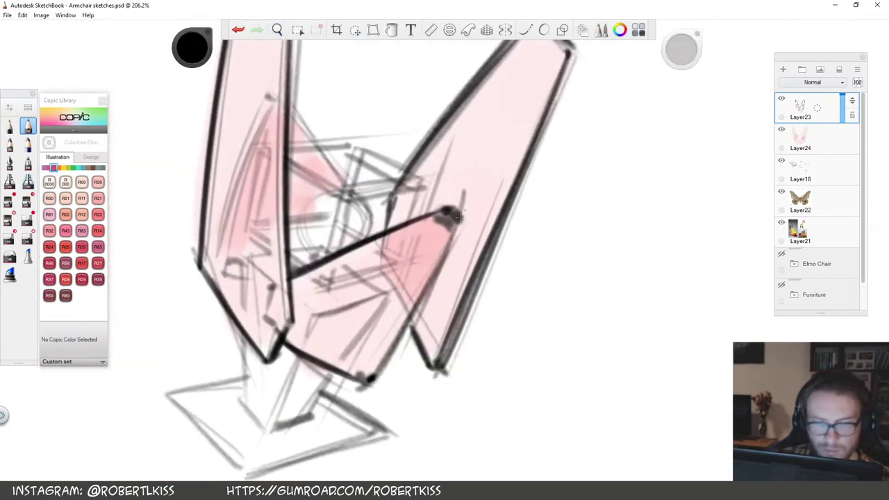
pyautogui.moveTo(372, 379); pyautogui.dragTo(458, 224)
# Outline the smaller left wing in black, both where it shows through the tall wing and where it emerges beside the box
pyautogui.moveTo(218, 243); pyautogui.dragTo(266, 107)
pyautogui.moveTo(209, 249); pyautogui.dragTo(270, 98)
pyautogui.moveTo(316, 150); pyautogui.dragTo(341, 182)
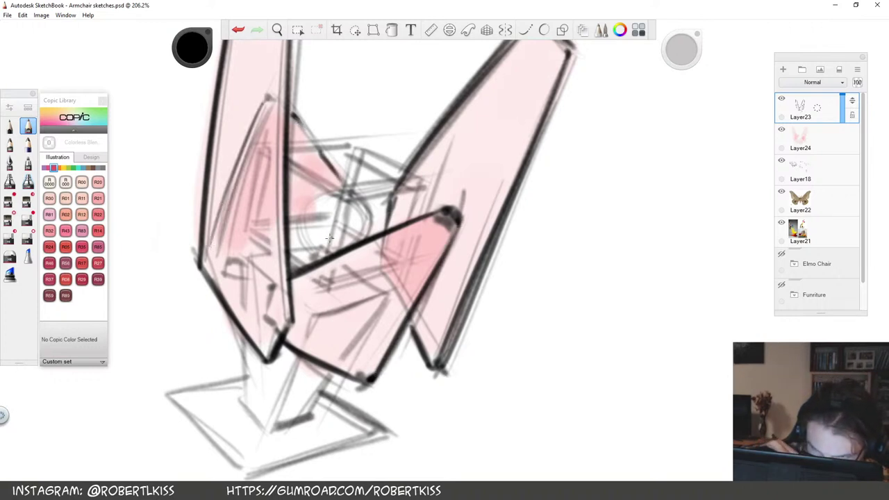
pyautogui.moveTo(216, 244); pyautogui.dragTo(214, 254)
# Lock the transparency of Layer23 and choose a Copic marker in colour RV25
pyautogui.press('space')
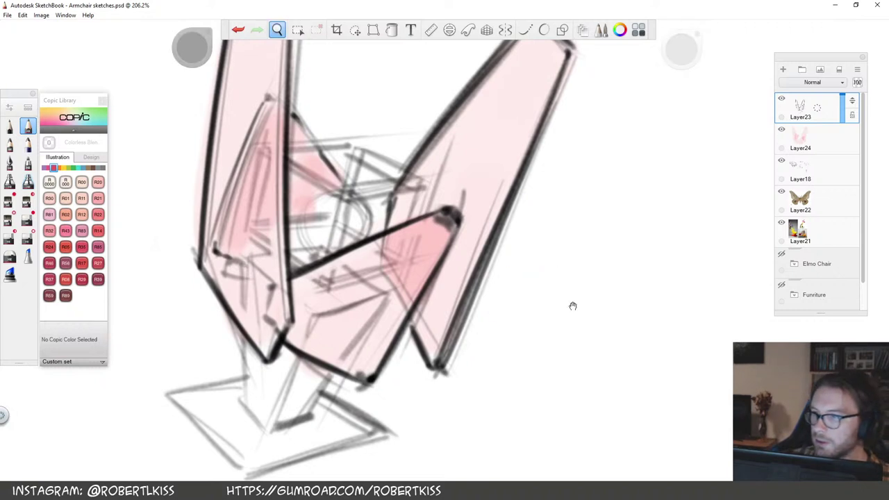
pyautogui.moveTo(572, 305); pyautogui.dragTo(591, 397)
pyautogui.press('space')
pyautogui.moveTo(487, 300)
pyautogui.mouseDown()
pyautogui.moveTo(442, 325)
pyautogui.moveTo(416, 317)
pyautogui.mouseUp()
pyautogui.click(10, 202)
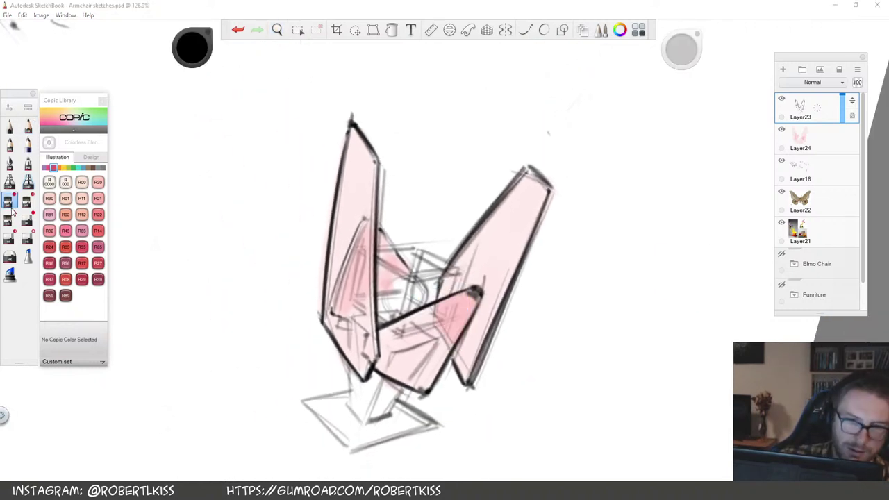
pyautogui.click(82, 247)
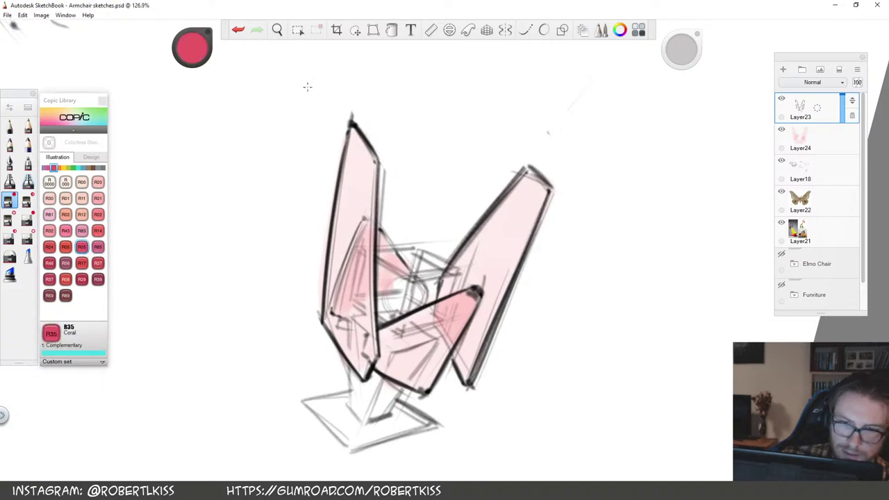
pyautogui.click(48, 168)
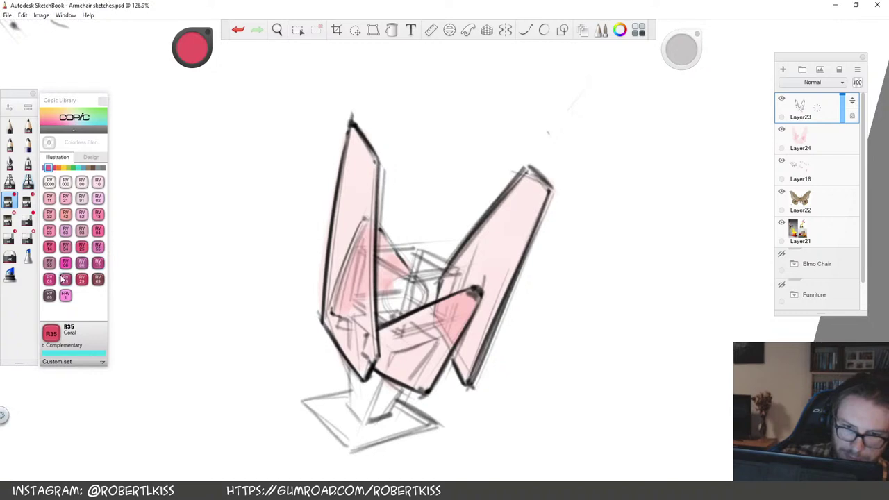
pyautogui.click(81, 247)
# Adjust the marker and recolour all the black wing outlines with RV25 pink
pyautogui.moveTo(681, 49); pyautogui.dragTo(683, 50)
pyautogui.moveTo(338, 172)
pyautogui.mouseDown()
pyautogui.moveTo(340, 200)
pyautogui.moveTo(352, 123)
pyautogui.moveTo(378, 182)
pyautogui.moveTo(366, 379)
pyautogui.moveTo(406, 261)
pyautogui.moveTo(420, 392)
pyautogui.moveTo(479, 292)
pyautogui.mouseUp()
pyautogui.moveTo(479, 368); pyautogui.dragTo(549, 191)
pyautogui.moveTo(470, 383); pyautogui.dragTo(540, 177)
pyautogui.moveTo(459, 250); pyautogui.dragTo(530, 166)
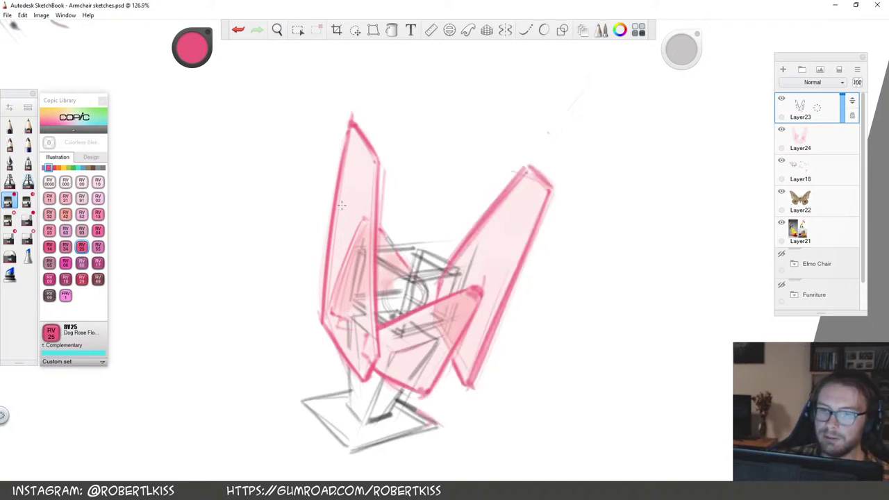
# On Layer24, lay a broad marker wash of RV25 over the peach fill of the tall and smaller wings
pyautogui.press('space')
pyautogui.moveTo(482, 296); pyautogui.dragTo(579, 240)
pyautogui.moveTo(562, 270); pyautogui.dragTo(620, 249)
pyautogui.click(810, 143)
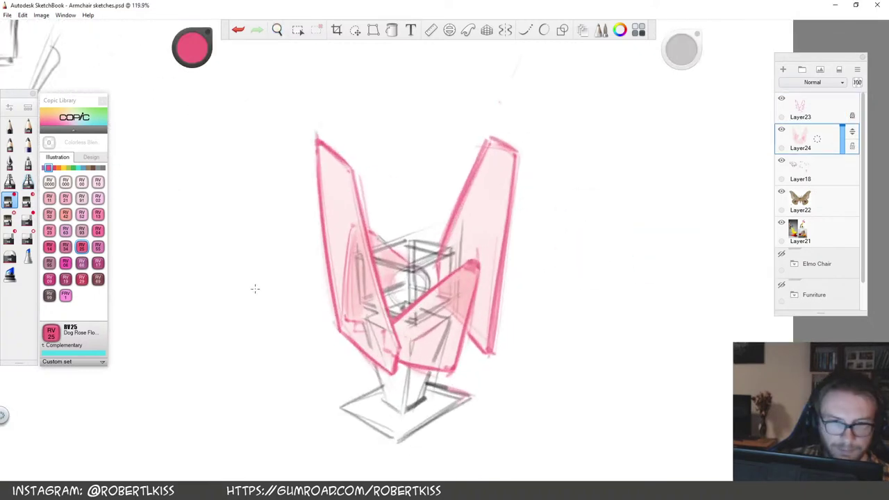
pyautogui.click(9, 219)
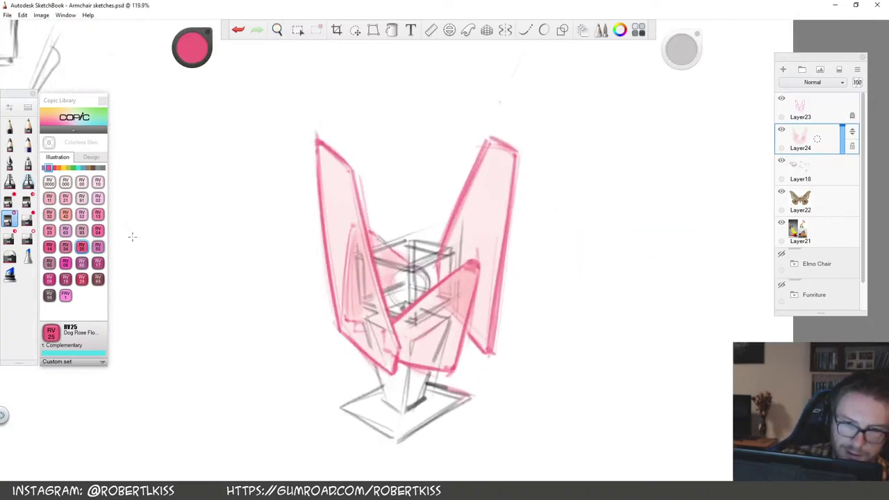
pyautogui.moveTo(681, 49); pyautogui.dragTo(683, 55)
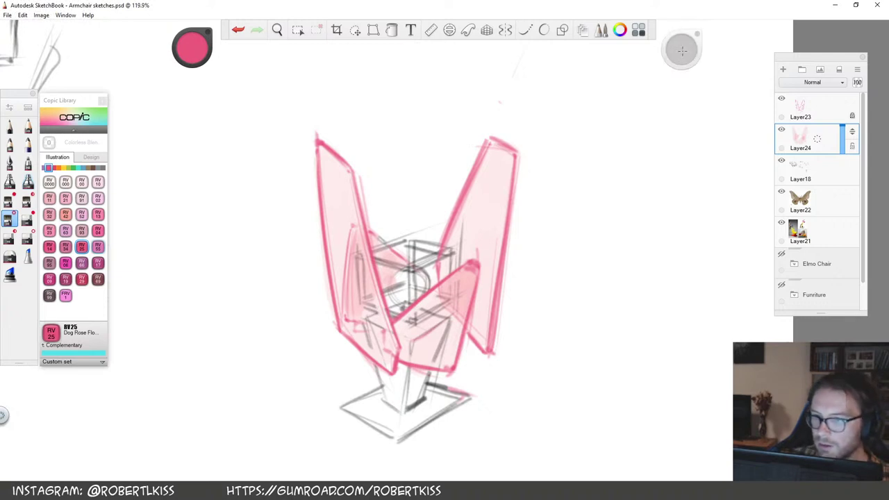
pyautogui.moveTo(492, 170)
pyautogui.mouseDown()
pyautogui.moveTo(496, 152)
pyautogui.moveTo(462, 250)
pyautogui.moveTo(486, 209)
pyautogui.moveTo(497, 243)
pyautogui.mouseUp()
pyautogui.hotkey('ctrl', 'z')
pyautogui.moveTo(464, 283)
pyautogui.mouseDown()
pyautogui.moveTo(417, 326)
pyautogui.moveTo(424, 351)
pyautogui.moveTo(442, 364)
pyautogui.moveTo(414, 355)
pyautogui.mouseUp()
pyautogui.moveTo(455, 243)
pyautogui.mouseDown()
pyautogui.moveTo(452, 266)
pyautogui.moveTo(485, 264)
pyautogui.moveTo(508, 187)
pyautogui.moveTo(480, 334)
pyautogui.mouseUp()
pyautogui.moveTo(426, 326)
pyautogui.mouseDown()
pyautogui.moveTo(340, 208)
pyautogui.moveTo(368, 333)
pyautogui.mouseUp()
pyautogui.moveTo(351, 299); pyautogui.dragTo(366, 353)
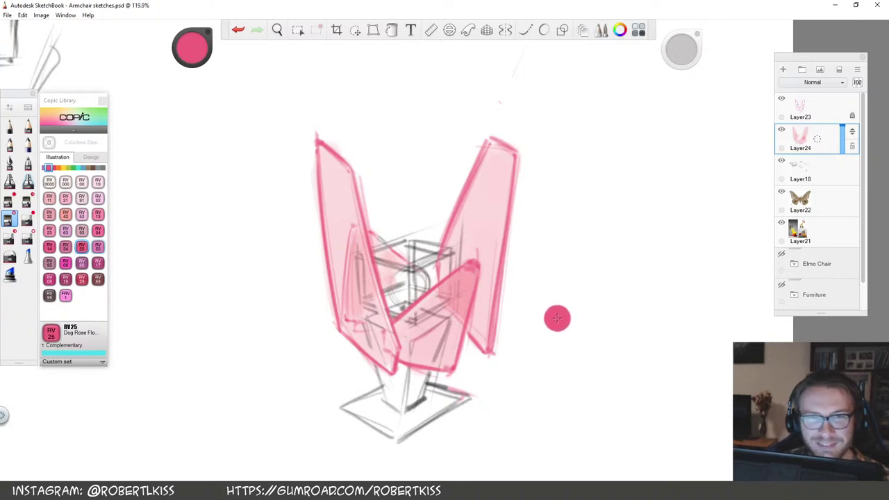
# Choose the pencil and activate Layer18, toggling its visibility to check which lines it holds
pyautogui.press('space')
pyautogui.moveTo(587, 388); pyautogui.dragTo(571, 355)
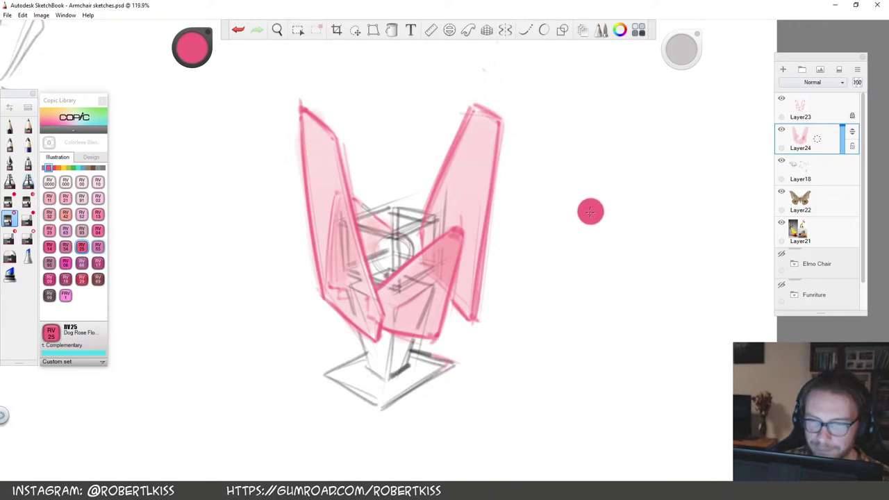
pyautogui.click(29, 127)
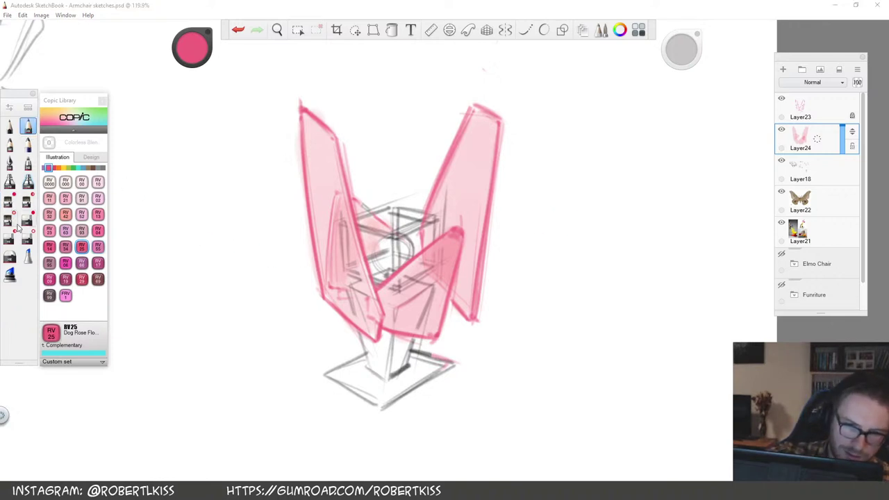
pyautogui.press('space')
pyautogui.moveTo(530, 417); pyautogui.dragTo(526, 397)
pyautogui.click(796, 175)
pyautogui.click(782, 161)
pyautogui.click(781, 162)
# Redraw the pedestal's sides, lower corner and upper edges on Layer18 in black pencil
pyautogui.press('space')
pyautogui.moveTo(387, 331); pyautogui.dragTo(351, 233)
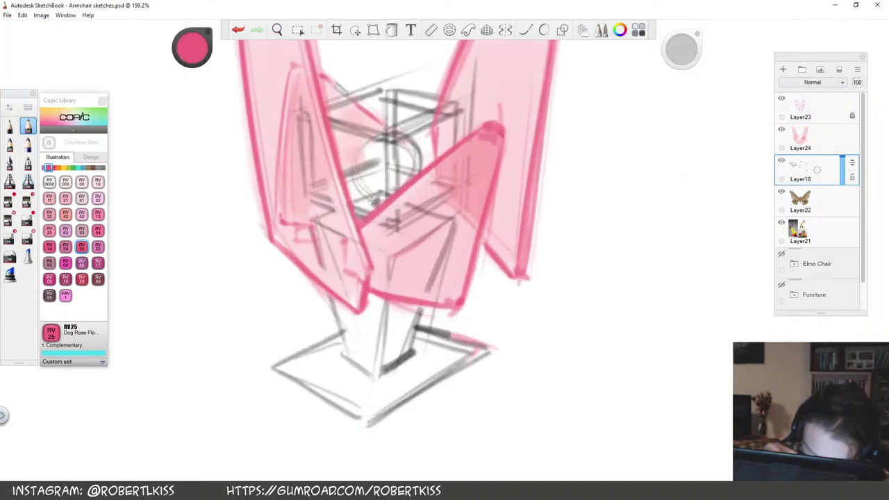
pyautogui.hotkey('ctrl', 'z')
pyautogui.hotkey('ctrl', 'z')
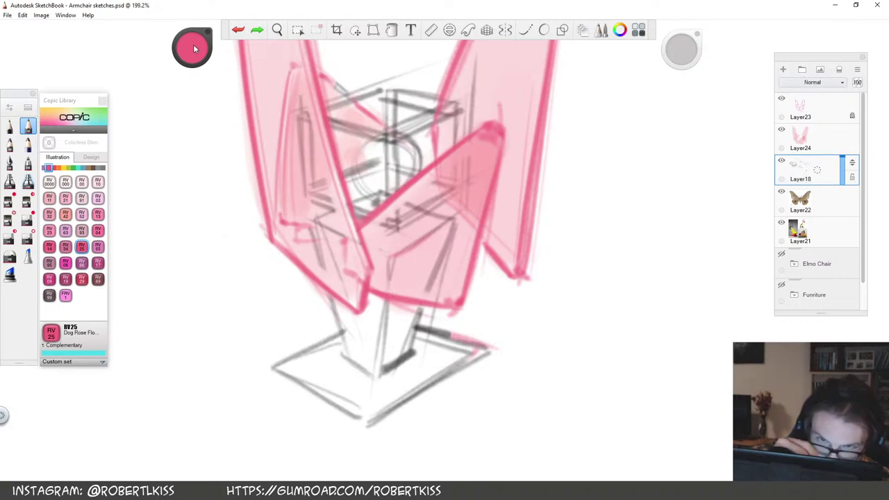
pyautogui.moveTo(195, 49); pyautogui.dragTo(196, 132)
pyautogui.moveTo(409, 353); pyautogui.dragTo(419, 312)
pyautogui.moveTo(347, 356)
pyautogui.mouseDown()
pyautogui.moveTo(332, 301)
pyautogui.moveTo(375, 376)
pyautogui.moveTo(411, 350)
pyautogui.mouseUp()
pyautogui.moveTo(421, 316); pyautogui.dragTo(412, 353)
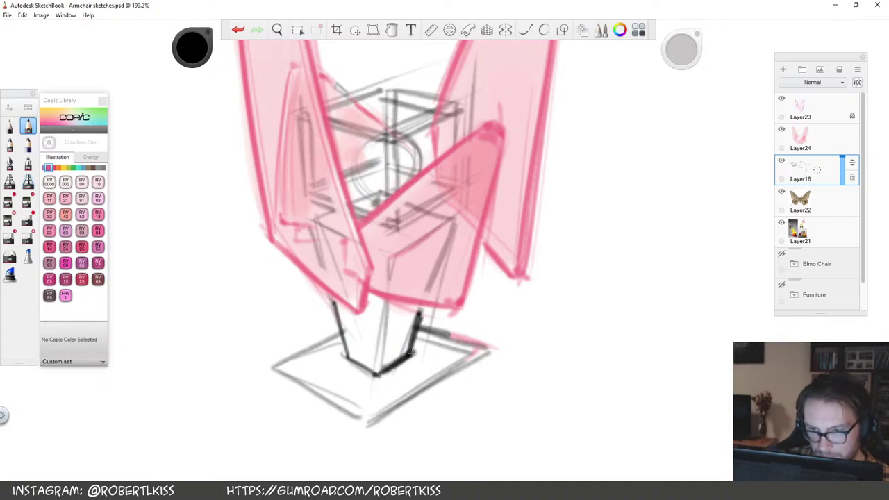
pyautogui.moveTo(454, 224); pyautogui.dragTo(429, 288)
pyautogui.moveTo(311, 222); pyautogui.dragTo(340, 205)
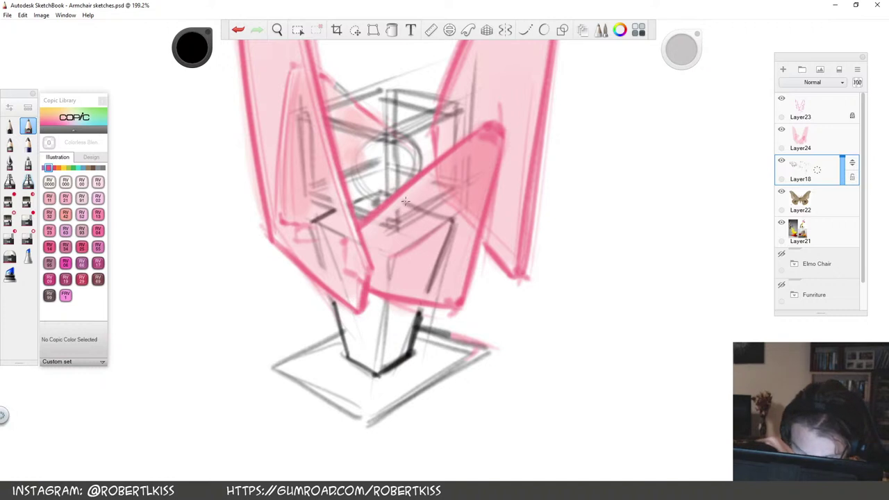
# Darken the body box's lower, right-hand vertical and upper edges in black
pyautogui.press('space')
pyautogui.moveTo(441, 235)
pyautogui.mouseDown()
pyautogui.moveTo(431, 339)
pyautogui.moveTo(450, 300)
pyautogui.moveTo(453, 206)
pyautogui.mouseUp()
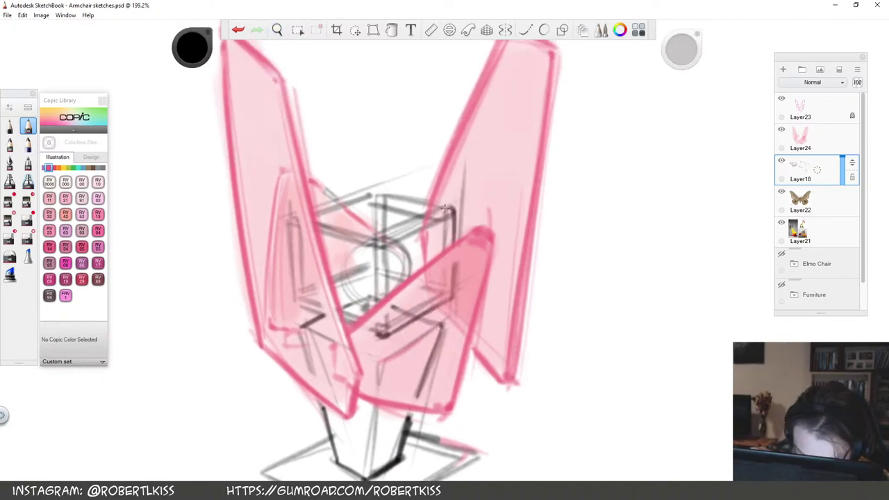
pyautogui.press('space')
pyautogui.moveTo(552, 222)
pyautogui.mouseDown()
pyautogui.moveTo(561, 231)
pyautogui.moveTo(379, 238)
pyautogui.mouseUp()
pyautogui.moveTo(376, 299); pyautogui.dragTo(403, 237)
# Erase the rounded opening lines sketched on the front of the body box
pyautogui.press('space')
pyautogui.moveTo(537, 189); pyautogui.dragTo(522, 313)
pyautogui.press('e')
pyautogui.moveTo(357, 272)
pyautogui.mouseDown()
pyautogui.moveTo(351, 289)
pyautogui.moveTo(364, 309)
pyautogui.mouseUp()
pyautogui.moveTo(392, 279)
pyautogui.mouseDown()
pyautogui.moveTo(407, 289)
pyautogui.moveTo(411, 264)
pyautogui.mouseUp()
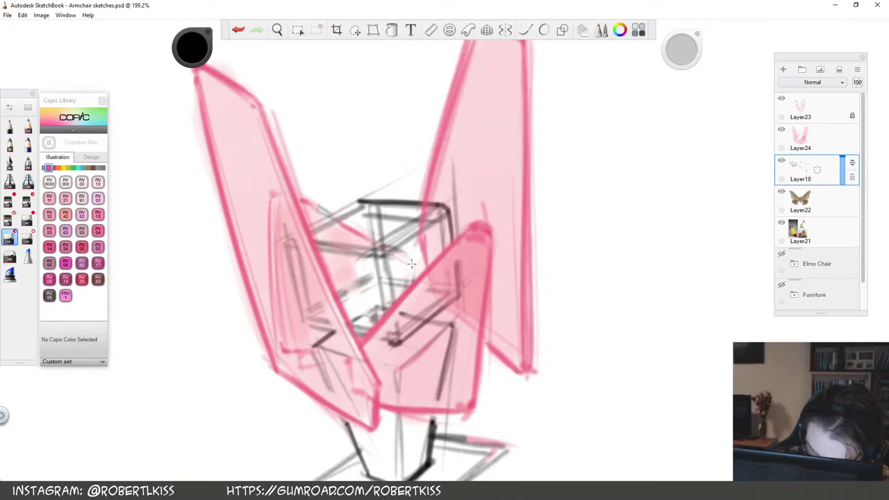
# Darken the left side's outer vertical, upper and lower corner edges of the body box in black pencil
pyautogui.press('e')
pyautogui.moveTo(362, 199)
pyautogui.mouseDown()
pyautogui.moveTo(290, 236)
pyautogui.moveTo(310, 327)
pyautogui.mouseUp()
pyautogui.press('space')
pyautogui.moveTo(477, 174)
pyautogui.mouseDown()
pyautogui.moveTo(496, 209)
pyautogui.moveTo(467, 203)
pyautogui.mouseUp()
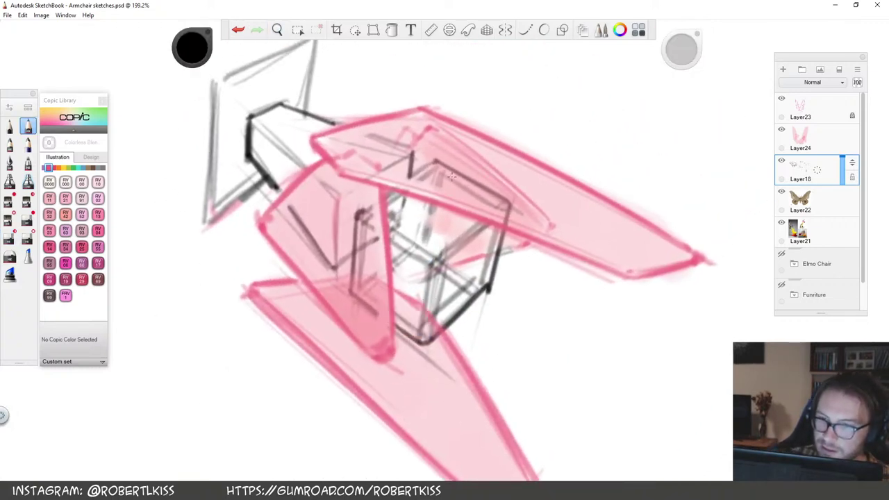
pyautogui.moveTo(412, 177); pyautogui.dragTo(422, 179)
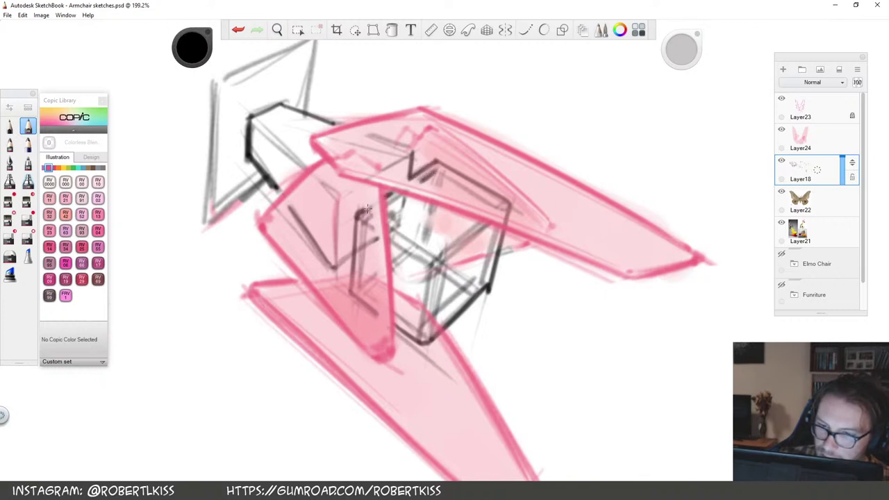
pyautogui.press('space')
pyautogui.moveTo(516, 234); pyautogui.dragTo(486, 202)
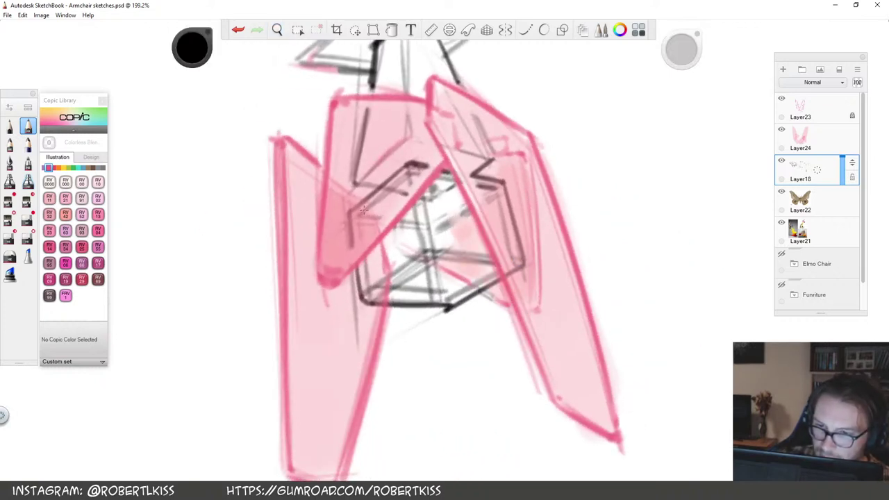
# Draw black inner lines parallel to the body box's edges and along its inner back corner to give the frame thickness
pyautogui.moveTo(364, 261)
pyautogui.mouseDown()
pyautogui.moveTo(369, 285)
pyautogui.moveTo(420, 255)
pyautogui.mouseUp()
pyautogui.moveTo(381, 299); pyautogui.dragTo(425, 265)
pyautogui.press('space')
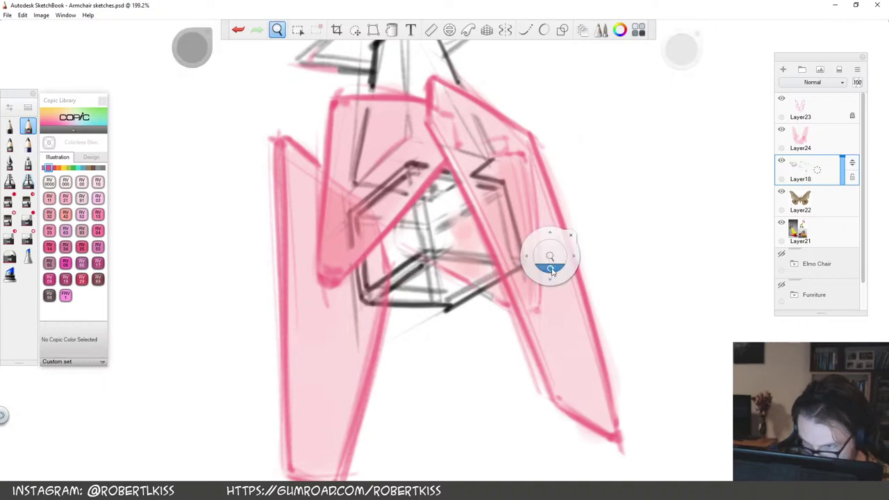
pyautogui.moveTo(552, 258); pyautogui.dragTo(552, 267)
pyautogui.moveTo(457, 268)
pyautogui.mouseDown()
pyautogui.moveTo(451, 202)
pyautogui.moveTo(446, 259)
pyautogui.mouseUp()
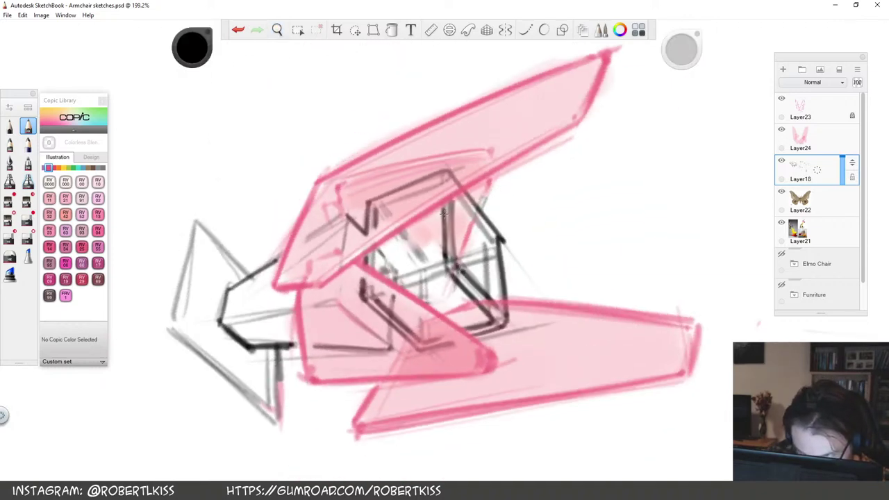
pyautogui.press('space')
pyautogui.moveTo(569, 267); pyautogui.dragTo(597, 253)
pyautogui.moveTo(457, 260)
pyautogui.mouseDown()
pyautogui.moveTo(452, 312)
pyautogui.moveTo(464, 304)
pyautogui.mouseUp()
pyautogui.moveTo(451, 209)
pyautogui.mouseDown()
pyautogui.moveTo(448, 243)
pyautogui.moveTo(456, 245)
pyautogui.mouseUp()
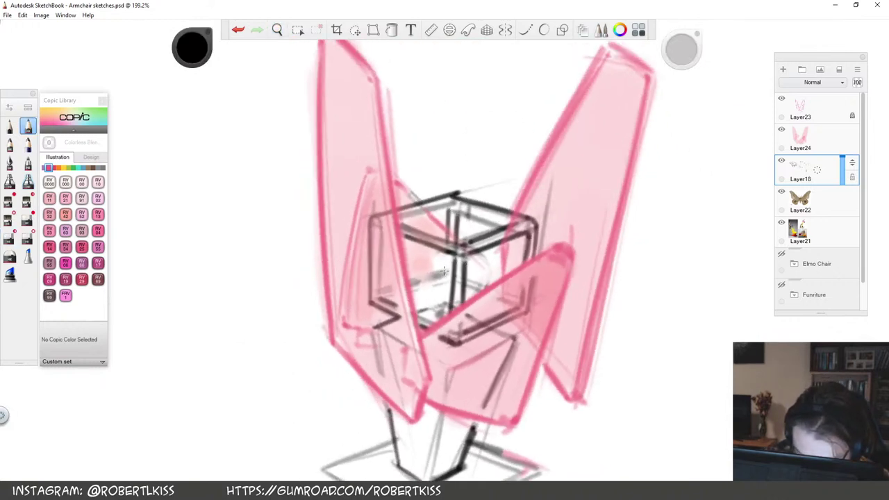
pyautogui.moveTo(408, 291); pyautogui.dragTo(444, 273)
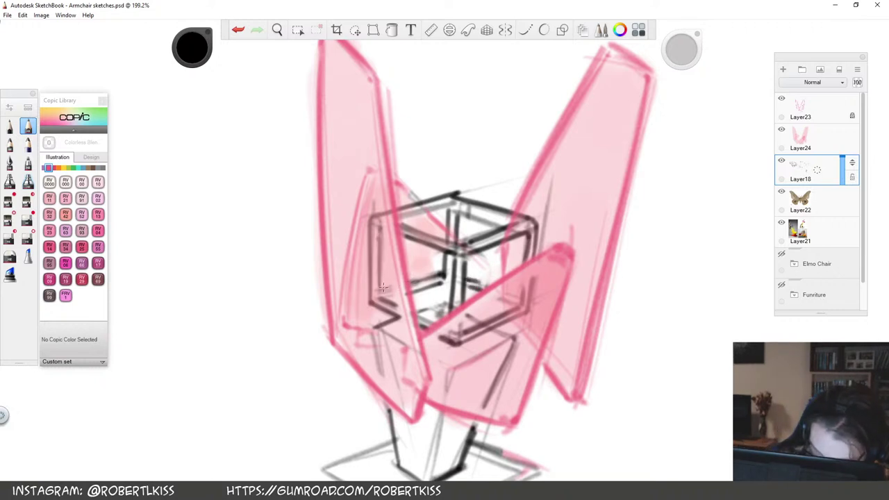
# Redraw the pedestal's front corner edge, its upper rim and the left side edges in black pencil
pyautogui.moveTo(540, 305); pyautogui.dragTo(527, 282)
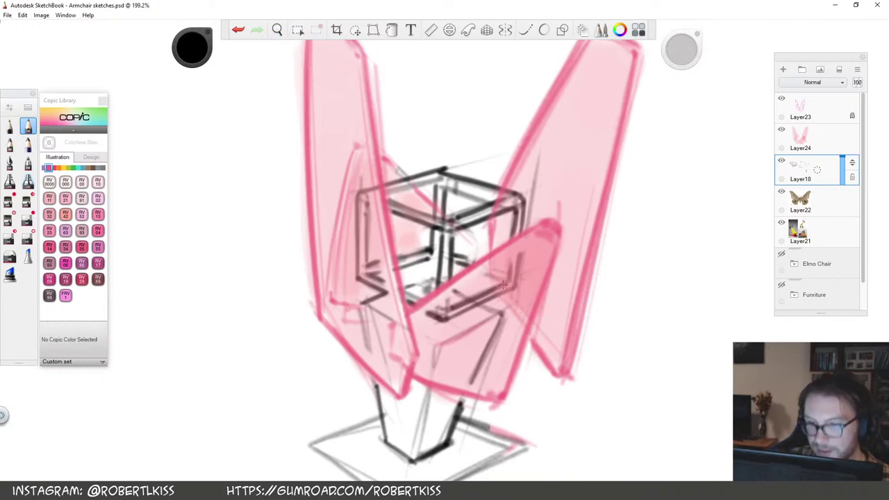
pyautogui.moveTo(500, 276); pyautogui.dragTo(497, 216)
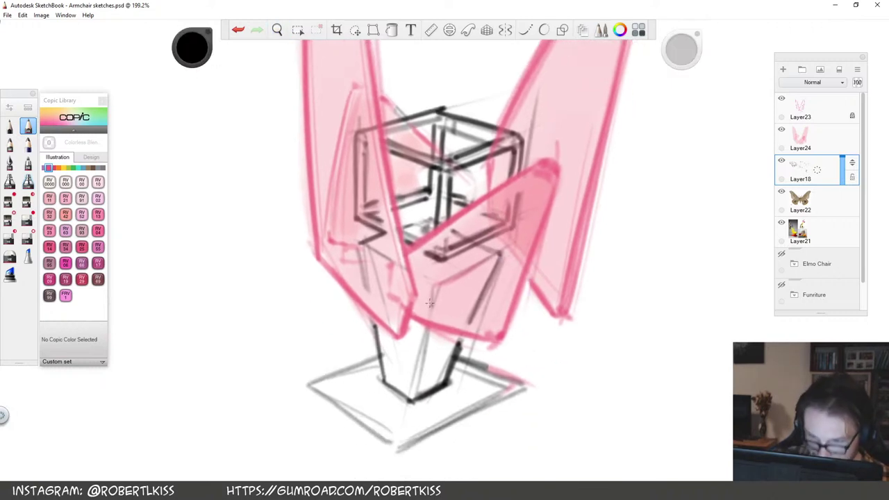
pyautogui.moveTo(435, 284); pyautogui.dragTo(432, 305)
pyautogui.moveTo(425, 339); pyautogui.dragTo(414, 405)
pyautogui.moveTo(490, 257); pyautogui.dragTo(438, 283)
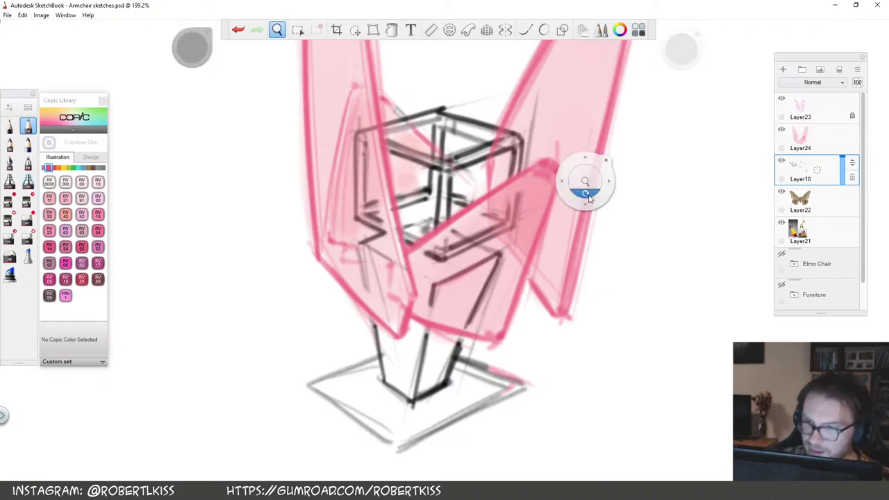
pyautogui.moveTo(585, 183); pyautogui.dragTo(511, 353)
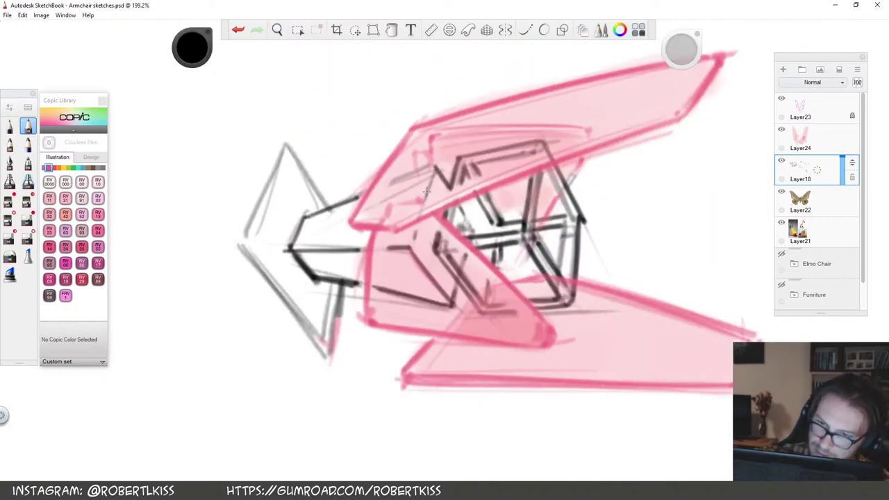
pyautogui.moveTo(615, 244); pyautogui.dragTo(616, 252)
pyautogui.moveTo(443, 291)
pyautogui.mouseDown()
pyautogui.moveTo(427, 336)
pyautogui.moveTo(446, 347)
pyautogui.moveTo(470, 338)
pyautogui.mouseUp()
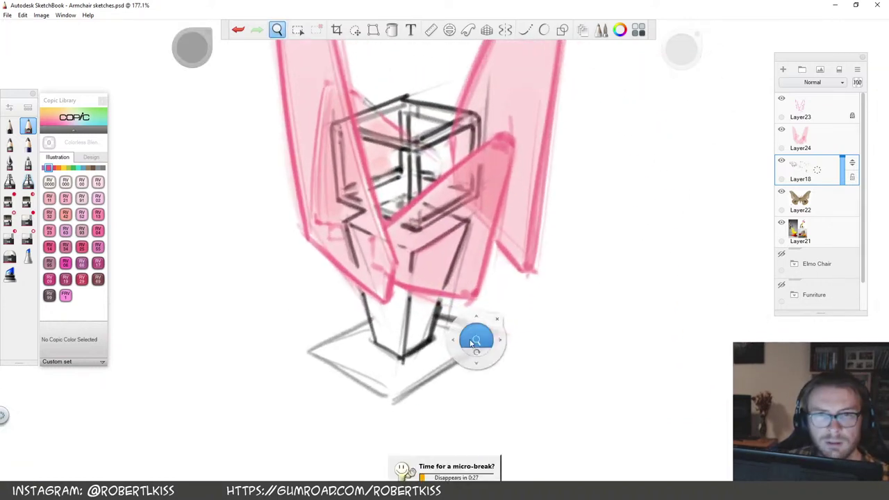
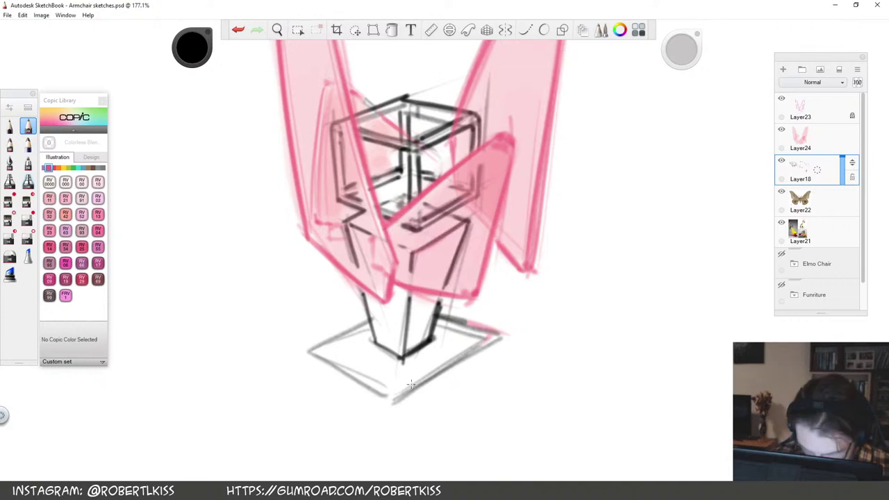
# Darken the four edges of the square base plate in black and add a new layer above Layer18
pyautogui.moveTo(491, 335); pyautogui.dragTo(396, 399)
pyautogui.moveTo(310, 353)
pyautogui.mouseDown()
pyautogui.moveTo(394, 394)
pyautogui.moveTo(354, 380)
pyautogui.moveTo(390, 400)
pyautogui.mouseUp()
pyautogui.hotkey('ctrl', 'z')
pyautogui.moveTo(310, 349); pyautogui.dragTo(367, 321)
pyautogui.moveTo(438, 318); pyautogui.dragTo(497, 334)
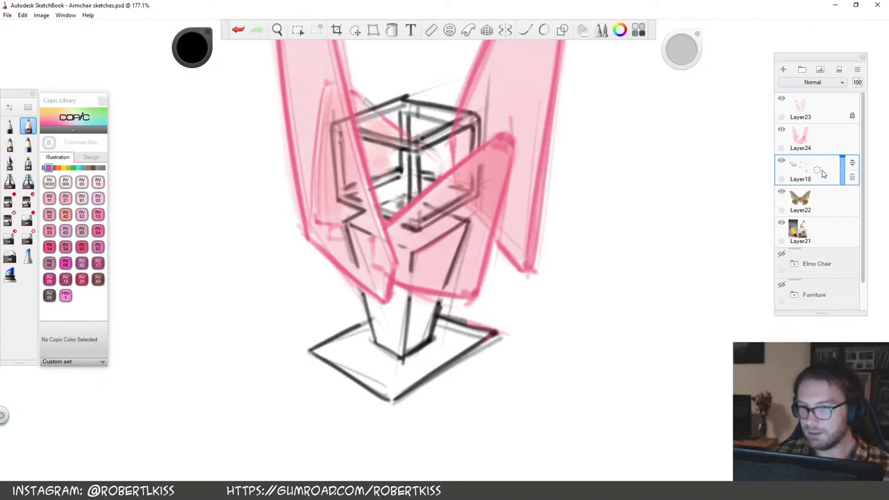
pyautogui.hotkey('ctrl', 'shift', 'n')
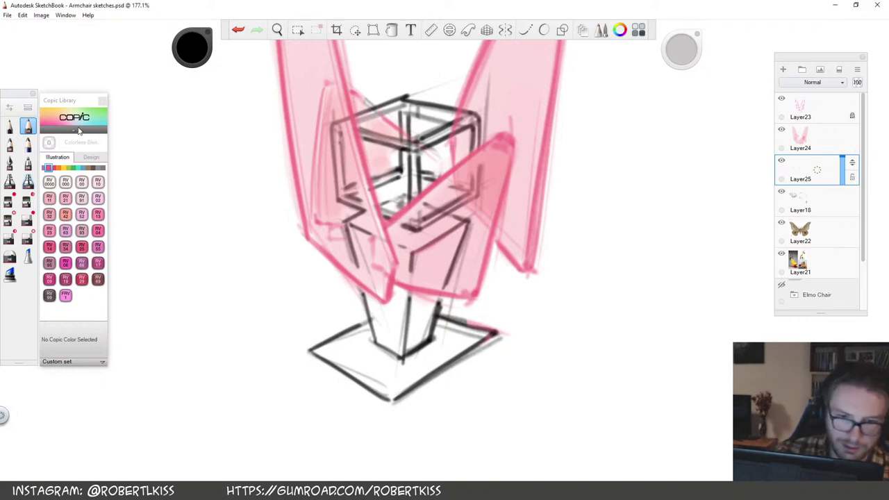
# Lock Layer18's transparency and recolour the body box's frame lines with Copic B04 Tahitian Blue
pyautogui.click(825, 202)
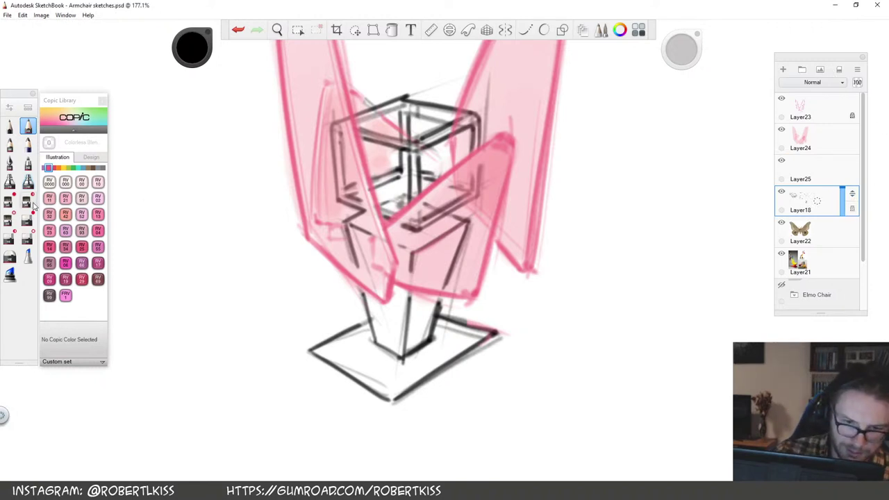
pyautogui.click(83, 169)
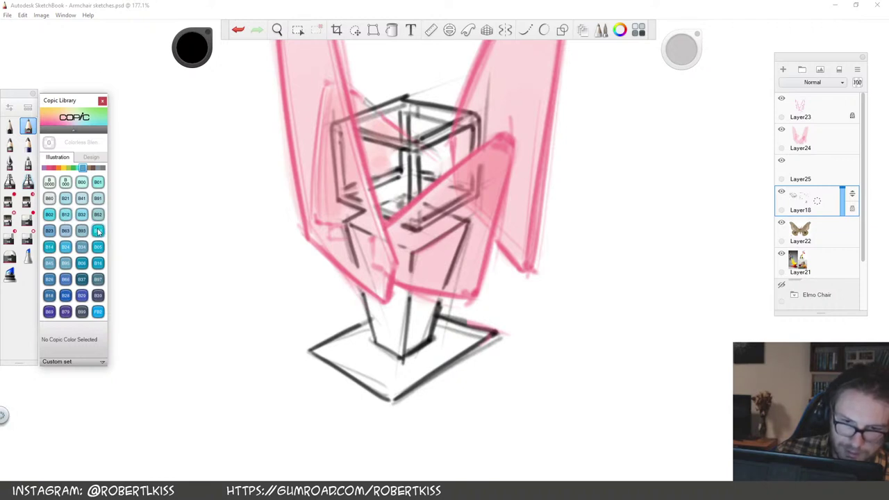
pyautogui.click(98, 231)
pyautogui.click(10, 200)
pyautogui.moveTo(425, 142)
pyautogui.mouseDown()
pyautogui.moveTo(417, 111)
pyautogui.moveTo(430, 123)
pyautogui.moveTo(411, 186)
pyautogui.moveTo(463, 218)
pyautogui.mouseUp()
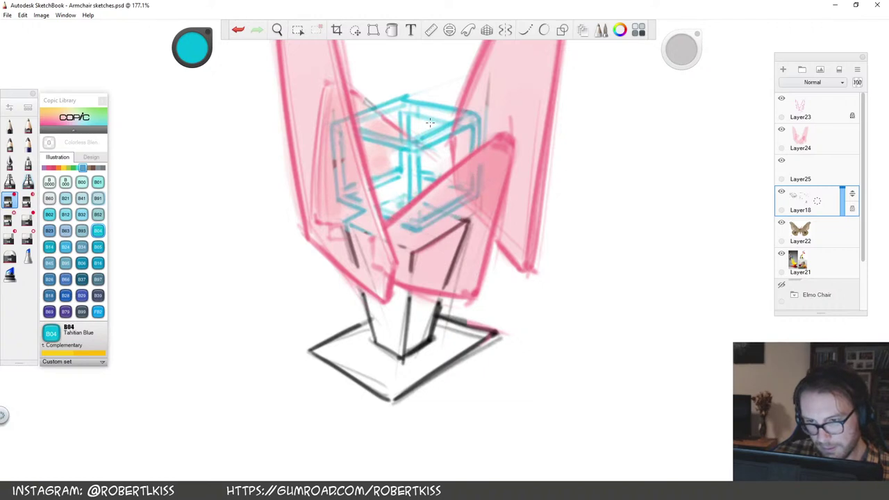
pyautogui.hotkey('ctrl', 'z')
pyautogui.moveTo(405, 227)
pyautogui.mouseDown()
pyautogui.moveTo(424, 208)
pyautogui.moveTo(415, 105)
pyautogui.moveTo(334, 120)
pyautogui.moveTo(347, 201)
pyautogui.moveTo(361, 209)
pyautogui.mouseUp()
pyautogui.moveTo(372, 188); pyautogui.dragTo(401, 171)
pyautogui.moveTo(430, 146)
pyautogui.mouseDown()
pyautogui.moveTo(467, 127)
pyautogui.moveTo(478, 154)
pyautogui.mouseUp()
pyautogui.moveTo(423, 173)
pyautogui.mouseDown()
pyautogui.moveTo(462, 188)
pyautogui.moveTo(446, 203)
pyautogui.moveTo(462, 206)
pyautogui.mouseUp()
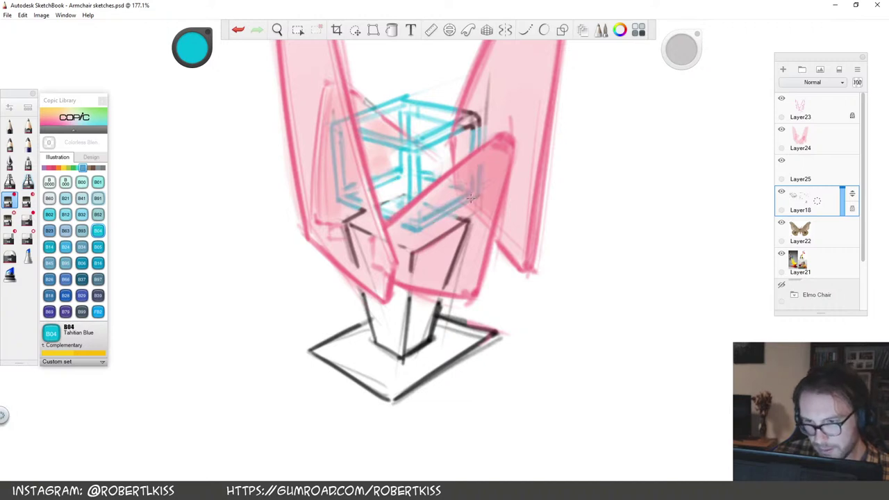
pyautogui.hotkey('ctrl', 'z')
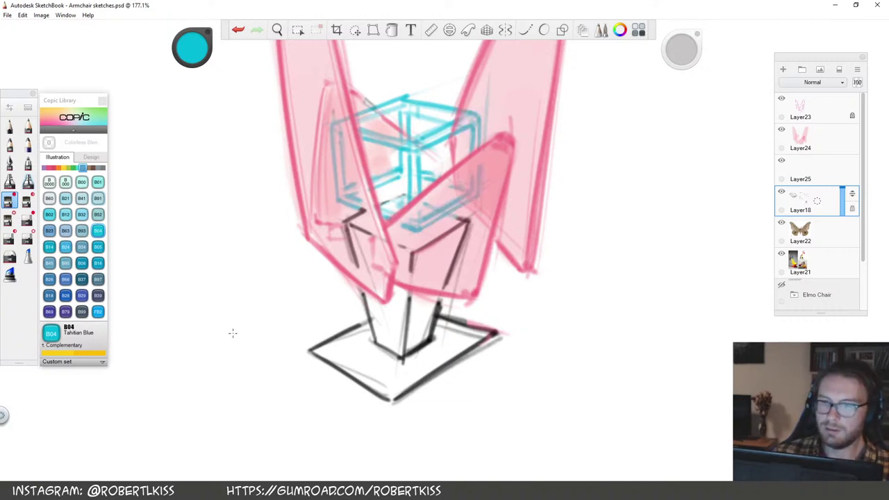
# Move Layer25 to the top of the layer stack and paint a soft B32 Pale Blue glow over the box's frame lines
pyautogui.press('space')
pyautogui.moveTo(519, 194); pyautogui.dragTo(418, 275)
pyautogui.click(824, 174)
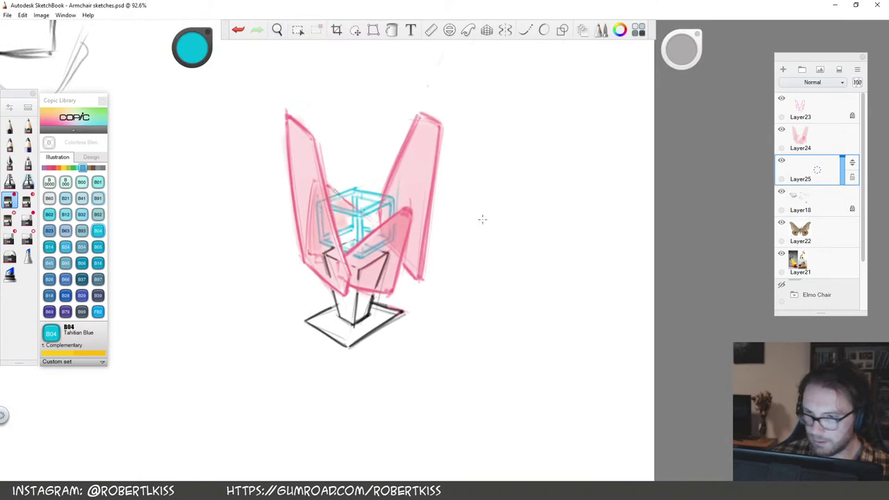
pyautogui.click(28, 181)
pyautogui.moveTo(680, 48); pyautogui.dragTo(679, 47)
pyautogui.moveTo(354, 223); pyautogui.dragTo(409, 202)
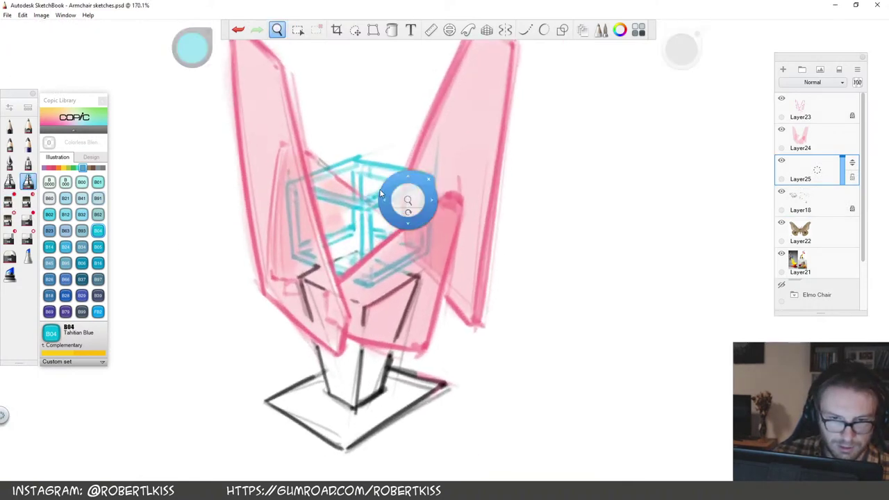
pyautogui.click(82, 214)
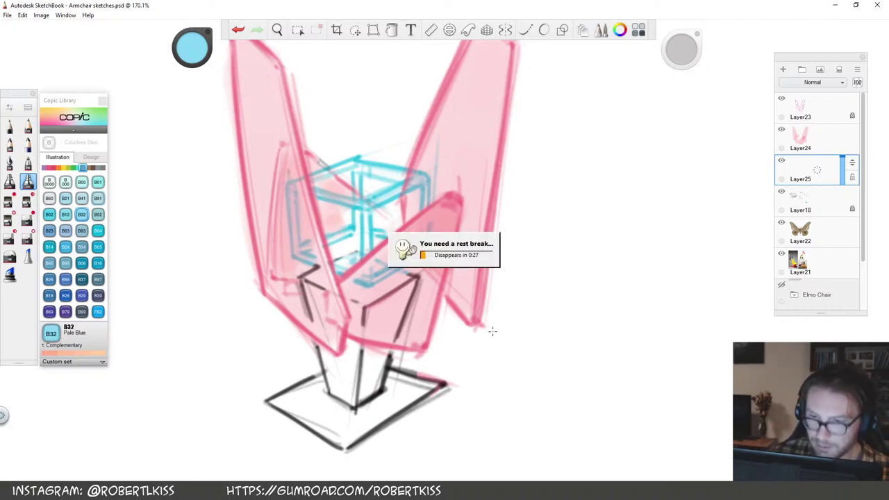
pyautogui.moveTo(852, 165); pyautogui.dragTo(853, 101)
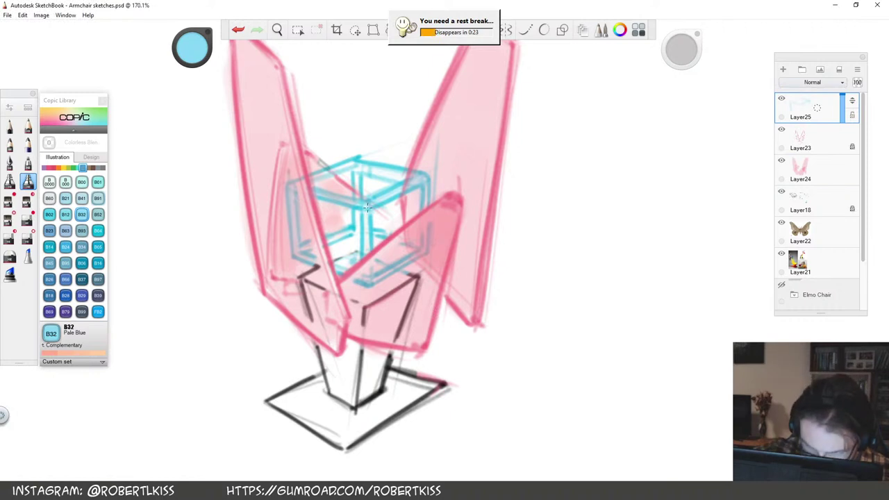
pyautogui.moveTo(410, 175); pyautogui.dragTo(354, 169)
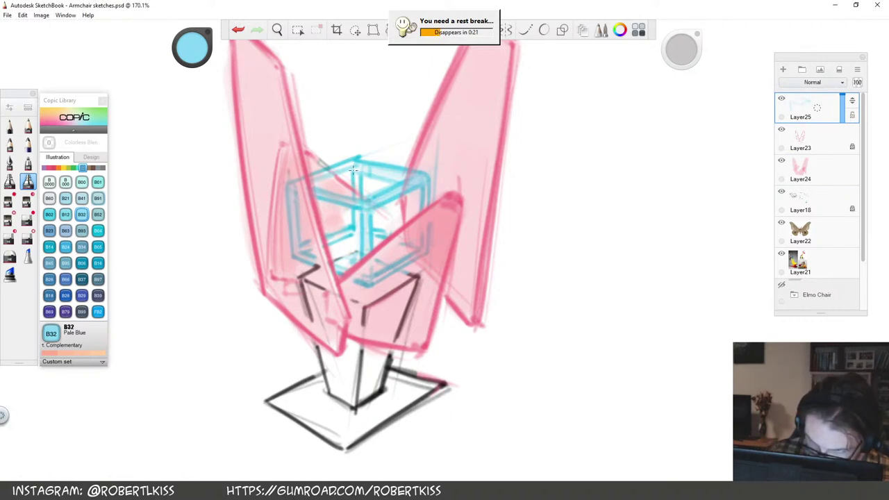
pyautogui.moveTo(679, 50); pyautogui.dragTo(674, 50)
pyautogui.moveTo(358, 172); pyautogui.dragTo(357, 188)
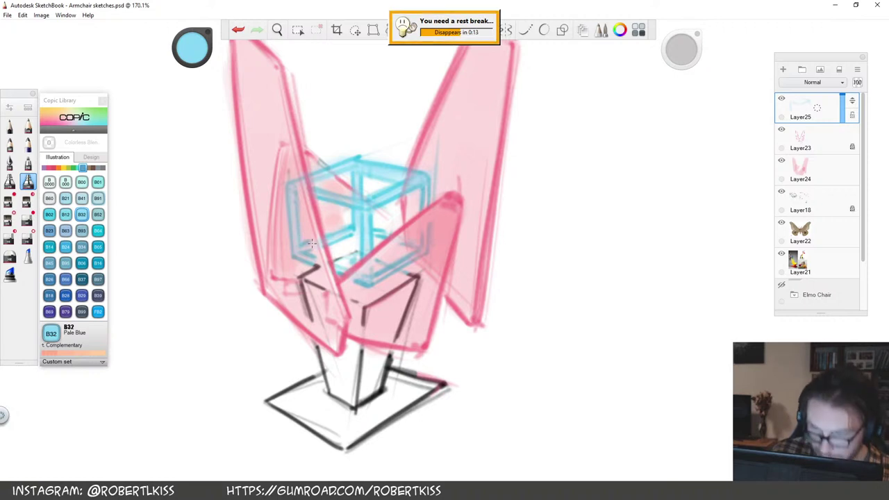
# Draw white pencil highlights on Layer25 along the glowing frame's upper edges, corners and front vertical edge
pyautogui.press('space')
pyautogui.moveTo(522, 236); pyautogui.dragTo(469, 283)
pyautogui.click(28, 126)
pyautogui.moveTo(196, 43); pyautogui.dragTo(194, 1)
pyautogui.press('space')
pyautogui.moveTo(408, 271); pyautogui.dragTo(466, 230)
pyautogui.moveTo(387, 231); pyautogui.dragTo(454, 199)
pyautogui.moveTo(391, 230); pyautogui.dragTo(397, 224)
pyautogui.moveTo(390, 184); pyautogui.dragTo(381, 180)
pyautogui.press('space')
pyautogui.moveTo(542, 248); pyautogui.dragTo(486, 306)
pyautogui.moveTo(448, 254); pyautogui.dragTo(454, 173)
pyautogui.moveTo(310, 148); pyautogui.dragTo(391, 177)
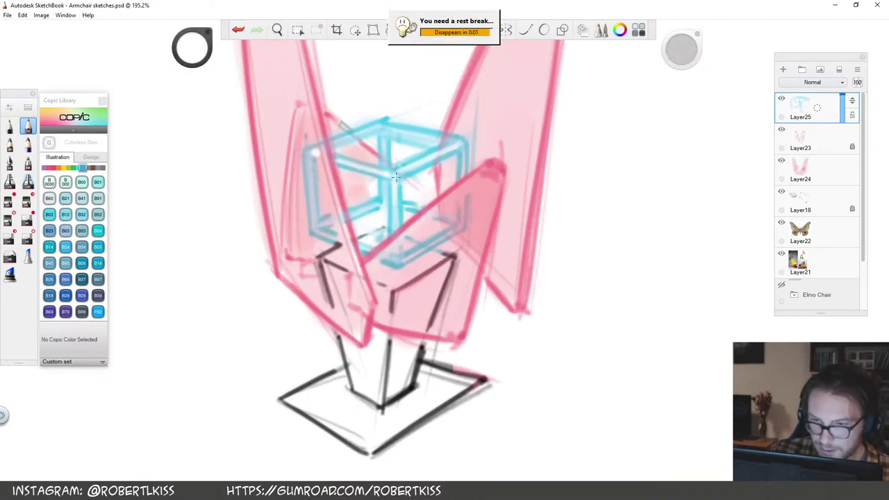
pyautogui.moveTo(344, 138)
pyautogui.mouseDown()
pyautogui.moveTo(386, 124)
pyautogui.moveTo(385, 154)
pyautogui.mouseUp()
# Check Layer18's contents by toggling its visibility and add a new layer directly above Layer22
pyautogui.press('space')
pyautogui.moveTo(529, 204); pyautogui.dragTo(528, 209)
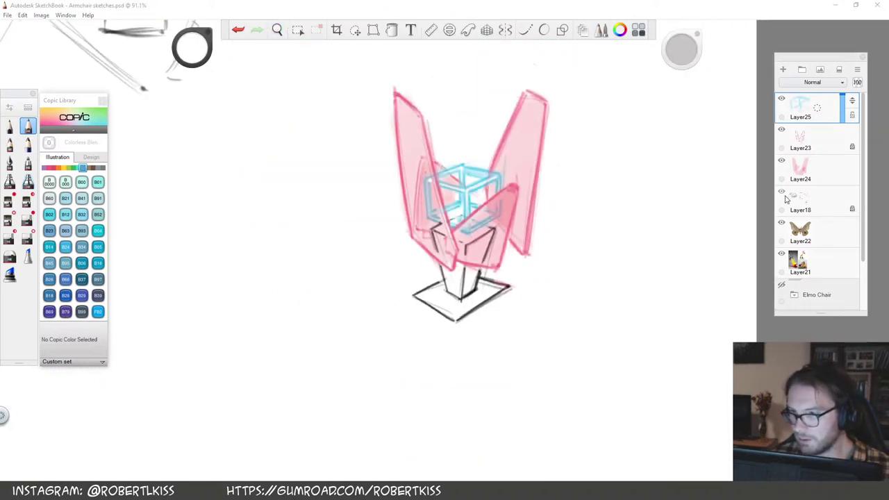
pyautogui.click(782, 192)
pyautogui.click(784, 195)
pyautogui.click(817, 240)
pyautogui.hotkey('ctrl', 'l')
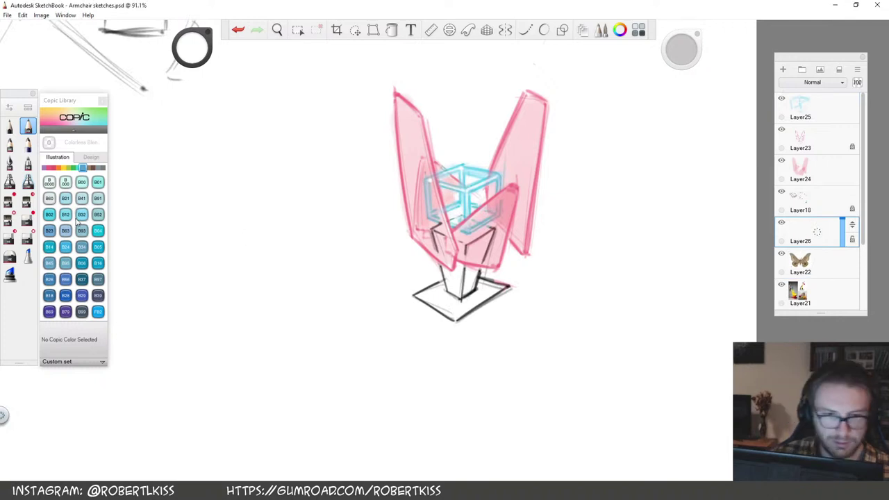
# Paint a rough dark backdrop behind the whole lamp with a broad marker in Copic B39 Prussian Blue
pyautogui.click(27, 201)
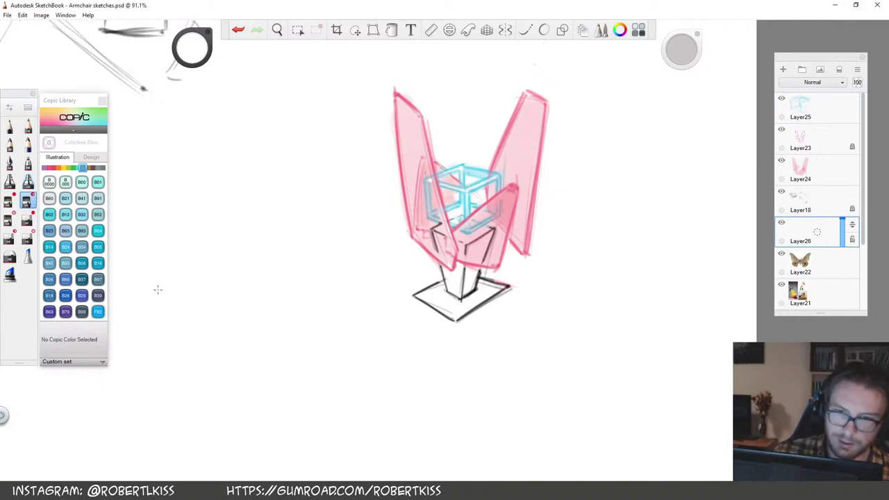
pyautogui.click(98, 296)
pyautogui.moveTo(335, 196); pyautogui.dragTo(453, 70)
pyautogui.moveTo(364, 204)
pyautogui.mouseDown()
pyautogui.moveTo(485, 61)
pyautogui.moveTo(377, 243)
pyautogui.moveTo(378, 292)
pyautogui.moveTo(421, 335)
pyautogui.moveTo(469, 340)
pyautogui.moveTo(549, 303)
pyautogui.mouseUp()
pyautogui.moveTo(373, 153)
pyautogui.mouseDown()
pyautogui.moveTo(347, 208)
pyautogui.moveTo(368, 257)
pyautogui.moveTo(340, 305)
pyautogui.moveTo(382, 326)
pyautogui.mouseUp()
pyautogui.moveTo(542, 82)
pyautogui.mouseDown()
pyautogui.moveTo(564, 97)
pyautogui.moveTo(590, 222)
pyautogui.moveTo(577, 327)
pyautogui.mouseUp()
pyautogui.moveTo(594, 275)
pyautogui.mouseDown()
pyautogui.moveTo(583, 323)
pyautogui.moveTo(484, 317)
pyautogui.mouseUp()
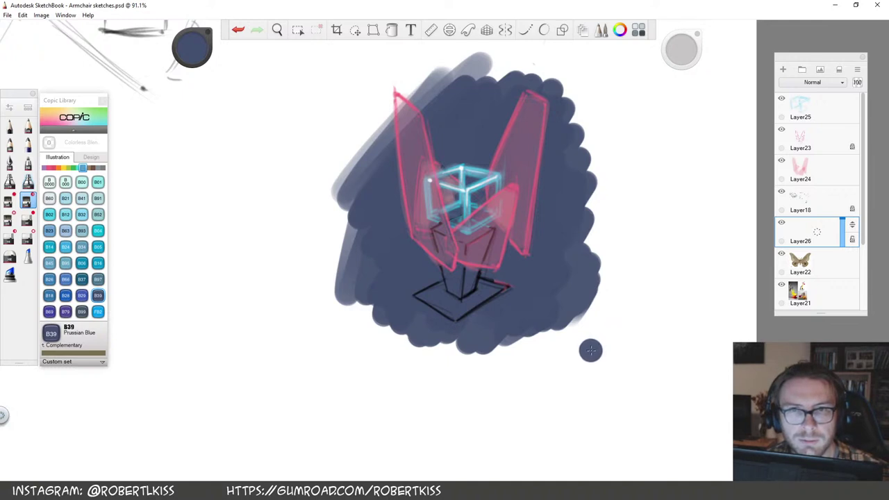
pyautogui.moveTo(413, 92)
pyautogui.mouseDown()
pyautogui.moveTo(384, 106)
pyautogui.moveTo(354, 165)
pyautogui.mouseUp()
pyautogui.moveTo(439, 348); pyautogui.dragTo(542, 344)
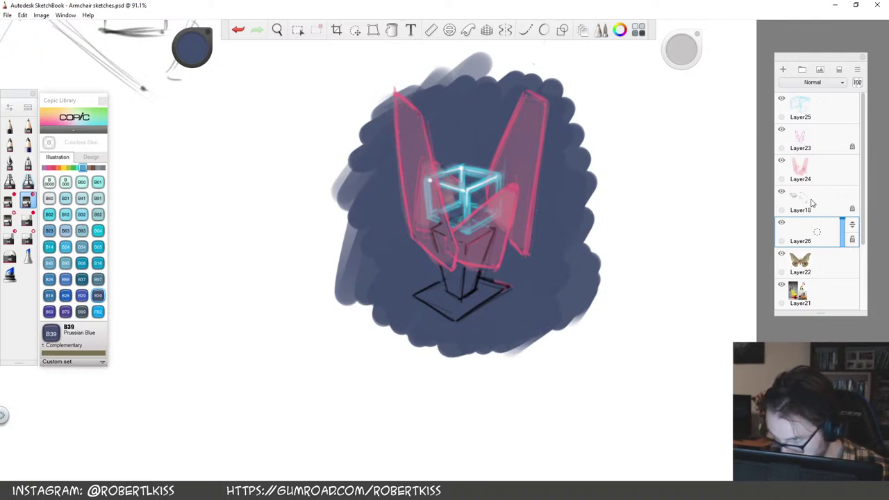
# Add a new layer and place it between Layer18 and the dark backdrop layer
pyautogui.moveTo(810, 203); pyautogui.dragTo(829, 181)
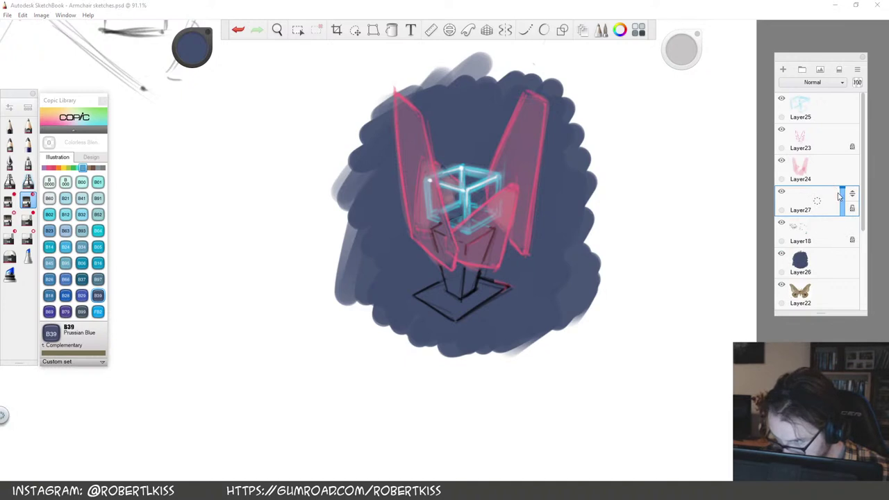
pyautogui.click(836, 233)
pyautogui.moveTo(843, 225)
pyautogui.mouseDown()
pyautogui.moveTo(843, 203)
pyautogui.moveTo(844, 211)
pyautogui.mouseUp()
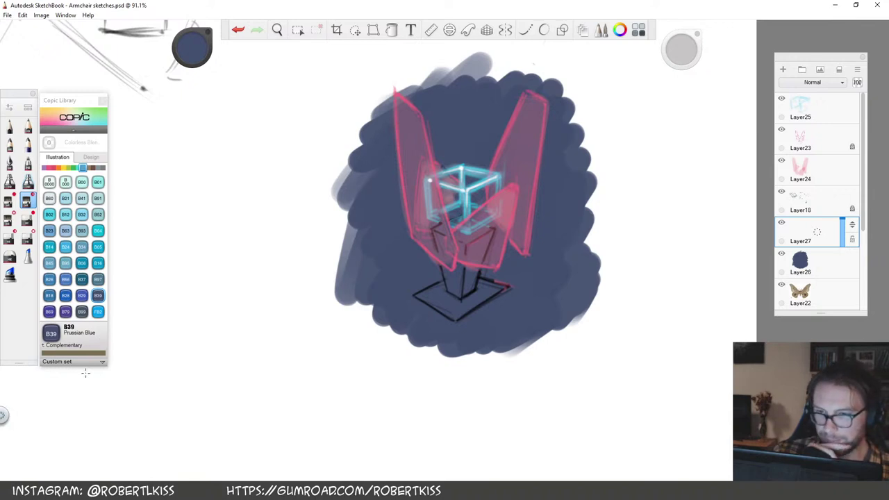
# Colour the pedestal's faces on Layer27 with the marker in Copic B52
pyautogui.click(98, 214)
pyautogui.press('space')
pyautogui.moveTo(500, 270); pyautogui.dragTo(521, 257)
pyautogui.moveTo(453, 248)
pyautogui.mouseDown()
pyautogui.moveTo(445, 284)
pyautogui.moveTo(452, 248)
pyautogui.moveTo(424, 234)
pyautogui.moveTo(467, 249)
pyautogui.moveTo(460, 231)
pyautogui.mouseUp()
pyautogui.press('alt')
pyautogui.moveTo(686, 58); pyautogui.dragTo(684, 50)
pyautogui.moveTo(440, 219)
pyautogui.mouseDown()
pyautogui.moveTo(431, 219)
pyautogui.moveTo(448, 220)
pyautogui.mouseUp()
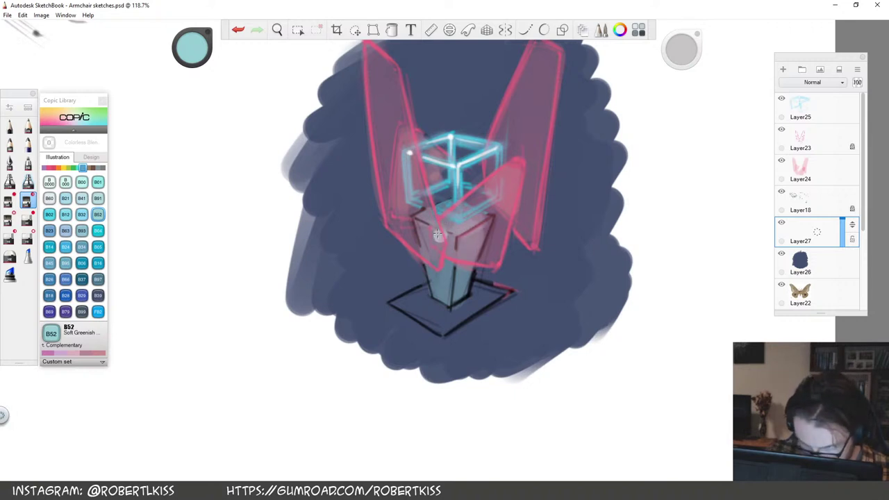
pyautogui.keyDown('alt'); pyautogui.click(477, 243); pyautogui.keyUp('alt')
pyautogui.moveTo(485, 231); pyautogui.dragTo(463, 292)
pyautogui.hotkey('ctrl', 'z')
pyautogui.keyDown('alt'); pyautogui.click(459, 301); pyautogui.keyUp('alt')
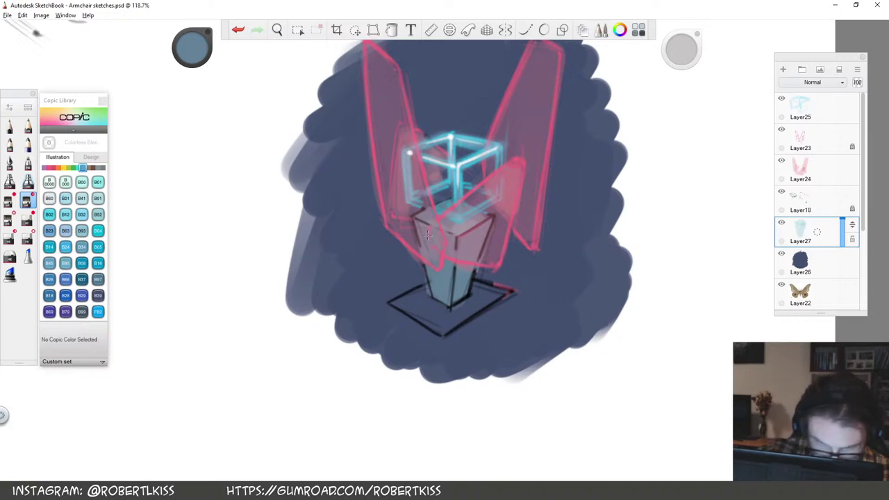
# Colour the pedestal's top face and the base plate with the marker in Copic B32 Pale Blue
pyautogui.click(82, 214)
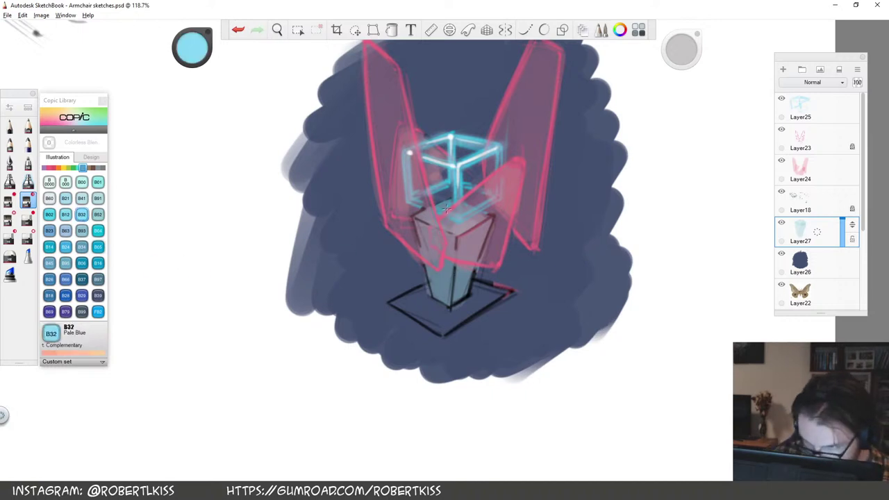
pyautogui.moveTo(450, 226); pyautogui.dragTo(477, 218)
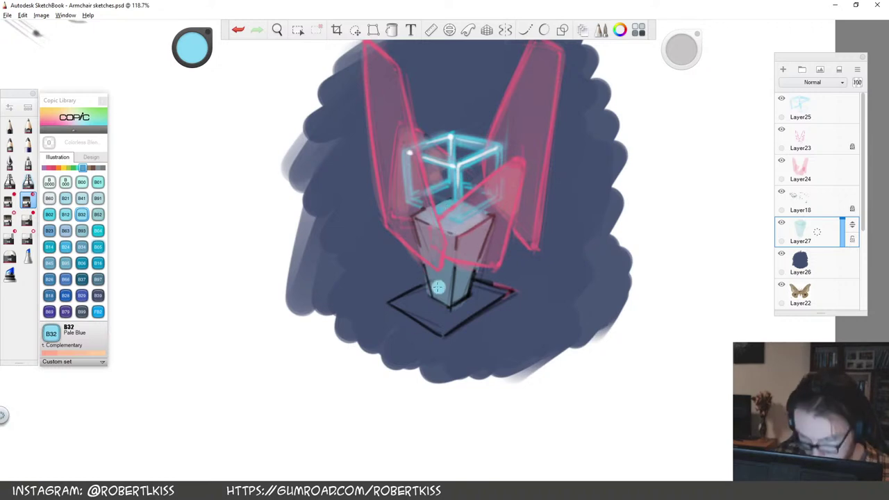
pyautogui.moveTo(421, 305)
pyautogui.mouseDown()
pyautogui.moveTo(455, 321)
pyautogui.moveTo(495, 294)
pyautogui.mouseUp()
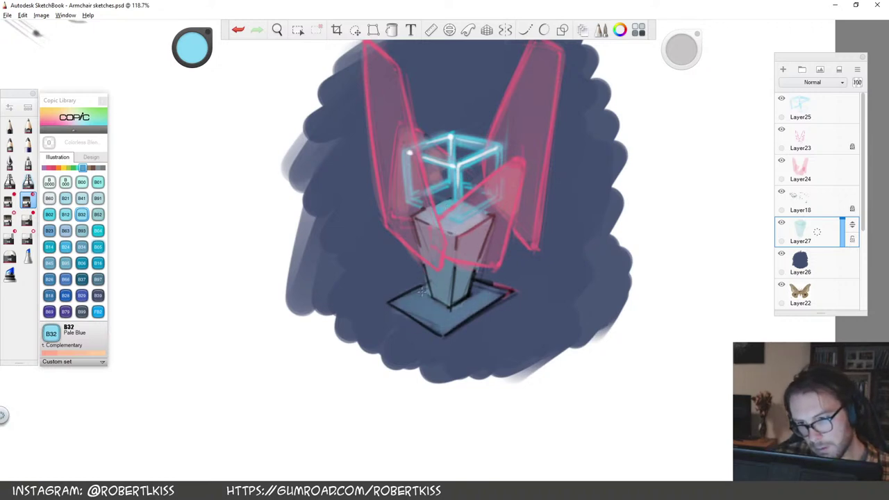
# Try a white airbrush highlight at size 19.6 on the box frame's corner on Layer25
pyautogui.press('space')
pyautogui.moveTo(572, 232); pyautogui.dragTo(462, 271)
pyautogui.moveTo(590, 244); pyautogui.dragTo(509, 264)
pyautogui.moveTo(455, 276); pyautogui.dragTo(465, 337)
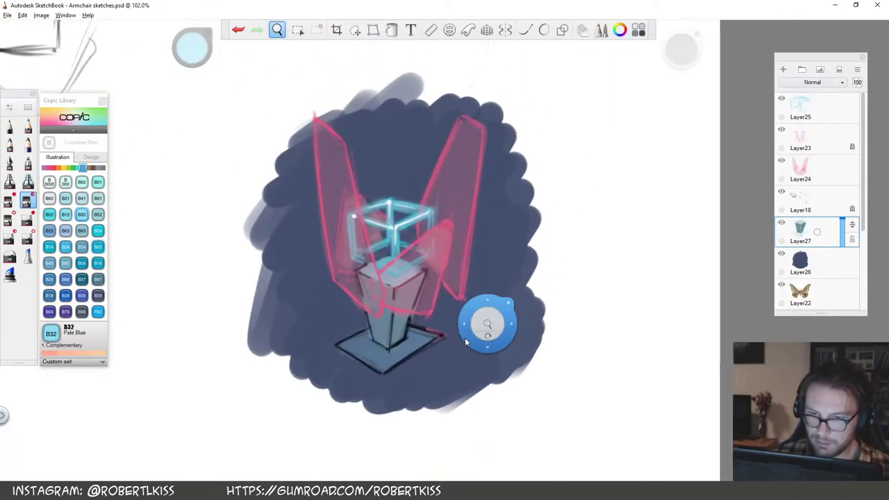
pyautogui.click(818, 119)
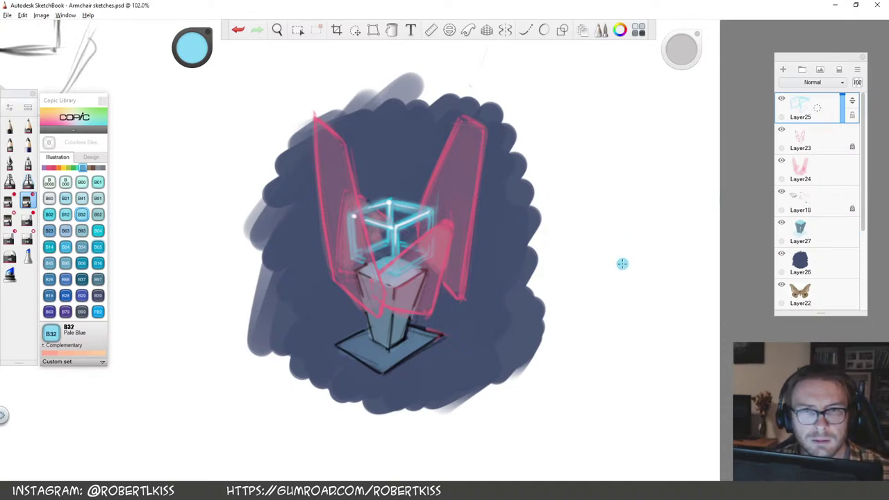
pyautogui.press('space')
pyautogui.moveTo(552, 324); pyautogui.dragTo(575, 318)
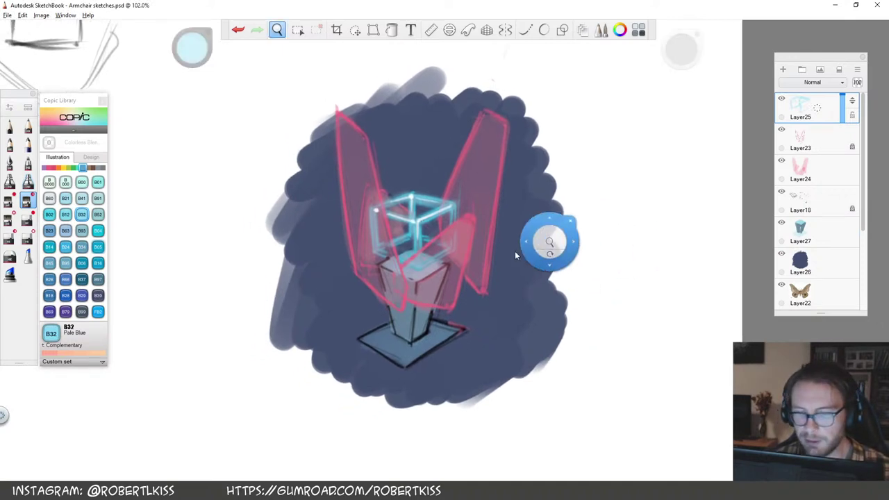
pyautogui.press('s')
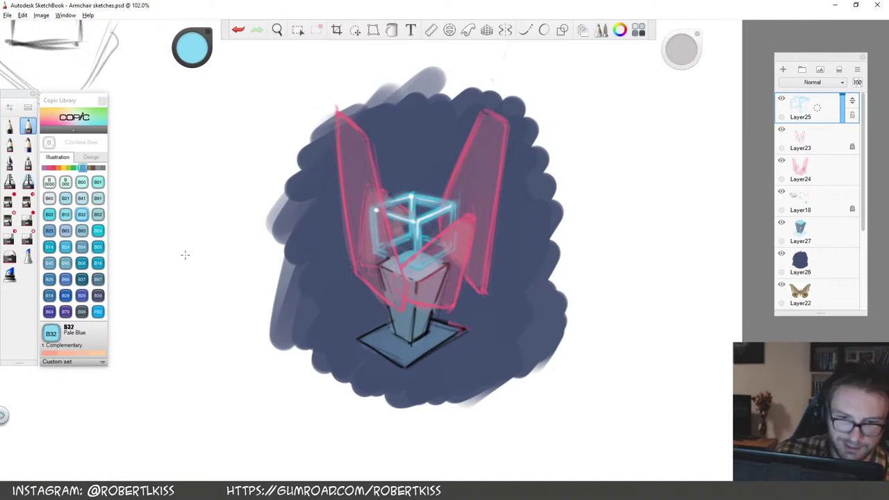
pyautogui.click(28, 182)
pyautogui.moveTo(194, 54); pyautogui.dragTo(200, 5)
pyautogui.moveTo(684, 51); pyautogui.dragTo(676, 50)
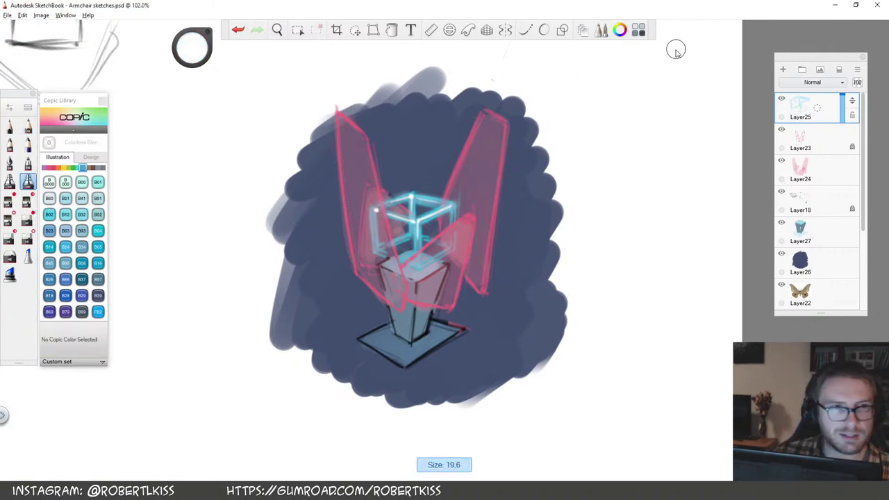
pyautogui.click(458, 207)
pyautogui.hotkey('ctrl', 'z')
# Build up a soft white glow over and around the box with the broad airbrush
pyautogui.click(10, 182)
pyautogui.moveTo(681, 46); pyautogui.dragTo(681, 45)
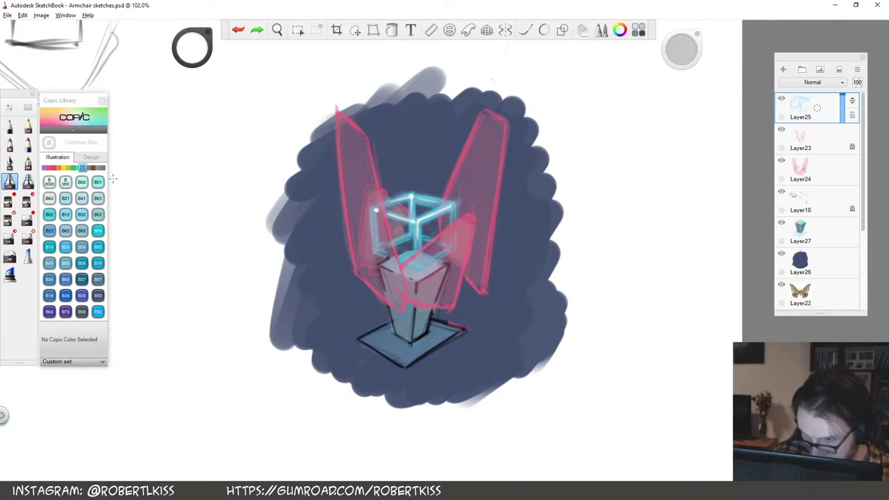
pyautogui.click(412, 222)
pyautogui.click(410, 217)
pyautogui.click(418, 212)
pyautogui.click(418, 212)
pyautogui.moveTo(426, 214); pyautogui.dragTo(409, 247)
# Brush over the box frame's side bars and lower edges on Layer25 in white
pyautogui.click(28, 182)
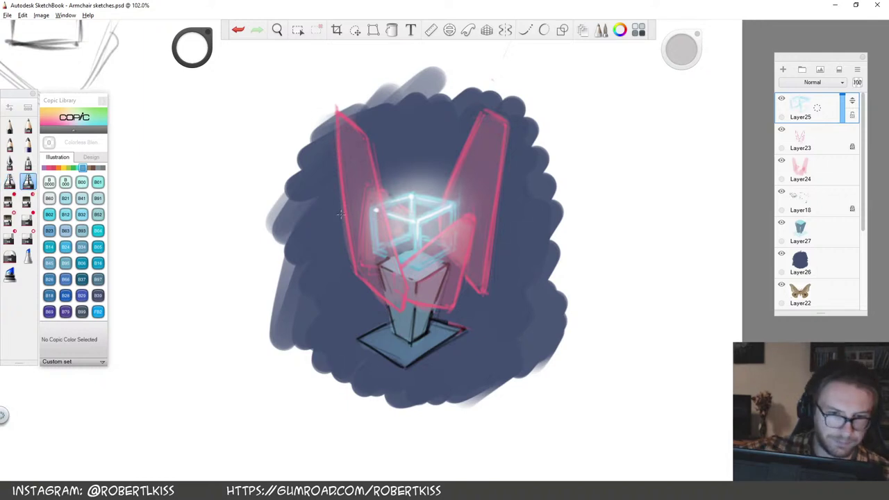
pyautogui.click(9, 182)
pyautogui.click(10, 238)
pyautogui.moveTo(368, 216)
pyautogui.mouseDown()
pyautogui.moveTo(368, 249)
pyautogui.moveTo(379, 201)
pyautogui.moveTo(388, 254)
pyautogui.moveTo(381, 205)
pyautogui.moveTo(392, 255)
pyautogui.moveTo(462, 225)
pyautogui.mouseUp()
pyautogui.moveTo(411, 262)
pyautogui.mouseDown()
pyautogui.moveTo(459, 230)
pyautogui.moveTo(448, 252)
pyautogui.mouseUp()
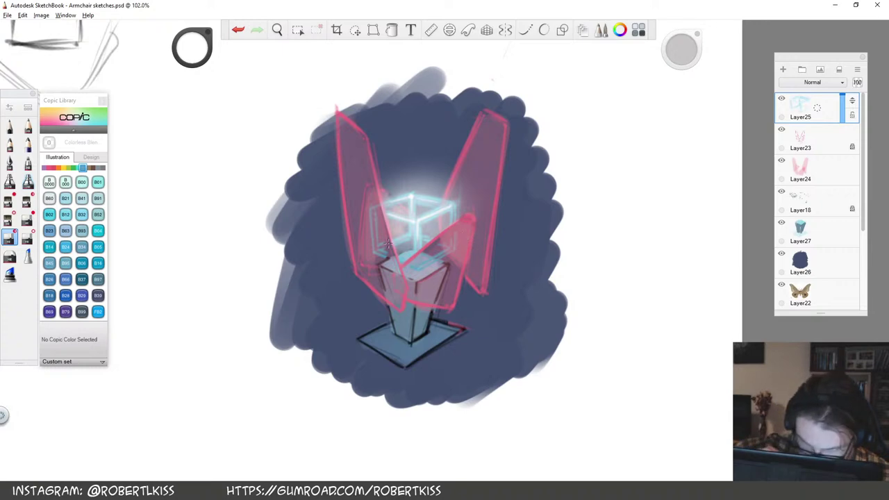
pyautogui.press('space')
pyautogui.moveTo(508, 243); pyautogui.dragTo(389, 323)
pyautogui.moveTo(491, 258); pyautogui.dragTo(555, 224)
pyautogui.click(818, 148)
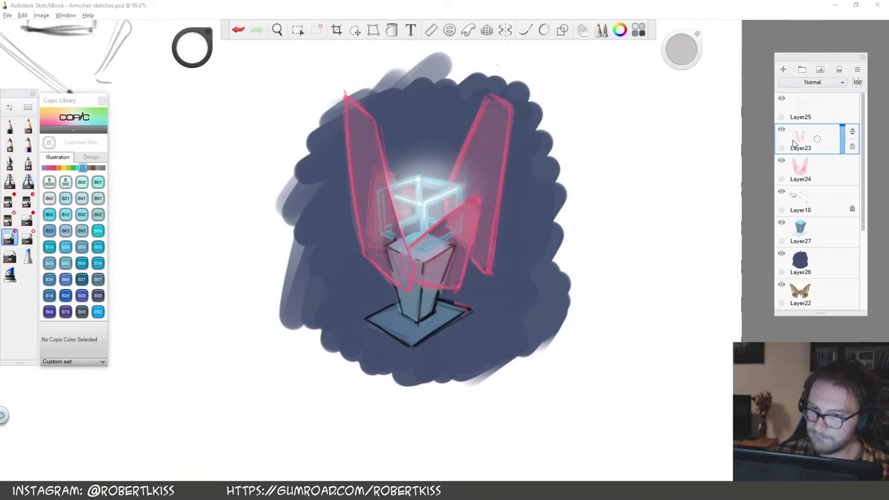
pyautogui.click(803, 173)
pyautogui.click(806, 139)
pyautogui.moveTo(811, 139); pyautogui.dragTo(829, 109)
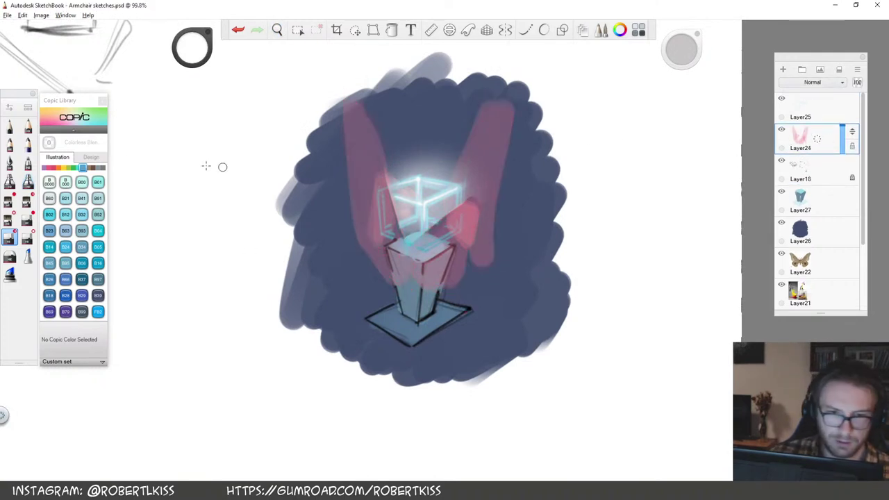
pyautogui.click(29, 129)
pyautogui.click(28, 127)
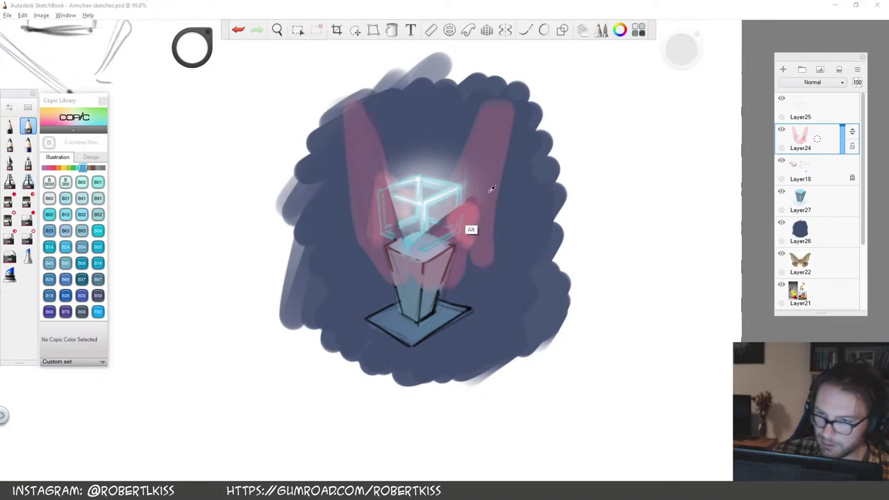
pyautogui.hotkey('ctrl', 'z')
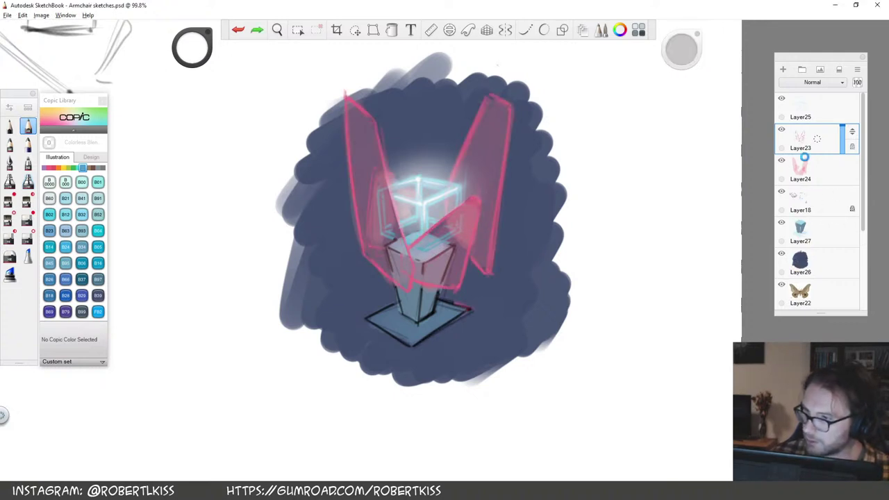
# Mix a very pale pink from a colour sampled beside the box and add a new layer directly above Layer23
pyautogui.press('i')
pyautogui.click(460, 170)
pyautogui.moveTo(191, 43); pyautogui.dragTo(195, 20)
pyautogui.moveTo(816, 139); pyautogui.dragTo(864, 156)
# Draw pale pink pencil highlights along the wings' inner edges facing the glowing box on Layer28
pyautogui.press('space')
pyautogui.moveTo(444, 251); pyautogui.dragTo(521, 219)
pyautogui.moveTo(505, 148); pyautogui.dragTo(383, 247)
pyautogui.moveTo(516, 137); pyautogui.dragTo(524, 146)
pyautogui.press('space')
pyautogui.moveTo(519, 277)
pyautogui.mouseDown()
pyautogui.moveTo(500, 269)
pyautogui.moveTo(451, 405)
pyautogui.mouseUp()
pyautogui.press('space')
pyautogui.press('space')
pyautogui.moveTo(419, 230); pyautogui.dragTo(400, 280)
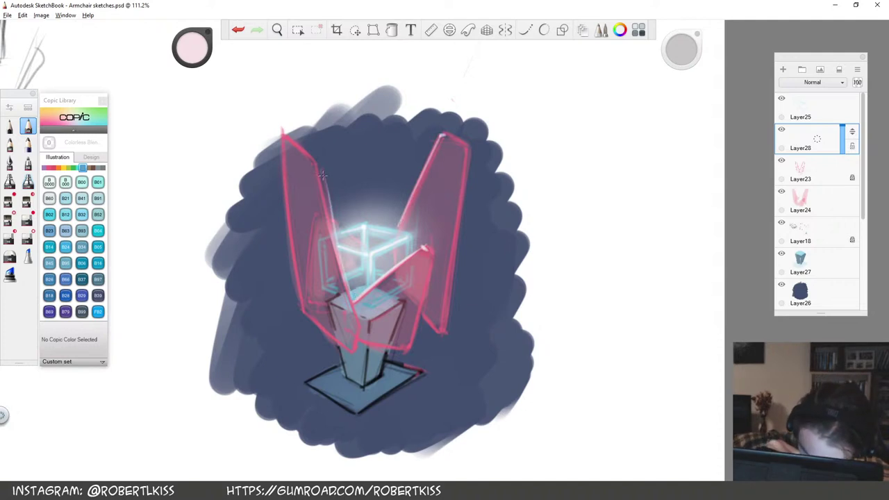
pyautogui.moveTo(361, 324); pyautogui.dragTo(316, 167)
pyautogui.hotkey('ctrl', 'z')
# Extend the pale pink highlight along the left wing's upper edge
pyautogui.press('space')
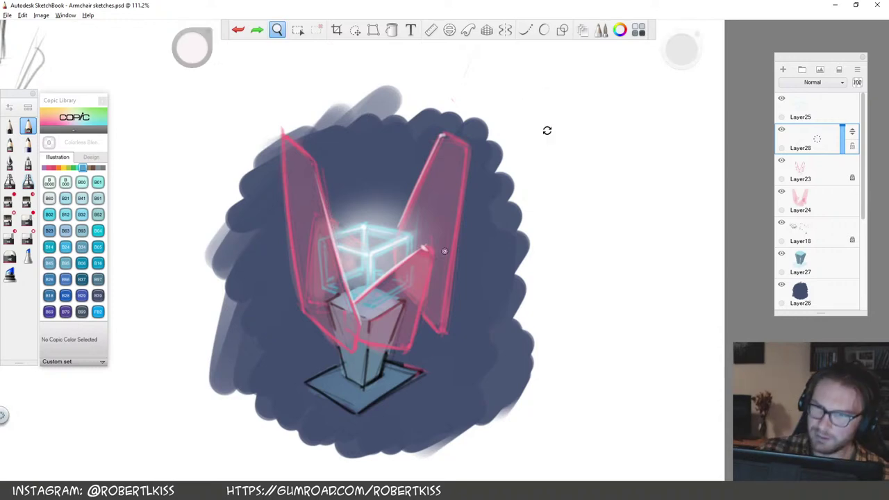
pyautogui.moveTo(548, 131); pyautogui.dragTo(581, 236)
pyautogui.moveTo(340, 238)
pyautogui.mouseDown()
pyautogui.moveTo(408, 88)
pyautogui.moveTo(404, 62)
pyautogui.mouseUp()
pyautogui.press('space')
pyautogui.moveTo(423, 227); pyautogui.dragTo(571, 223)
pyautogui.moveTo(520, 243); pyautogui.dragTo(567, 174)
pyautogui.press('space')
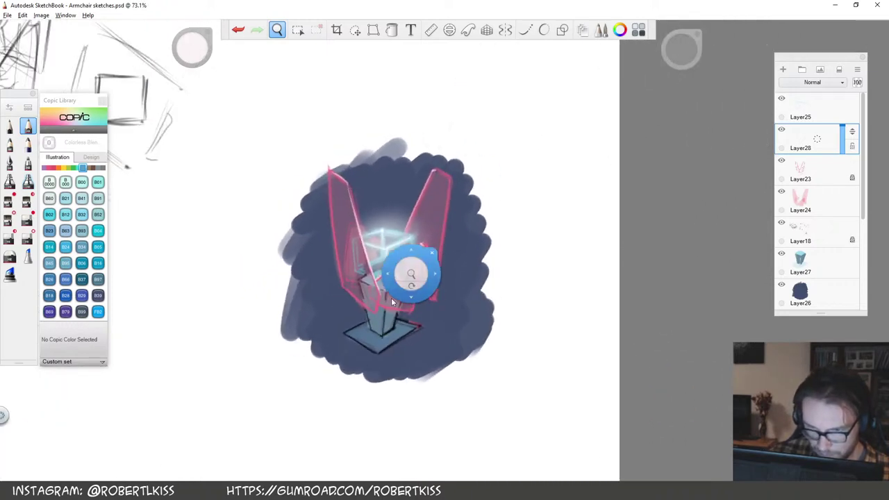
pyautogui.moveTo(436, 242); pyautogui.dragTo(481, 254)
pyautogui.moveTo(300, 188); pyautogui.dragTo(305, 243)
pyautogui.hotkey('ctrl', 'z')
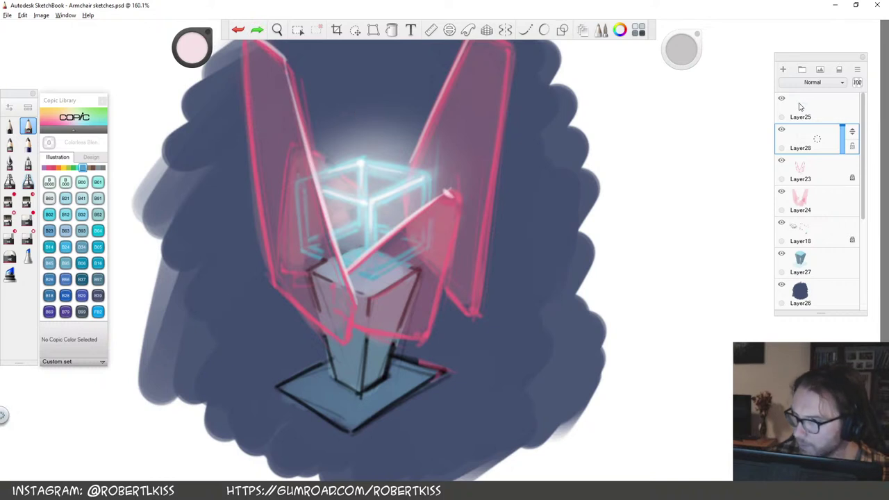
# Draw crisp white pencil lines along the box frame's vertical and lower edges on Layer25
pyautogui.click(806, 109)
pyautogui.moveTo(197, 51); pyautogui.dragTo(198, 5)
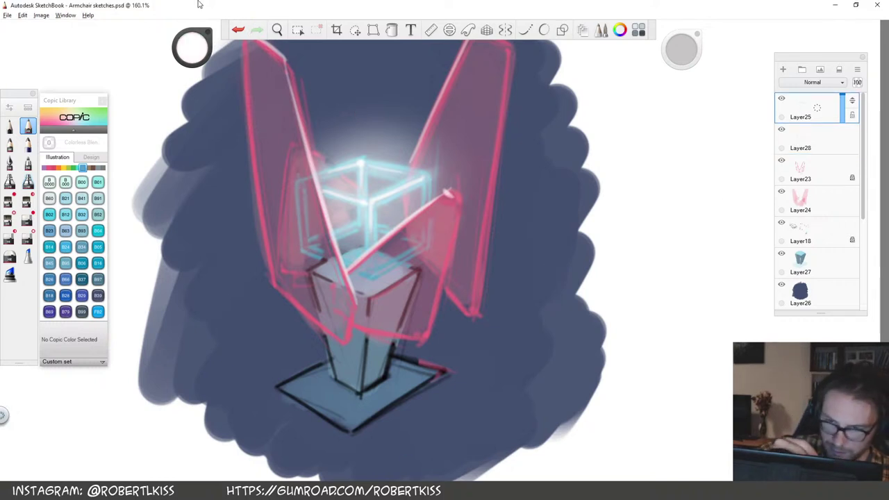
pyautogui.moveTo(425, 218); pyautogui.dragTo(424, 250)
pyautogui.moveTo(381, 271); pyautogui.dragTo(420, 248)
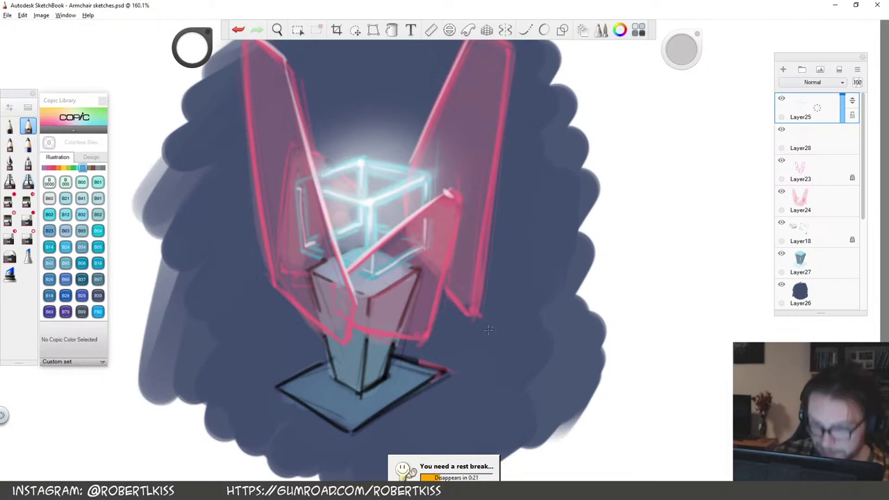
# Shade the pedestal's right face on Layer27 with the marker in a dark teal sampled from the drawing
pyautogui.click(822, 261)
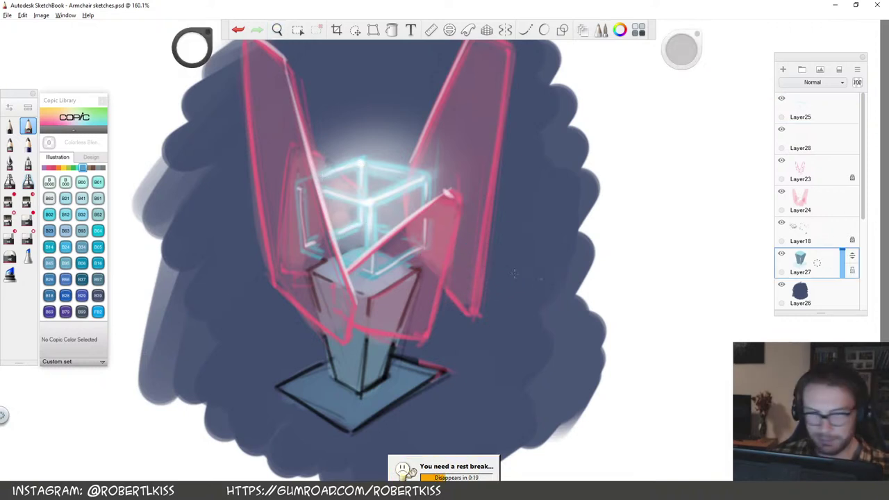
pyautogui.click(10, 200)
pyautogui.keyDown('alt'); pyautogui.click(420, 312); pyautogui.keyUp('alt')
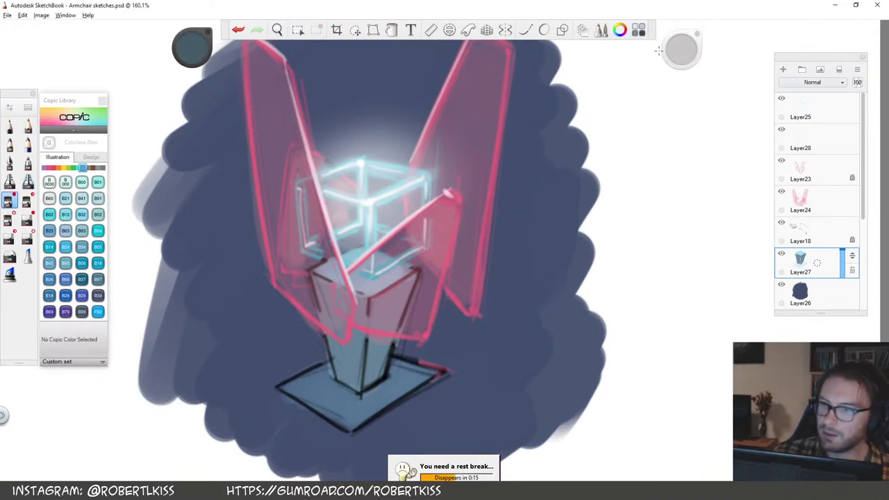
pyautogui.moveTo(376, 308)
pyautogui.mouseDown()
pyautogui.moveTo(370, 381)
pyautogui.moveTo(414, 278)
pyautogui.mouseUp()
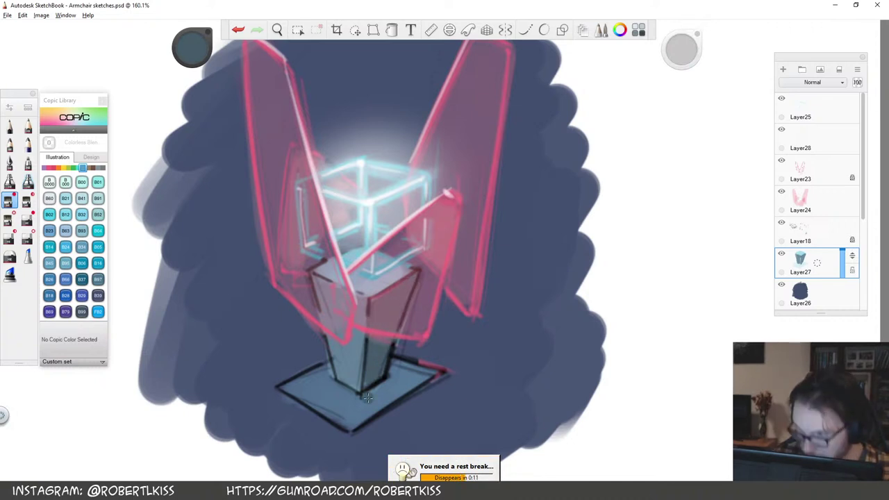
# Recolour the black outlines of the pedestal and base plate on Layer18 with the marker in Copic B39
pyautogui.click(814, 225)
pyautogui.moveTo(407, 469); pyautogui.dragTo(482, 379)
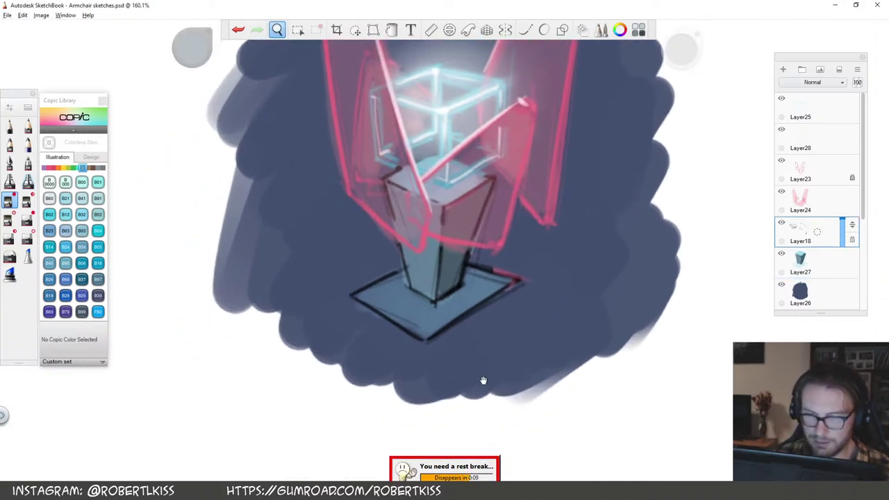
pyautogui.moveTo(191, 53); pyautogui.dragTo(191, 50)
pyautogui.click(101, 295)
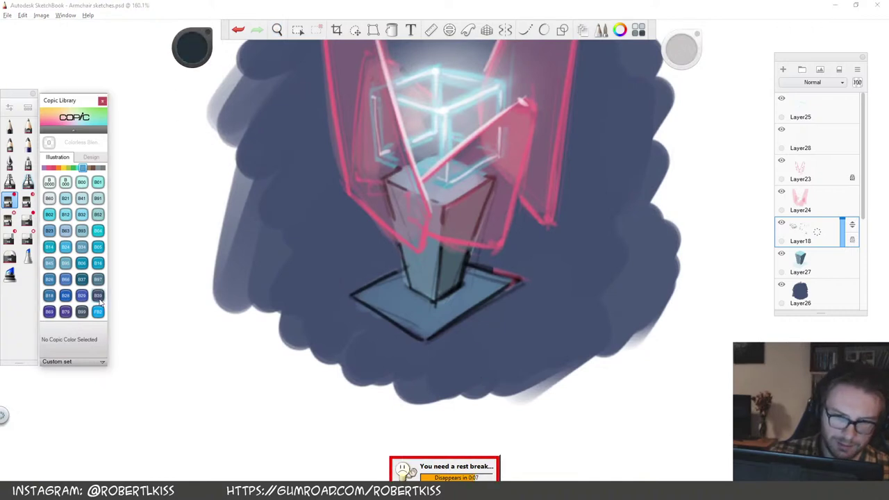
pyautogui.moveTo(522, 279); pyautogui.dragTo(425, 340)
pyautogui.moveTo(497, 272)
pyautogui.mouseDown()
pyautogui.moveTo(478, 274)
pyautogui.moveTo(436, 304)
pyautogui.mouseUp()
pyautogui.moveTo(404, 268); pyautogui.dragTo(411, 288)
pyautogui.moveTo(408, 265); pyautogui.dragTo(375, 284)
pyautogui.moveTo(494, 182)
pyautogui.mouseDown()
pyautogui.moveTo(480, 222)
pyautogui.moveTo(442, 211)
pyautogui.mouseUp()
pyautogui.moveTo(401, 169)
pyautogui.mouseDown()
pyautogui.moveTo(383, 180)
pyautogui.moveTo(400, 252)
pyautogui.moveTo(351, 297)
pyautogui.mouseUp()
pyautogui.moveTo(351, 296); pyautogui.dragTo(419, 339)
# Go over the base plate's outline and the pedestal's lower edges again in a darker navy
pyautogui.moveTo(198, 50); pyautogui.dragTo(198, 57)
pyautogui.moveTo(510, 278)
pyautogui.mouseDown()
pyautogui.moveTo(491, 273)
pyautogui.moveTo(425, 339)
pyautogui.mouseUp()
pyautogui.moveTo(463, 283); pyautogui.dragTo(431, 304)
pyautogui.moveTo(468, 252); pyautogui.dragTo(461, 276)
pyautogui.moveTo(350, 297); pyautogui.dragTo(407, 268)
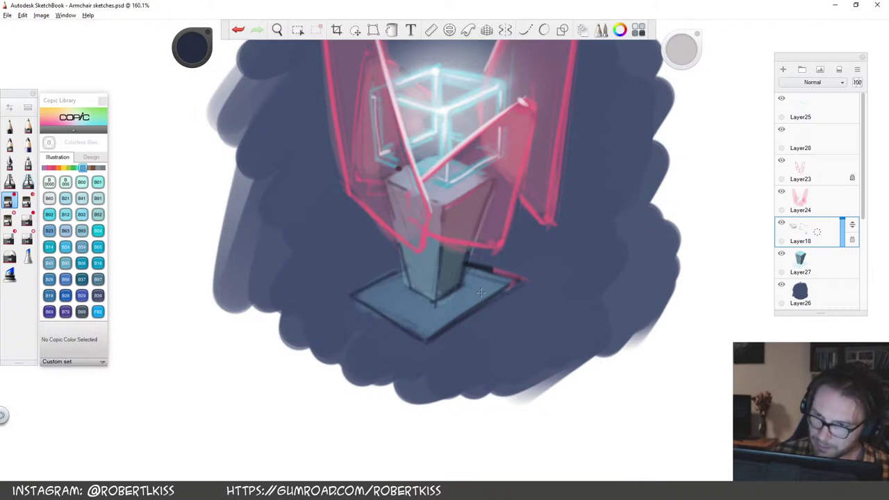
# Review the rendered lamp alongside the moth reference, furniture images and earlier sketches on the whole page
pyautogui.press('space')
pyautogui.moveTo(561, 225); pyautogui.dragTo(367, 383)
pyautogui.moveTo(453, 301); pyautogui.dragTo(571, 386)
pyautogui.moveTo(447, 355); pyautogui.dragTo(414, 314)
pyautogui.press('space')
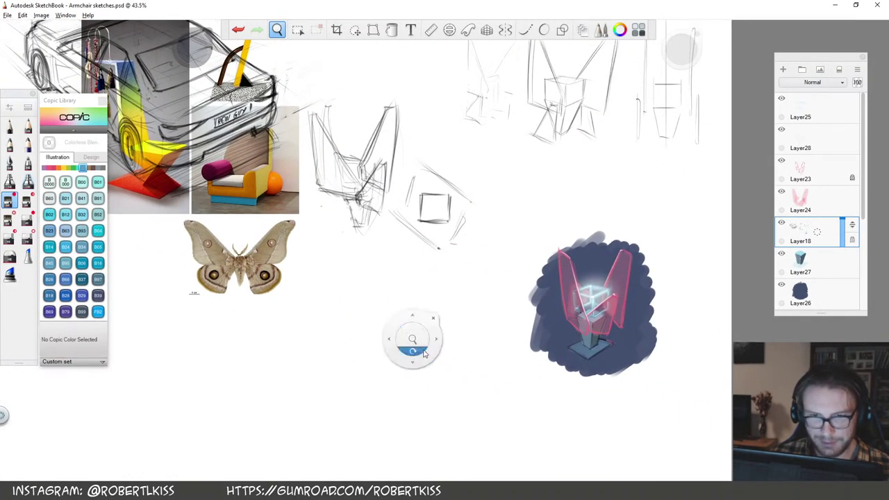
pyautogui.moveTo(470, 309); pyautogui.dragTo(442, 317)
pyautogui.moveTo(414, 376); pyautogui.dragTo(350, 374)
pyautogui.press('space')
pyautogui.moveTo(486, 332)
pyautogui.mouseDown()
pyautogui.moveTo(526, 337)
pyautogui.moveTo(511, 366)
pyautogui.moveTo(540, 347)
pyautogui.moveTo(511, 373)
pyautogui.mouseUp()
pyautogui.moveTo(494, 402); pyautogui.dragTo(492, 391)
pyautogui.press('space')
pyautogui.moveTo(243, 312)
pyautogui.mouseDown()
pyautogui.moveTo(322, 336)
pyautogui.moveTo(525, 297)
pyautogui.mouseUp()
pyautogui.moveTo(569, 276); pyautogui.dragTo(520, 297)
pyautogui.press('space')
pyautogui.moveTo(512, 312); pyautogui.dragTo(529, 395)
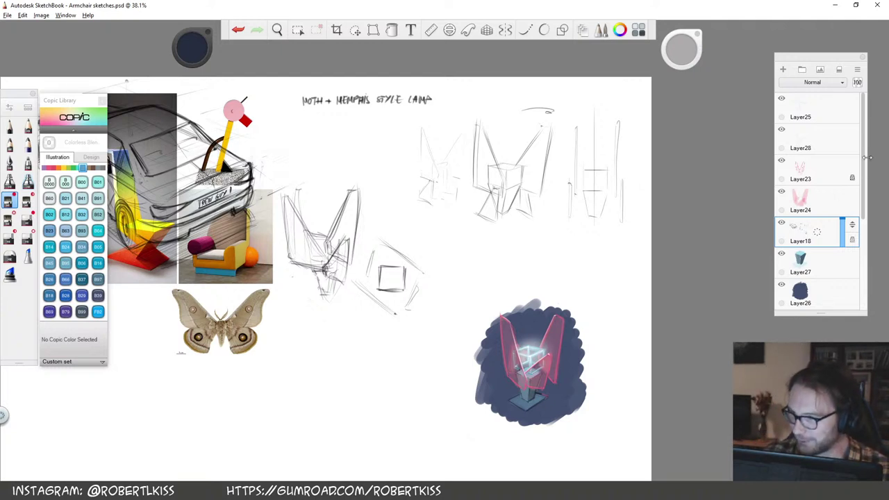
# Group all lamp layers from Layer25 down to Layer26 and collapse the new group
pyautogui.click(828, 108)
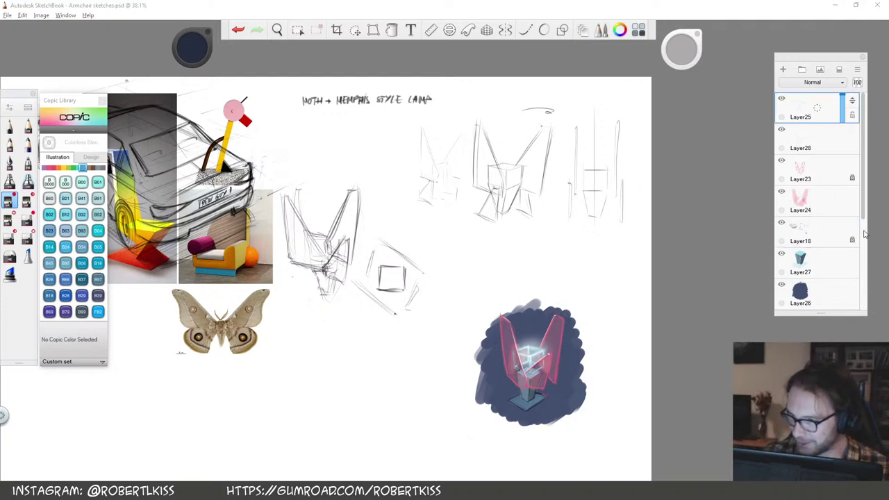
pyautogui.click(806, 69)
pyautogui.click(830, 143)
pyautogui.moveTo(863, 166); pyautogui.dragTo(868, 132)
pyautogui.keyDown('shift'); pyautogui.click(823, 260); pyautogui.keyUp('shift')
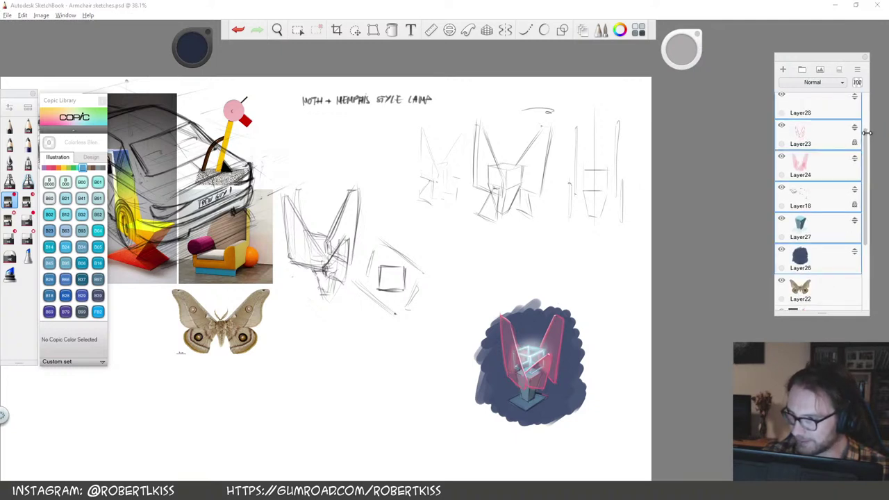
pyautogui.hotkey('ctrl', 'g')
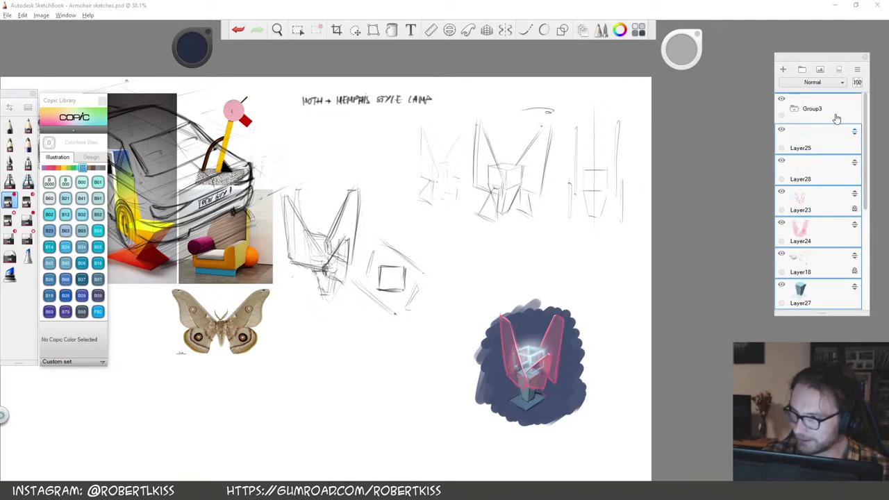
pyautogui.click(808, 109)
pyautogui.click(808, 110)
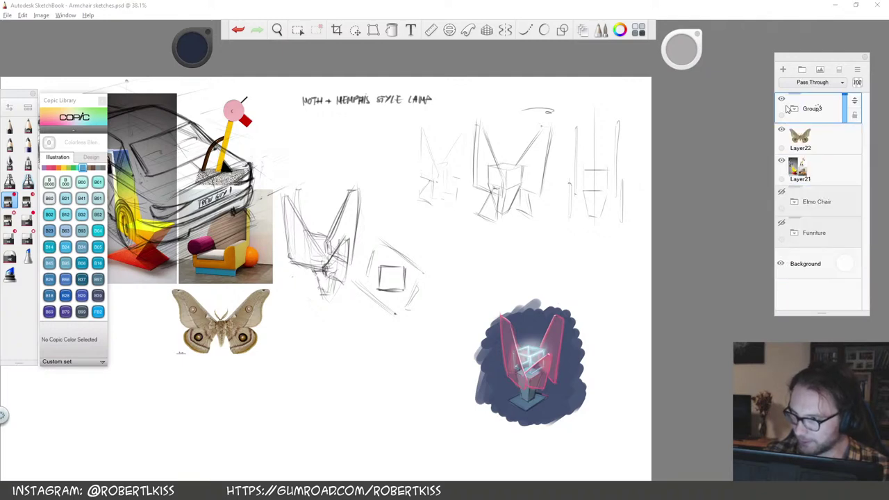
# Hide the moth reference on Layer22 and the furniture images on Layer21
pyautogui.click(781, 129)
pyautogui.click(781, 161)
pyautogui.moveTo(405, 328); pyautogui.dragTo(508, 306)
pyautogui.moveTo(534, 241); pyautogui.dragTo(640, 328)
pyautogui.moveTo(396, 273); pyautogui.dragTo(400, 317)
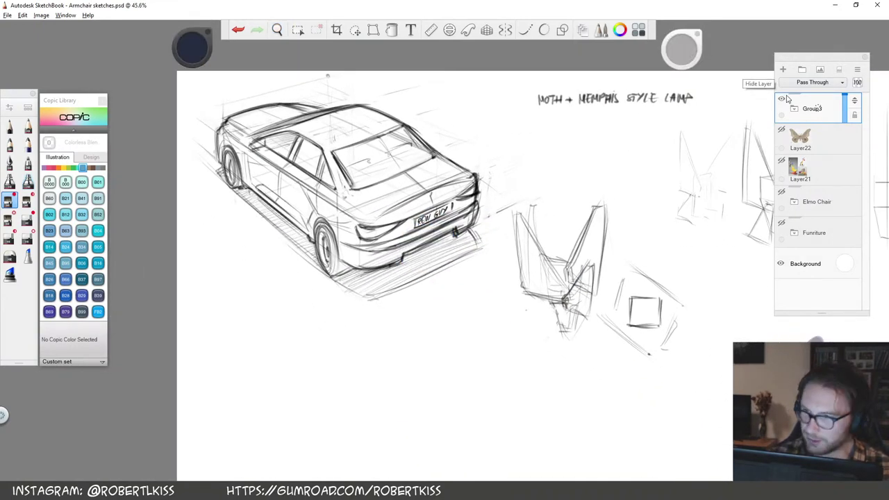
# Hide the lamp's Group3, show the Elmo Chair group and examine the red furry chair rendering up close
pyautogui.click(781, 100)
pyautogui.click(782, 193)
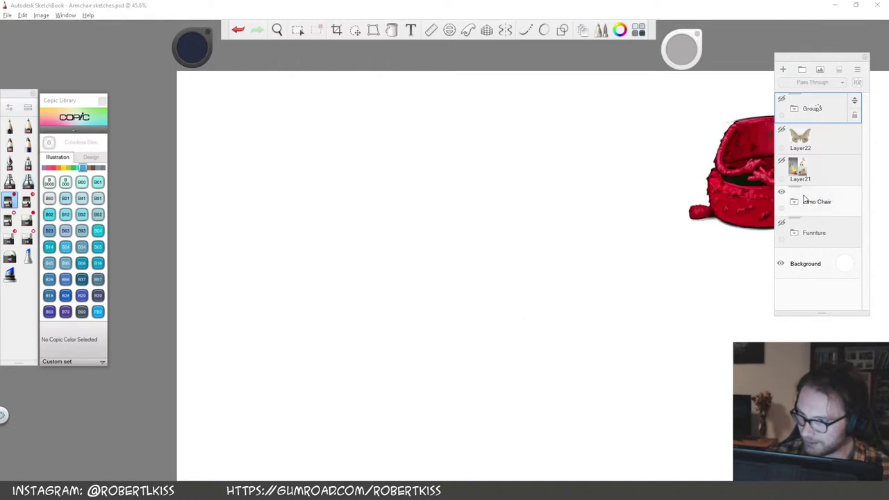
pyautogui.press('space')
pyautogui.moveTo(719, 247); pyautogui.dragTo(395, 293)
pyautogui.moveTo(501, 210); pyautogui.dragTo(564, 196)
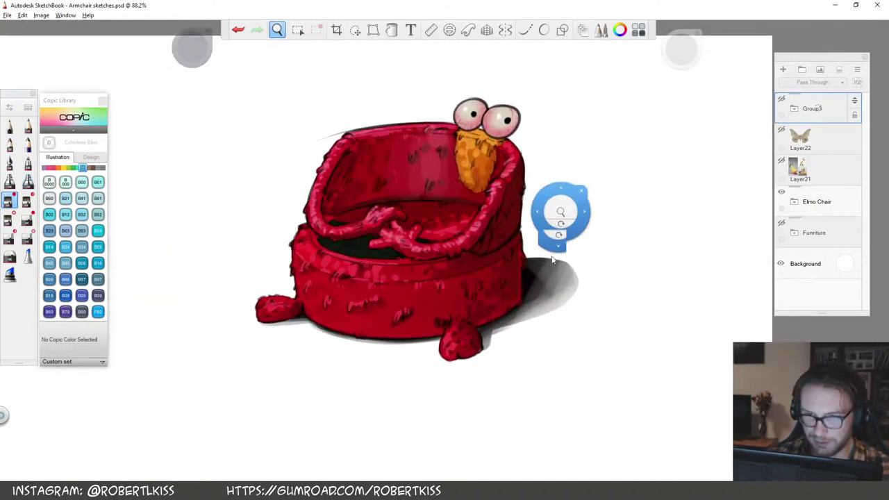
pyautogui.moveTo(555, 235); pyautogui.dragTo(572, 246)
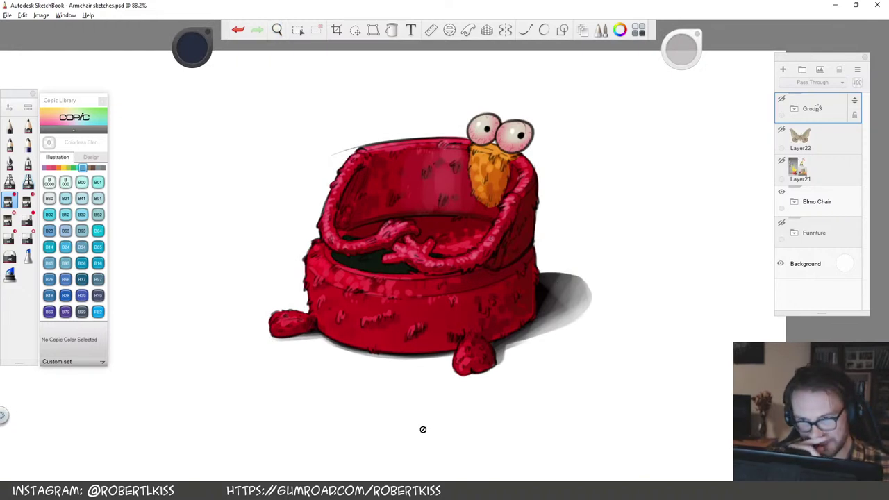
pyautogui.press('space')
pyautogui.moveTo(505, 278); pyautogui.dragTo(518, 277)
pyautogui.moveTo(514, 282); pyautogui.dragTo(543, 299)
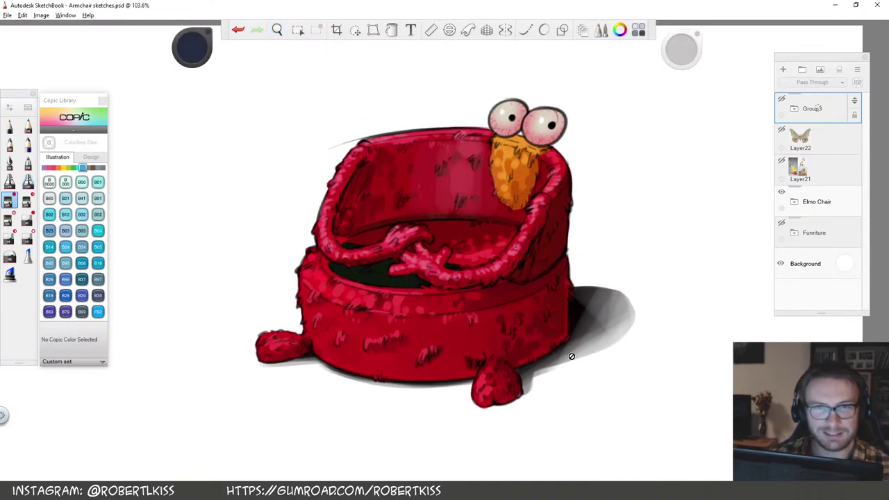
# Hide the Elmo Chair group, show the Funriture group and look over its armchair sketches
pyautogui.click(780, 191)
pyautogui.click(781, 222)
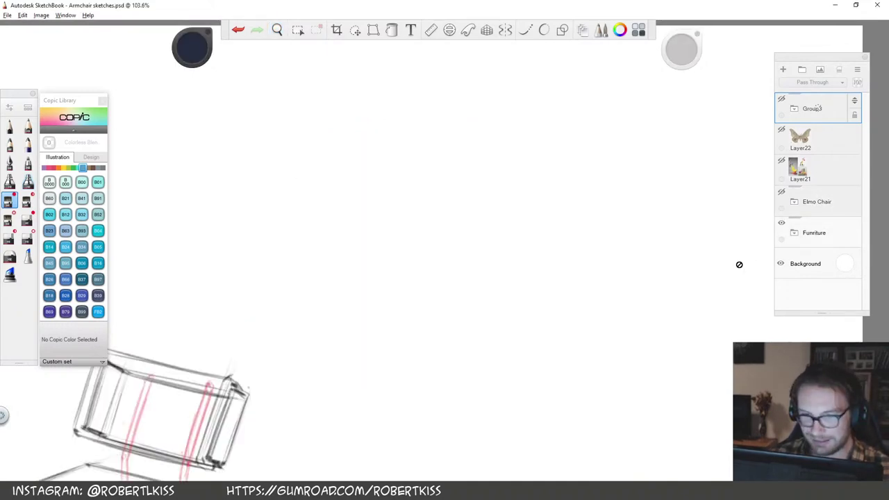
pyautogui.moveTo(512, 308); pyautogui.dragTo(427, 388)
pyautogui.moveTo(566, 278); pyautogui.dragTo(389, 372)
pyautogui.moveTo(388, 372); pyautogui.dragTo(513, 339)
pyautogui.moveTo(585, 351)
pyautogui.mouseDown()
pyautogui.moveTo(588, 376)
pyautogui.moveTo(590, 292)
pyautogui.mouseUp()
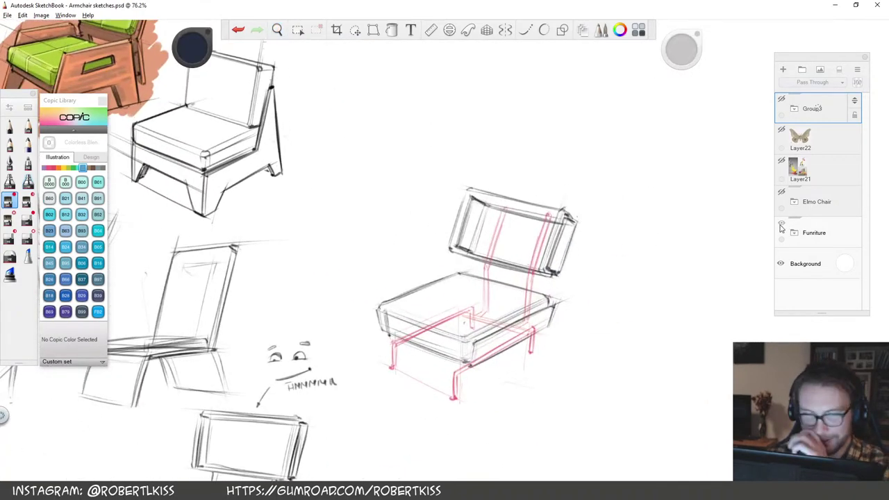
# Make the Funriture, Elmo Chair and Group3 groups all visible together and view the whole page
pyautogui.click(781, 225)
pyautogui.click(782, 223)
pyautogui.click(782, 193)
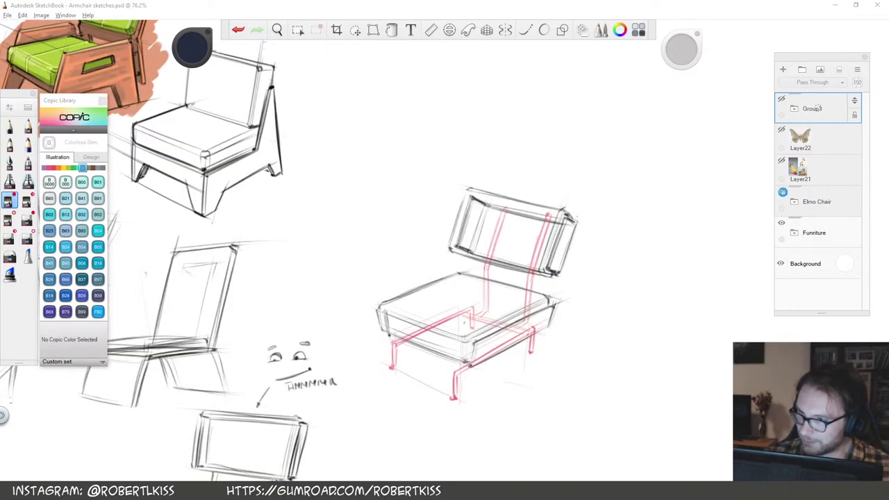
pyautogui.click(781, 99)
pyautogui.press('space')
pyautogui.moveTo(552, 241); pyautogui.dragTo(467, 376)
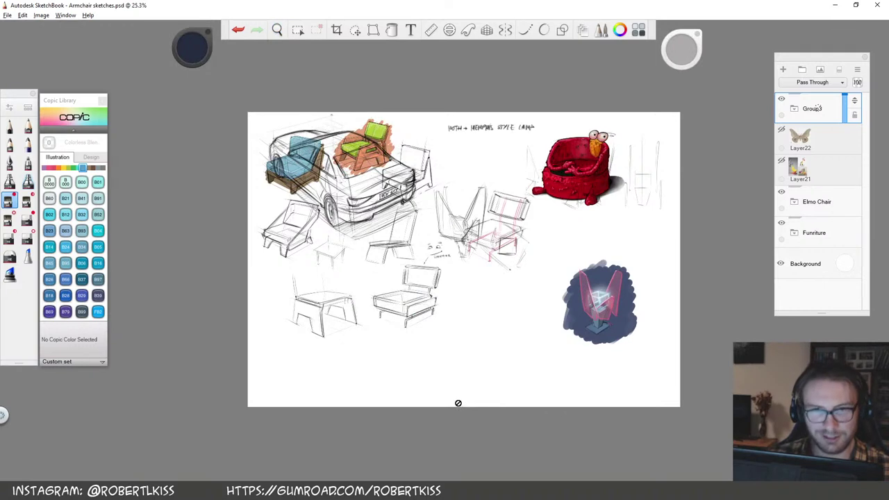